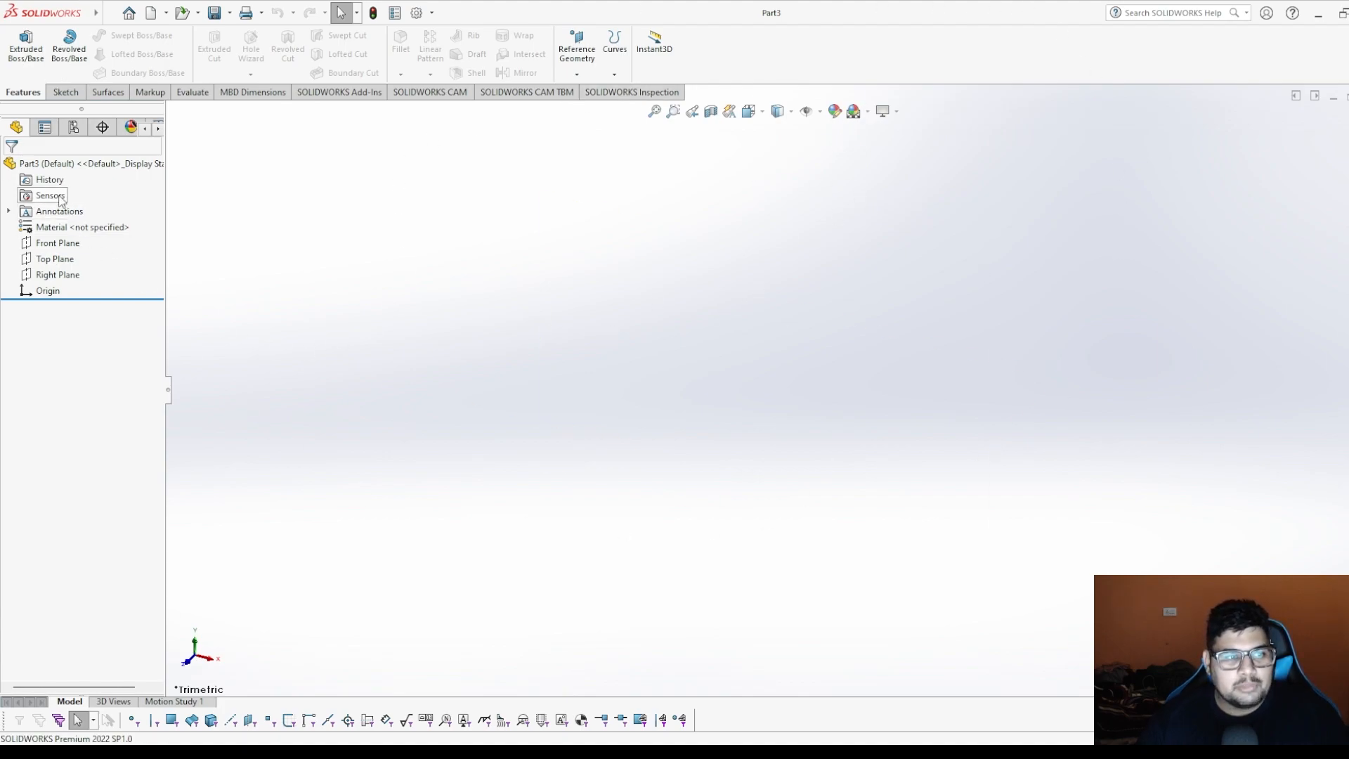
pyautogui.click(56, 242)
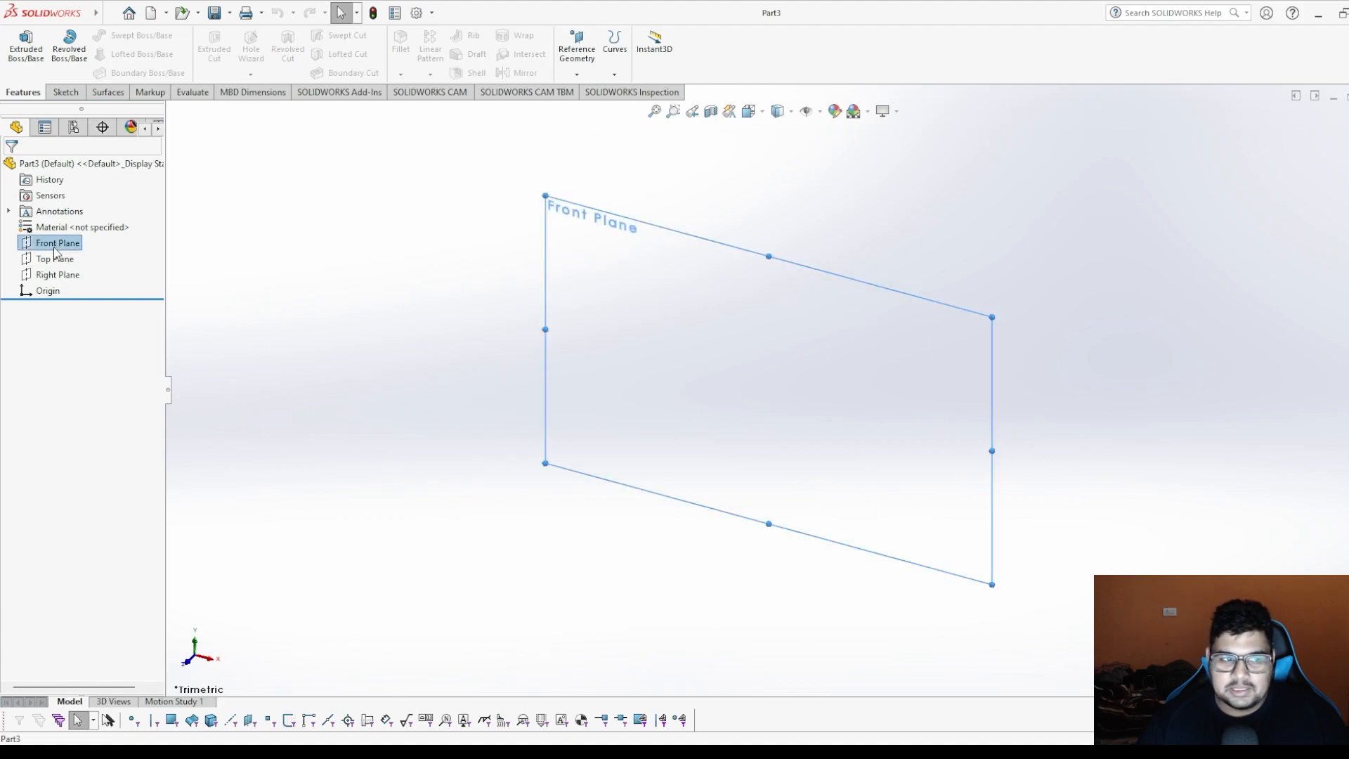
pyautogui.click(55, 259)
pyautogui.click(279, 281)
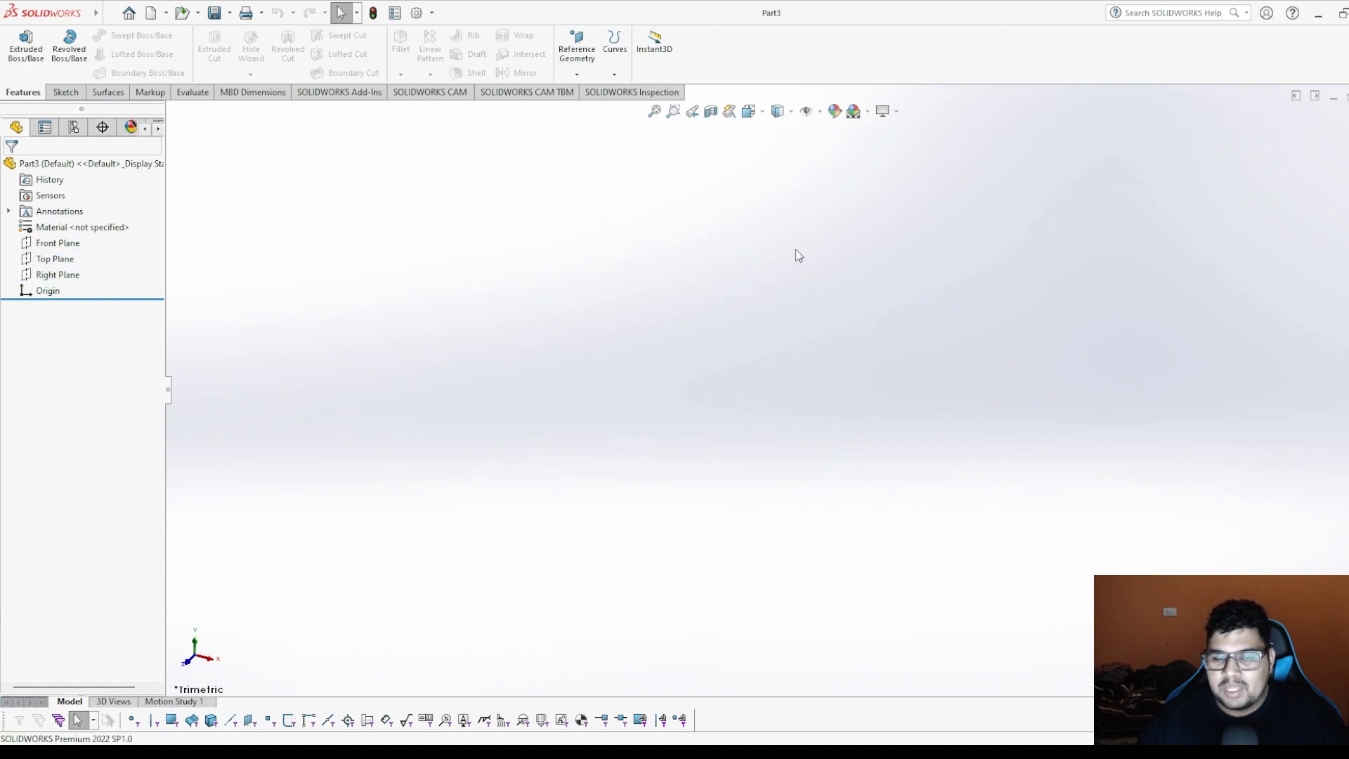
pyautogui.click(748, 111)
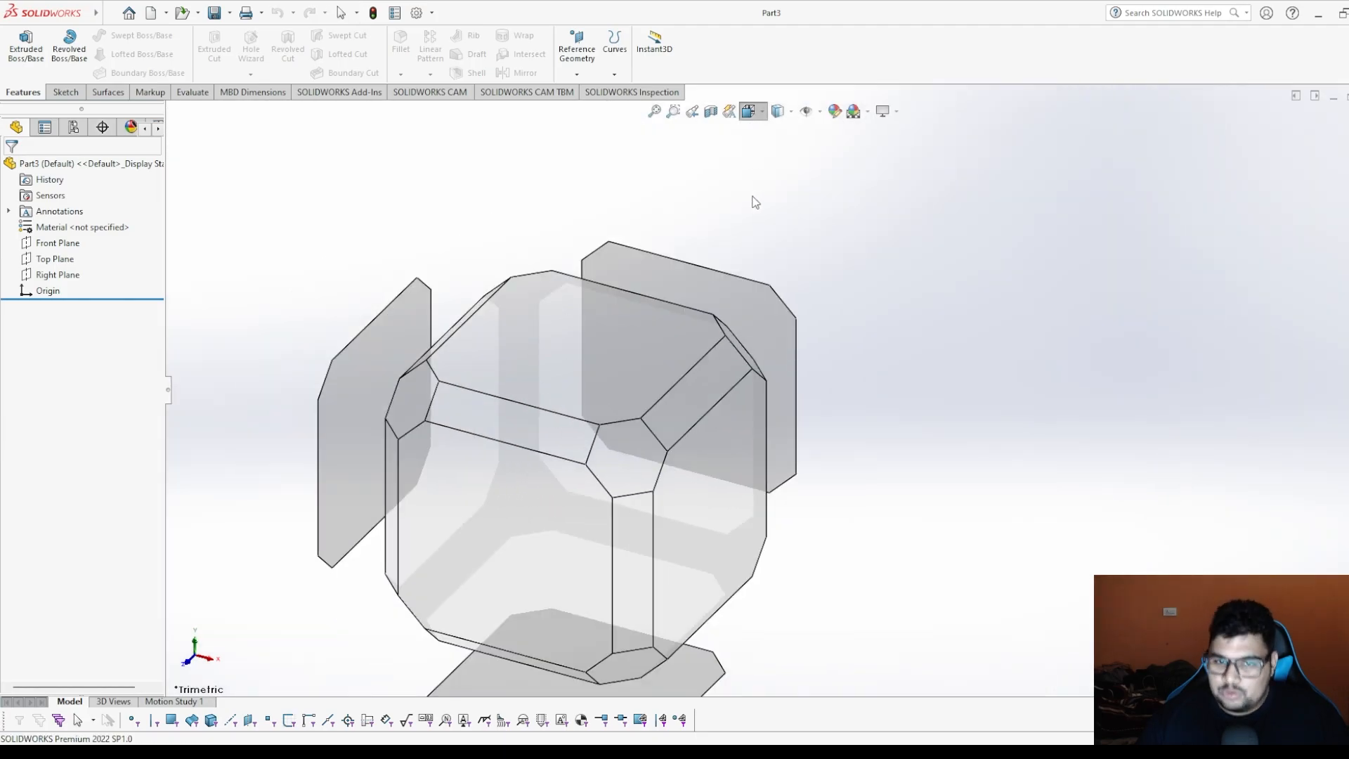
pyautogui.moveTo(846, 499)
pyautogui.mouseDown(button='middle')
pyautogui.moveTo(988, 346)
pyautogui.moveTo(968, 463)
pyautogui.moveTo(852, 482)
pyautogui.mouseUp(button='middle')
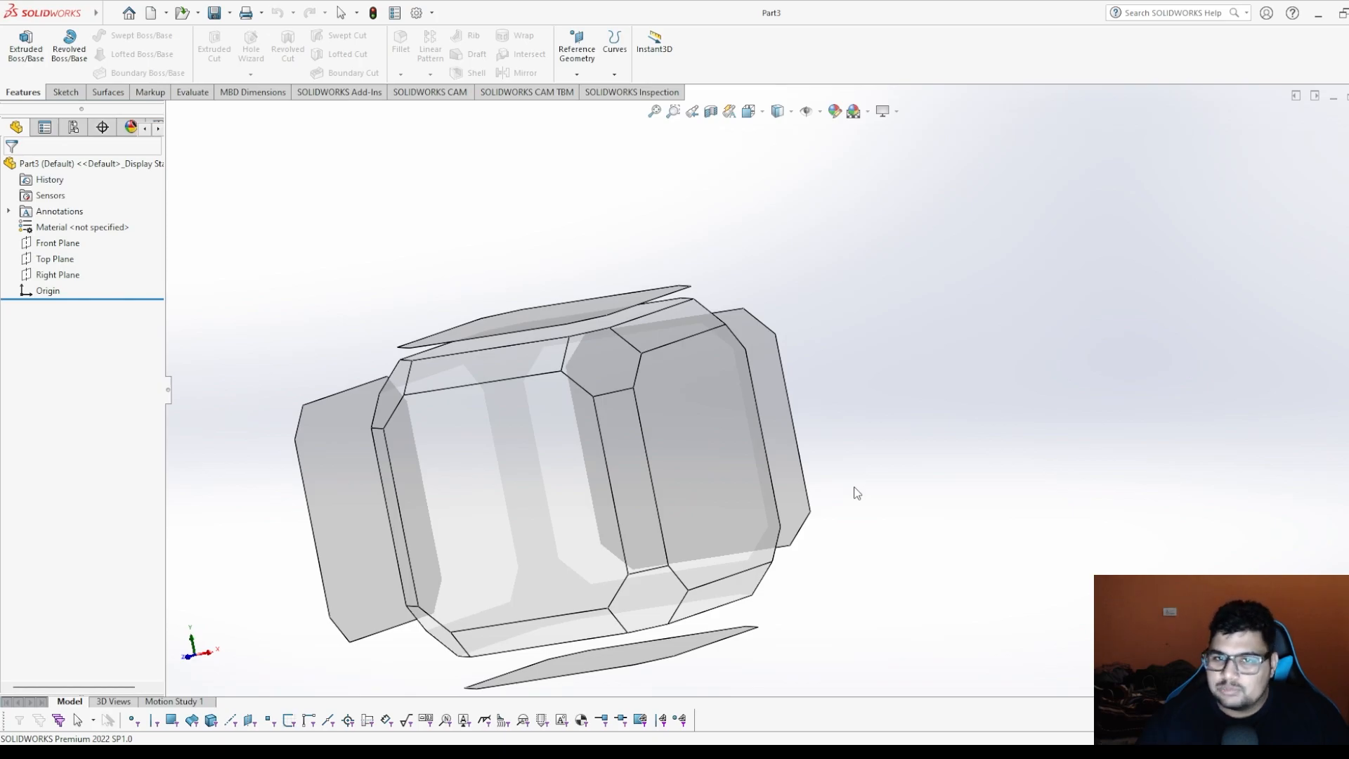
pyautogui.click(1075, 294)
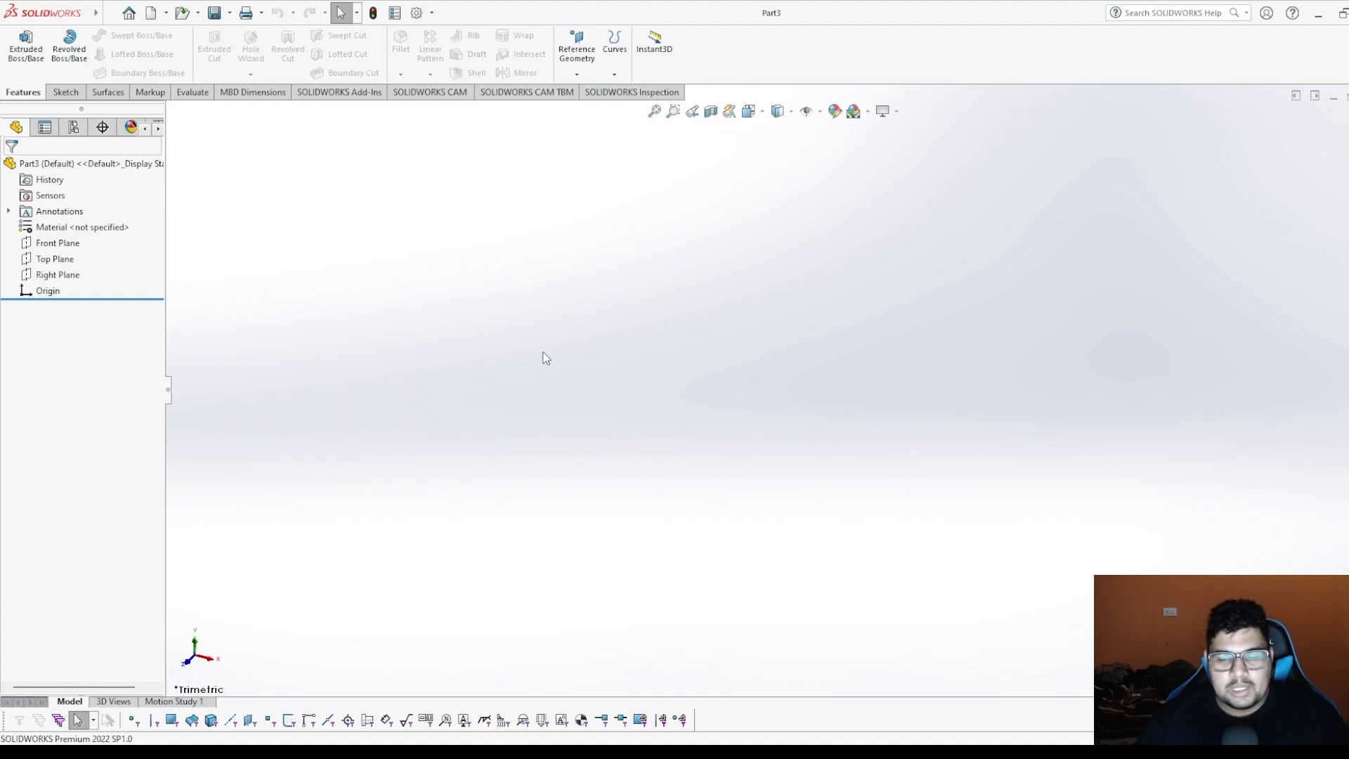
# Start a new sketch on the Front Plane.
pyautogui.click(53, 244)
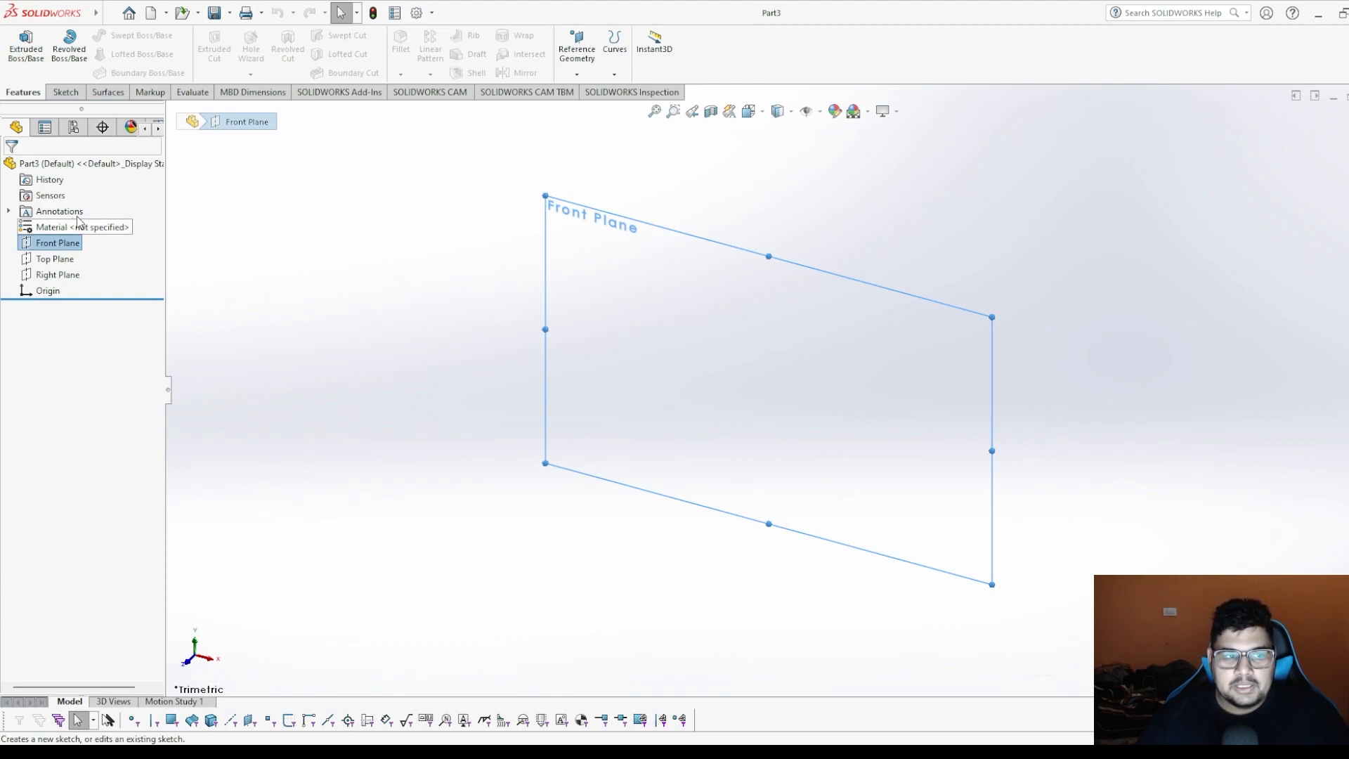
pyautogui.click(65, 92)
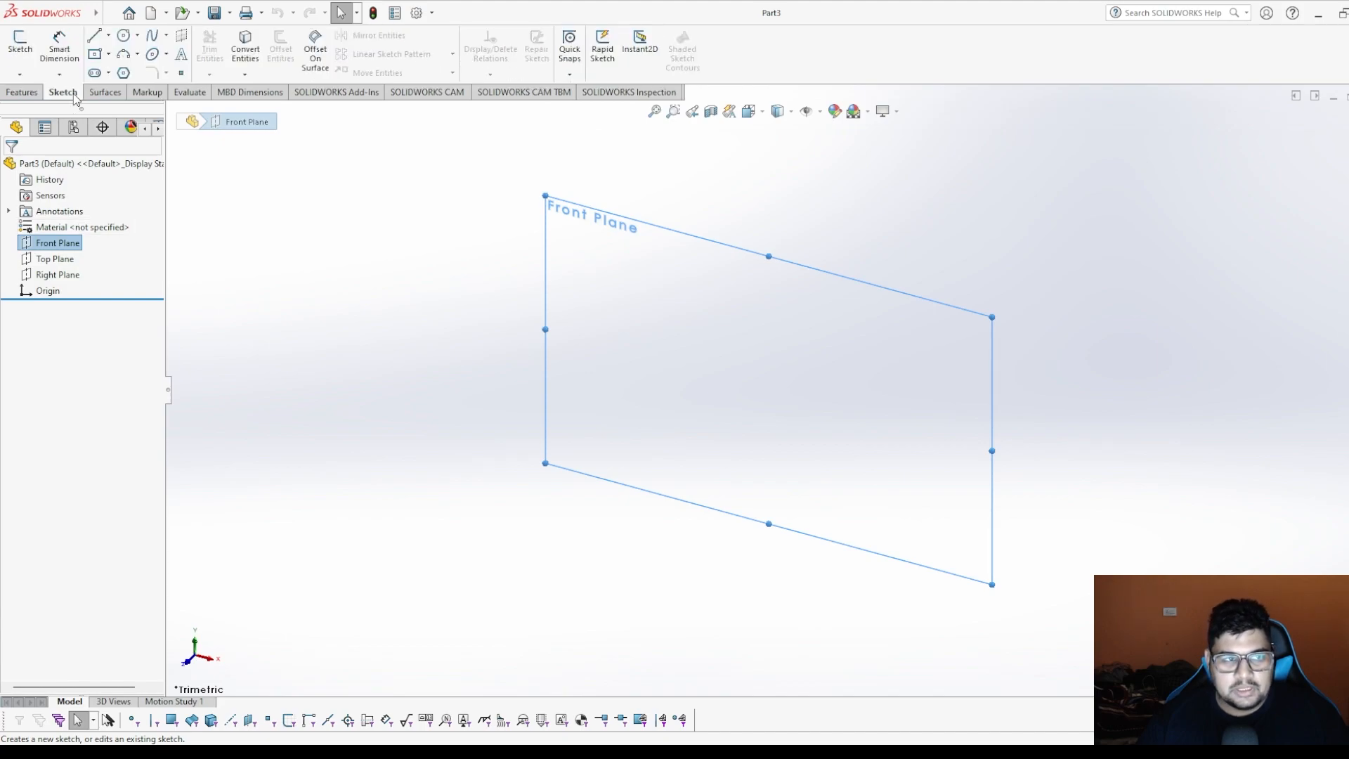
pyautogui.click(20, 42)
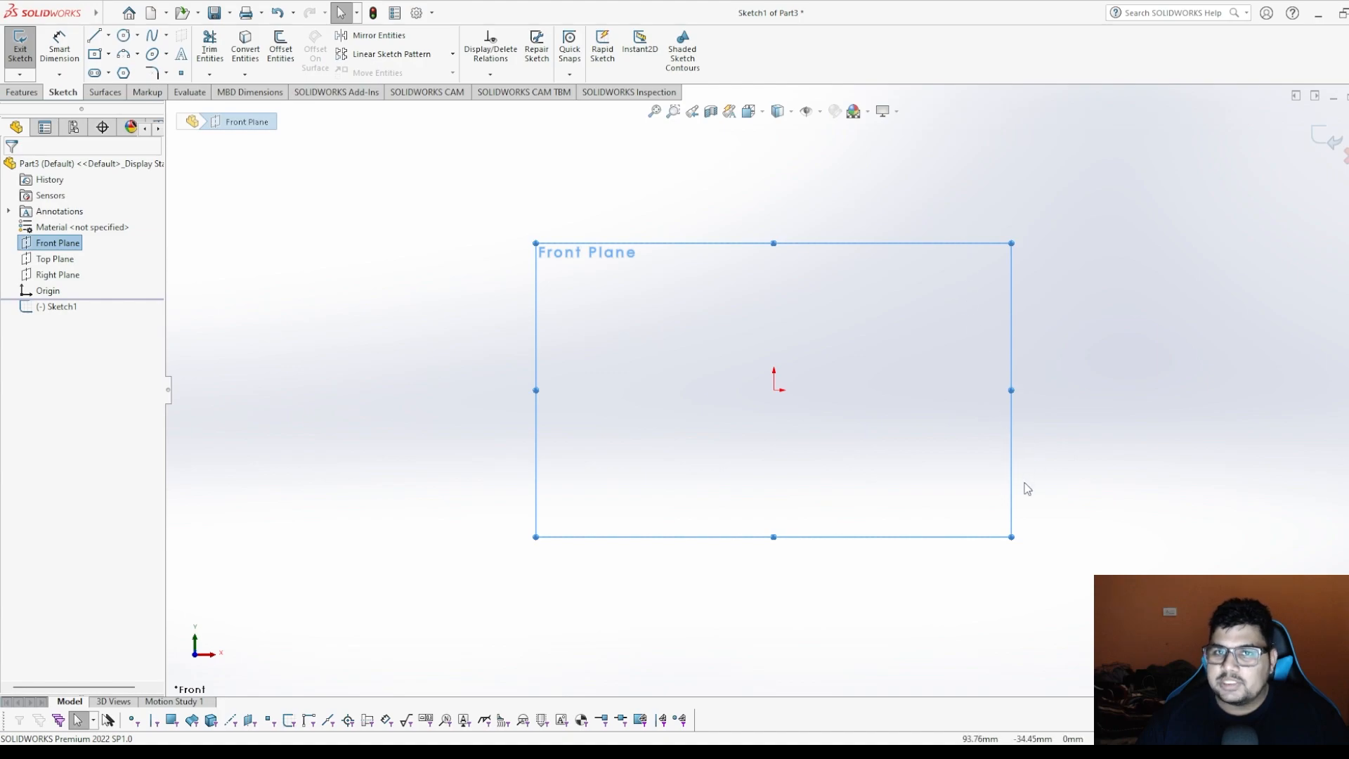
pyautogui.click(1005, 333)
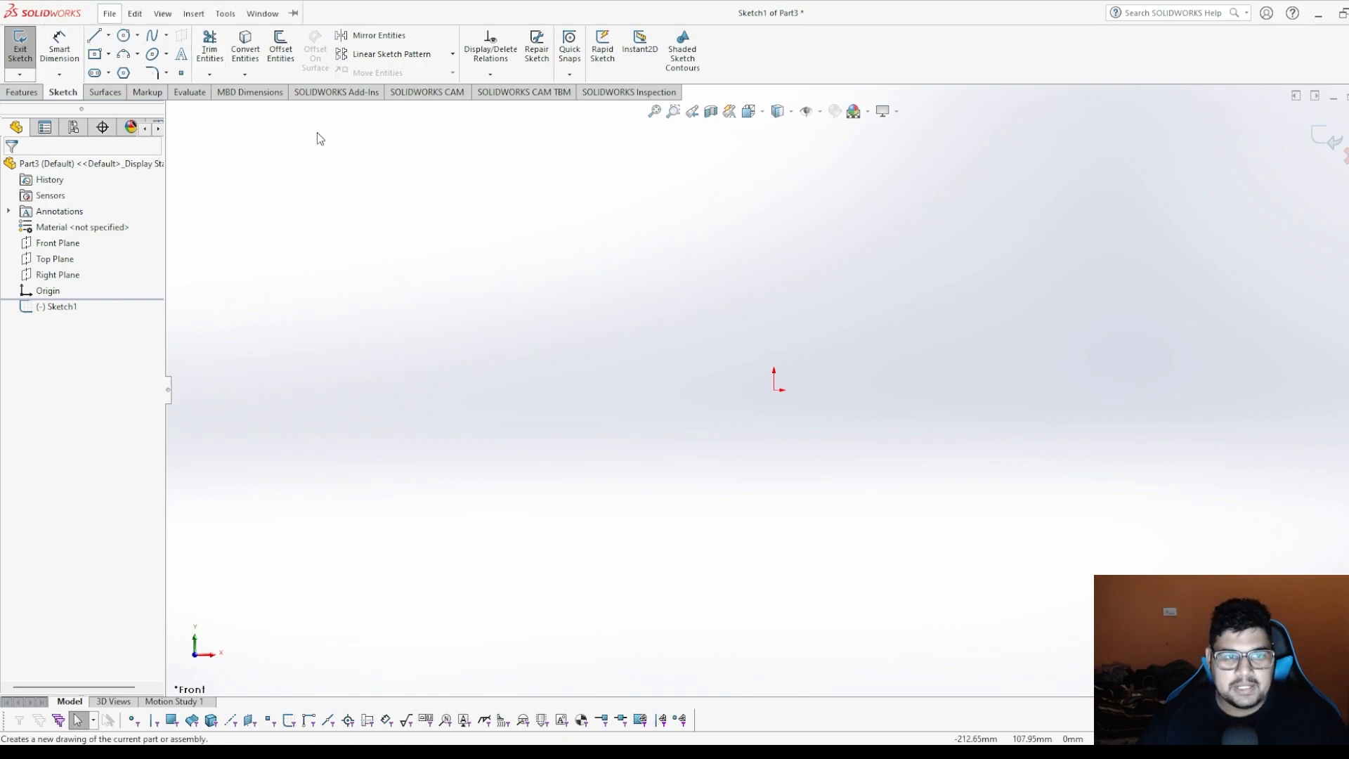
# Sketch a closed, irregular seven-sided outline of connected lines, mostly to the left of the origin.
pyautogui.click(102, 36)
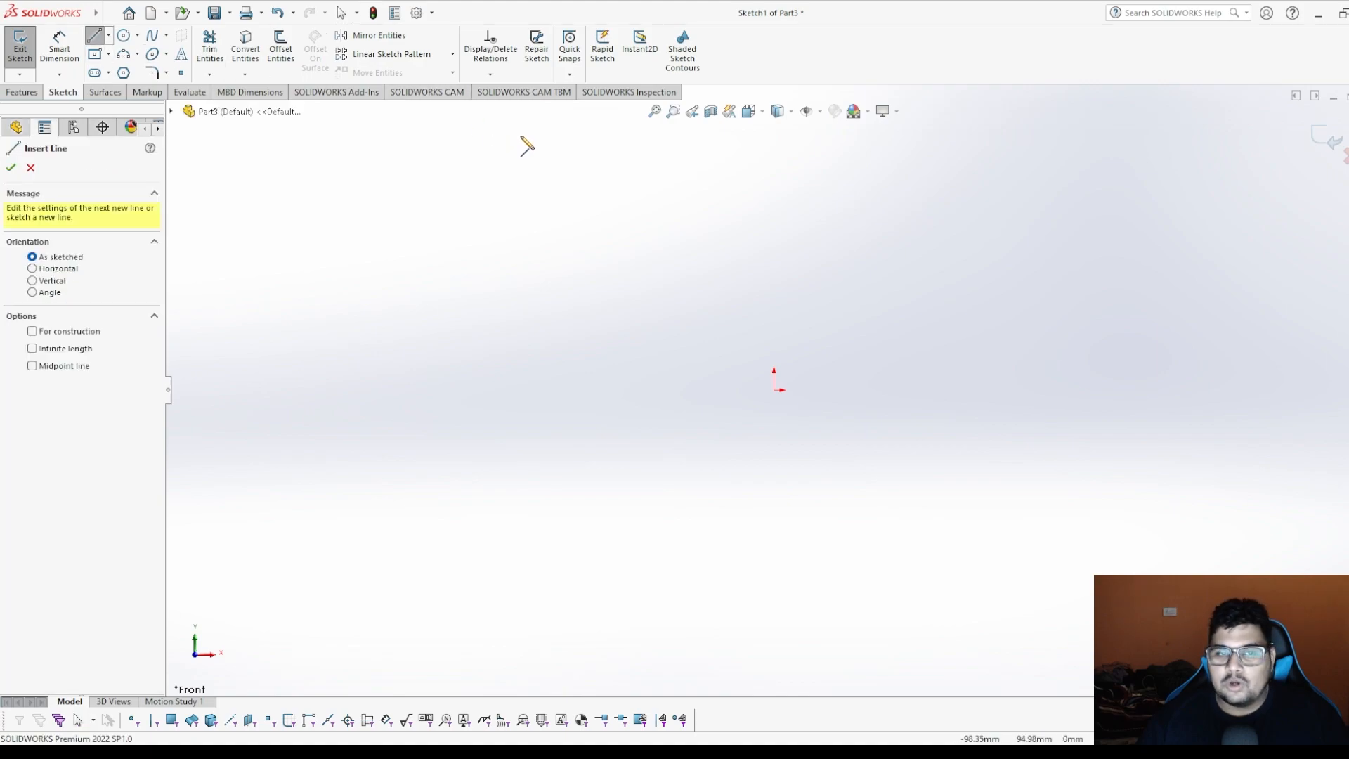
pyautogui.click(400, 396)
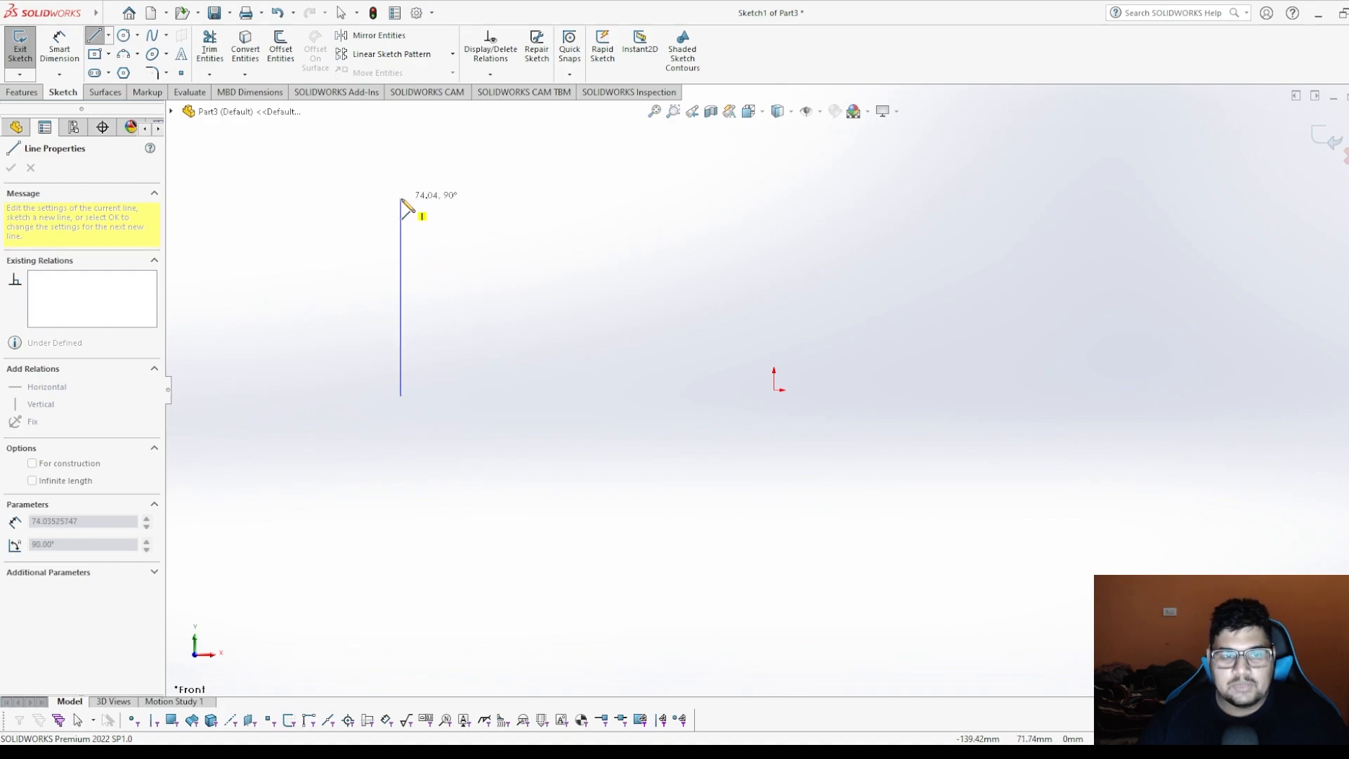
pyautogui.click(460, 273)
pyautogui.click(676, 236)
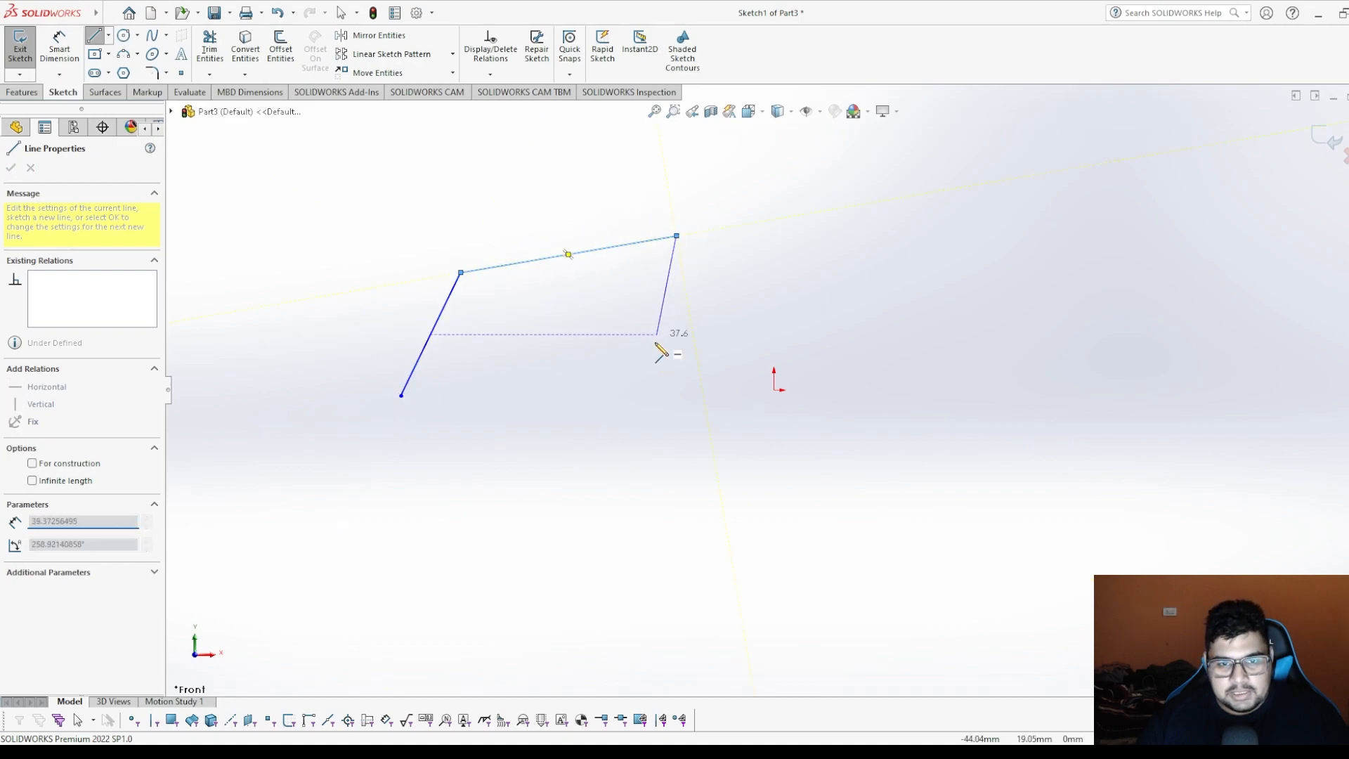
pyautogui.click(623, 428)
pyautogui.click(921, 488)
pyautogui.click(845, 596)
pyautogui.click(435, 517)
pyautogui.click(401, 395)
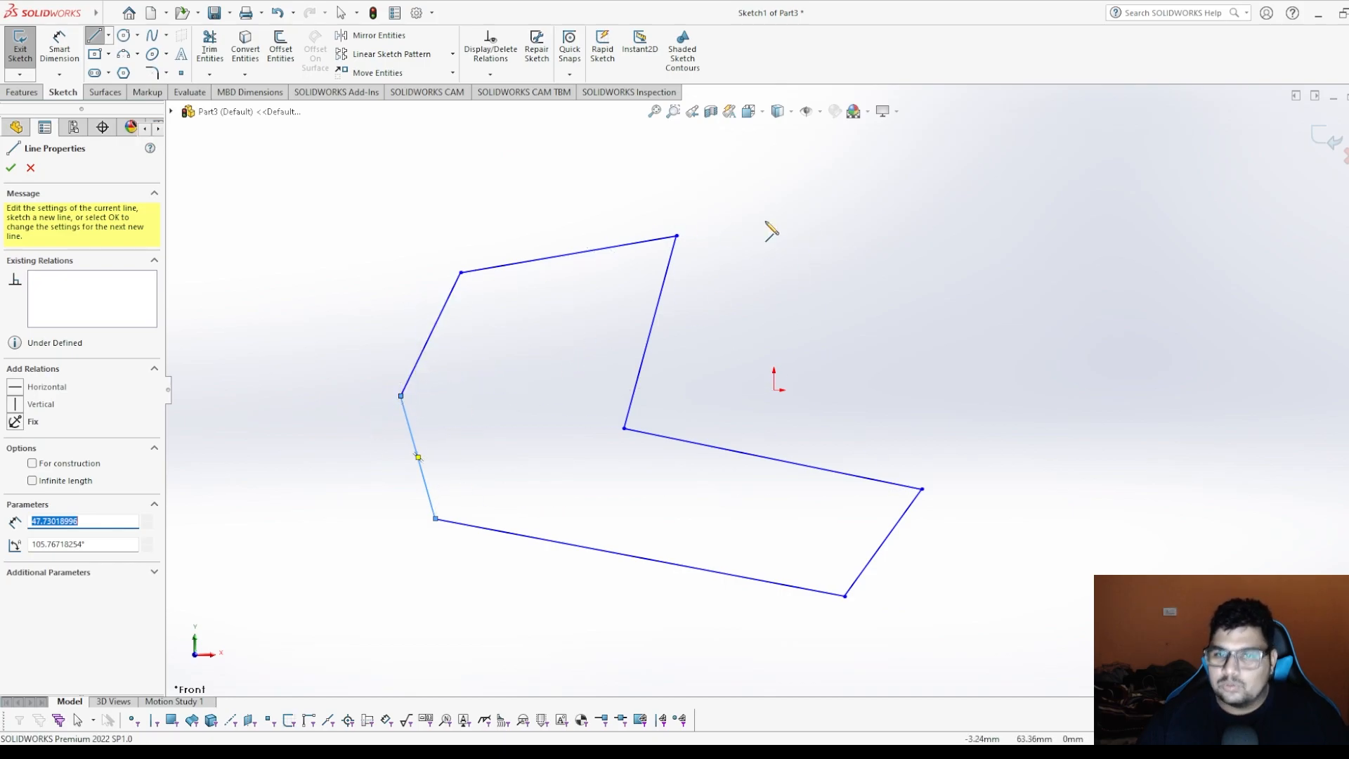
# Sketch an open V of two connected lines to the right of the origin and end the Line command.
pyautogui.click(1030, 254)
pyautogui.click(1052, 383)
pyautogui.click(1162, 332)
pyautogui.press('Escape')
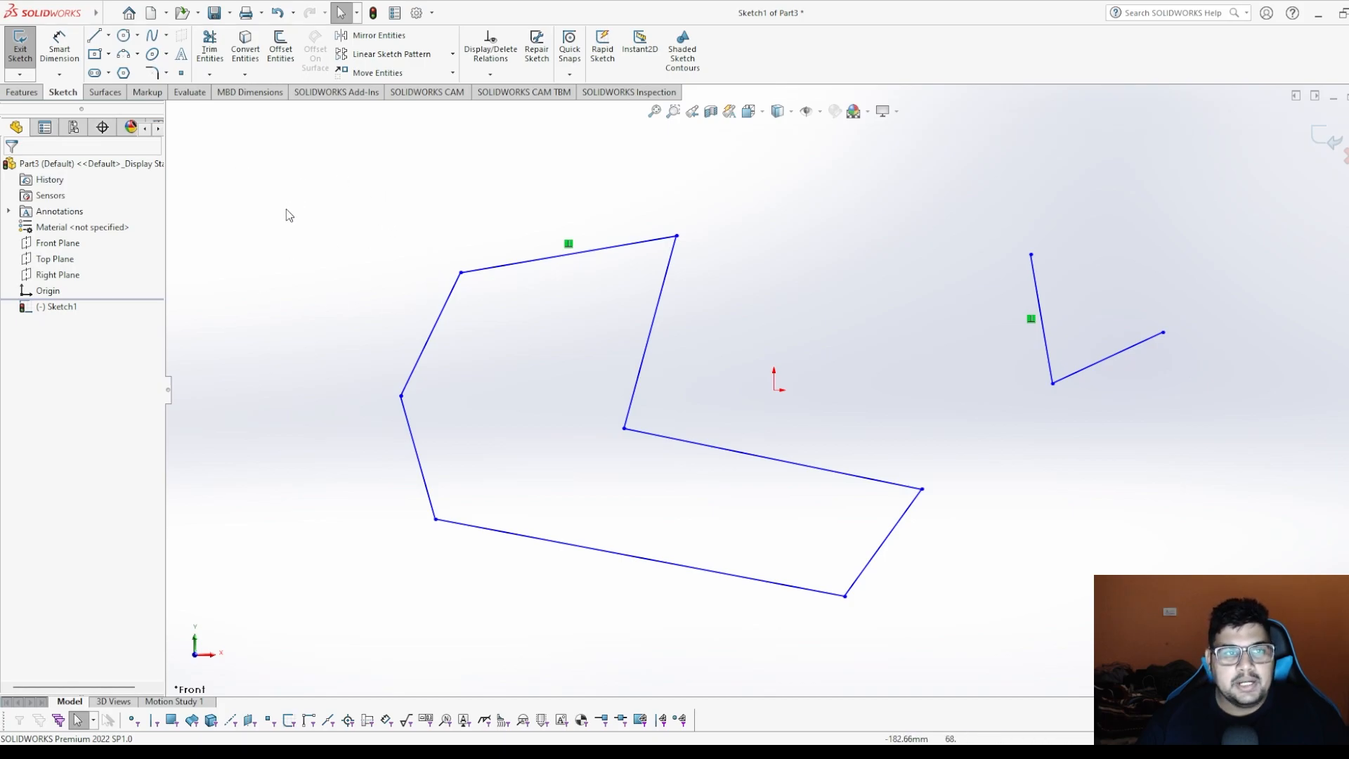
# Remove all the practice lines from the sketch with Power trim.
pyautogui.click(218, 39)
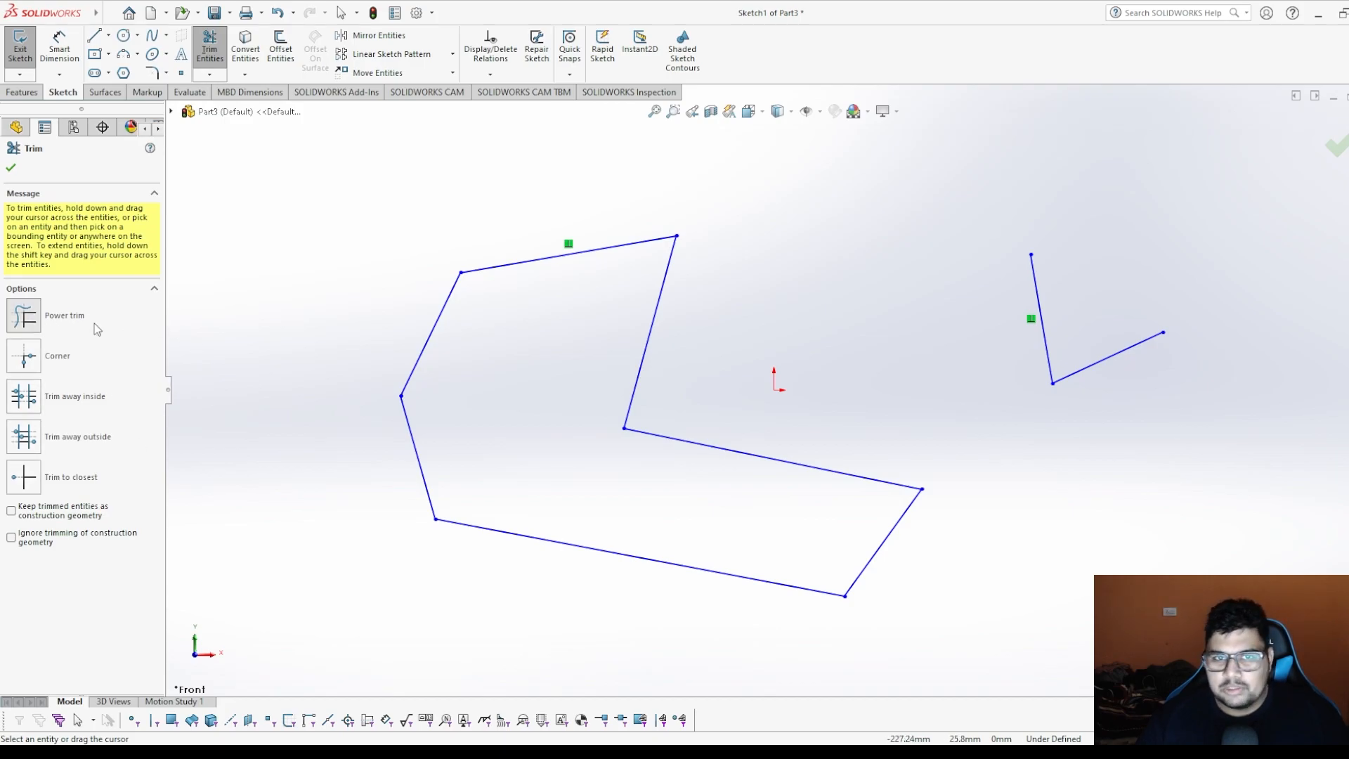
pyautogui.moveTo(507, 171)
pyautogui.mouseDown()
pyautogui.moveTo(538, 324)
pyautogui.moveTo(752, 294)
pyautogui.mouseUp()
pyautogui.moveTo(549, 348); pyautogui.dragTo(367, 275)
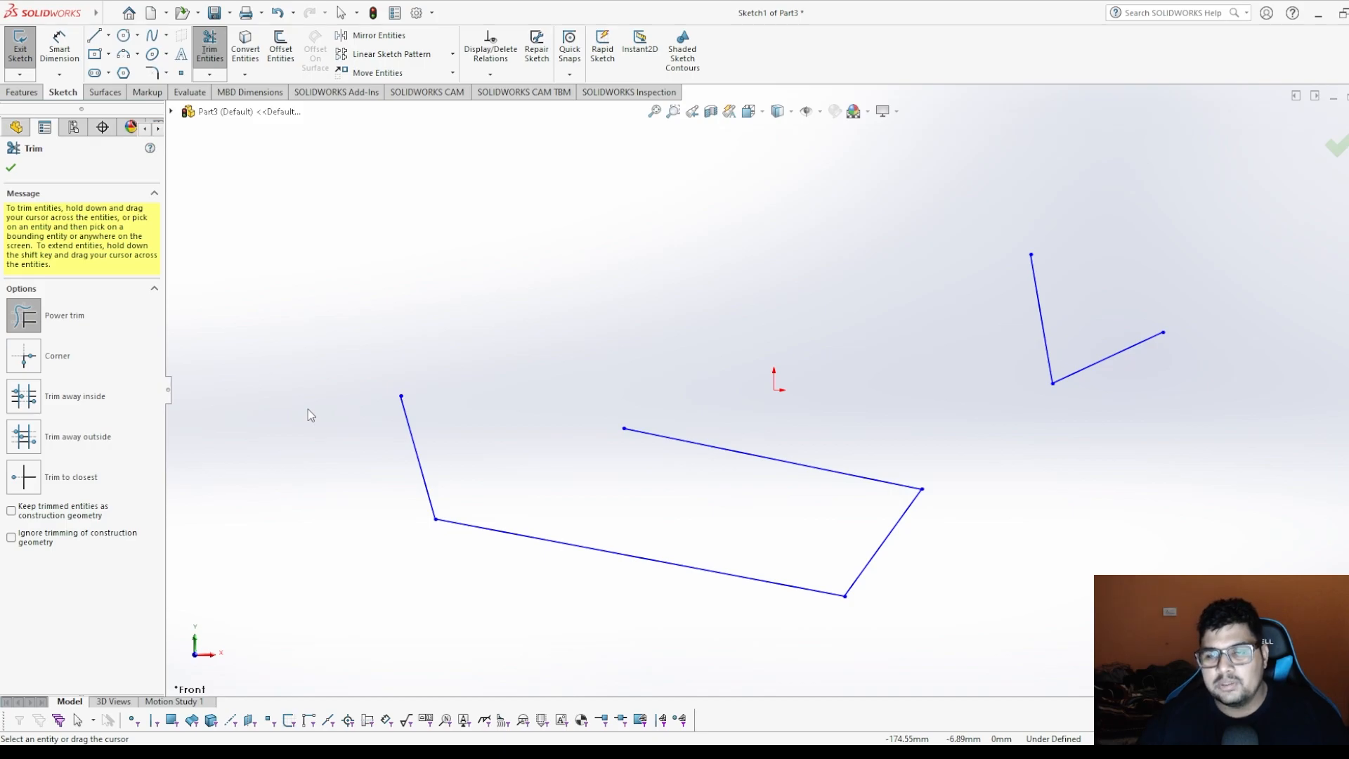
pyautogui.moveTo(328, 428)
pyautogui.mouseDown()
pyautogui.moveTo(806, 435)
pyautogui.moveTo(1129, 217)
pyautogui.moveTo(798, 578)
pyautogui.moveTo(882, 491)
pyautogui.moveTo(920, 534)
pyautogui.mouseUp()
pyautogui.click(11, 168)
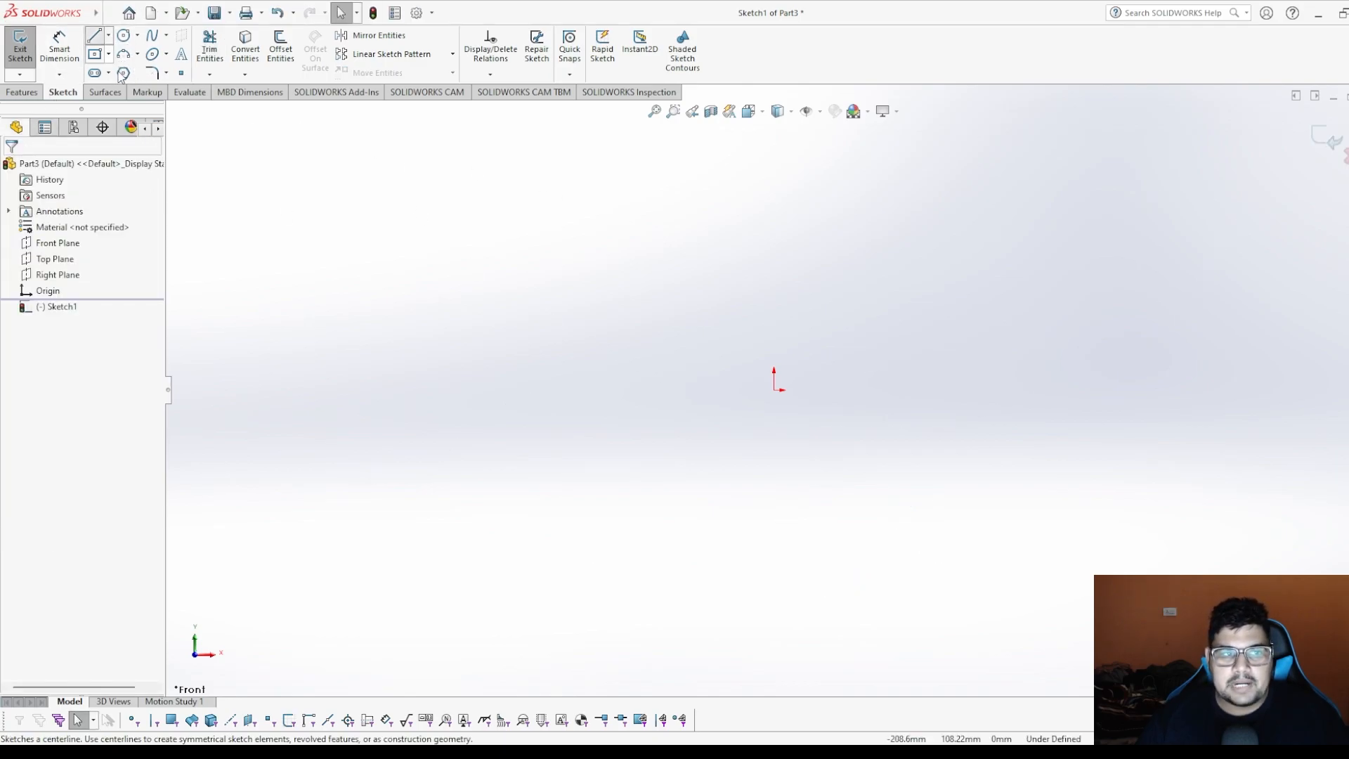
# Draw a vertical centerline that passes through the origin and extends above and below it.
pyautogui.click(94, 35)
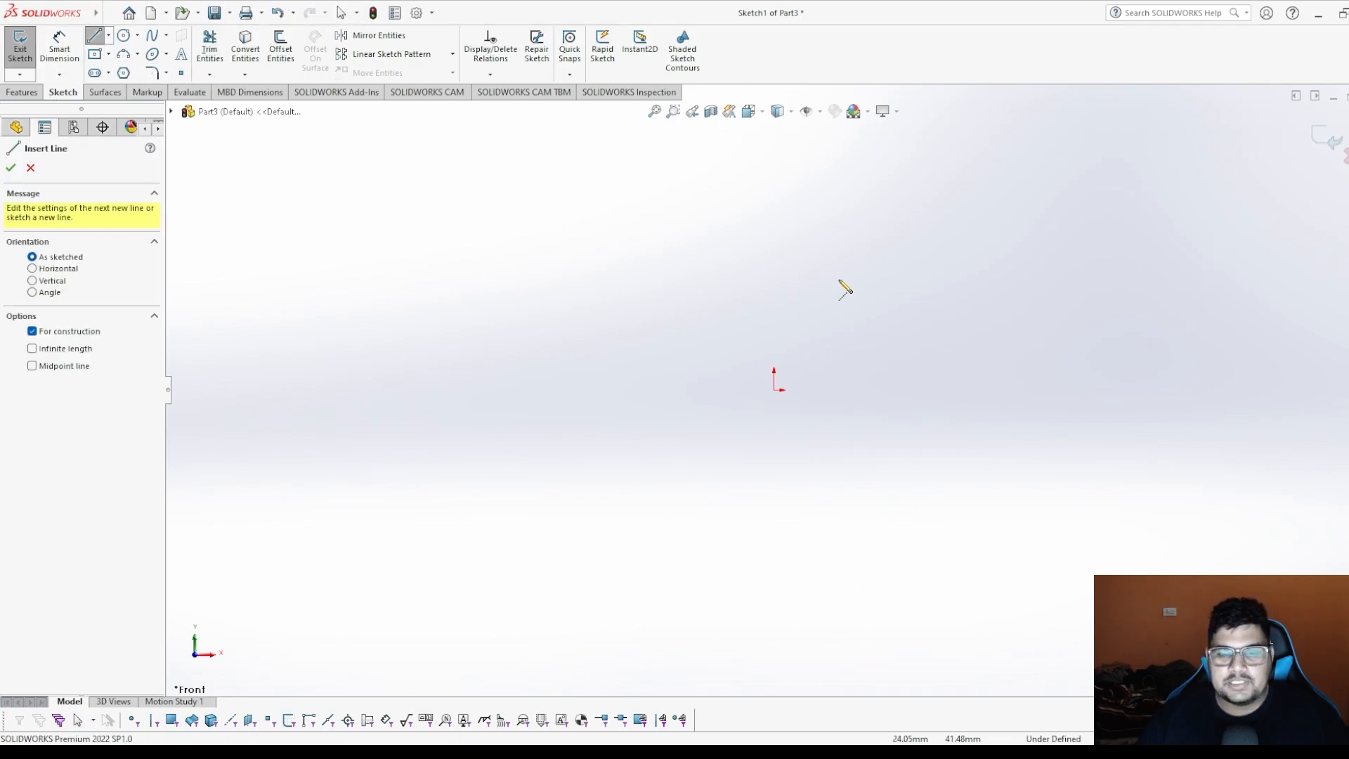
pyautogui.click(773, 171)
pyautogui.click(774, 636)
# Draw a horizontal centerline through the origin, crossing the vertical one.
pyautogui.click(109, 39)
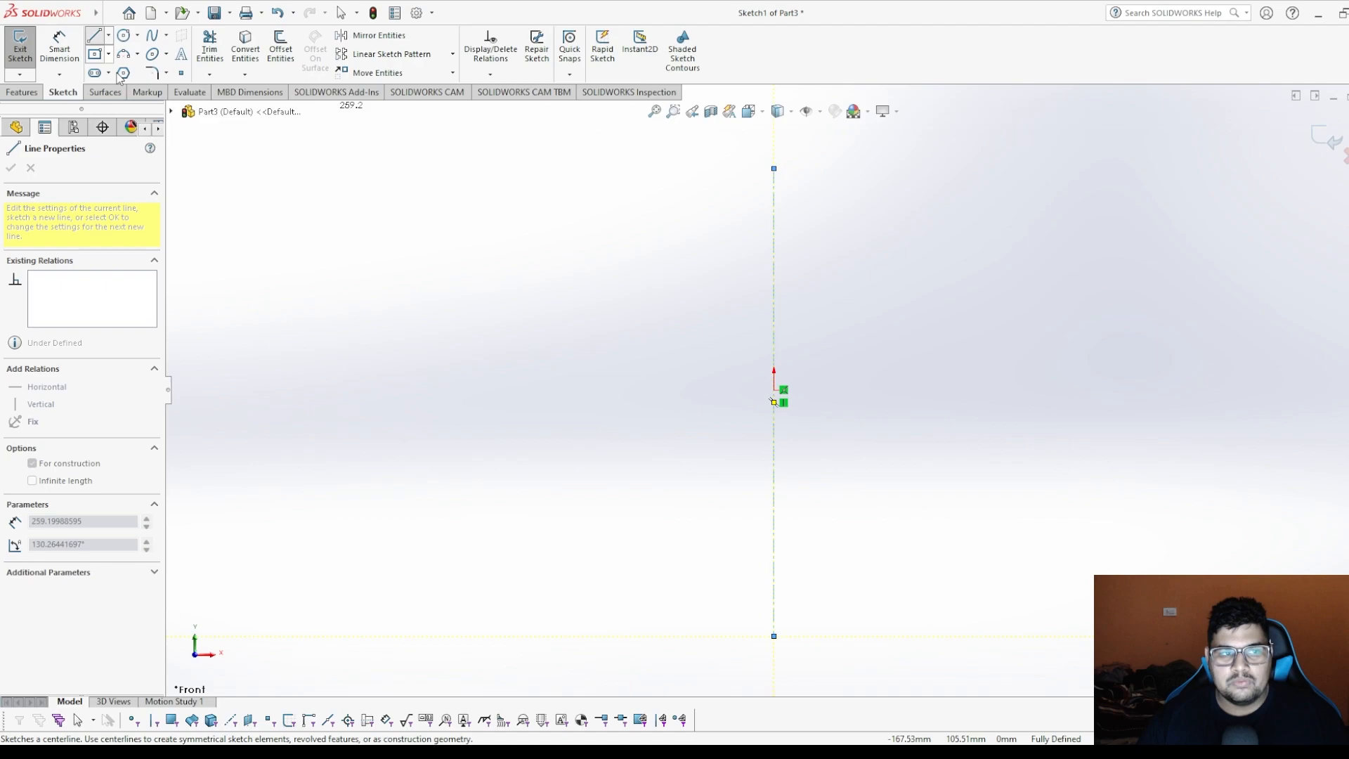
pyautogui.click(95, 36)
pyautogui.click(516, 402)
pyautogui.press('Escape')
pyautogui.press('Return')
pyautogui.click(522, 390)
pyautogui.click(1076, 389)
pyautogui.press('Escape')
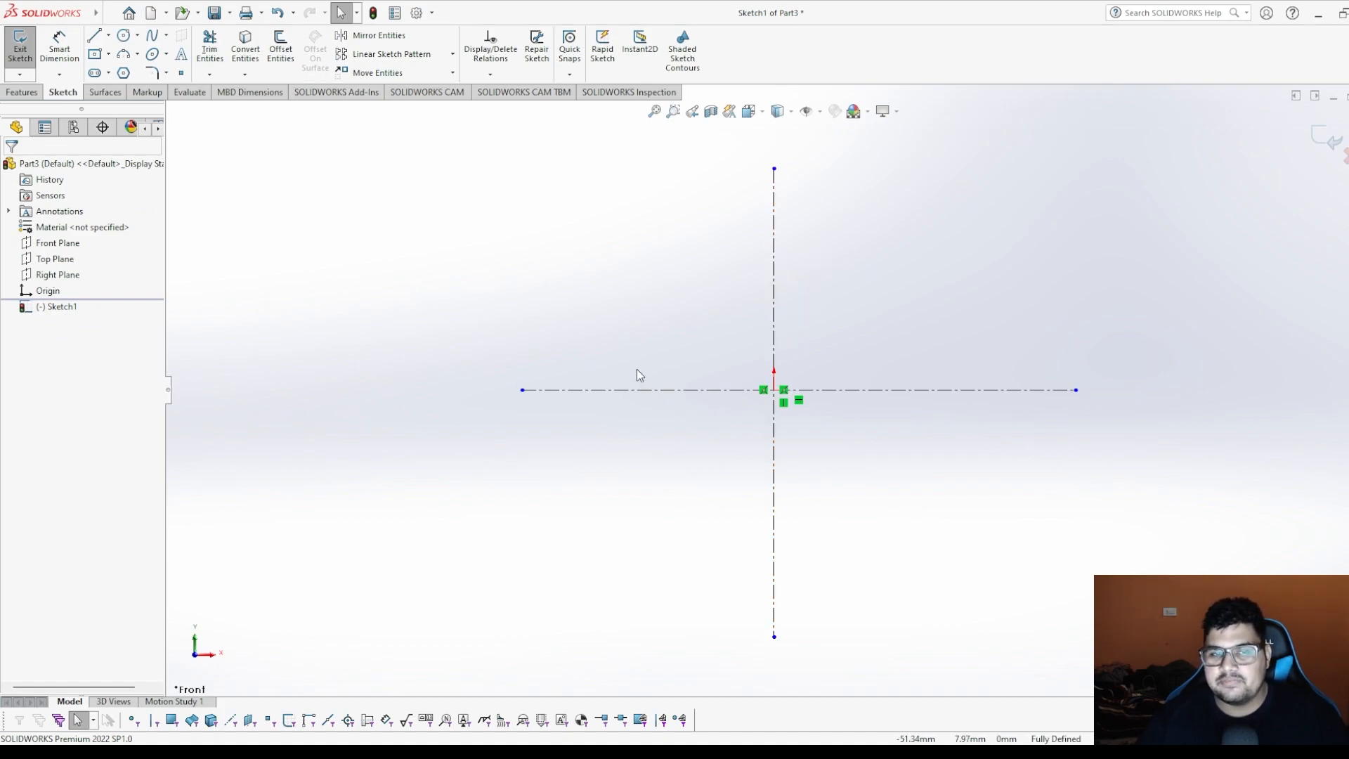
# Sketch a circle about 105 mm in diameter centred on the origin.
pyautogui.click(124, 35)
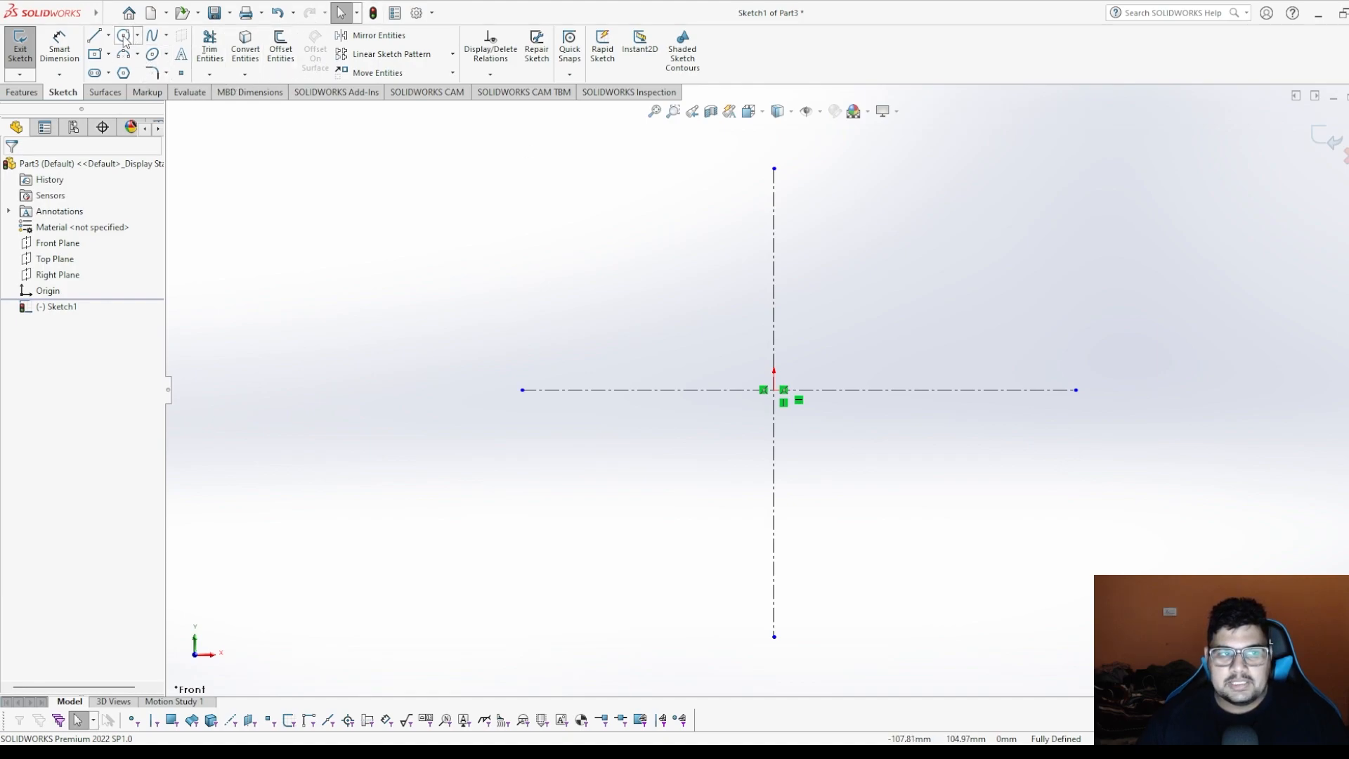
pyautogui.click(773, 390)
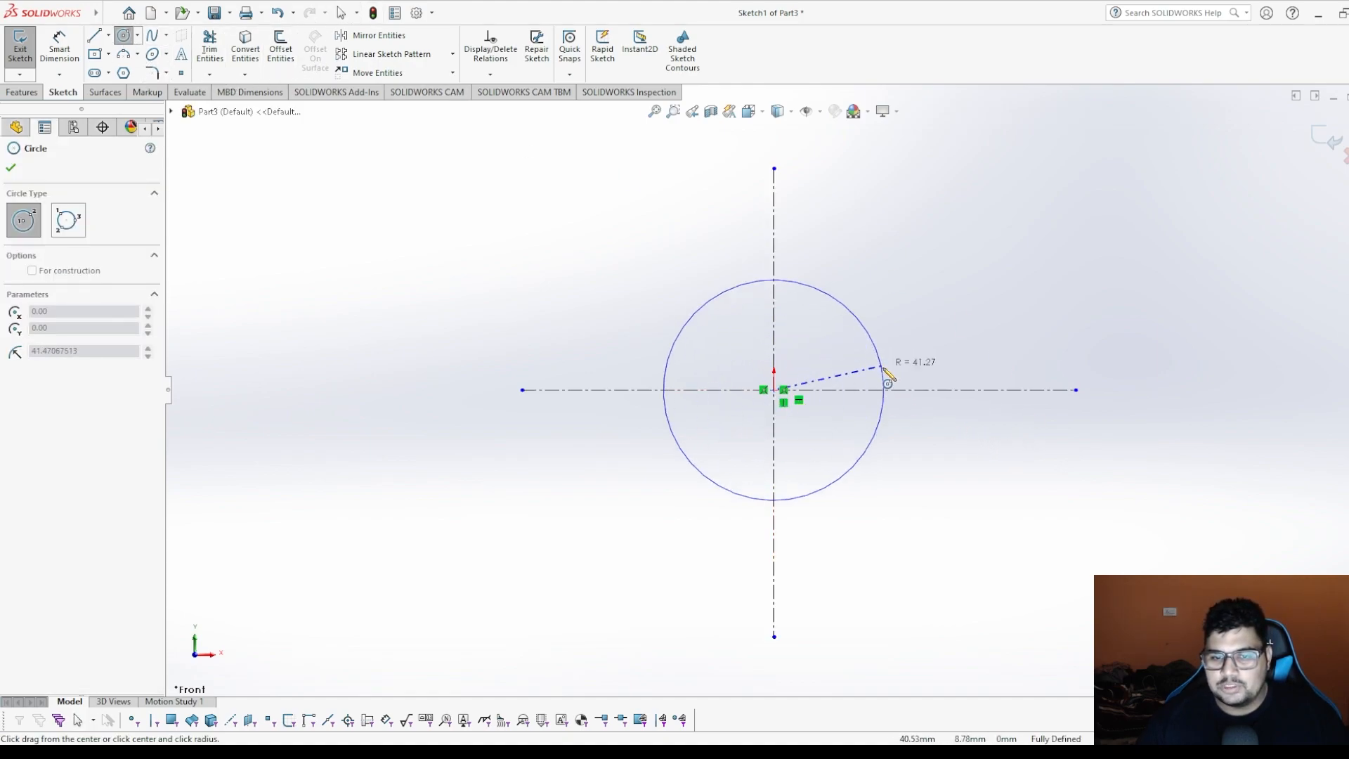
pyautogui.click(914, 403)
pyautogui.press('Escape')
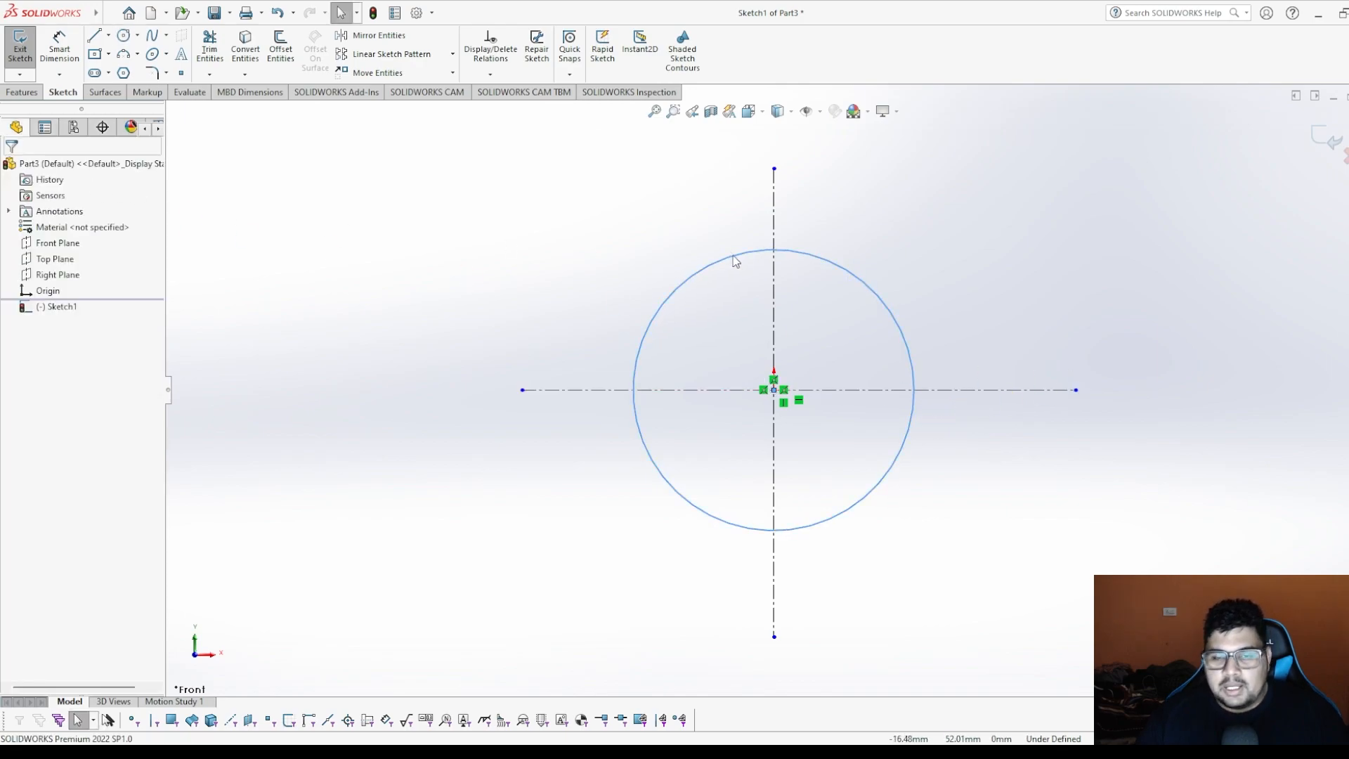
pyautogui.click(1015, 251)
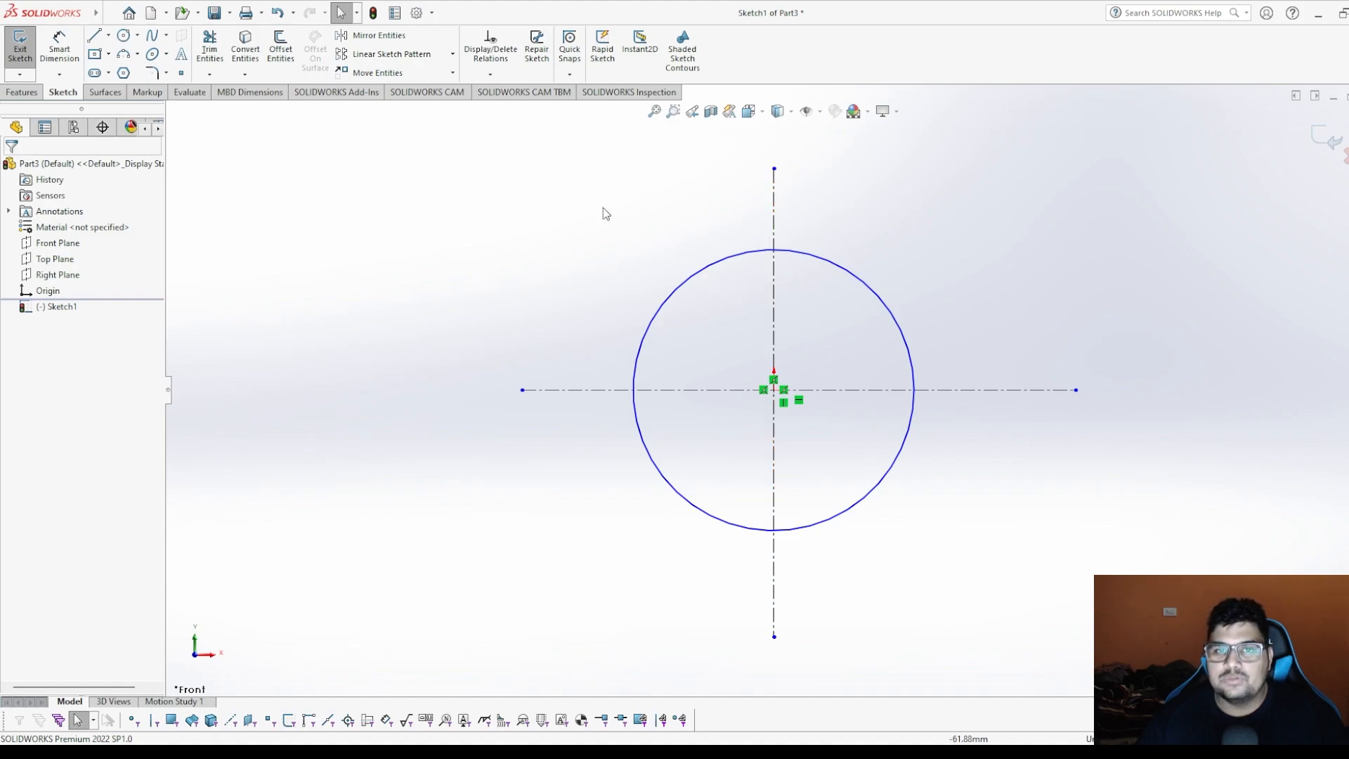
# Dimension the circle's diameter as 100 mm.
pyautogui.click(61, 39)
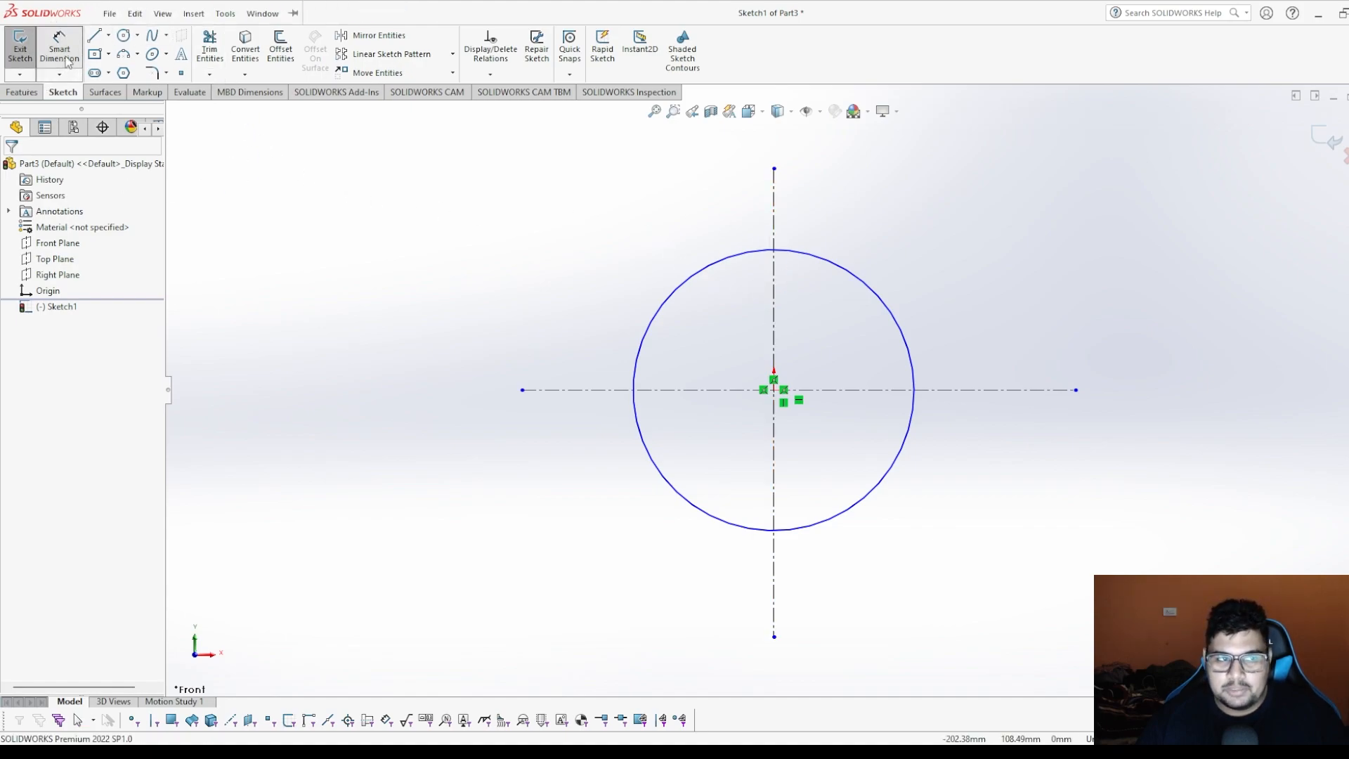
pyautogui.click(682, 291)
pyautogui.click(565, 229)
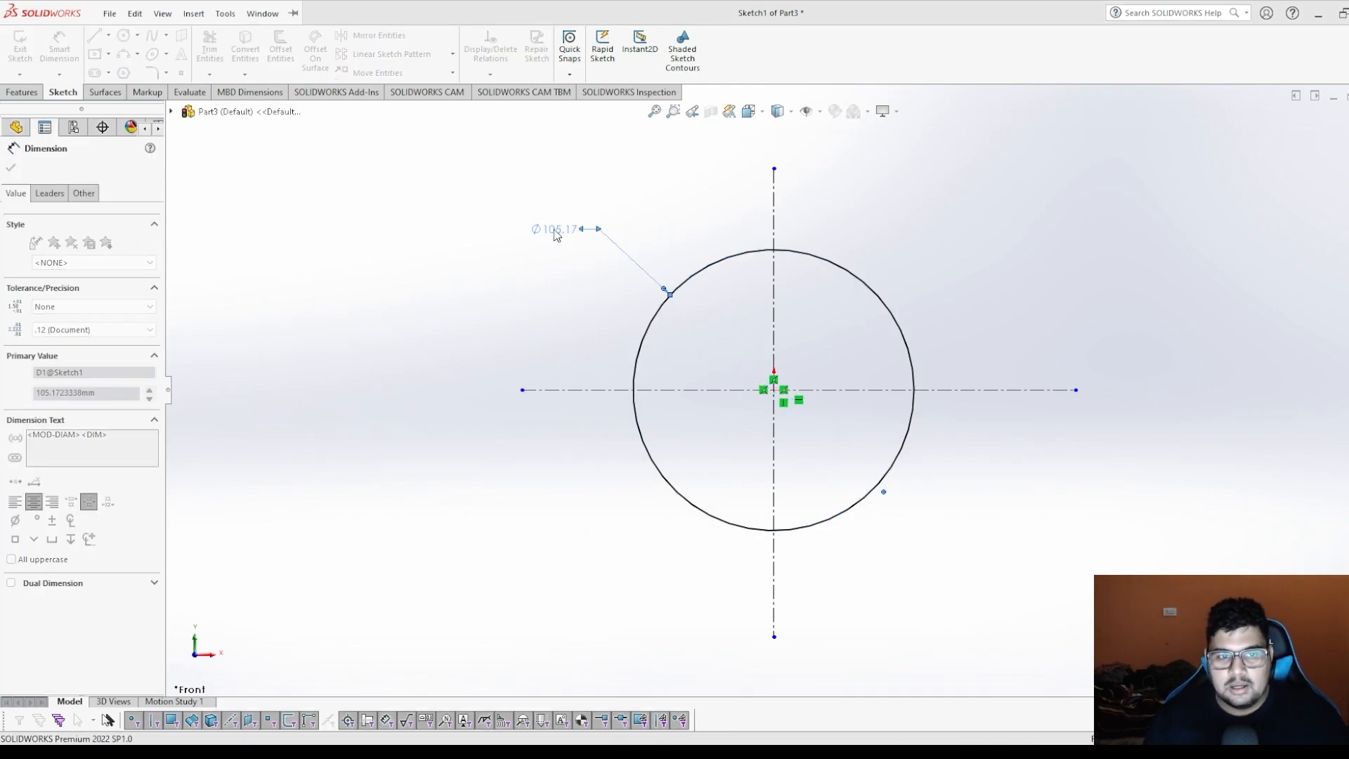
pyautogui.write('100')
pyautogui.press('Return')
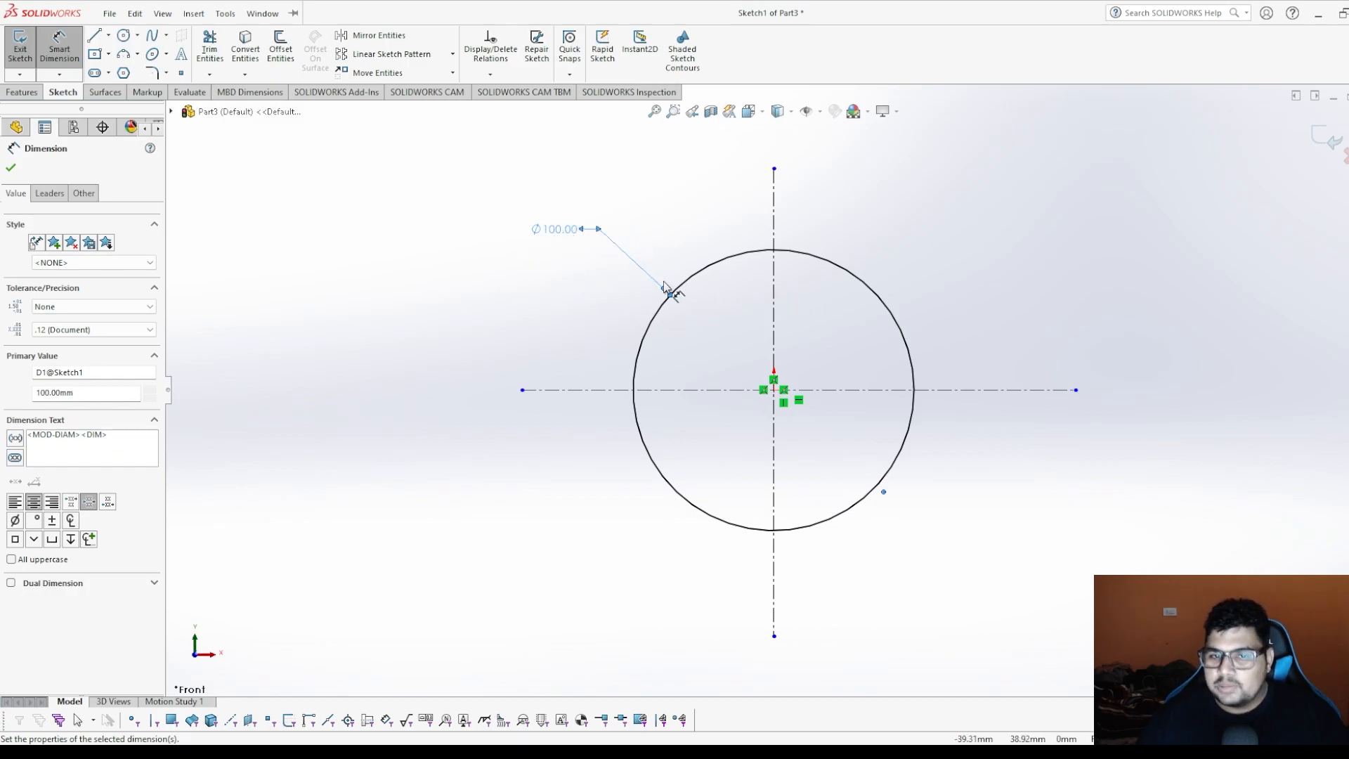
pyautogui.press('Escape')
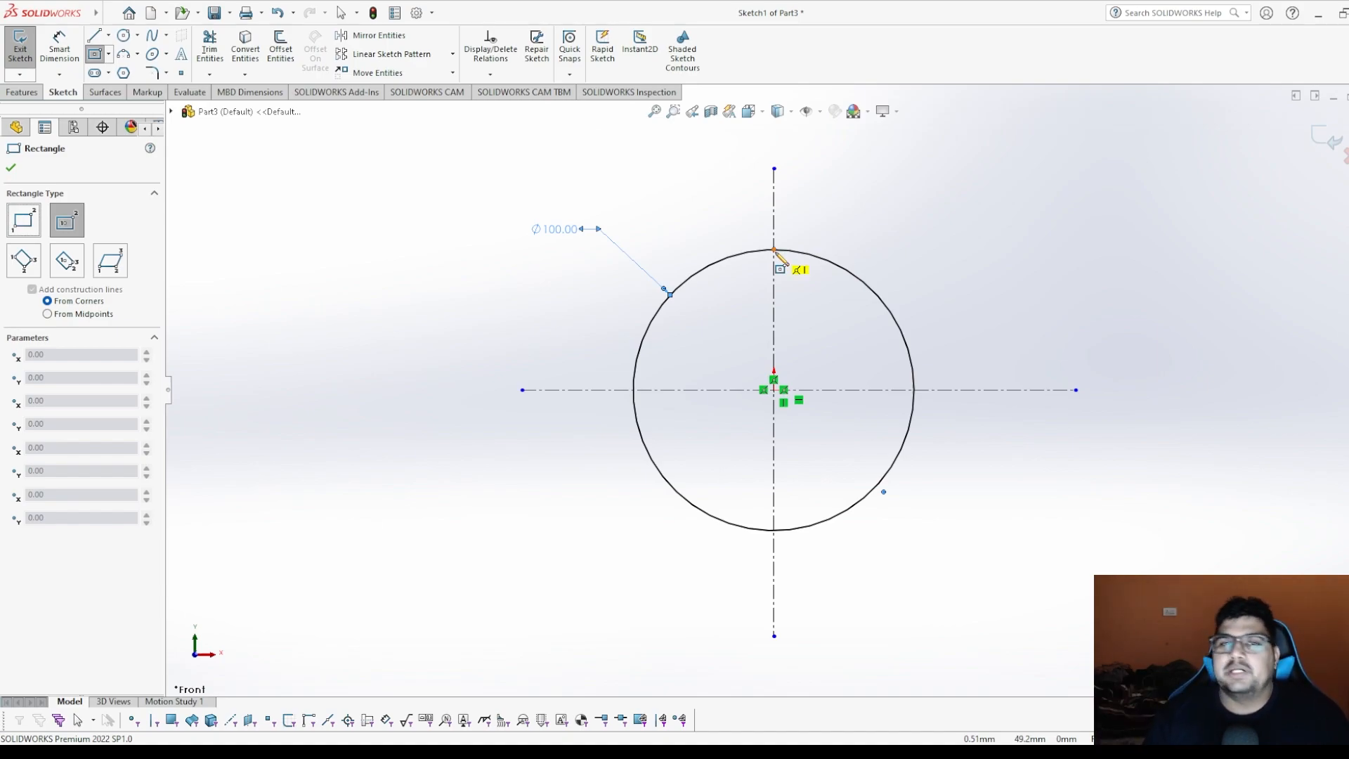
# Sketch a center rectangle about 210 mm wide and 145 mm high around the circle, centred on the origin.
pyautogui.click(773, 390)
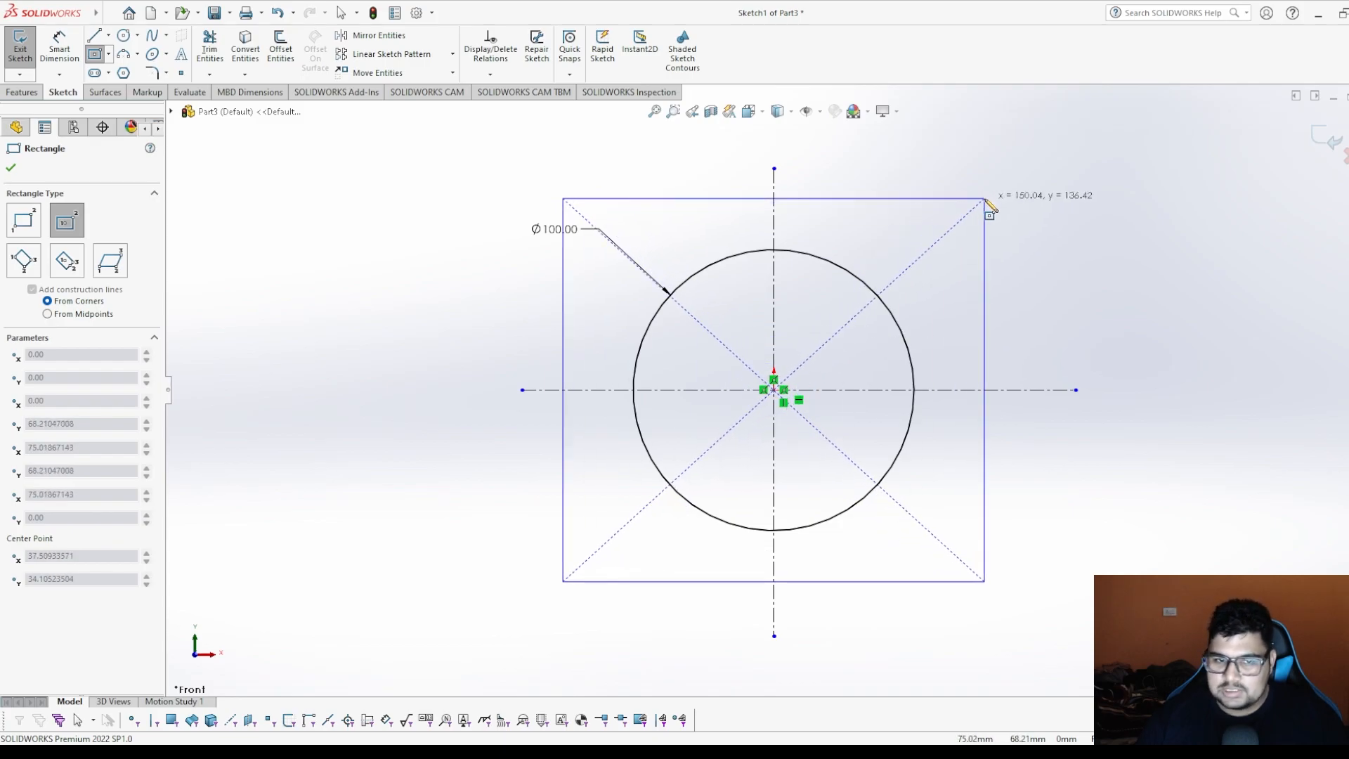
pyautogui.click(1068, 188)
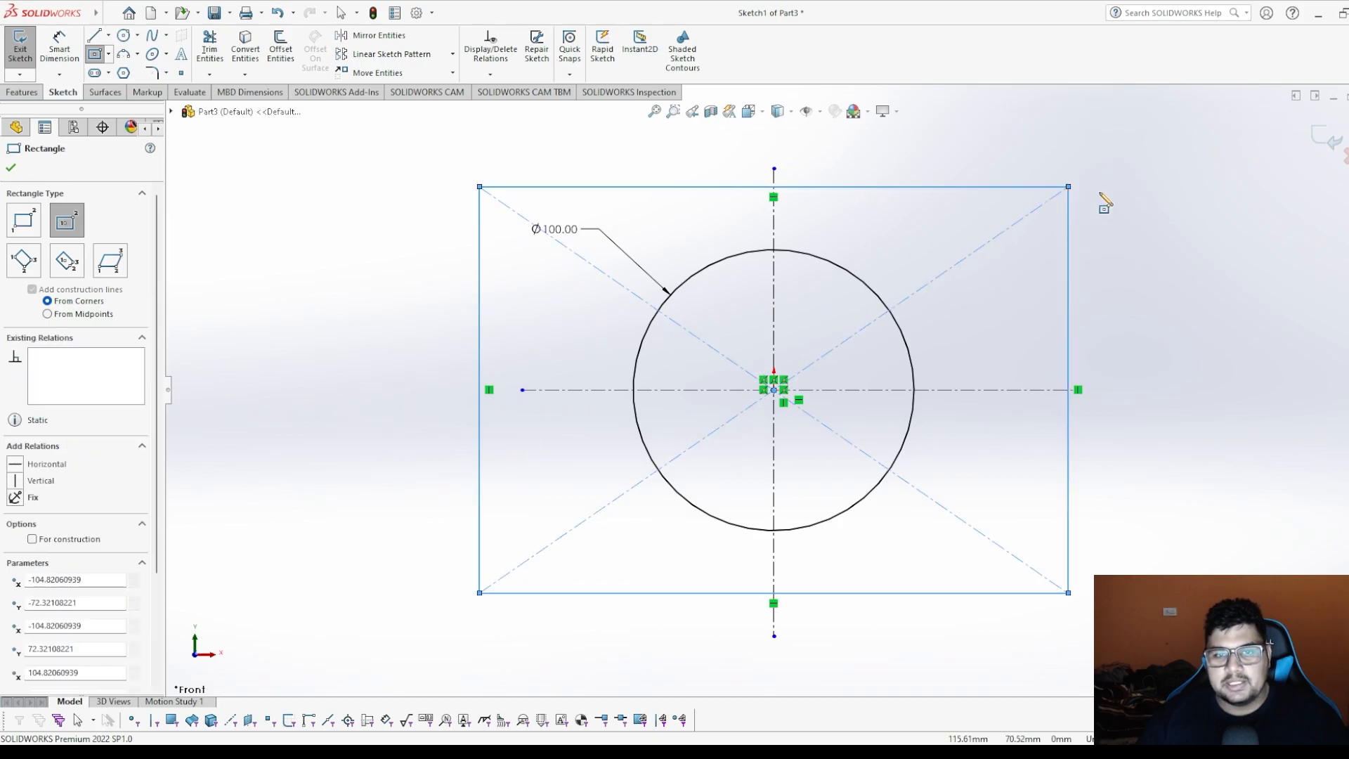
pyautogui.click(12, 168)
# Dimension the rectangle's height as 150 mm.
pyautogui.click(59, 51)
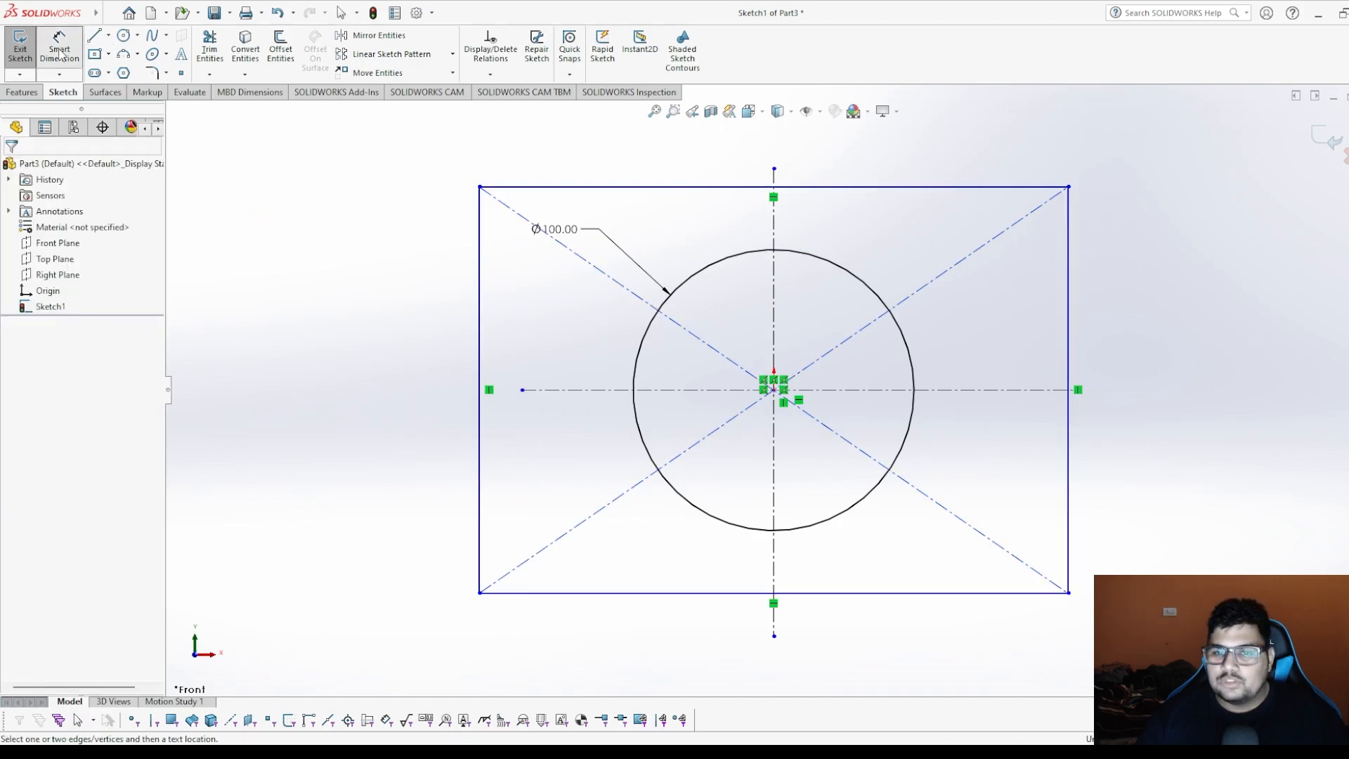
pyautogui.click(1071, 267)
pyautogui.click(1142, 267)
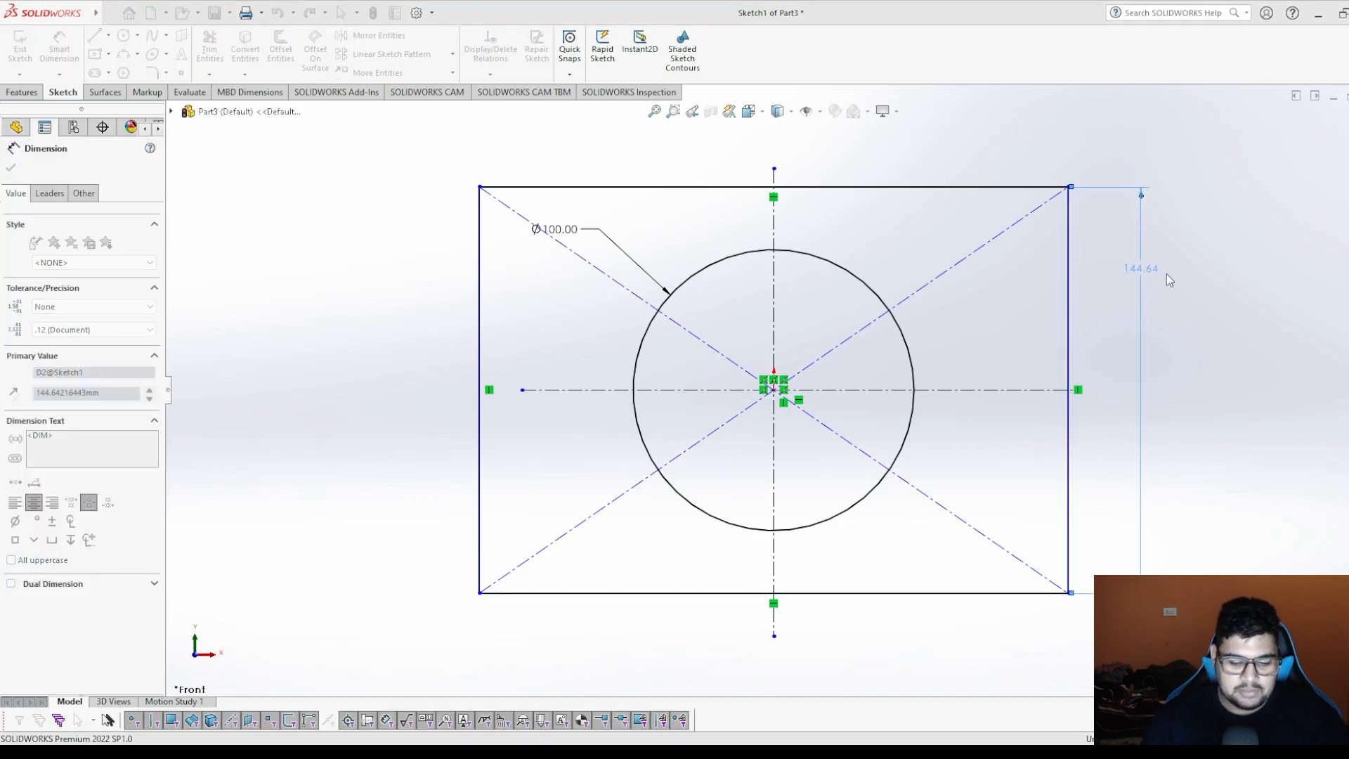
pyautogui.write('150')
pyautogui.press('Return')
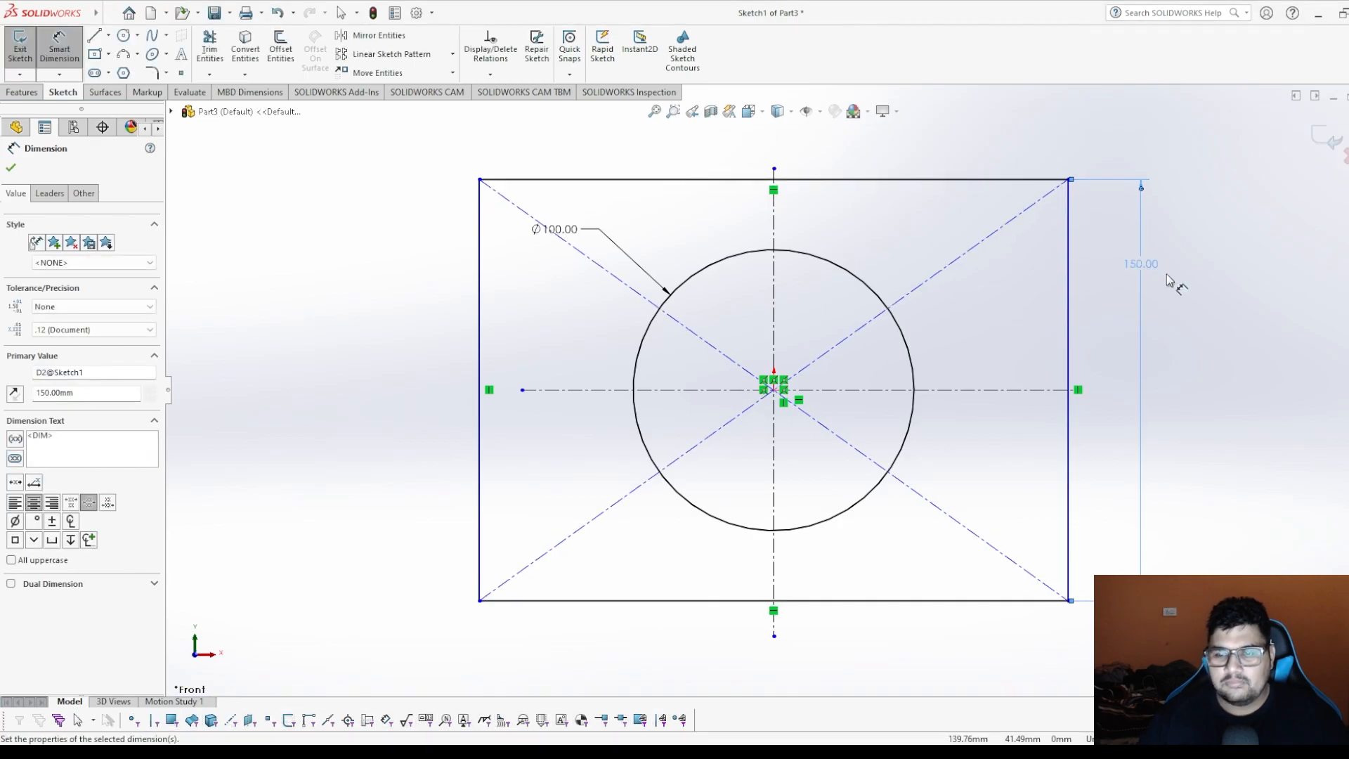
# Dimension the rectangle's width as 200 mm along its upper edge.
pyautogui.click(846, 179)
pyautogui.click(853, 153)
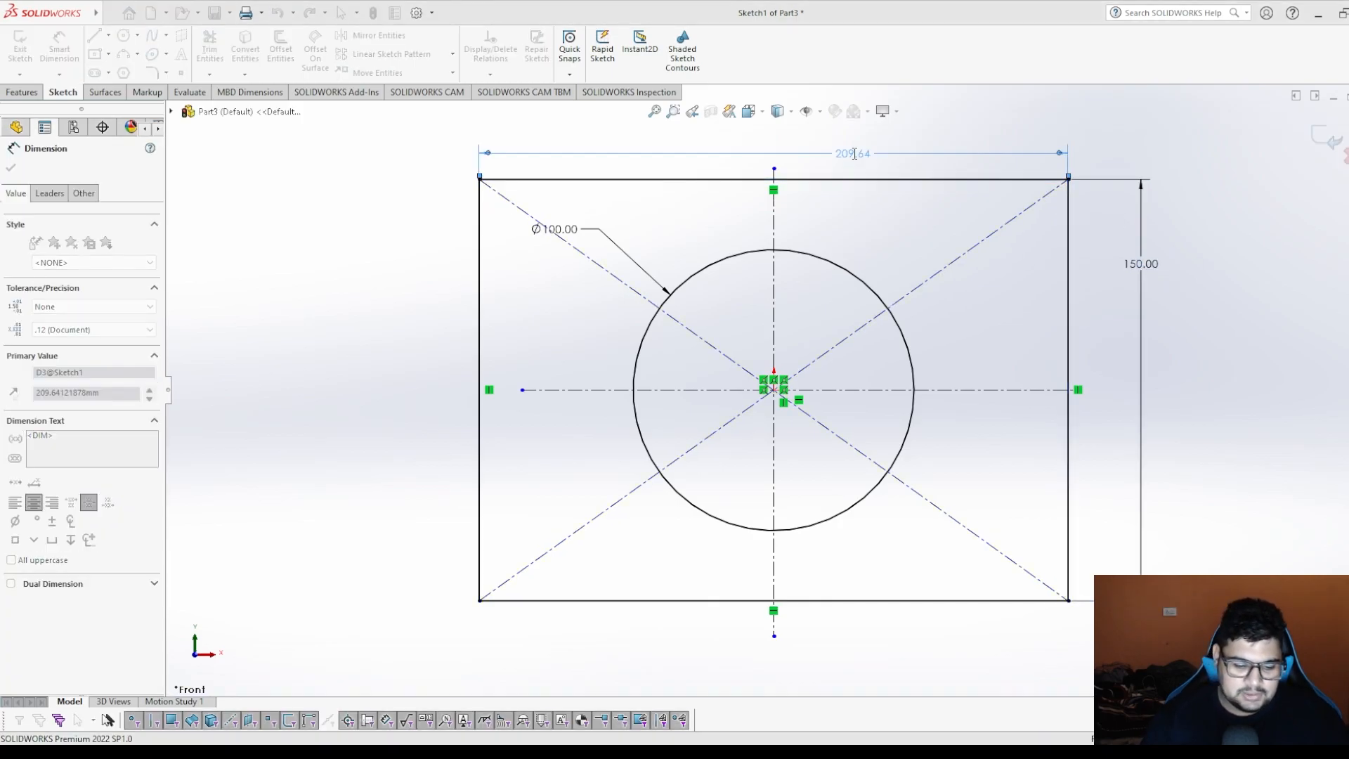
pyautogui.write('200')
pyautogui.press('Return')
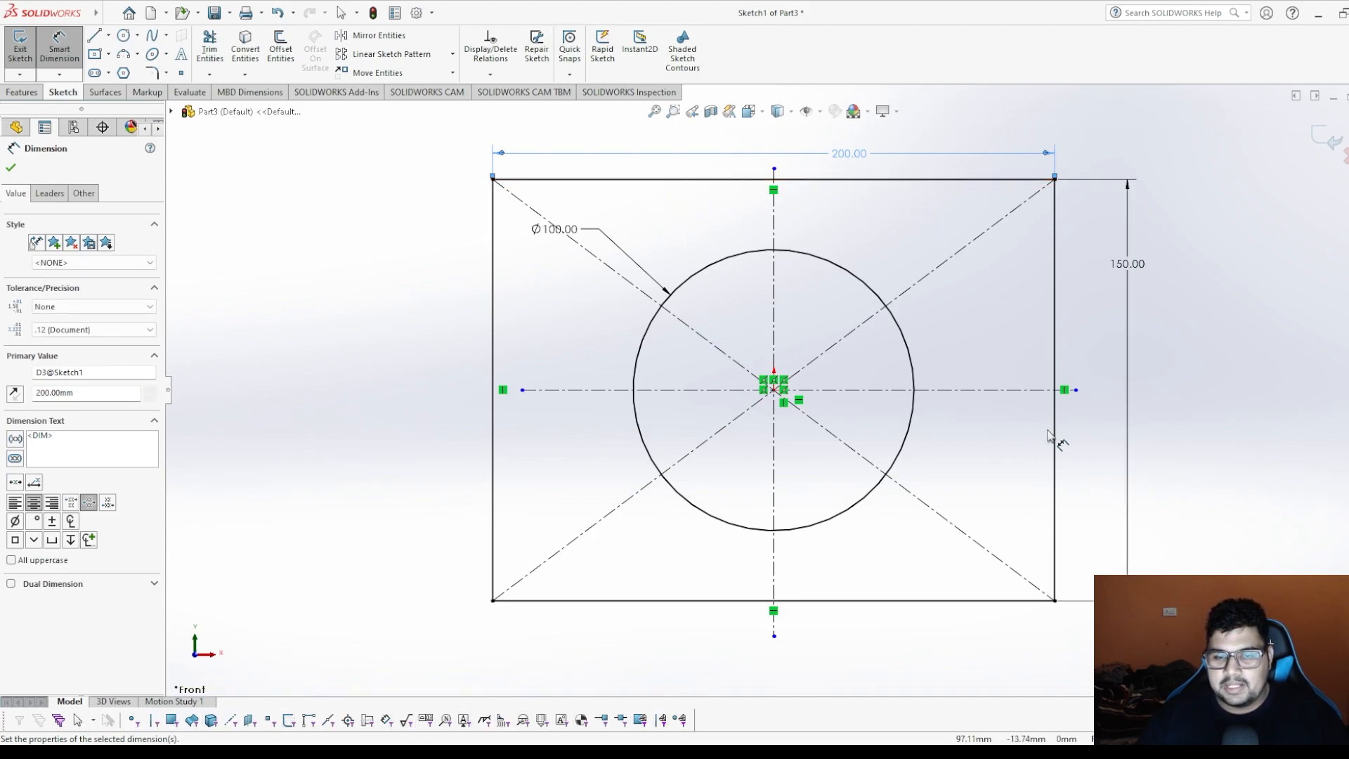
# Finish dimensioning and reposition the circle's diameter dimension just above the circle's upper-left side.
pyautogui.click(12, 168)
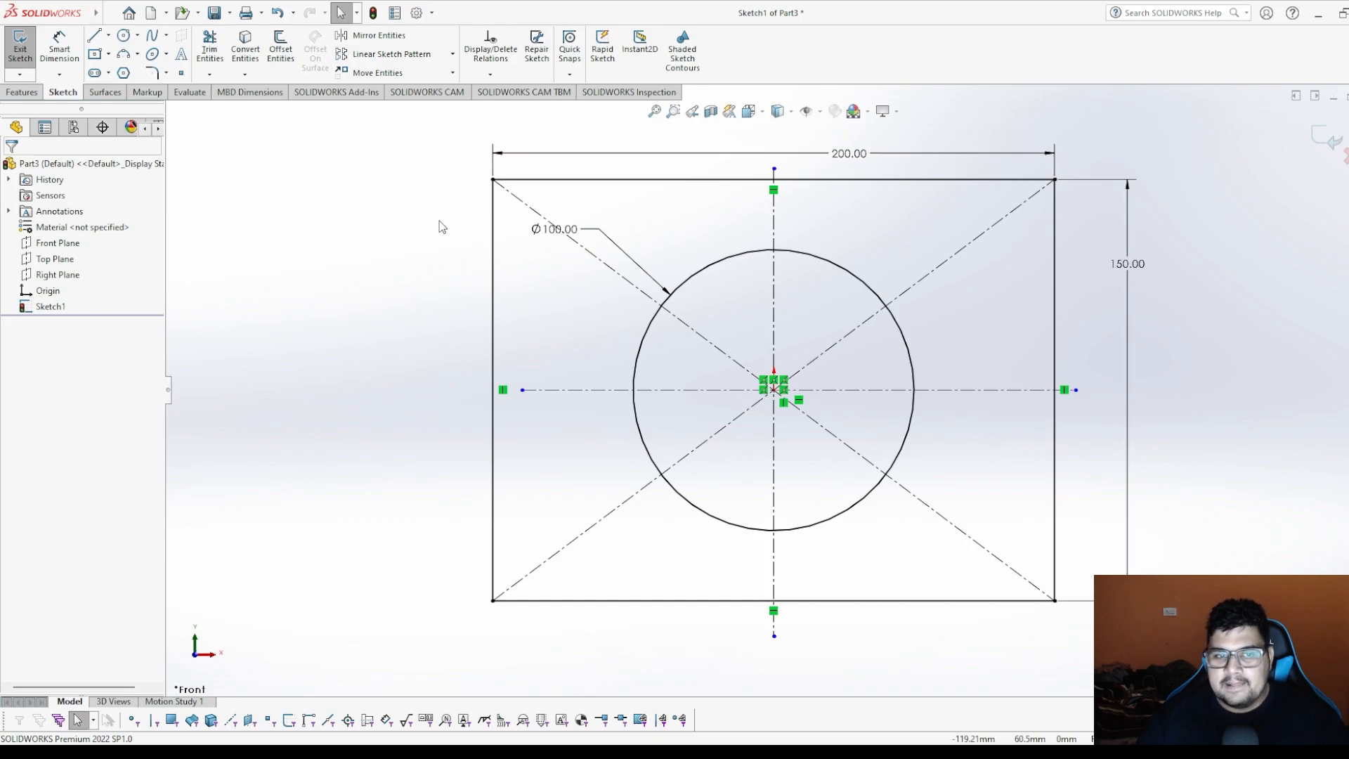
pyautogui.moveTo(562, 230); pyautogui.dragTo(664, 210)
pyautogui.click(294, 242)
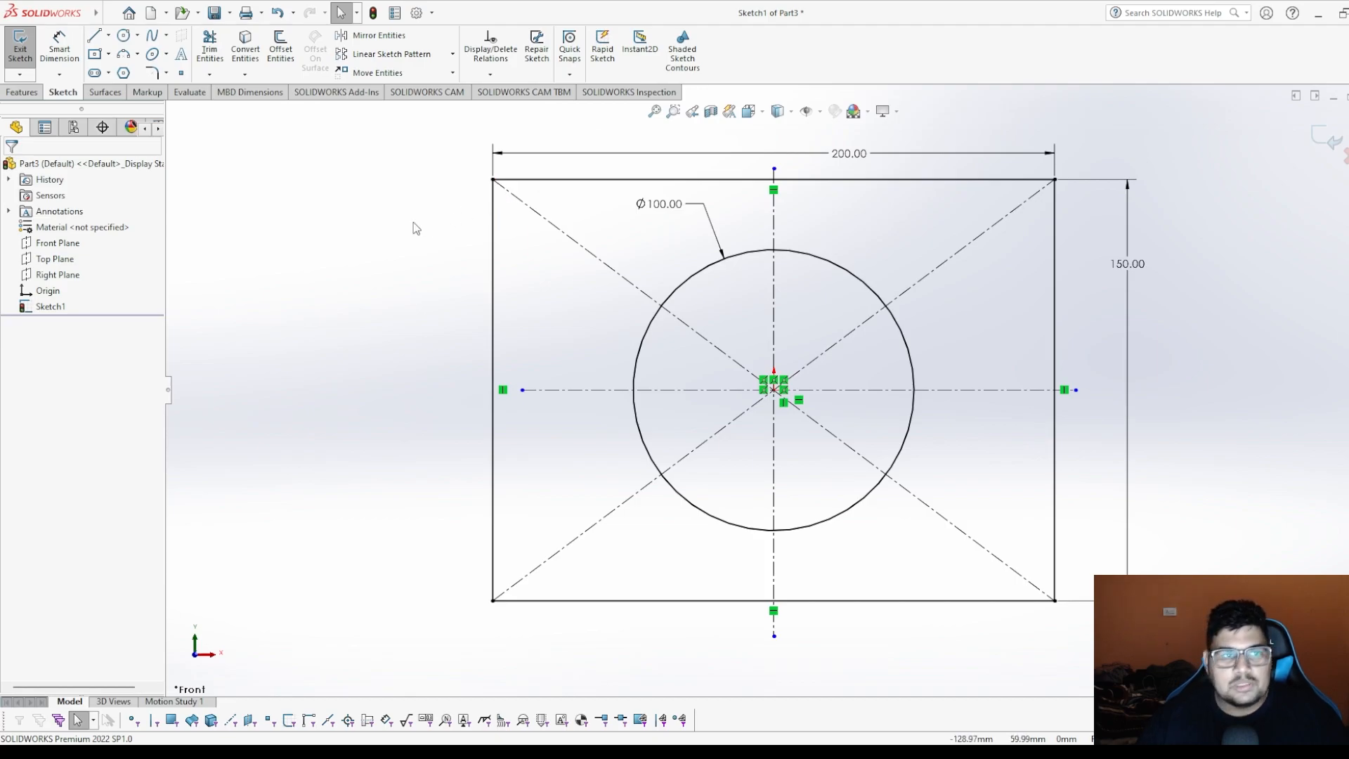
# Round the rectangle's upper-left corner with a 10 mm sketch fillet.
pyautogui.click(152, 73)
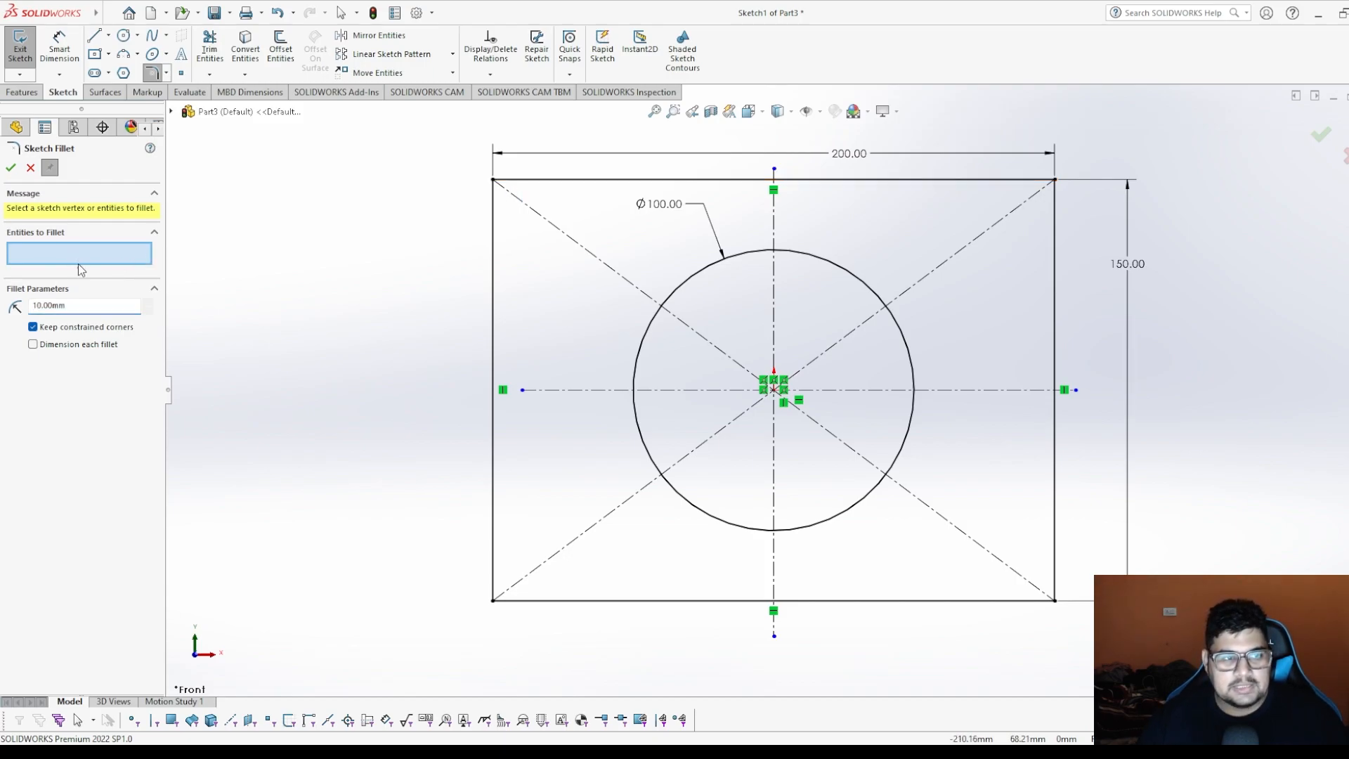
pyautogui.click(518, 181)
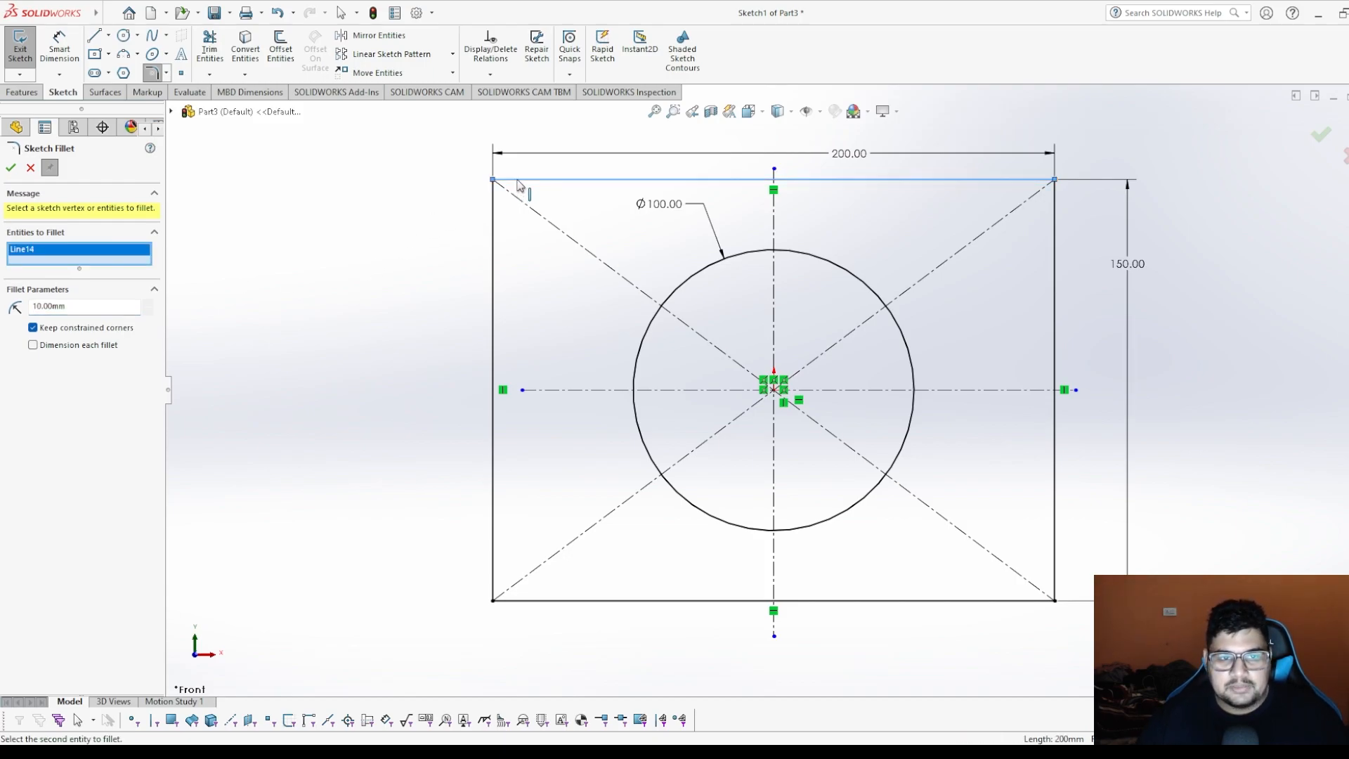
pyautogui.click(492, 232)
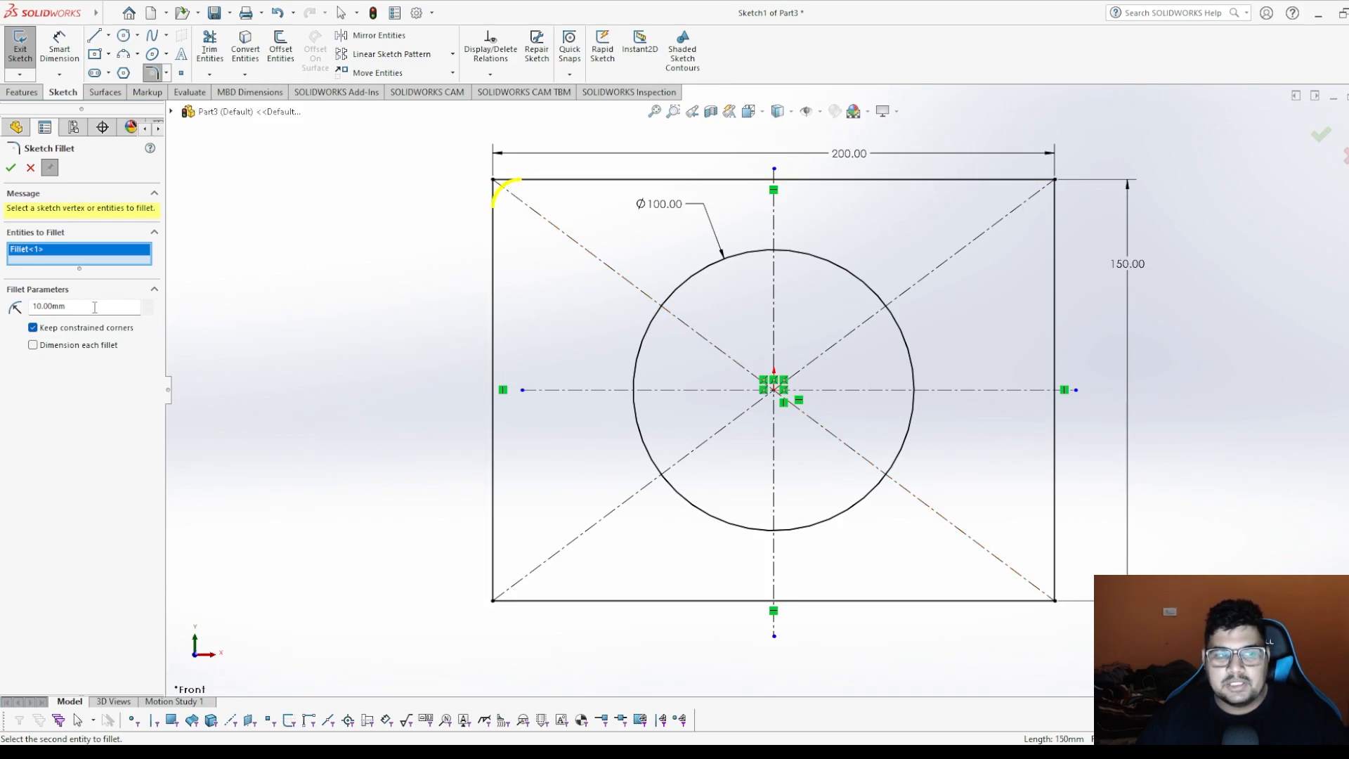
pyautogui.click(11, 167)
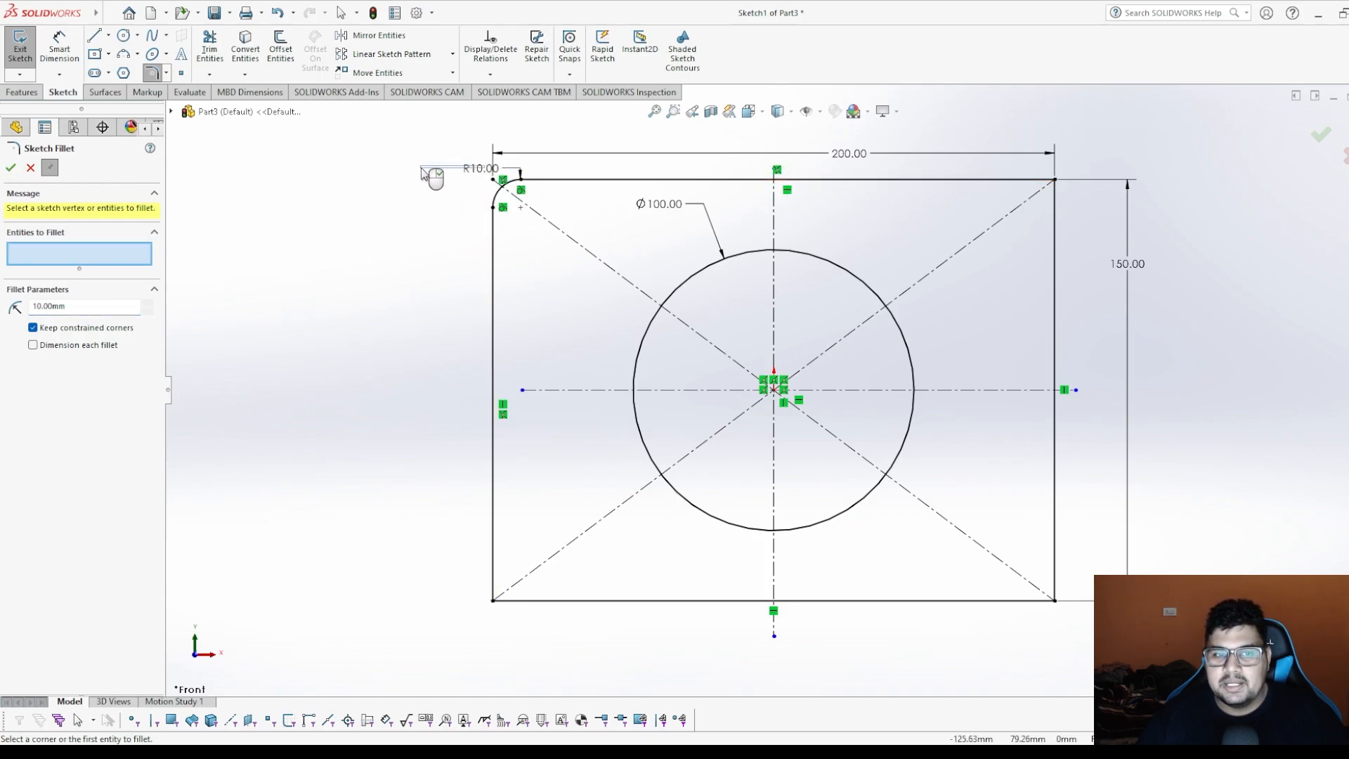
pyautogui.press('Escape')
pyautogui.press('f')
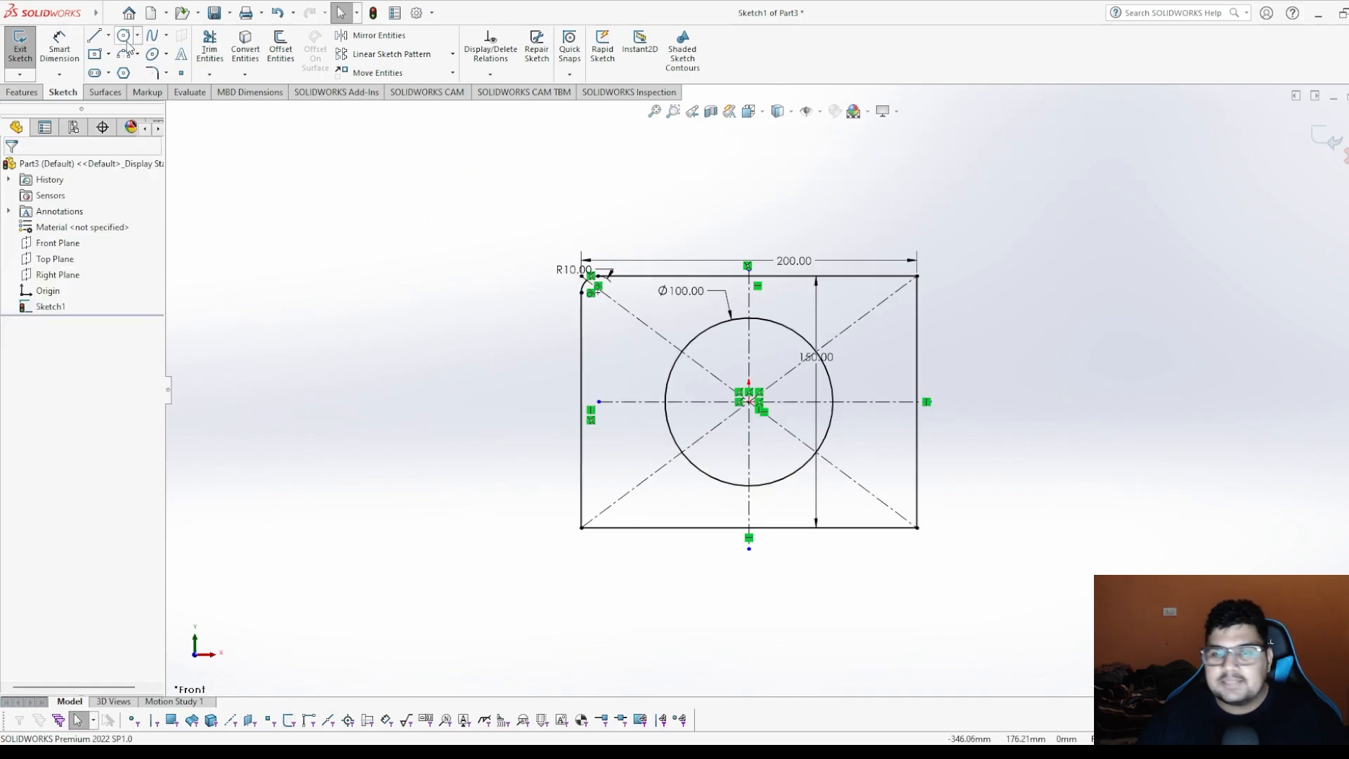
# Sketch a 3-point arc joining the rectangle's two right corners as an outward-bulging semicircle with a 75 mm radius.
pyautogui.click(165, 115)
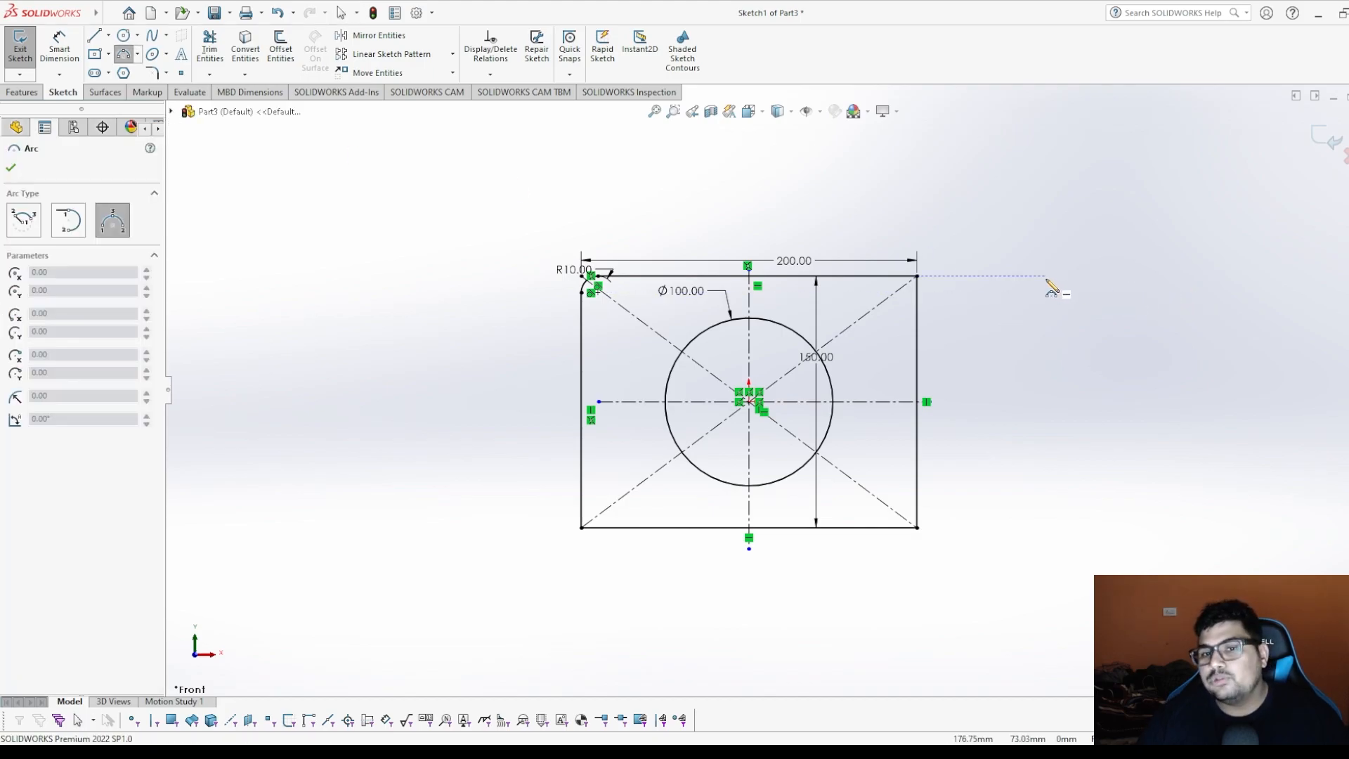
pyautogui.moveTo(918, 276); pyautogui.dragTo(920, 532)
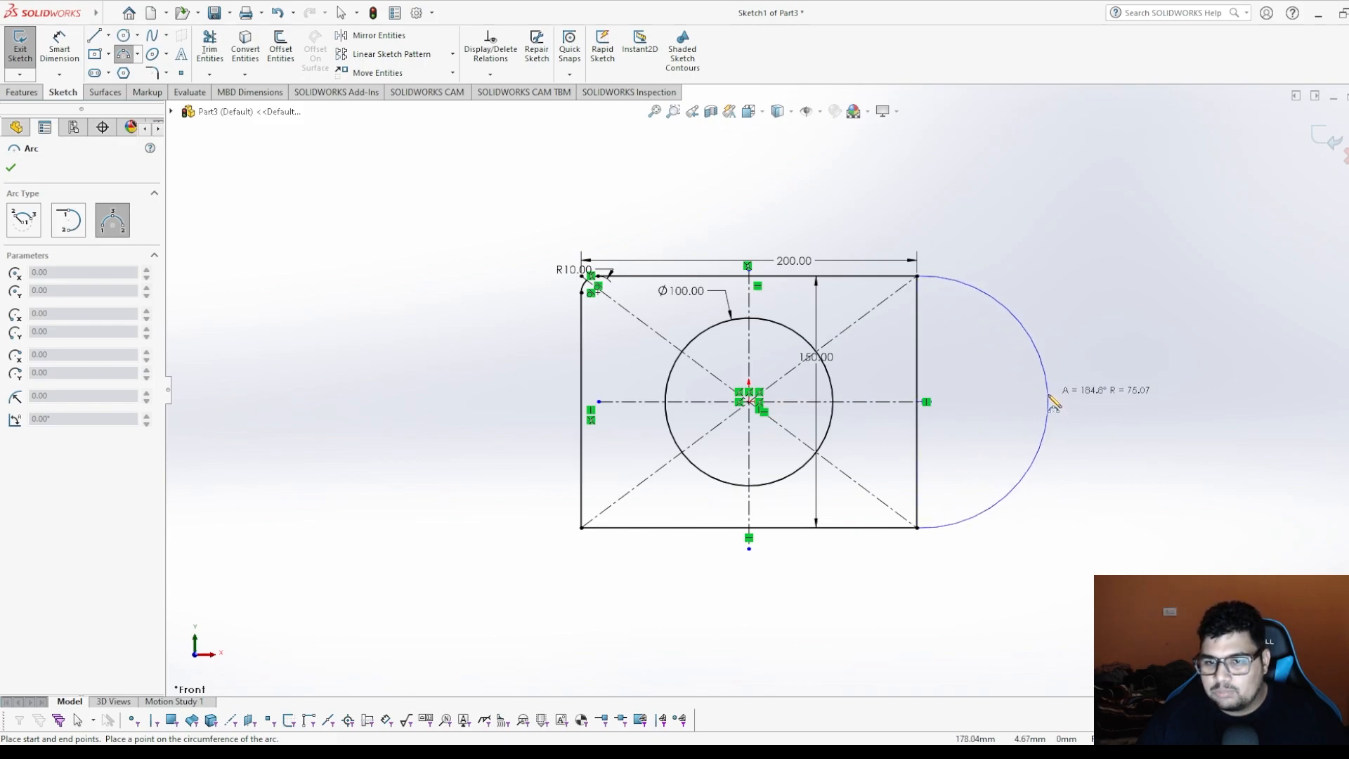
pyautogui.click(1042, 401)
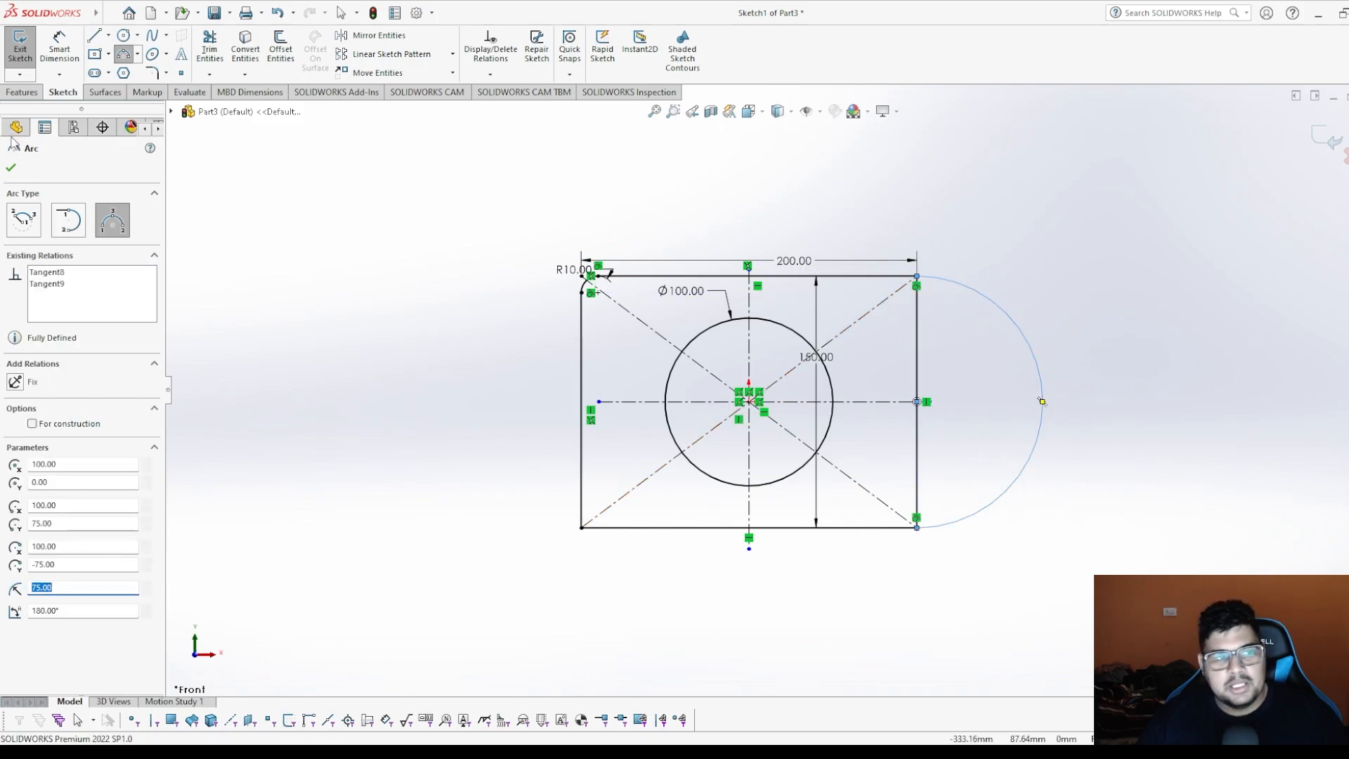
pyautogui.press('Escape')
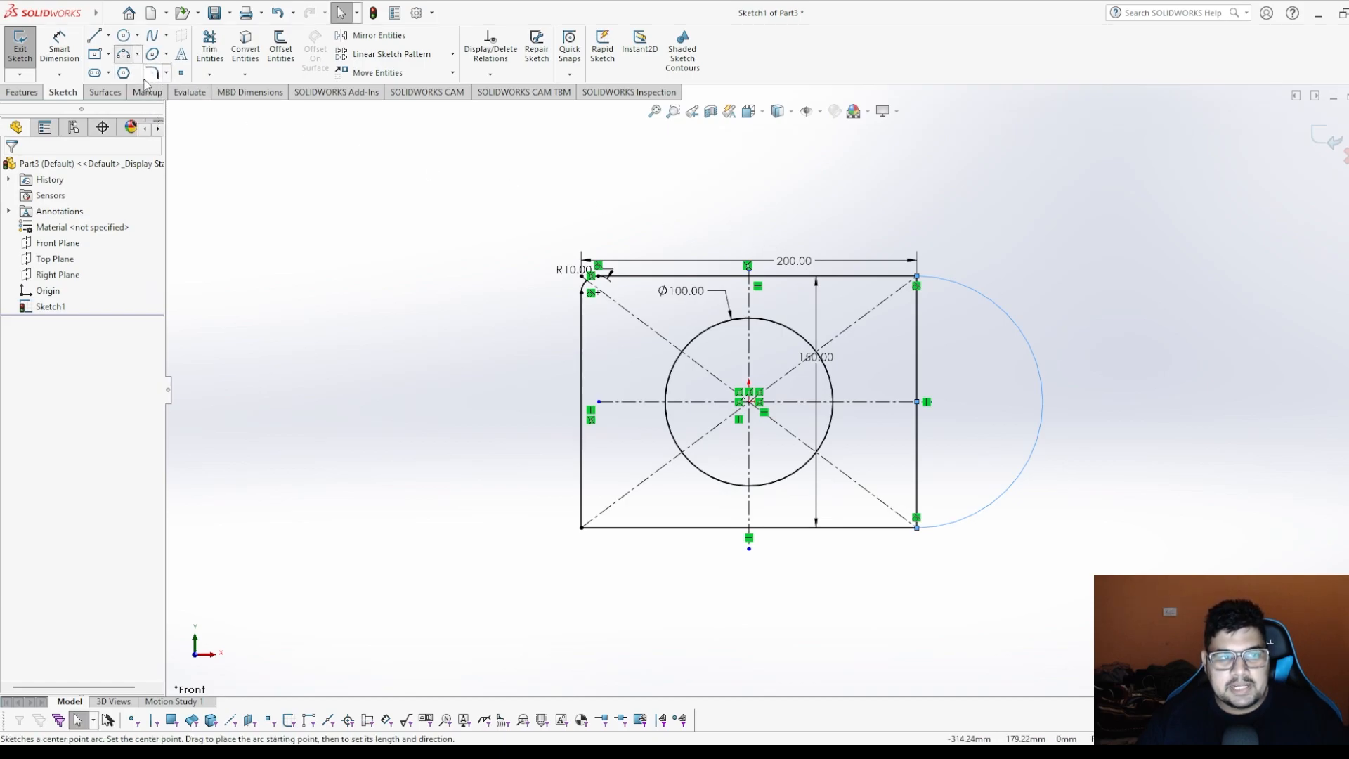
# Sketch a centerpoint arc of about 97 mm radius and 124° sweep in the empty area left of the rectangle.
pyautogui.click(124, 53)
pyautogui.click(386, 374)
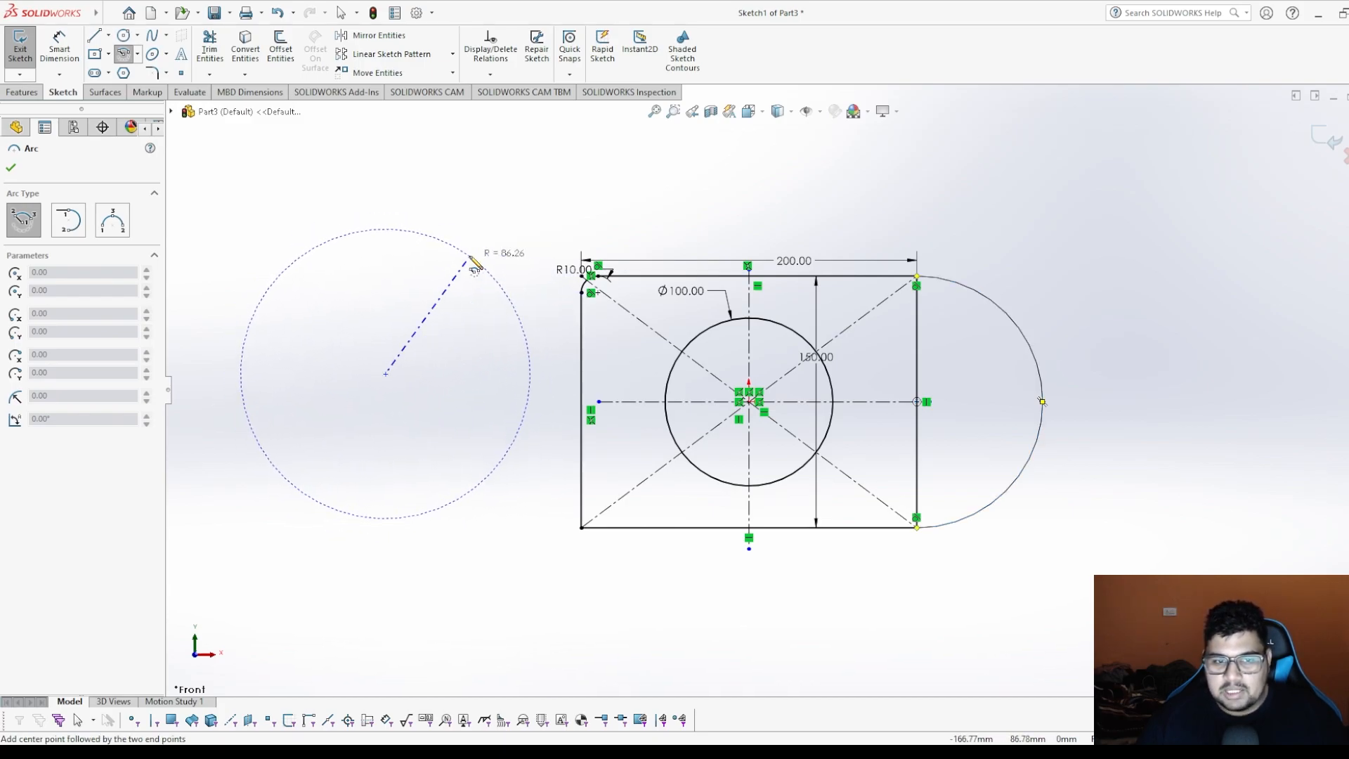
pyautogui.click(517, 279)
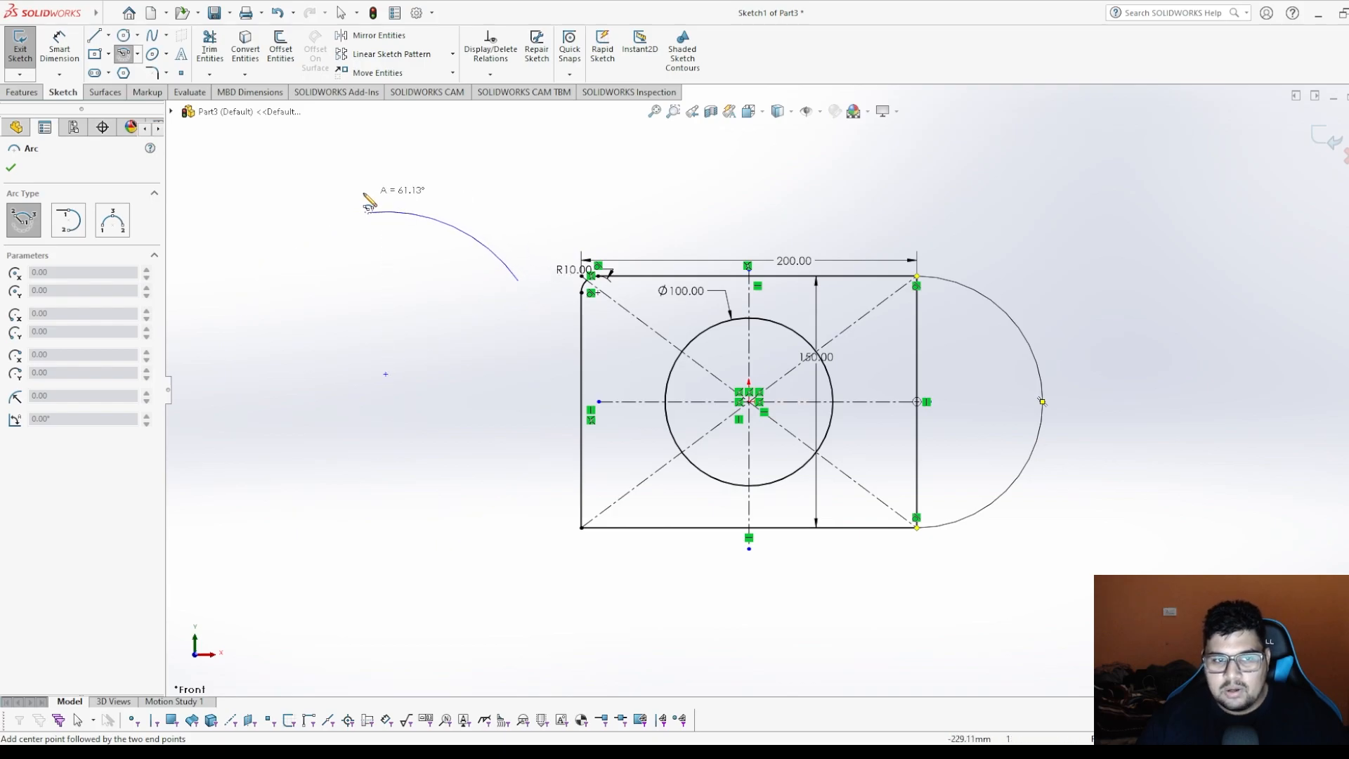
pyautogui.click(248, 325)
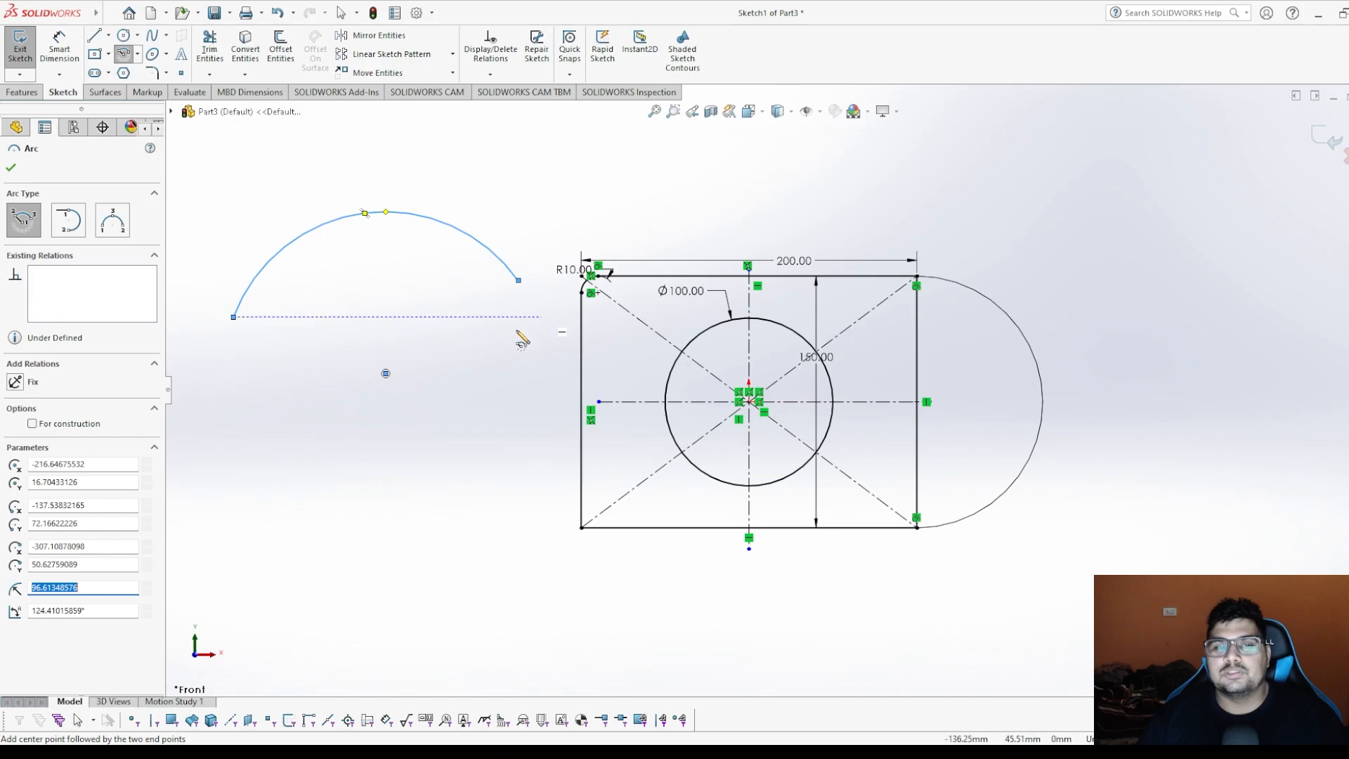
pyautogui.click(12, 169)
# Trim away the loose arc left of the rectangle with Trim Entities.
pyautogui.click(211, 42)
pyautogui.moveTo(330, 312); pyautogui.dragTo(343, 168)
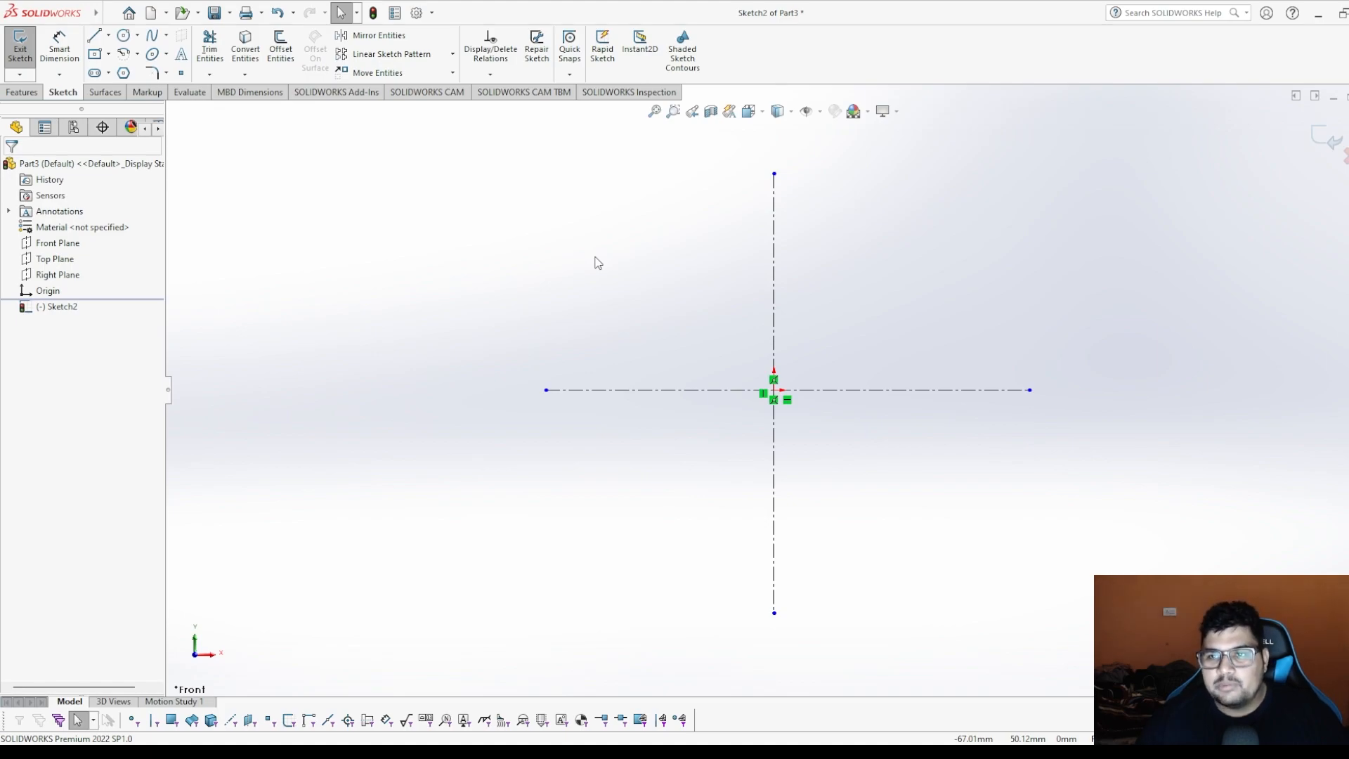
# Sketch a center rectangle about 150 mm wide and 101 mm high, centred on the origin where the centerlines cross.
pyautogui.click(94, 53)
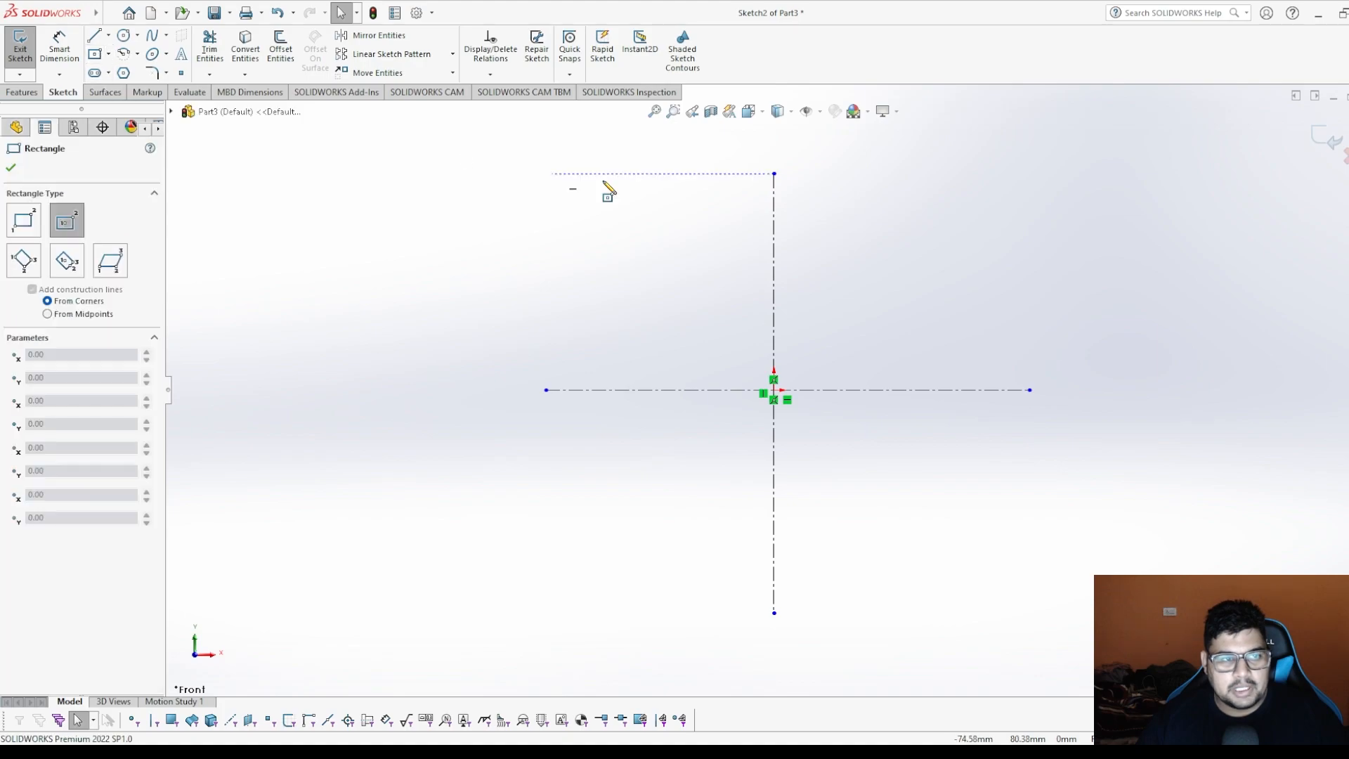
pyautogui.click(774, 390)
pyautogui.click(974, 255)
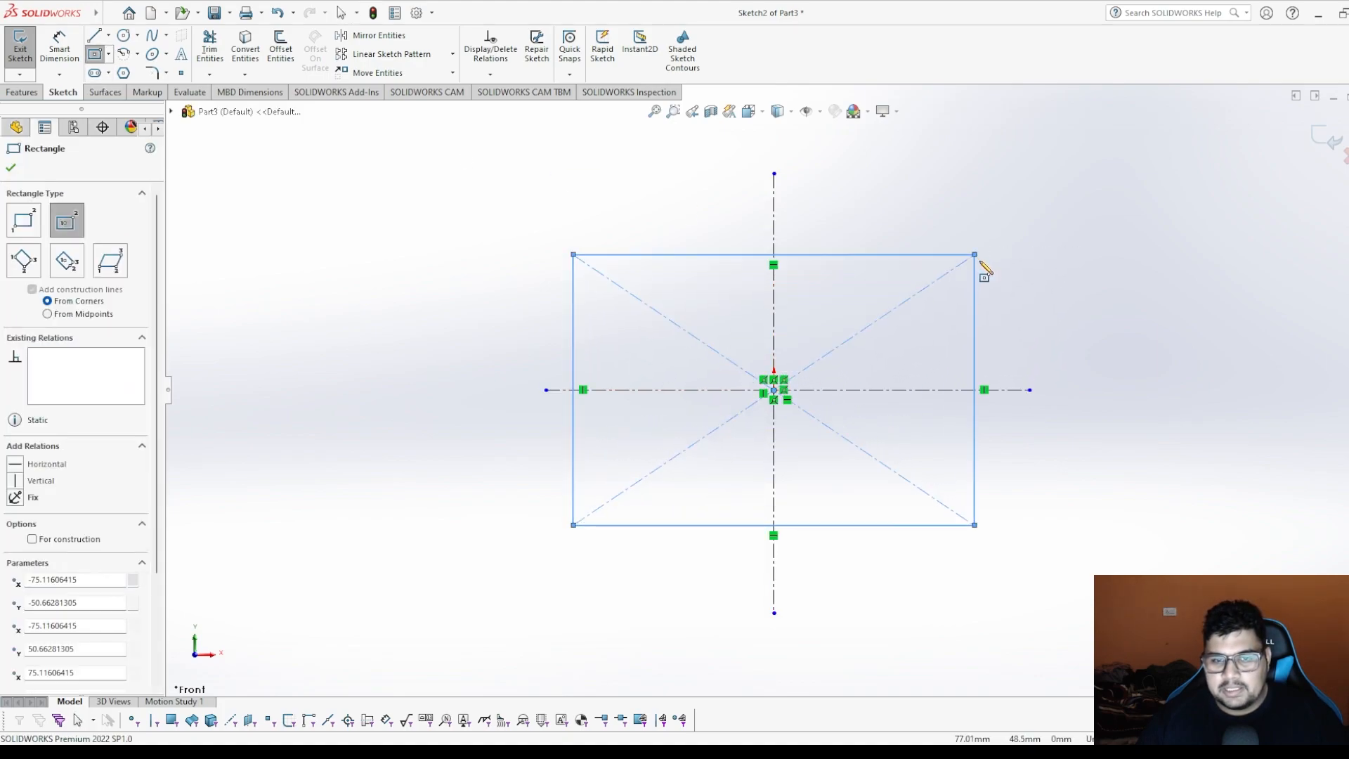
pyautogui.click(12, 168)
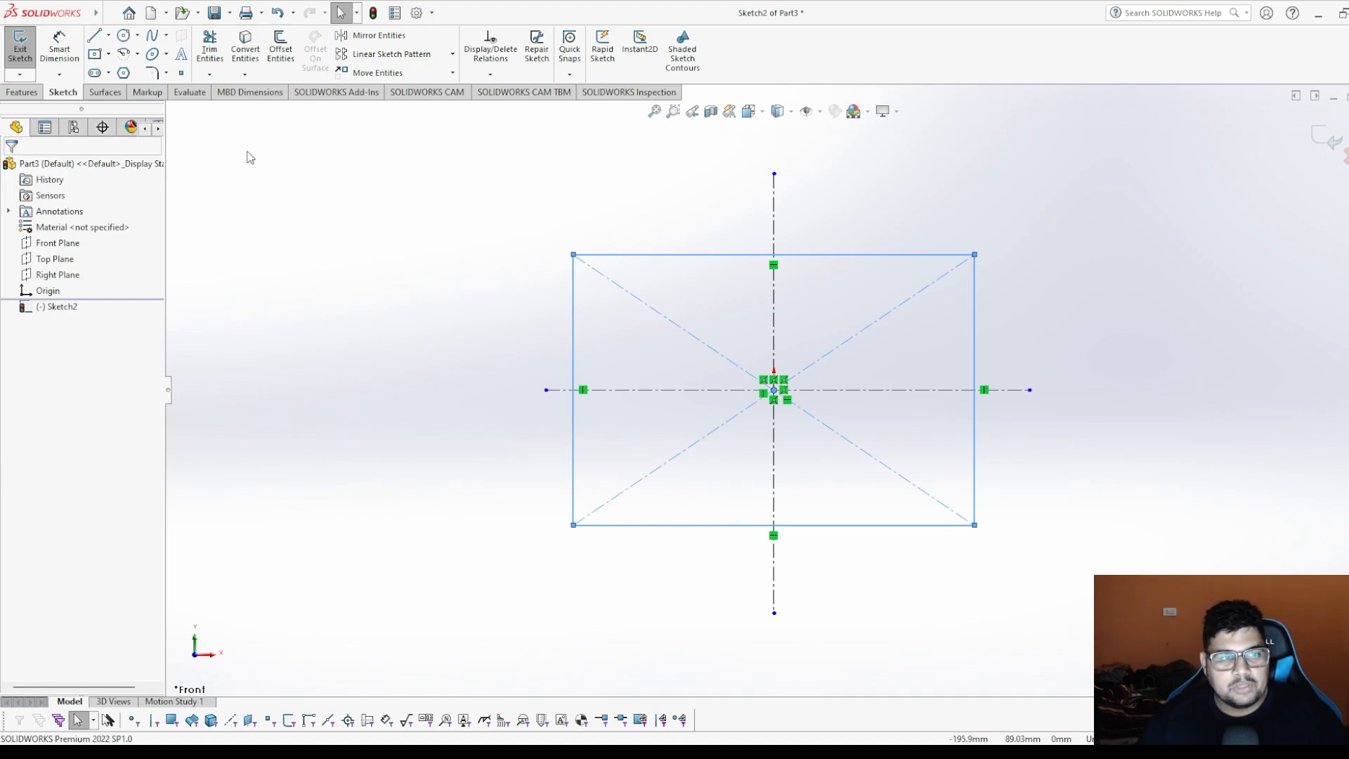
# Sketch a circle with a radius of about 9 mm inside the rectangle's upper-left corner.
pyautogui.click(123, 35)
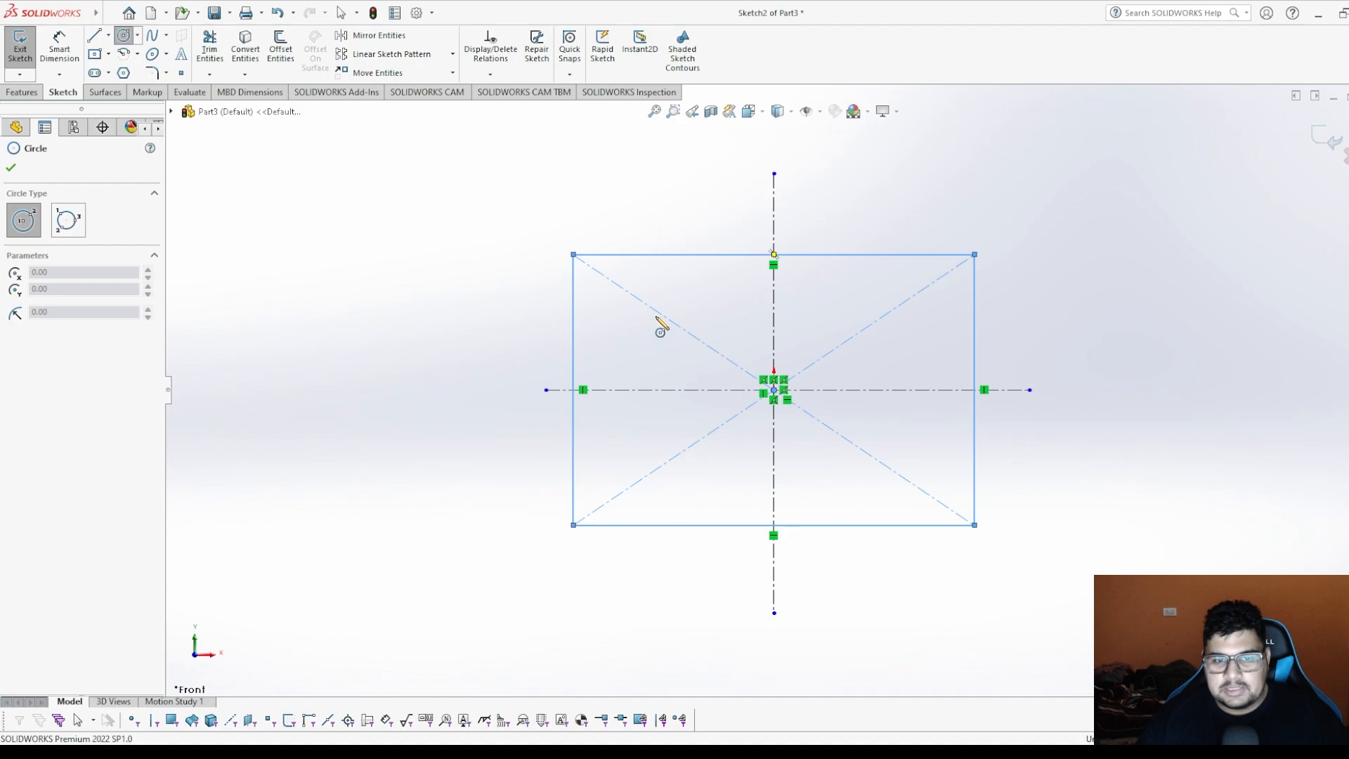
pyautogui.click(619, 298)
pyautogui.click(644, 302)
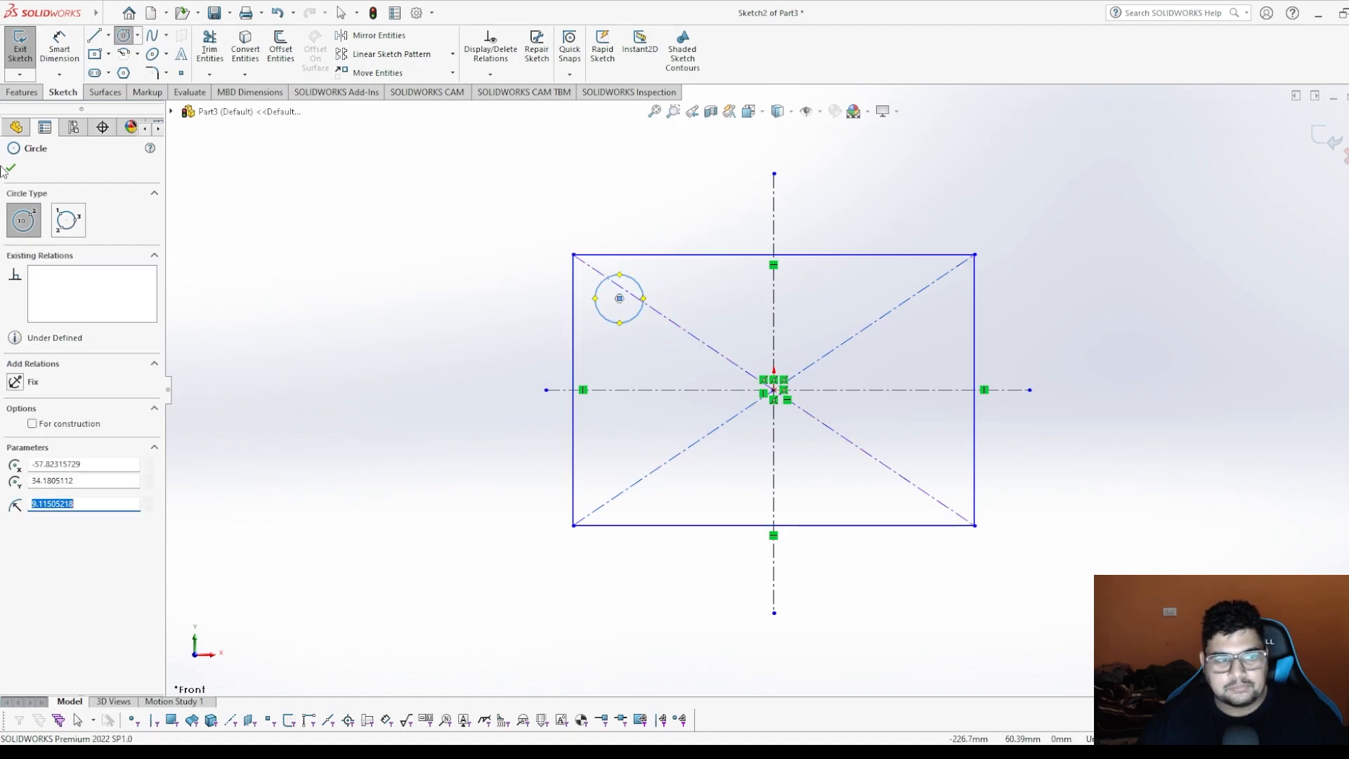
pyautogui.click(11, 169)
# Dimension the vertical distance from the circle's center to the rectangle's upper edge as 15 mm.
pyautogui.click(59, 46)
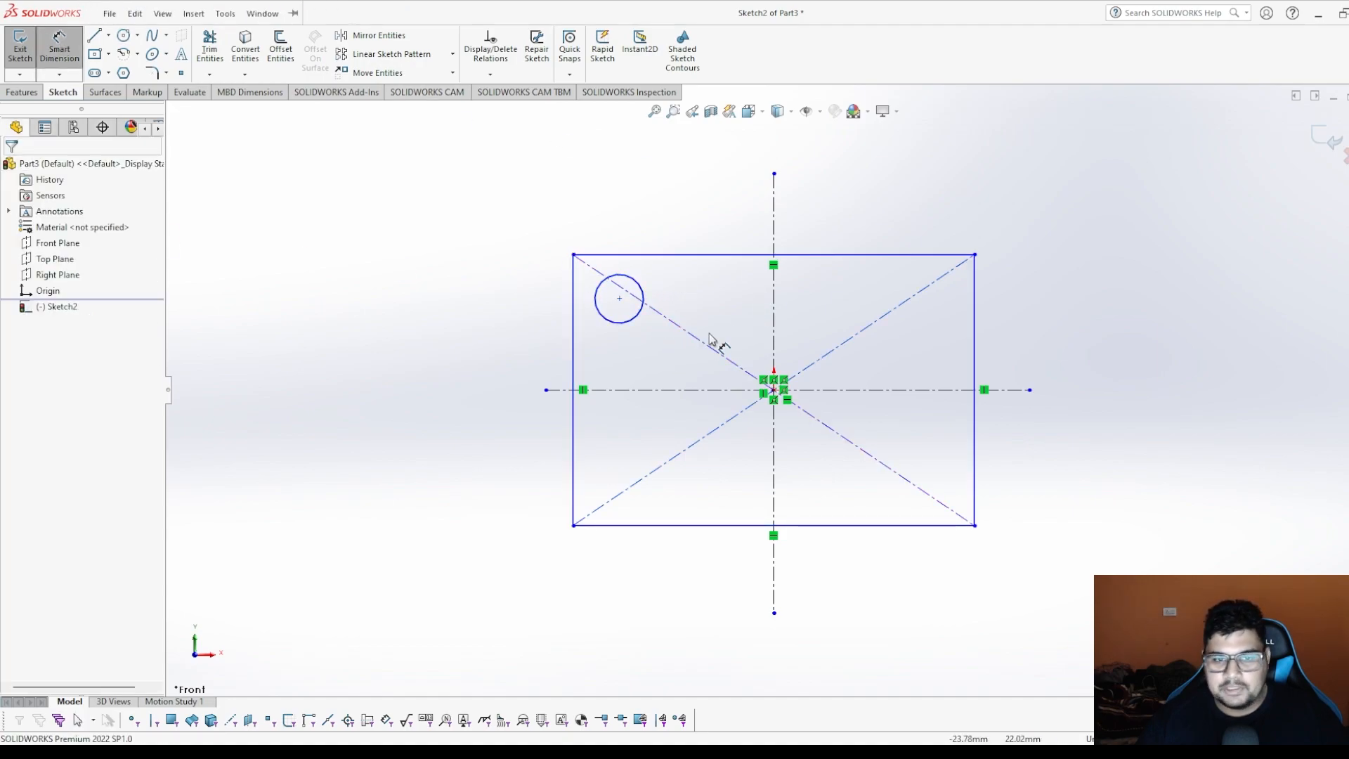
pyautogui.click(619, 298)
pyautogui.click(688, 254)
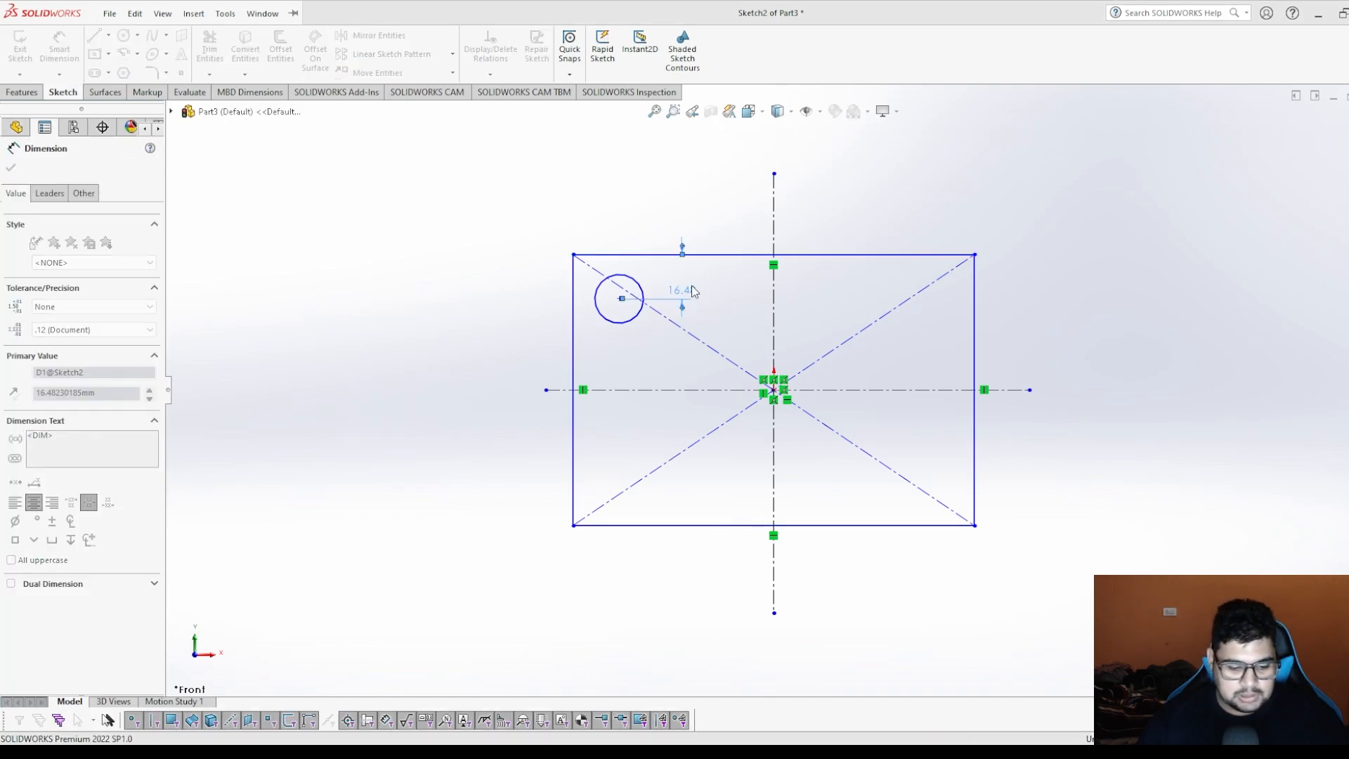
pyautogui.write('15')
pyautogui.press('Return')
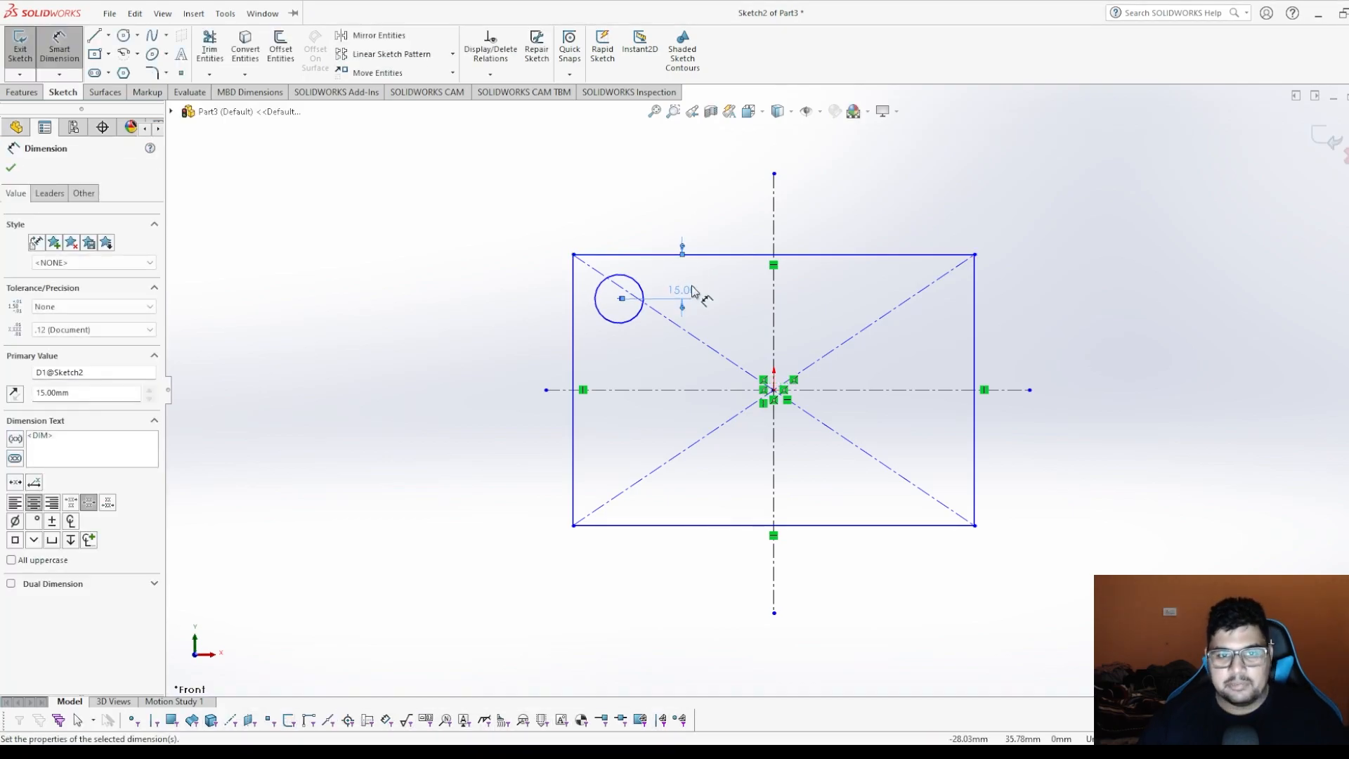
# Dimension the horizontal distance from the rectangle's left edge to the circle's center as 15 mm.
pyautogui.click(573, 318)
pyautogui.click(619, 298)
pyautogui.click(609, 349)
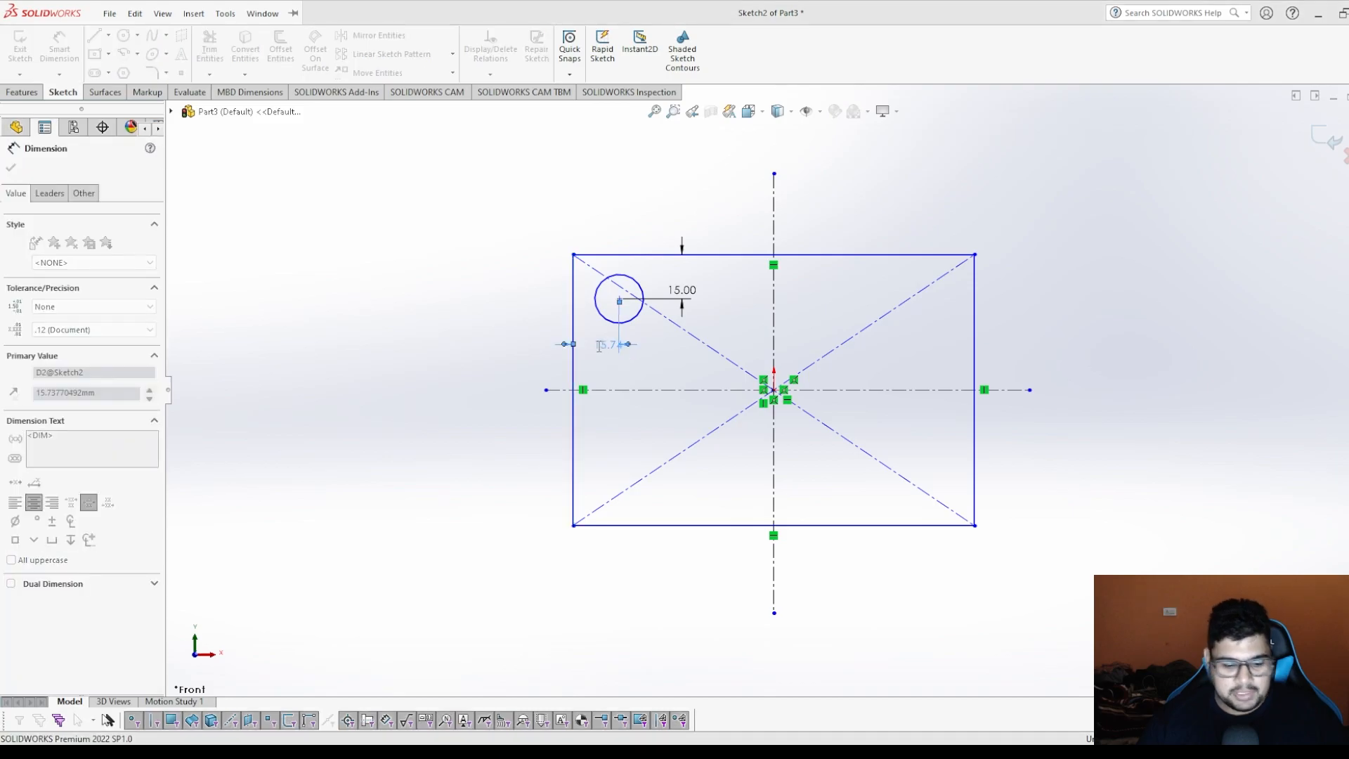
pyautogui.write('15')
pyautogui.press('Return')
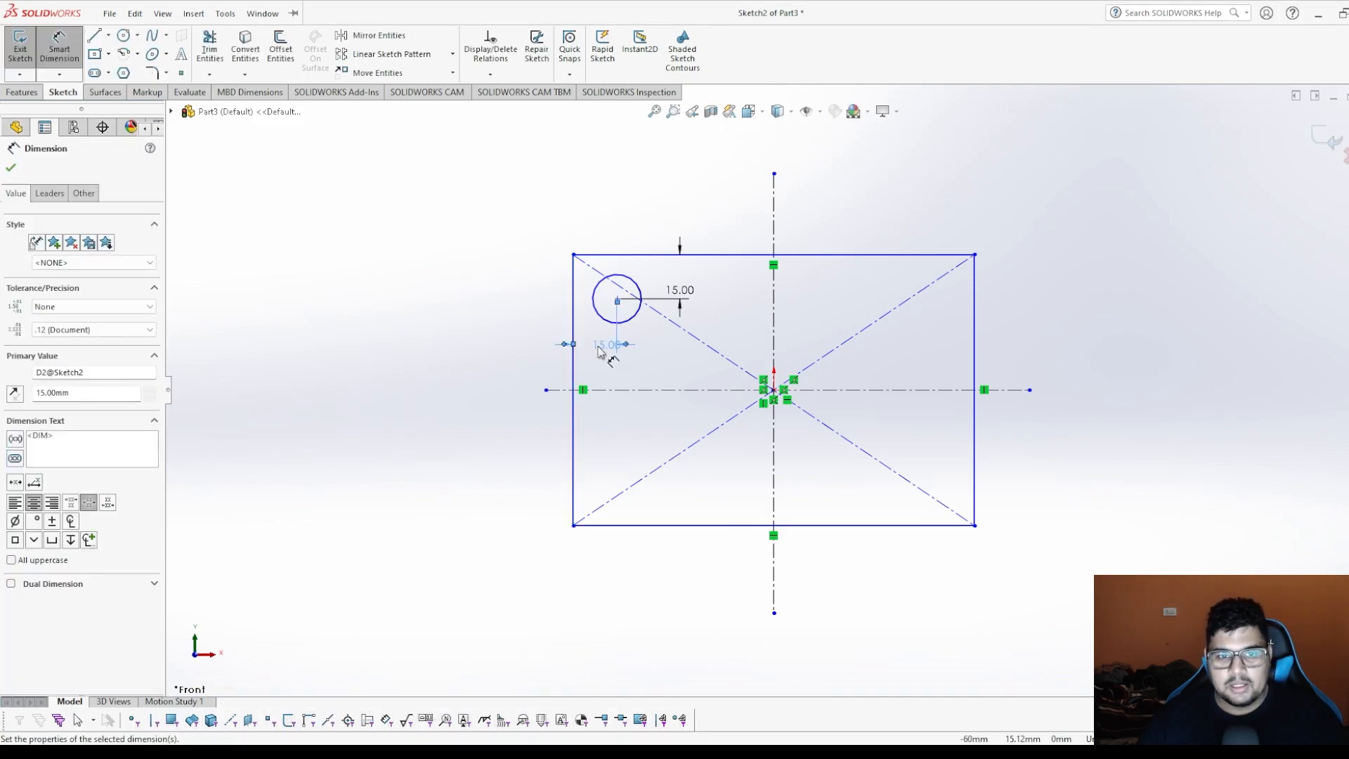
# Dimension the small circle's diameter as 15 mm.
pyautogui.click(628, 284)
pyautogui.click(656, 271)
pyautogui.write('15')
pyautogui.press('Return')
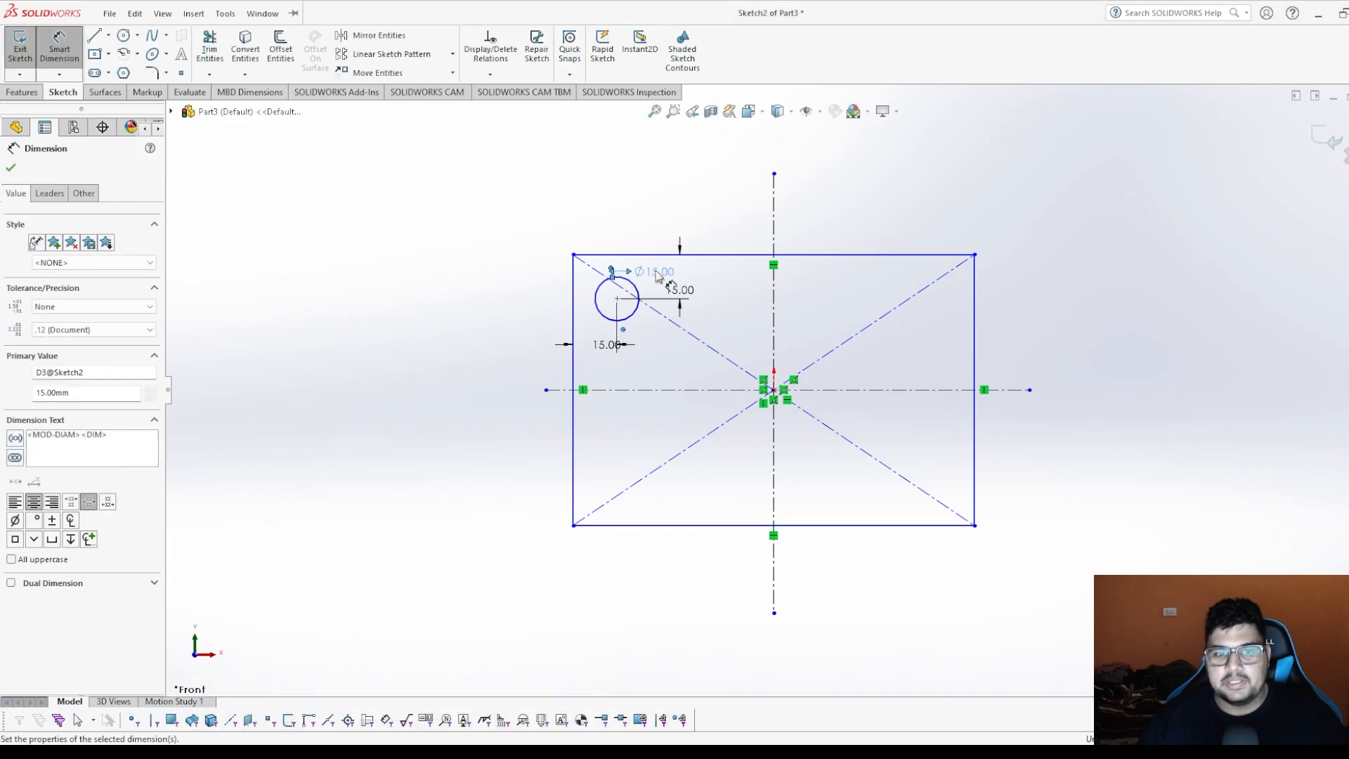
pyautogui.click(10, 170)
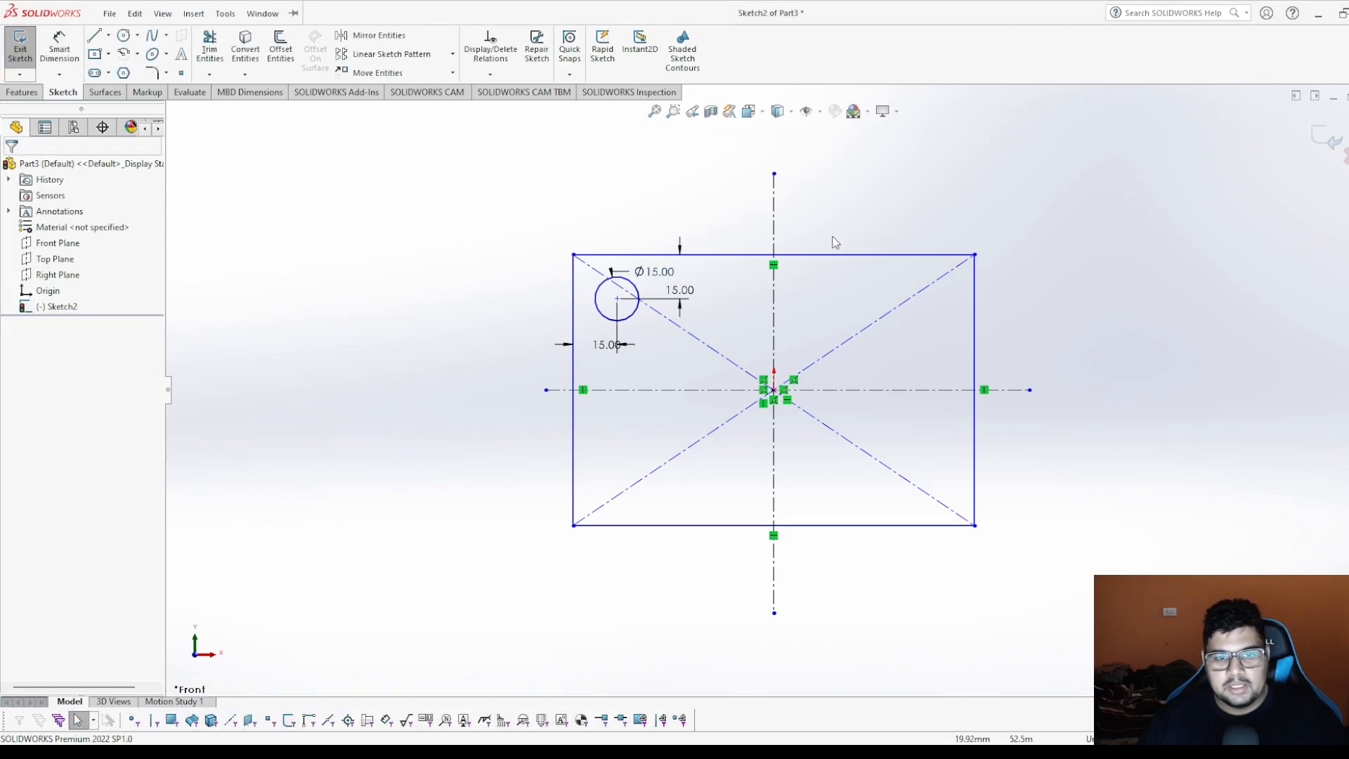
# Dimension the rectangle's width above its upper edge and its height beside its right edge, accepting the drawn sizes.
pyautogui.click(883, 255)
pyautogui.click(845, 169)
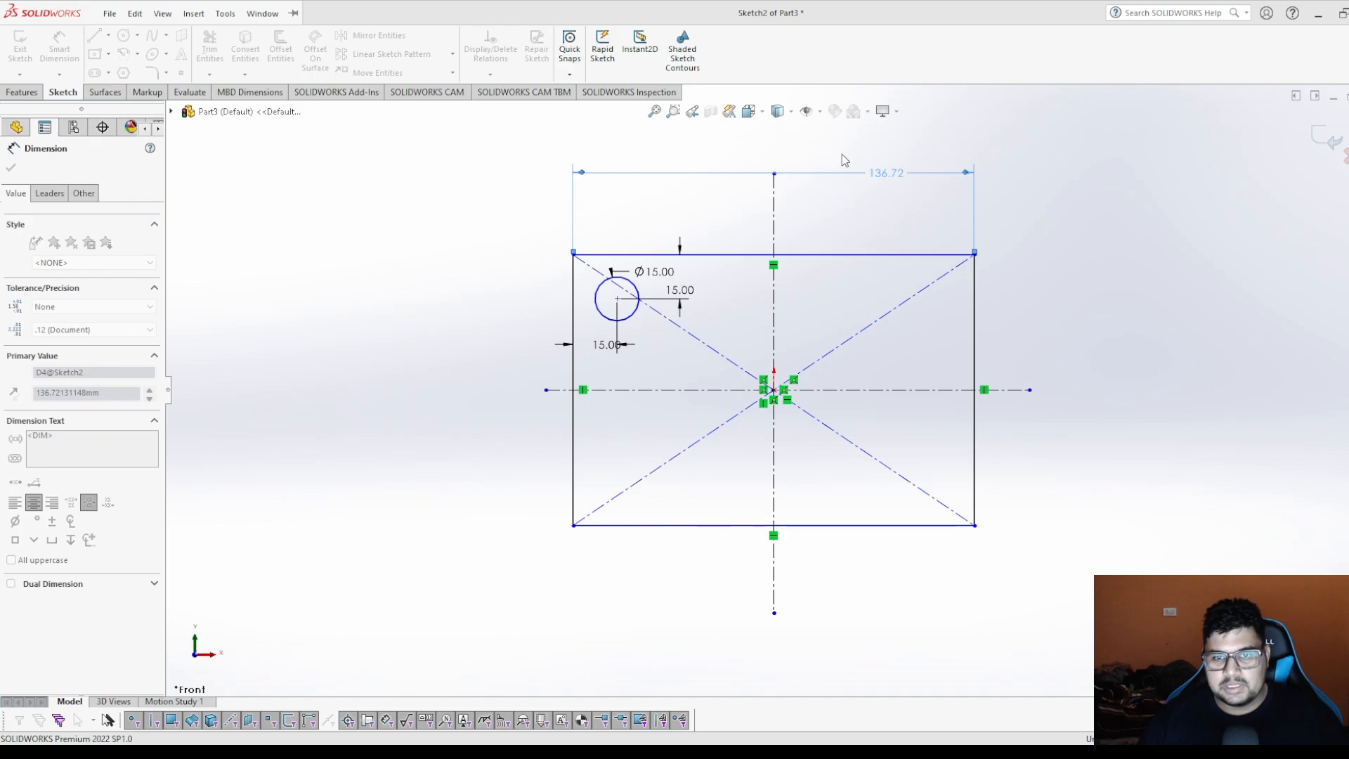
pyautogui.click(975, 281)
pyautogui.click(1043, 269)
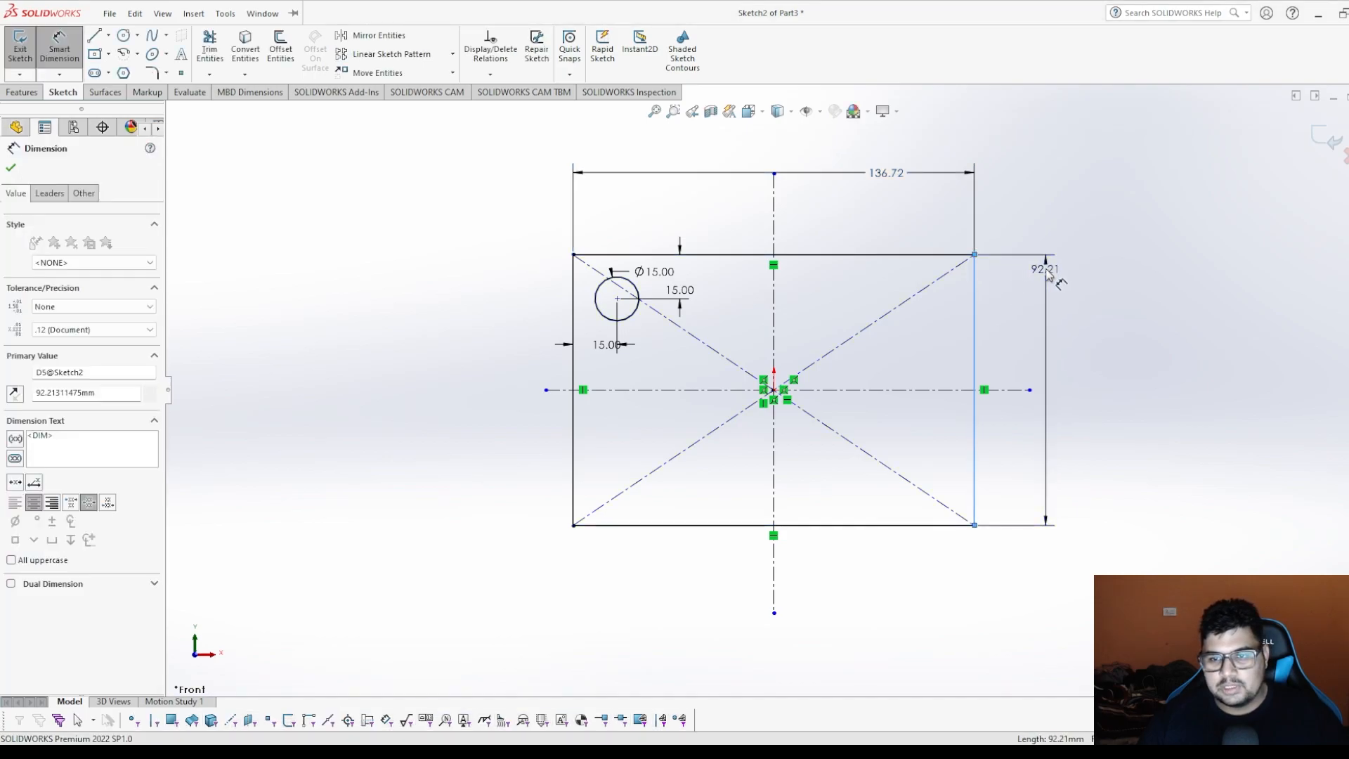
pyautogui.click(984, 249)
pyautogui.click(11, 168)
pyautogui.press('Escape')
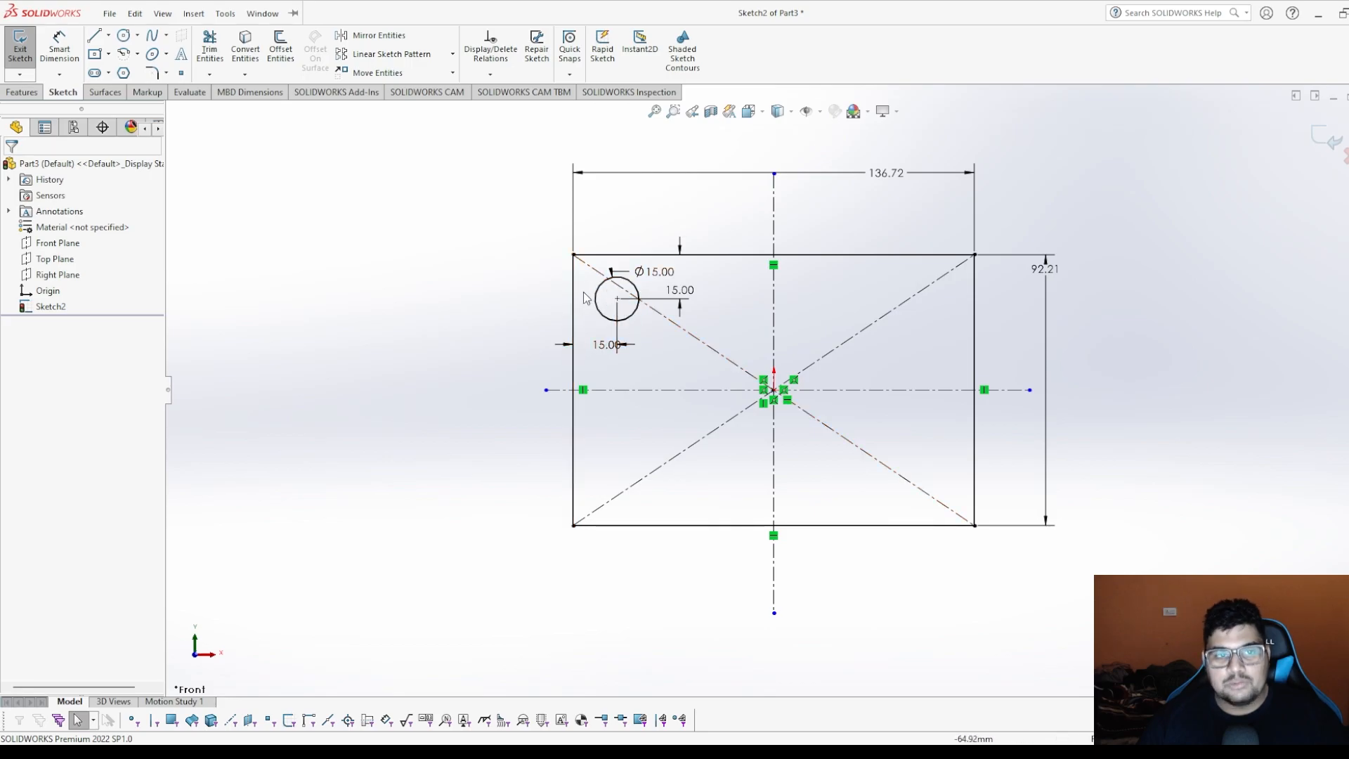
# Mirror a copy of the upper-left circle about the horizontal centerline.
pyautogui.click(373, 37)
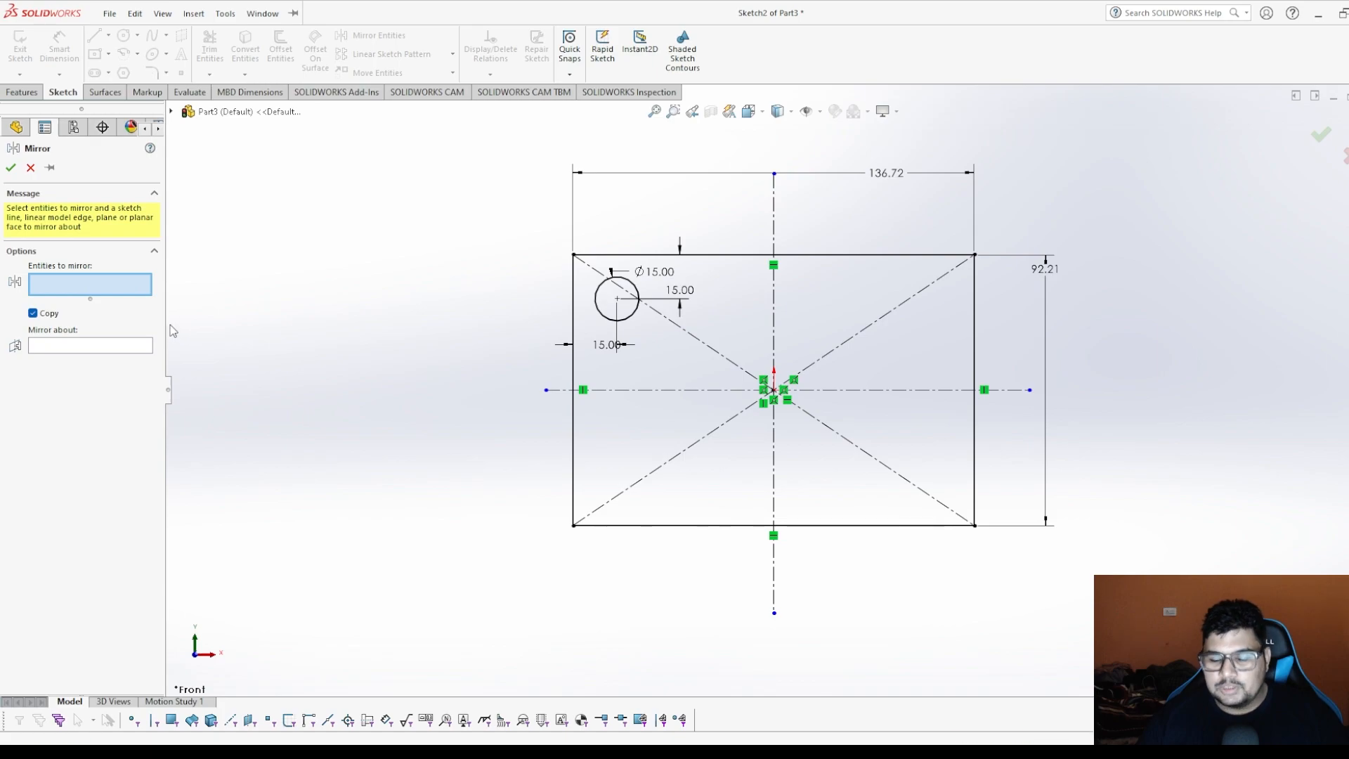
pyautogui.click(595, 304)
pyautogui.click(74, 346)
pyautogui.click(649, 390)
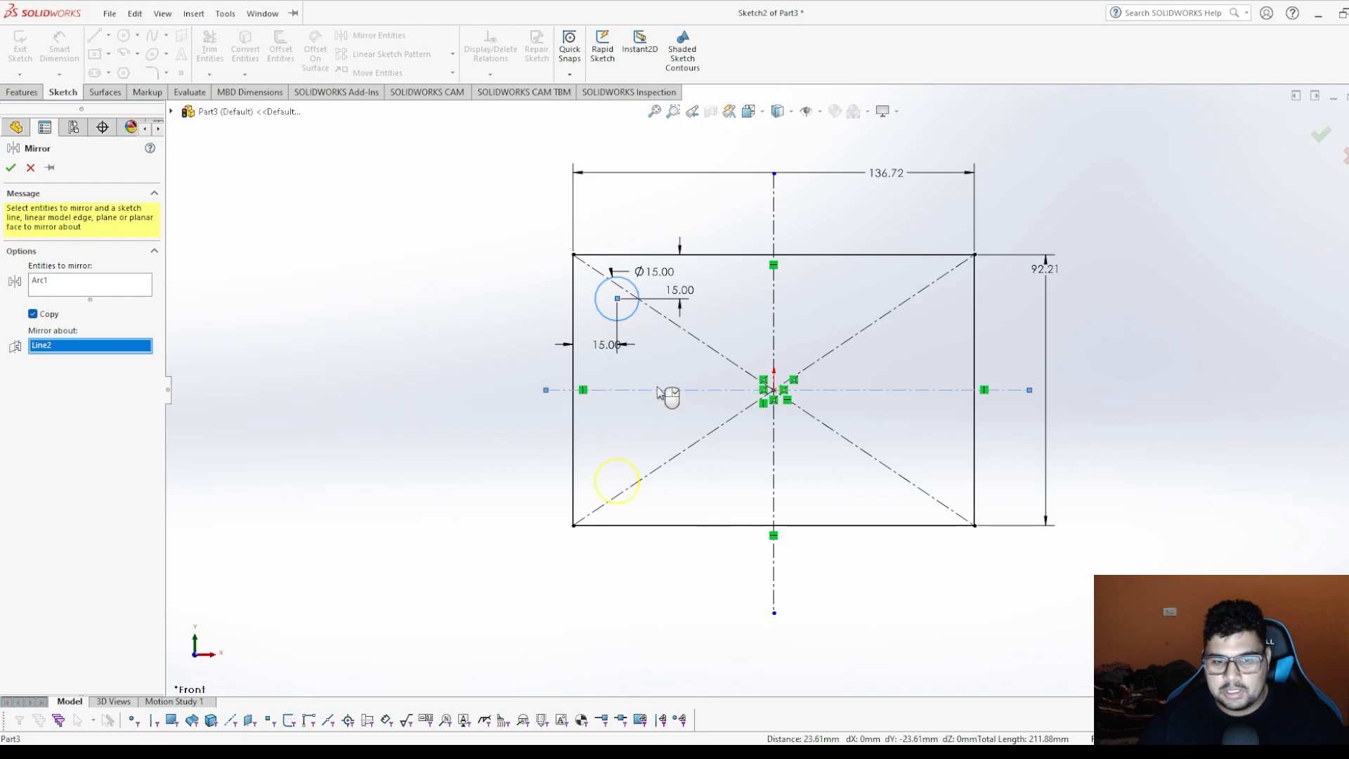
pyautogui.click(10, 167)
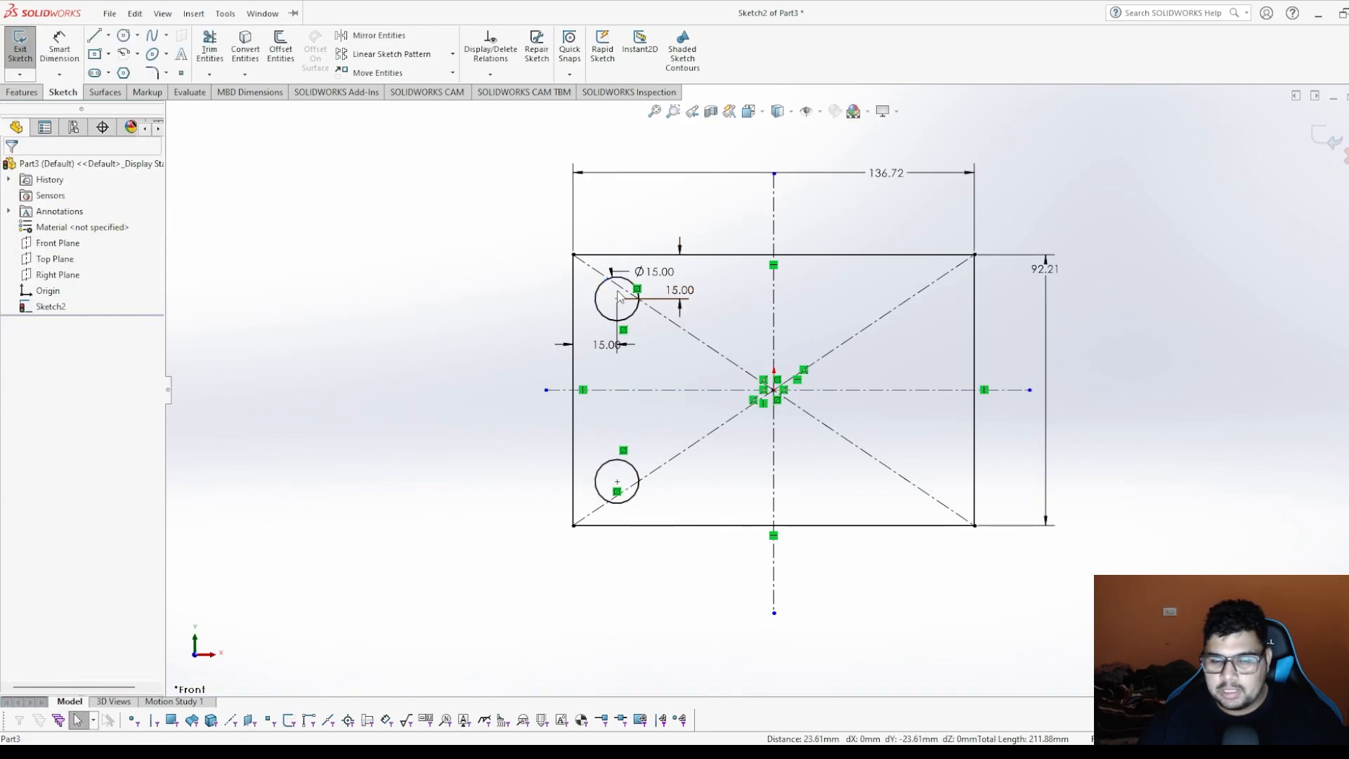
# Mirror copies of the two left-hand circles about the rectangle's vertical centerline.
pyautogui.click(373, 35)
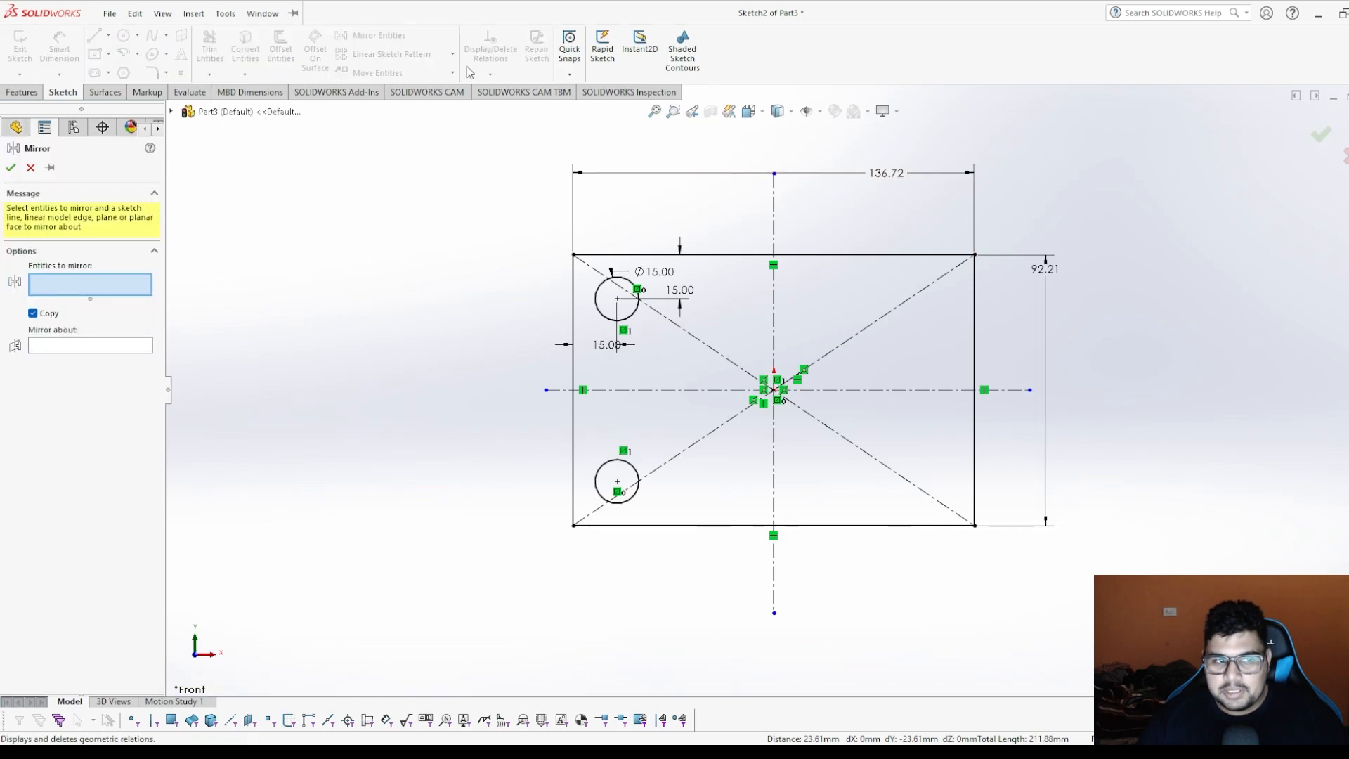
pyautogui.click(597, 309)
pyautogui.click(636, 480)
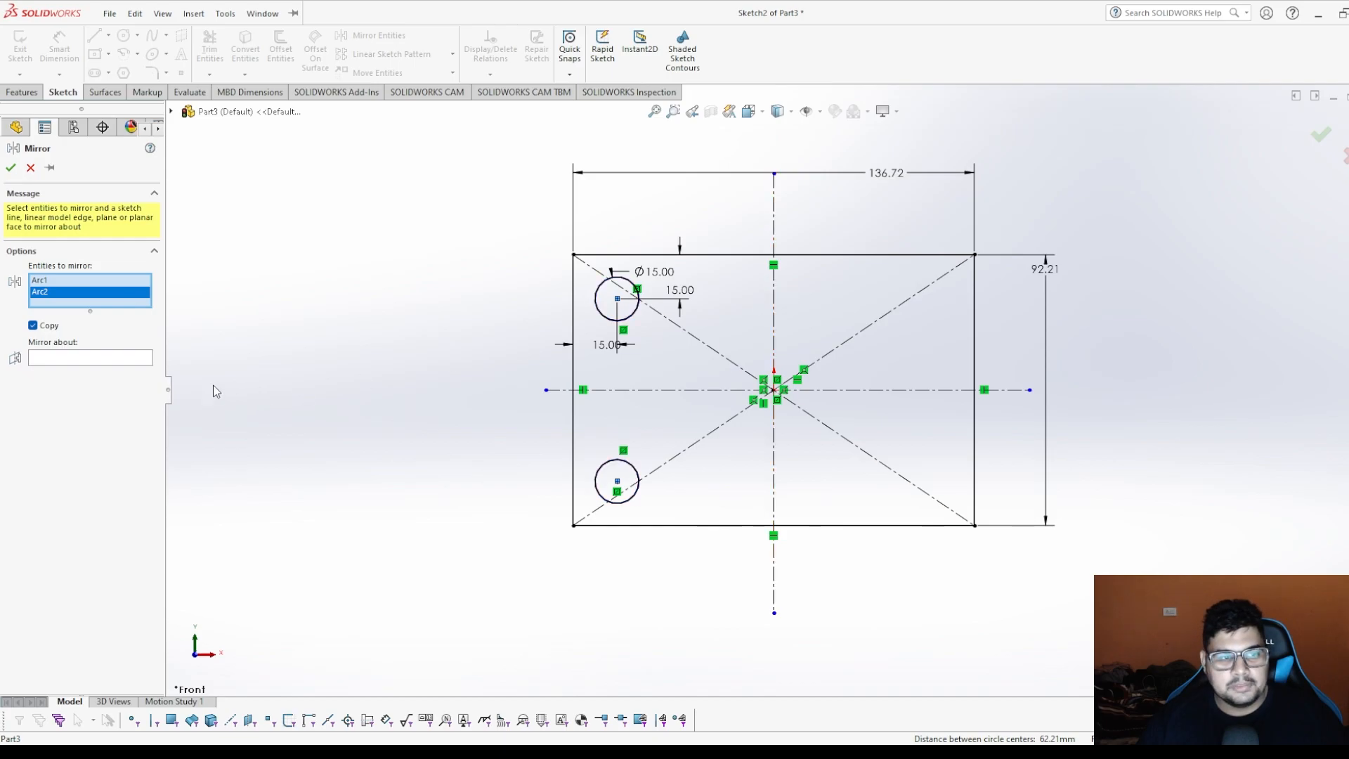
pyautogui.click(97, 358)
pyautogui.click(773, 302)
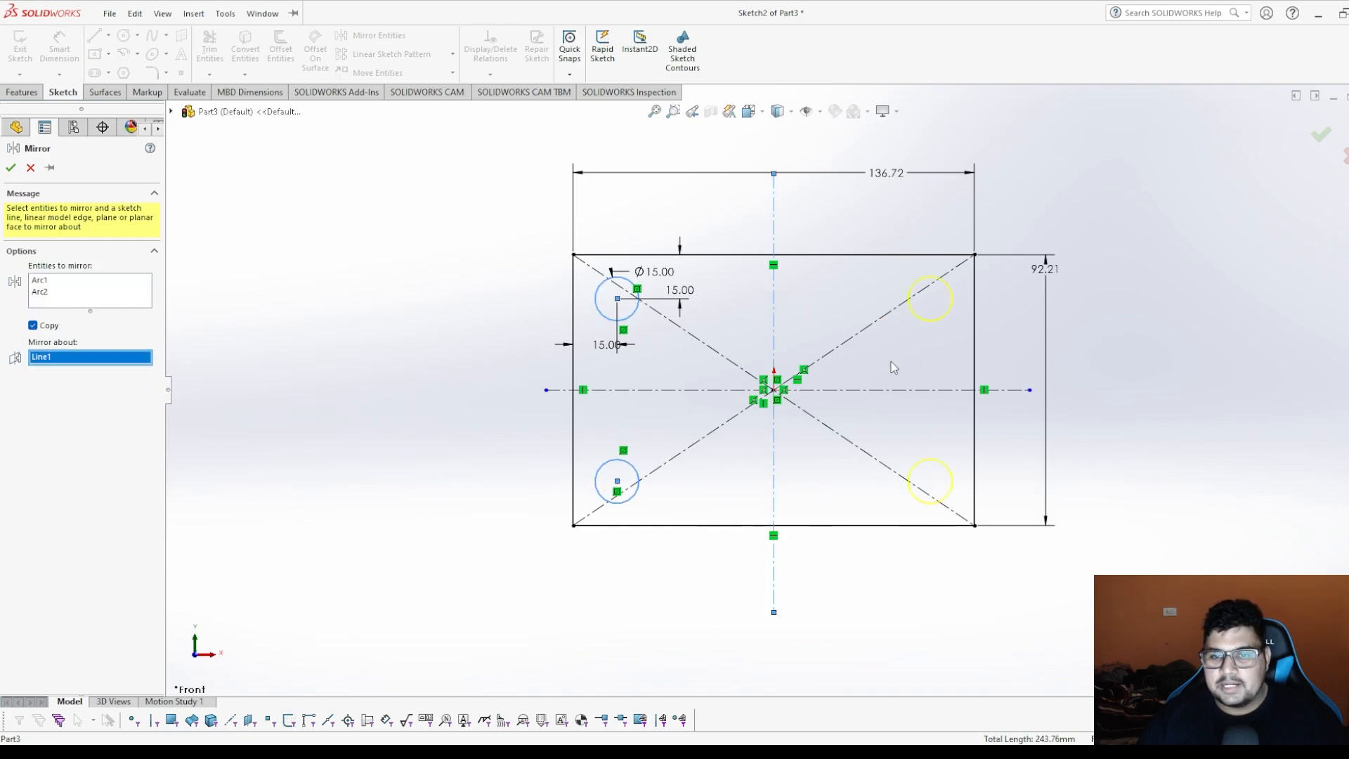
pyautogui.click(10, 167)
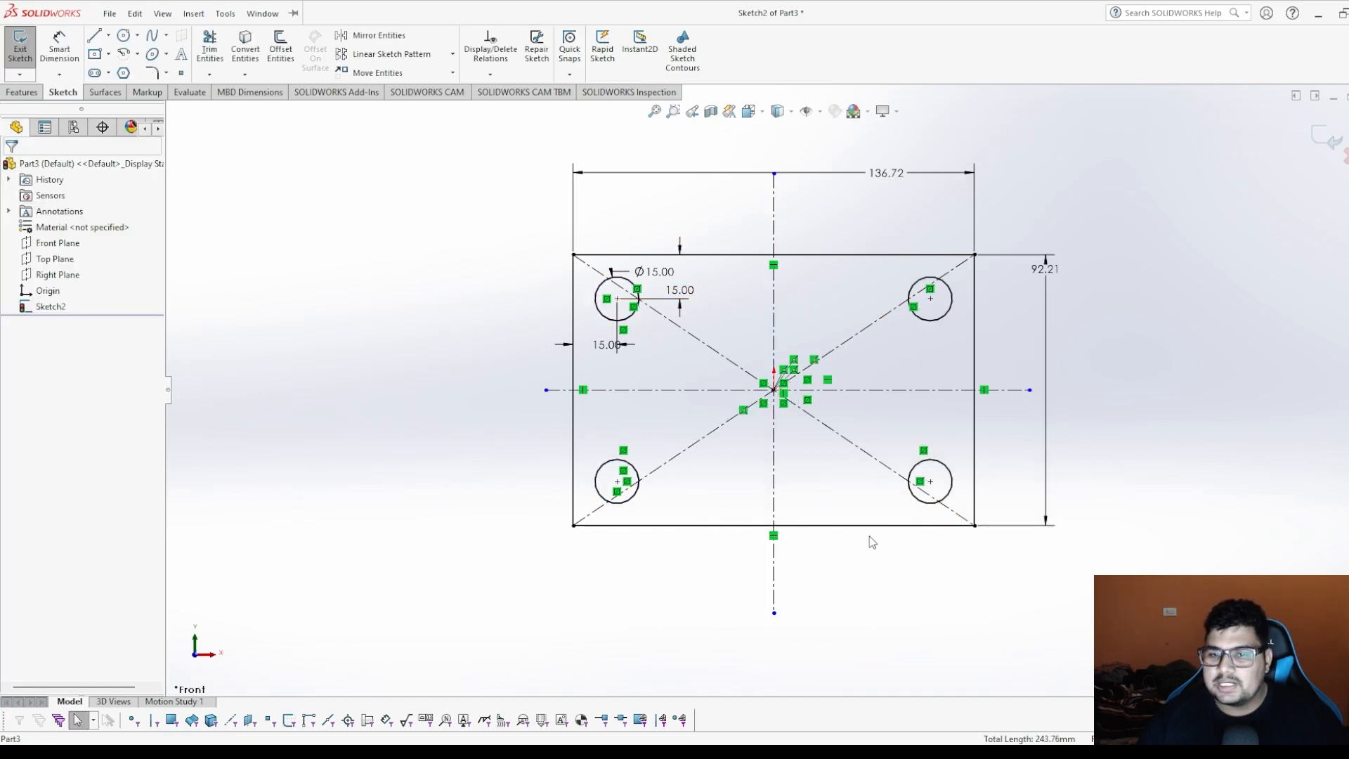
# Reposition the rectangle's width dimension to center its text and move the circle's 15 mm vertical dimension above the rectangle.
pyautogui.moveTo(885, 173); pyautogui.dragTo(778, 163)
pyautogui.moveTo(679, 290); pyautogui.dragTo(728, 215)
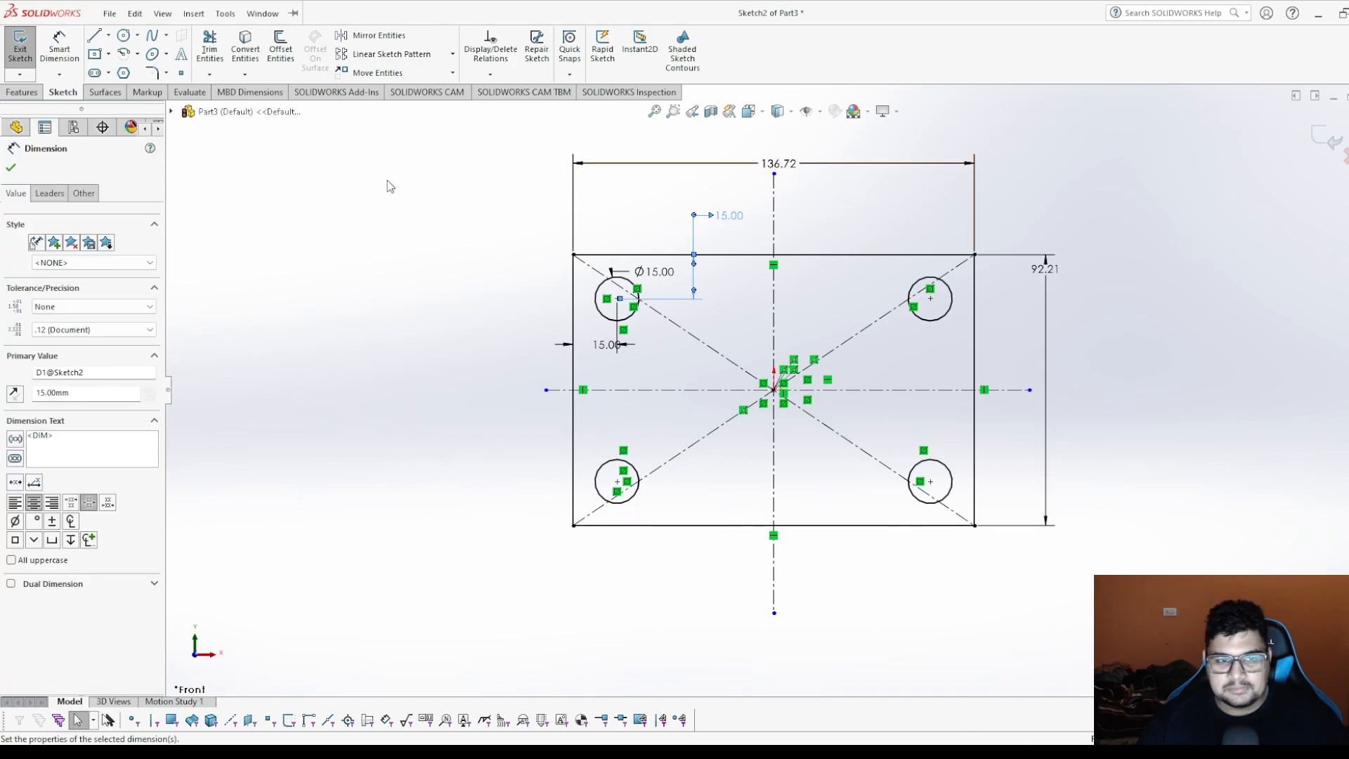
pyautogui.press('Escape')
pyautogui.press('f')
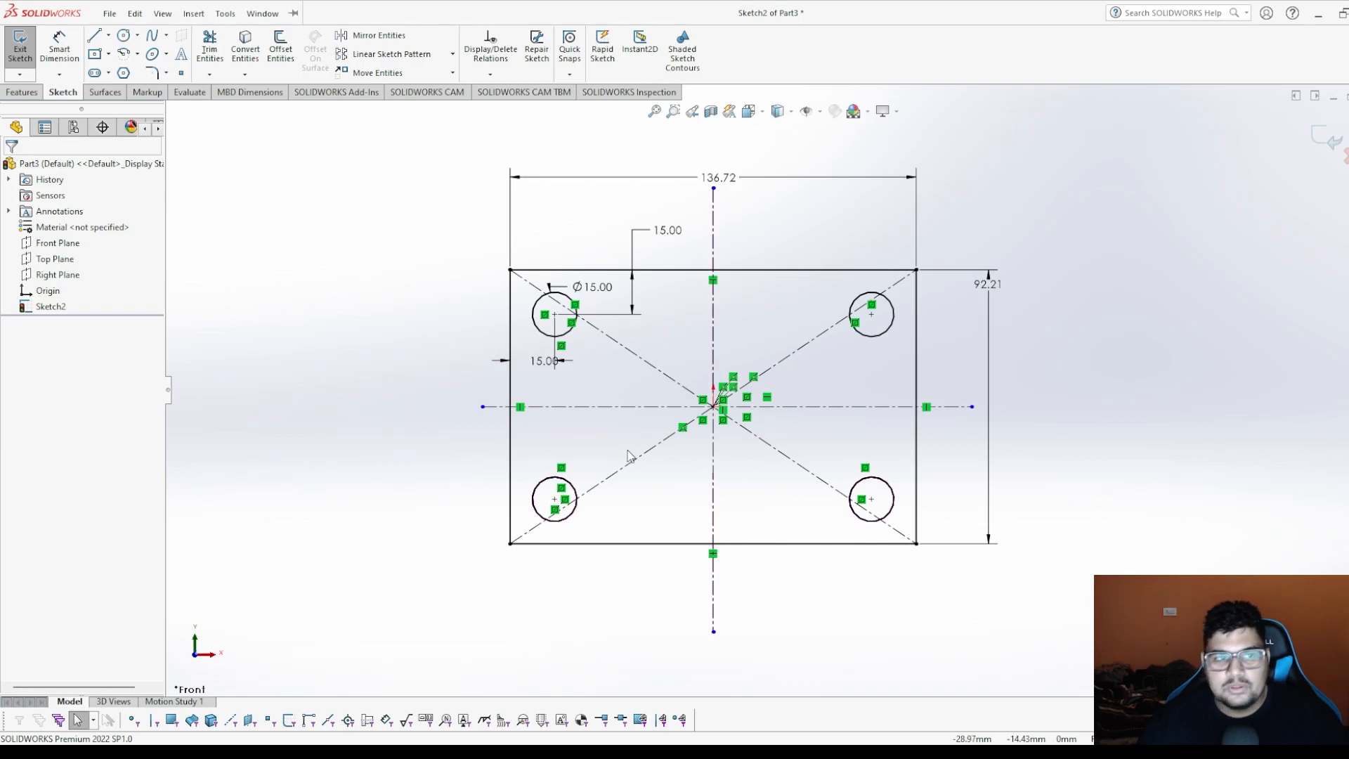
# Offset the whole rectangle outline outward by 15 mm with Offset Entities, trying the Reverse and Bi-directional options.
pyautogui.click(288, 50)
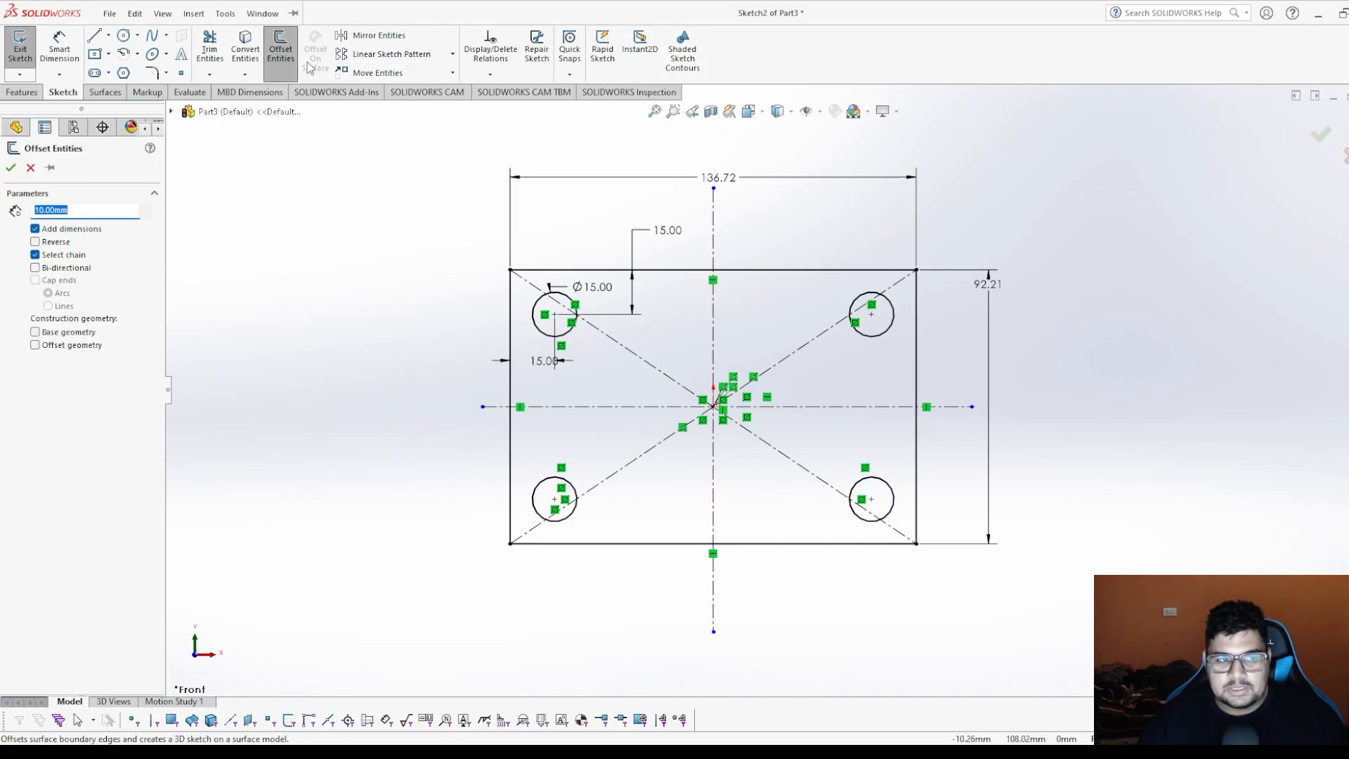
pyautogui.click(609, 270)
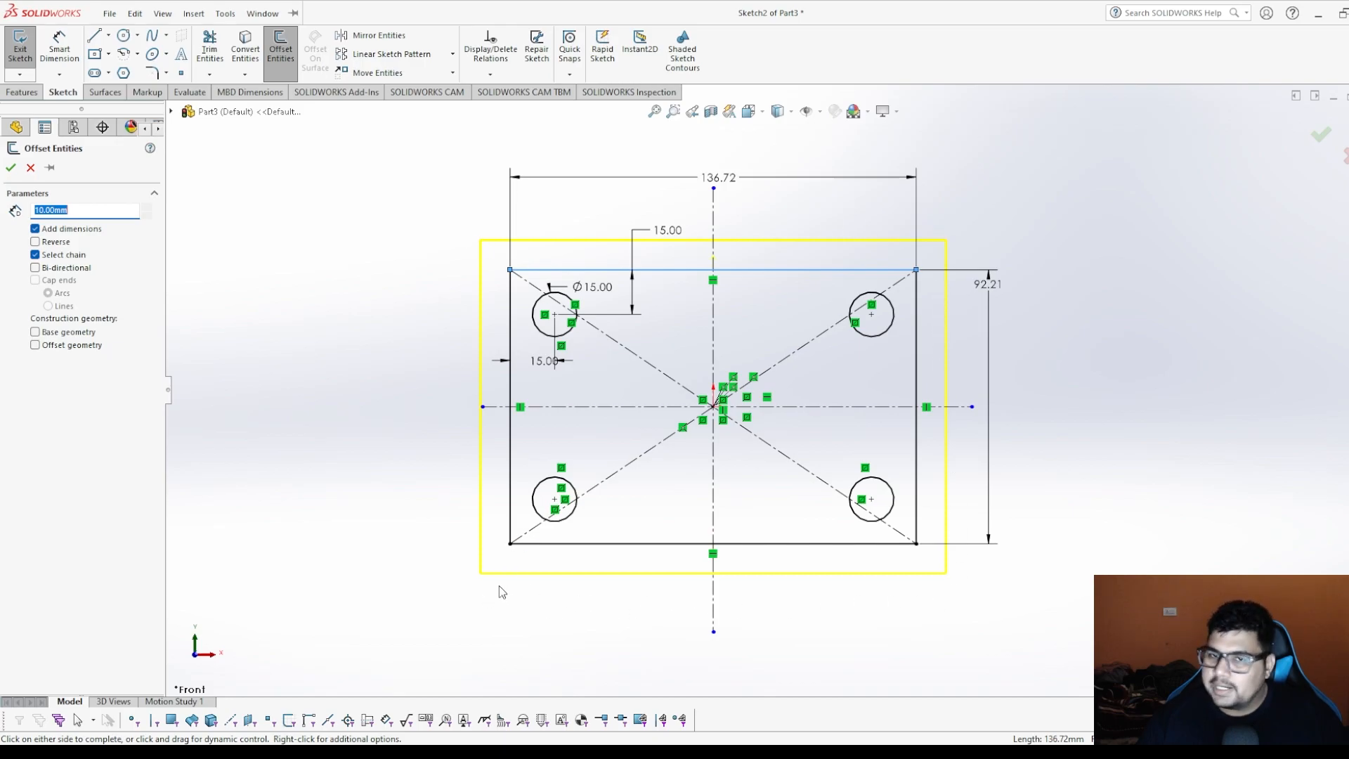
pyautogui.write('15')
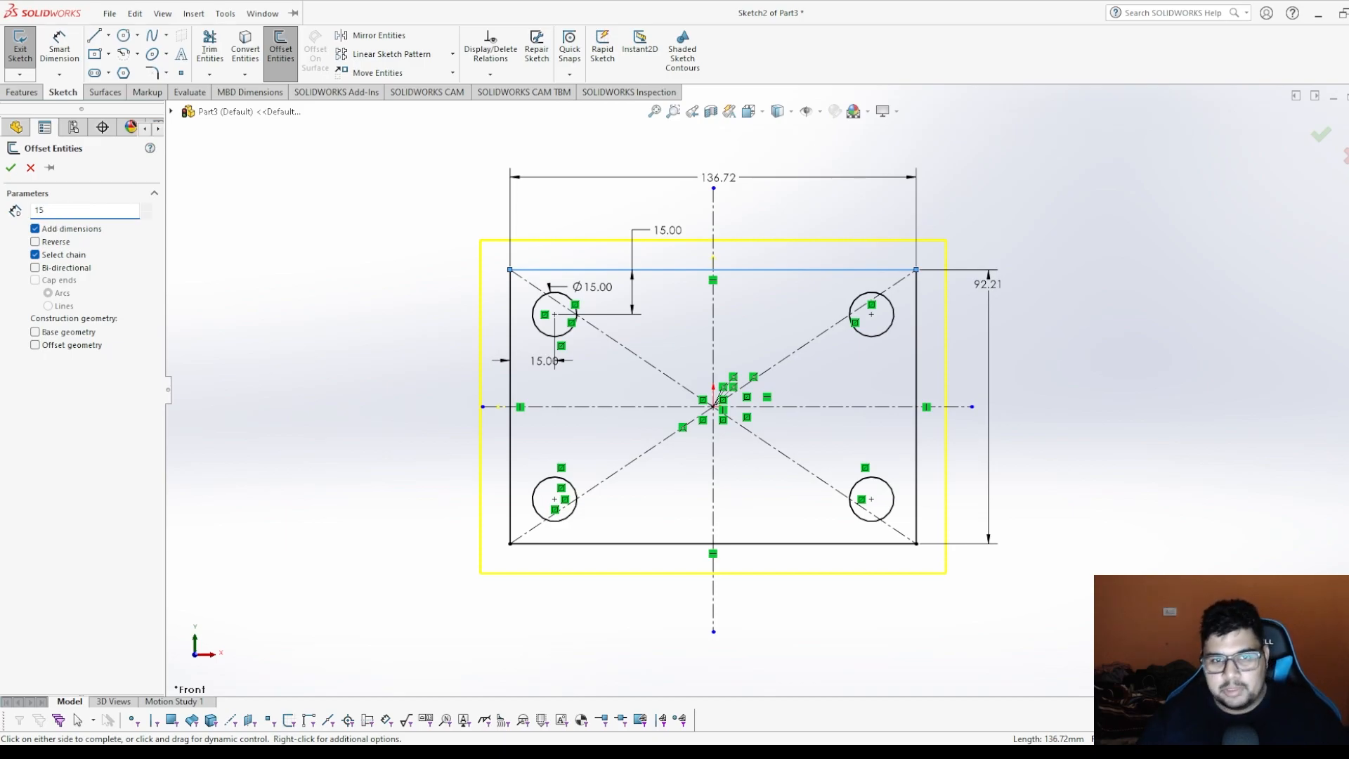
pyautogui.press('Return')
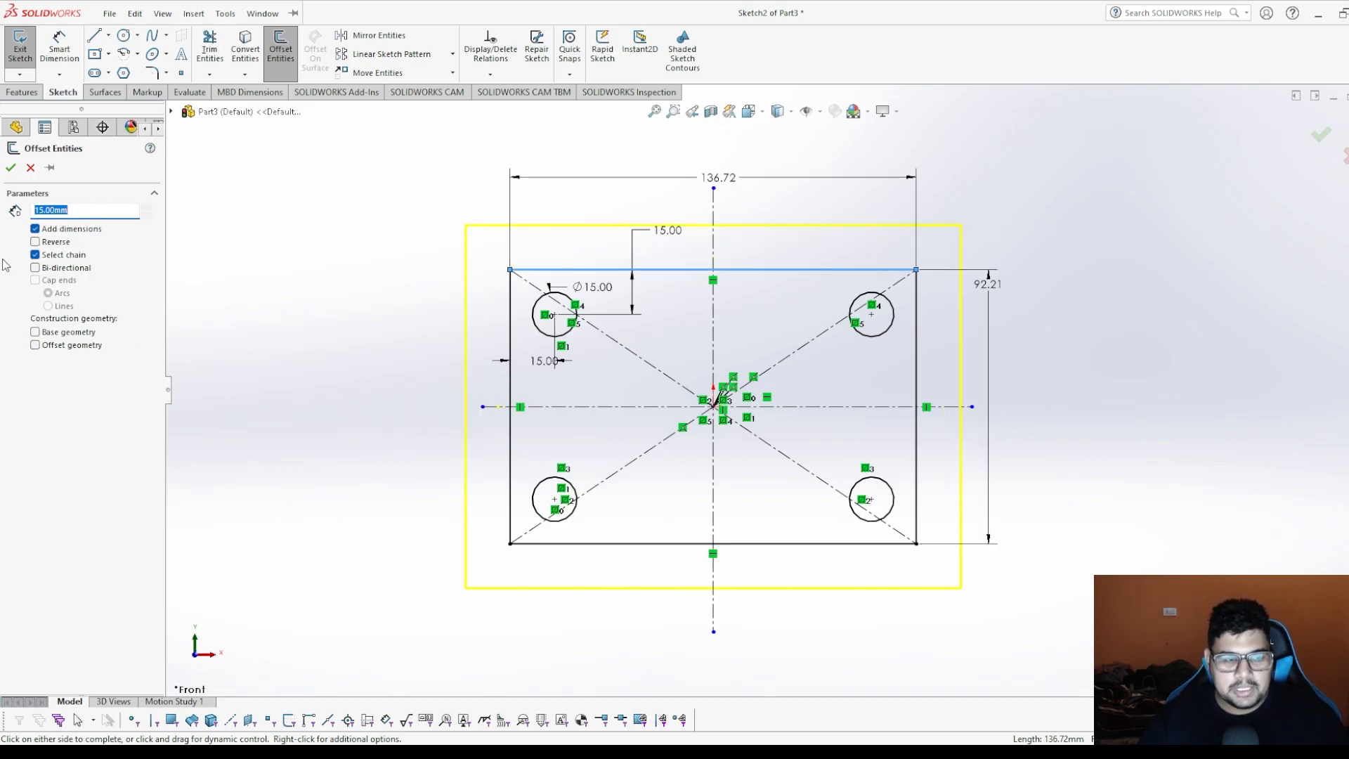
pyautogui.click(34, 242)
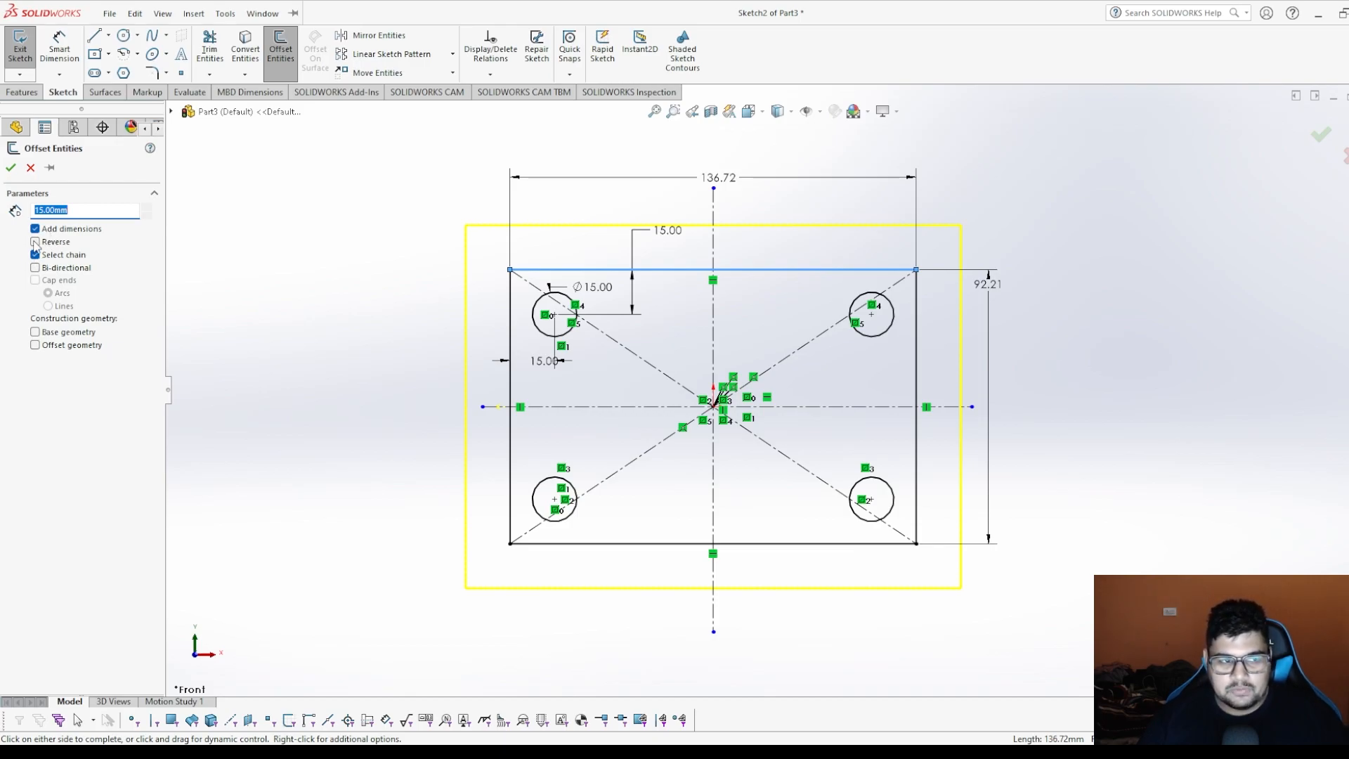
pyautogui.click(35, 241)
pyautogui.click(35, 267)
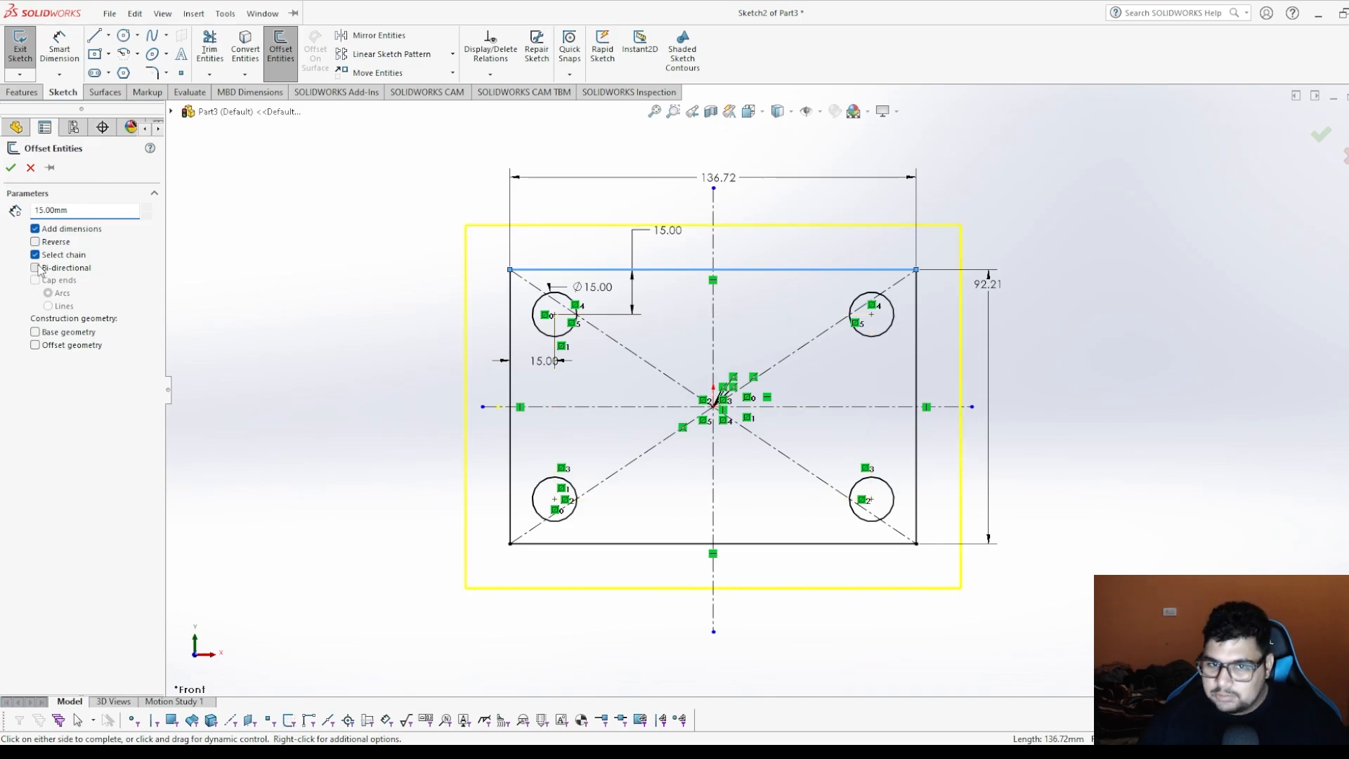
pyautogui.click(36, 268)
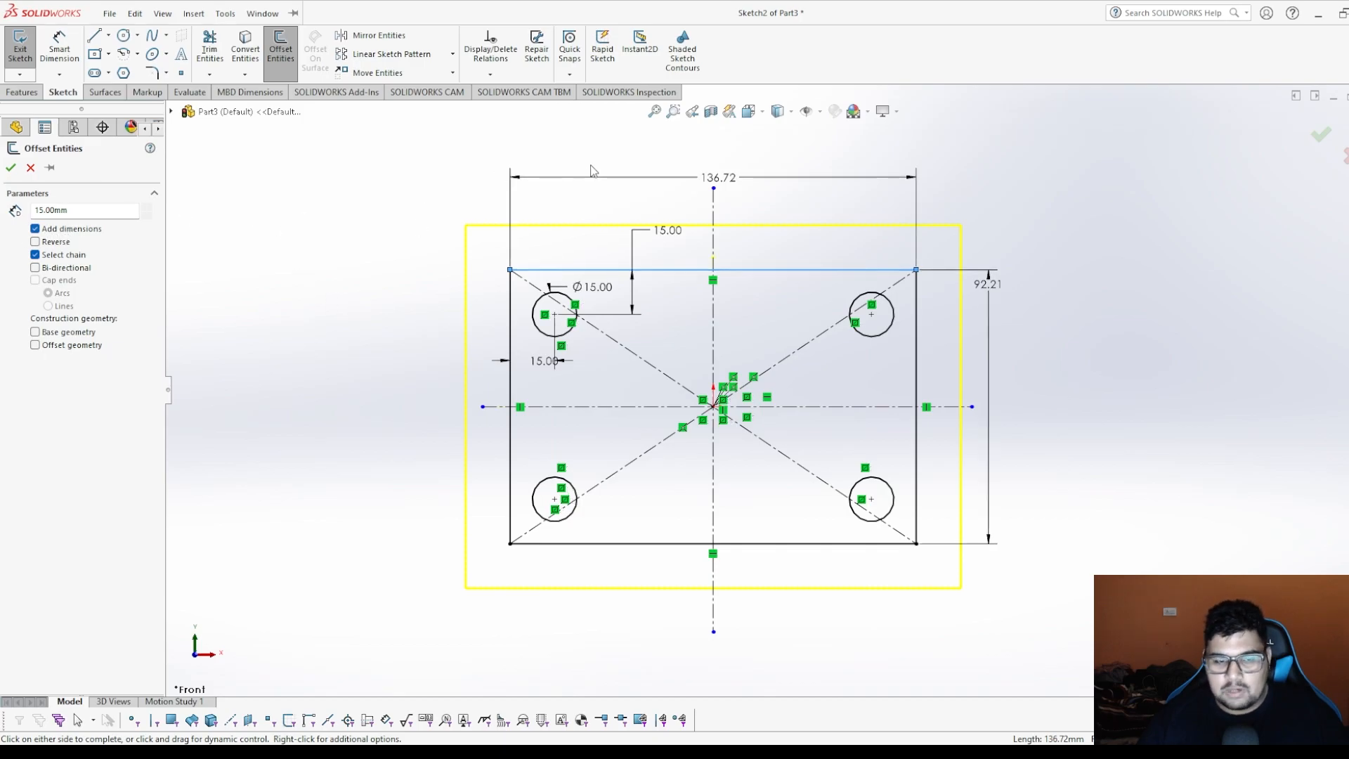
pyautogui.click(11, 168)
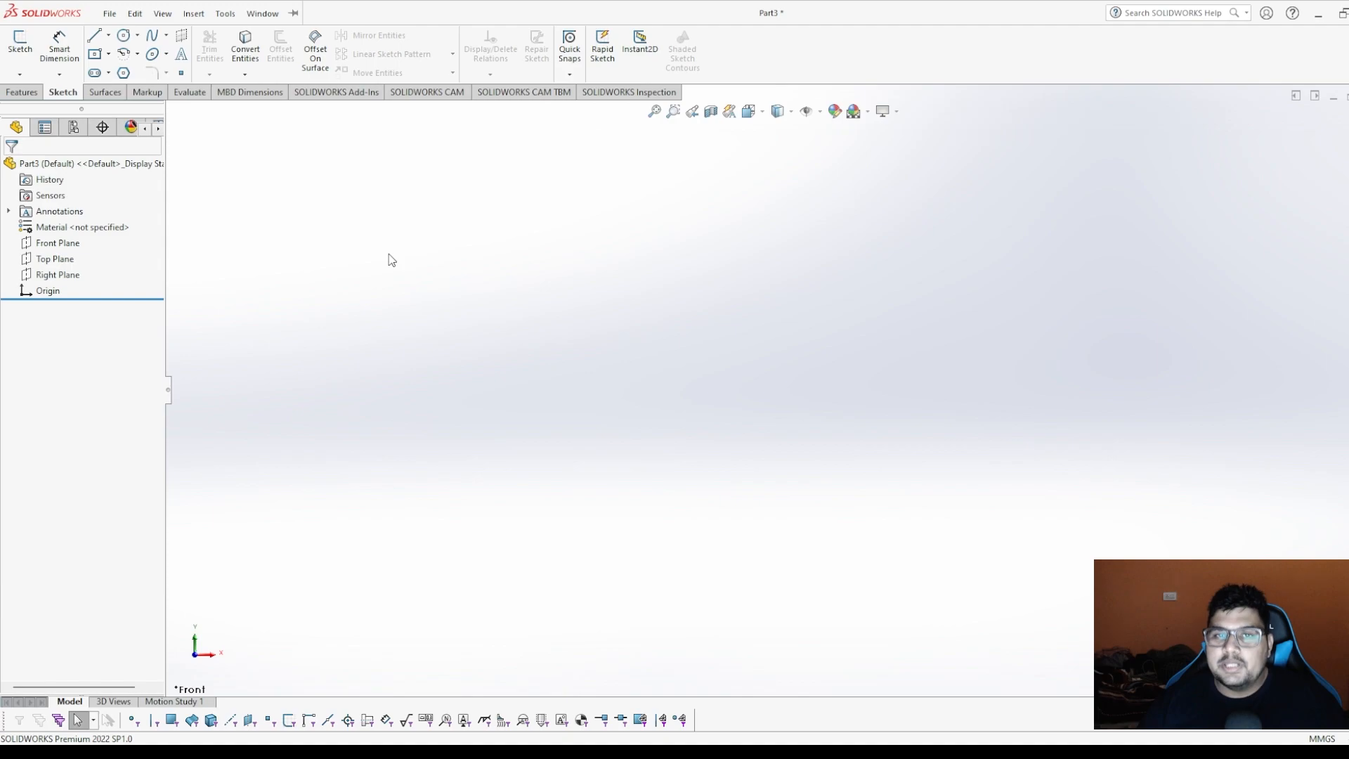
# Start a new sketch on the Front Plane.
pyautogui.click(24, 92)
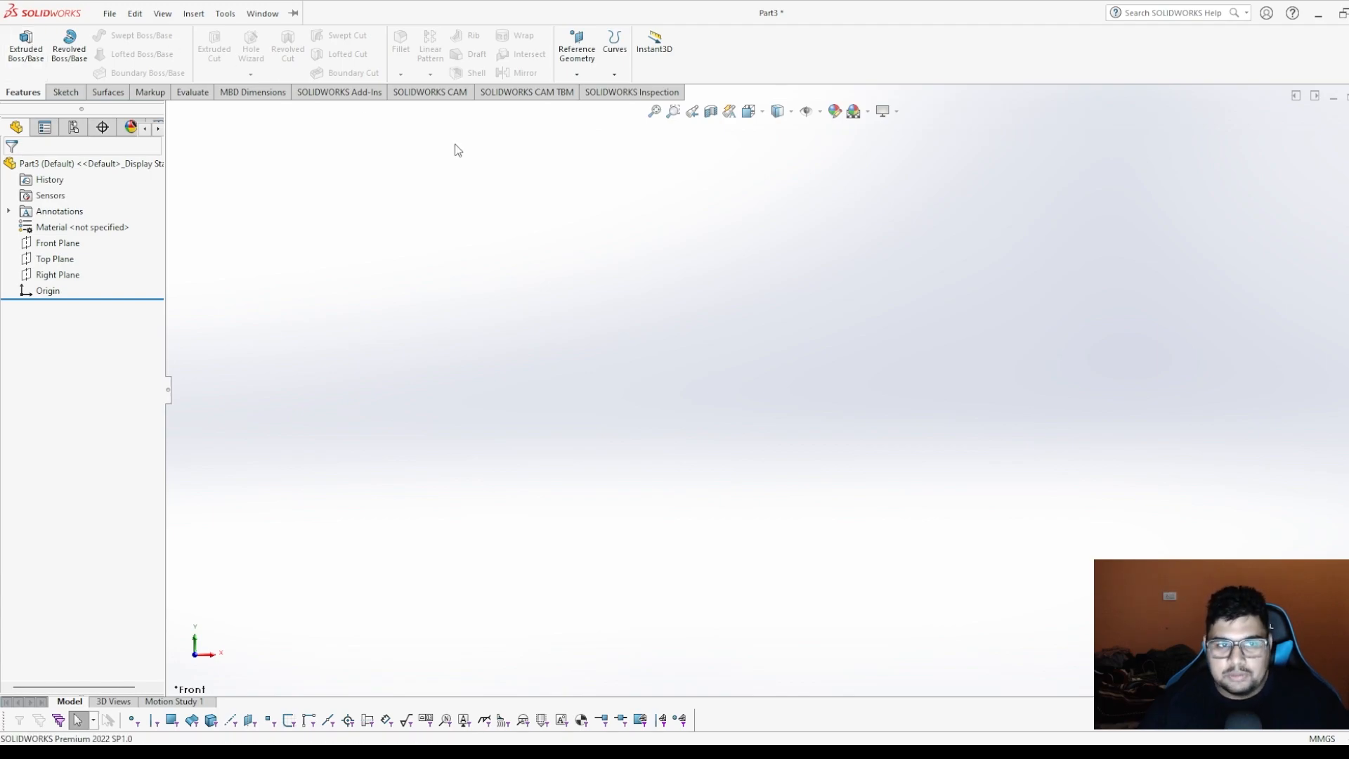
pyautogui.click(57, 245)
pyautogui.click(71, 226)
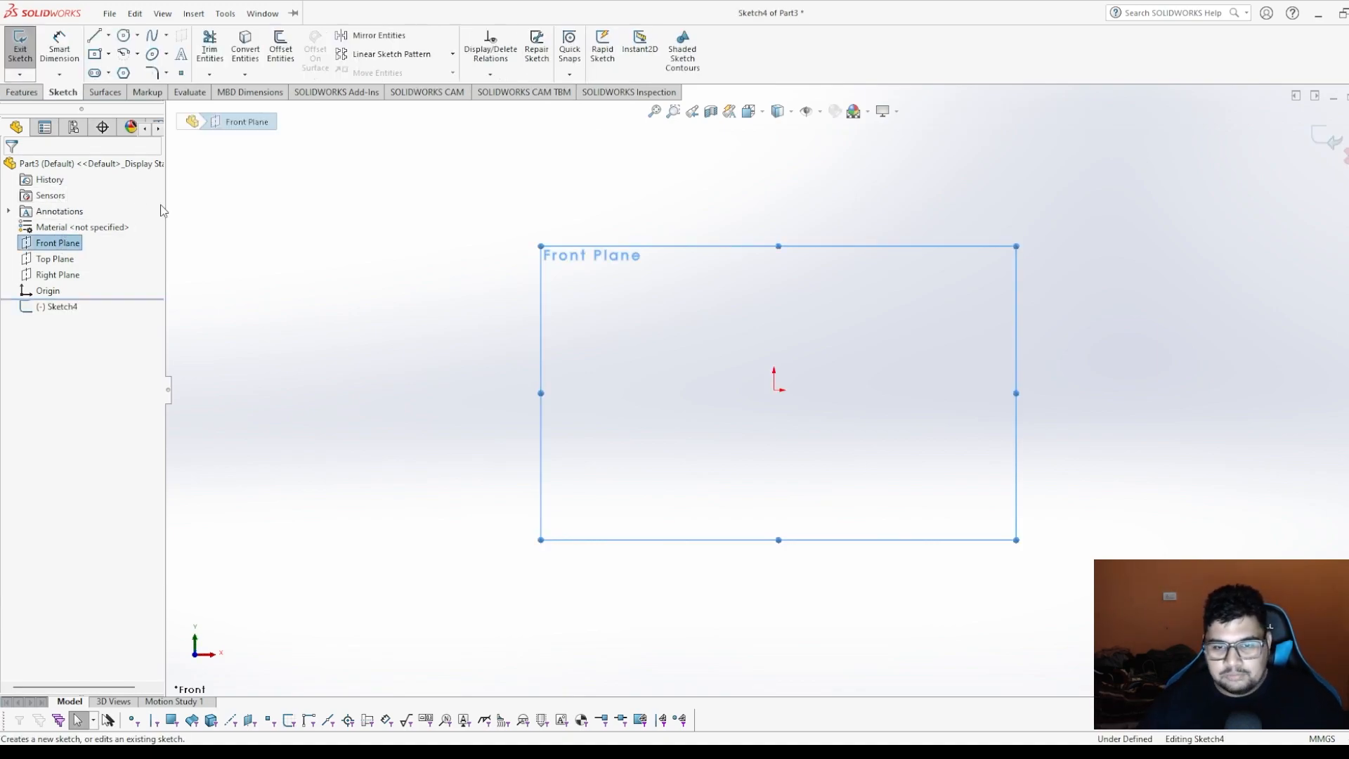
pyautogui.click(497, 241)
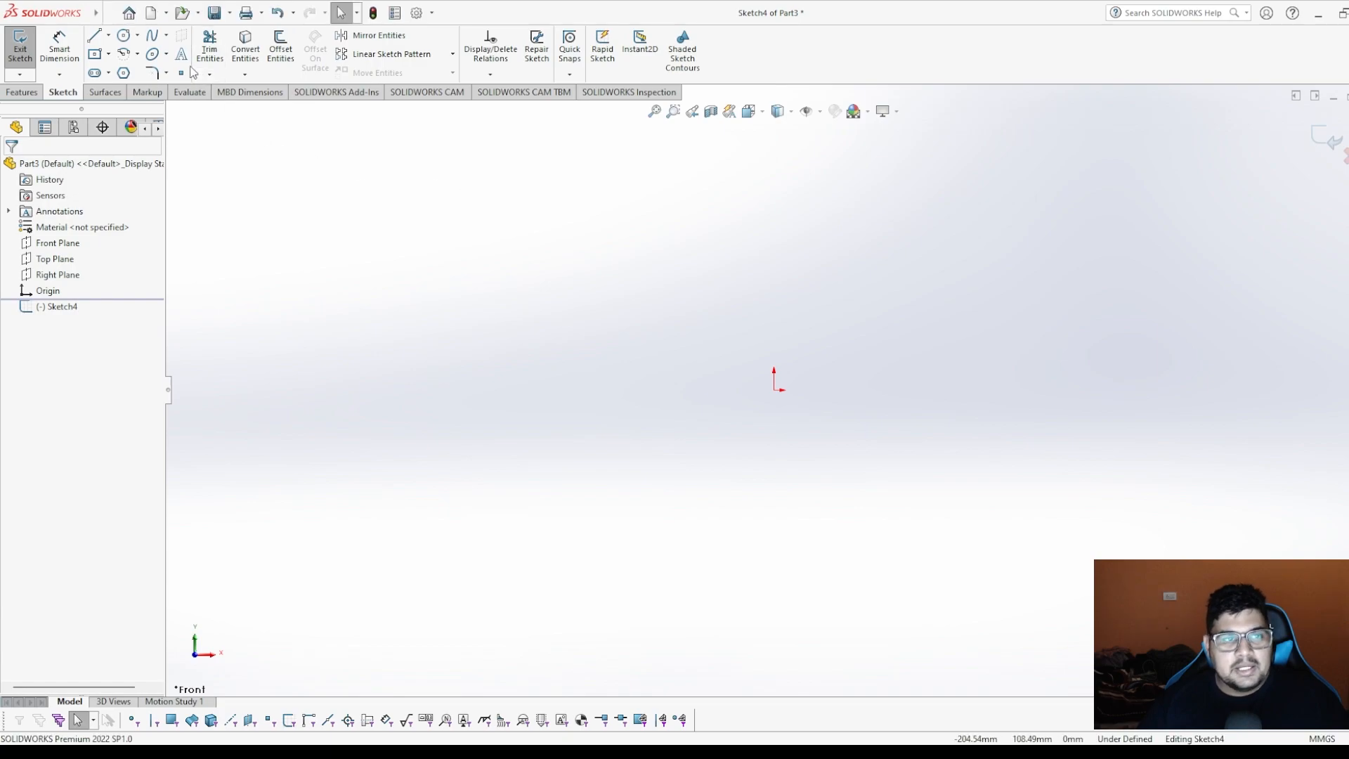
# Draw a center rectangle about 149 mm wide, centered on the origin.
pyautogui.click(96, 54)
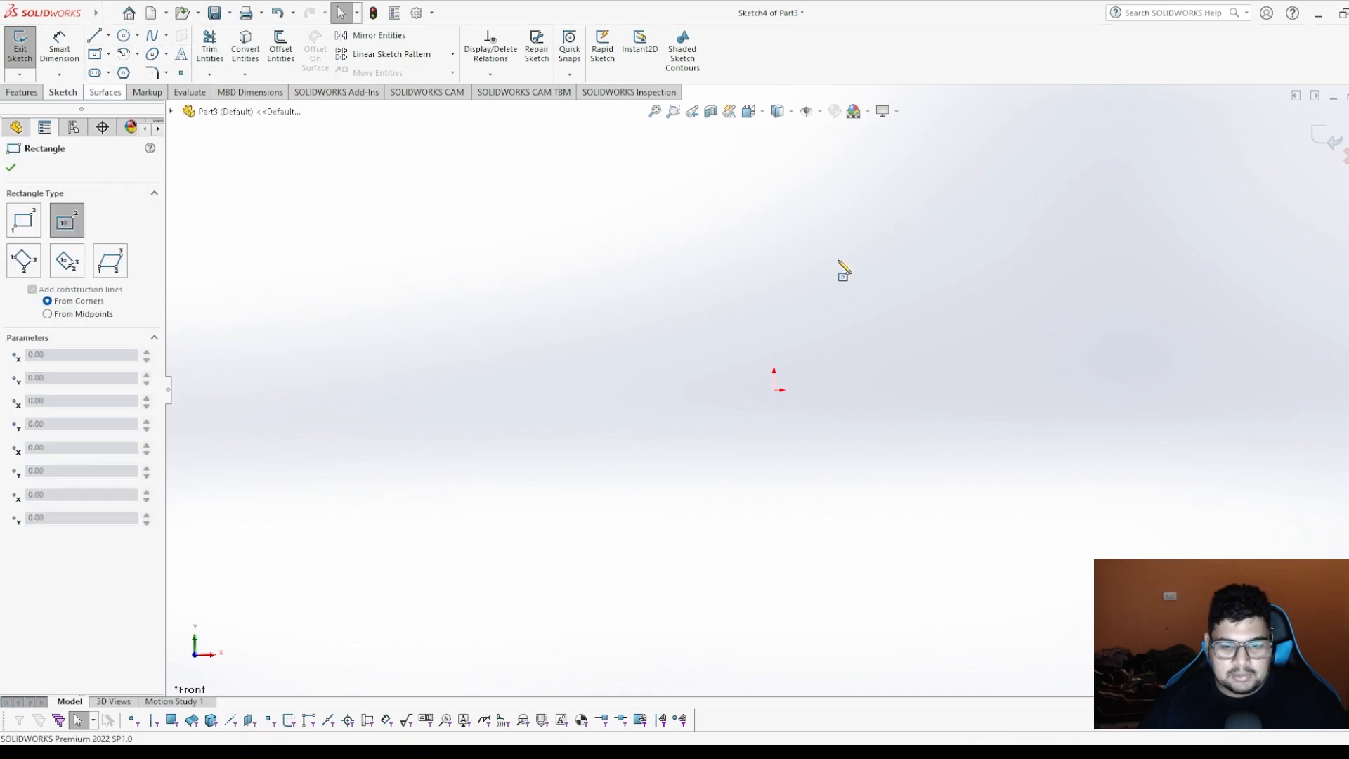
pyautogui.click(774, 389)
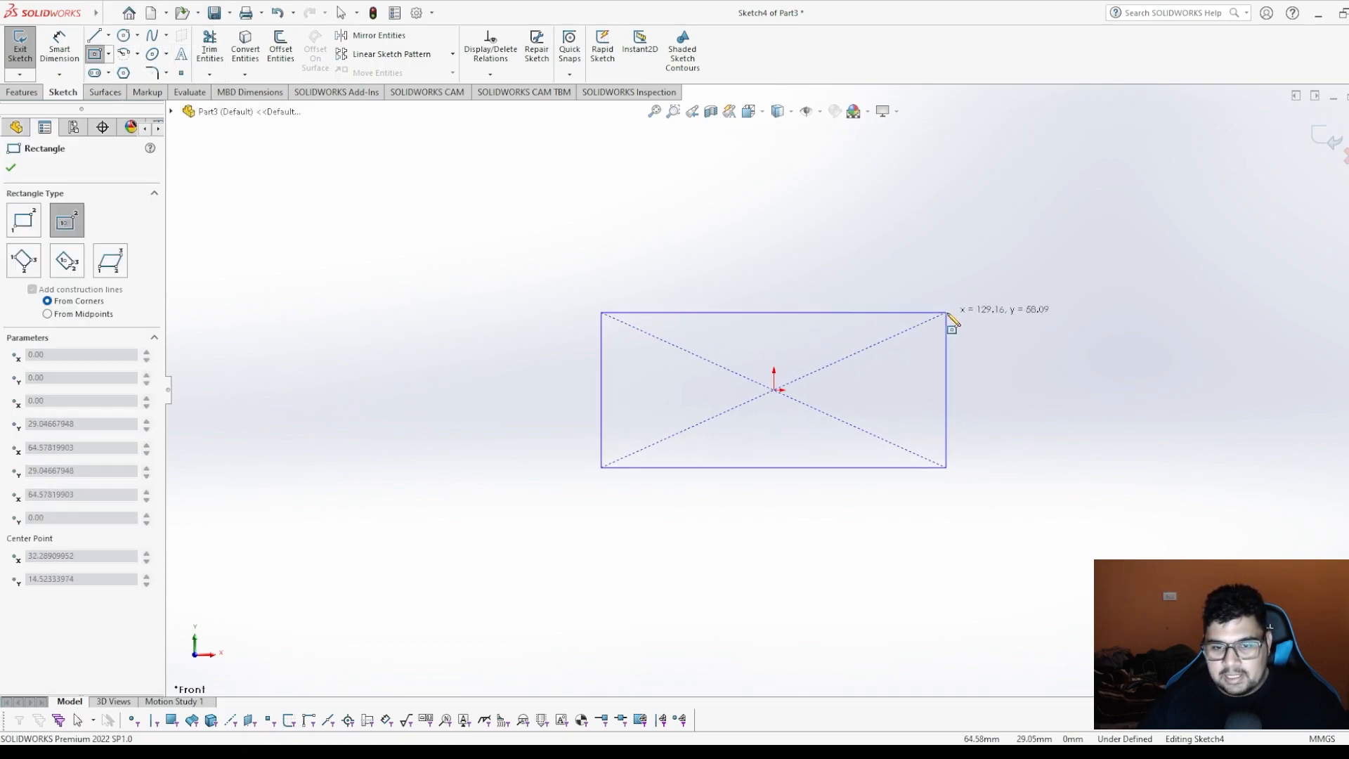
pyautogui.click(972, 303)
pyautogui.press('Escape')
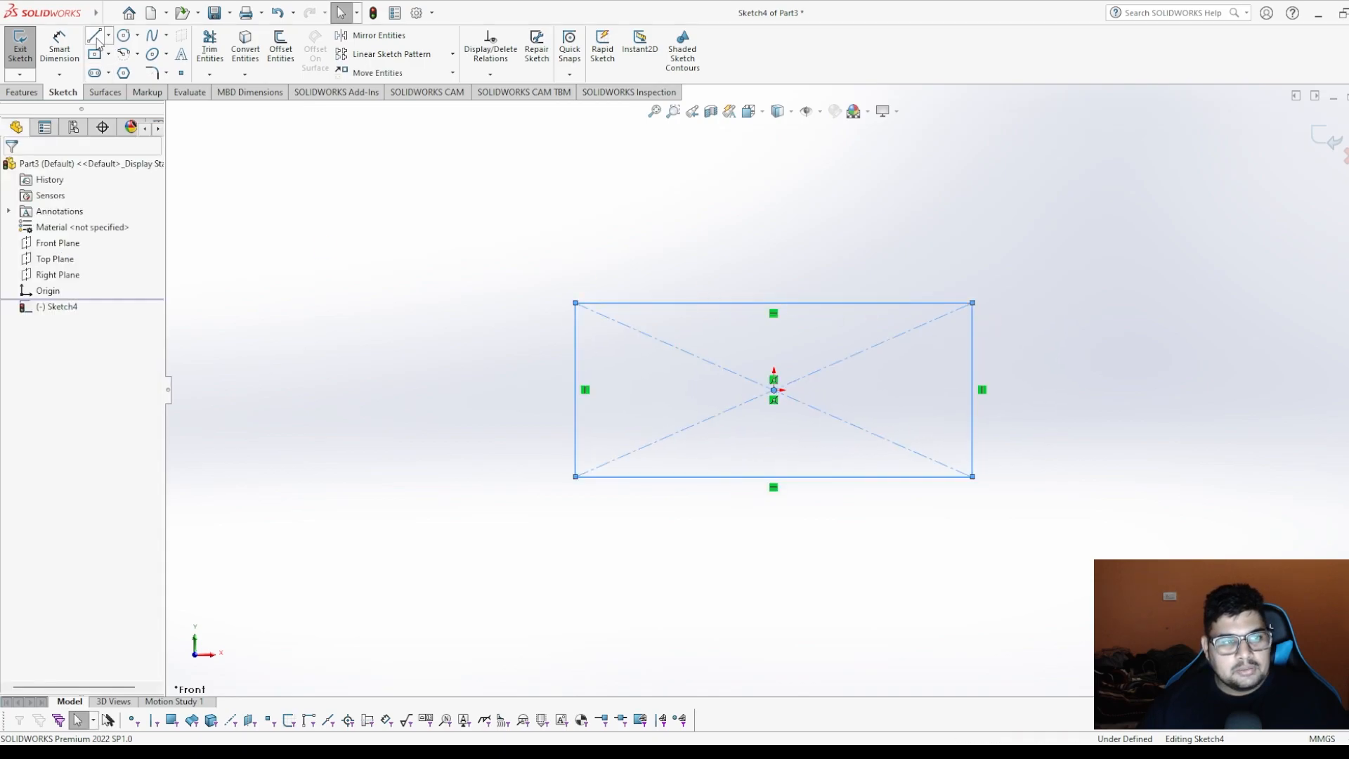
# Dimension the rectangle's width above its upper edge as 120 mm.
pyautogui.click(60, 46)
pyautogui.click(797, 303)
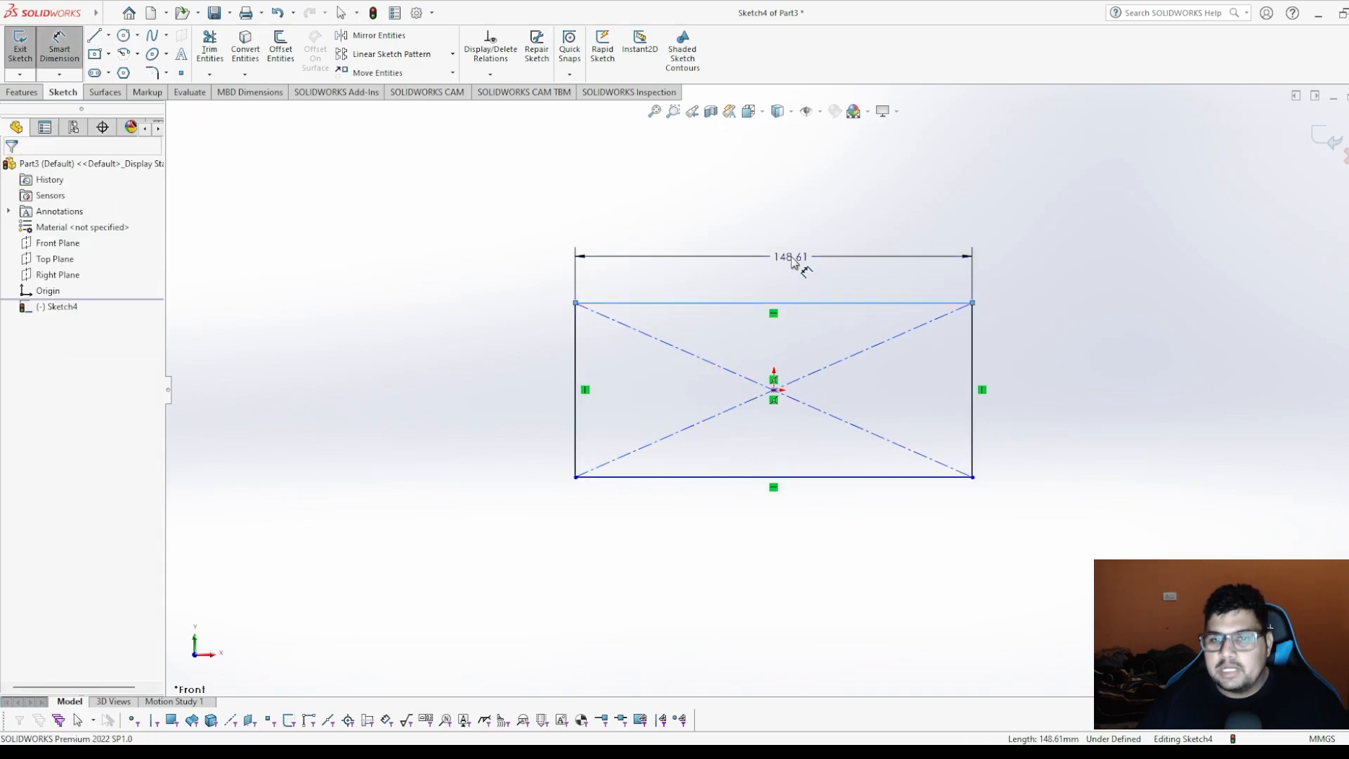
pyautogui.click(793, 259)
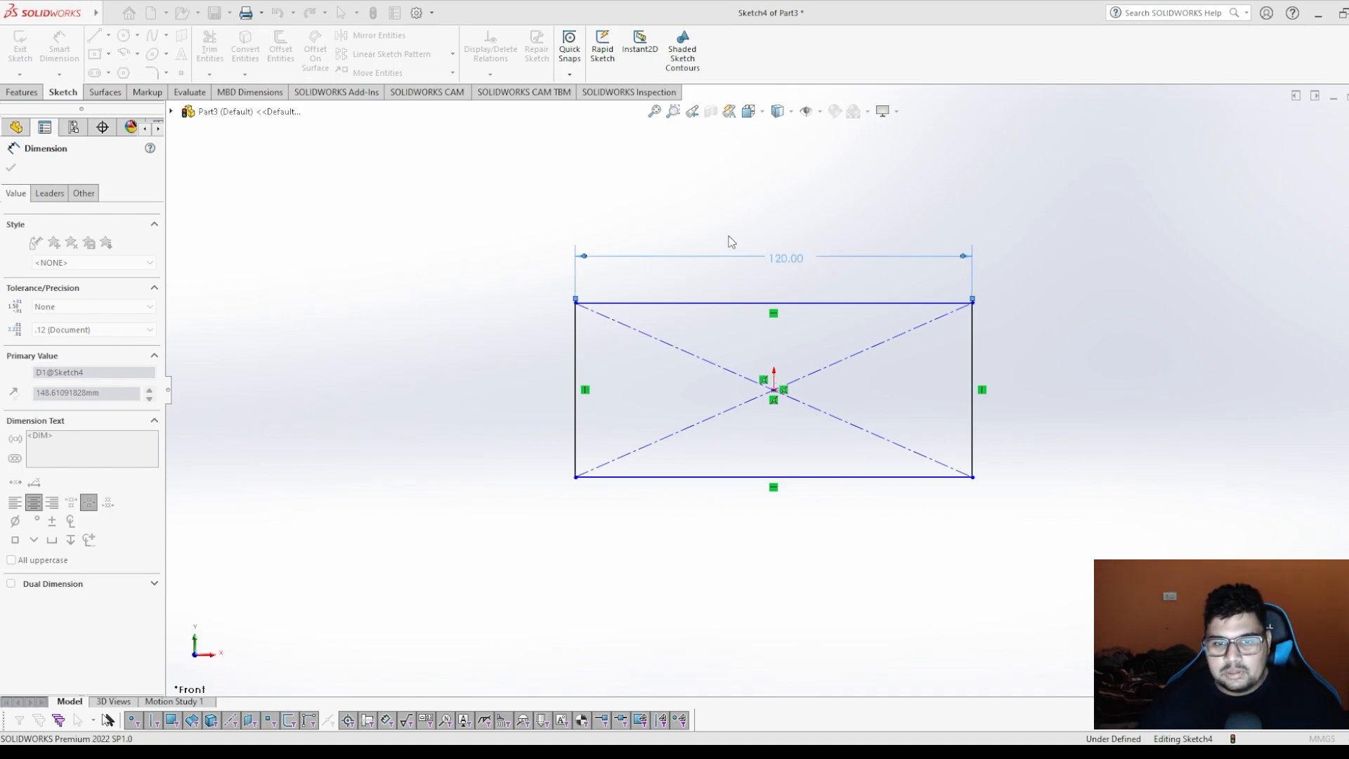
pyautogui.write('120')
pyautogui.press('Return')
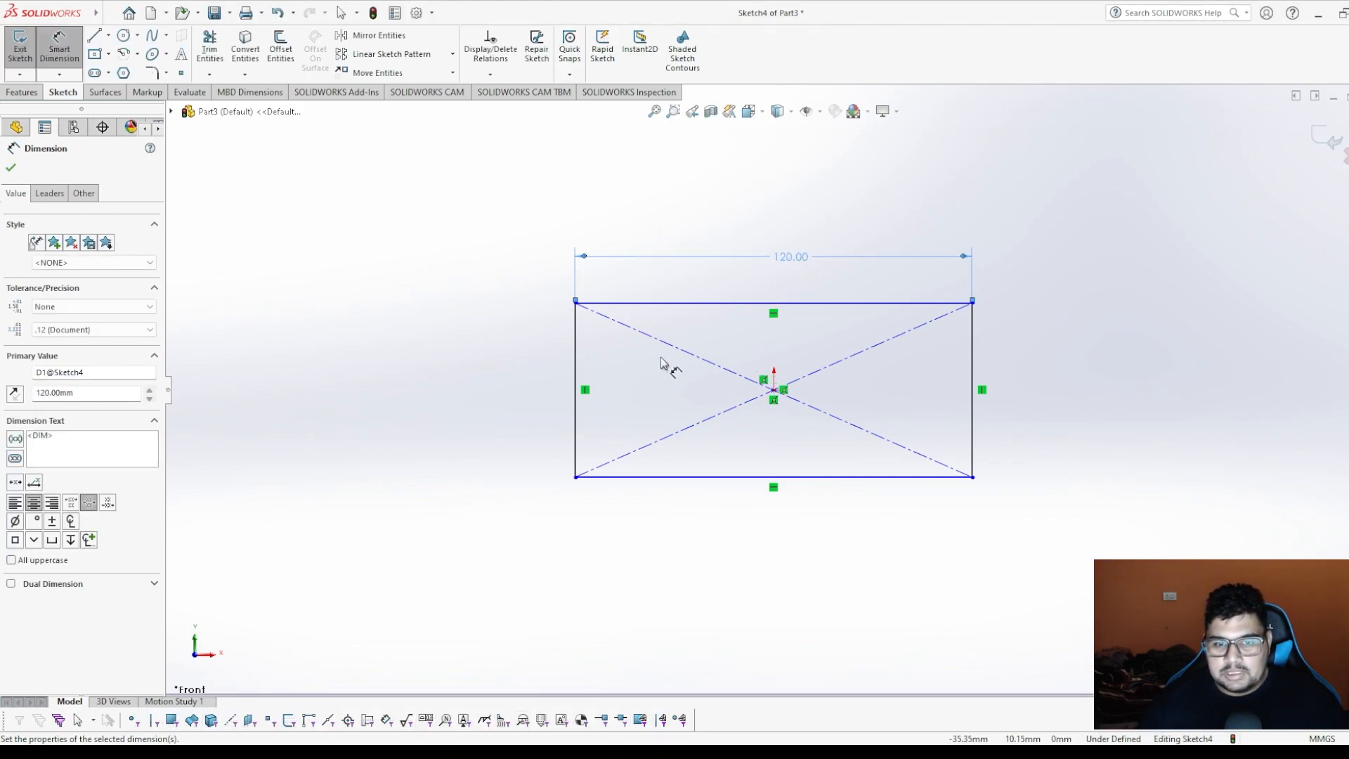
# Dimension the rectangle's height beside its right edge as 65 mm.
pyautogui.click(975, 356)
pyautogui.click(1029, 348)
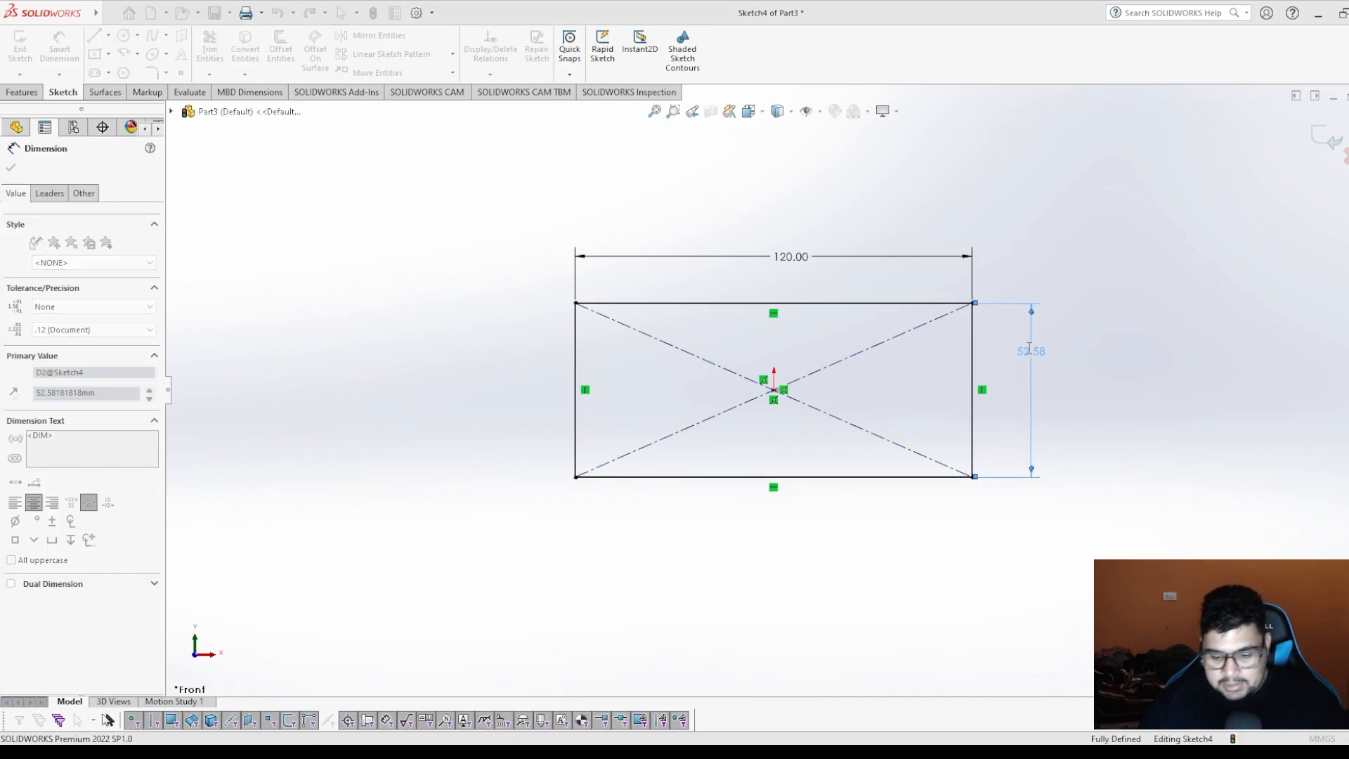
pyautogui.write('65')
pyautogui.press('Return')
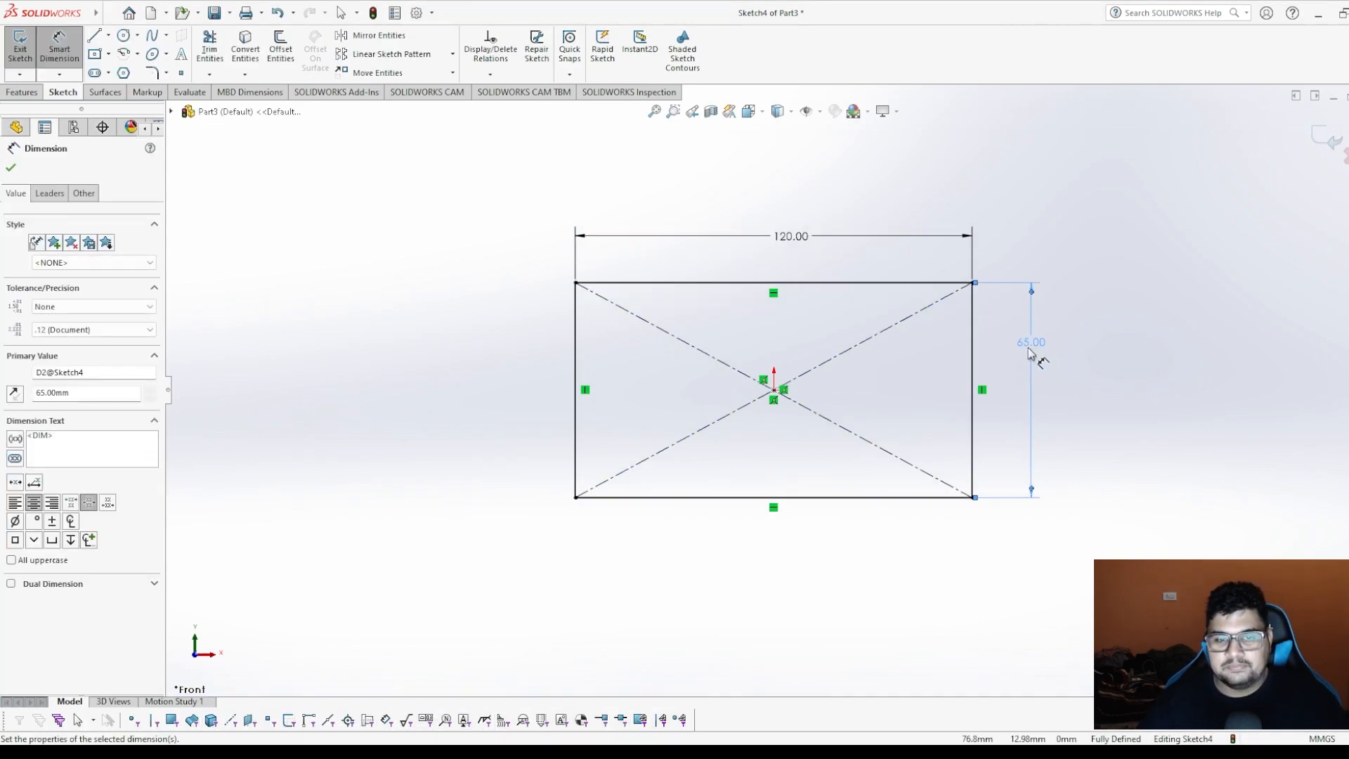
pyautogui.click(10, 167)
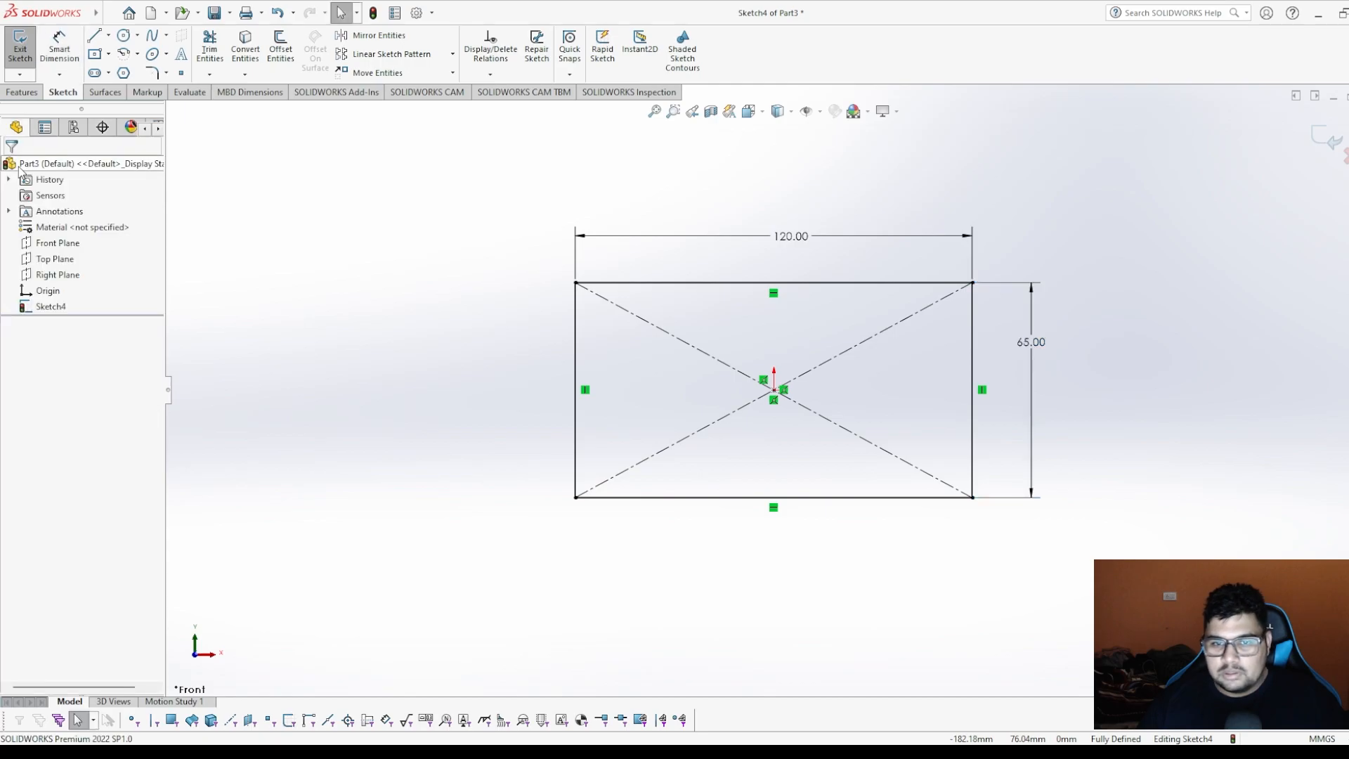
# Exit the sketch and extrude the rectangle 10 mm with the Mid Plane end condition.
pyautogui.click(1326, 140)
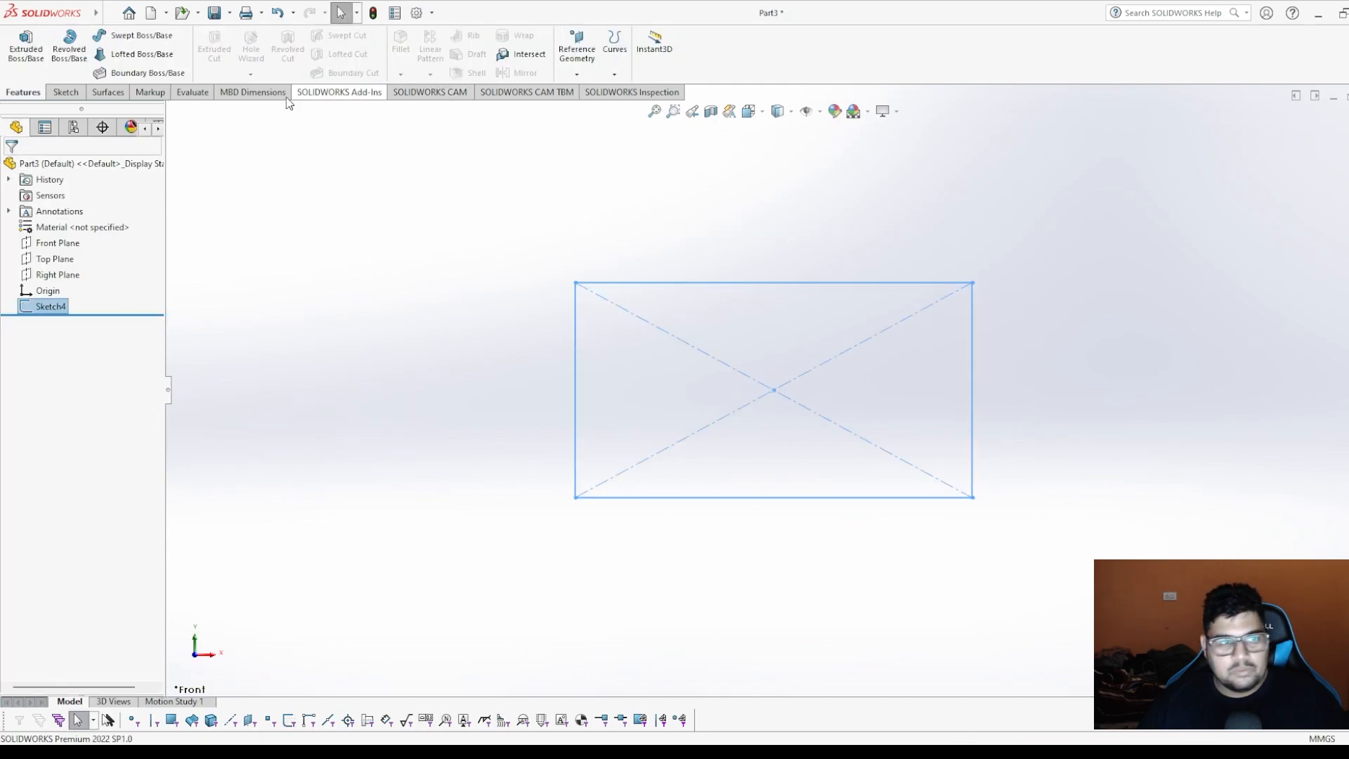
pyautogui.click(29, 44)
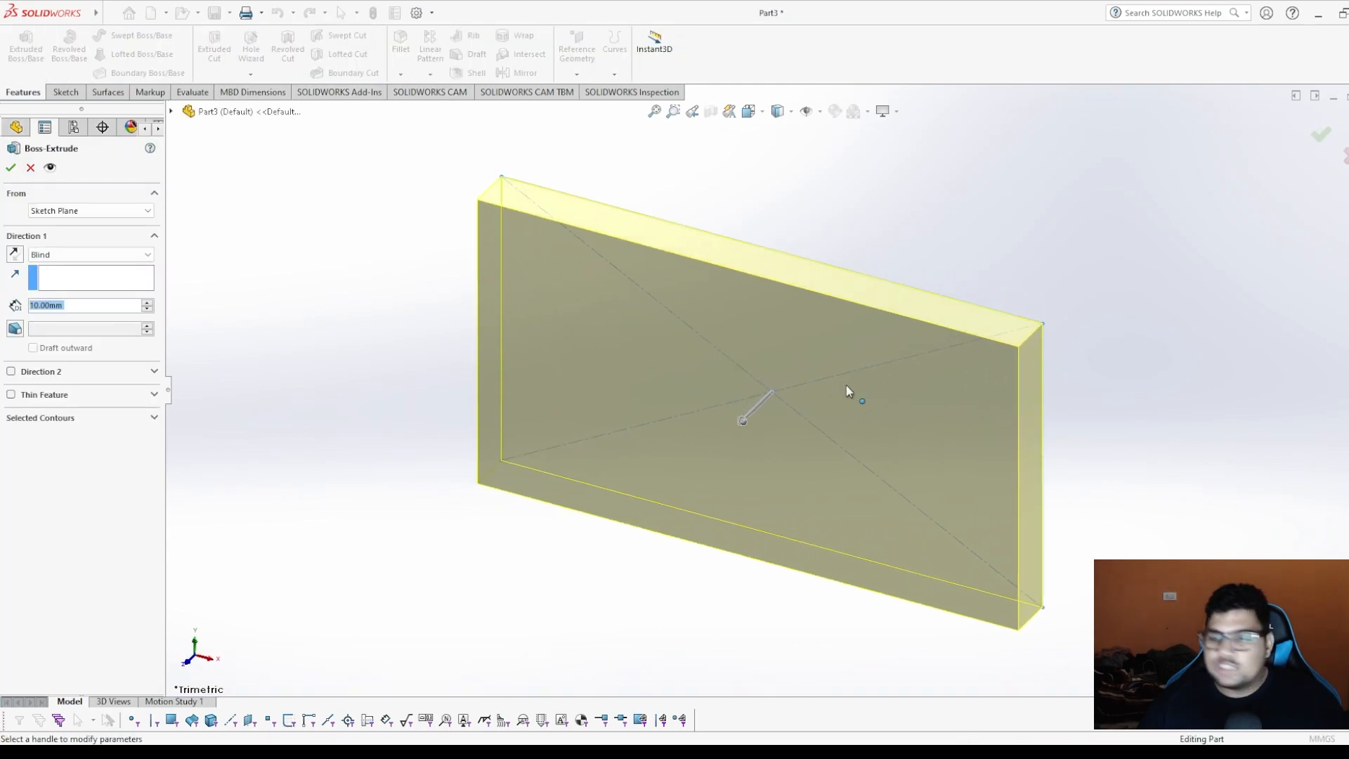
pyautogui.moveTo(1069, 364); pyautogui.dragTo(1022, 356, button='middle')
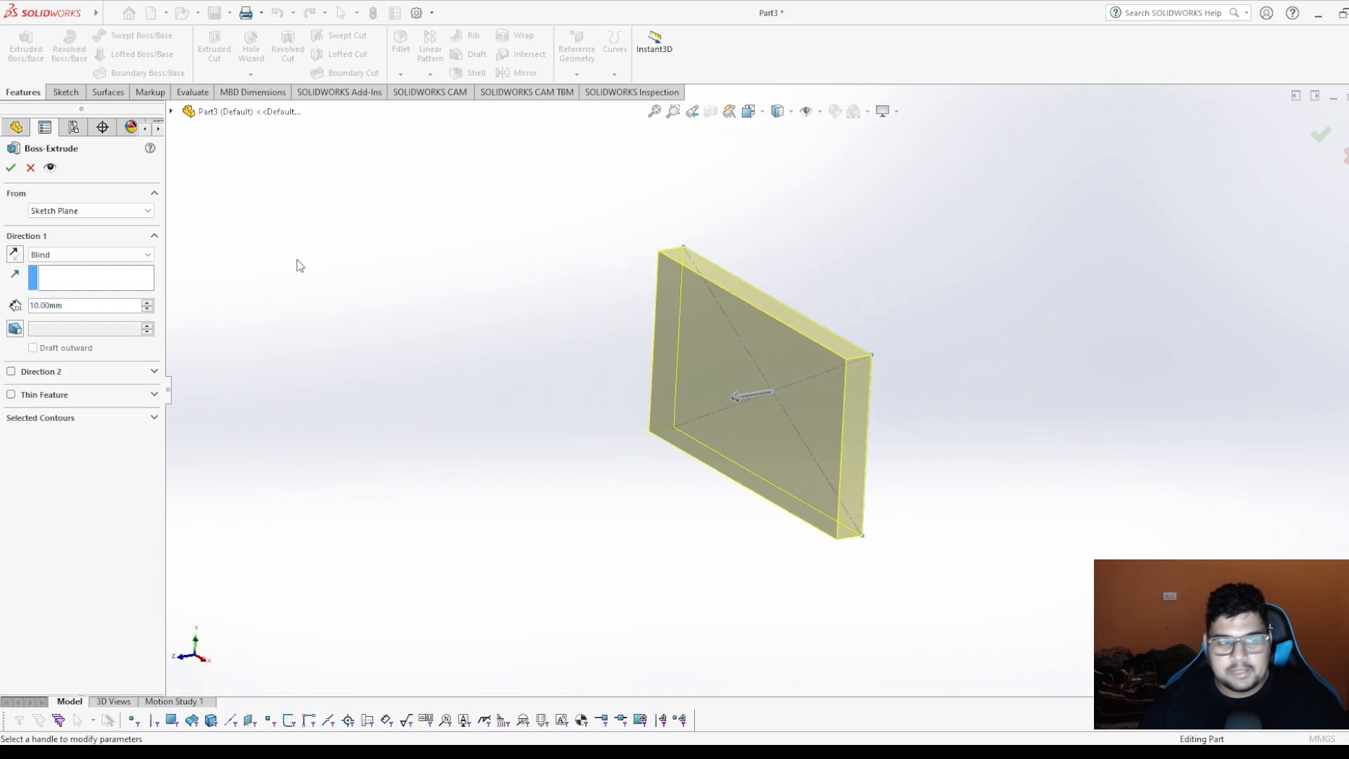
pyautogui.click(15, 254)
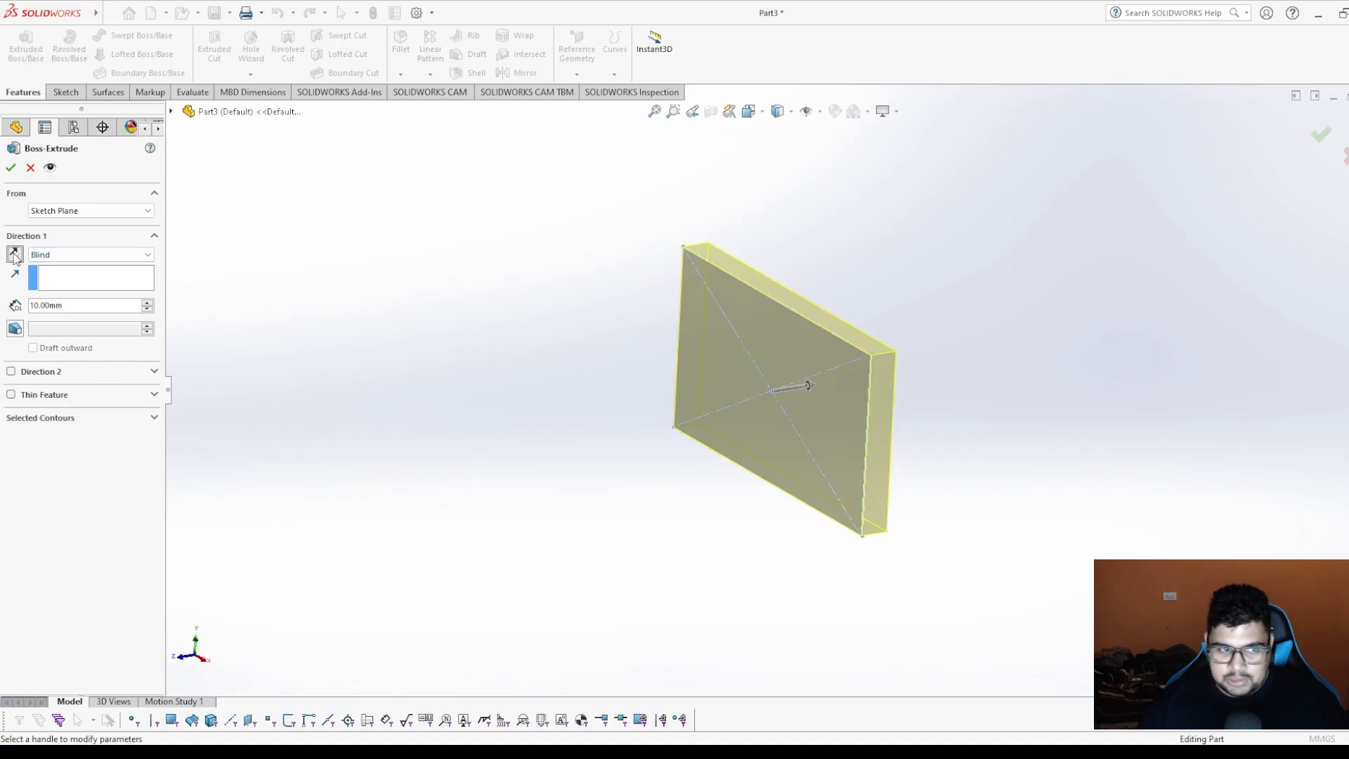
pyautogui.click(14, 255)
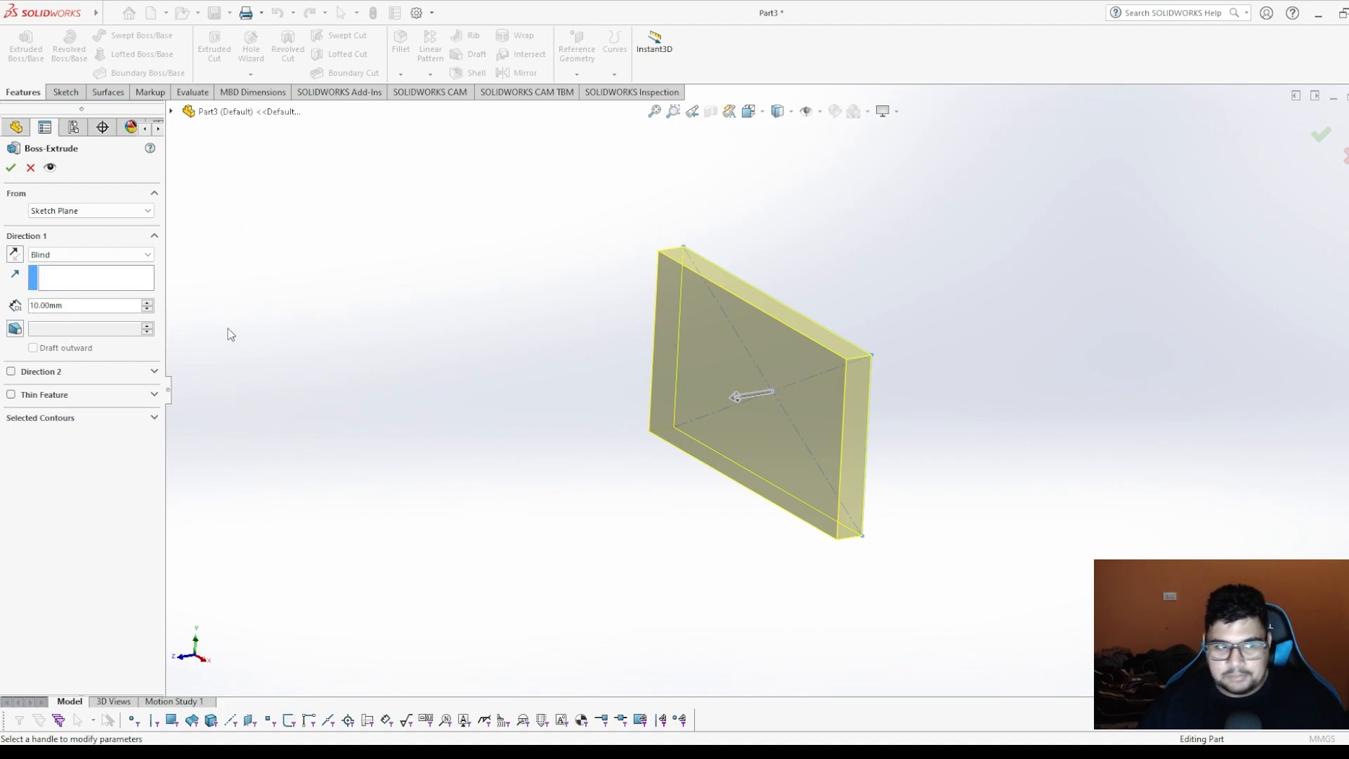
pyautogui.click(77, 257)
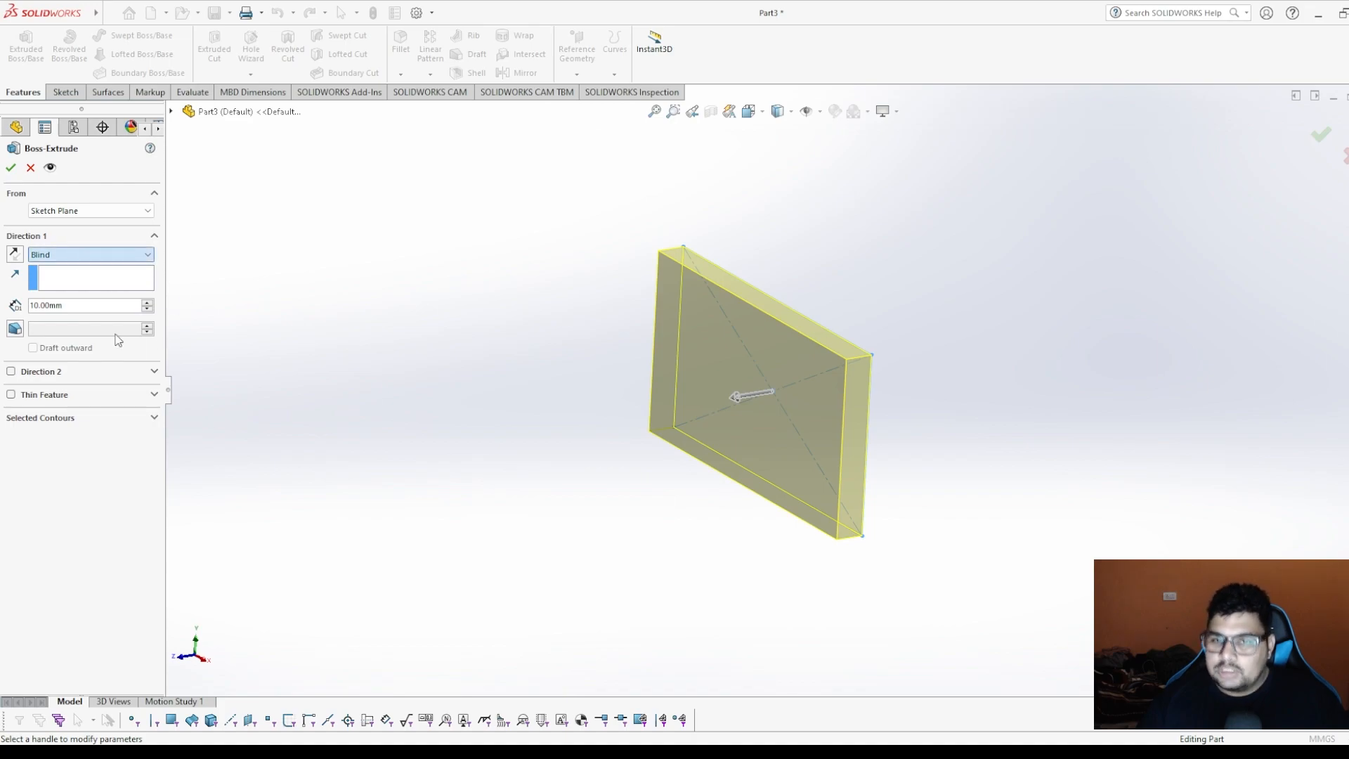
pyautogui.click(53, 315)
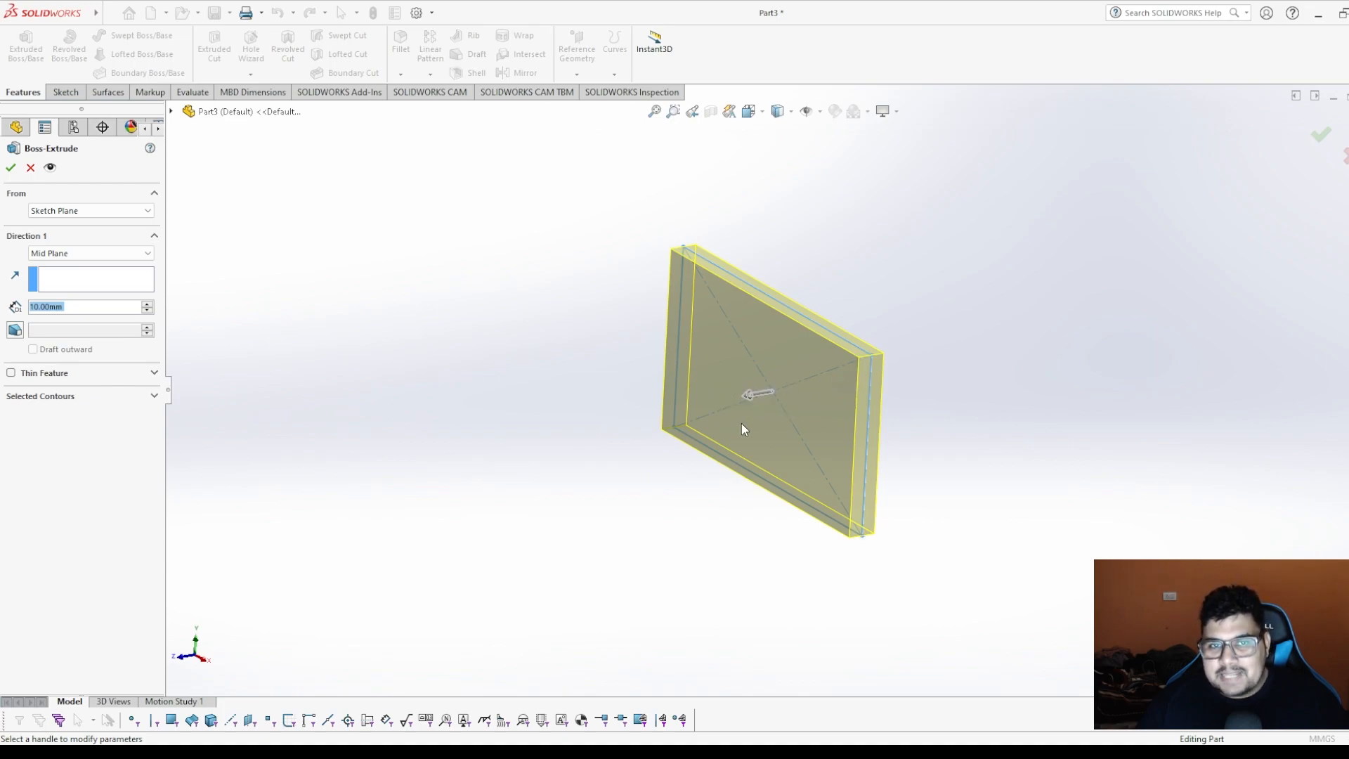
pyautogui.click(10, 169)
# Start a sketch on the plate's large front face.
pyautogui.moveTo(777, 500); pyautogui.dragTo(882, 503, button='middle')
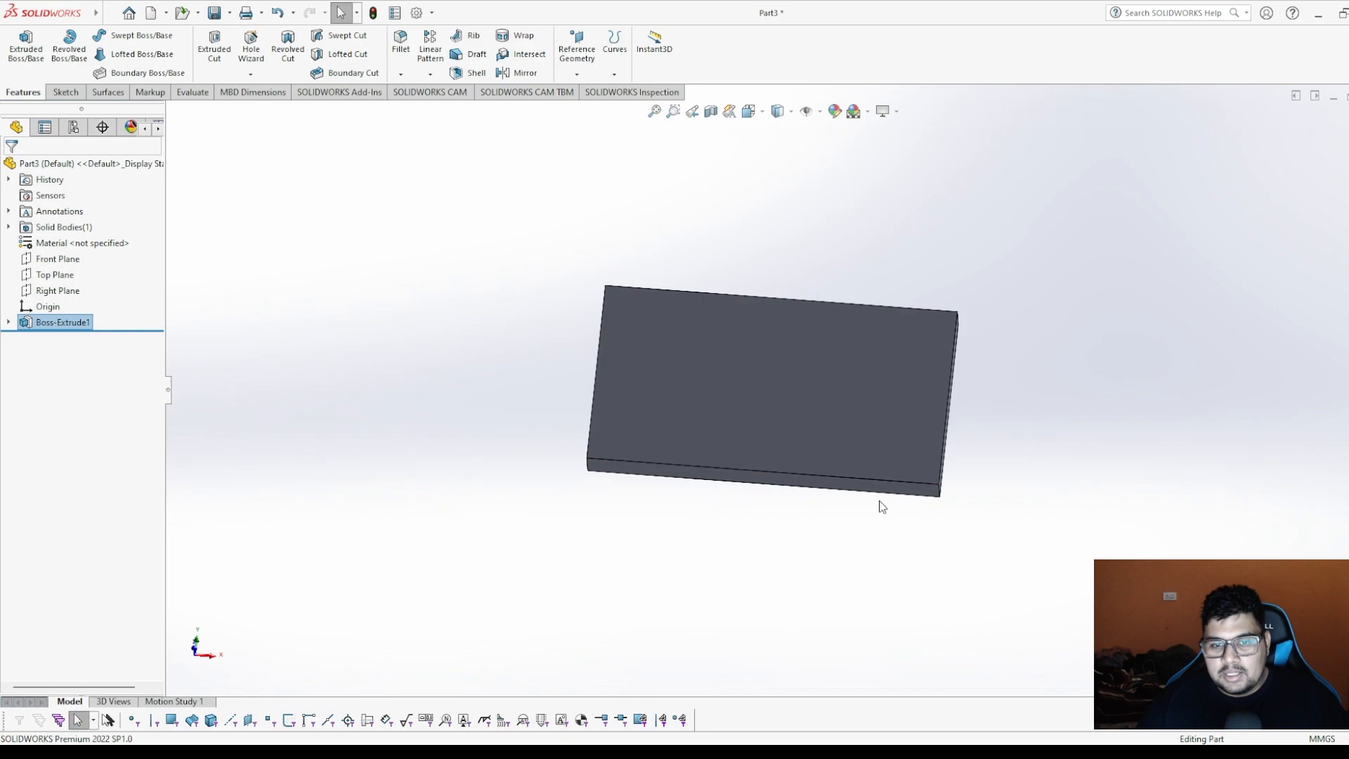
pyautogui.click(750, 386)
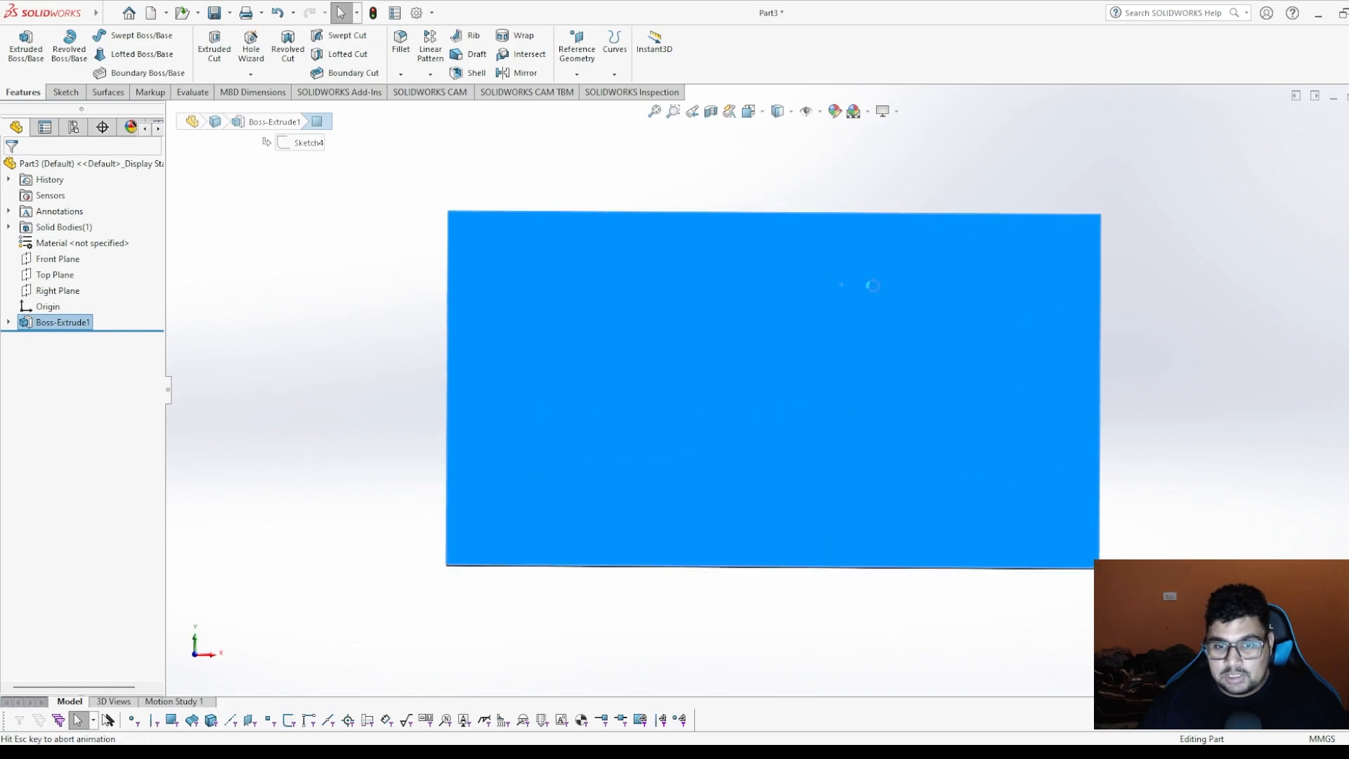
pyautogui.scroll(3, 773, 390)
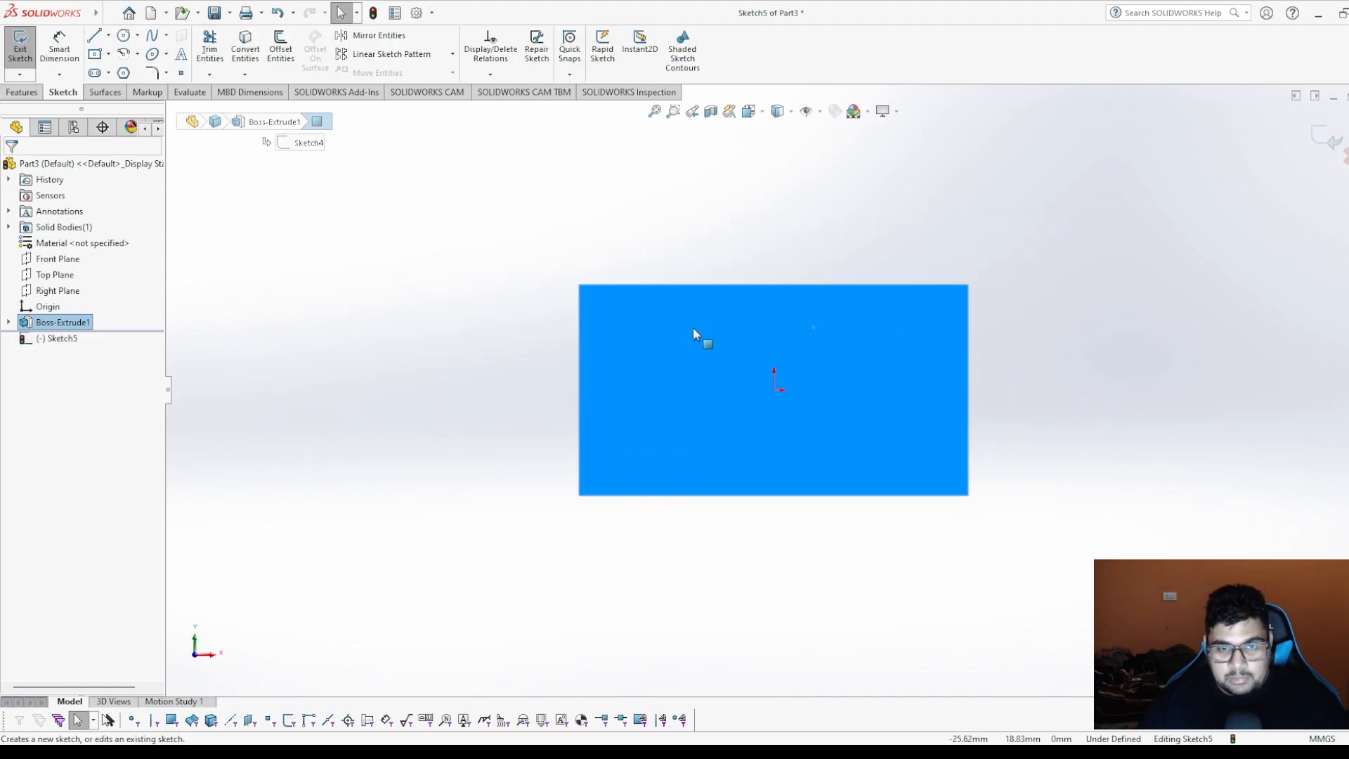
pyautogui.press('Escape')
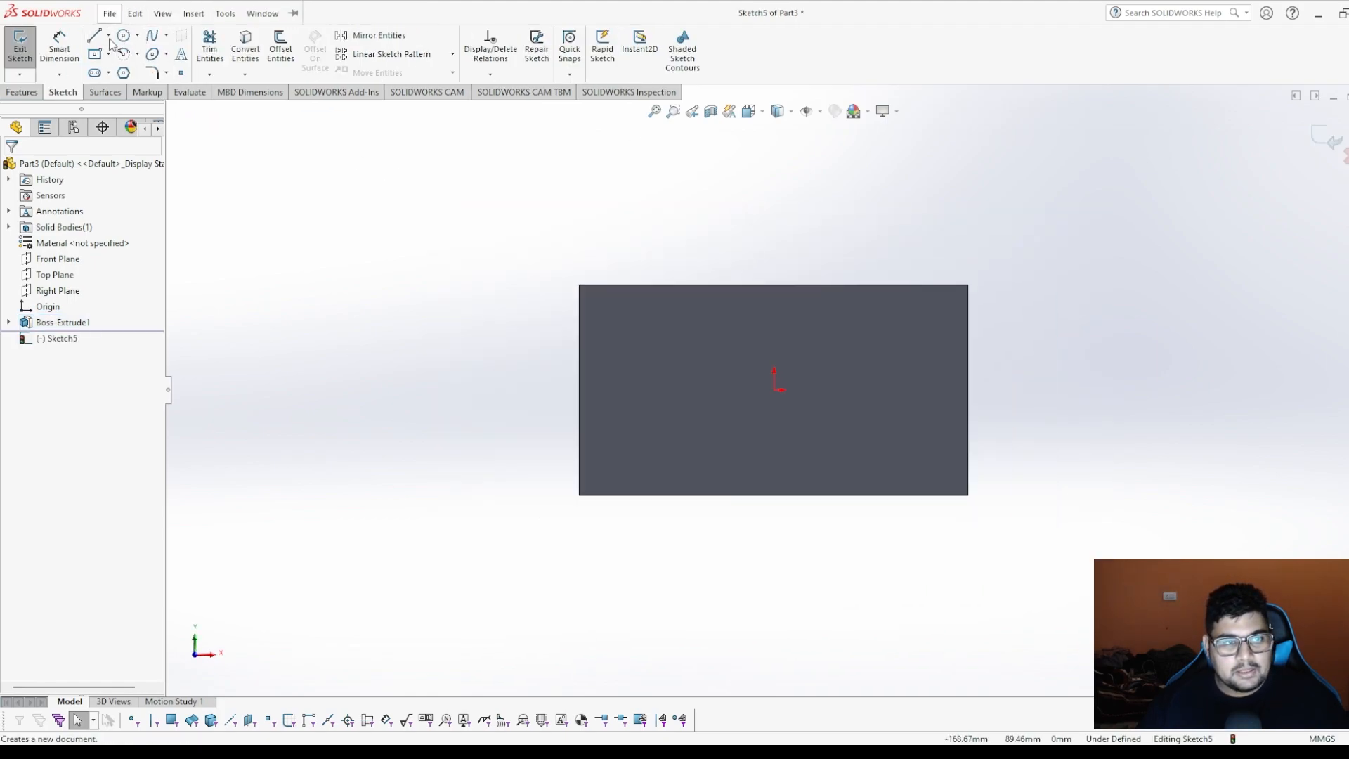
# Draw a vertical centerline about 116 mm long through the origin, extending past the plate's upper and lower edges.
pyautogui.click(109, 35)
pyautogui.click(117, 72)
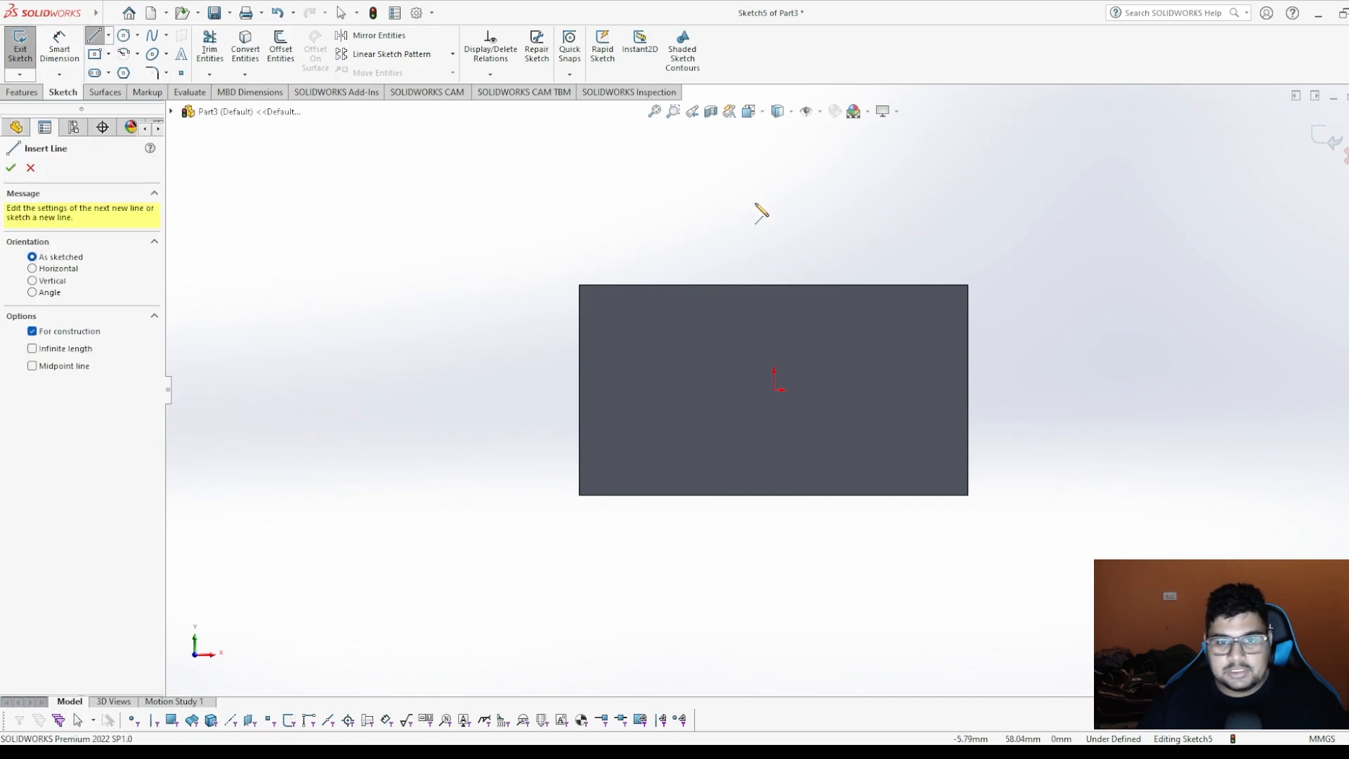
pyautogui.click(774, 208)
pyautogui.click(773, 584)
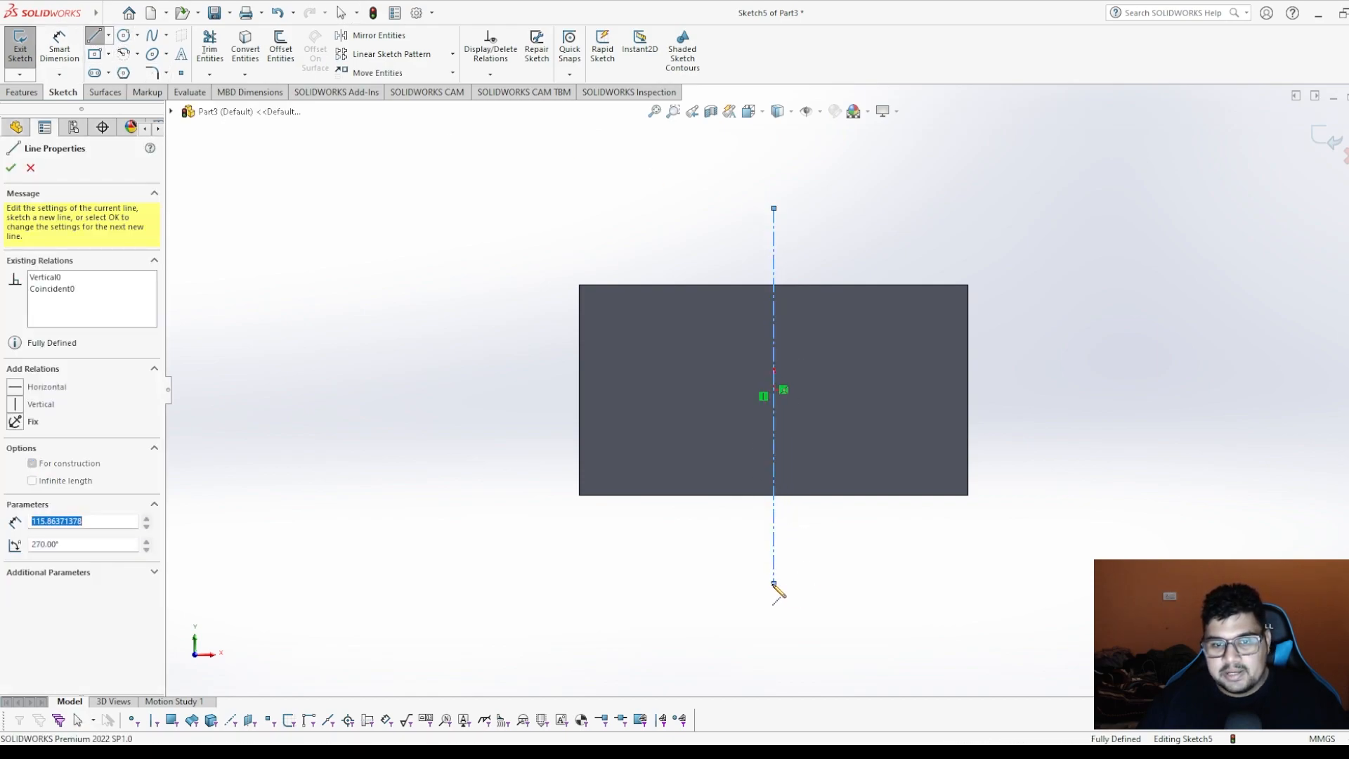
pyautogui.press('Escape')
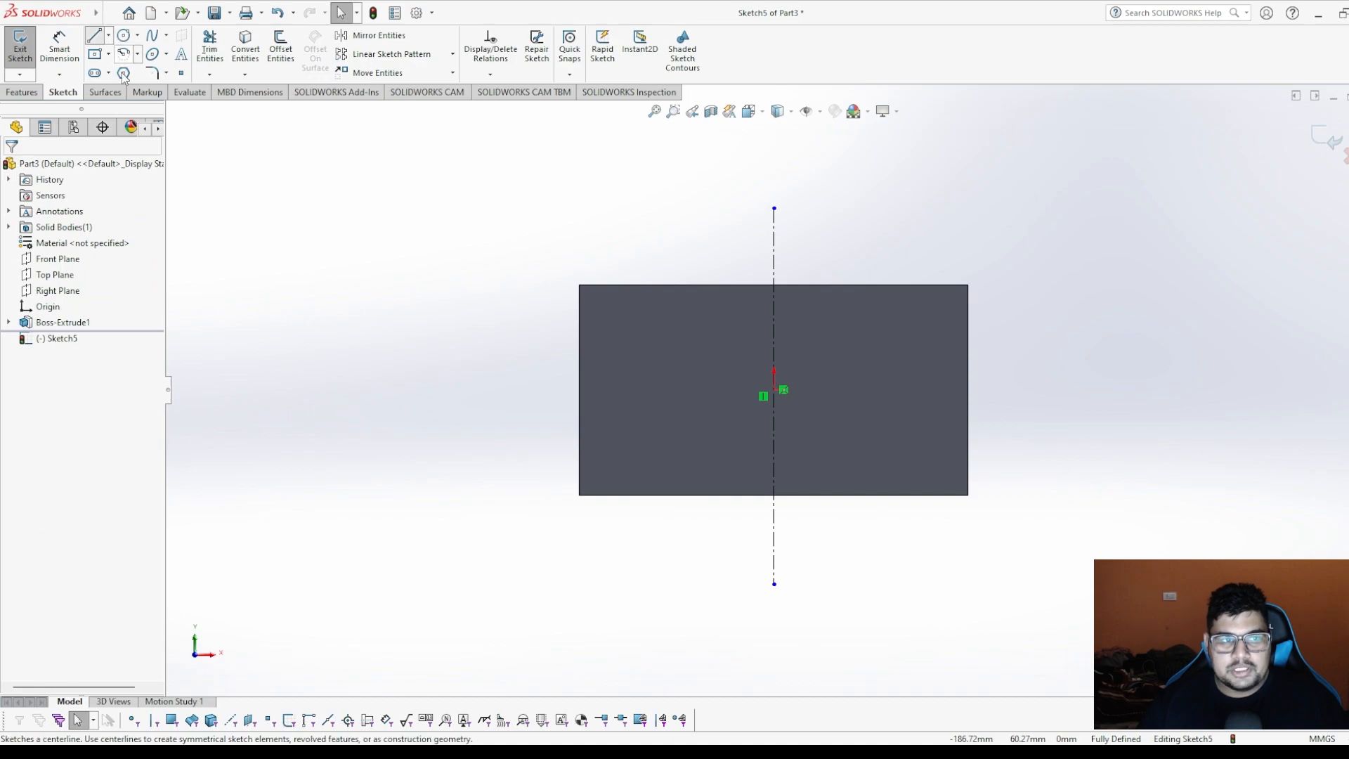
# Draw a horizontal centerline about 188 mm long through the origin, extending past both side edges of the plate.
pyautogui.click(94, 36)
pyautogui.click(505, 390)
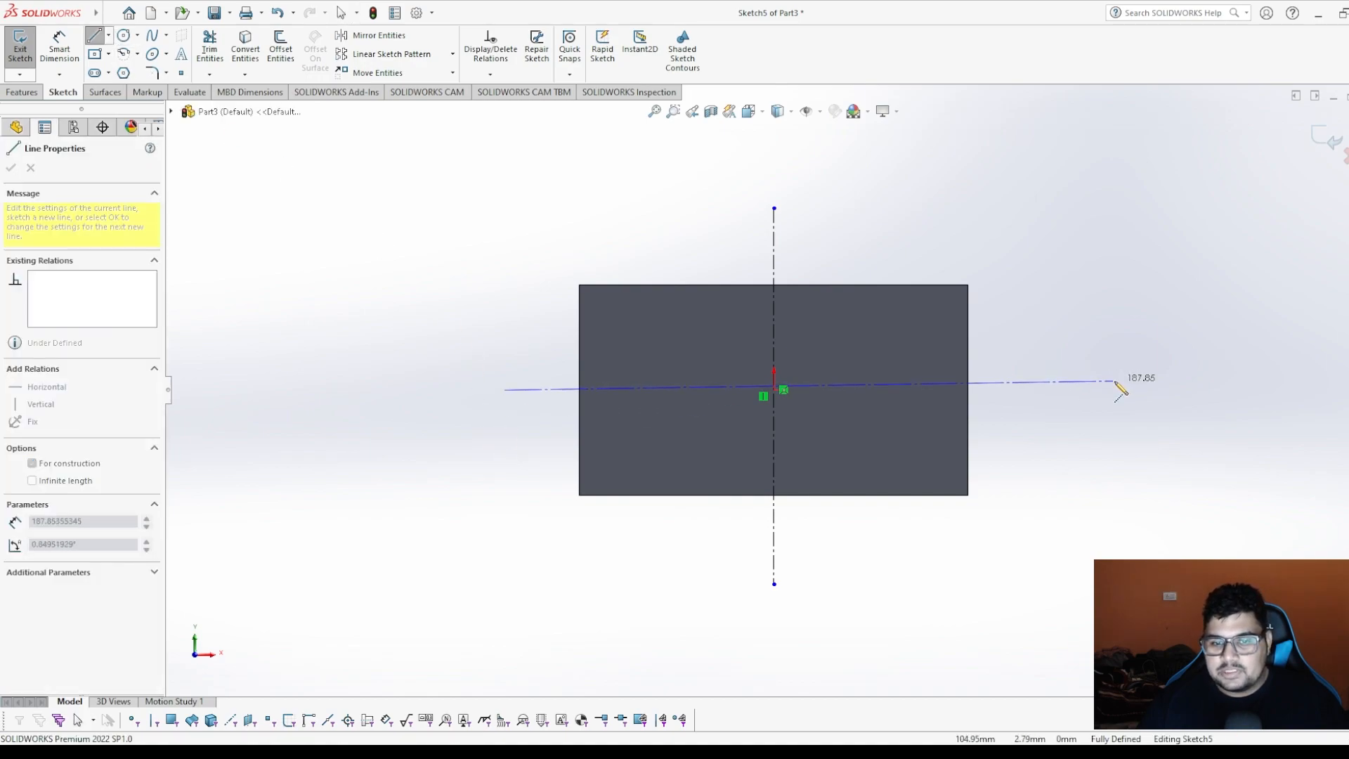
pyautogui.click(1117, 390)
pyautogui.press('Escape')
pyautogui.scroll(-2, 785, 398)
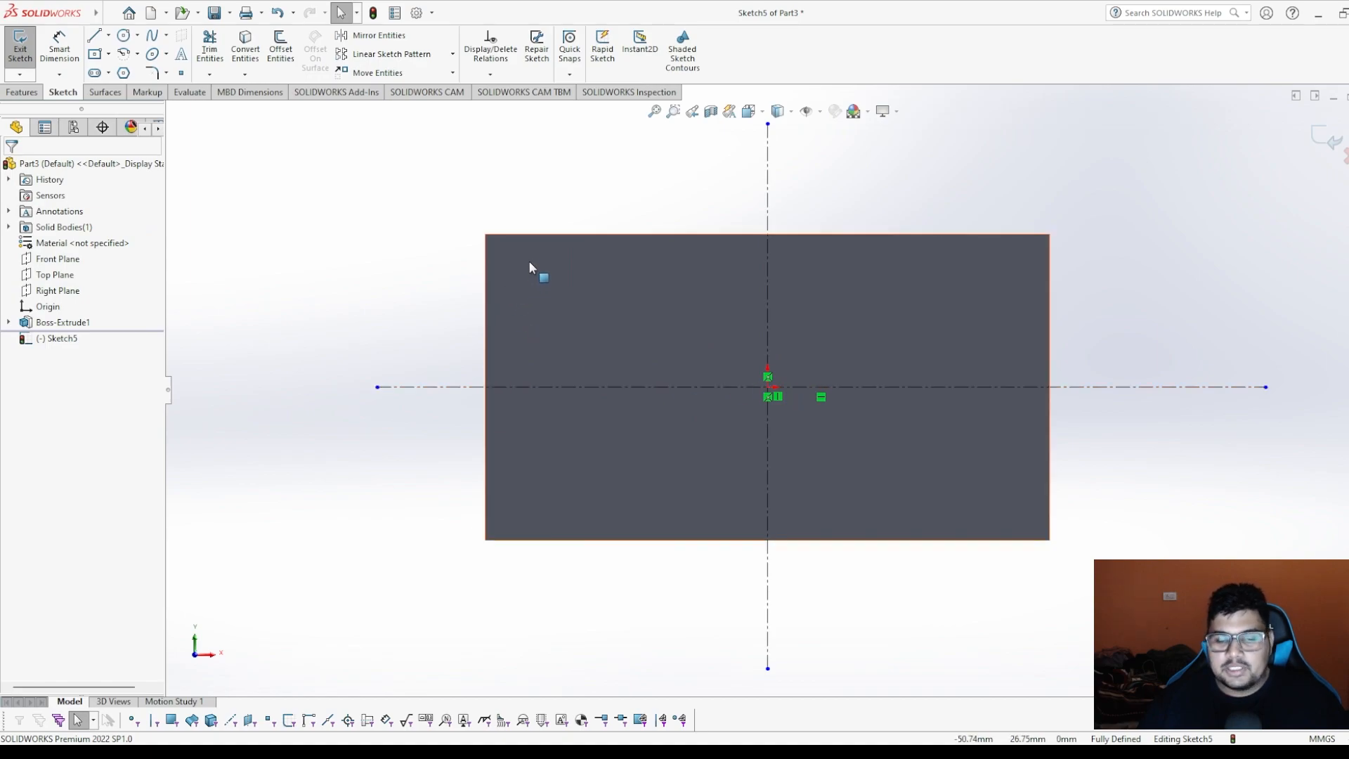
# Sketch a circle of about 5 mm radius near the plate's upper-left corner.
pyautogui.click(123, 36)
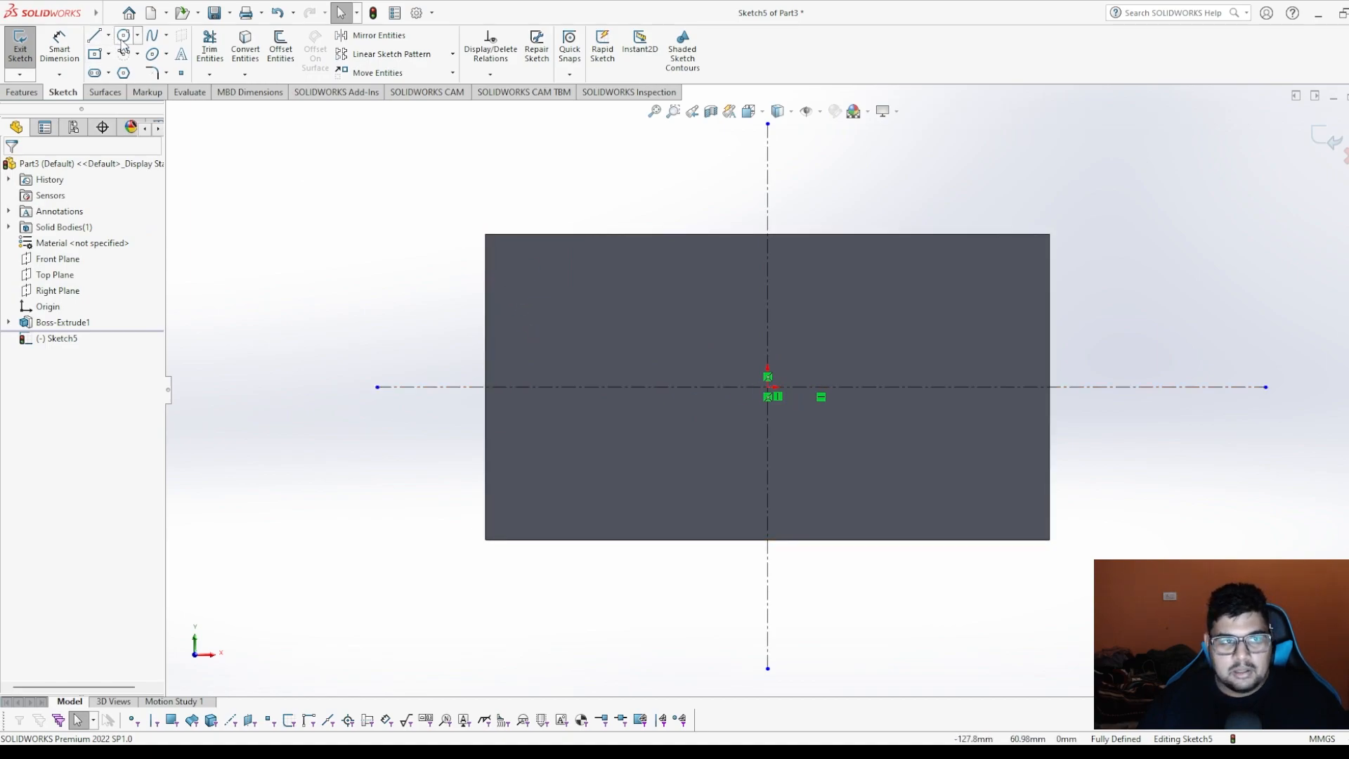
pyautogui.click(534, 274)
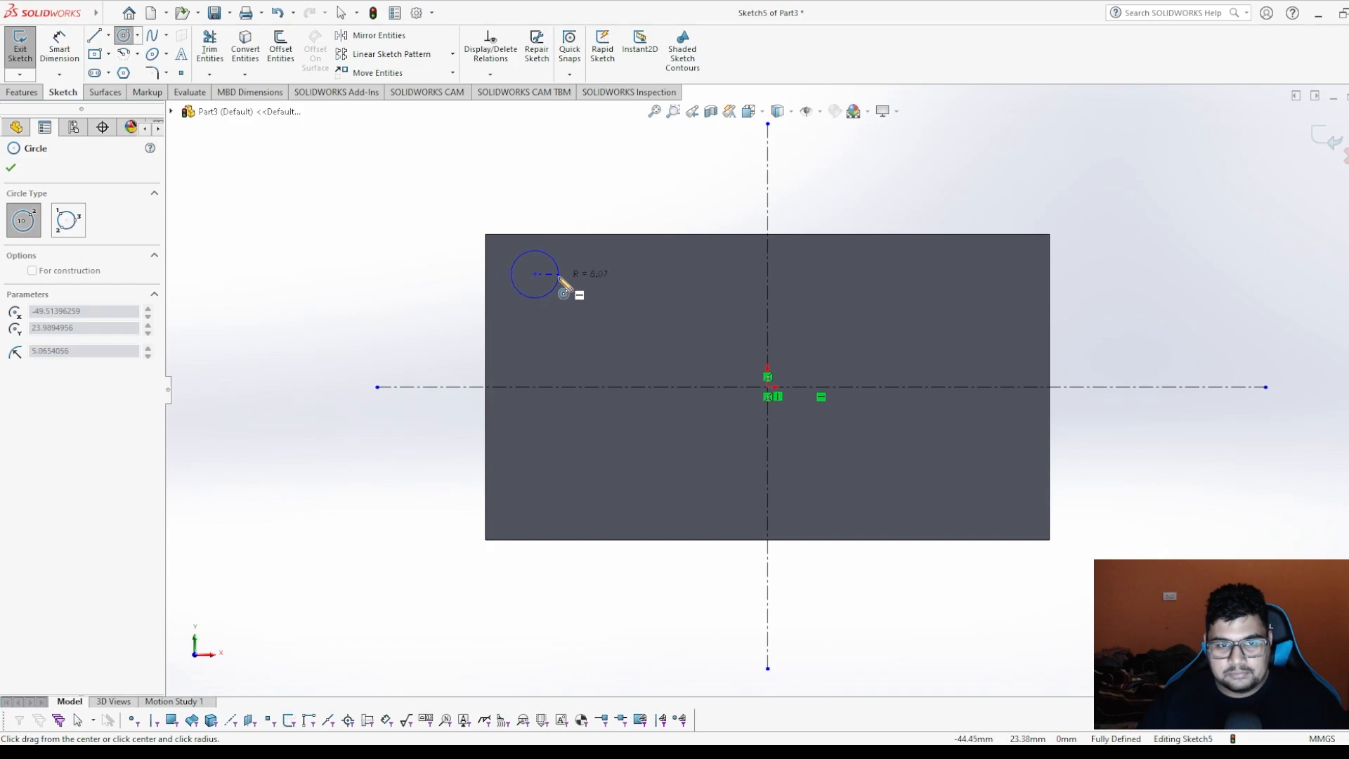
pyautogui.click(558, 280)
# Dimension the circle to 10 mm diameter, with its center 10 mm from the plate's upper edge and 10 mm from its left edge.
pyautogui.moveTo(558, 279); pyautogui.dragTo(555, 259, button='right')
pyautogui.click(555, 260)
pyautogui.click(614, 273)
pyautogui.click(690, 274)
pyautogui.write('10')
pyautogui.press('Return')
pyautogui.click(522, 337)
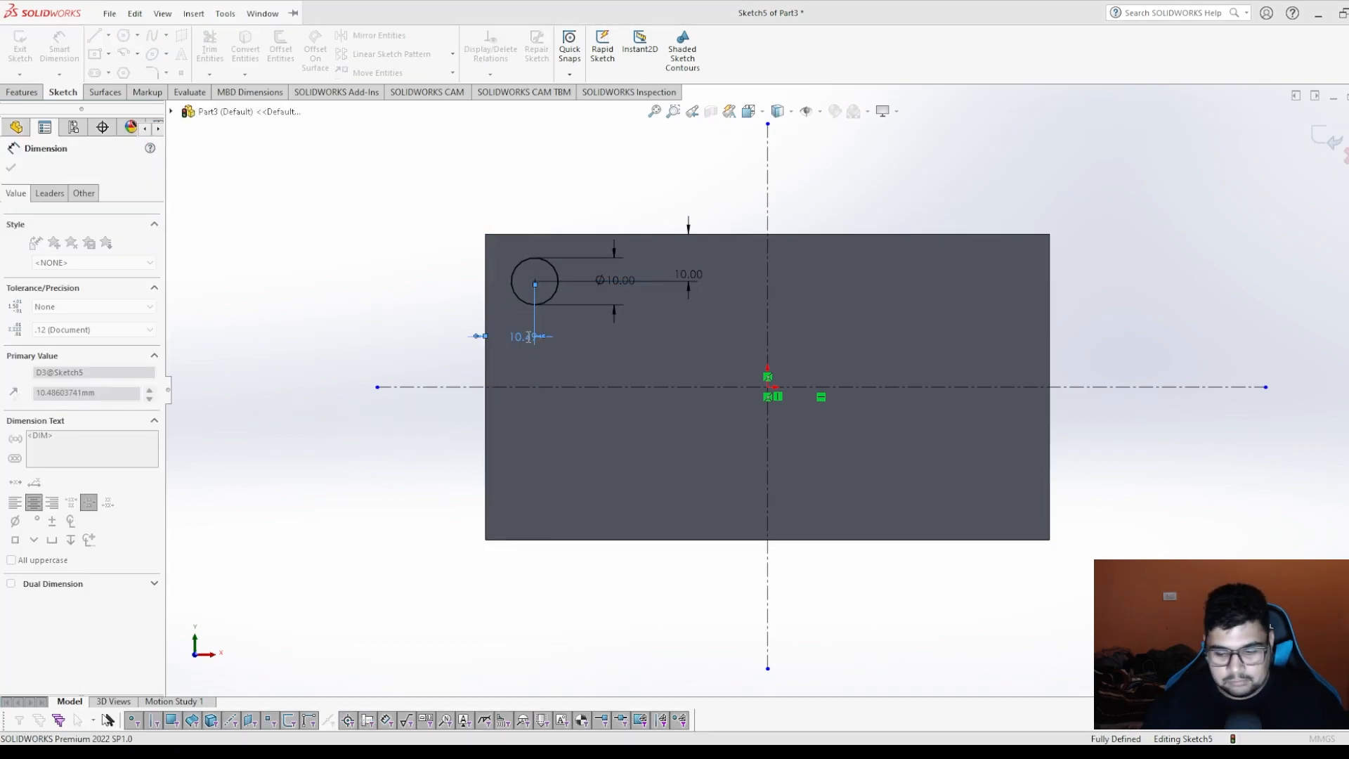
pyautogui.write('10')
pyautogui.press('Return')
# Mirror the circle about the horizontal centerline and reposition the dimension between its center and the left edge.
pyautogui.click(378, 35)
pyautogui.click(551, 295)
pyautogui.click(566, 387)
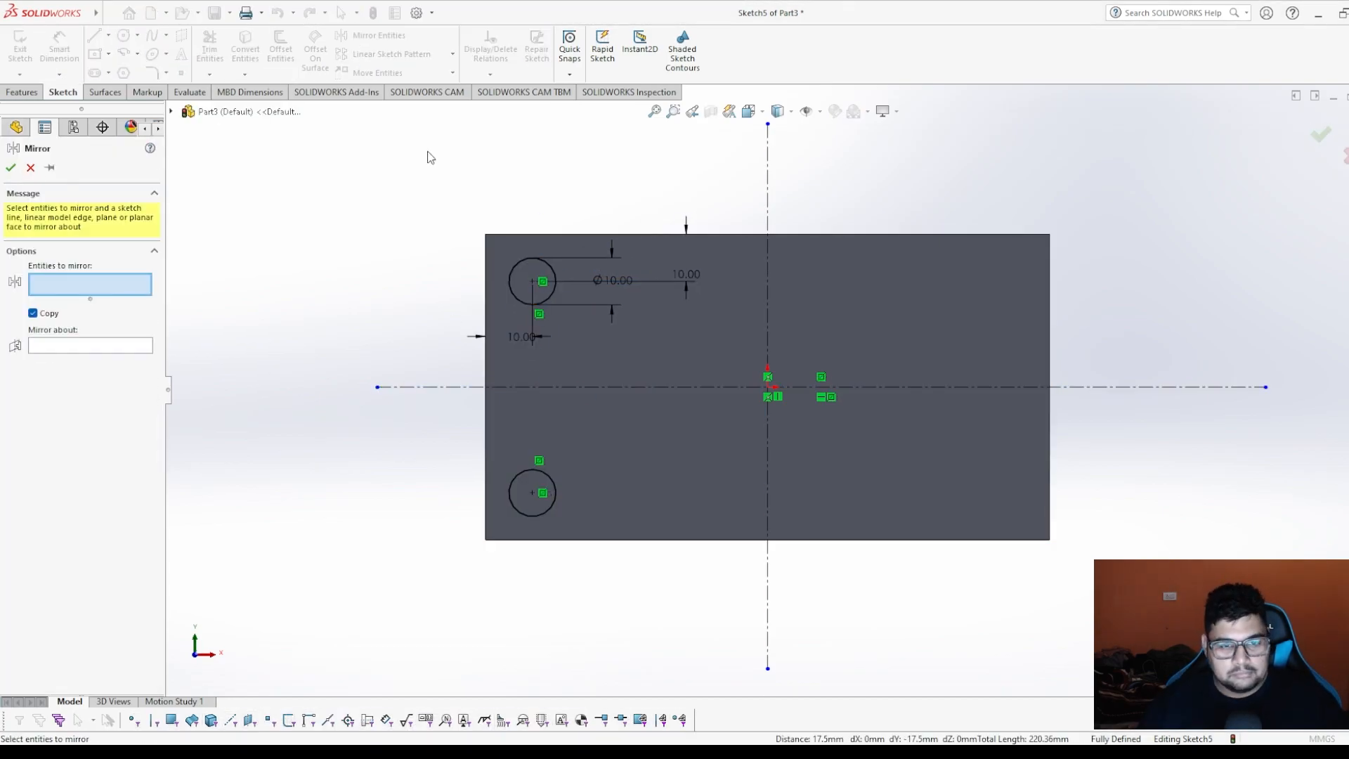
pyautogui.click(31, 168)
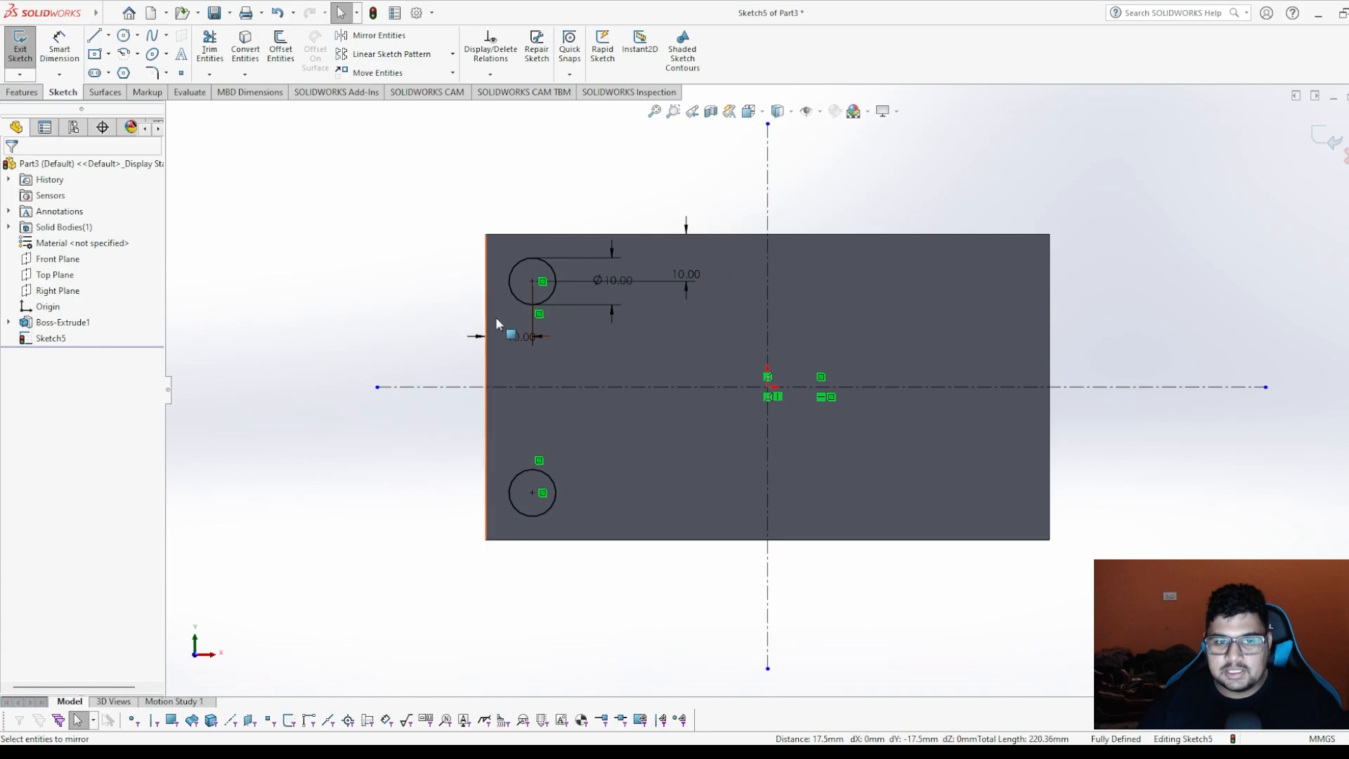
pyautogui.click(520, 337)
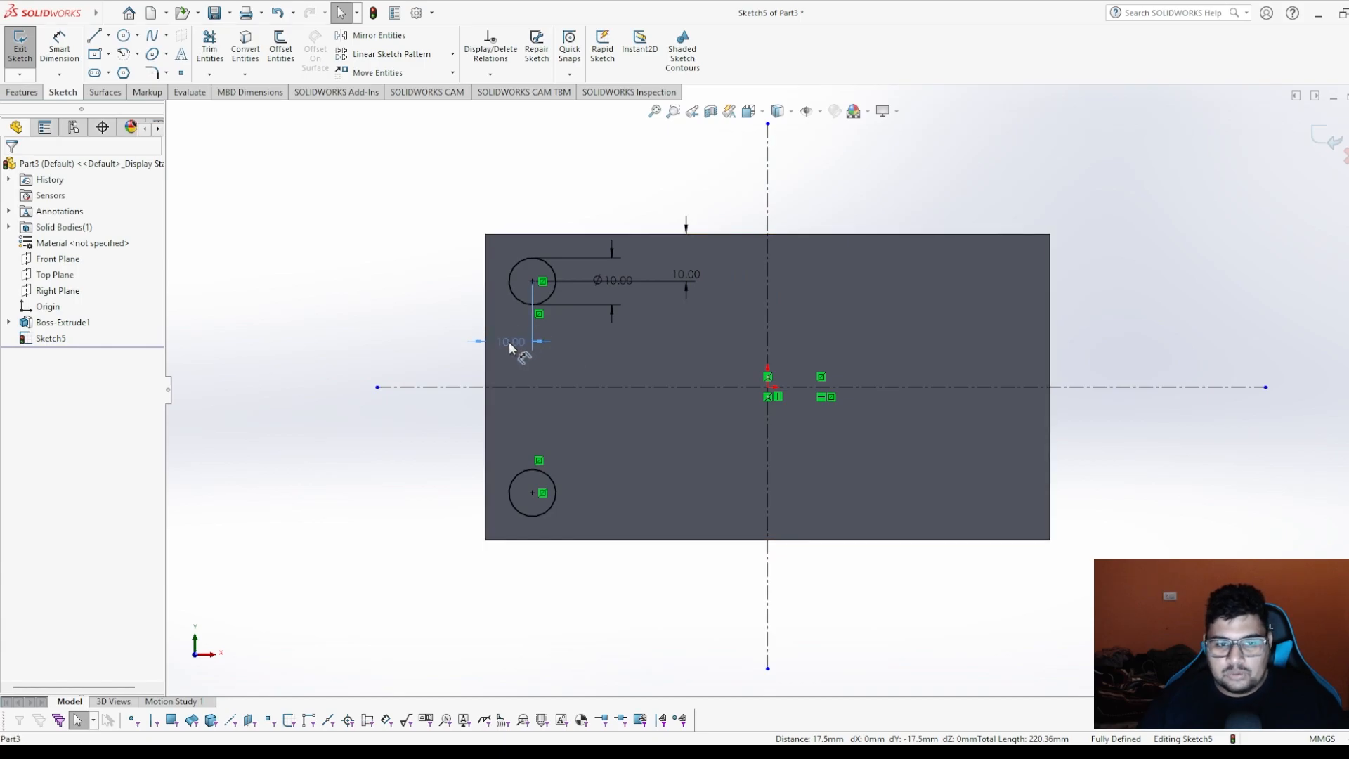
# Exit the sketch and set up an Extruded Cut of both circles with the Blind end condition.
pyautogui.click(1319, 135)
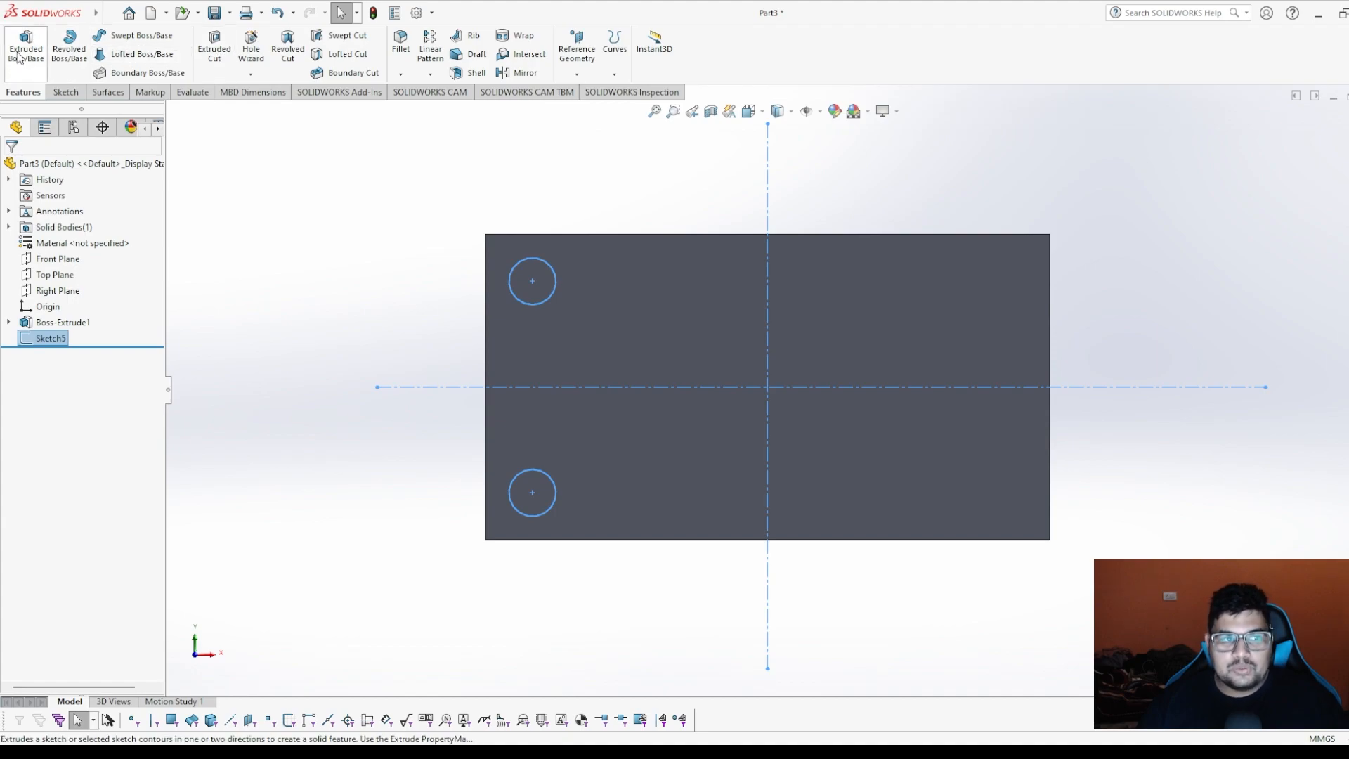
pyautogui.click(208, 40)
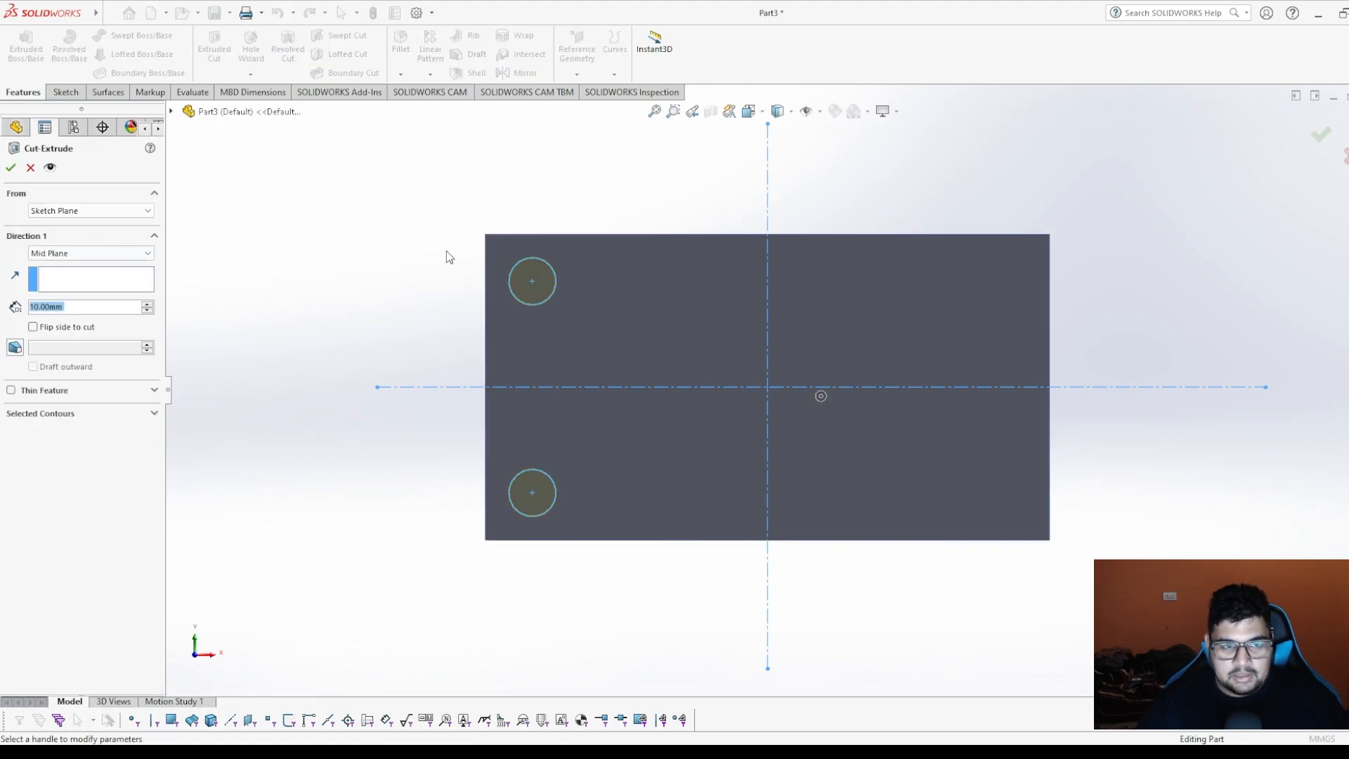
pyautogui.moveTo(362, 285); pyautogui.dragTo(406, 288, button='middle')
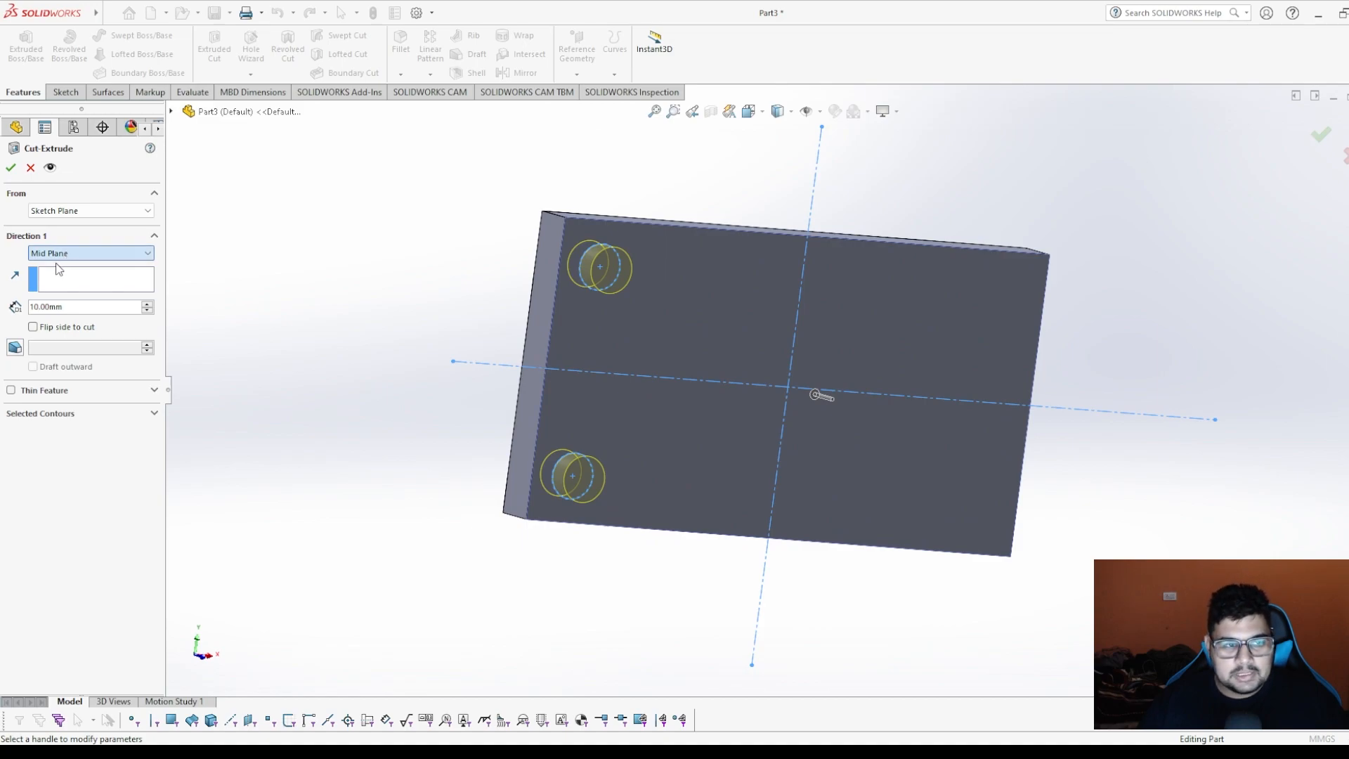
pyautogui.click(59, 270)
pyautogui.moveTo(247, 267); pyautogui.dragTo(453, 291, button='middle')
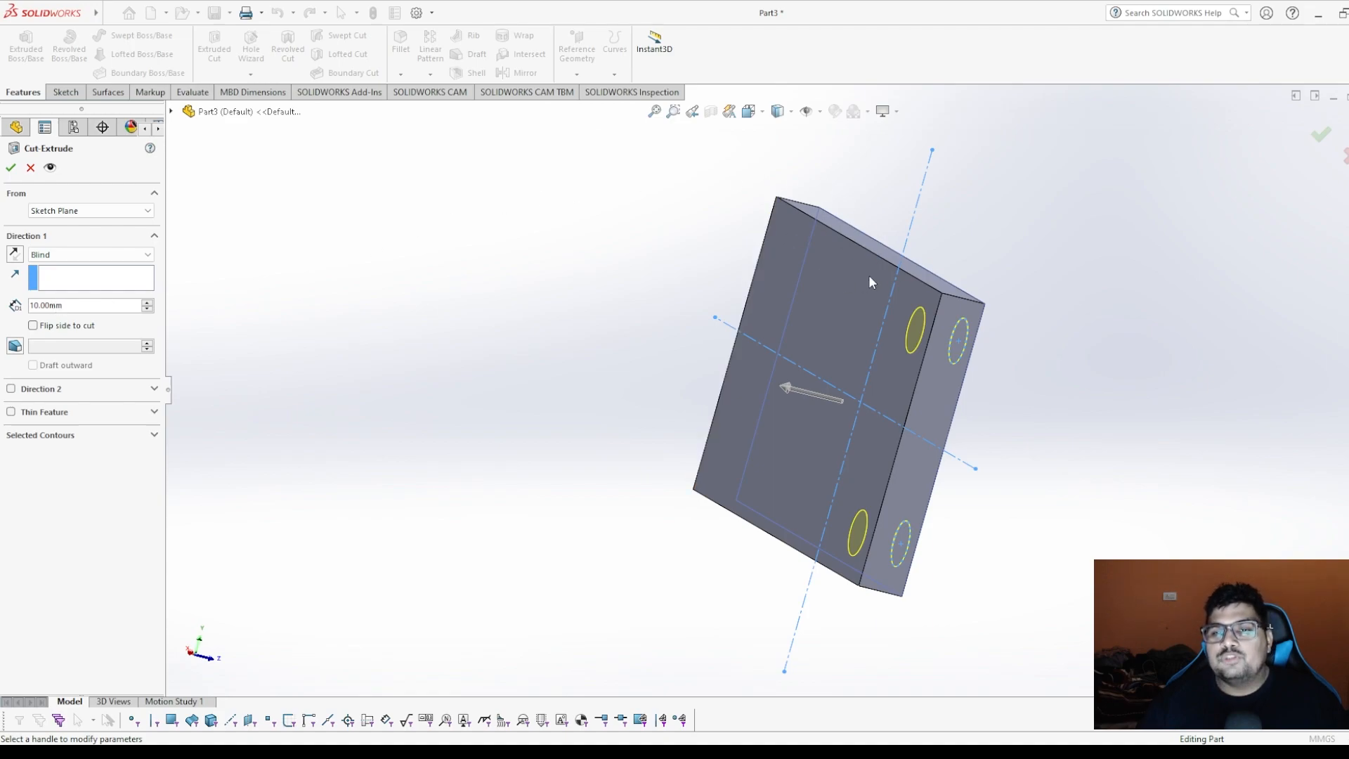
pyautogui.moveTo(765, 220); pyautogui.dragTo(776, 269, button='middle')
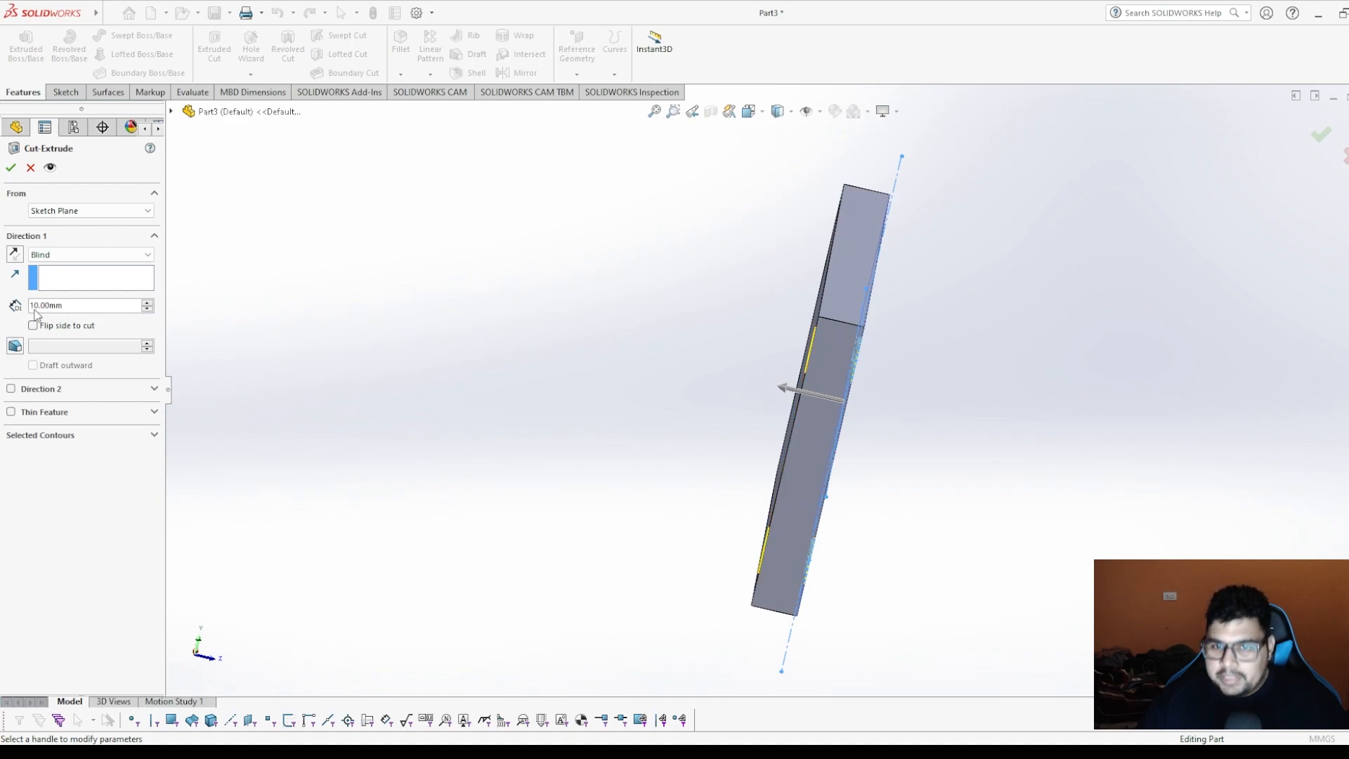
# Change the cut's end condition to Up To Next and complete the two holes.
pyautogui.click(51, 257)
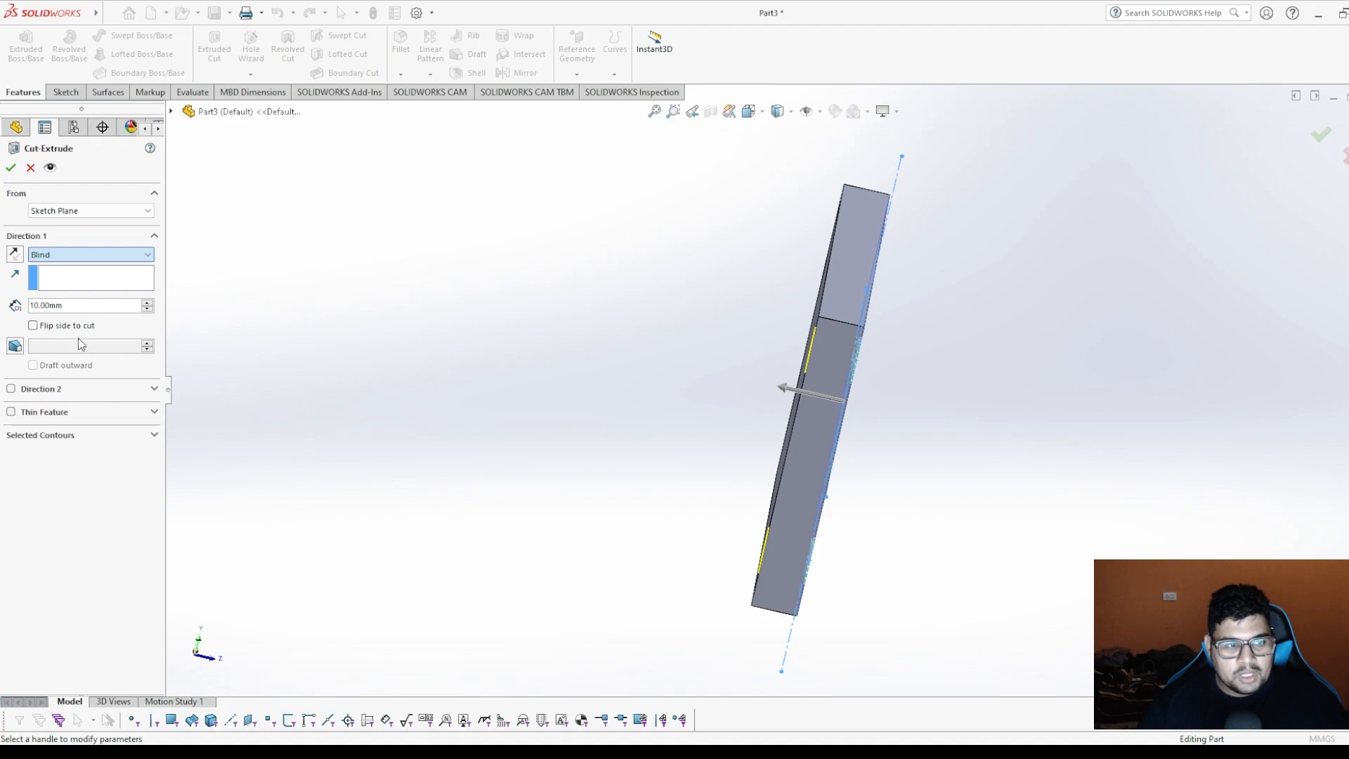
pyautogui.click(69, 299)
pyautogui.moveTo(334, 323); pyautogui.dragTo(716, 304, button='middle')
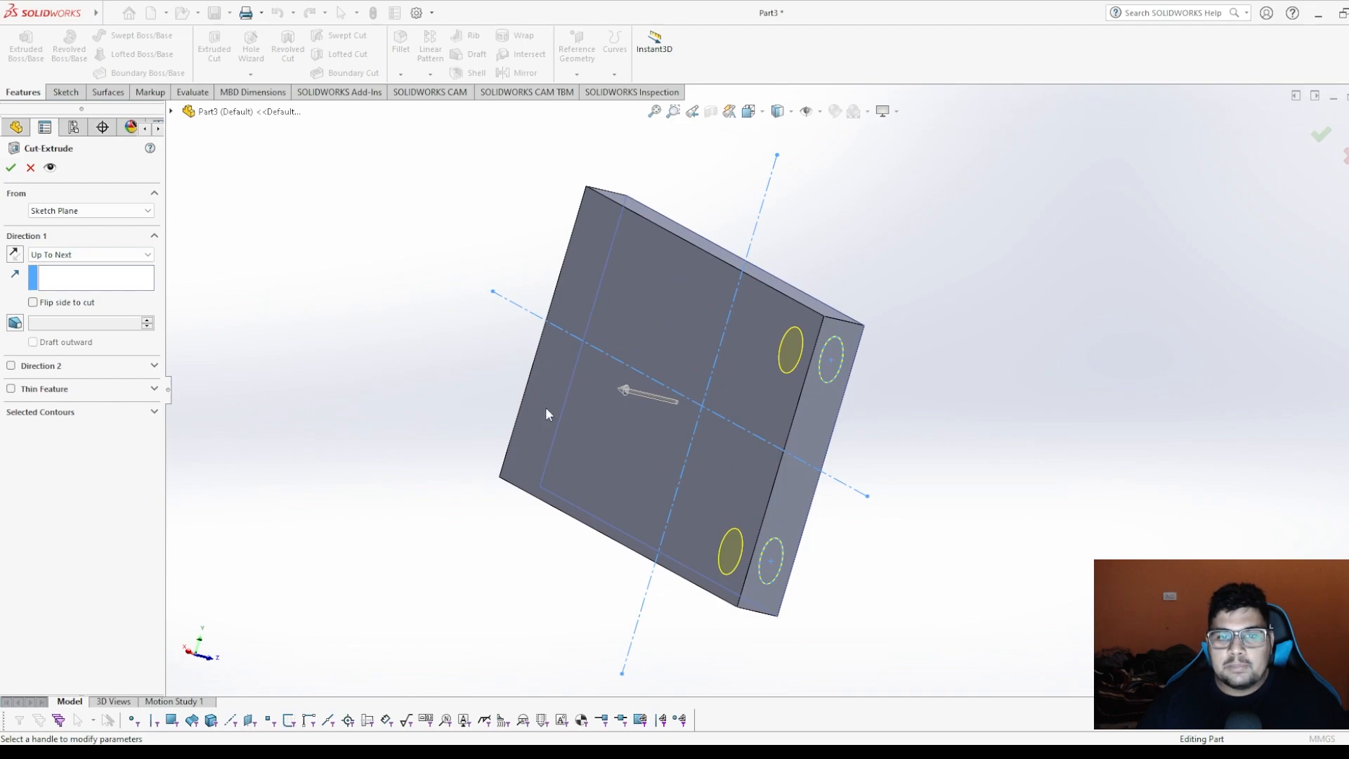
pyautogui.click(8, 172)
pyautogui.moveTo(789, 355); pyautogui.dragTo(450, 393, button='middle')
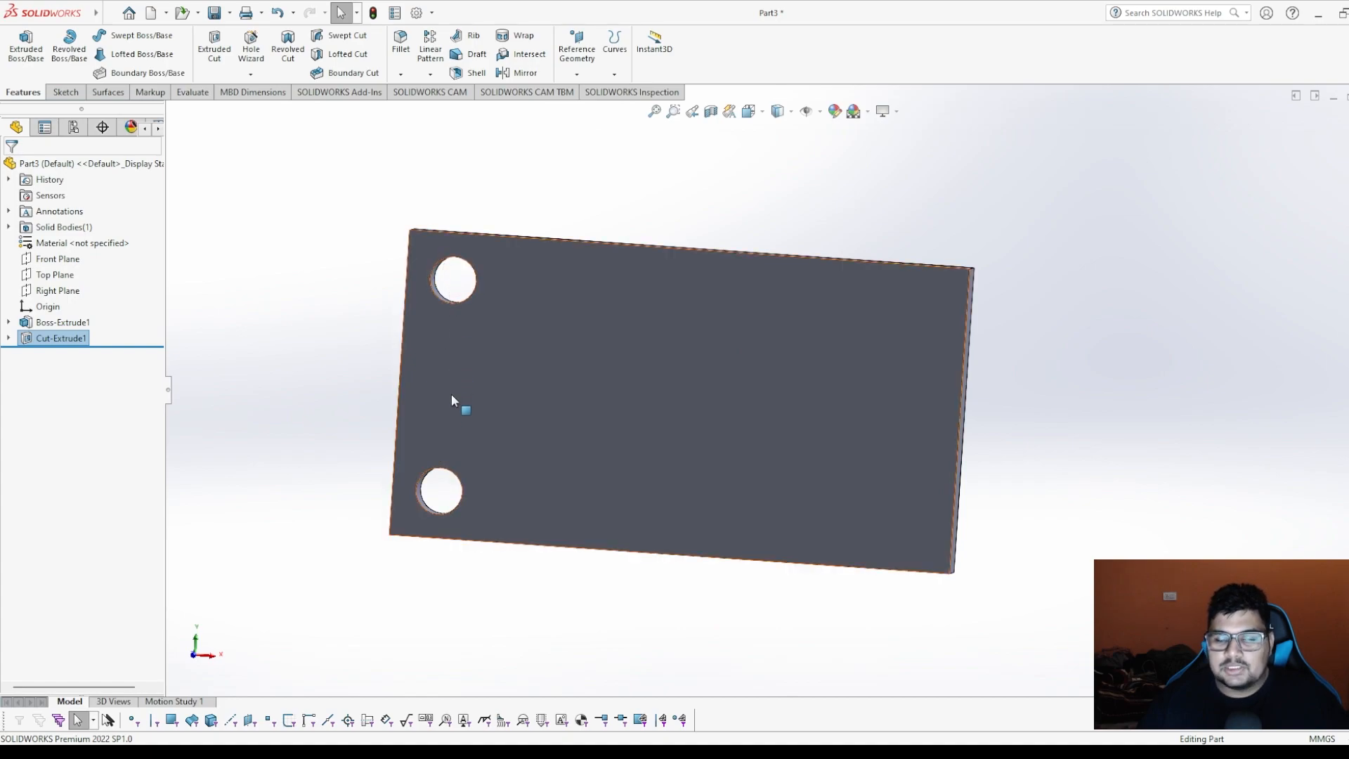
# Mirror the two-hole cut feature about the Right Plane to the other end of the plate.
pyautogui.scroll(3, 808, 390)
pyautogui.scroll(-2, 831, 386)
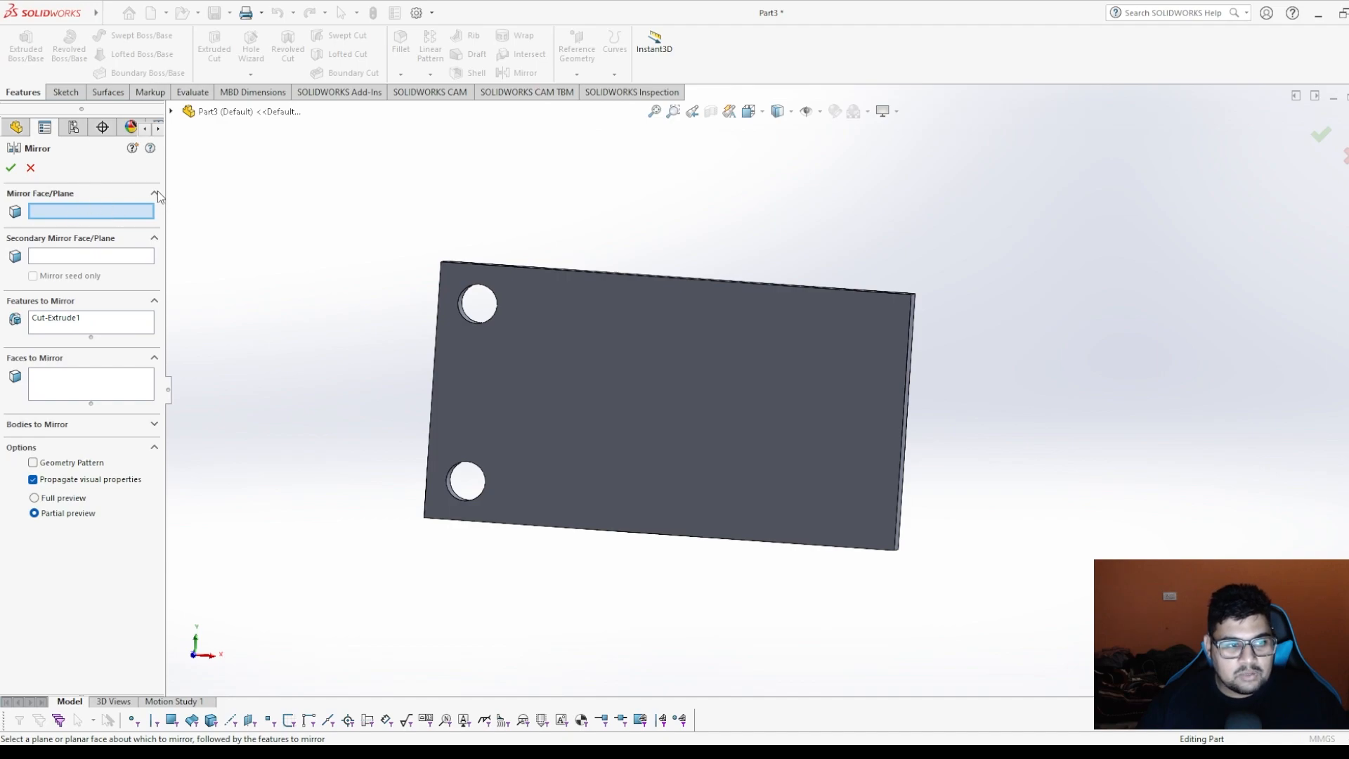
pyautogui.click(171, 112)
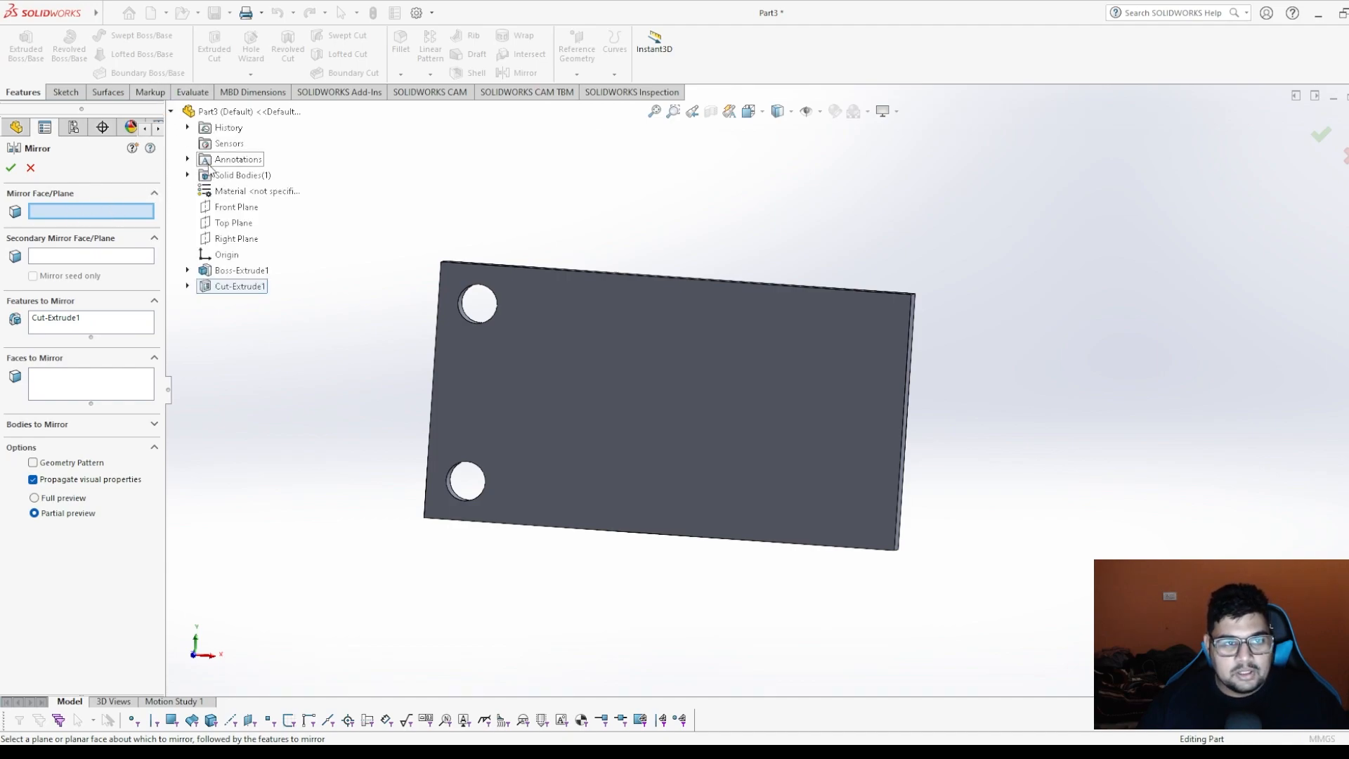
pyautogui.click(234, 240)
pyautogui.moveTo(376, 253); pyautogui.dragTo(429, 266, button='middle')
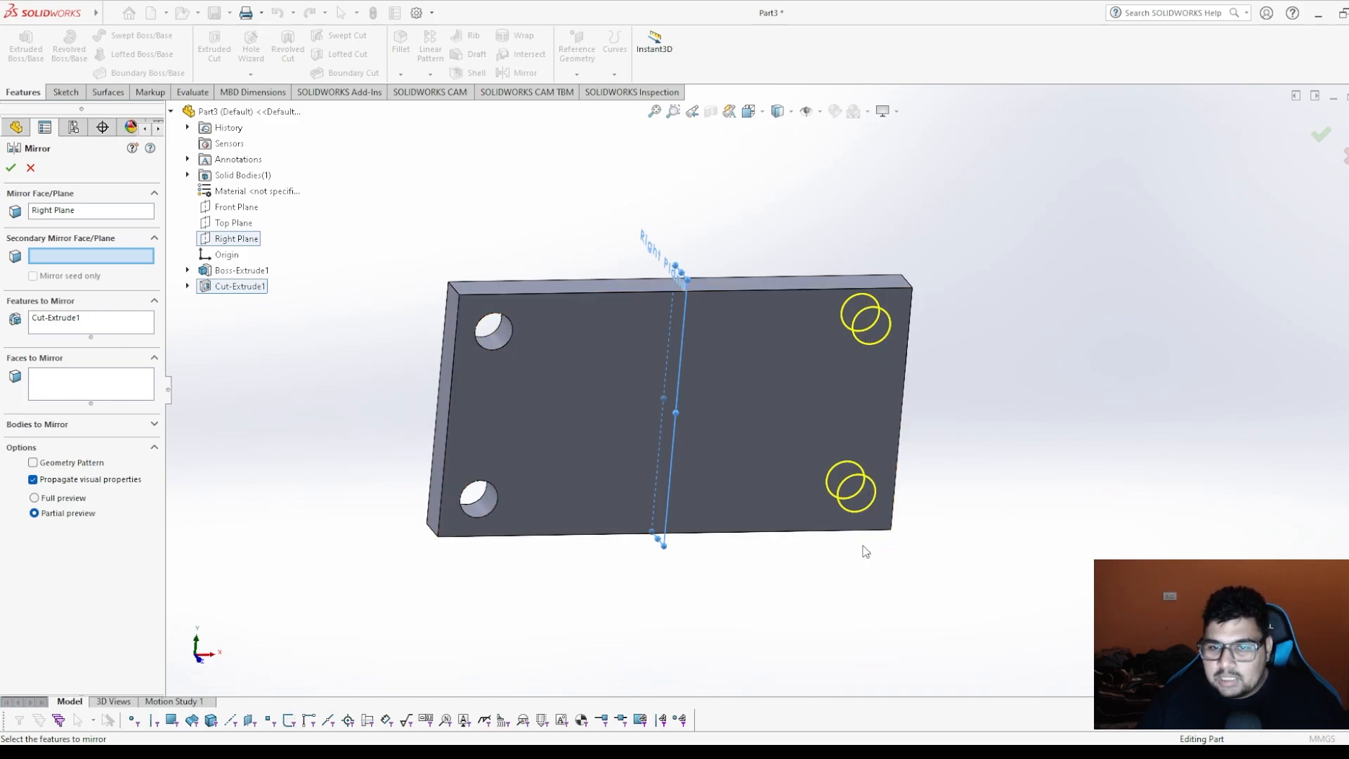
pyautogui.click(13, 171)
pyautogui.moveTo(773, 421); pyautogui.dragTo(717, 394, button='middle')
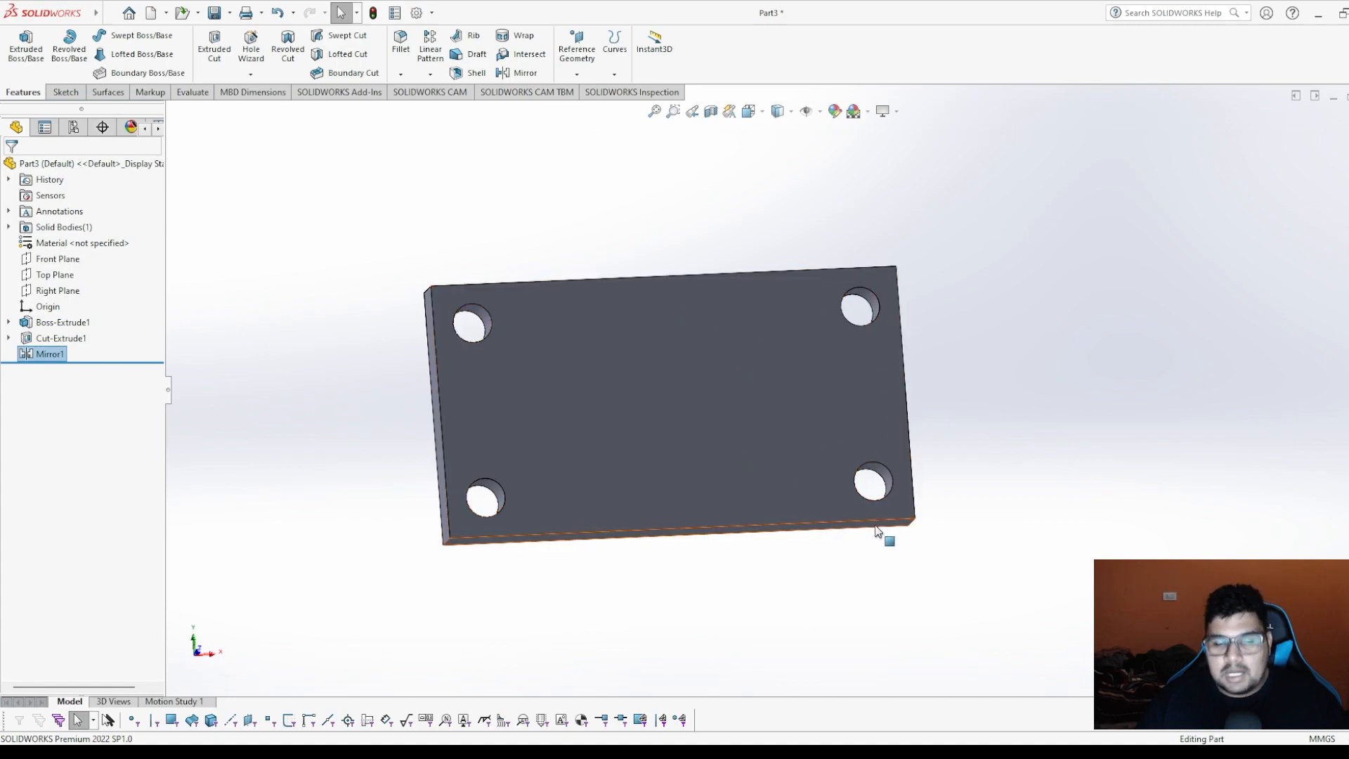
pyautogui.moveTo(1017, 271); pyautogui.dragTo(1027, 301, button='middle')
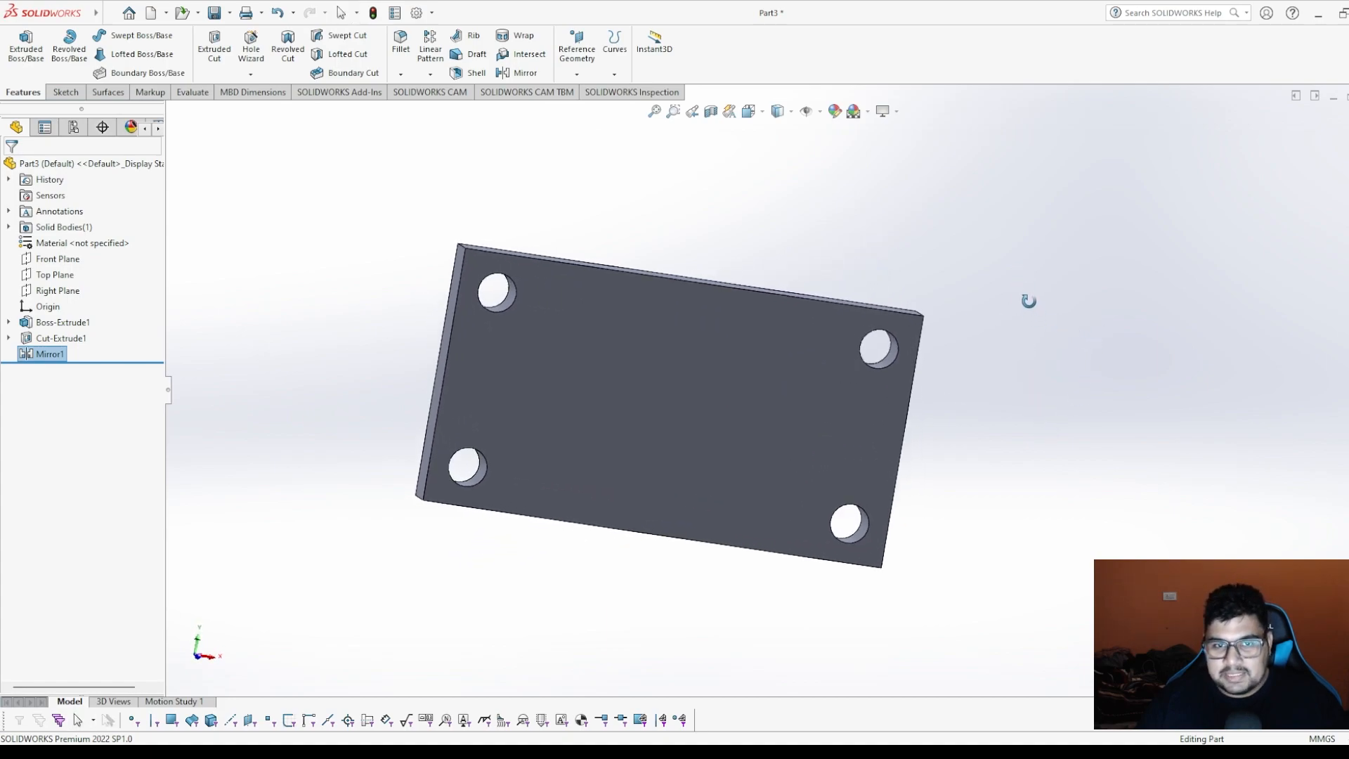
pyautogui.scroll(2, 352, 399)
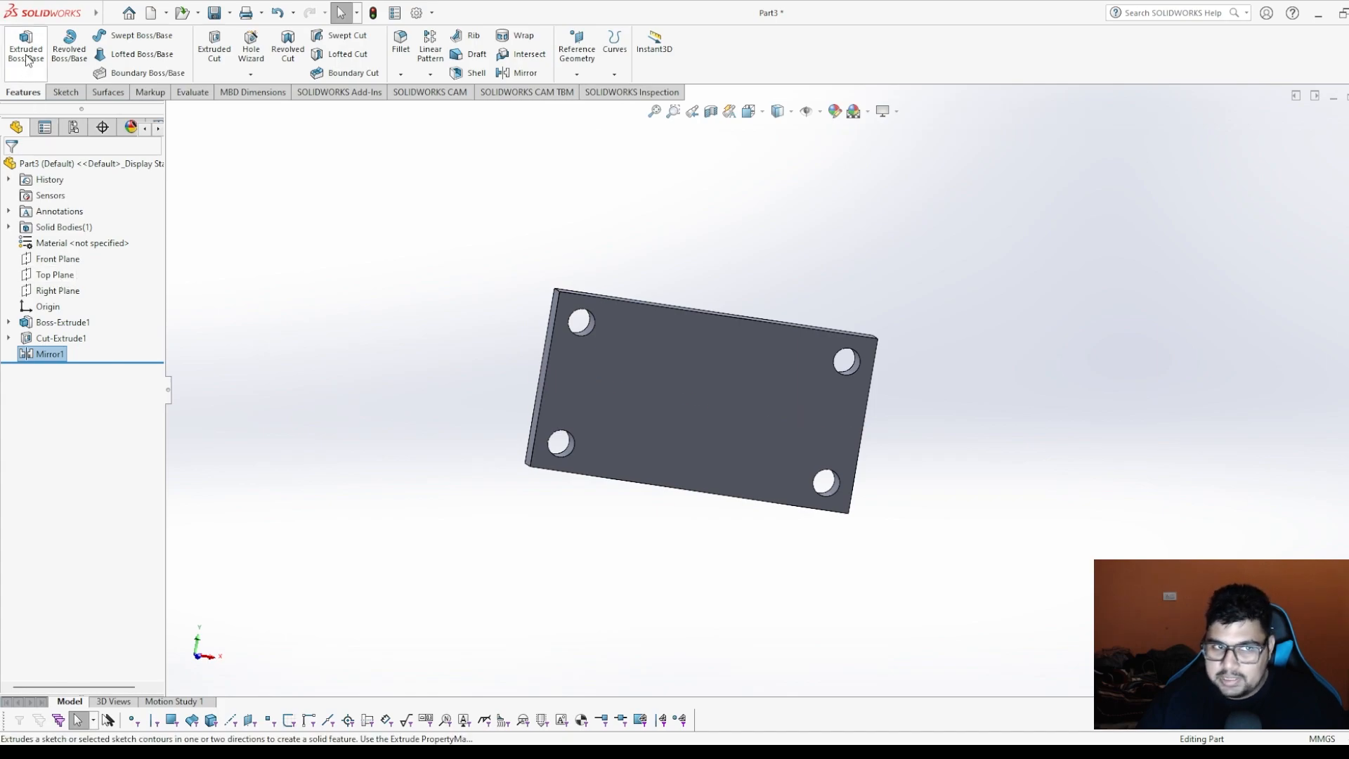
pyautogui.click(403, 178)
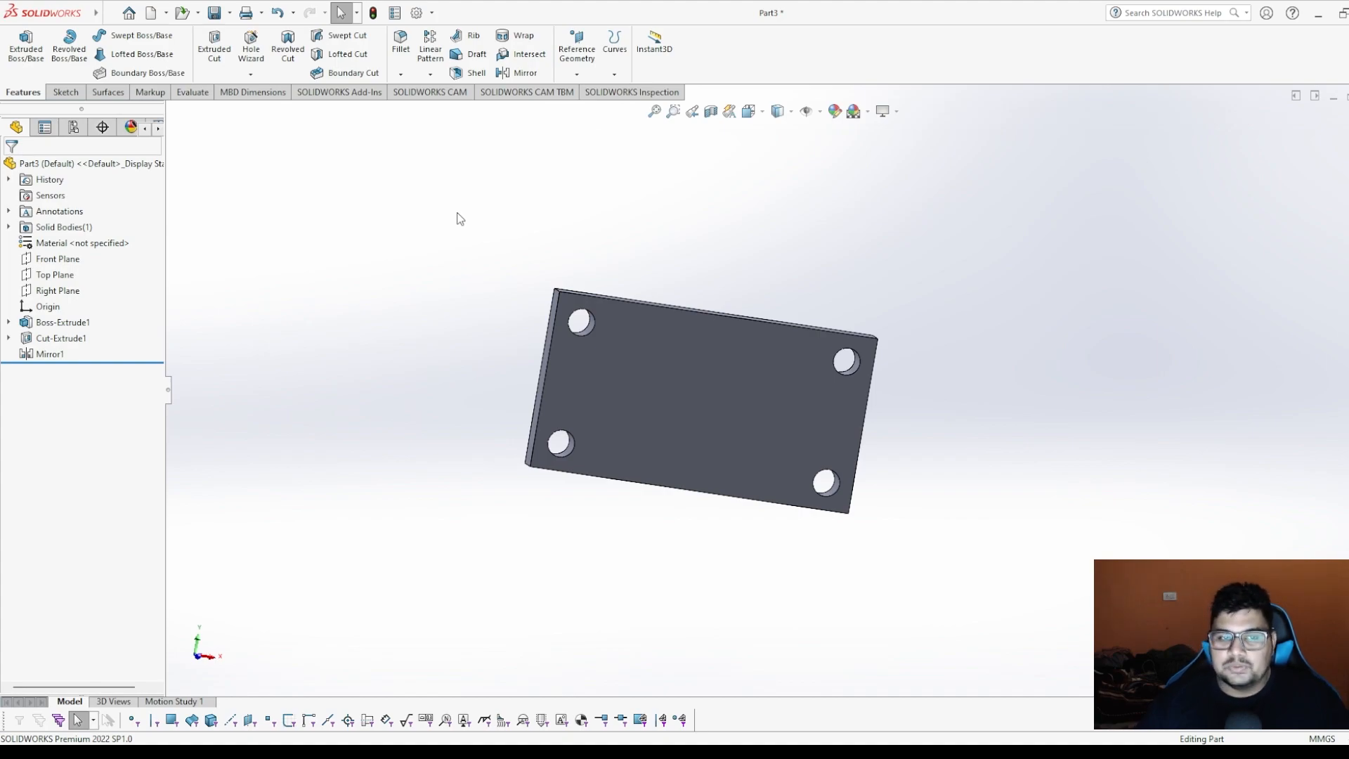
# Start a sketch on the plate's long narrow side face, viewed straight on.
pyautogui.moveTo(821, 456); pyautogui.dragTo(888, 286, button='middle')
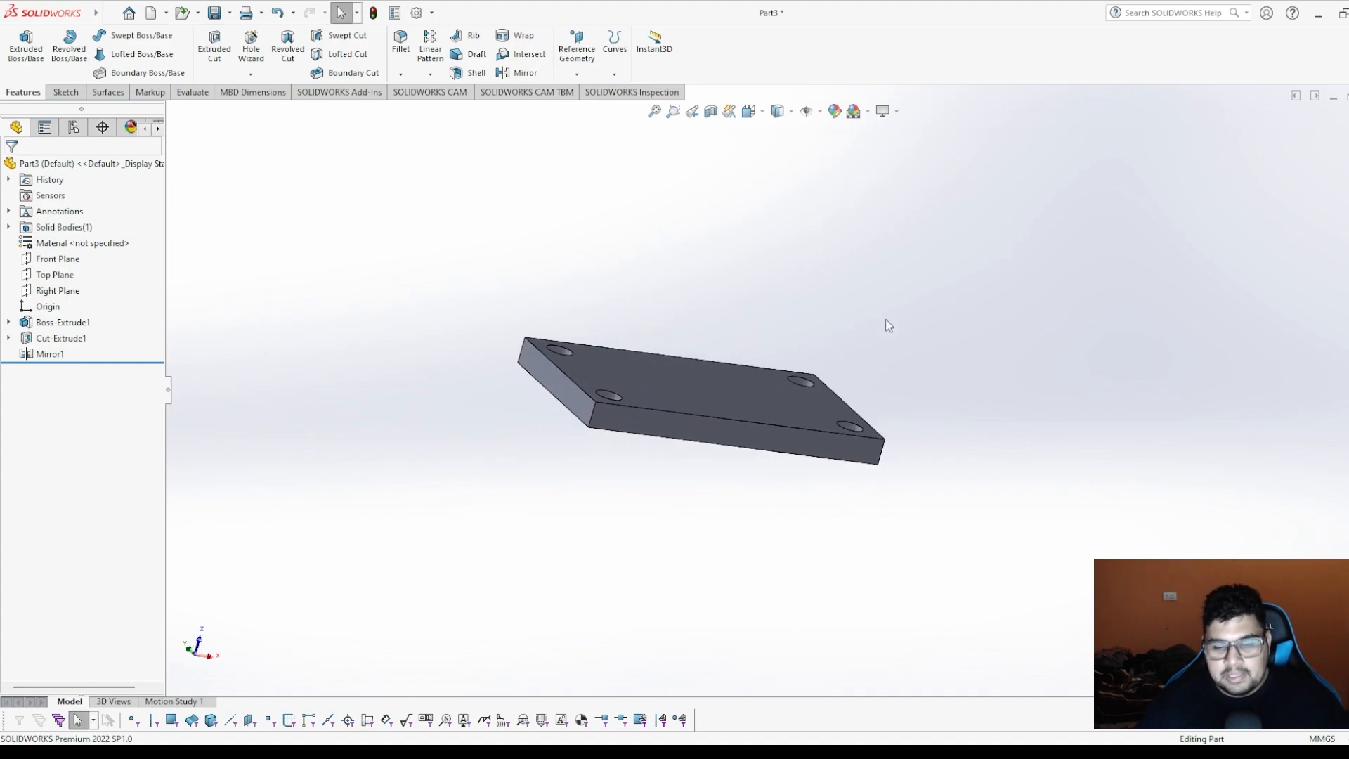
pyautogui.click(702, 424)
pyautogui.click(990, 267)
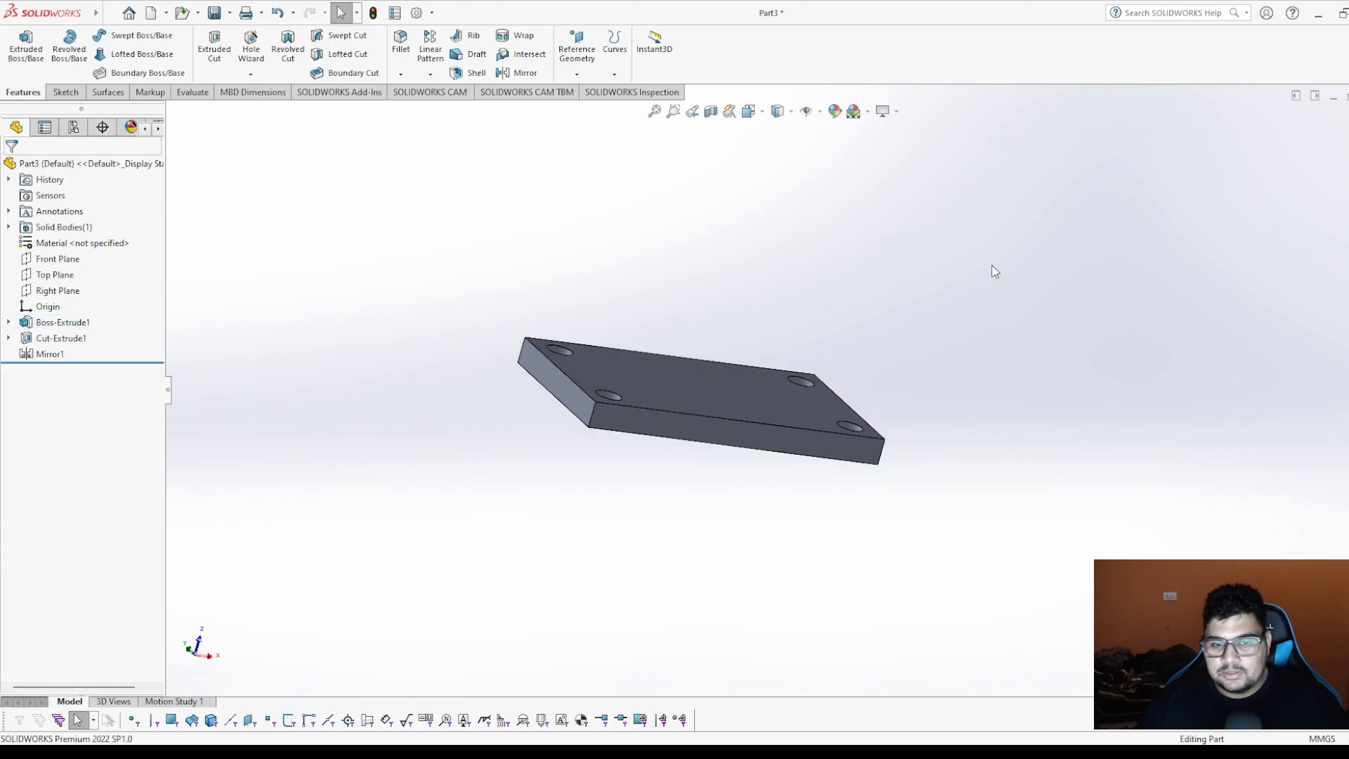
pyautogui.click(741, 428)
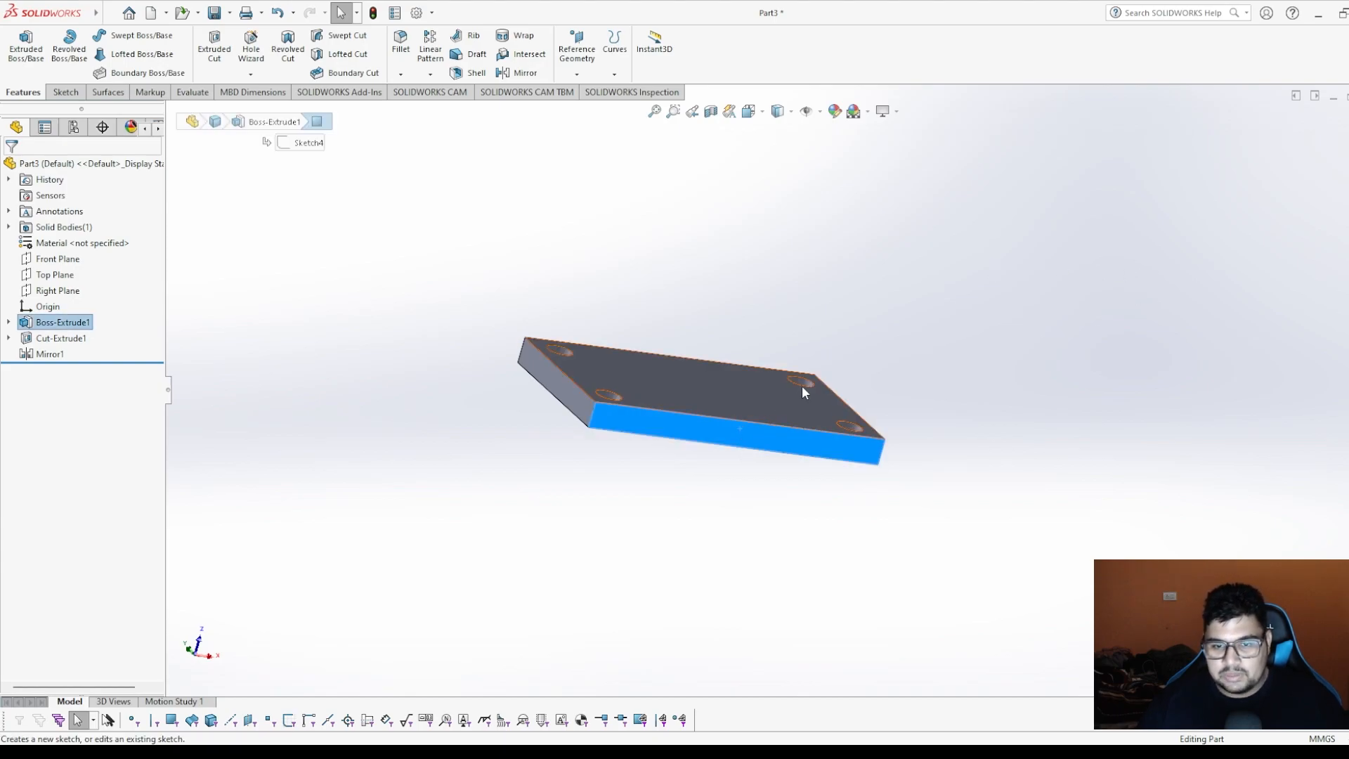
pyautogui.hotkey('ctrl', '8')
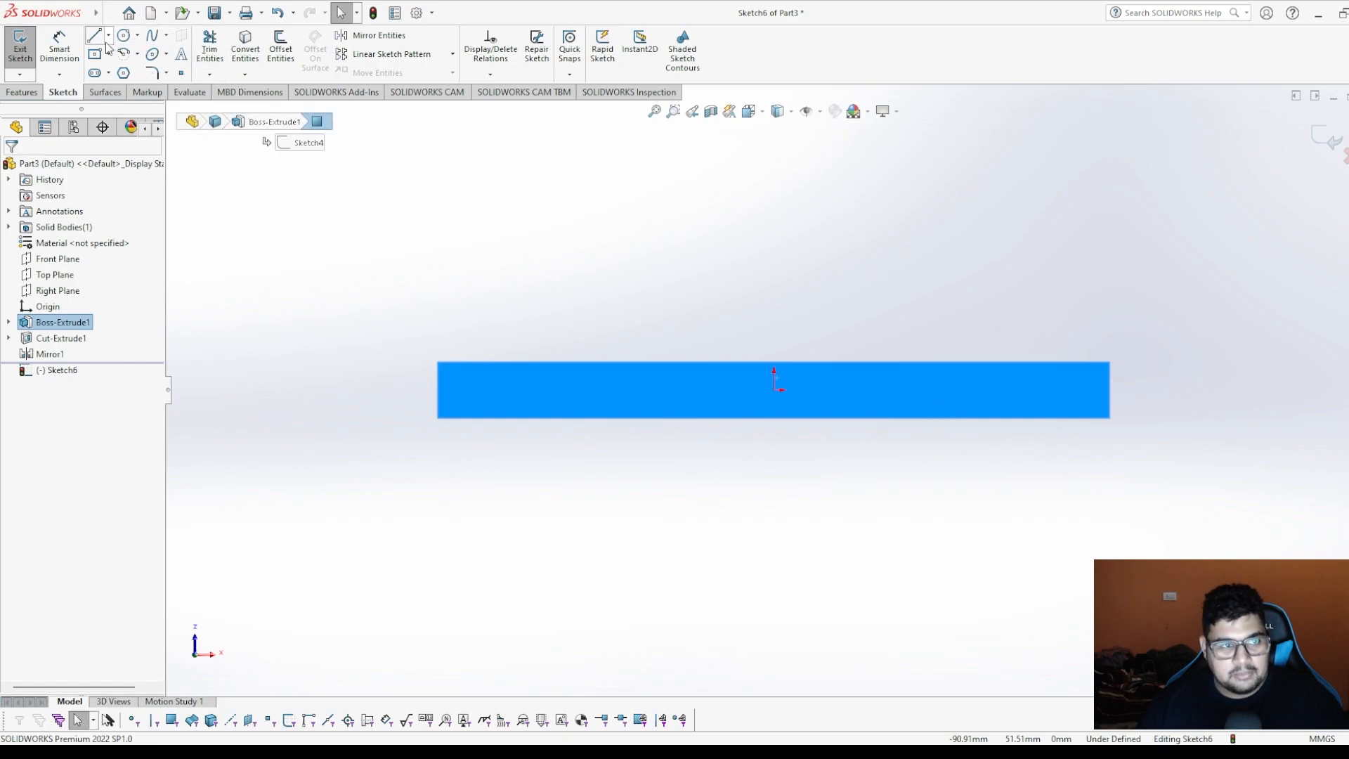
# Draw a vertical construction centerline through the origin across the plate's side face.
pyautogui.click(108, 40)
pyautogui.click(113, 69)
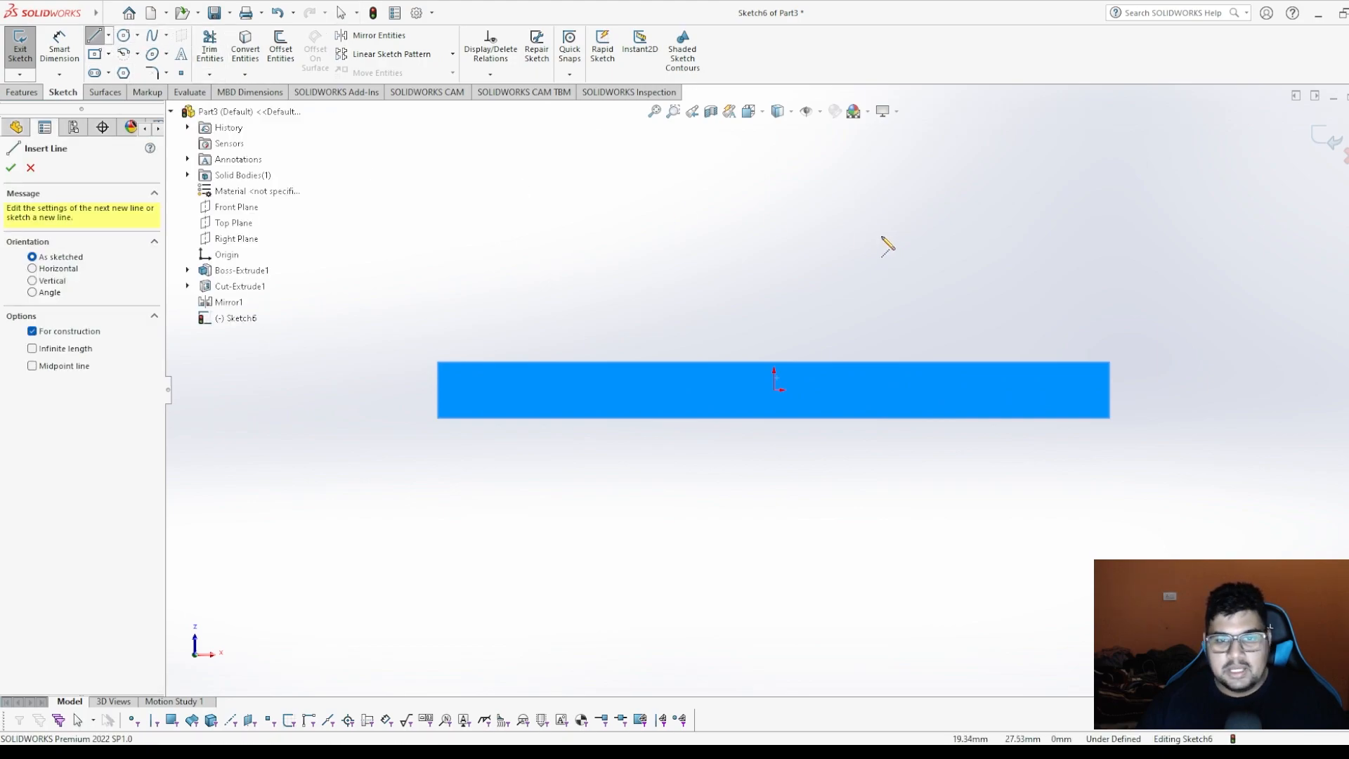
pyautogui.click(774, 217)
pyautogui.click(774, 560)
pyautogui.press('Escape')
# Sketch a closed trapezoid below the face's upper edge, spanning the centerline and about 57 mm wide along that edge.
pyautogui.scroll(-4, 772, 393)
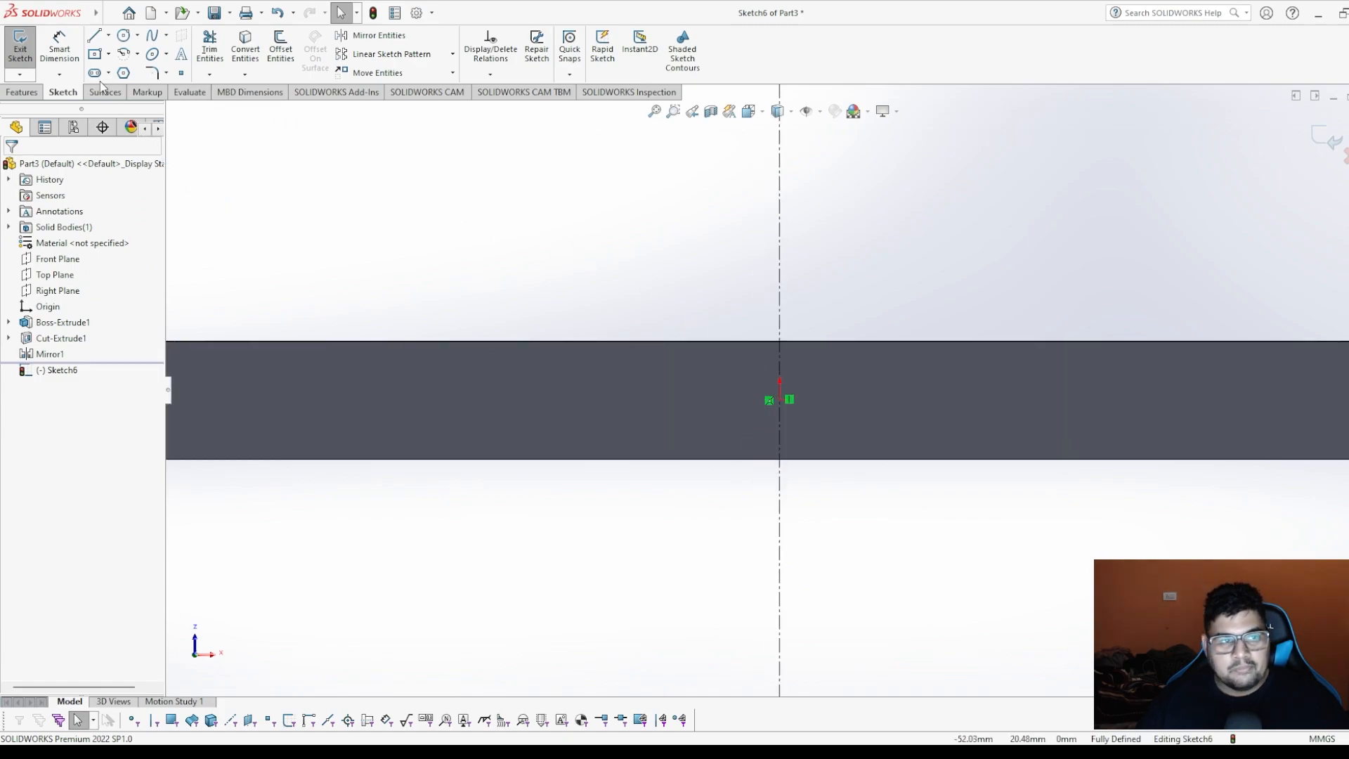
pyautogui.click(101, 35)
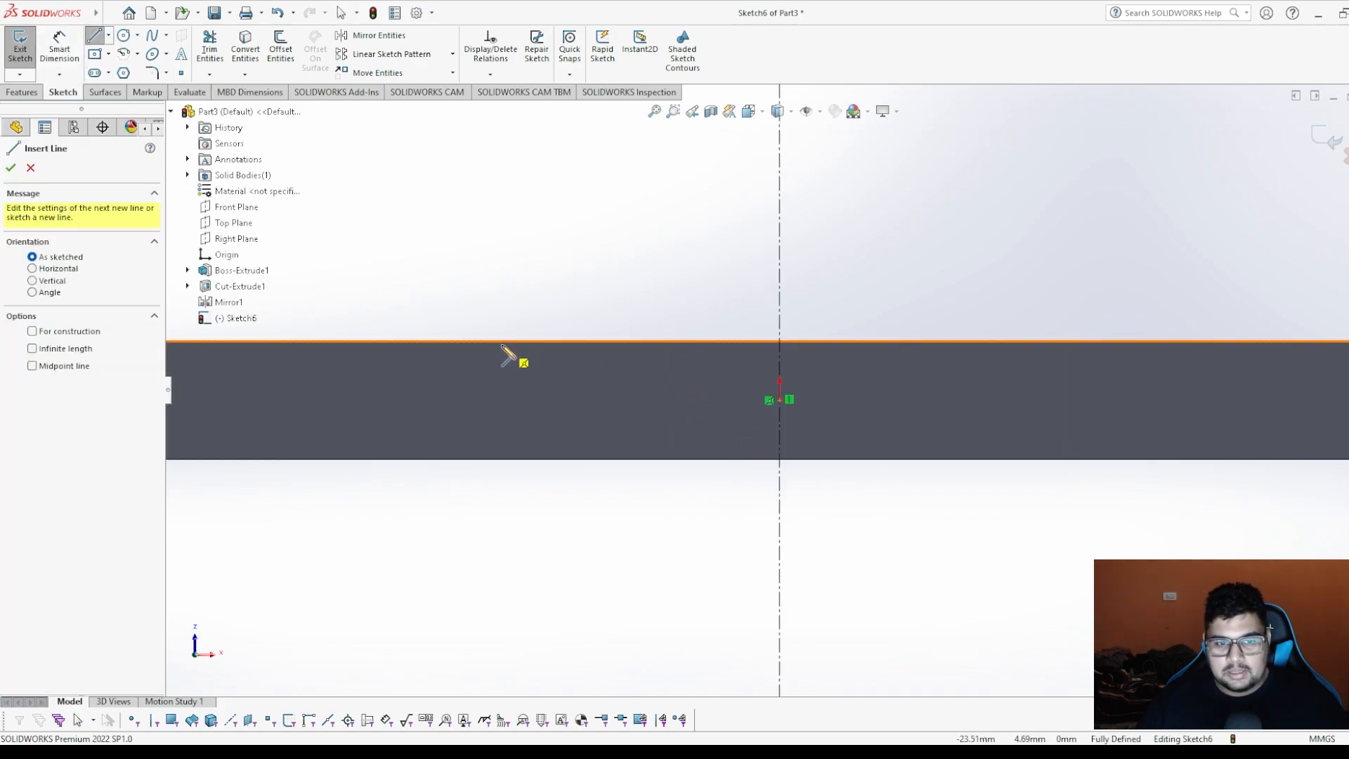
pyautogui.click(464, 341)
pyautogui.click(490, 376)
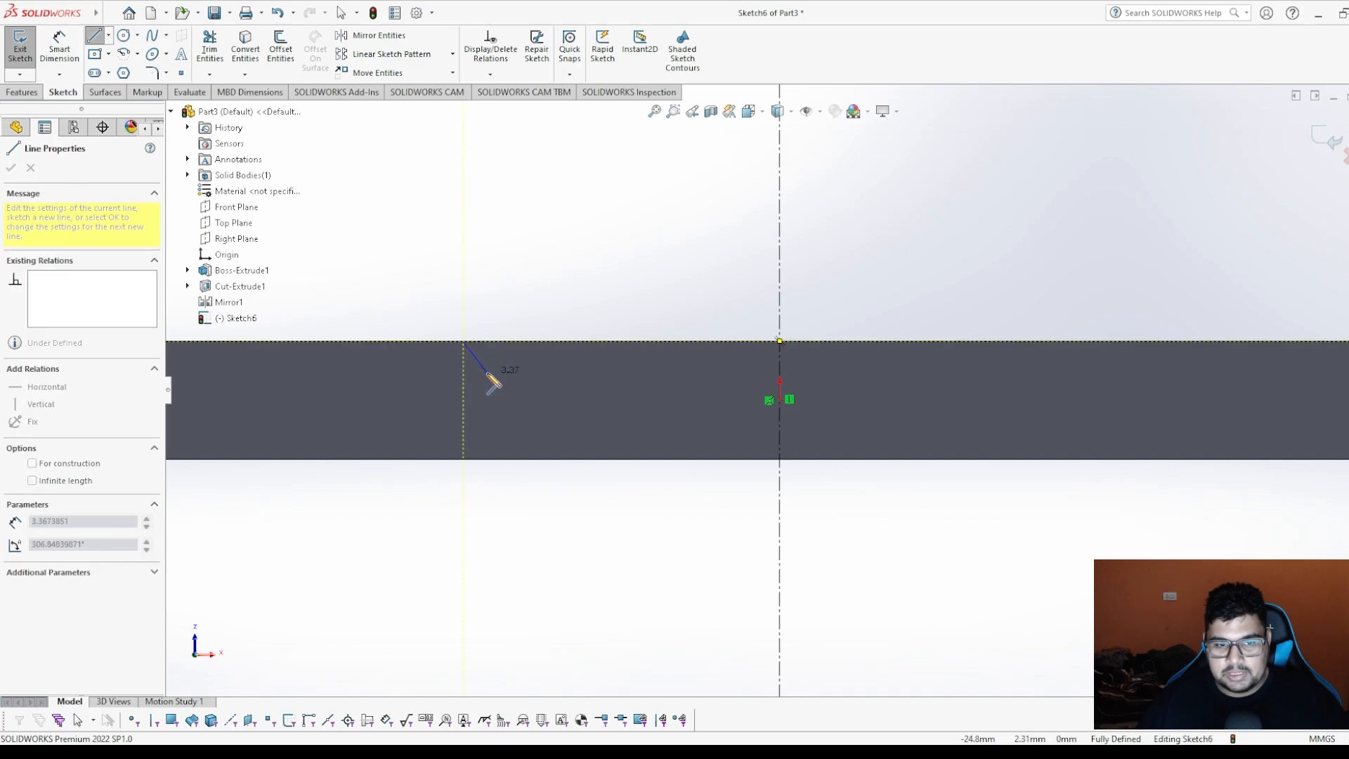
pyautogui.click(1117, 376)
pyautogui.click(1138, 341)
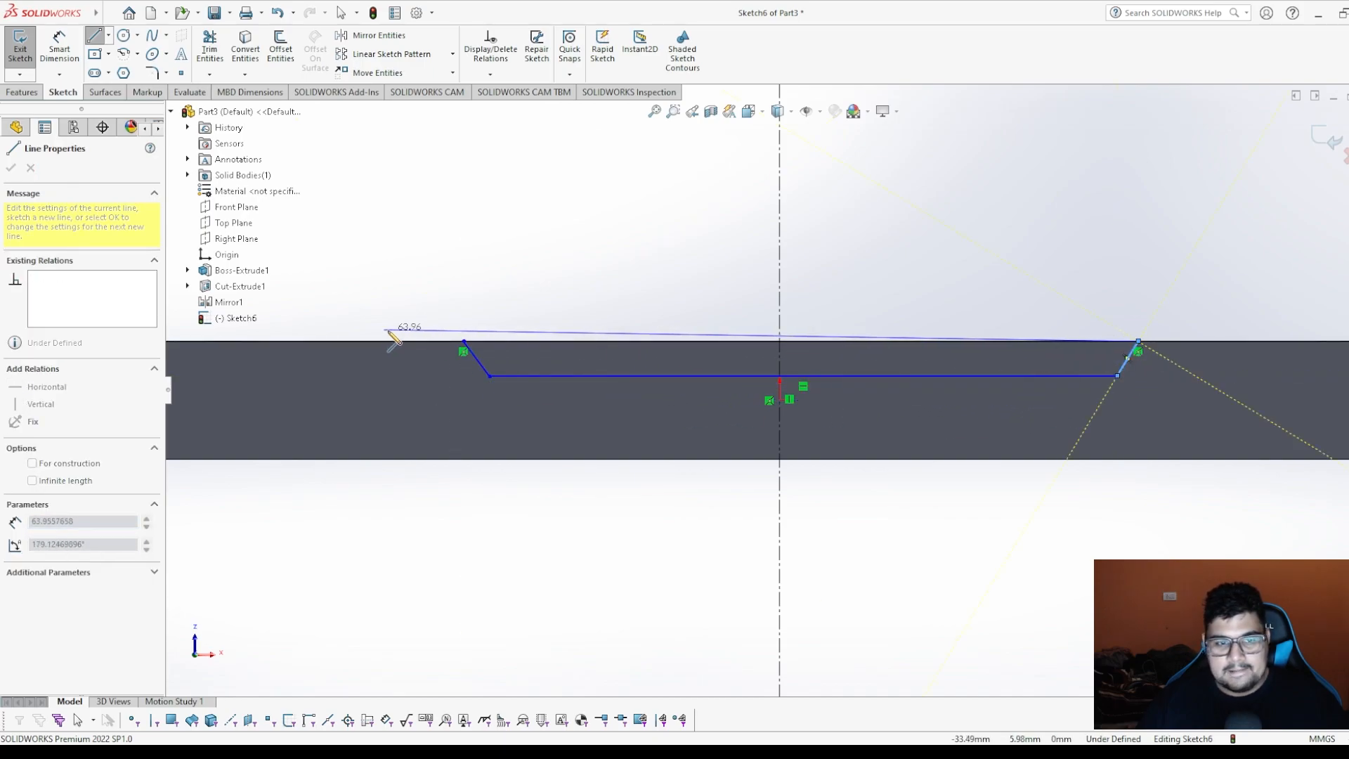
pyautogui.click(464, 341)
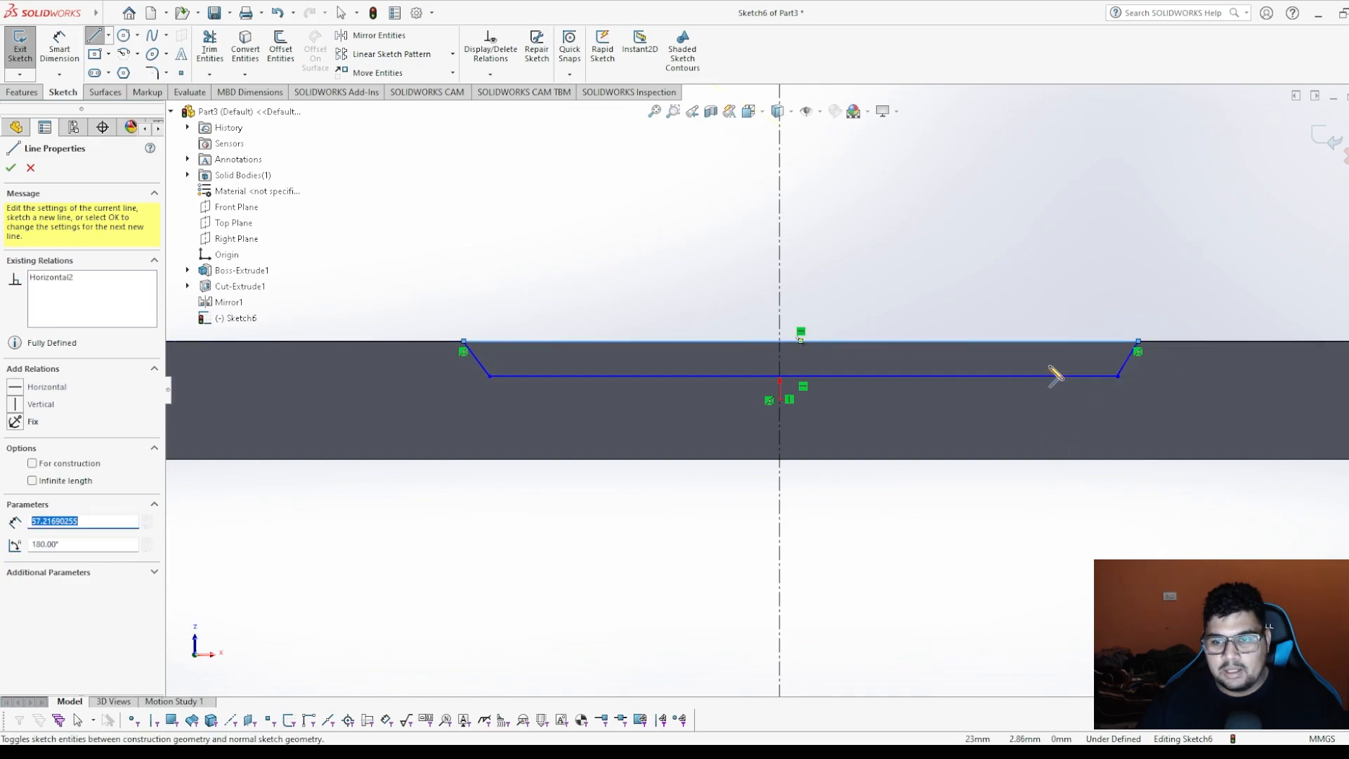
pyautogui.press('Escape')
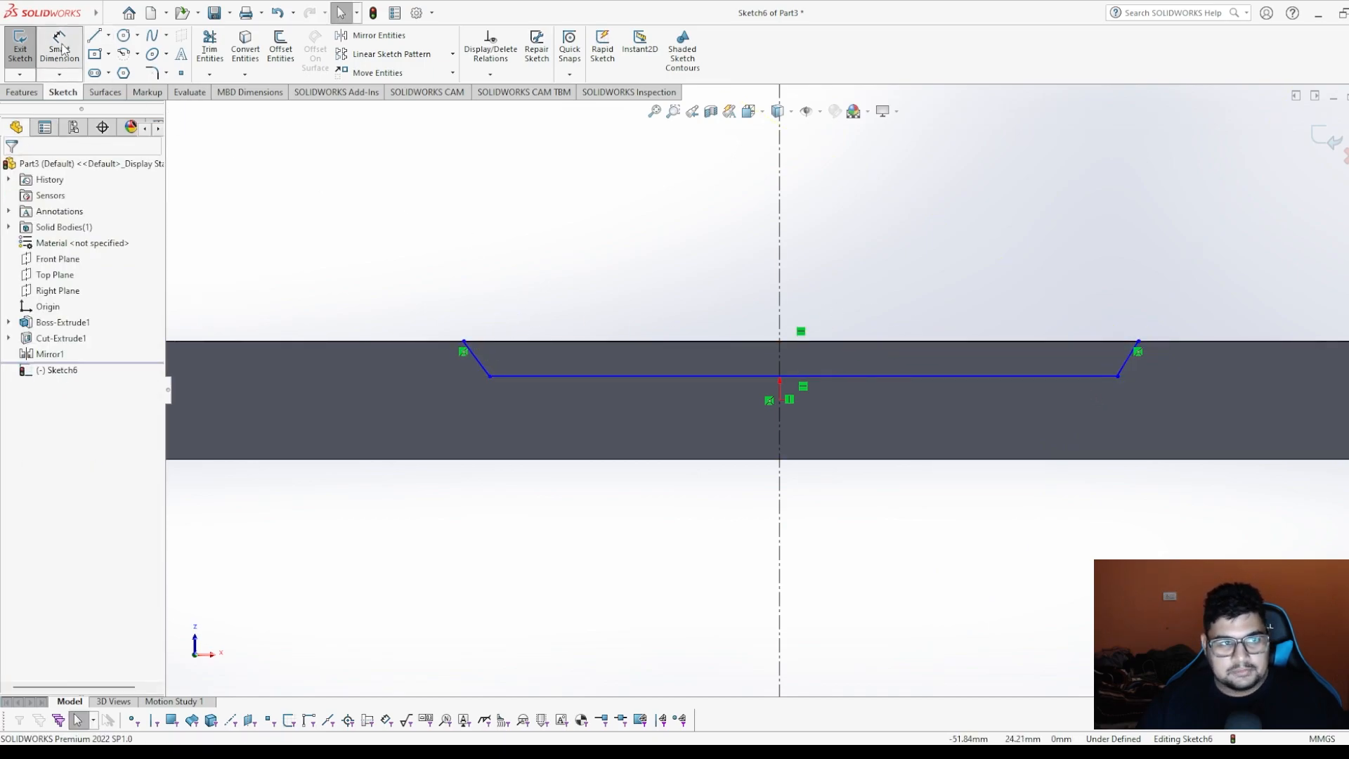
# Dimension the trapezoid's upper width to 50 mm and its upper-left corner 25 mm from the centerline.
pyautogui.click(60, 45)
pyautogui.click(1138, 341)
pyautogui.click(1138, 341)
pyautogui.click(1065, 239)
pyautogui.write('50')
pyautogui.press('Return')
pyautogui.click(463, 341)
pyautogui.click(779, 320)
pyautogui.click(702, 292)
pyautogui.write('25')
pyautogui.press('Return')
# Dimension the trapezoid's lower line to 44 mm and its left end 22 mm from the centerline.
pyautogui.click(555, 376)
pyautogui.press('Escape')
pyautogui.click(557, 377)
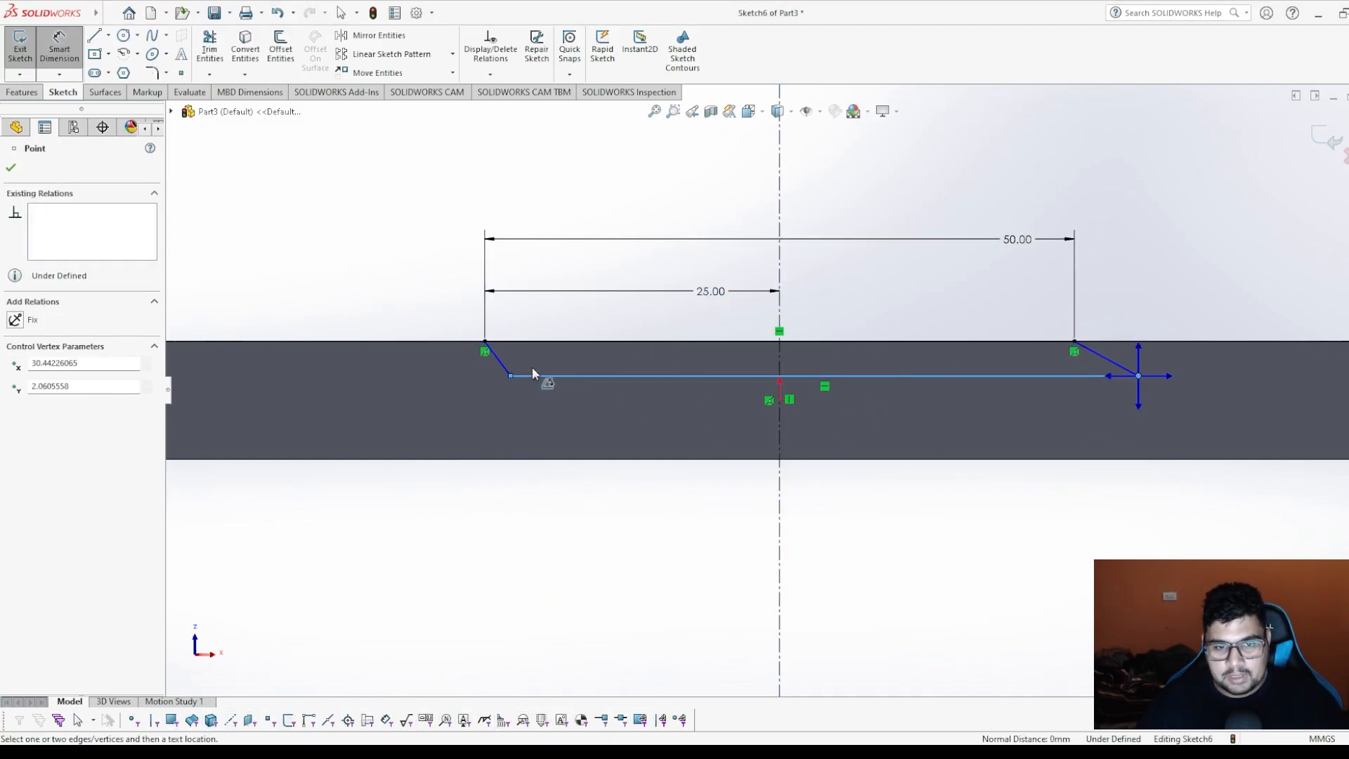
pyautogui.click(603, 515)
pyautogui.write('44')
pyautogui.press('Return')
pyautogui.click(511, 376)
pyautogui.click(779, 414)
pyautogui.click(685, 417)
pyautogui.write('22')
pyautogui.press('Return')
pyautogui.click(11, 167)
pyautogui.press('Escape')
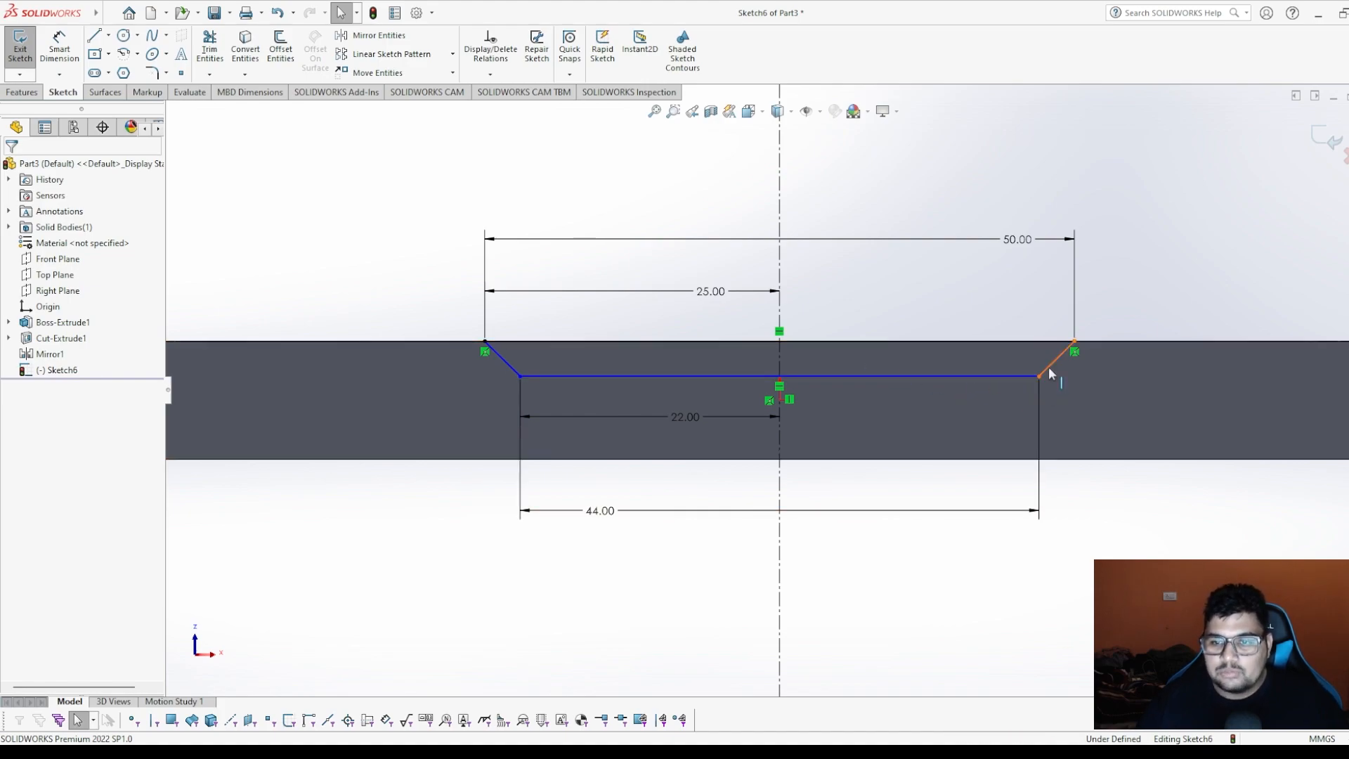
# Dimension the trapezoid's depth between its upper and lower lines to 3 mm.
pyautogui.moveTo(1039, 377)
pyautogui.mouseDown()
pyautogui.moveTo(1061, 383)
pyautogui.moveTo(1054, 364)
pyautogui.moveTo(1051, 400)
pyautogui.moveTo(1059, 384)
pyautogui.mouseUp()
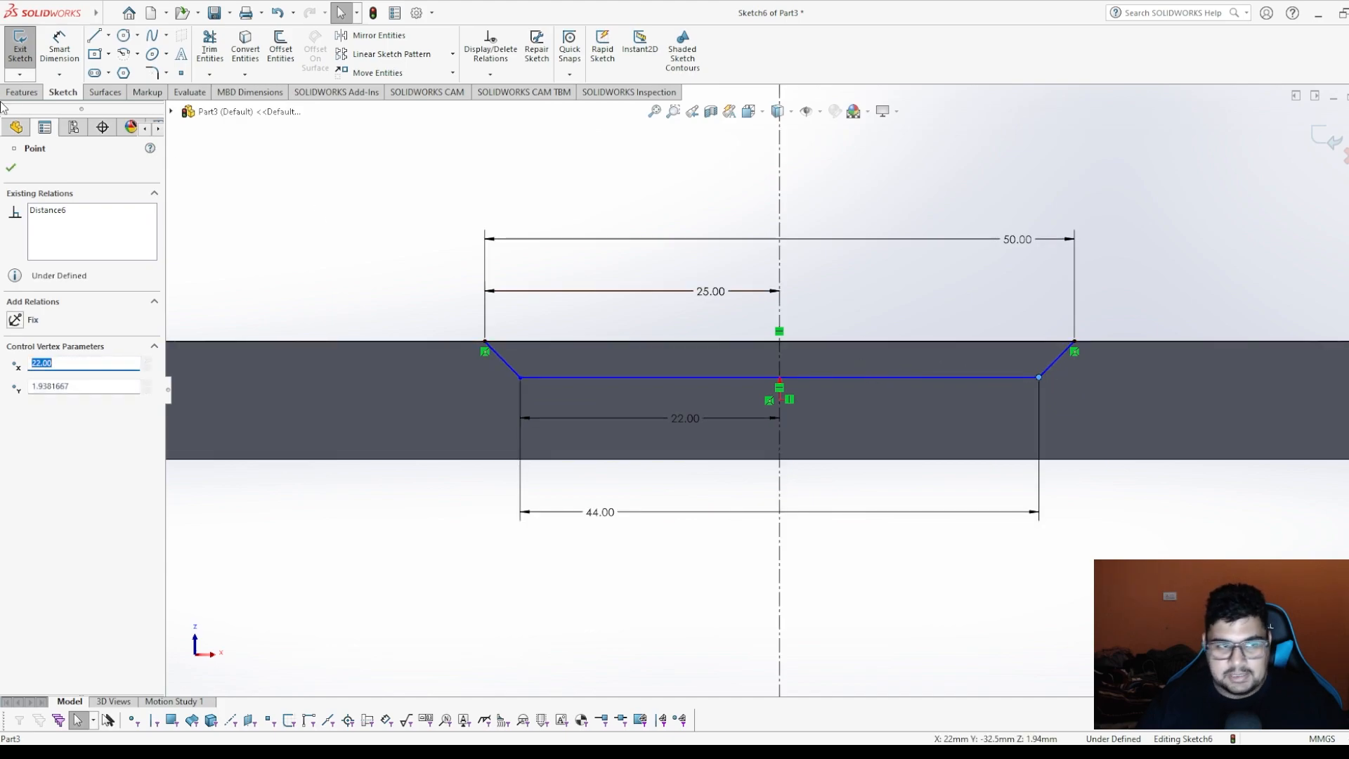
pyautogui.click(12, 167)
pyautogui.click(59, 46)
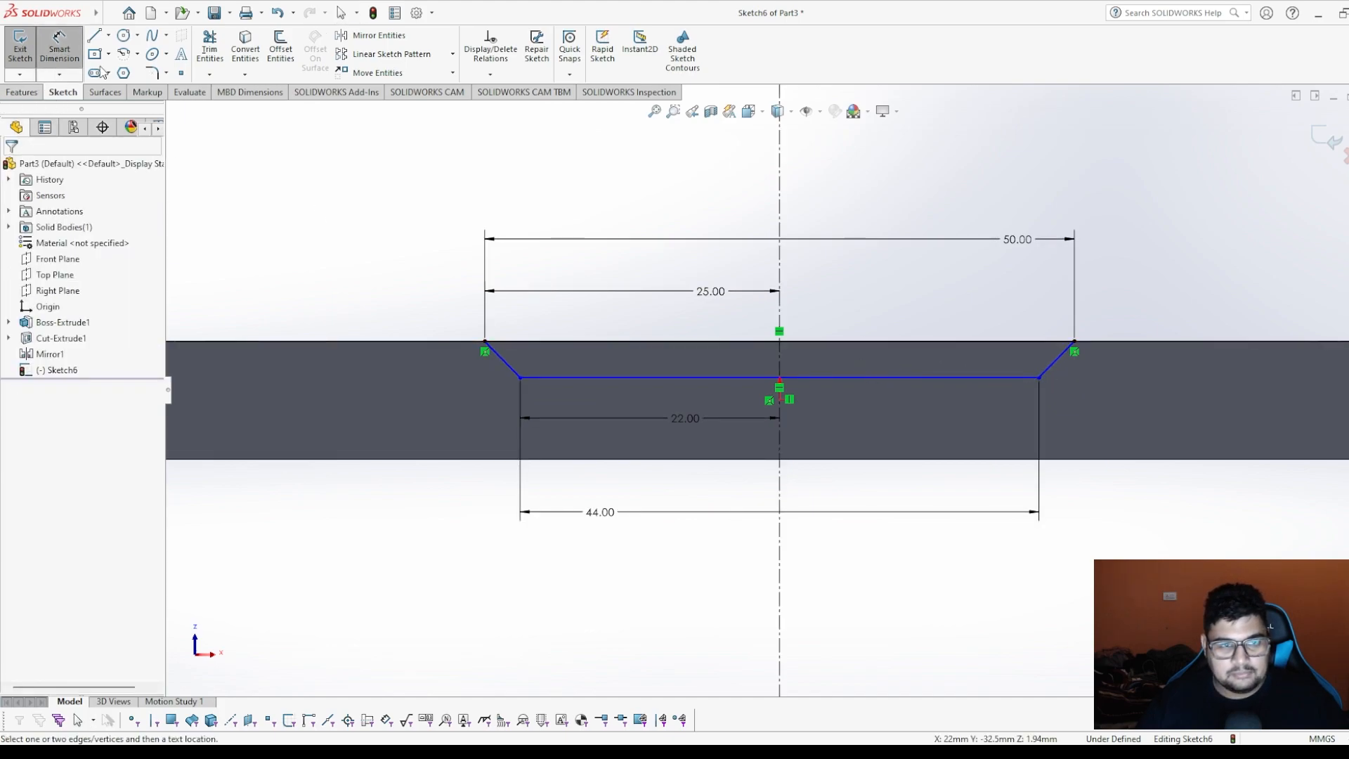
pyautogui.click(899, 342)
pyautogui.click(910, 377)
pyautogui.click(1142, 364)
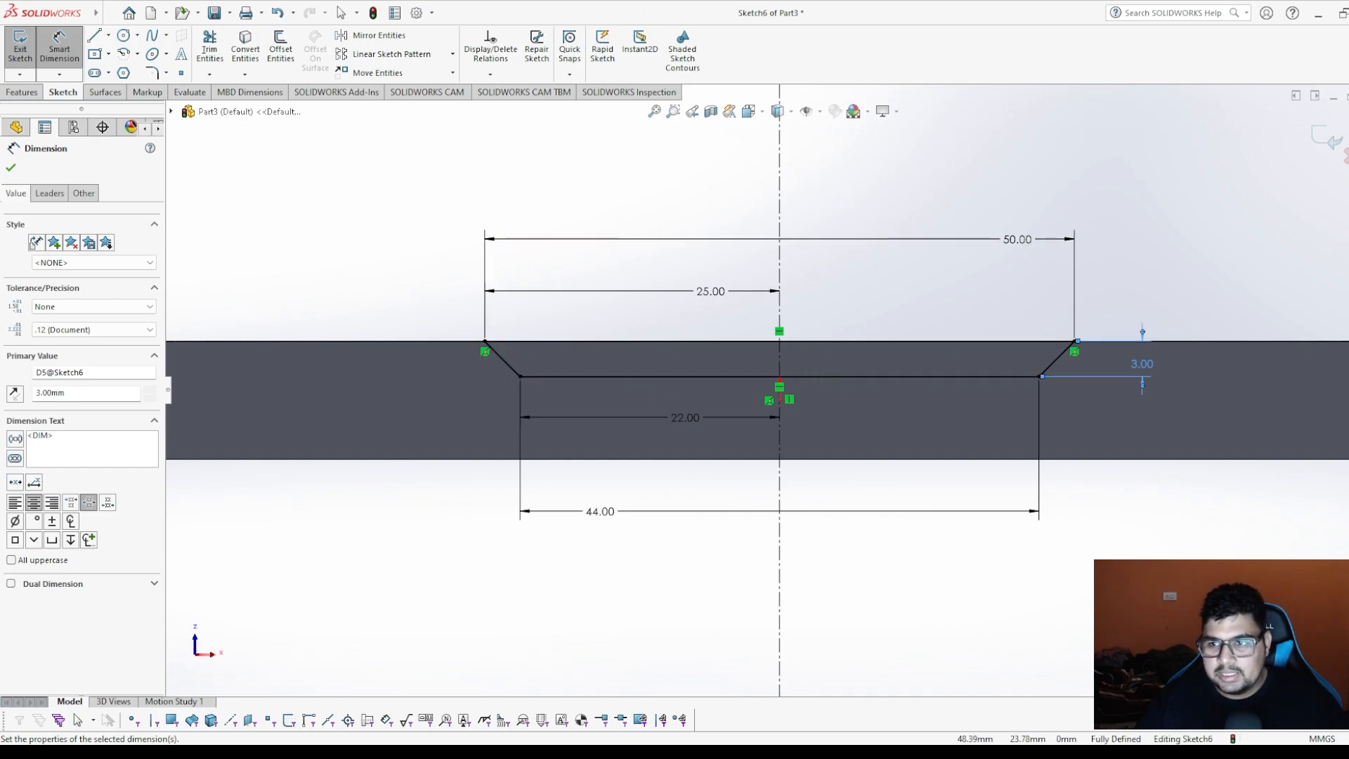
# Exit the sketch and cut the trapezoid through the plate with an Extruded Cut using the Up To Next end condition.
pyautogui.click(1327, 137)
pyautogui.moveTo(415, 195); pyautogui.dragTo(448, 288, button='middle')
pyautogui.scroll(4, 449, 290)
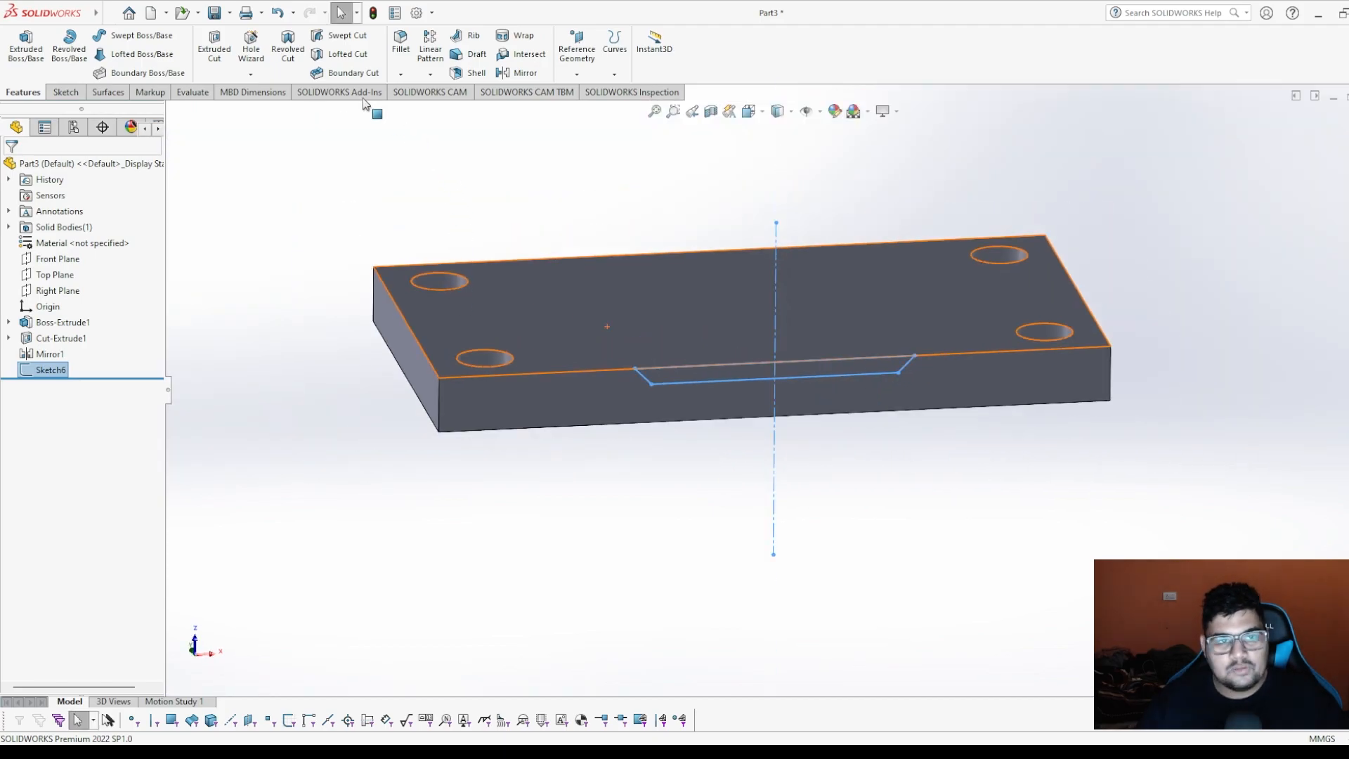
pyautogui.click(223, 55)
pyautogui.moveTo(283, 331); pyautogui.dragTo(397, 394, button='middle')
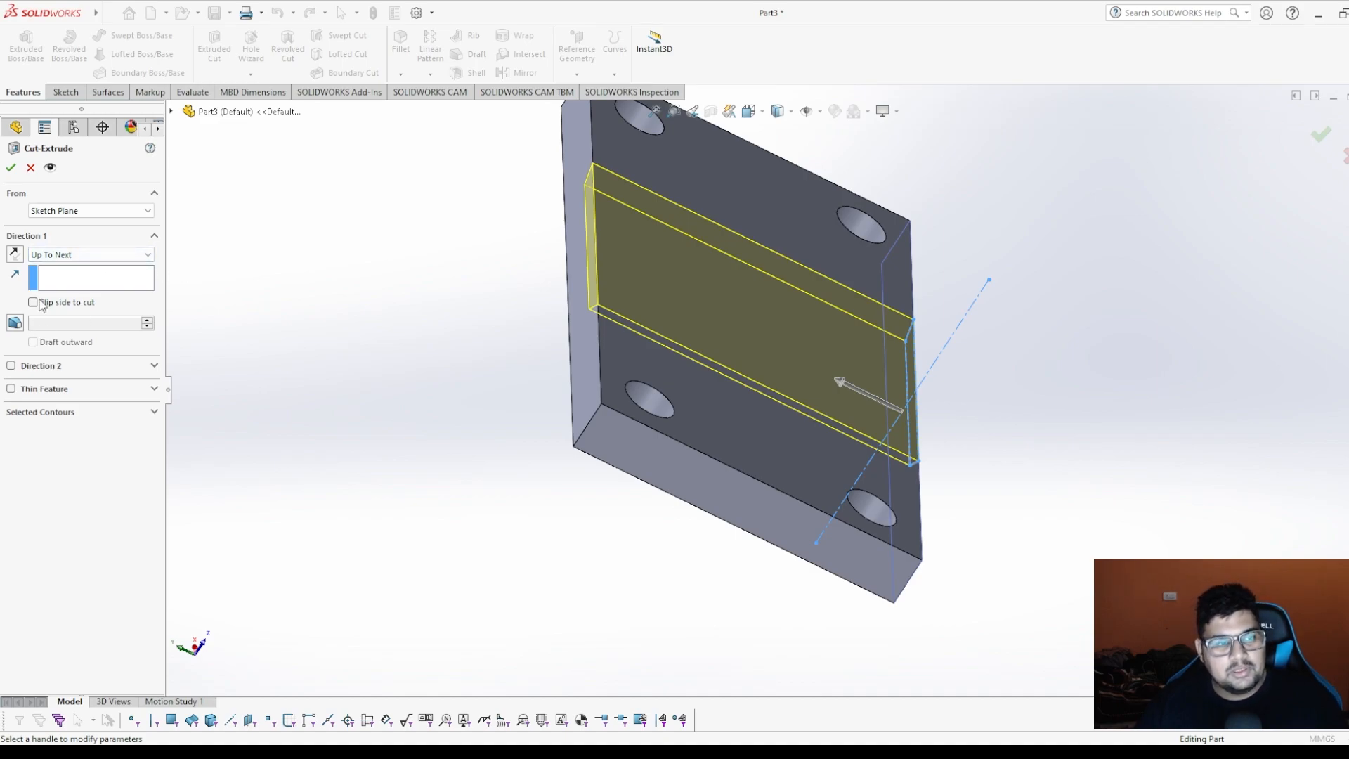
pyautogui.click(11, 168)
pyautogui.moveTo(933, 370); pyautogui.dragTo(1009, 434, button='middle')
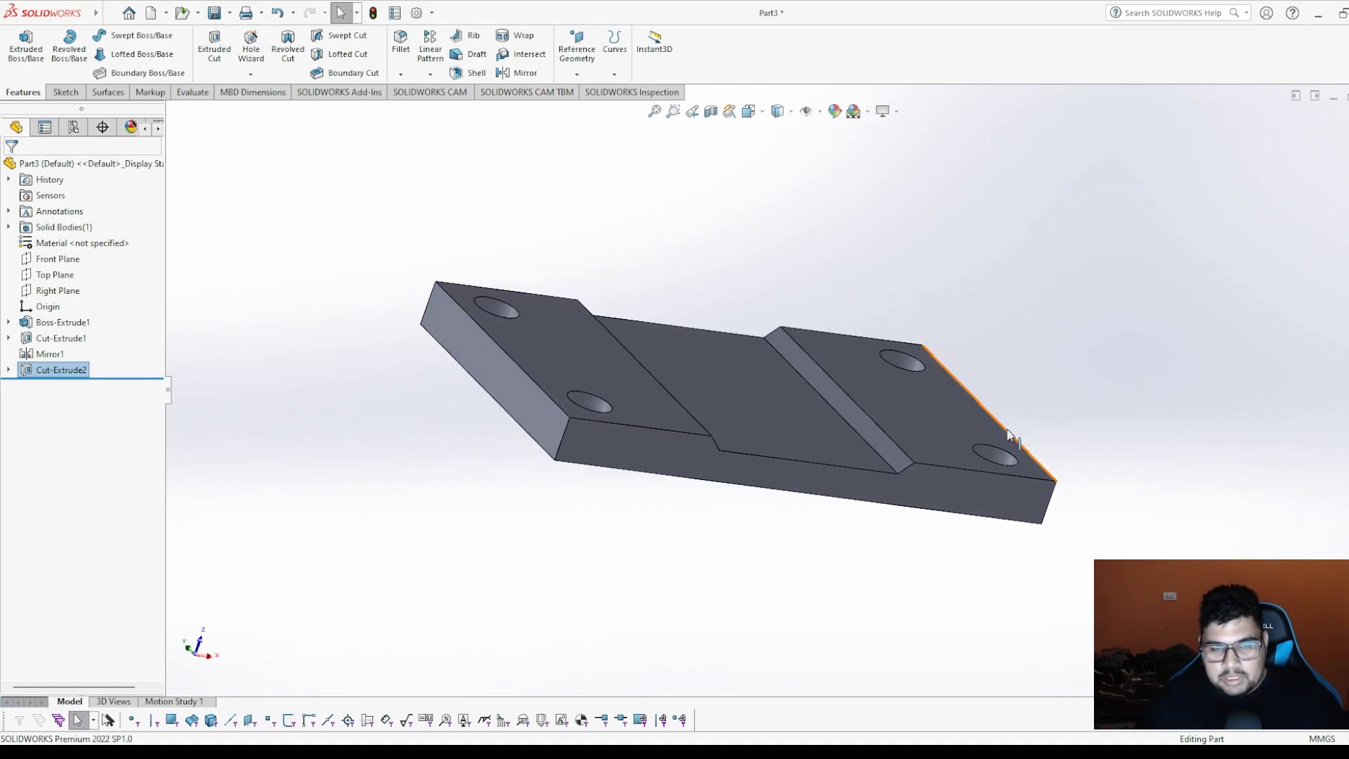
pyautogui.moveTo(715, 310); pyautogui.dragTo(650, 391, button='middle')
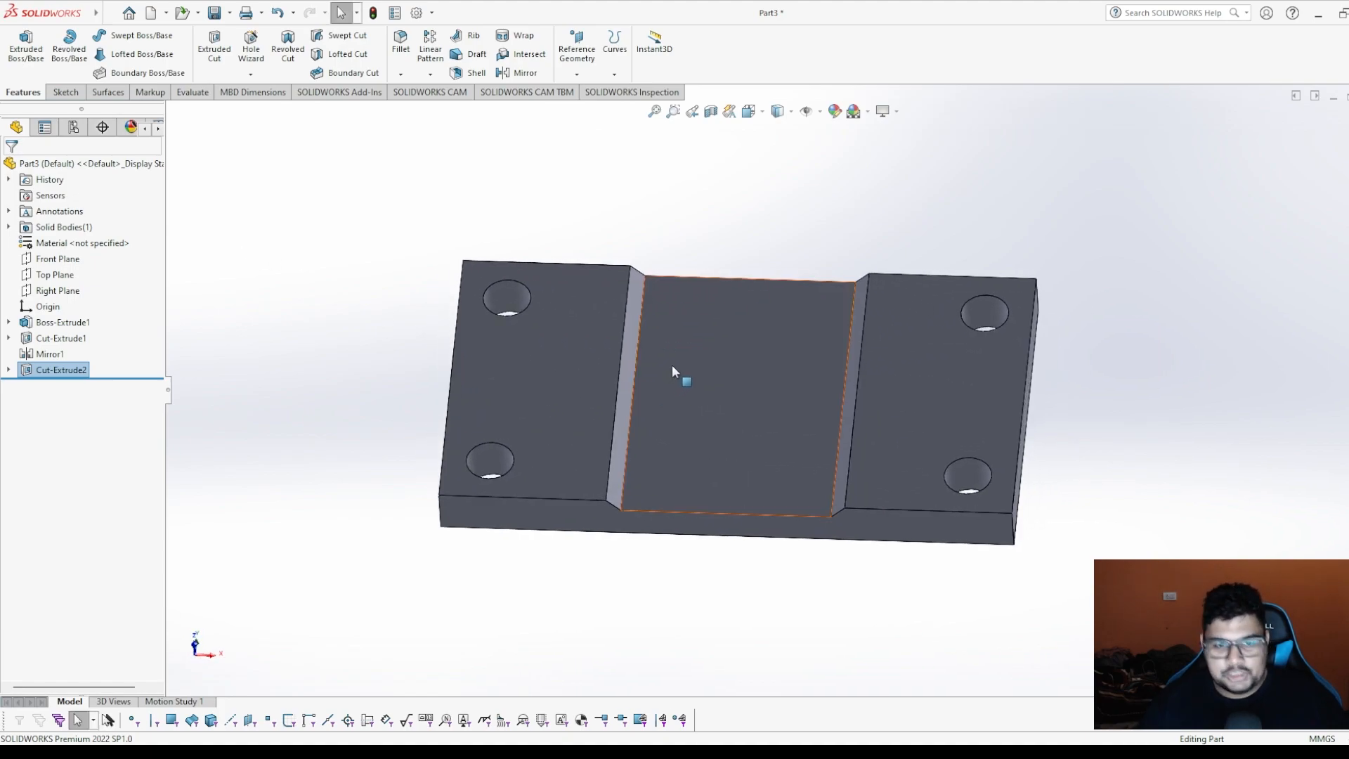
pyautogui.moveTo(711, 449); pyautogui.dragTo(694, 351, button='middle')
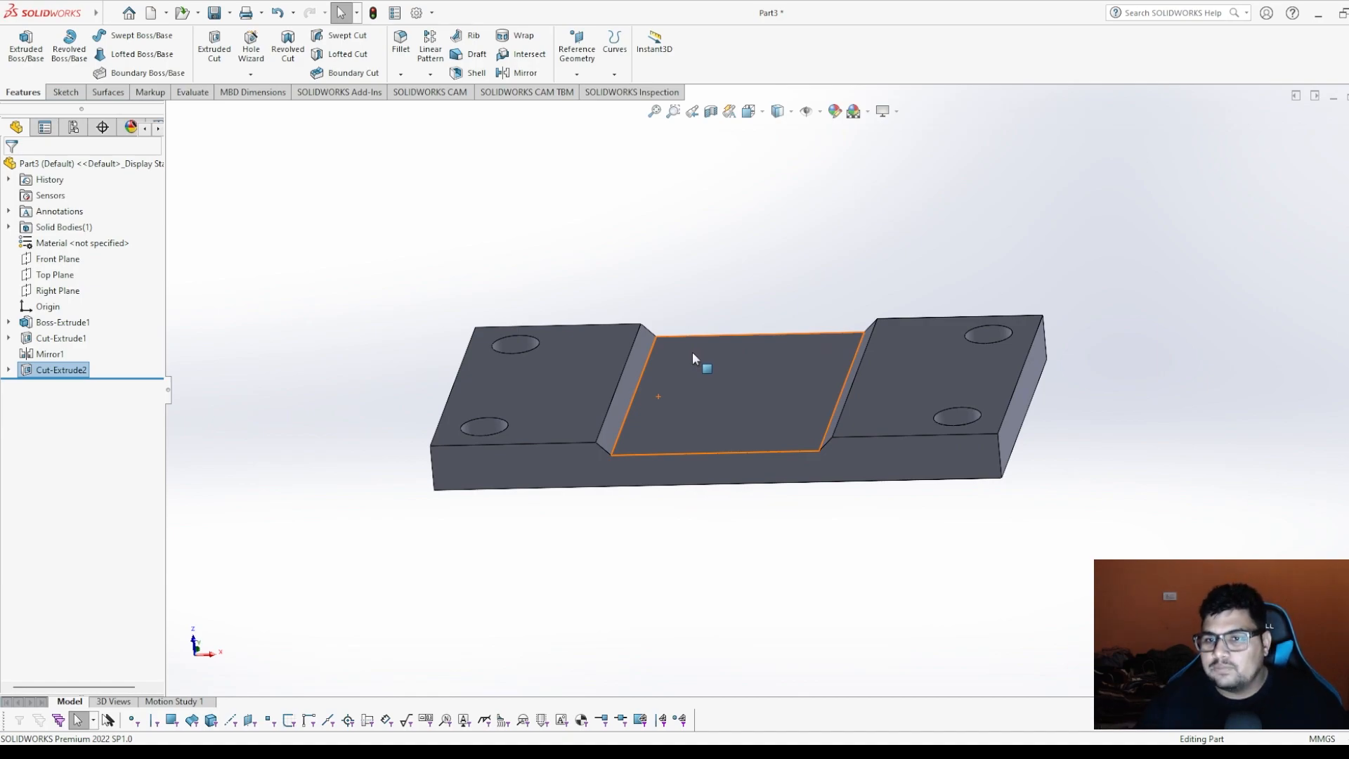
pyautogui.moveTo(614, 319); pyautogui.dragTo(660, 485, button='middle')
# Set up a Fillet on one vertical corner edge of the plate with a 5 mm symmetric radius.
pyautogui.click(399, 44)
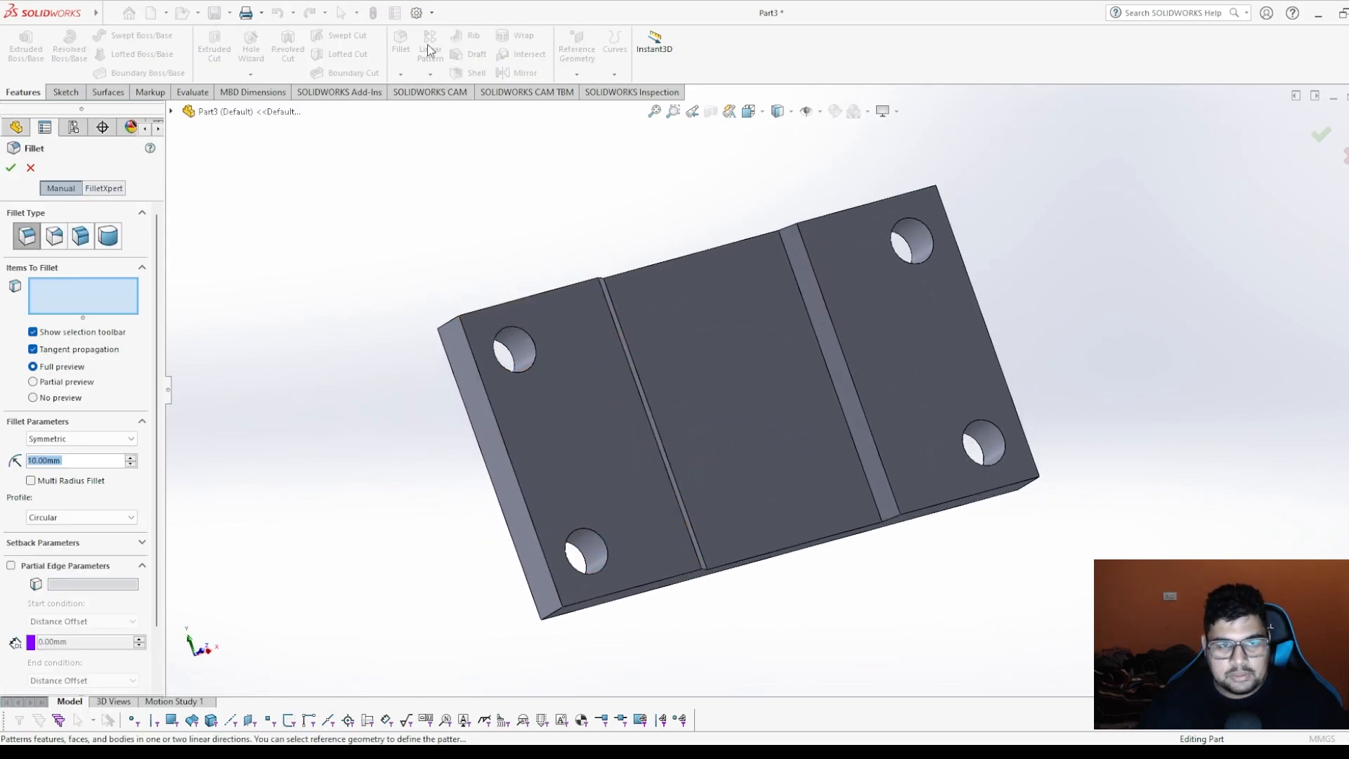
pyautogui.moveTo(279, 340); pyautogui.dragTo(505, 335, button='middle')
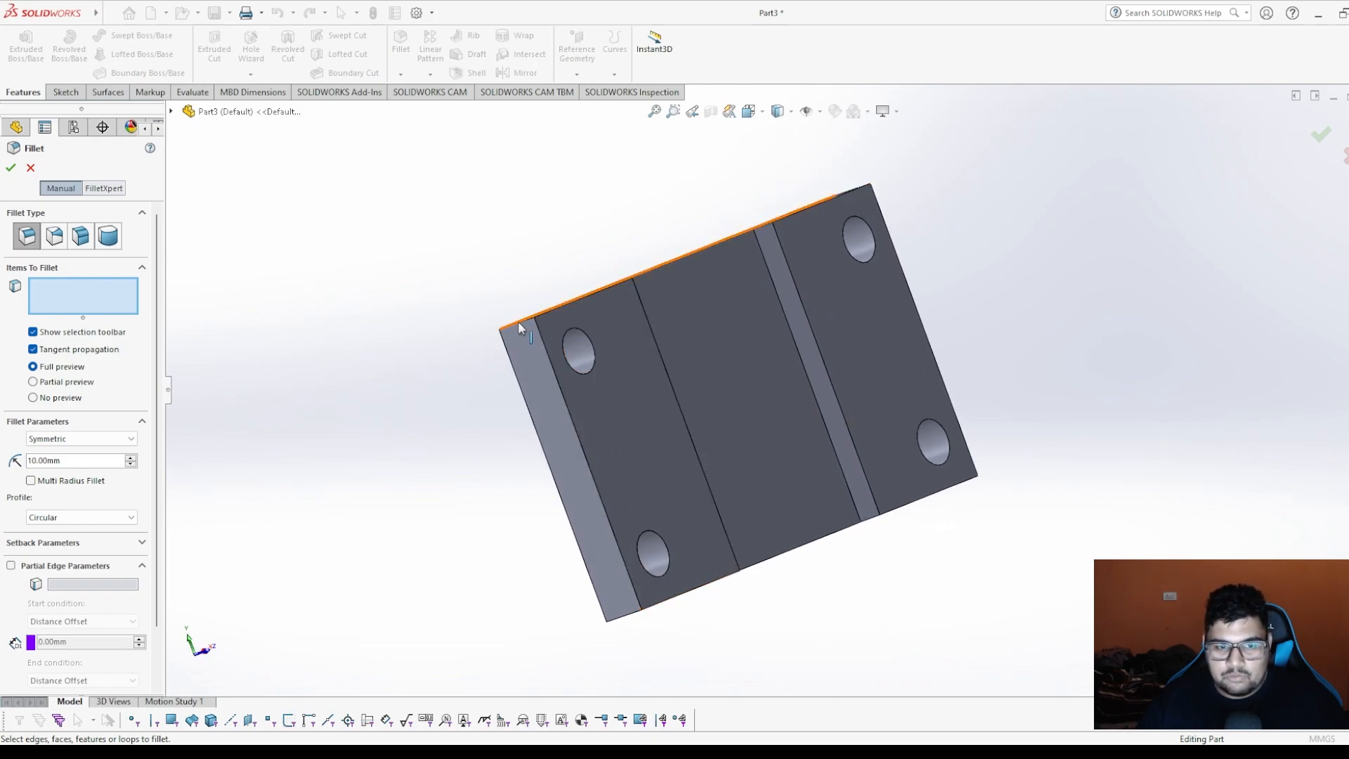
pyautogui.click(519, 328)
pyautogui.moveTo(496, 391); pyautogui.dragTo(418, 340, button='middle')
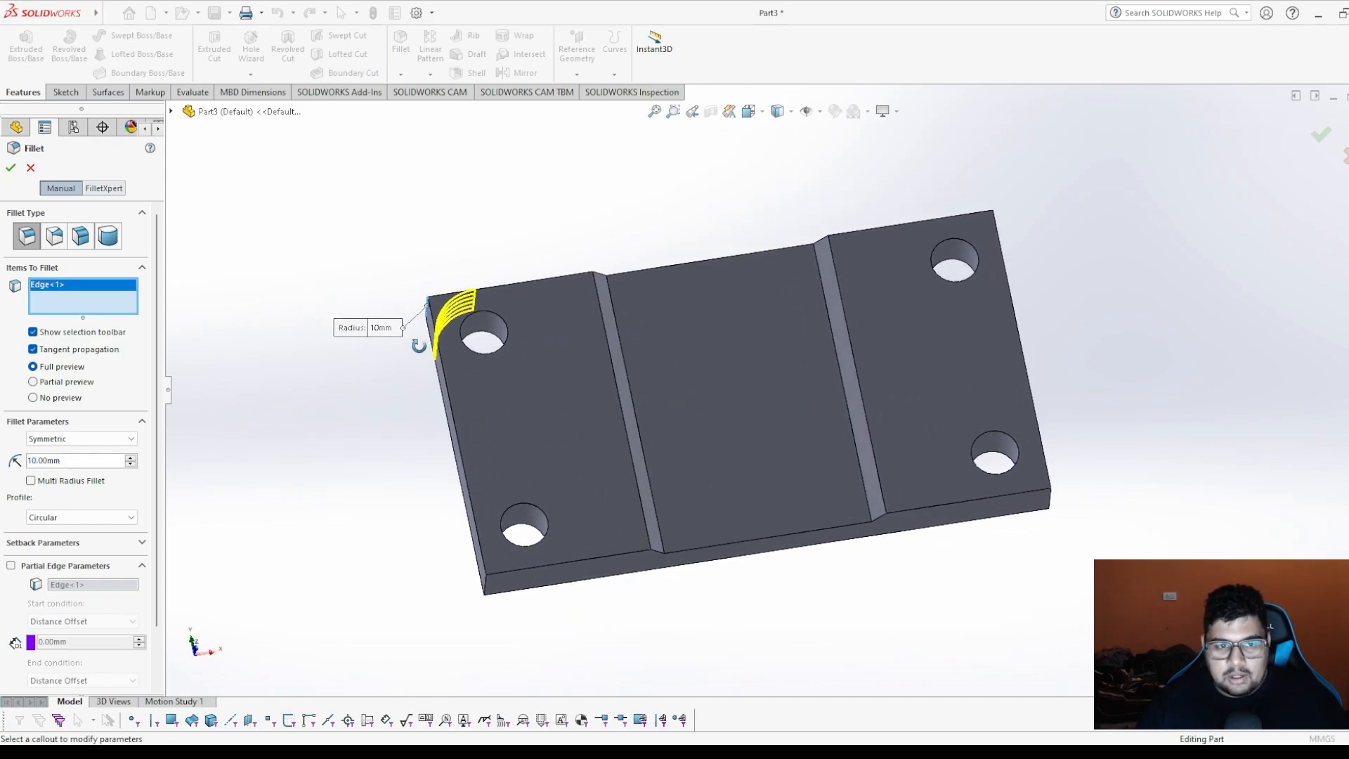
pyautogui.doubleClick(48, 460)
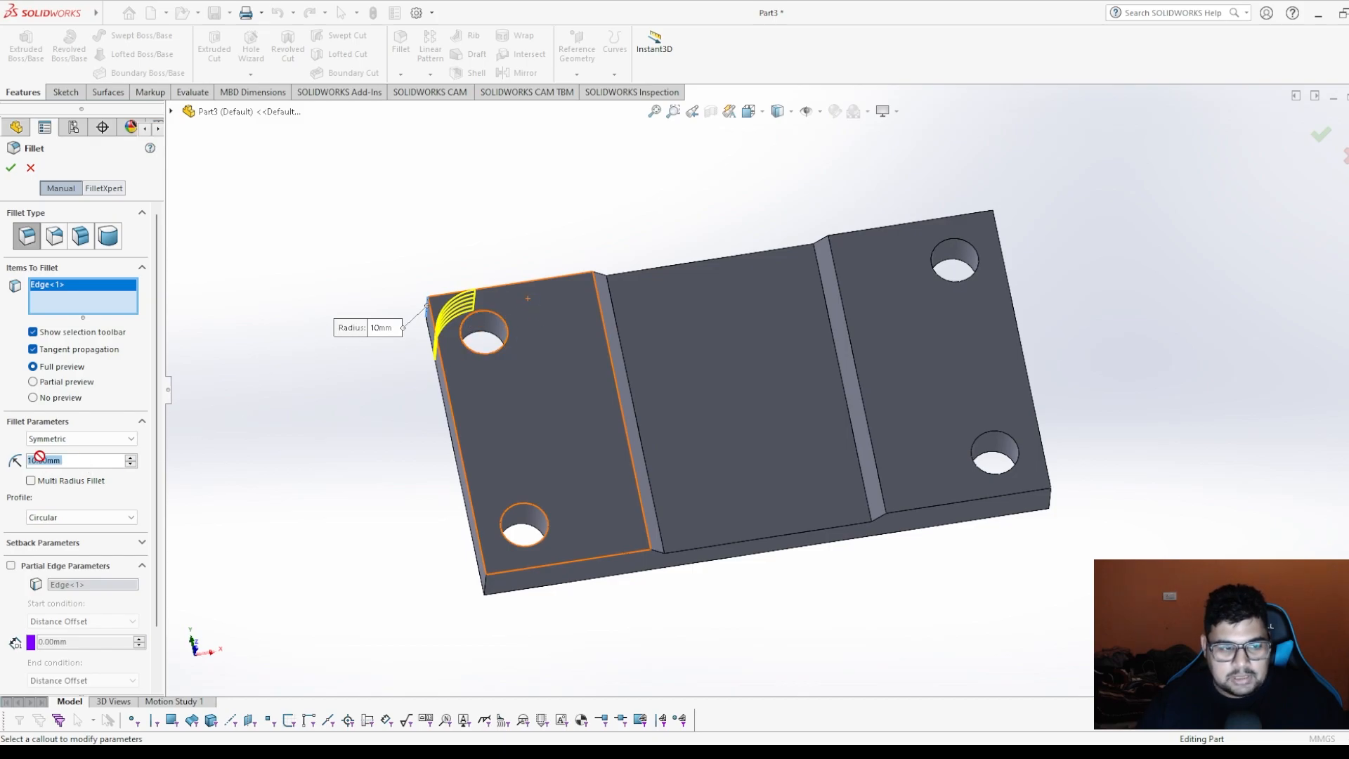
pyautogui.write('5')
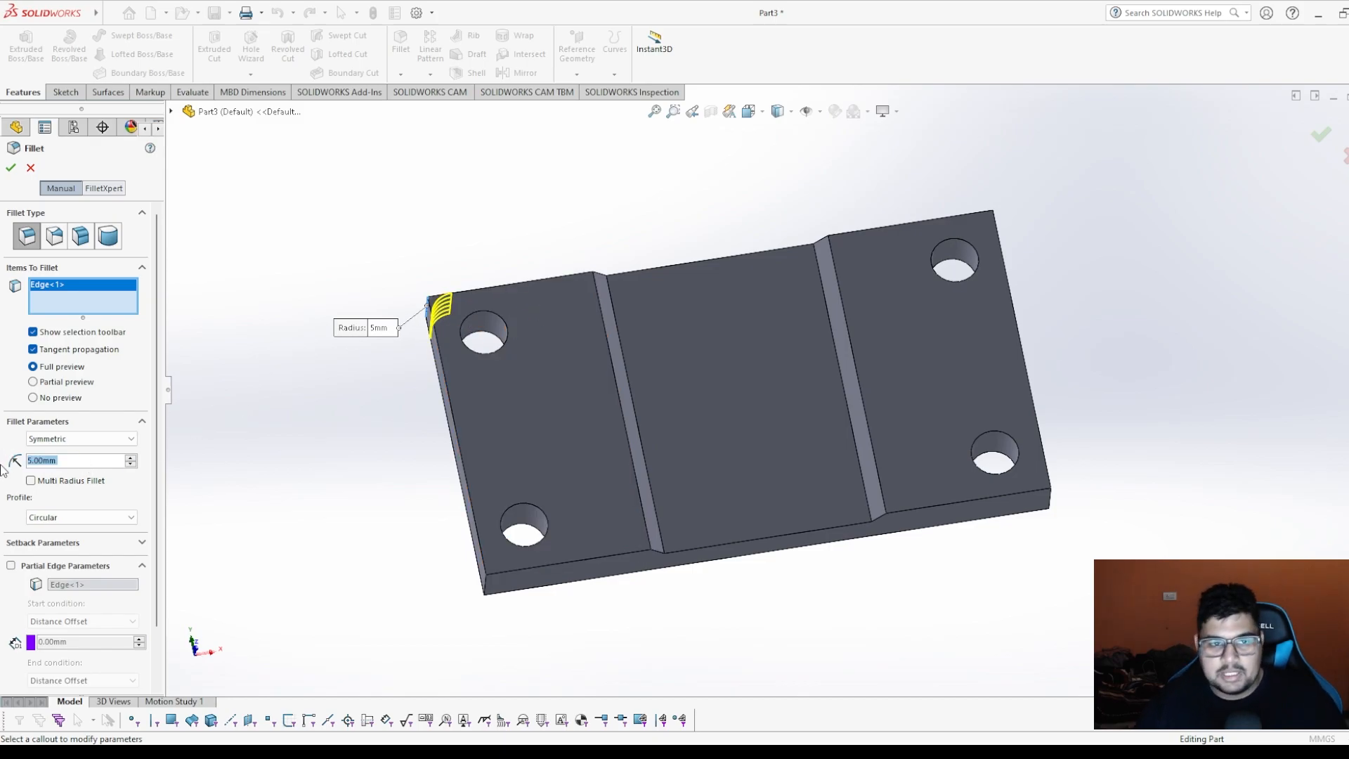
pyautogui.press('Return')
# Add two more vertical corner edges to the fillet, leaving the fourth corner sharp, and complete it.
pyautogui.moveTo(530, 650); pyautogui.dragTo(534, 603, button='middle')
pyautogui.scroll(-3, 534, 603)
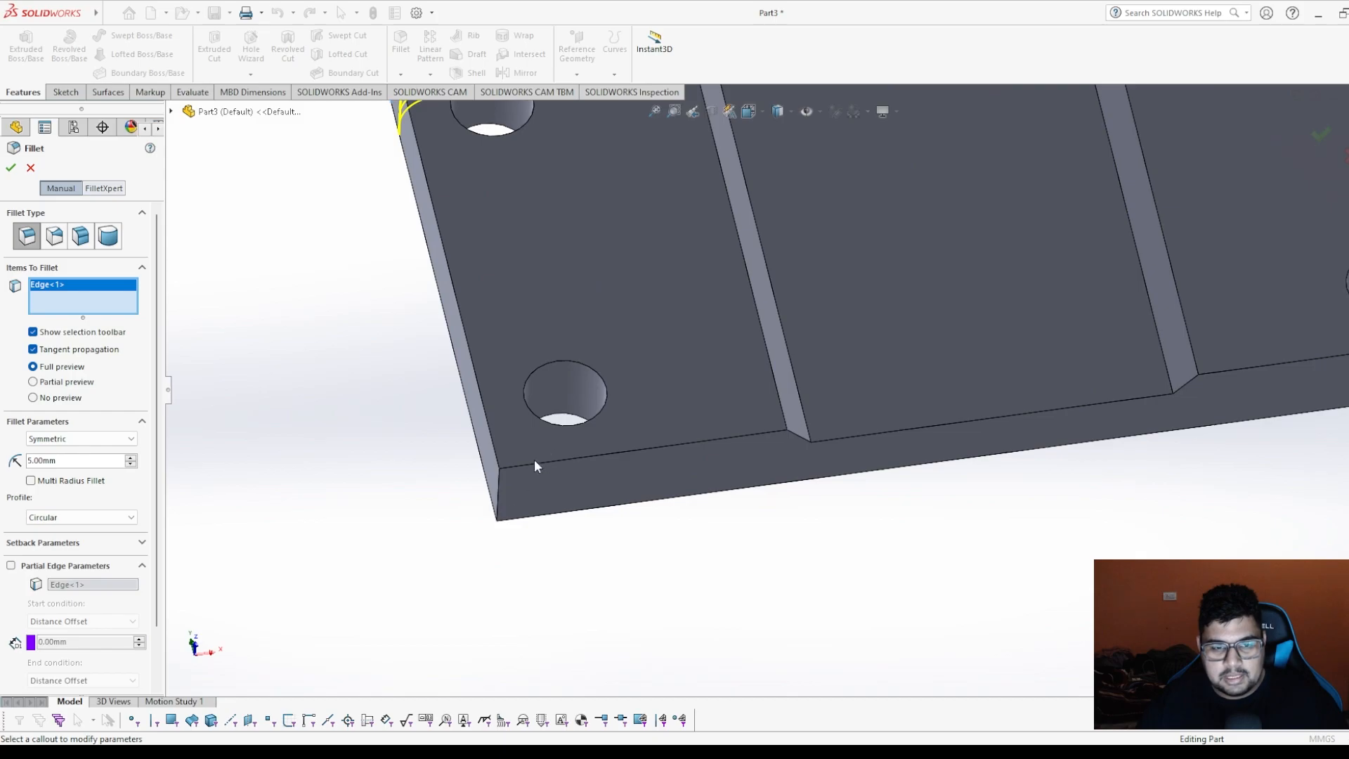
pyautogui.click(502, 487)
pyautogui.scroll(5, 917, 336)
pyautogui.moveTo(916, 336); pyautogui.dragTo(597, 337, button='middle')
pyautogui.click(816, 394)
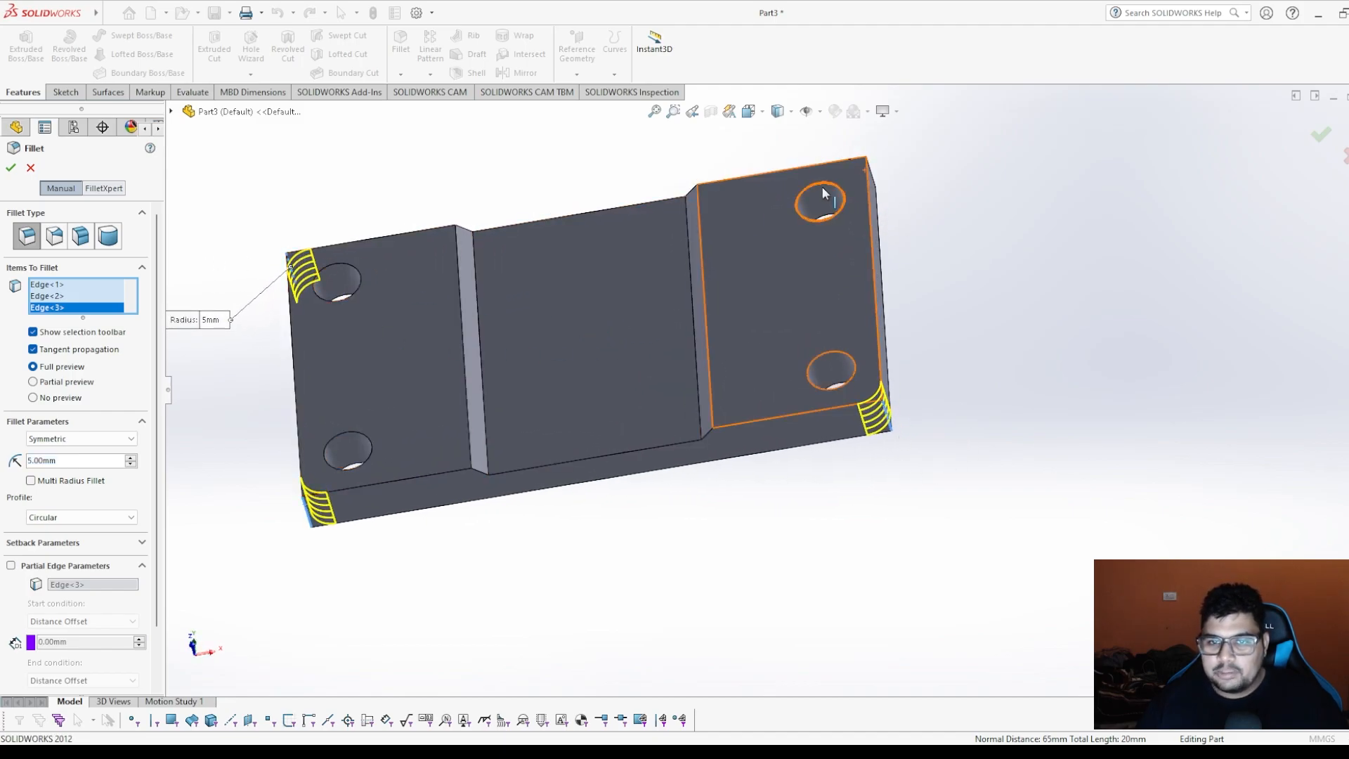
pyautogui.click(11, 167)
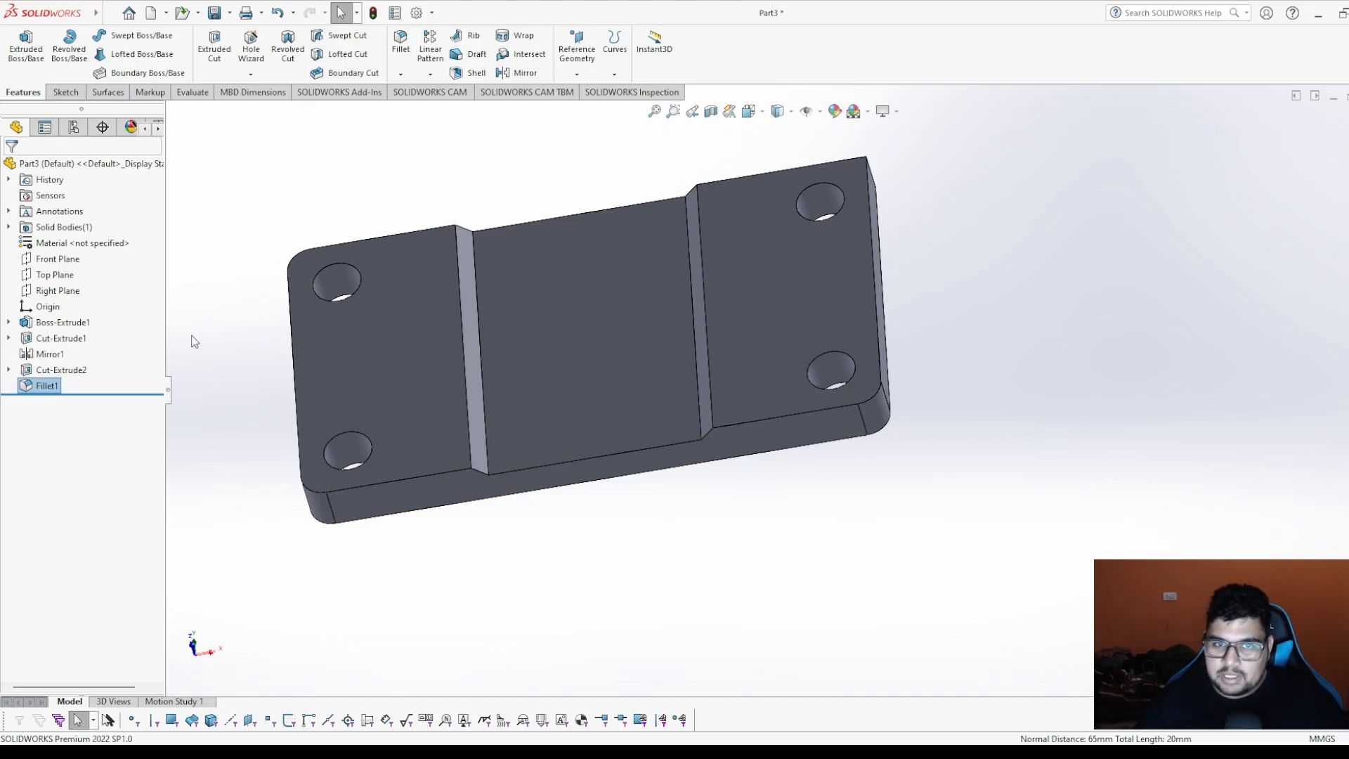
# Chamfer the remaining sharp vertical corner edge of the plate with a 5 mm distance at 45 degrees.
pyautogui.click(401, 75)
pyautogui.click(407, 114)
pyautogui.moveTo(899, 131); pyautogui.dragTo(896, 279, button='middle')
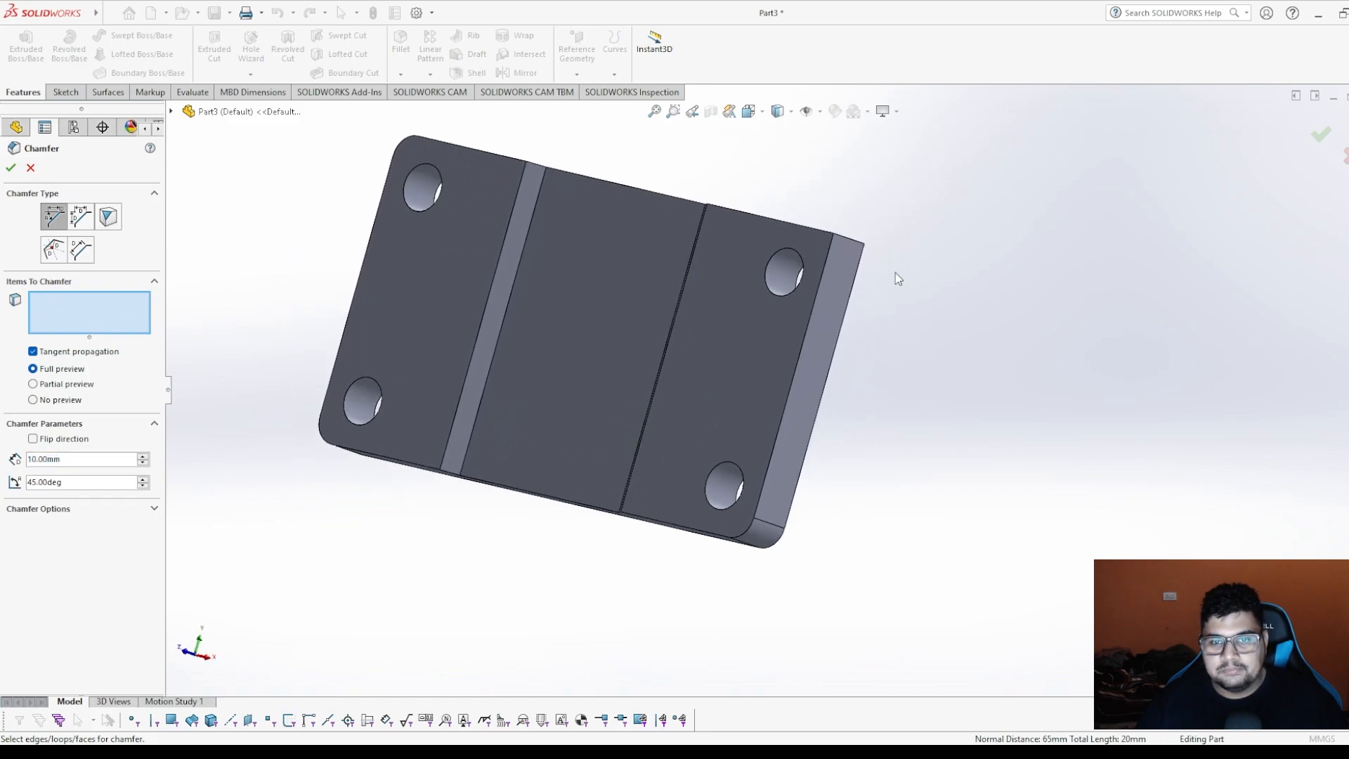
pyautogui.scroll(-5, 843, 296)
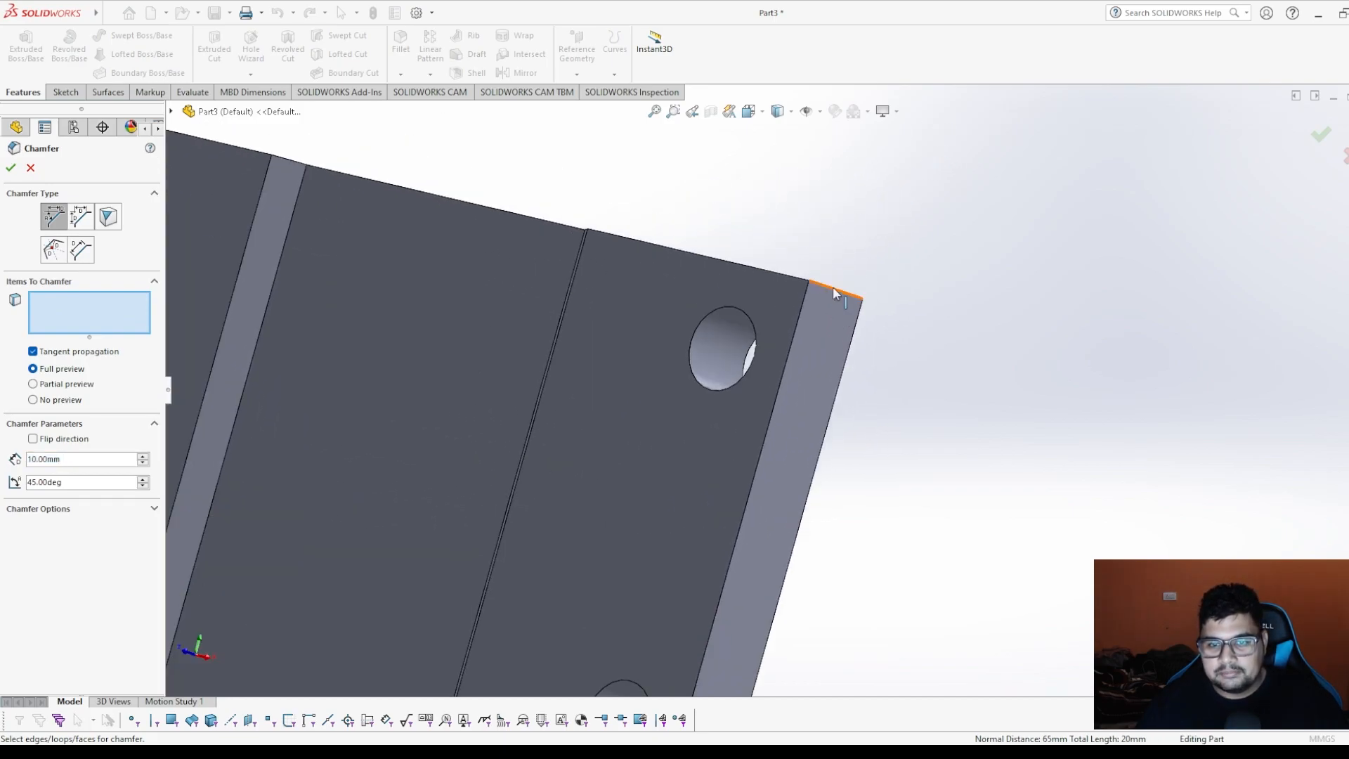
pyautogui.click(835, 293)
pyautogui.moveTo(836, 292); pyautogui.dragTo(958, 386, button='middle')
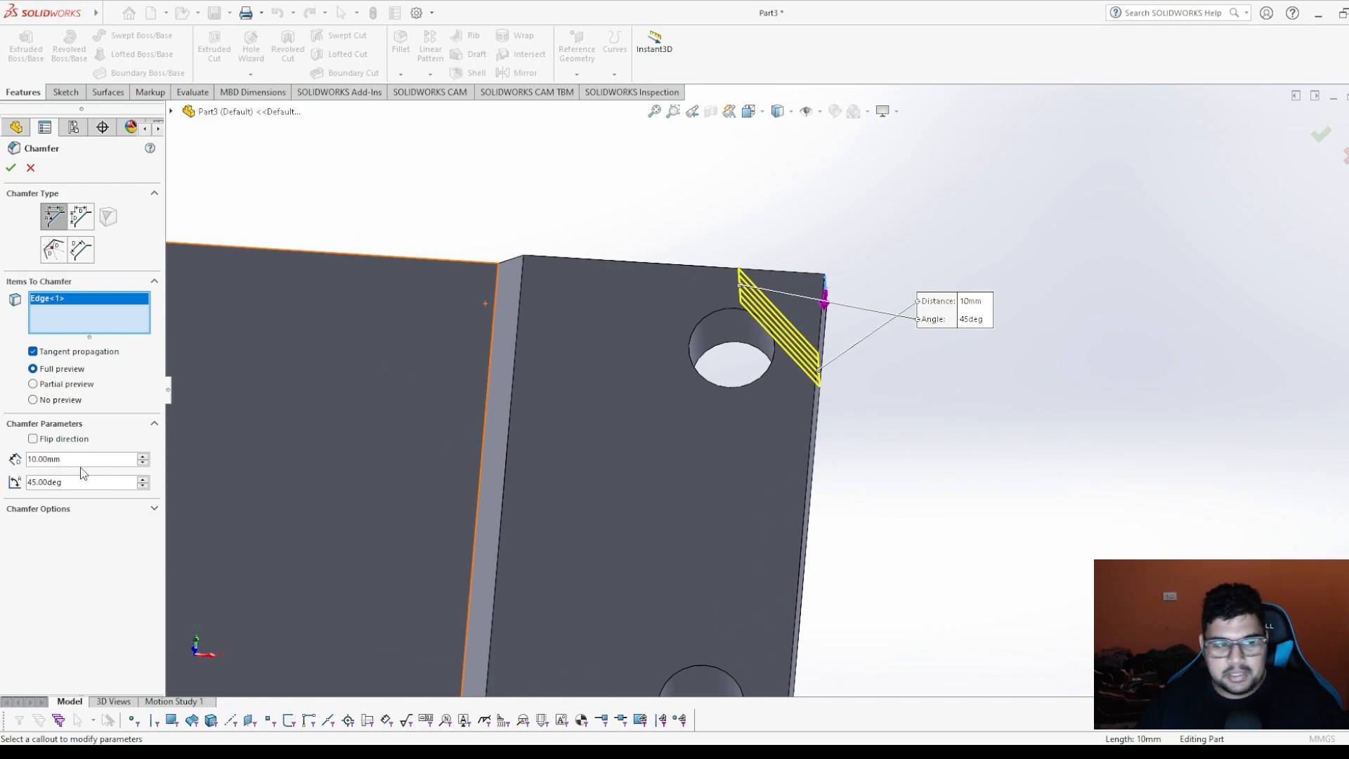
pyautogui.moveTo(85, 460); pyautogui.dragTo(5, 459)
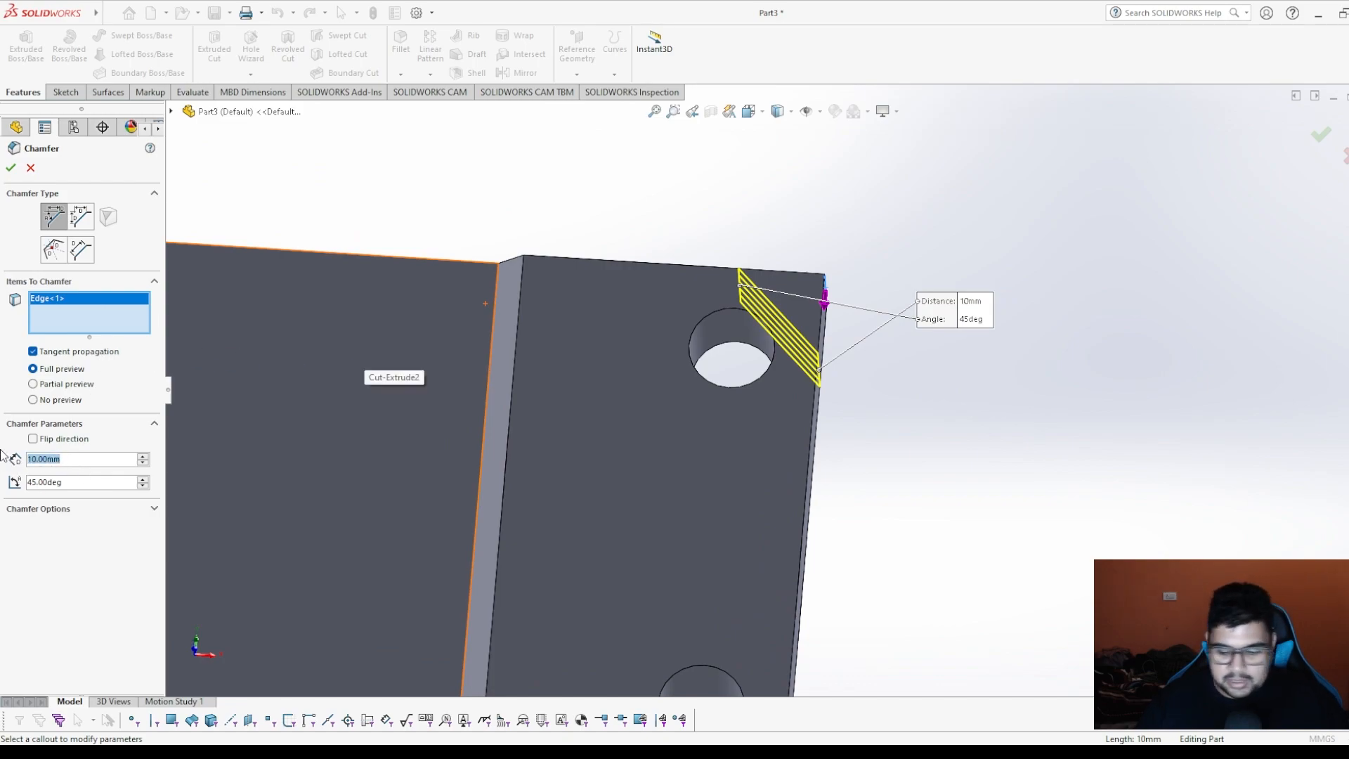
pyautogui.write('5')
pyautogui.press('Return')
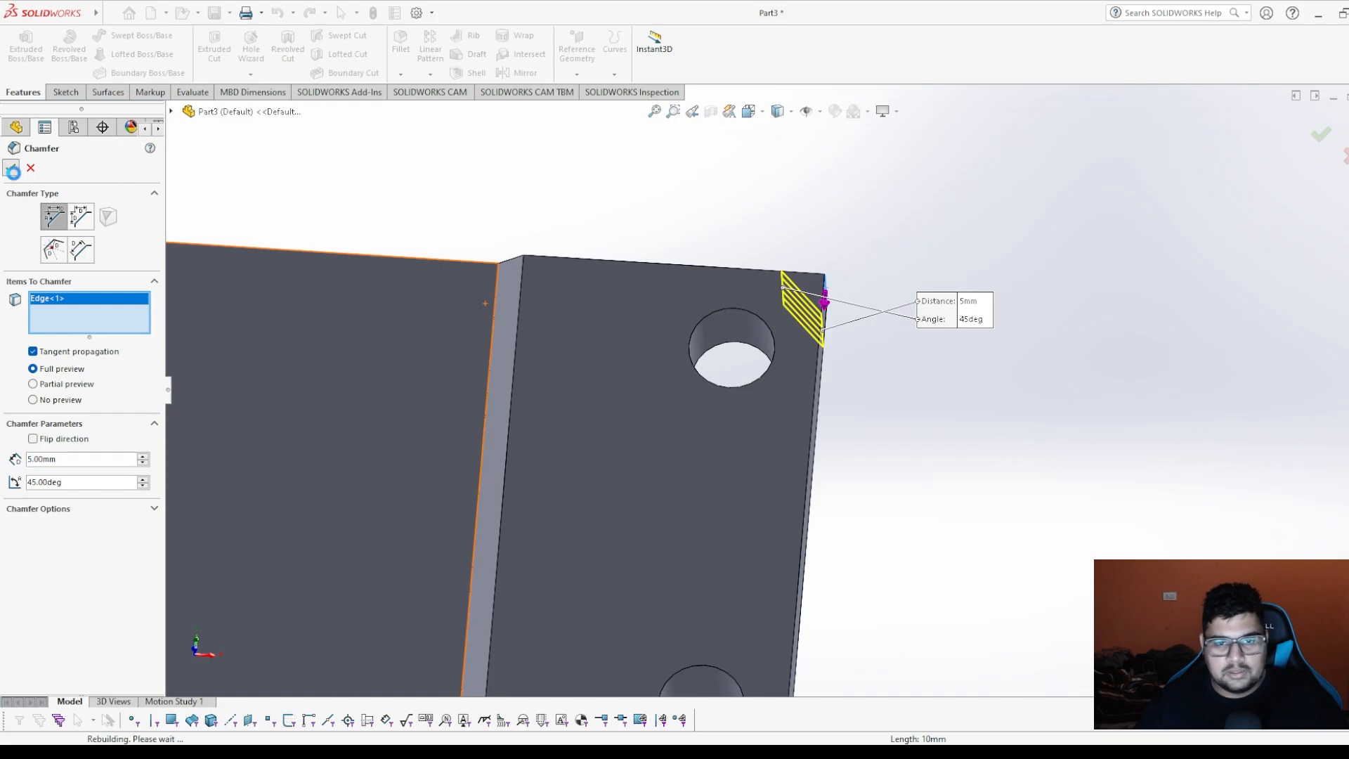
pyautogui.click(11, 167)
# Fit the finished plate to the view and examine it from several standard orientations.
pyautogui.press('f')
pyautogui.moveTo(784, 350); pyautogui.dragTo(521, 503, button='middle')
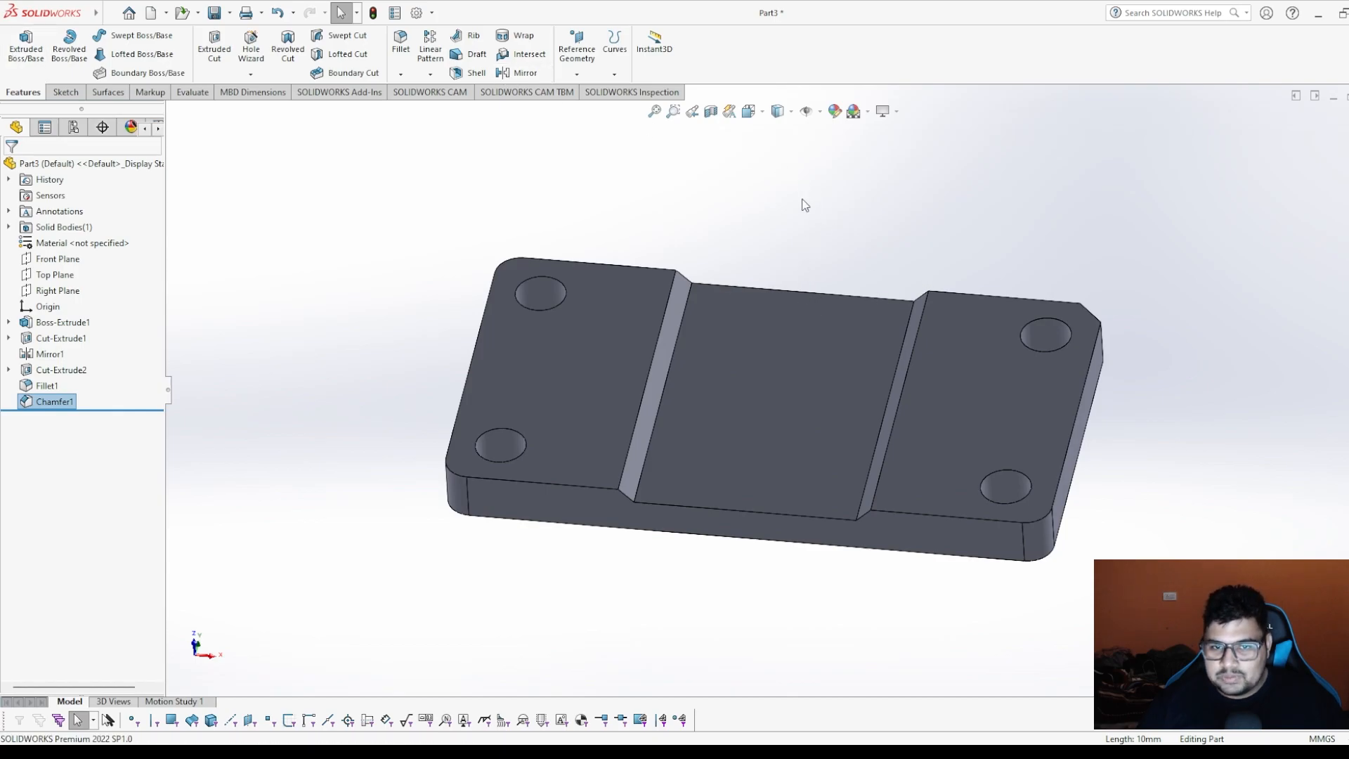
pyautogui.click(760, 118)
pyautogui.click(722, 449)
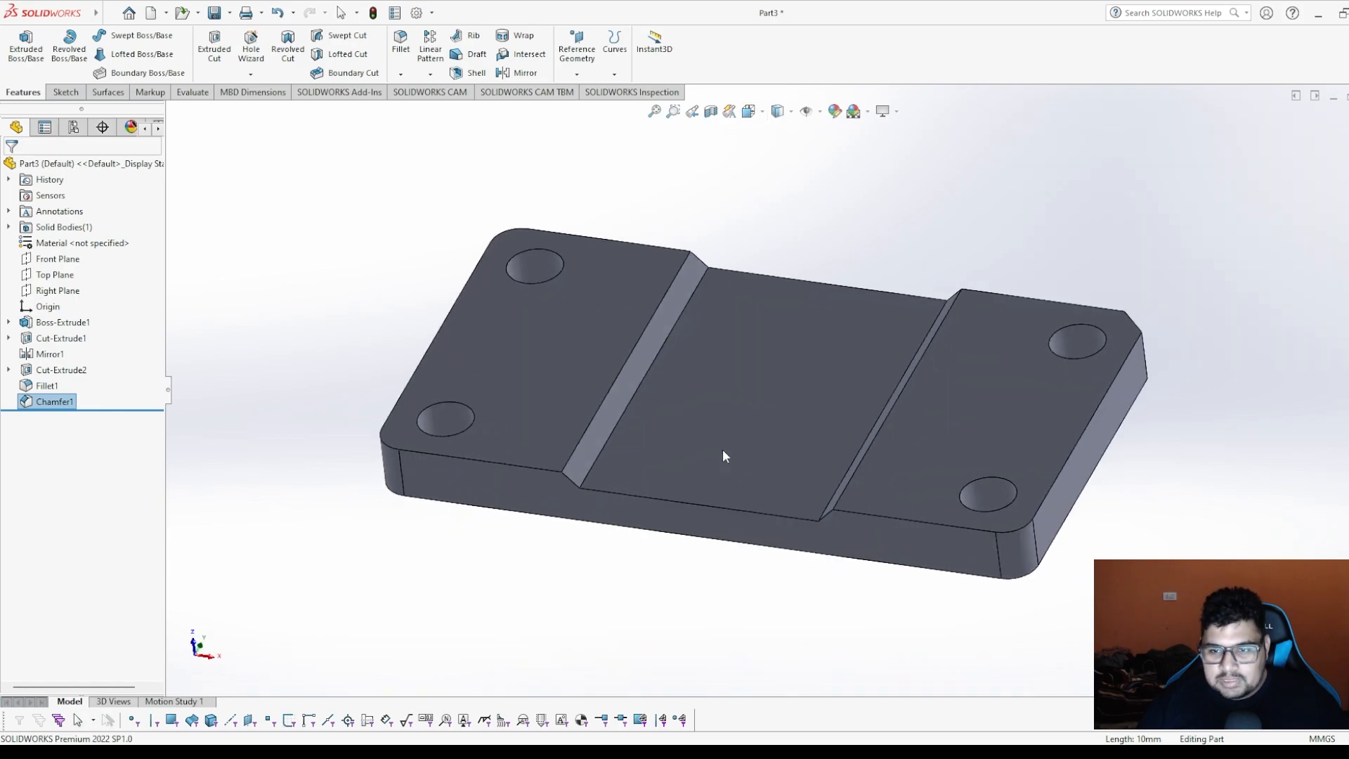
pyautogui.click(748, 111)
pyautogui.click(627, 345)
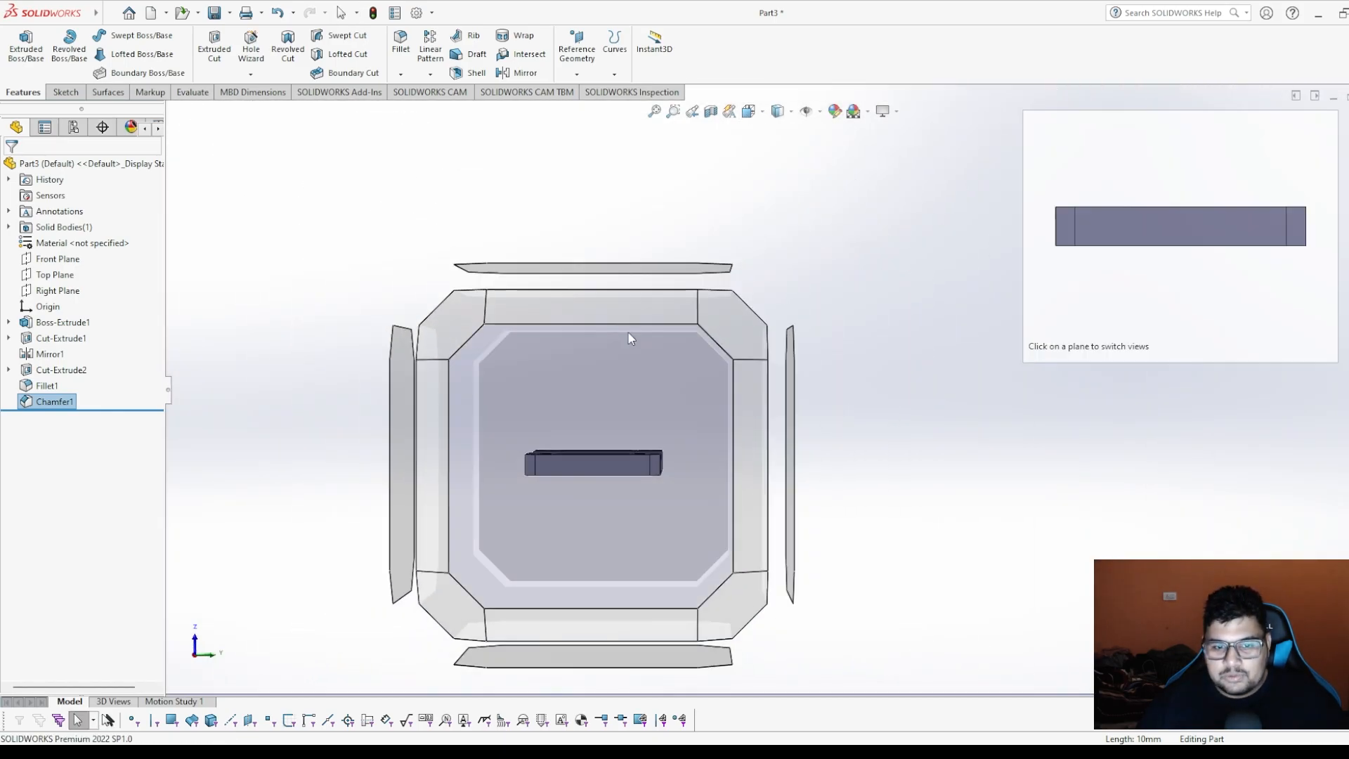
pyautogui.click(738, 321)
pyautogui.scroll(3, 848, 457)
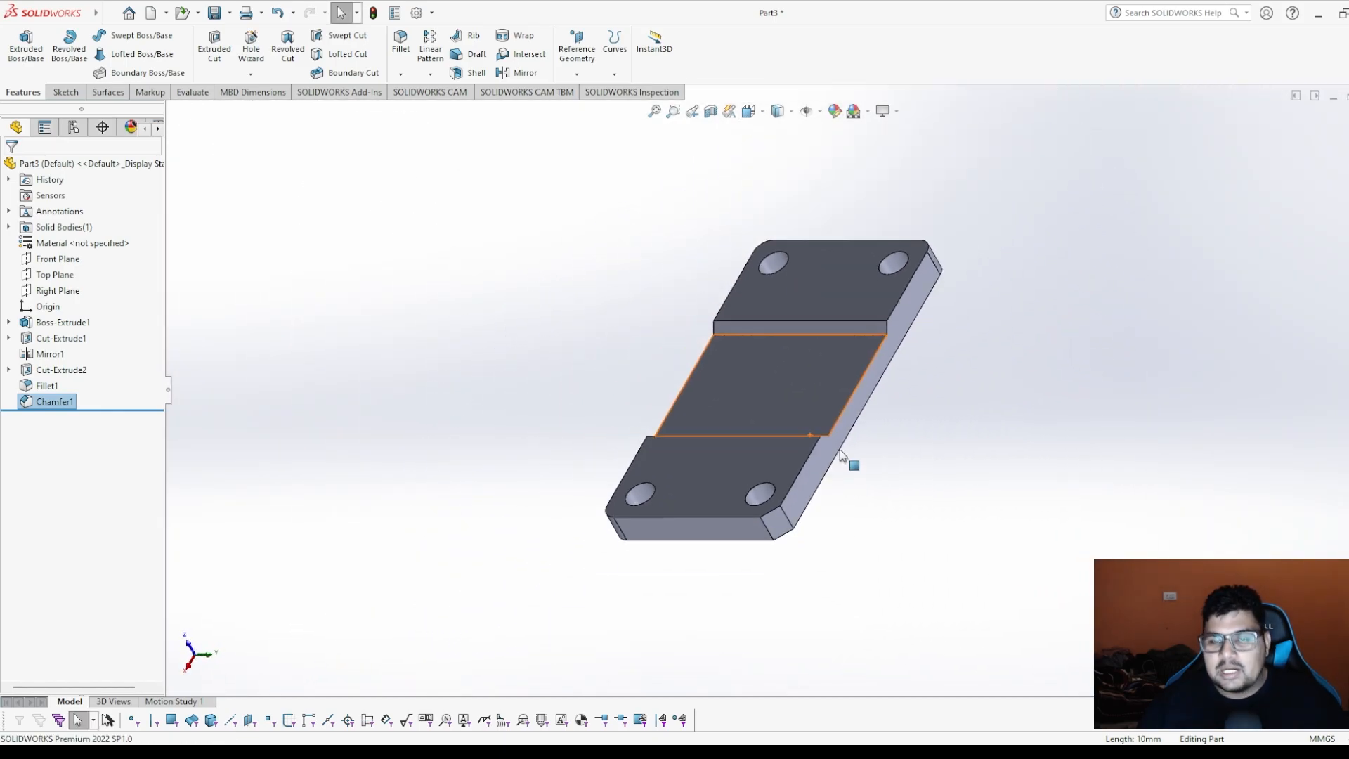
pyautogui.moveTo(806, 555); pyautogui.dragTo(930, 407, button='middle')
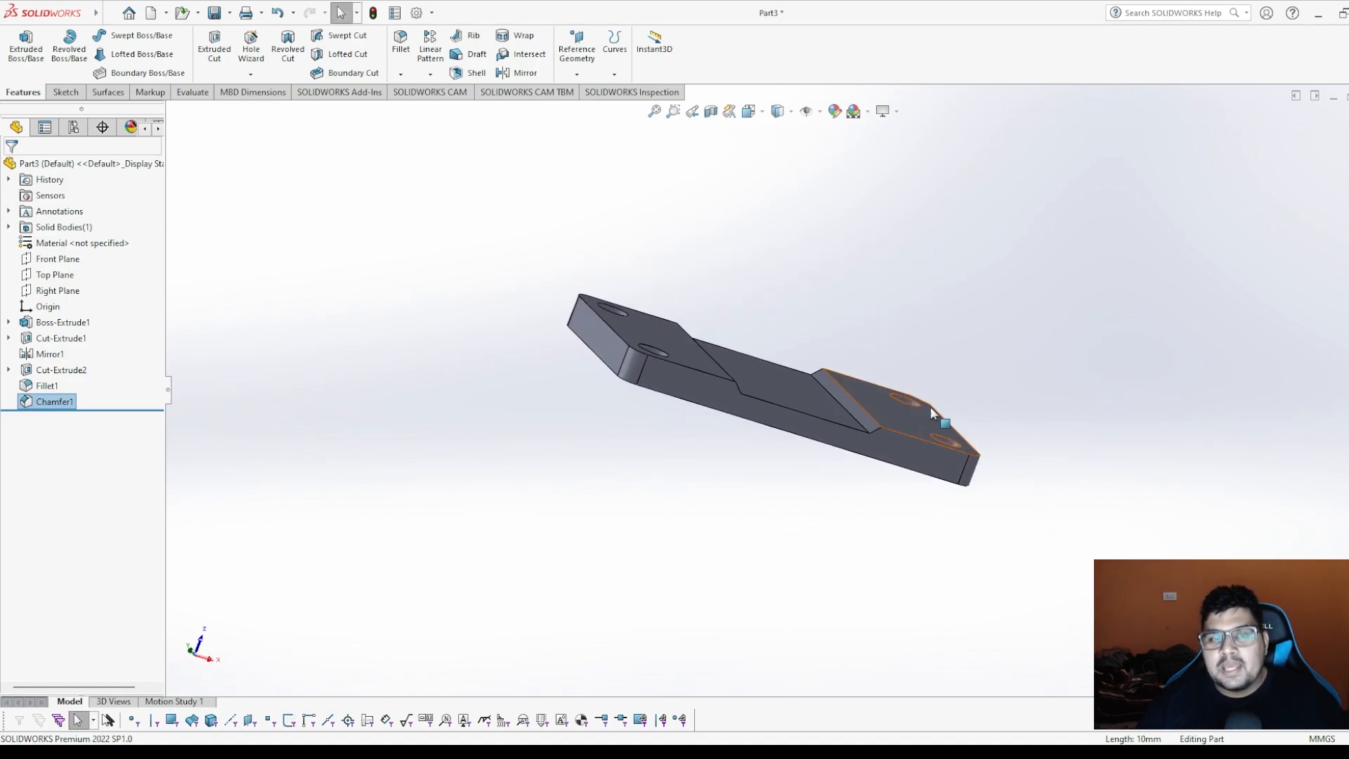
# Examine the plate's interior with a section view cut by the Front, Top and Right planes in turn.
pyautogui.click(710, 112)
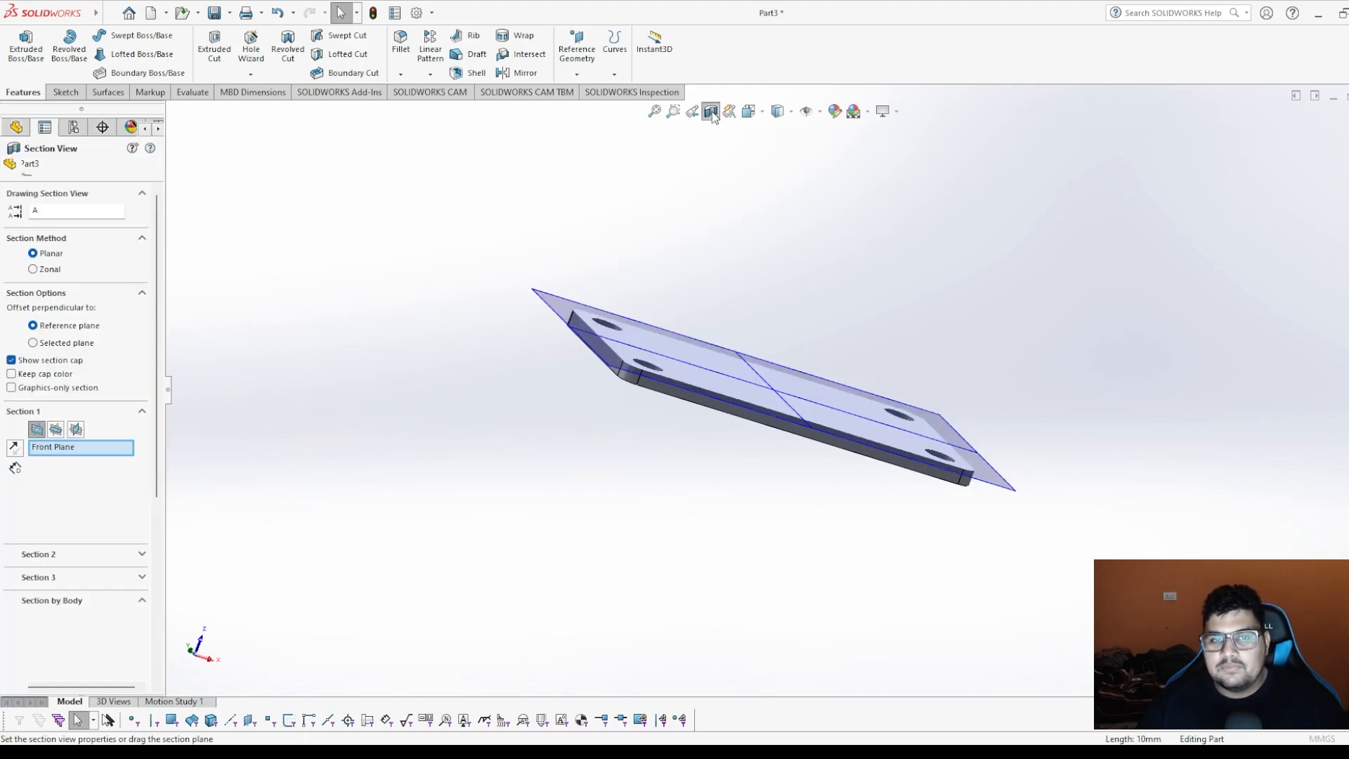
pyautogui.moveTo(808, 322)
pyautogui.mouseDown()
pyautogui.moveTo(823, 282)
pyautogui.moveTo(816, 313)
pyautogui.mouseUp()
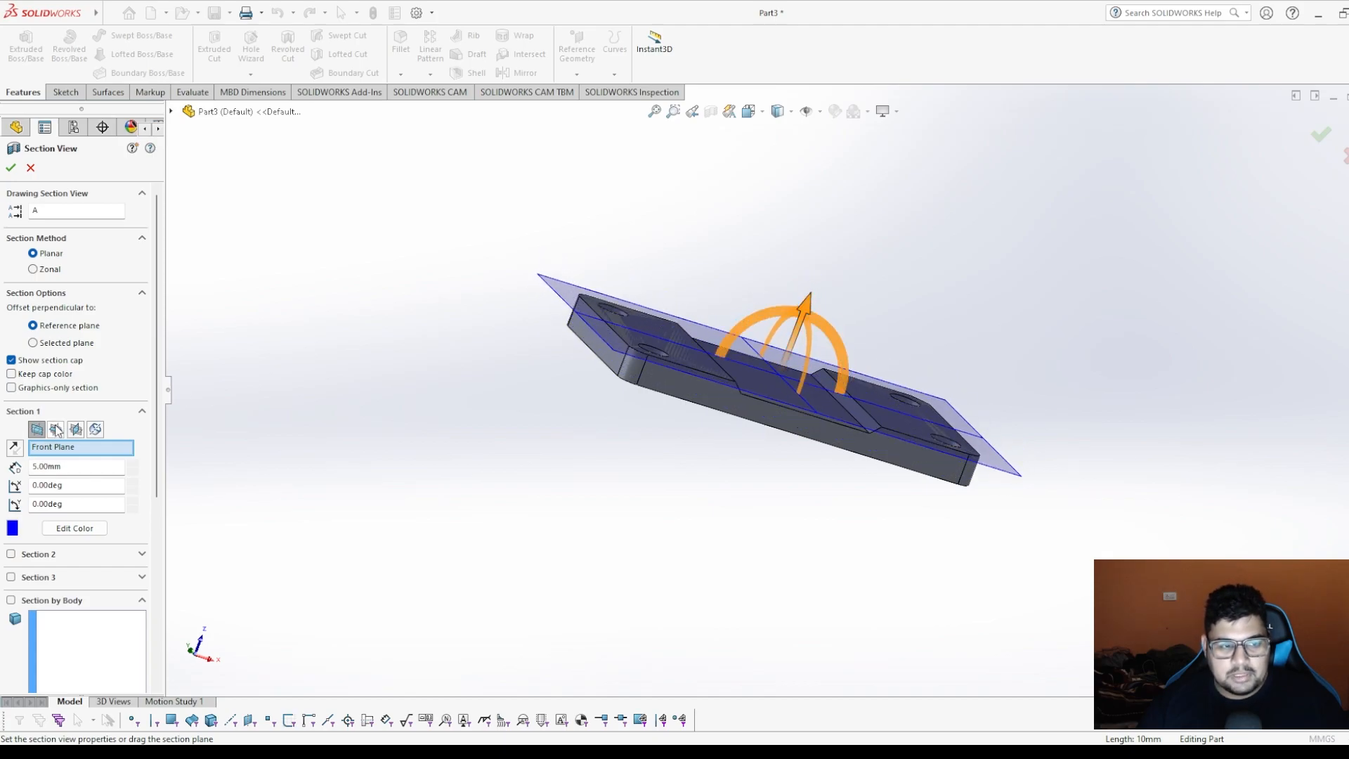
pyautogui.click(56, 430)
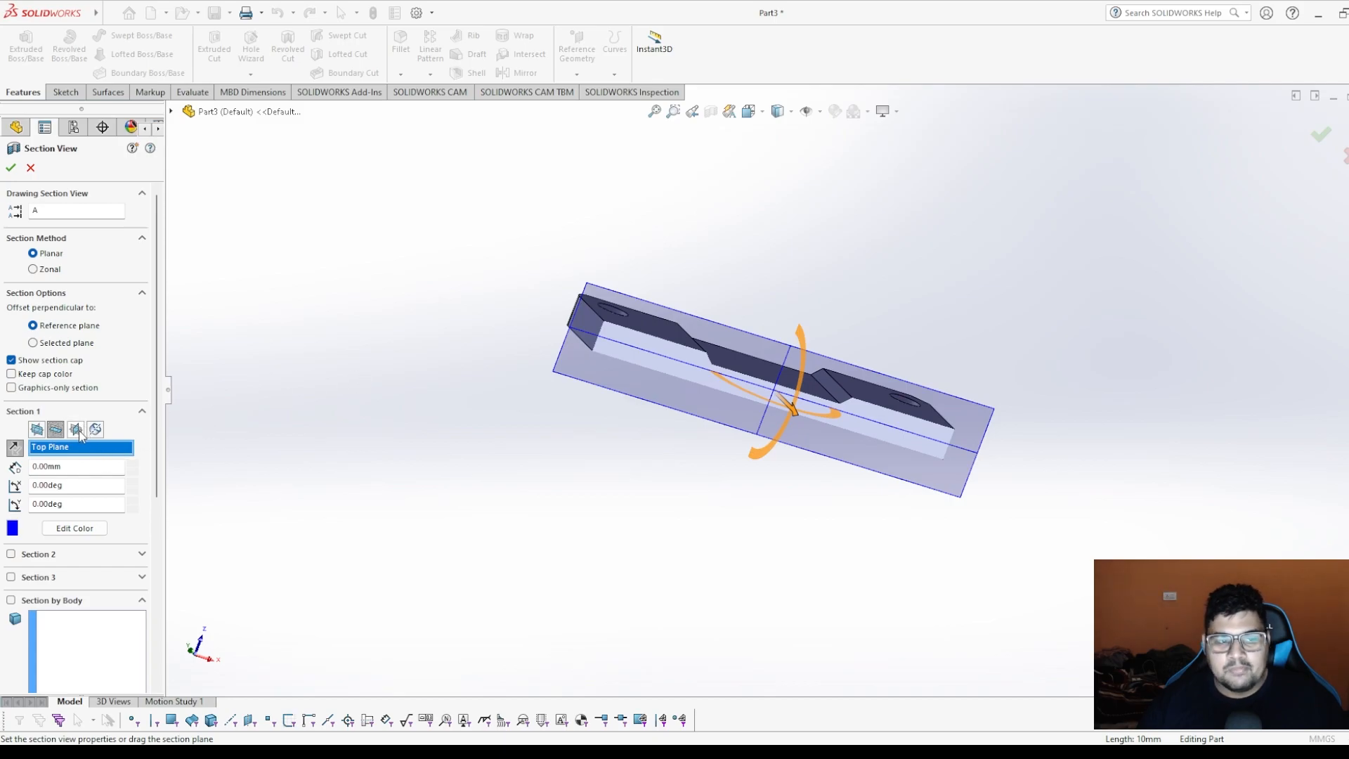
pyautogui.click(76, 429)
pyautogui.moveTo(706, 372)
pyautogui.mouseDown()
pyautogui.moveTo(560, 371)
pyautogui.moveTo(714, 398)
pyautogui.mouseUp()
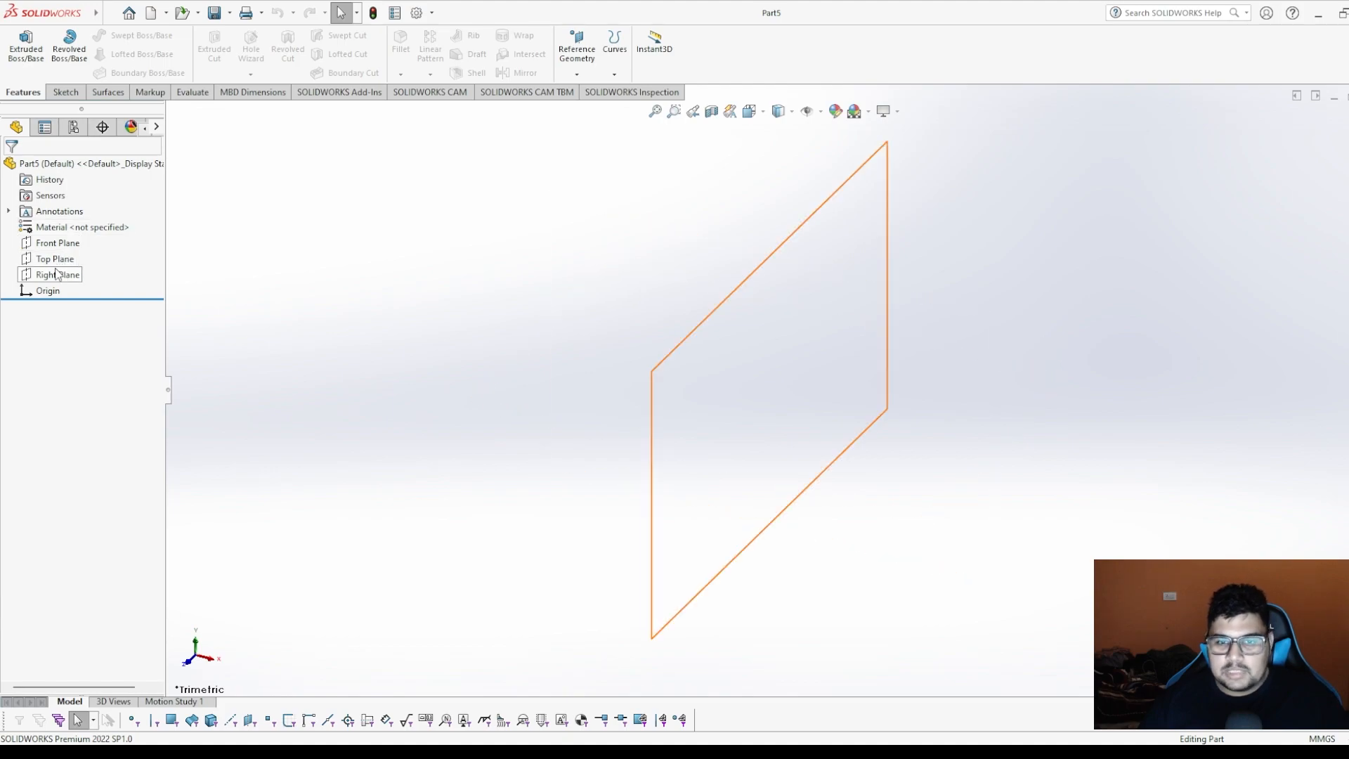
# Start a sketch on the Front Plane of the new part and draw a vertical centerline about 127 mm long through the origin.
pyautogui.click(55, 243)
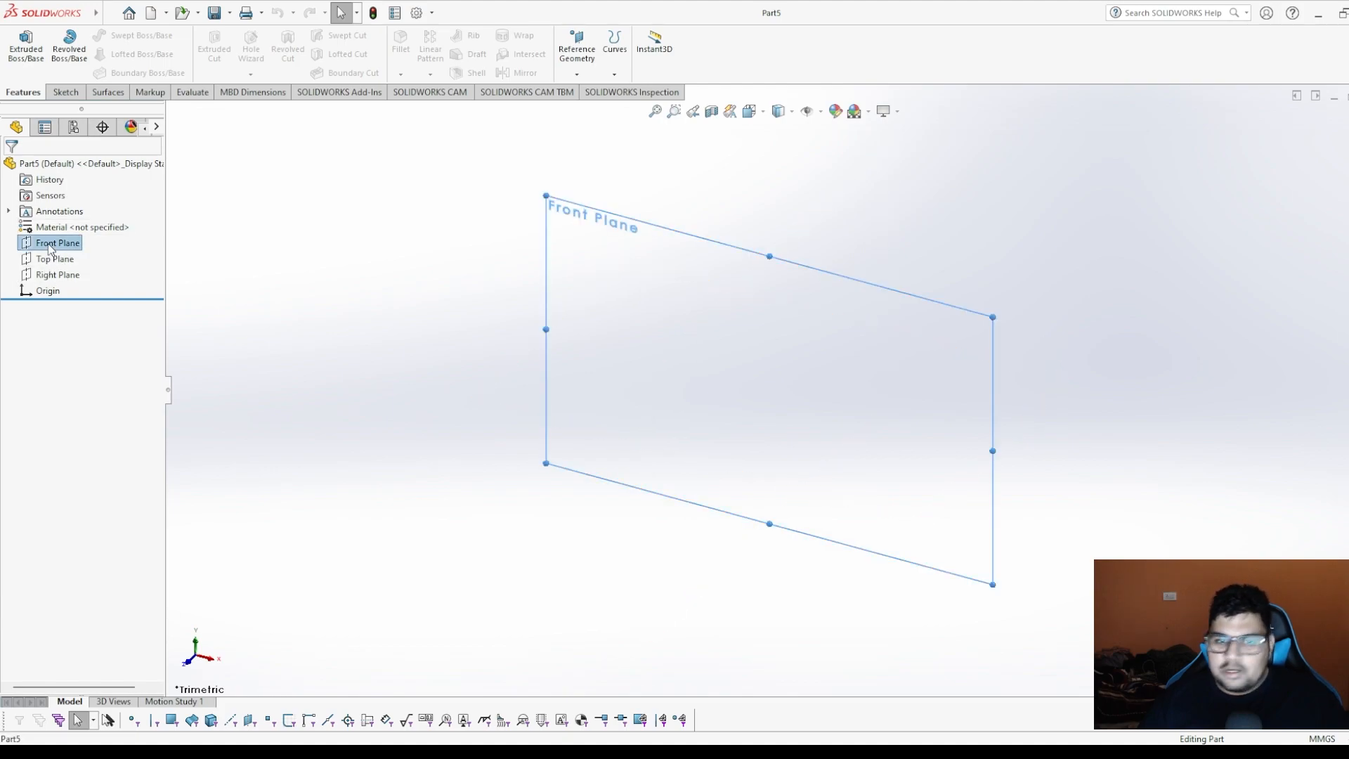
pyautogui.click(66, 222)
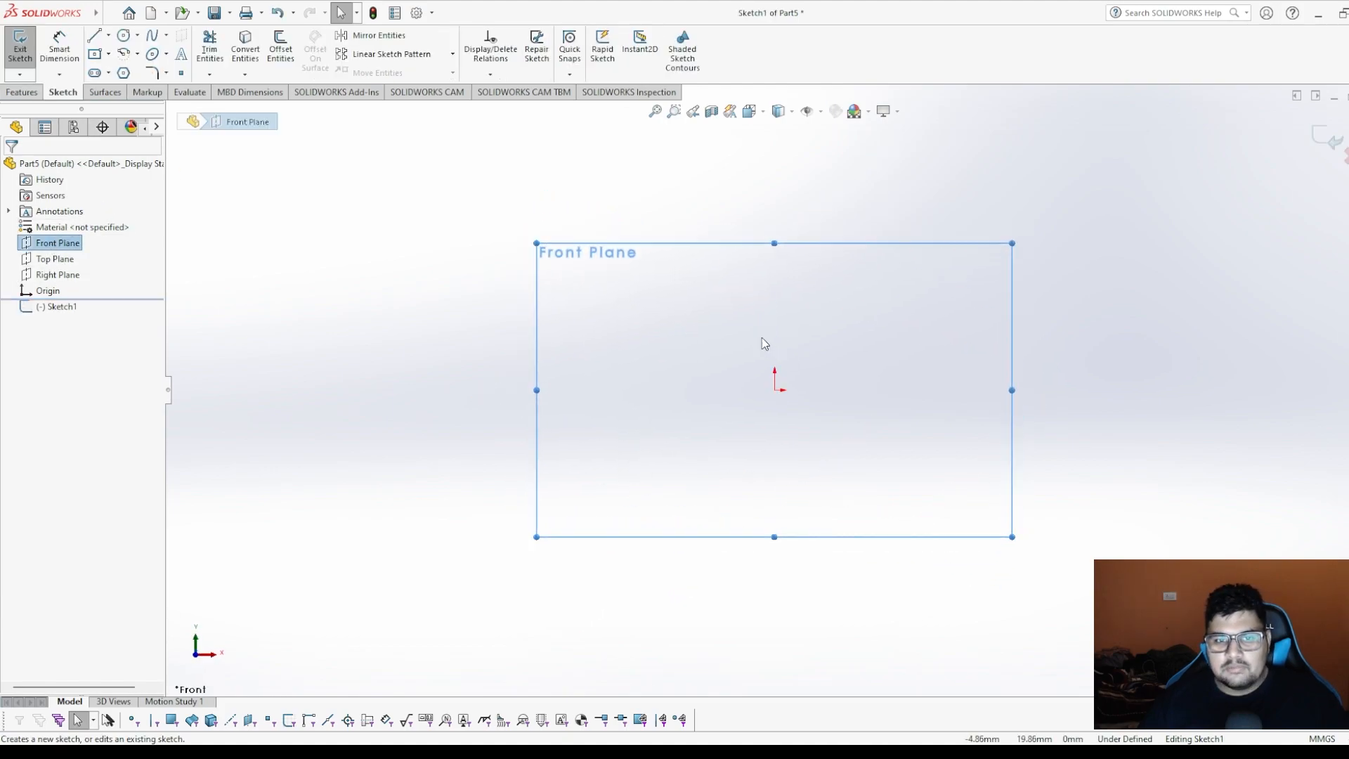
pyautogui.click(94, 36)
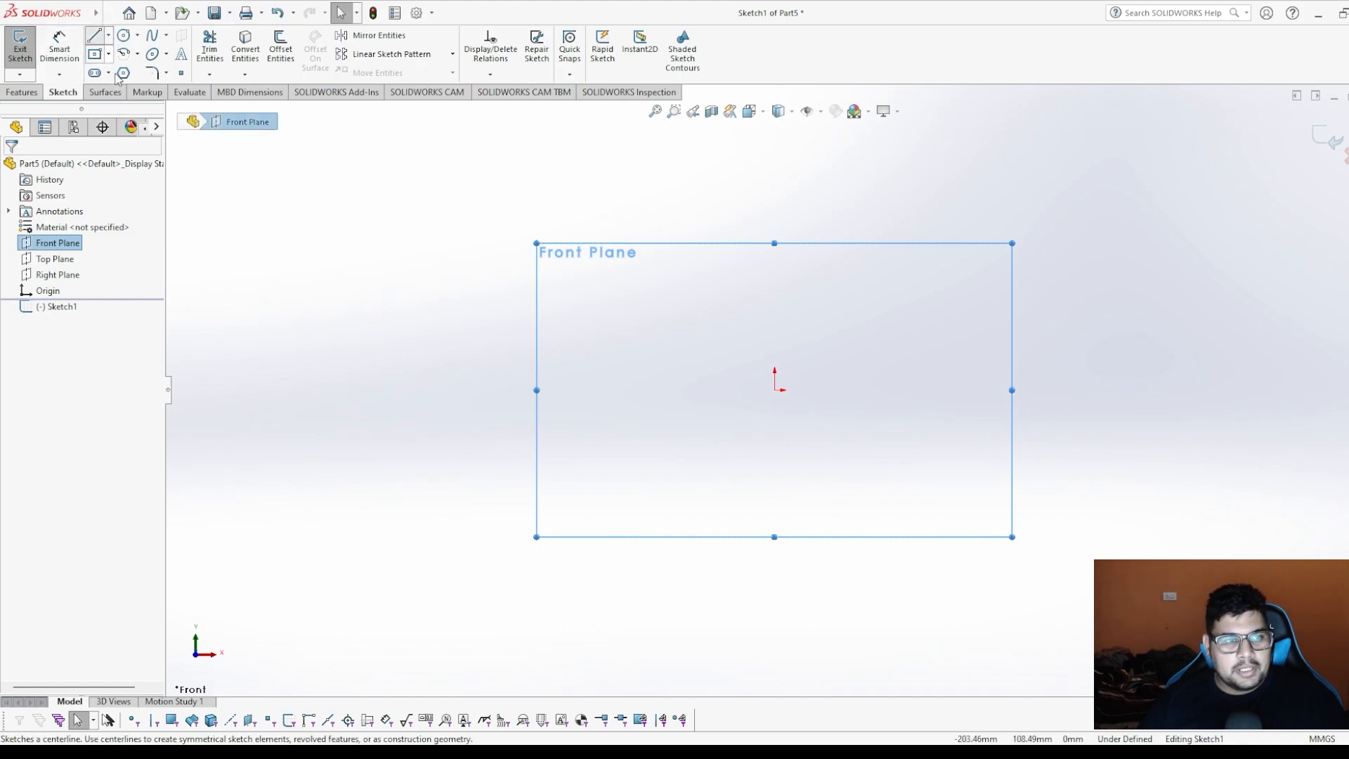
pyautogui.click(774, 193)
pyautogui.click(774, 531)
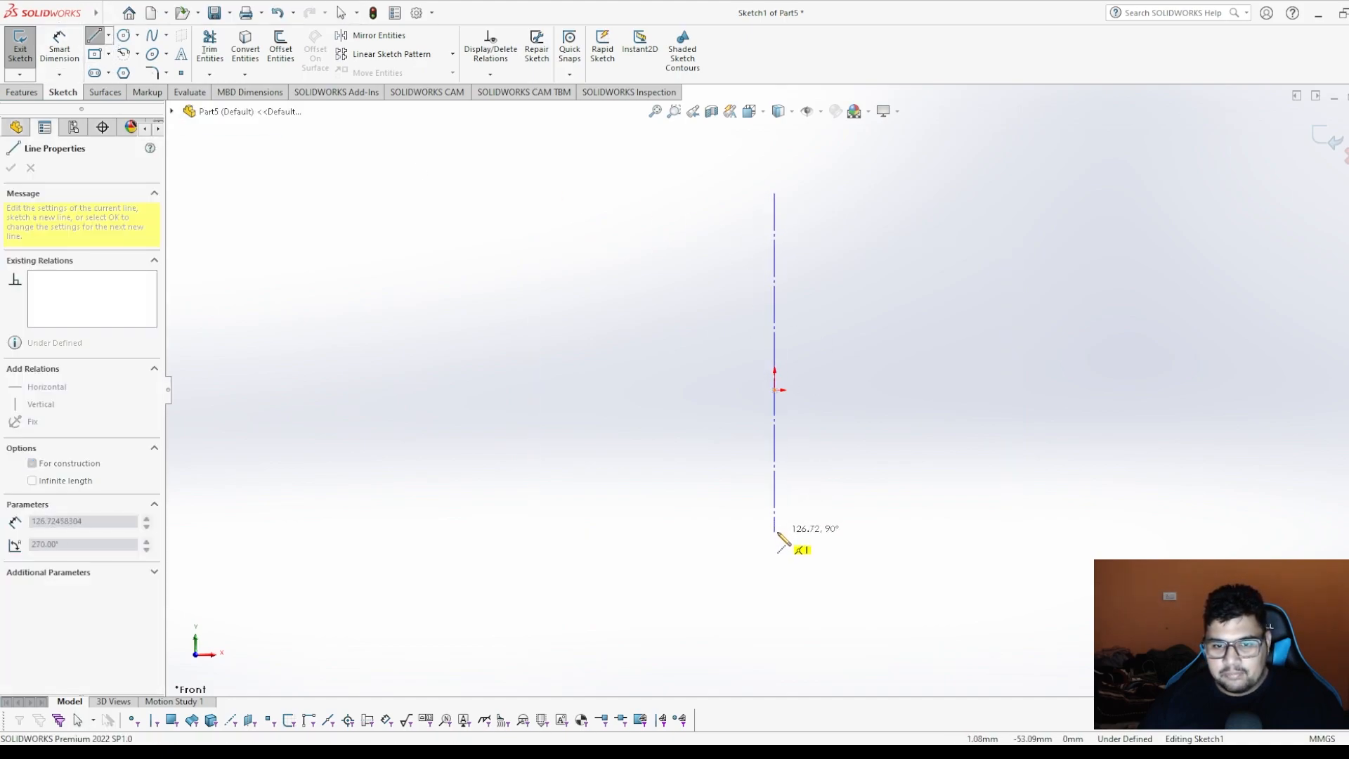
pyautogui.press('Escape')
# Sketch a circle about 31 mm in diameter, centred about 52 mm to the right of the vertical centerline at origin height.
pyautogui.click(124, 35)
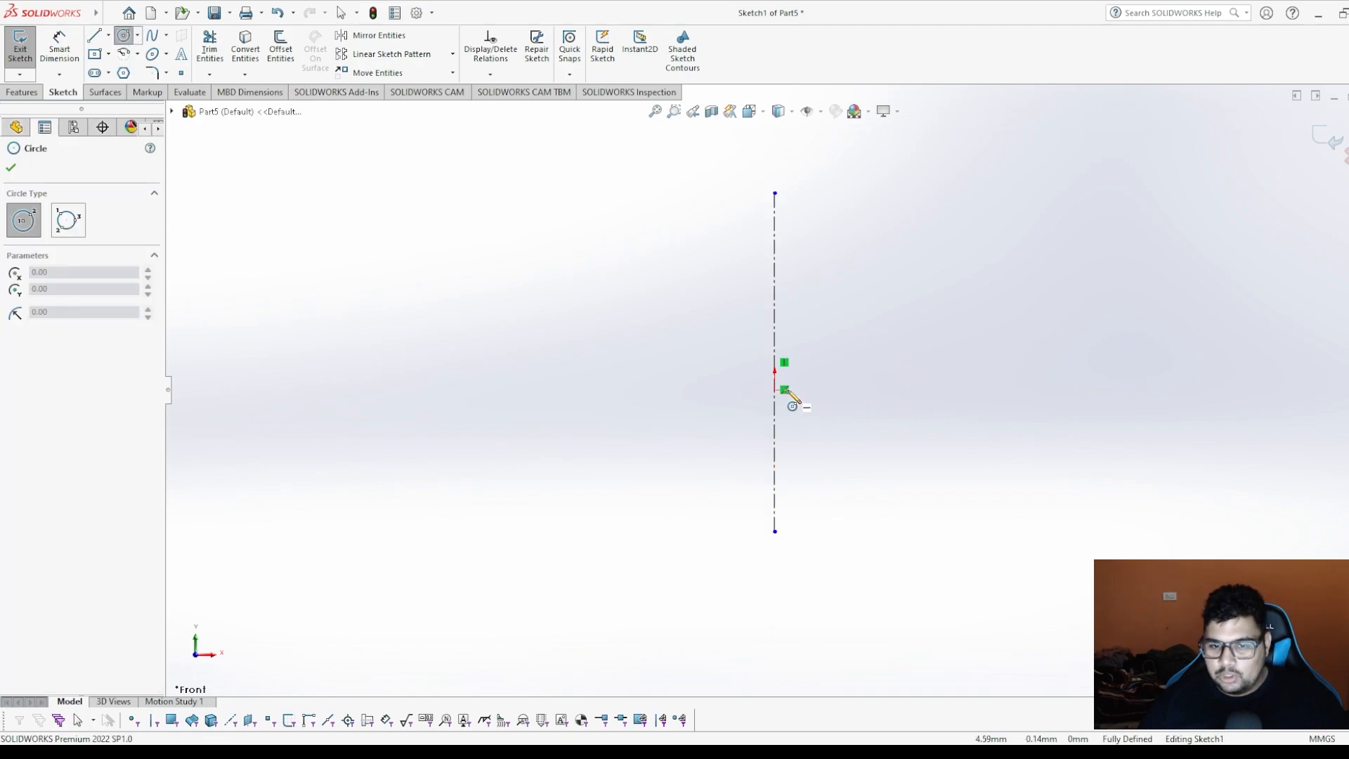
pyautogui.click(911, 390)
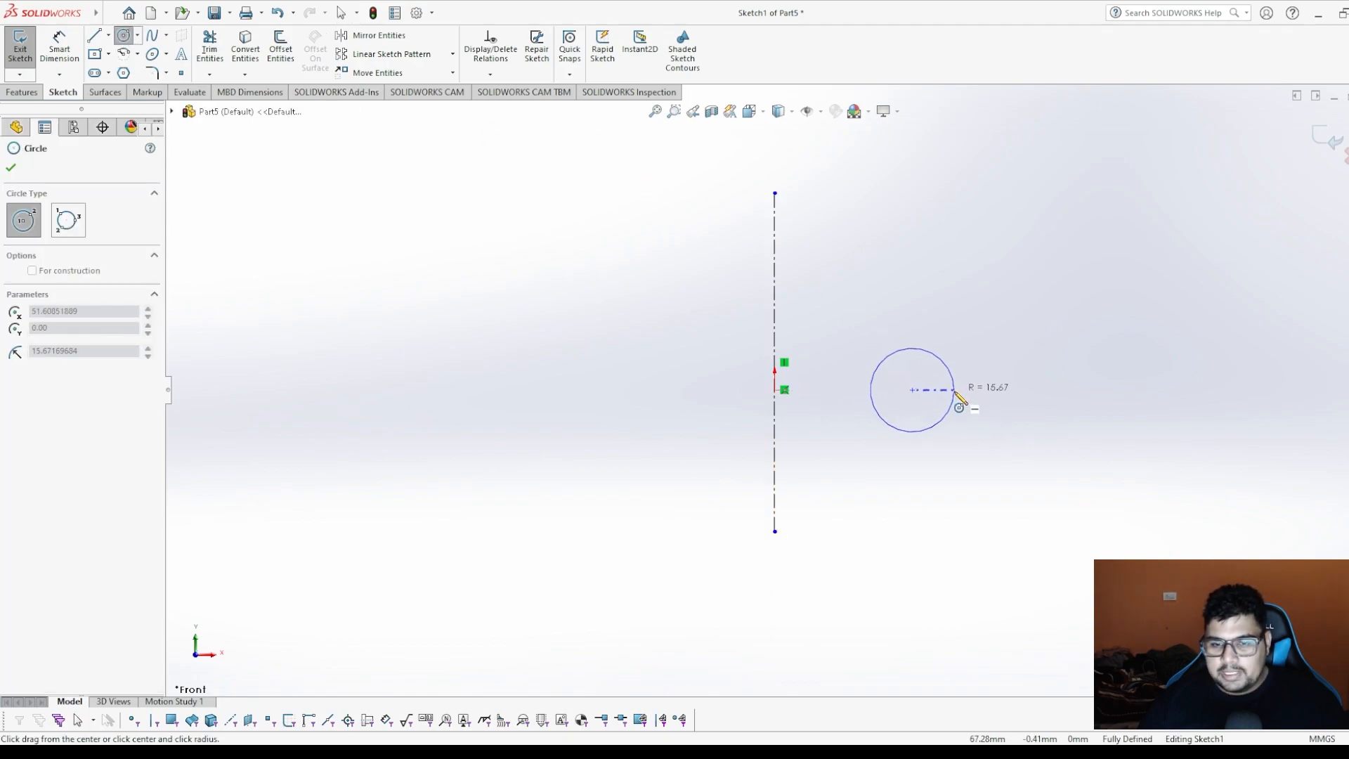
pyautogui.click(951, 407)
pyautogui.click(10, 168)
# Dimension the circle's diameter as 20 mm.
pyautogui.click(65, 41)
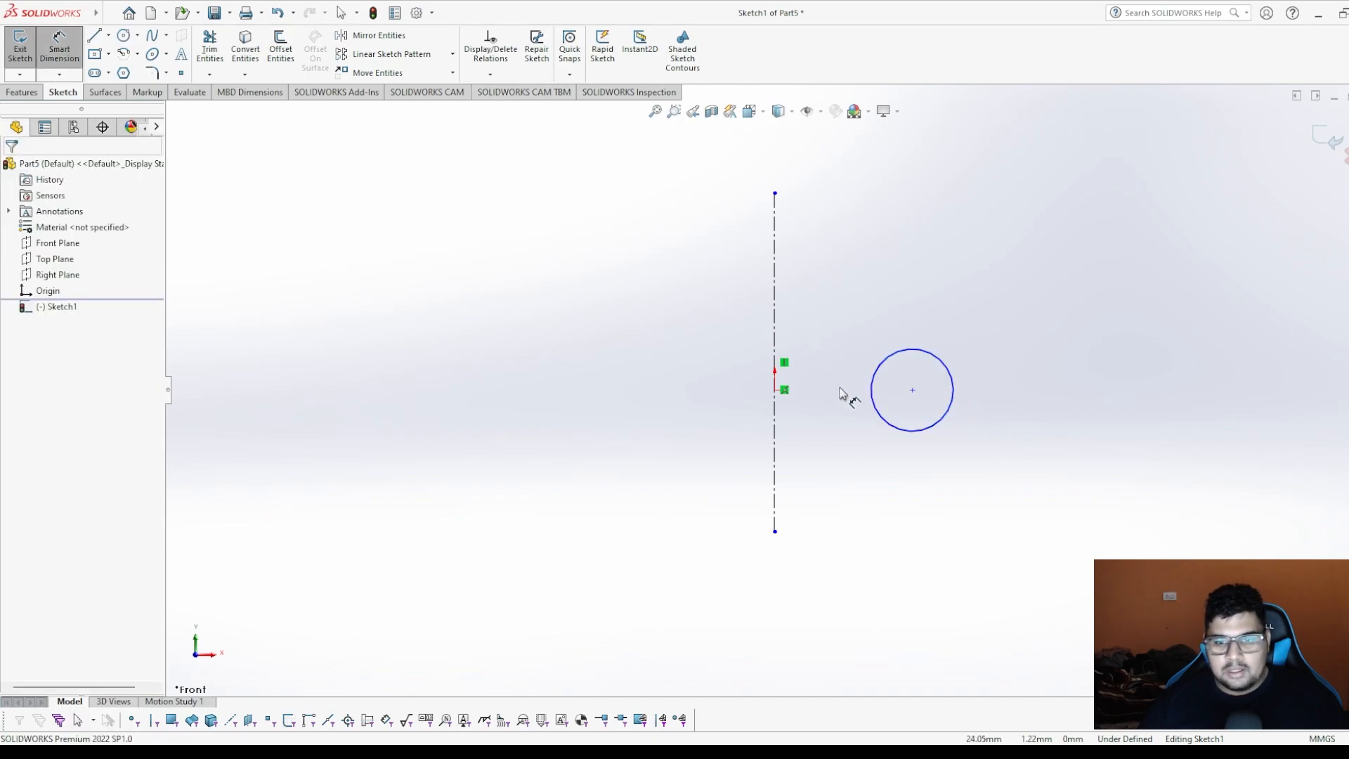
pyautogui.click(941, 364)
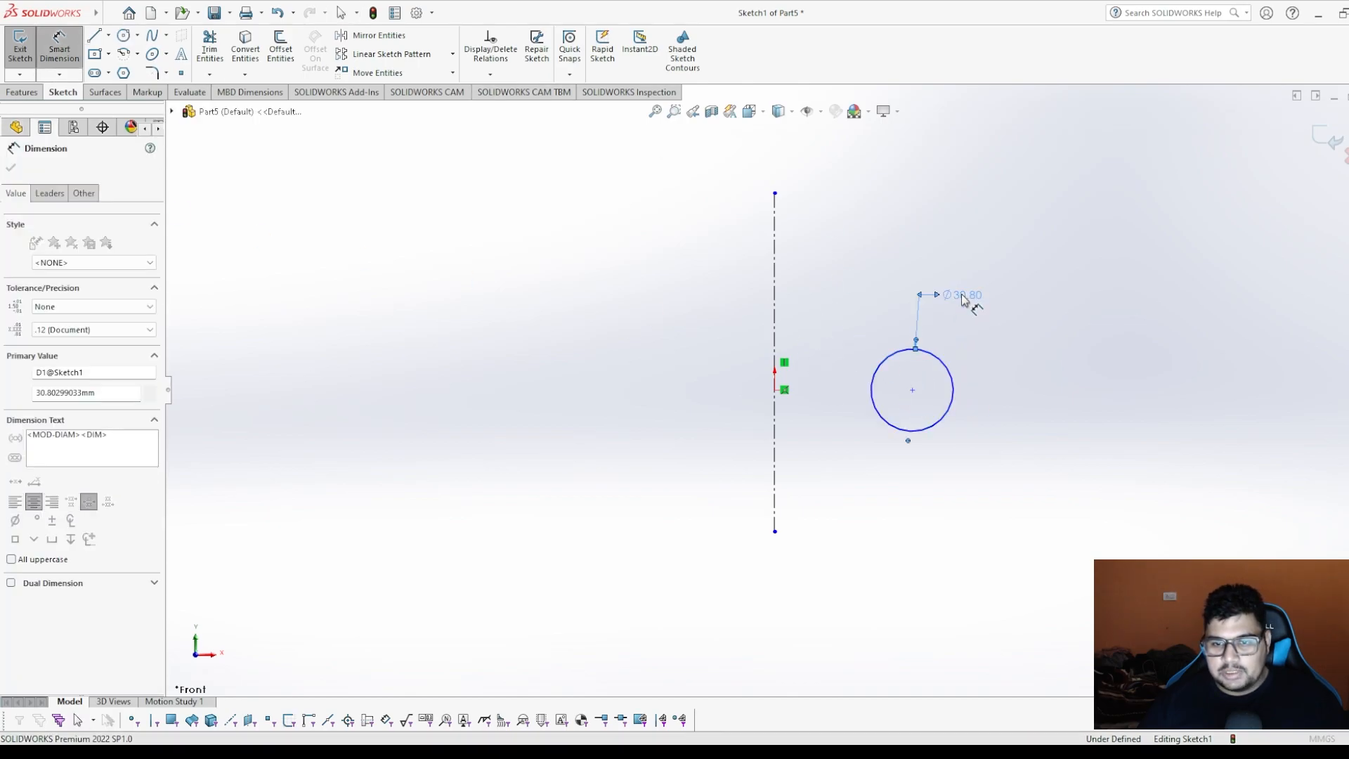
pyautogui.click(962, 294)
pyautogui.write('20')
pyautogui.press('Return')
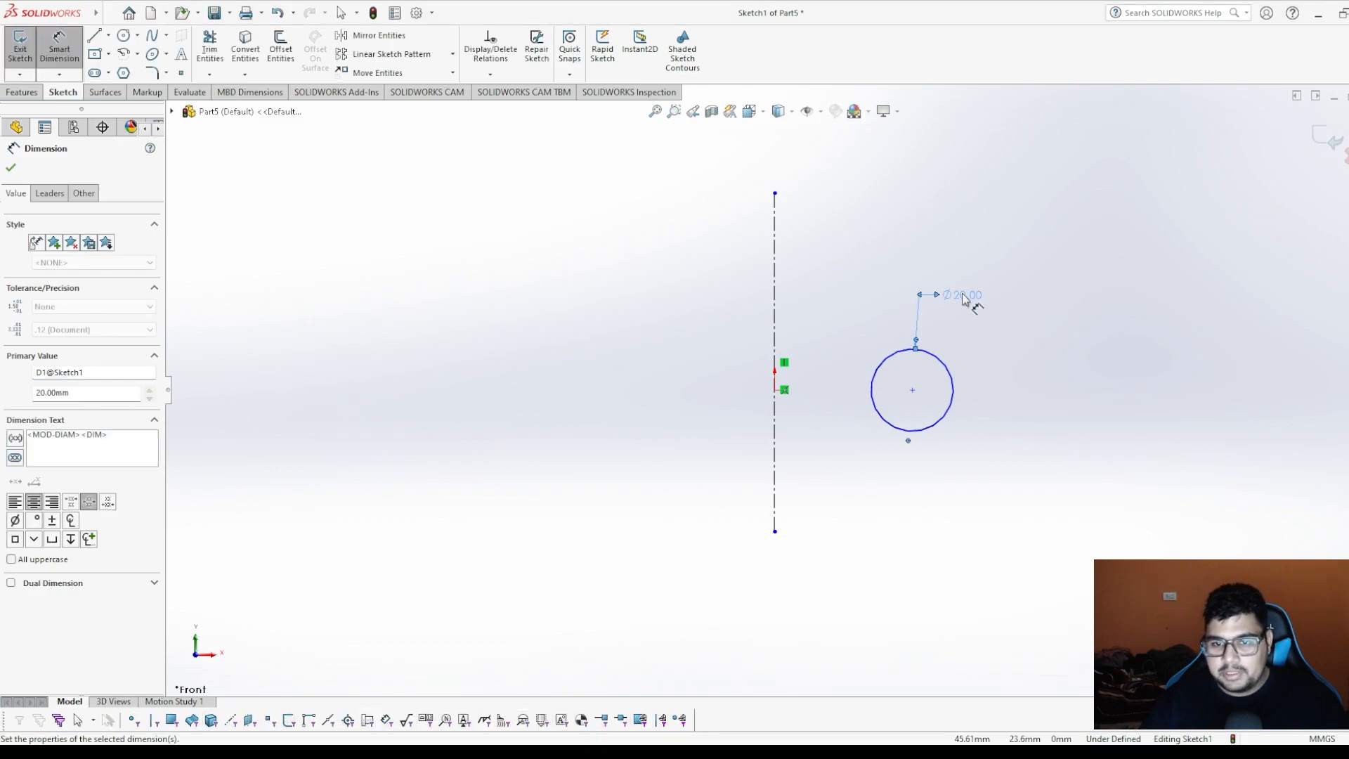
# Dimension the circle's centre 50 mm from the vertical centerline, aligned with the origin by a horizontal centerline, and close the sketch.
pyautogui.click(778, 390)
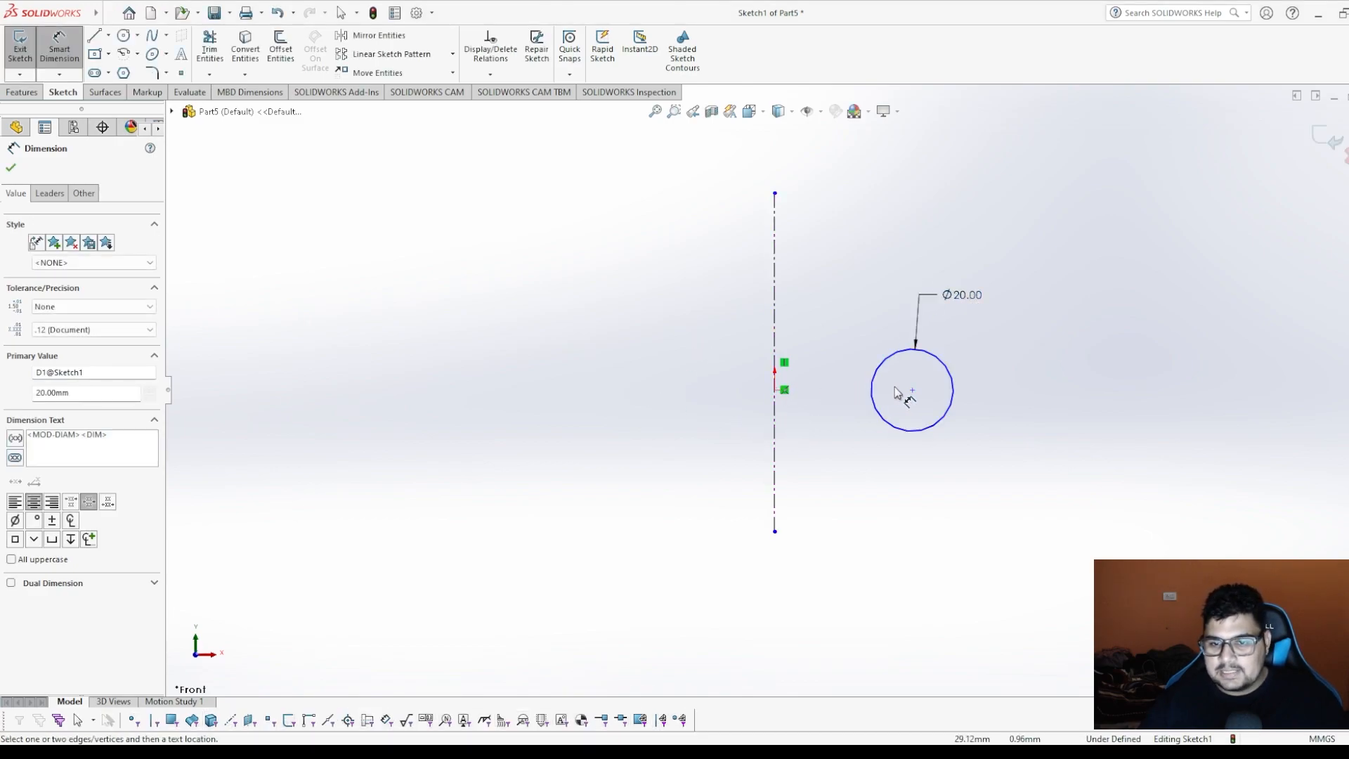
pyautogui.click(912, 393)
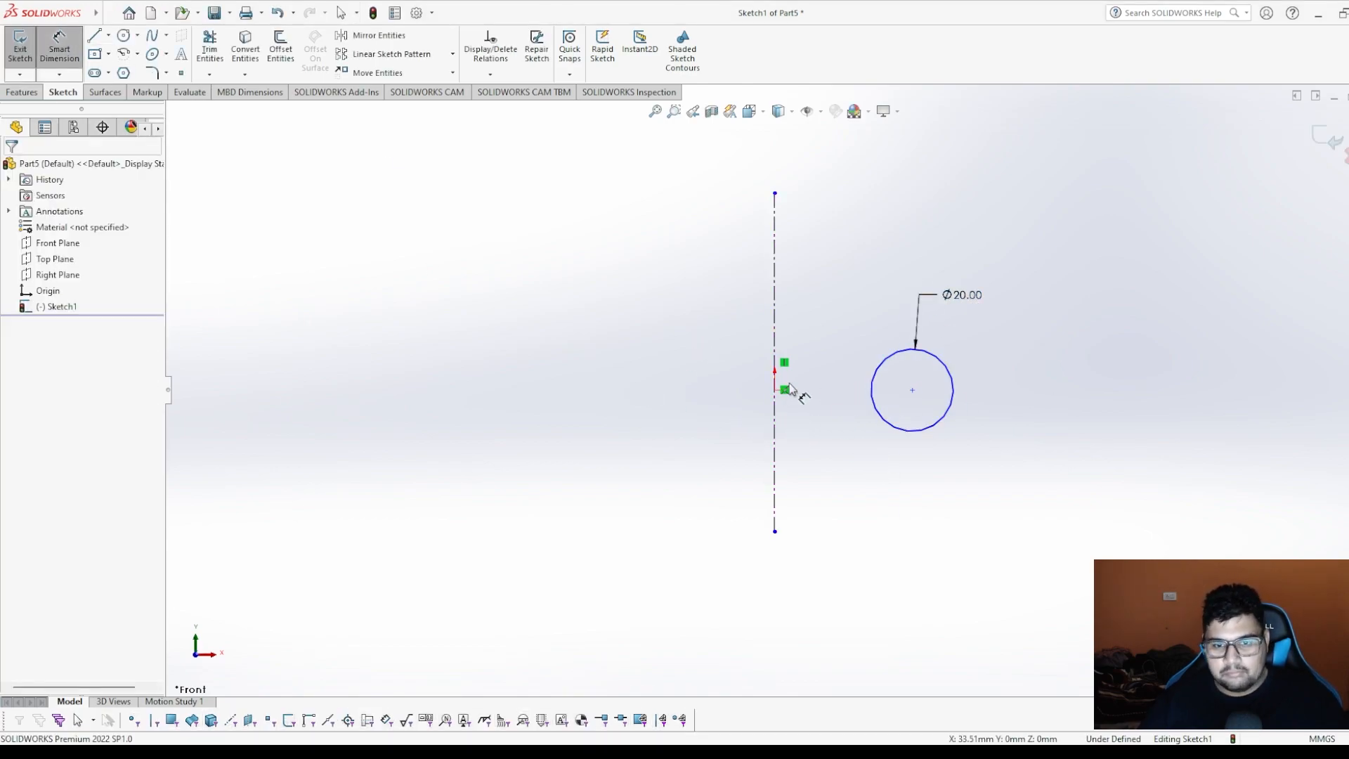
pyautogui.click(775, 393)
pyautogui.click(893, 486)
pyautogui.write('50')
pyautogui.press('Return')
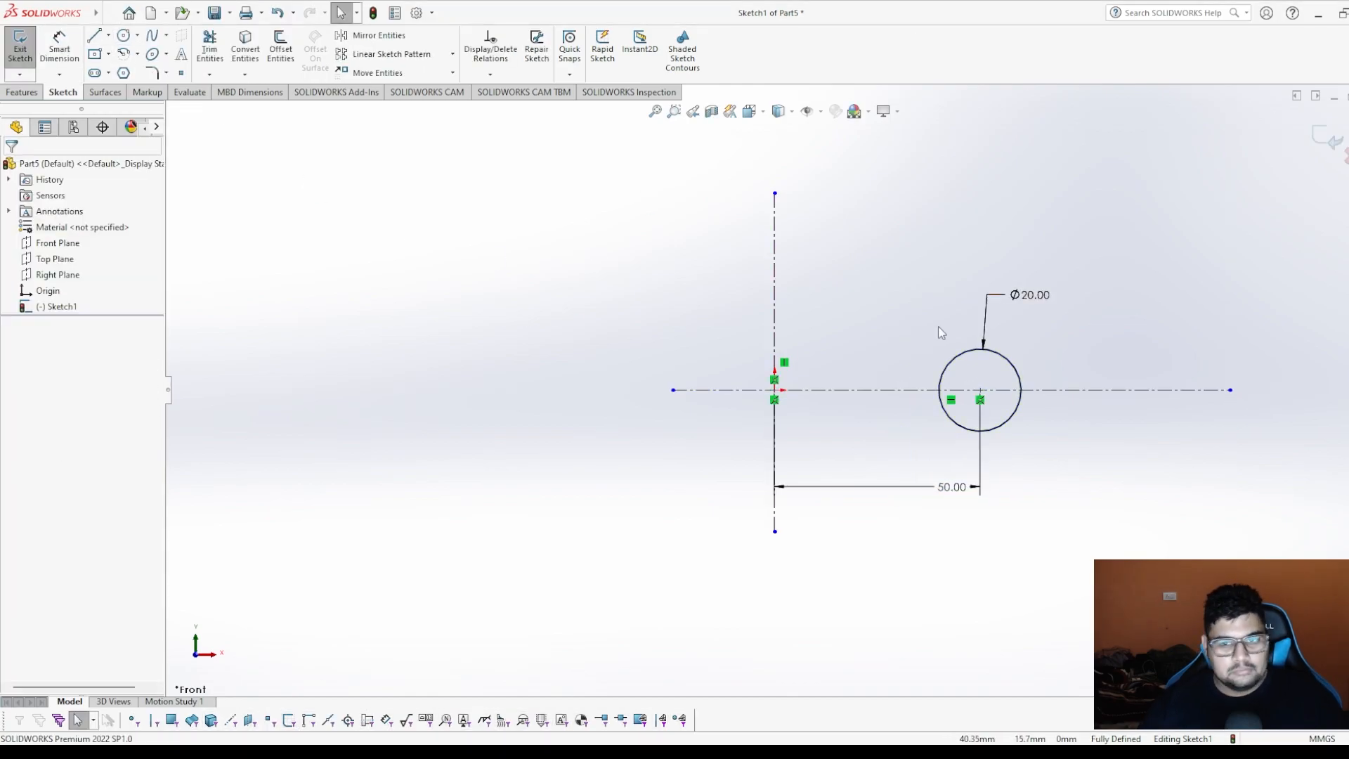
pyautogui.scroll(1, 940, 330)
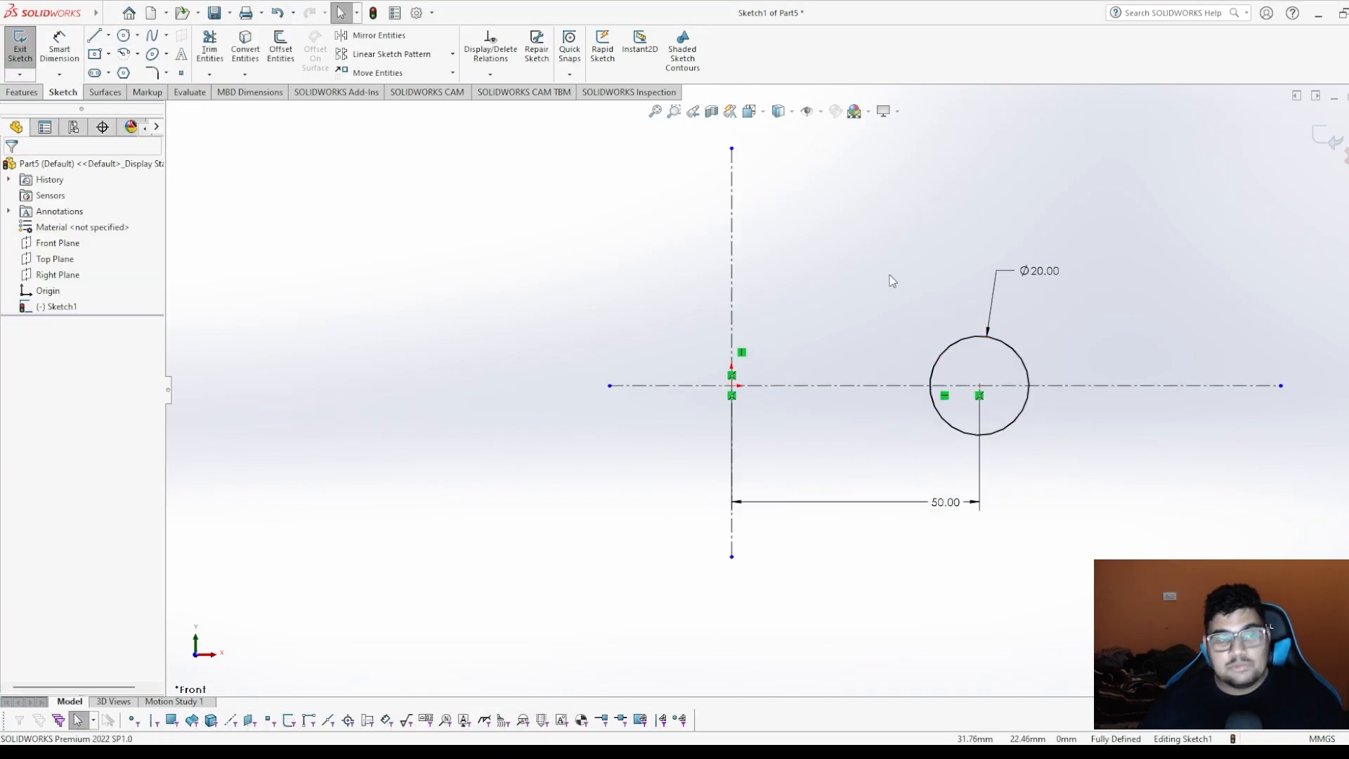
pyautogui.click(1325, 142)
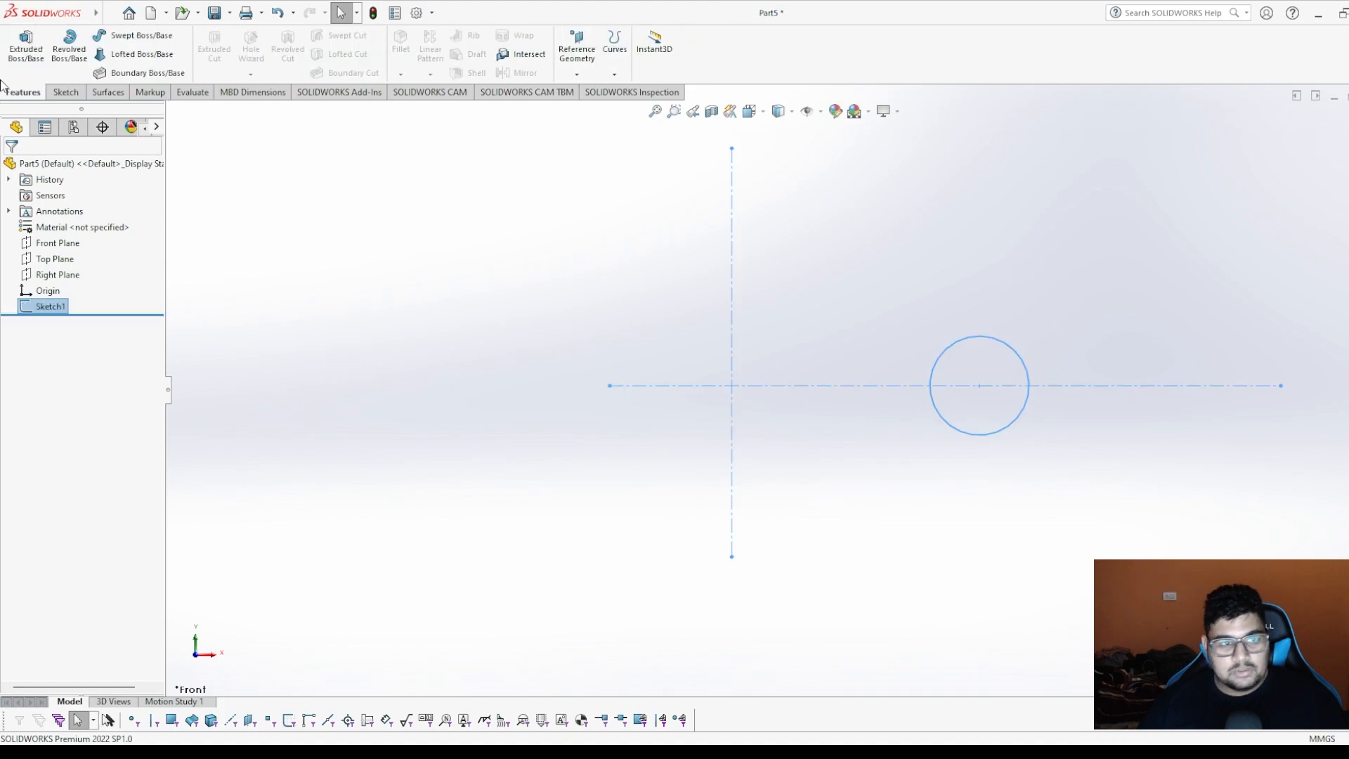
# Revolve the circle 360 degrees around the vertical centerline to form a solid ring.
pyautogui.click(70, 47)
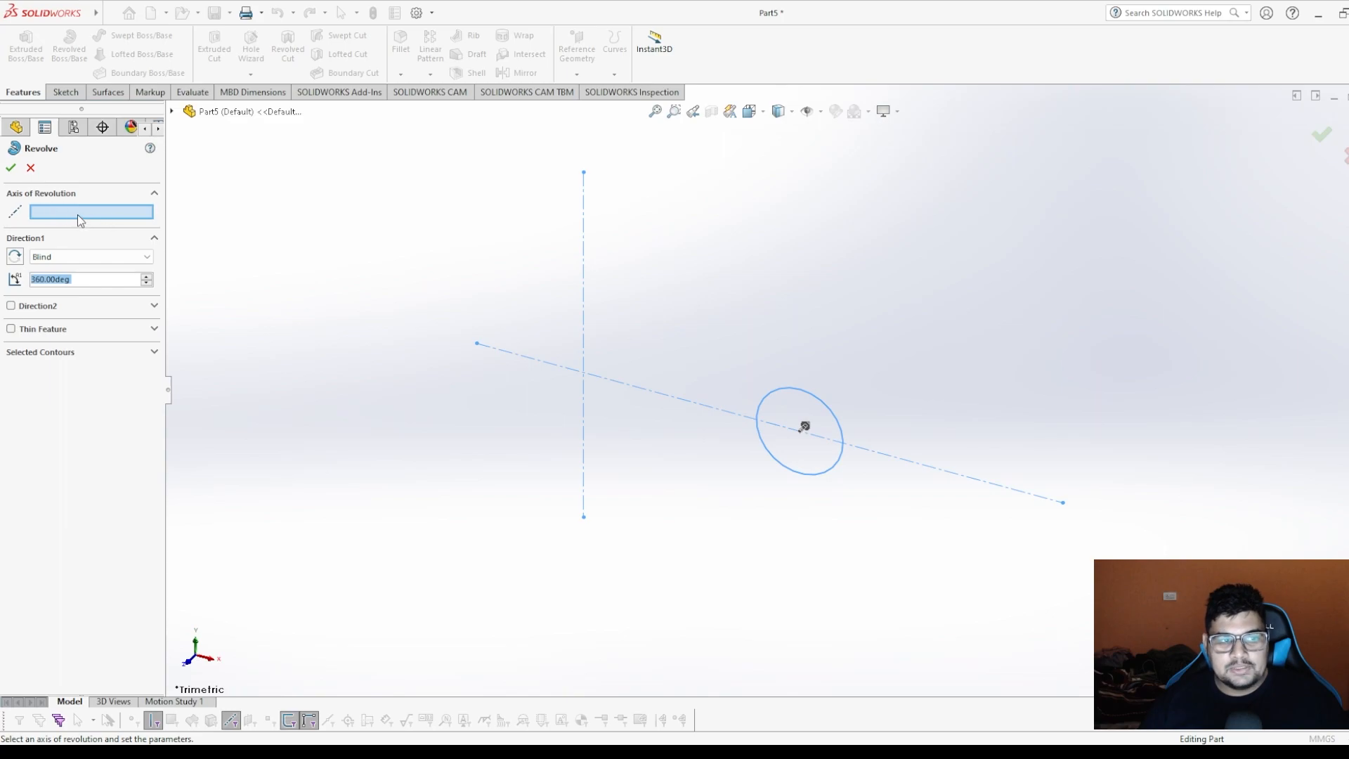
pyautogui.click(583, 235)
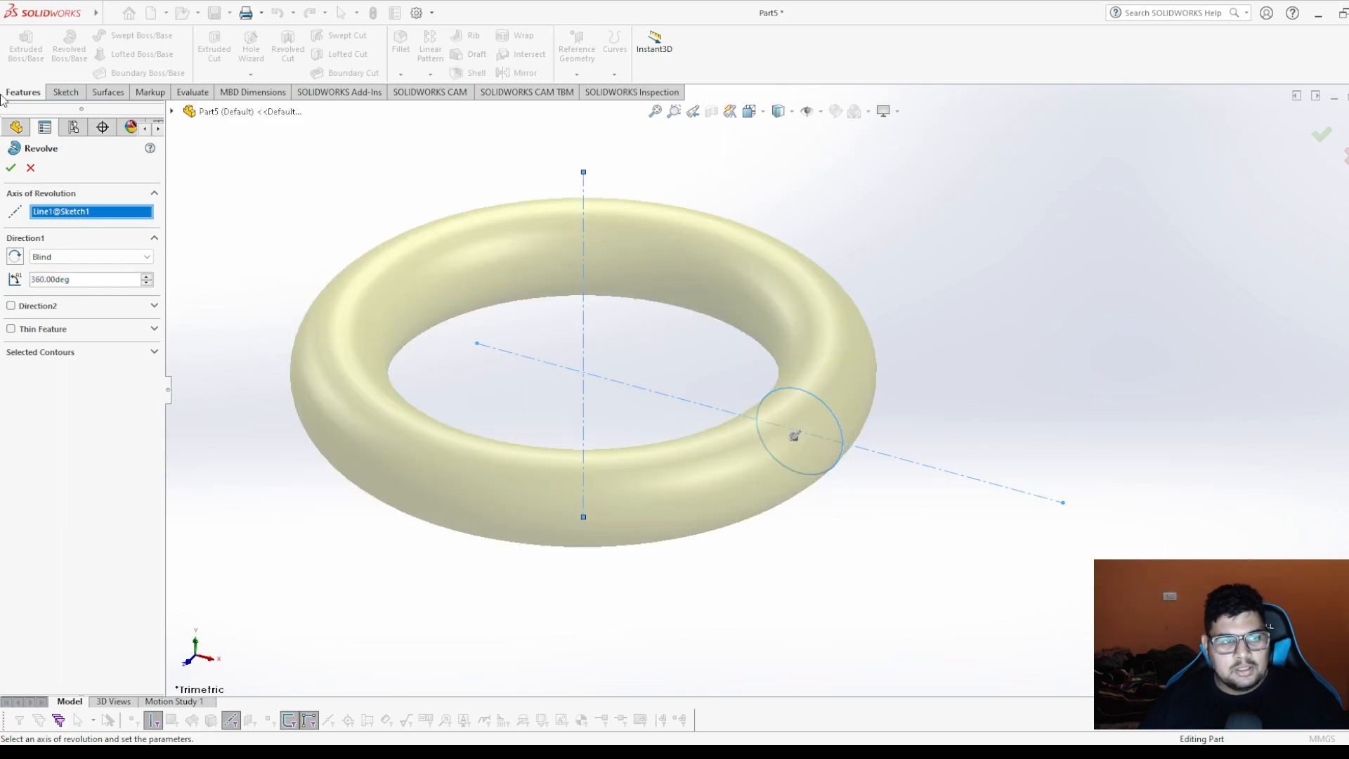
pyautogui.click(11, 169)
pyautogui.moveTo(566, 536); pyautogui.dragTo(608, 589, button='middle')
pyautogui.scroll(3, 630, 521)
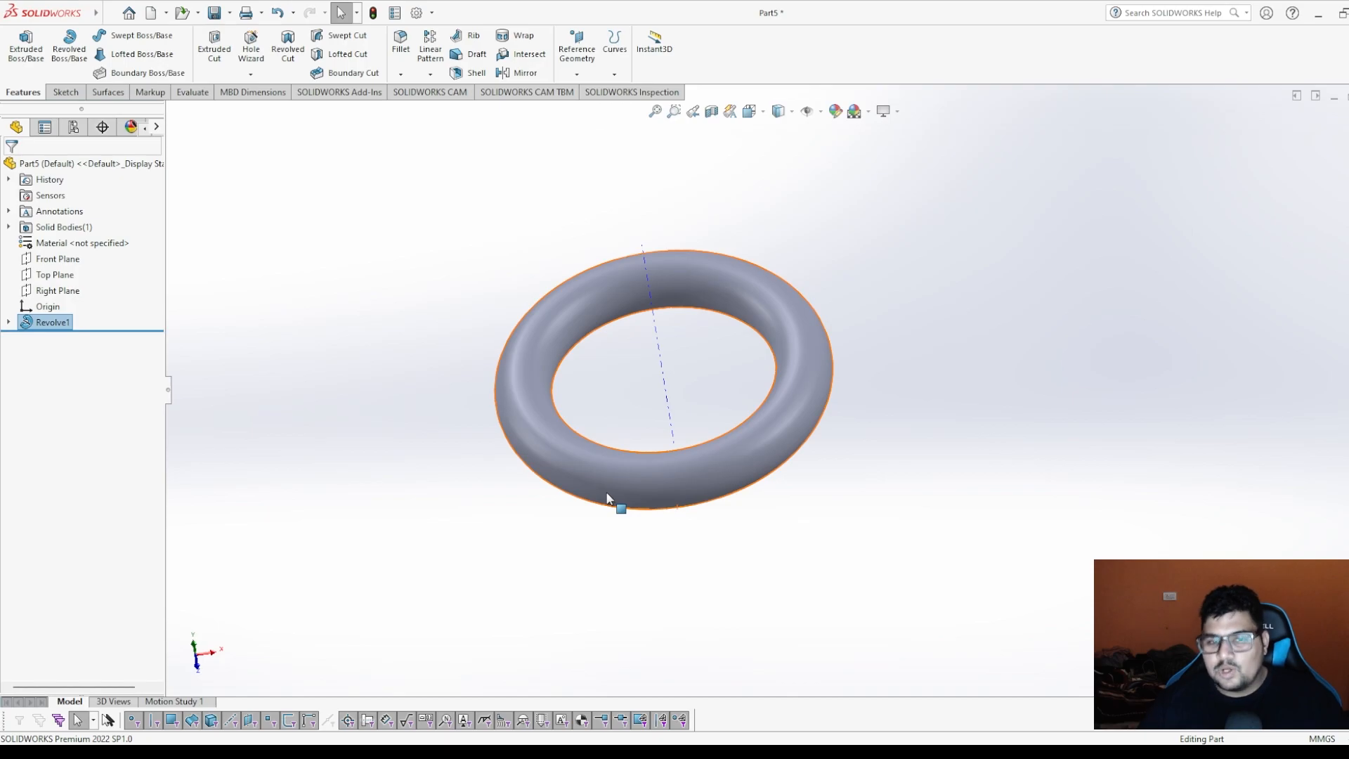
pyautogui.scroll(-3, 534, 415)
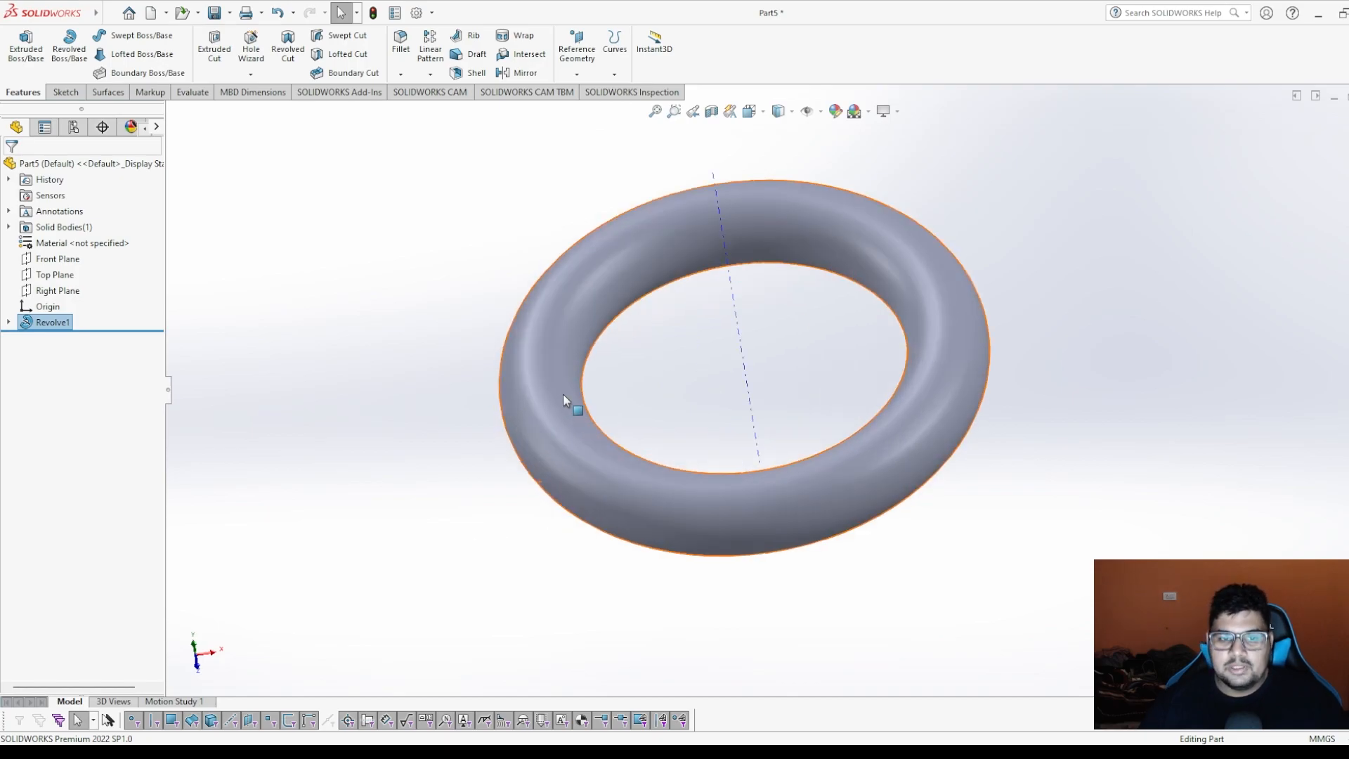
pyautogui.click(7, 322)
pyautogui.click(45, 324)
pyautogui.click(62, 287)
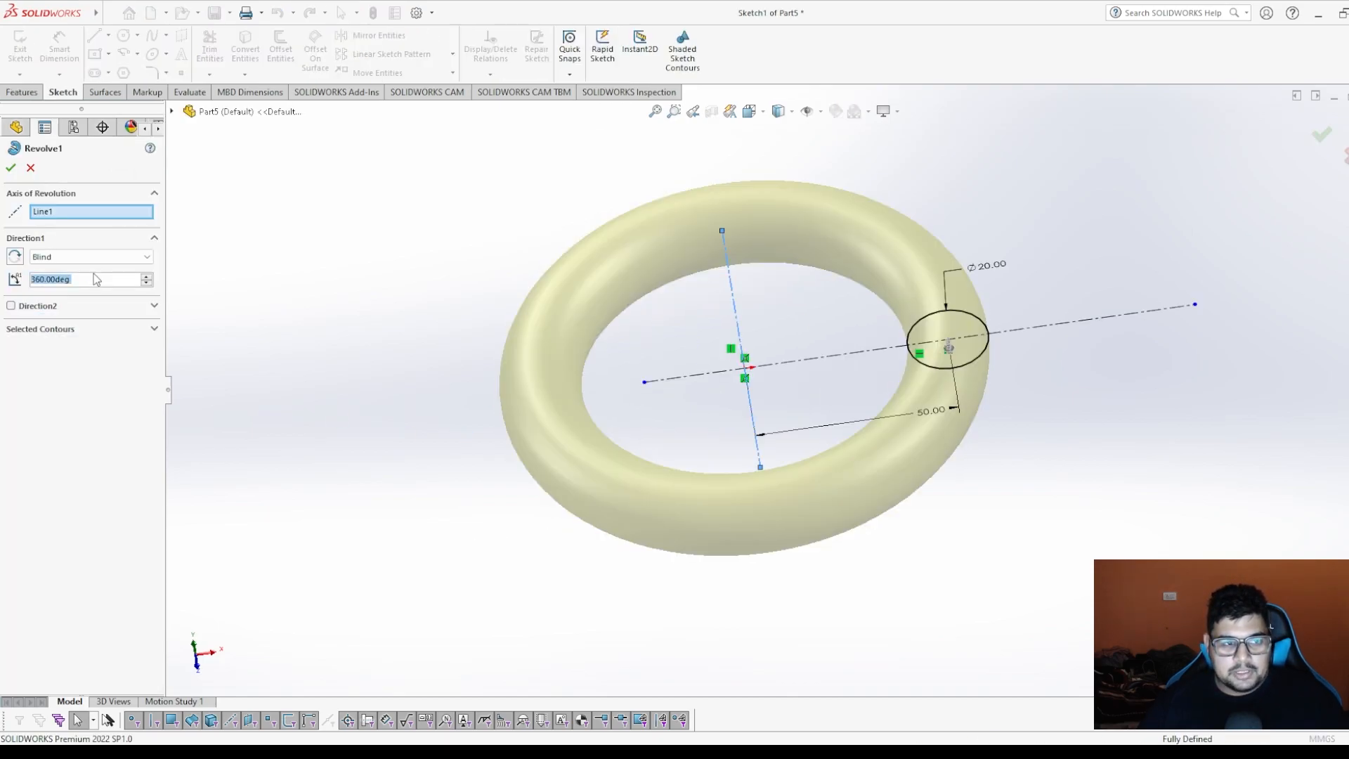
pyautogui.click(28, 167)
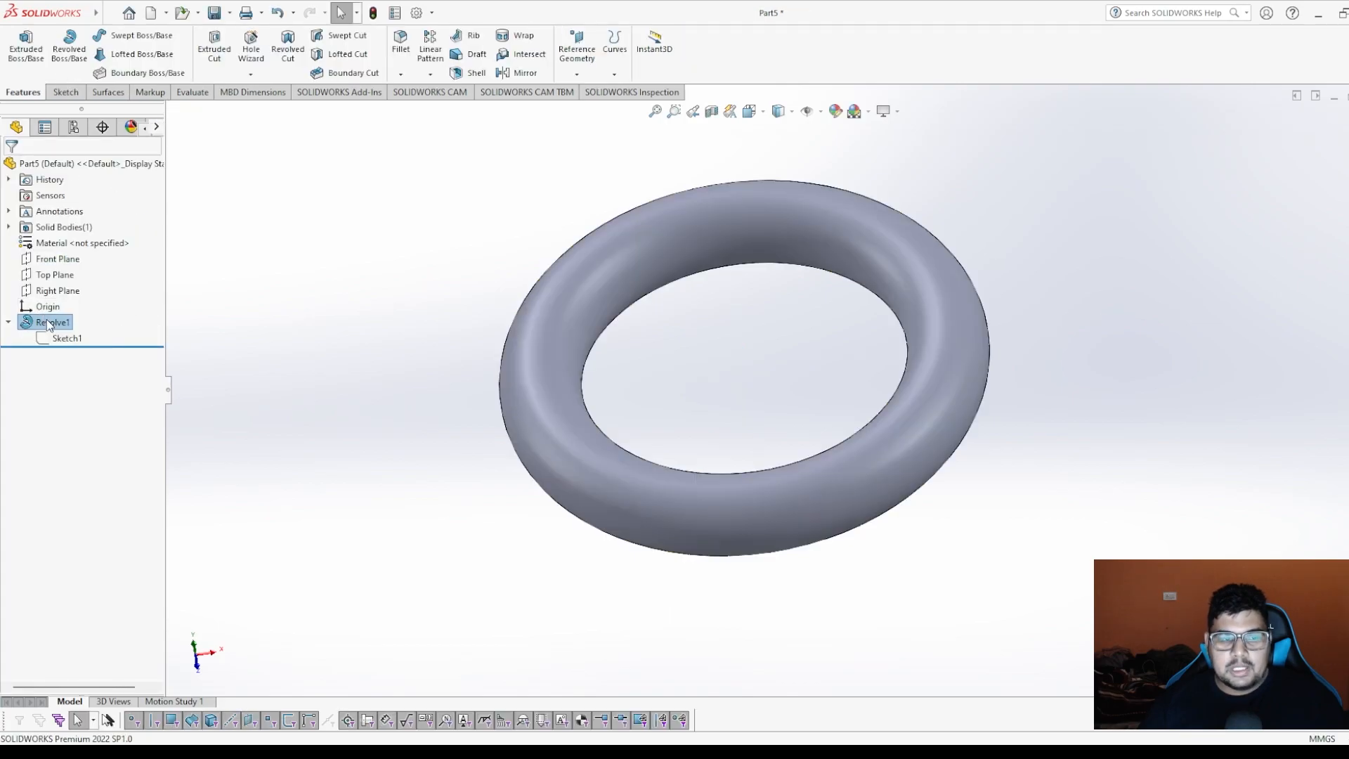
# Edit the ring's revolve feature and set its angle to 270 degrees.
pyautogui.click(47, 320)
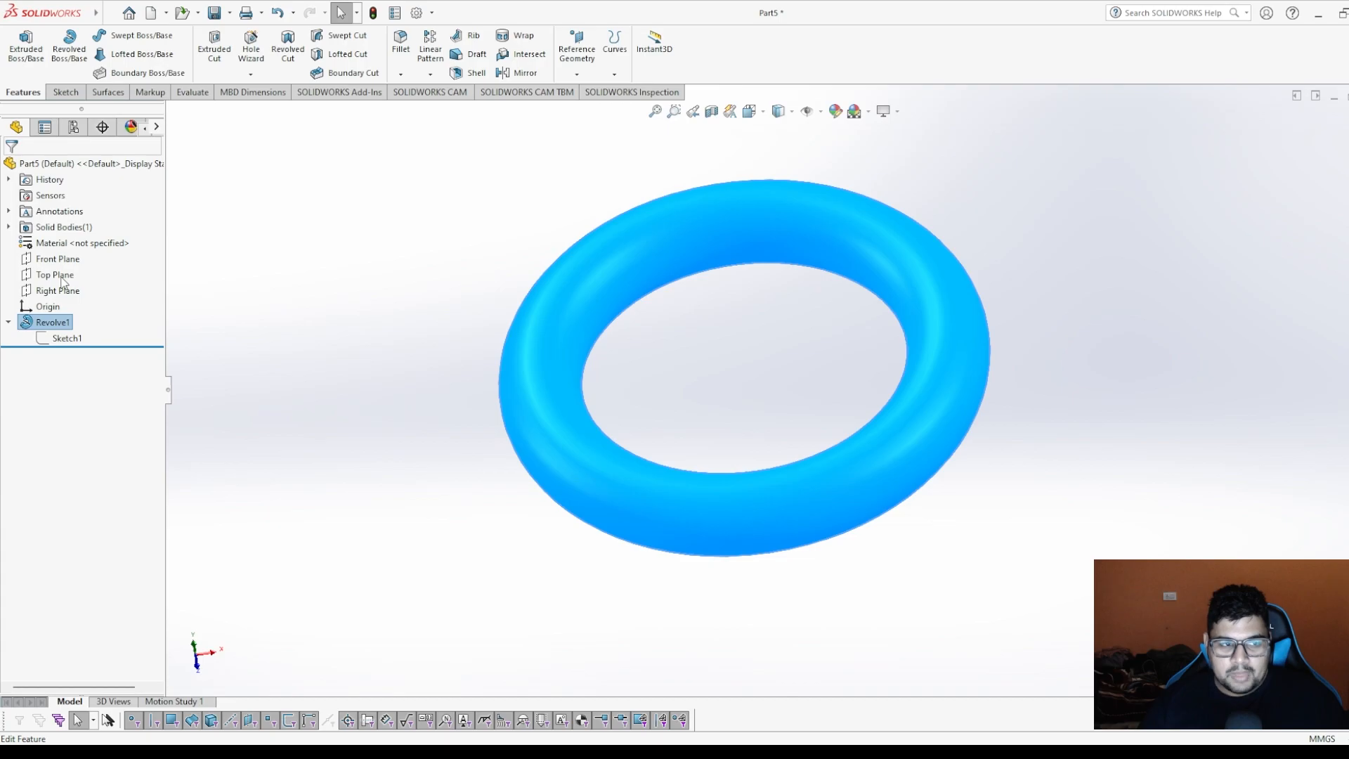
pyautogui.click(62, 281)
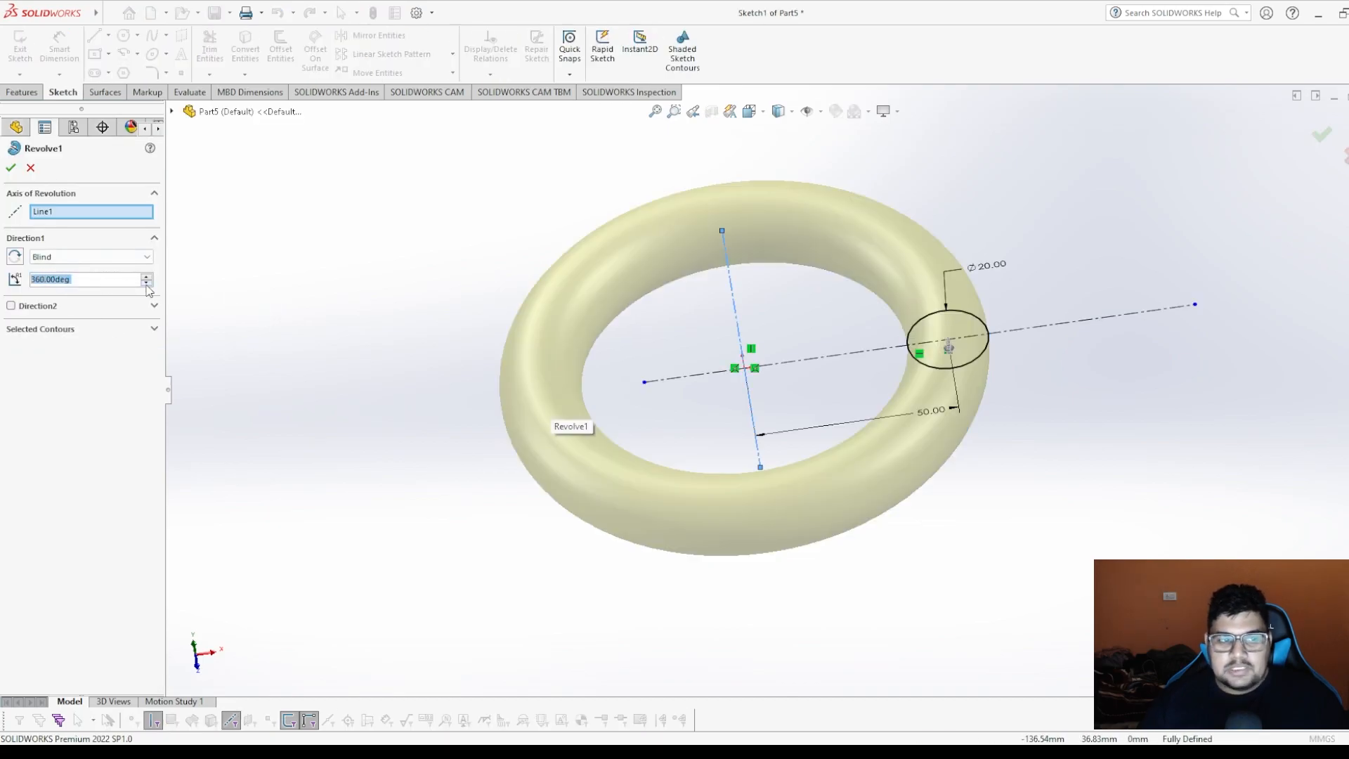
pyautogui.click(146, 283)
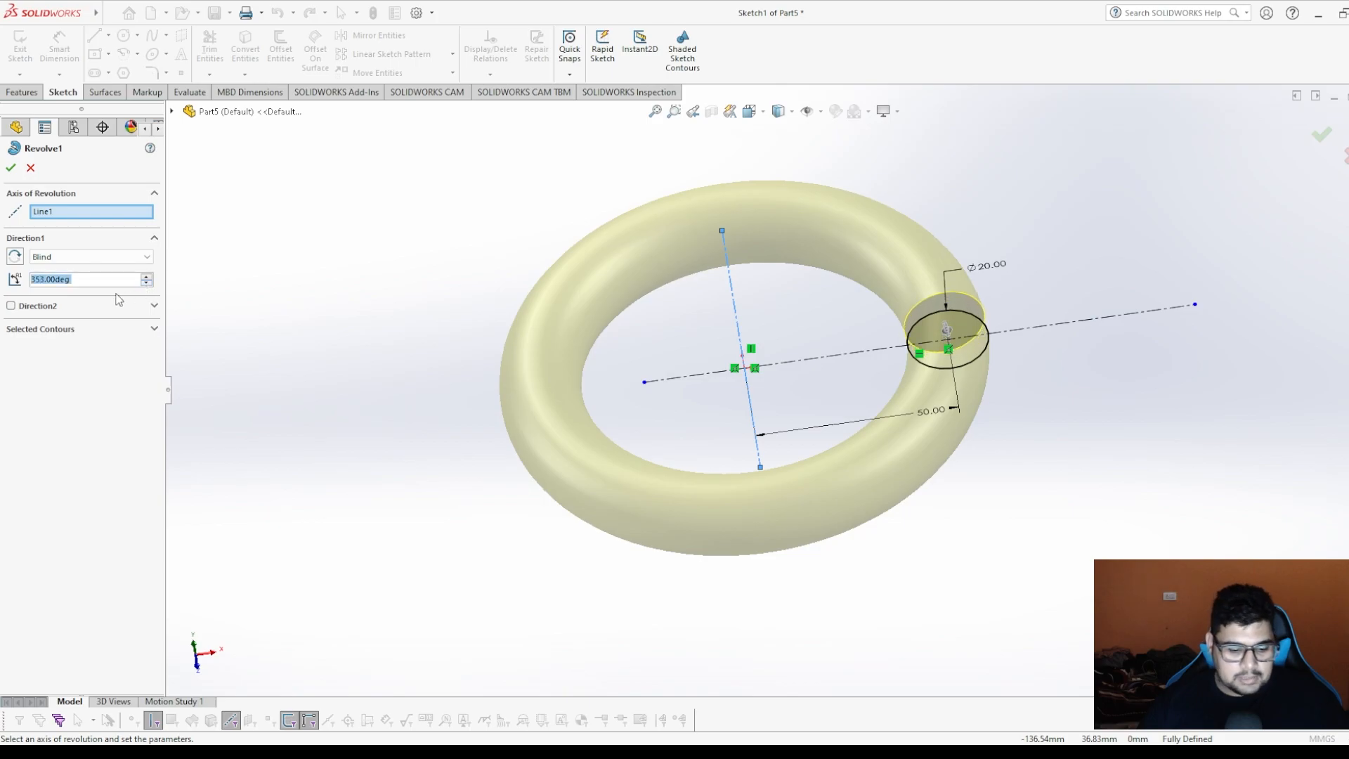
pyautogui.write('270')
pyautogui.press('Return')
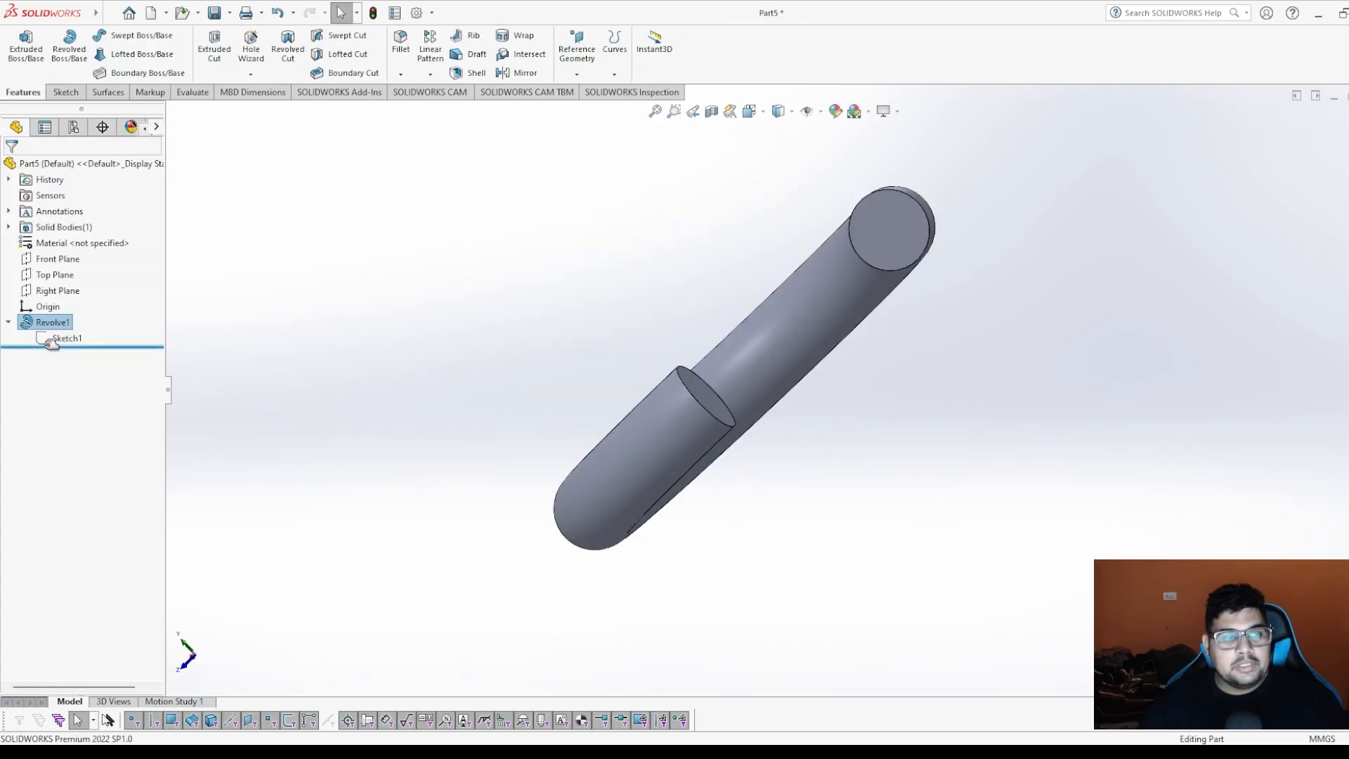
# Delete the ring's revolve feature and its circle sketch from the part.
pyautogui.rightClick(48, 320)
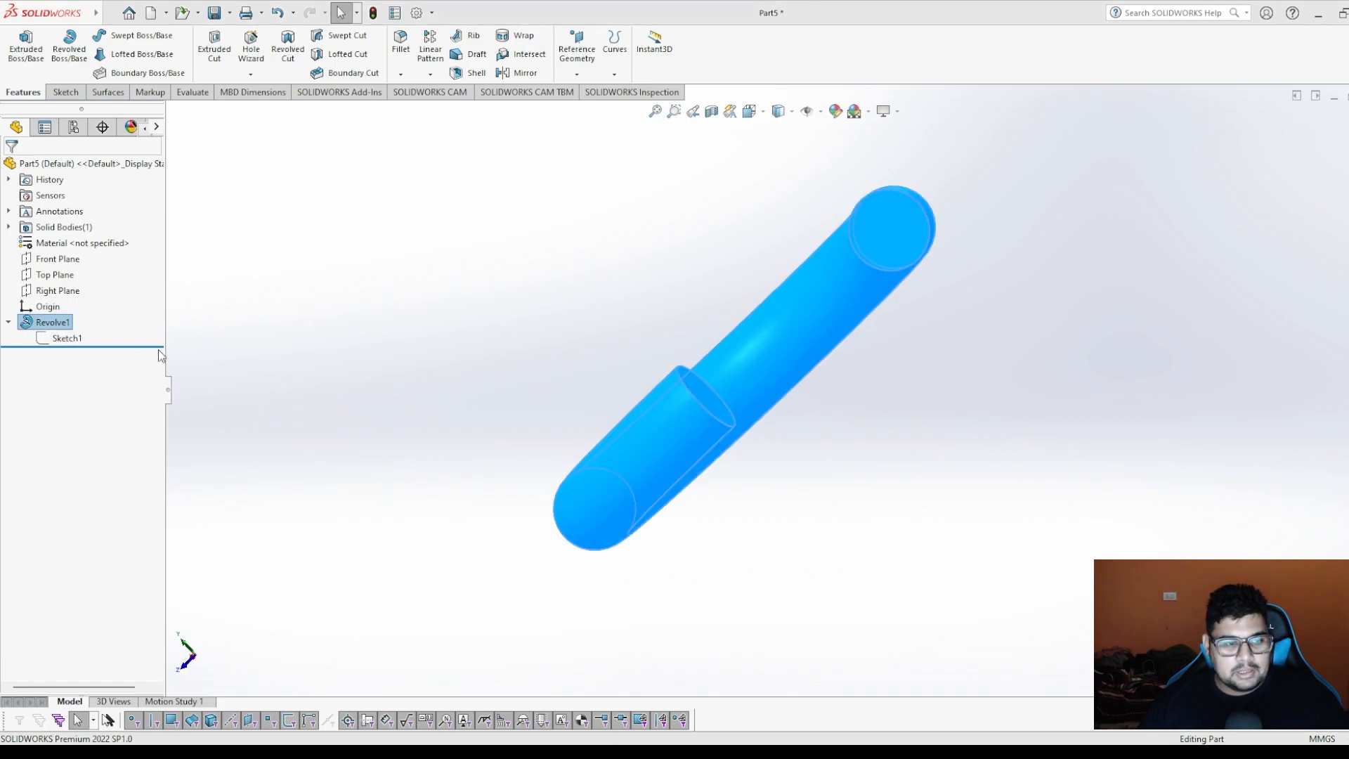
pyautogui.press('Delete')
pyautogui.press('Return')
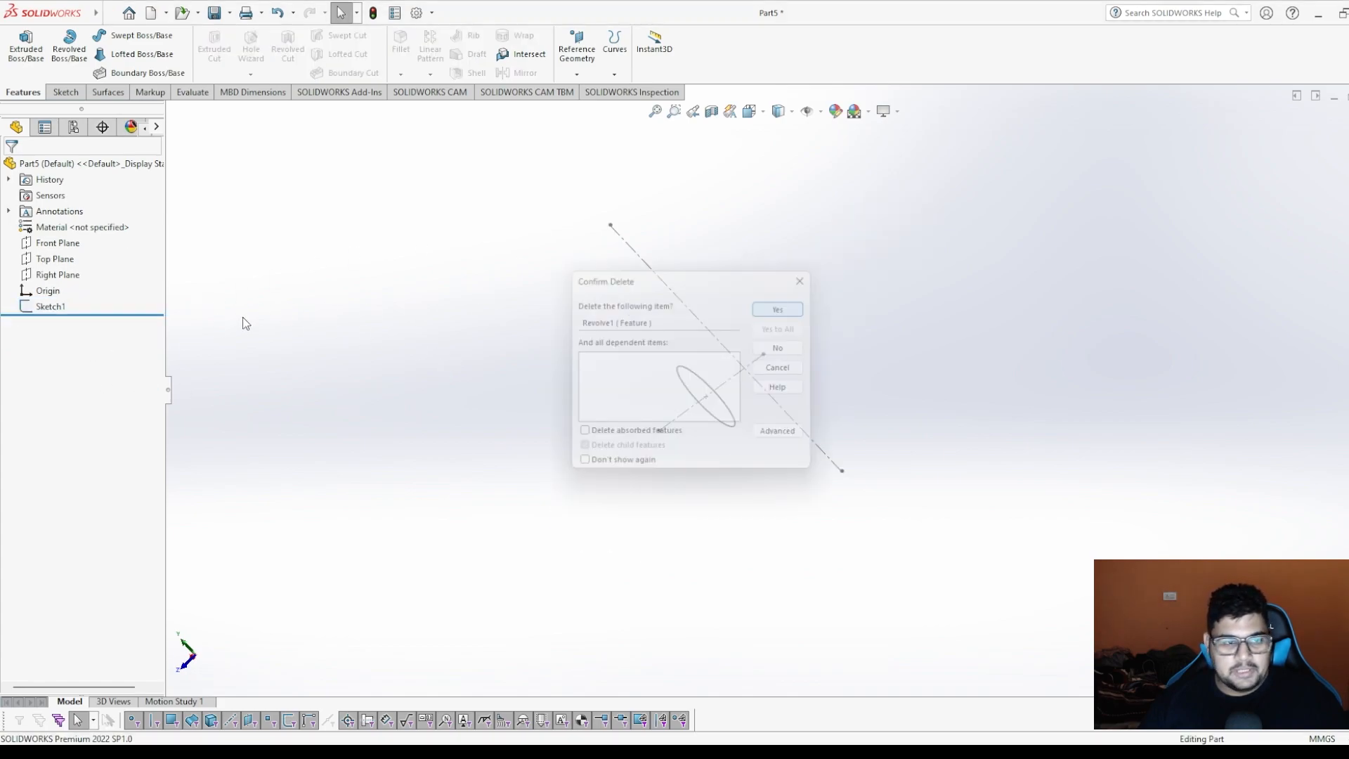
pyautogui.click(50, 307)
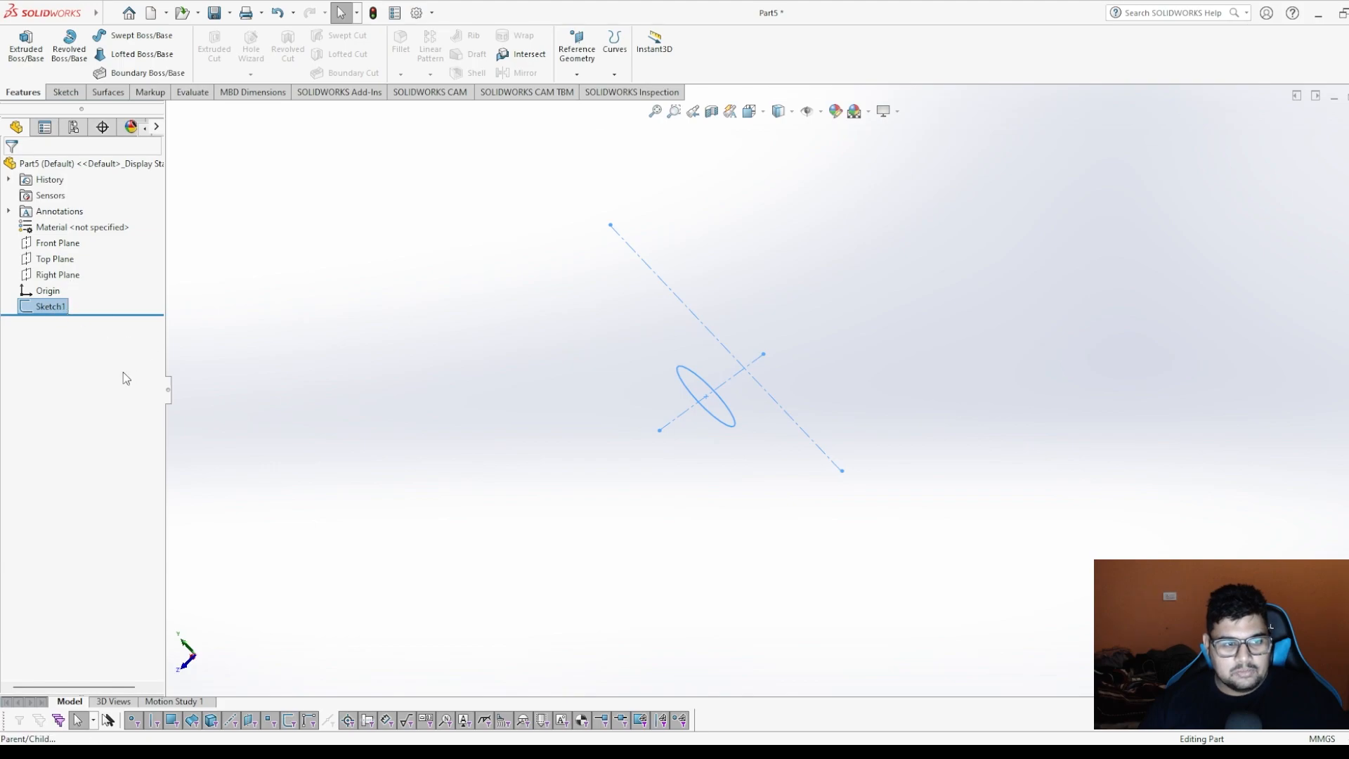
pyautogui.press('Delete')
# Start a new sketch on the Front Plane and enlarge the plane's displayed outline around the origin.
pyautogui.click(58, 243)
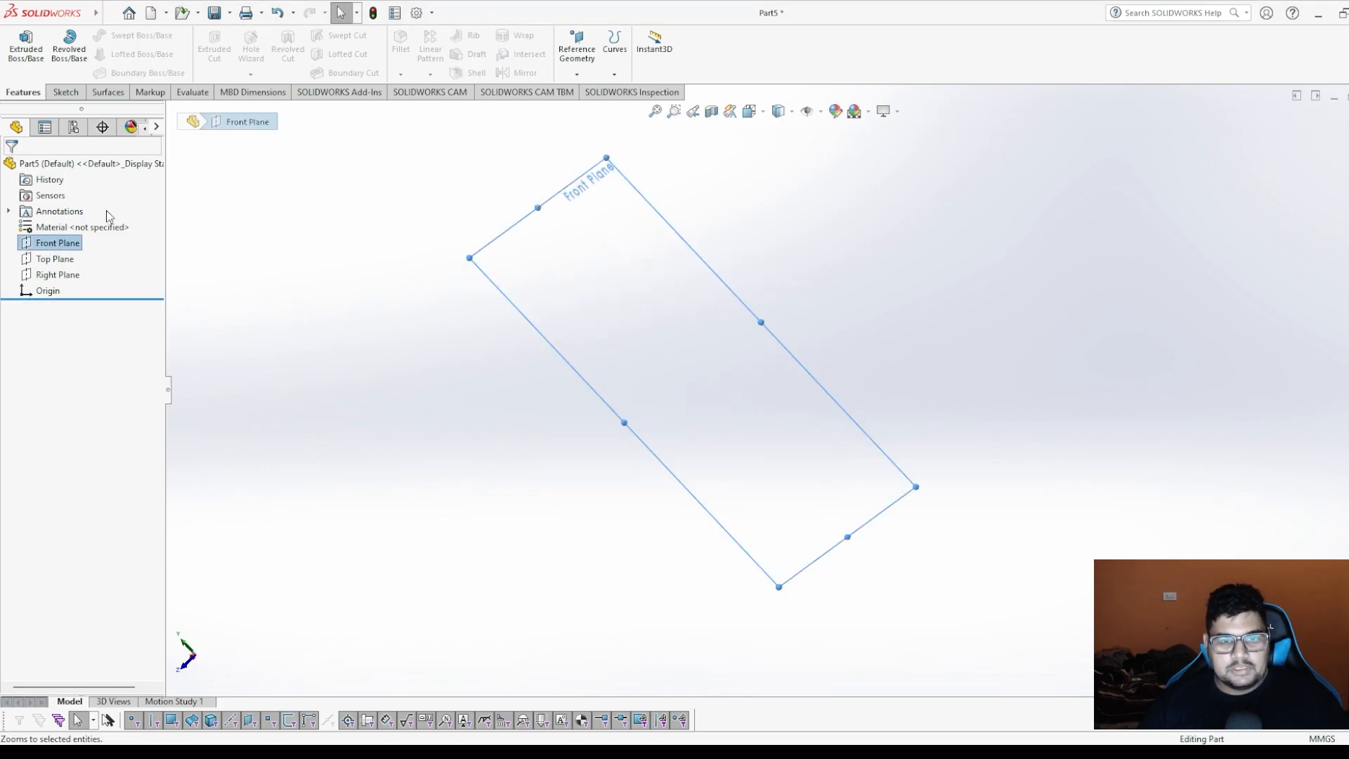
pyautogui.click(58, 224)
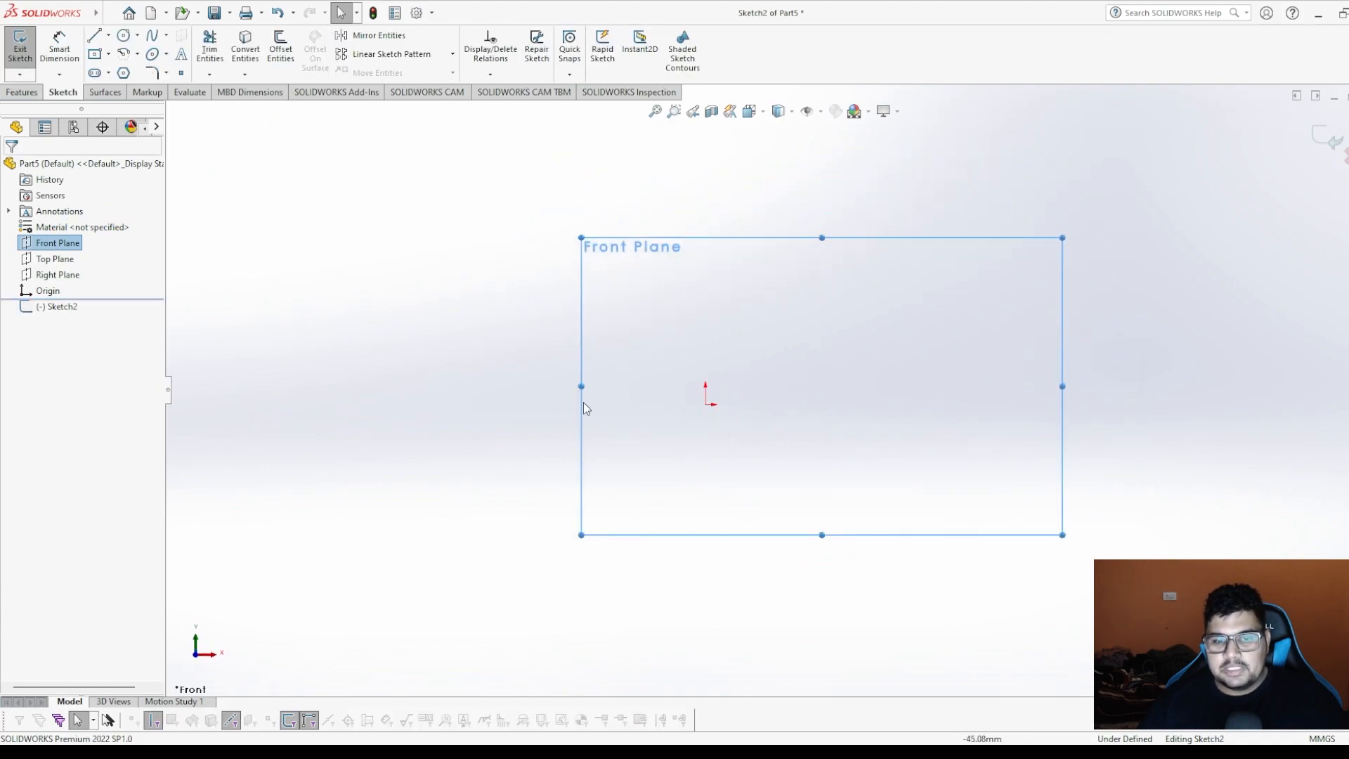
pyautogui.moveTo(406, 366); pyautogui.dragTo(362, 368)
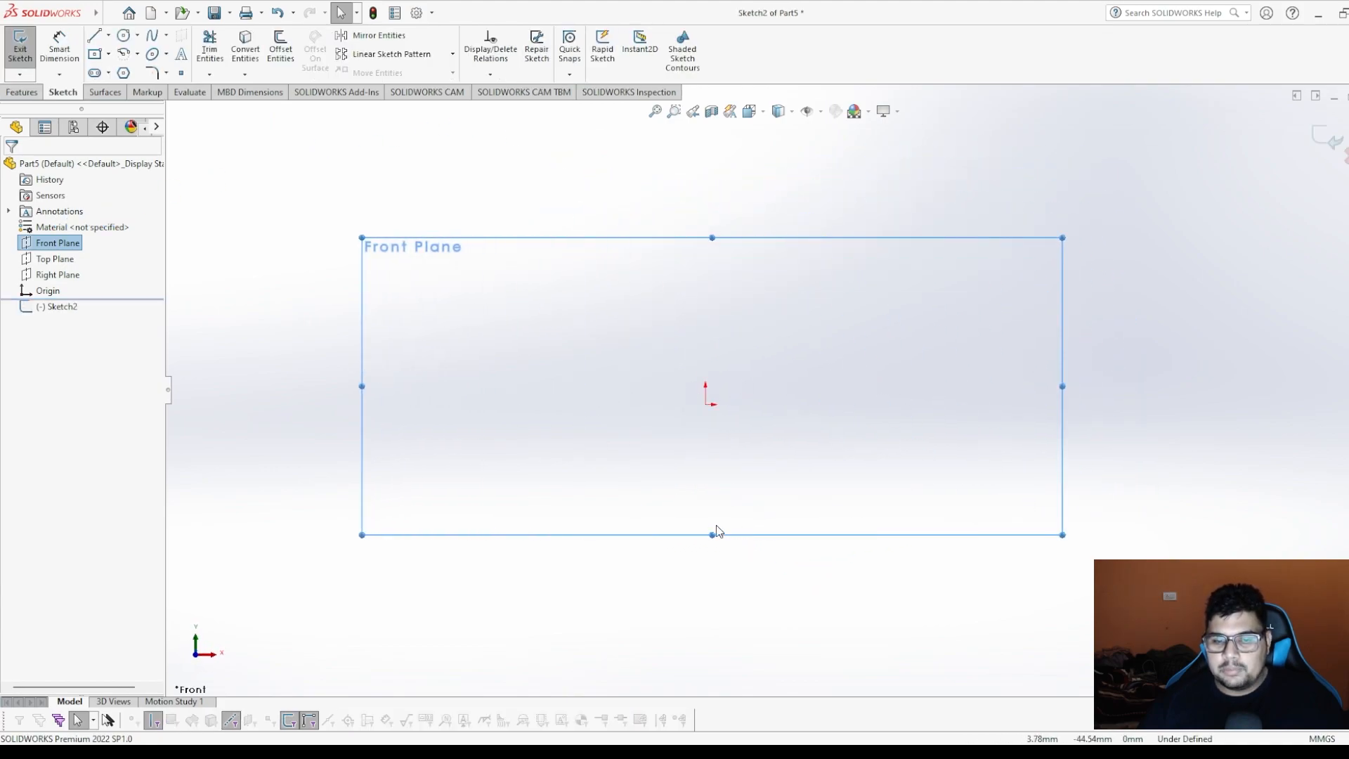
pyautogui.moveTo(712, 535); pyautogui.dragTo(712, 597)
pyautogui.moveTo(712, 237); pyautogui.dragTo(712, 209)
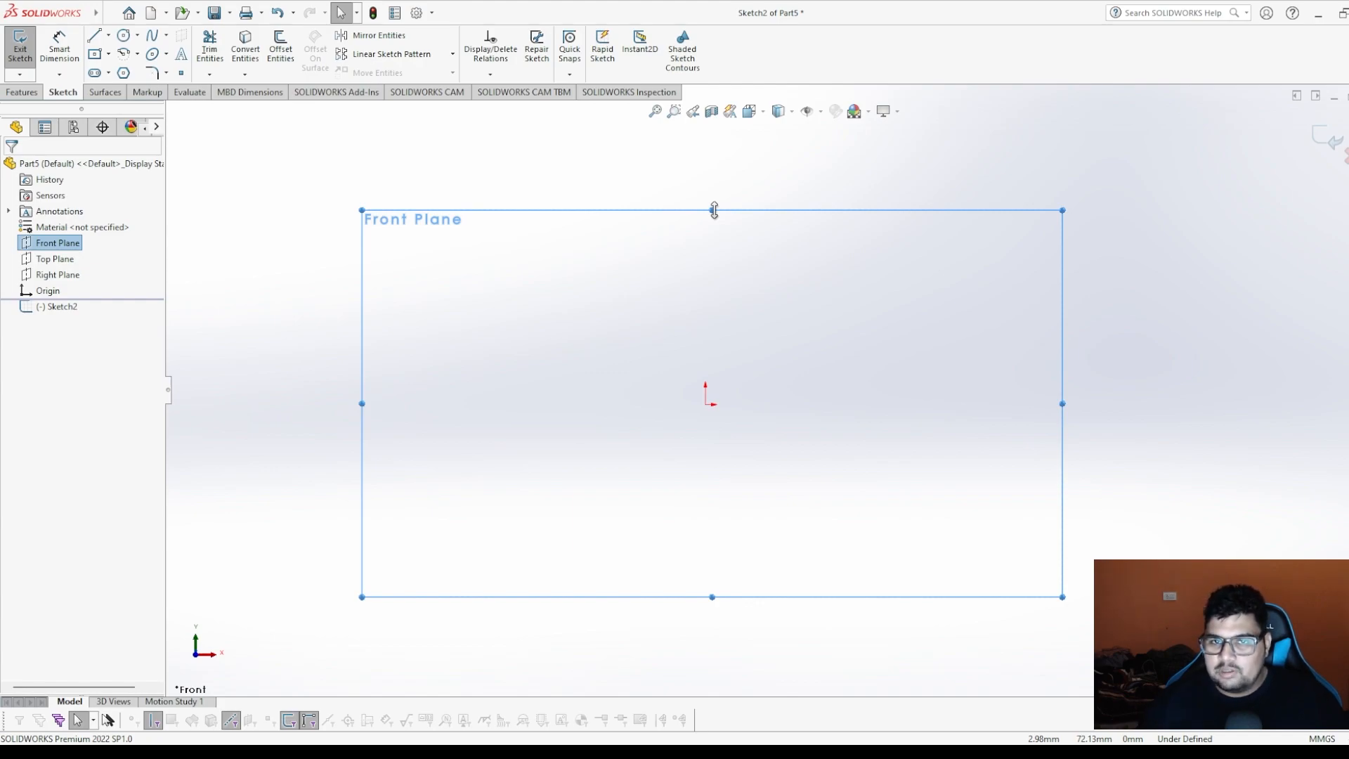
# Draw a horizontal and a vertical centerline crossing at the origin, both extending well to either side of it.
pyautogui.scroll(2, 705, 314)
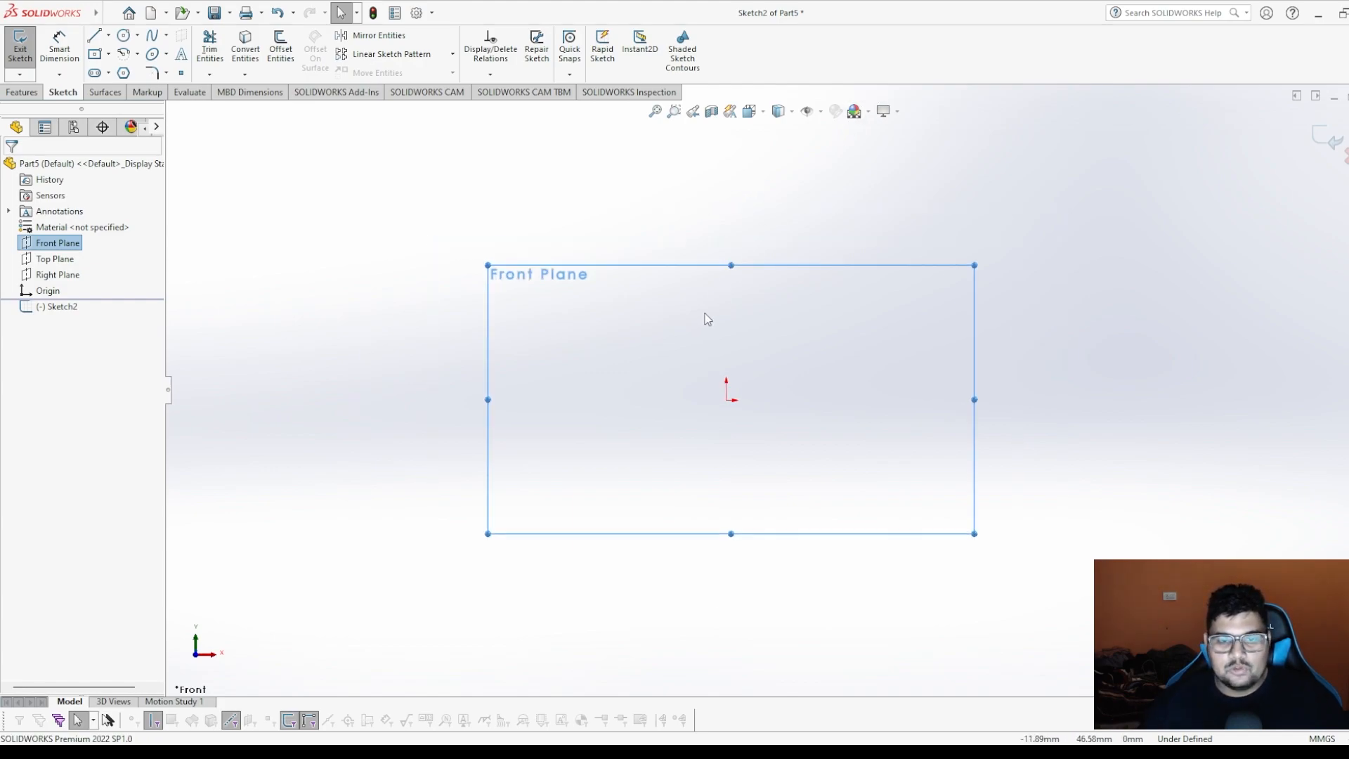
pyautogui.scroll(-2, 704, 314)
pyautogui.click(496, 187)
pyautogui.click(108, 35)
pyautogui.click(108, 74)
pyautogui.click(571, 447)
pyautogui.click(1035, 447)
pyautogui.press('Escape')
pyautogui.press('Return')
pyautogui.click(746, 202)
pyautogui.click(749, 641)
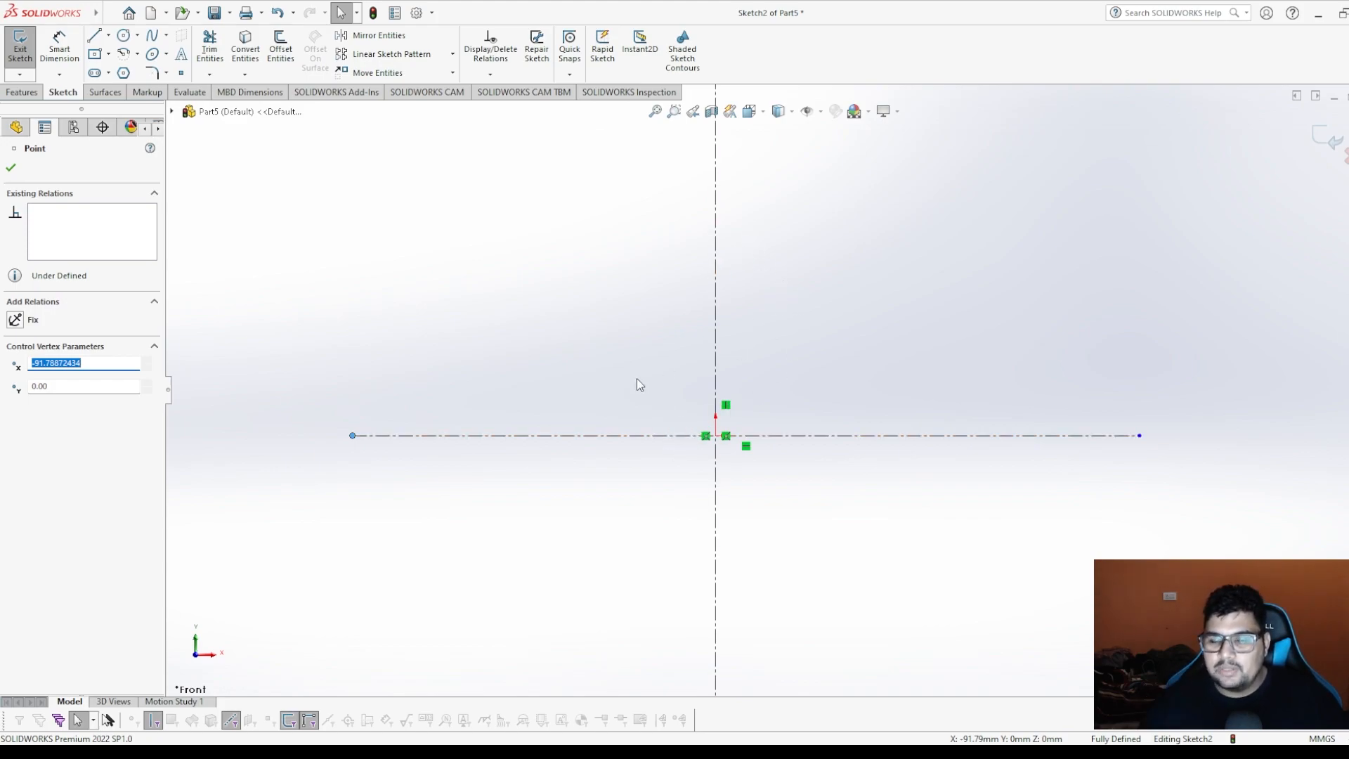
pyautogui.press('f')
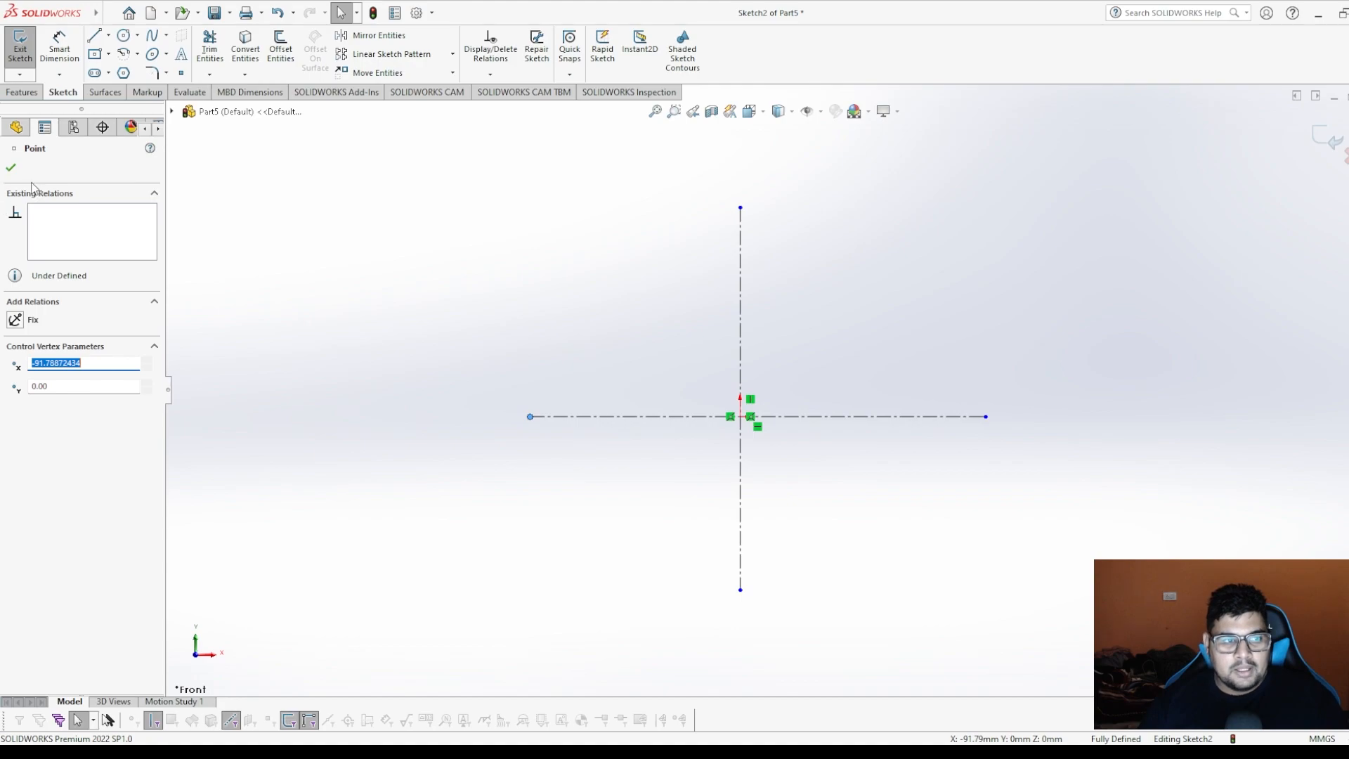
pyautogui.click(10, 167)
# Draw a vertical line about 56 mm long upward from the horizontal centerline, on the left side of the vertical centerline.
pyautogui.click(95, 36)
pyautogui.press('f')
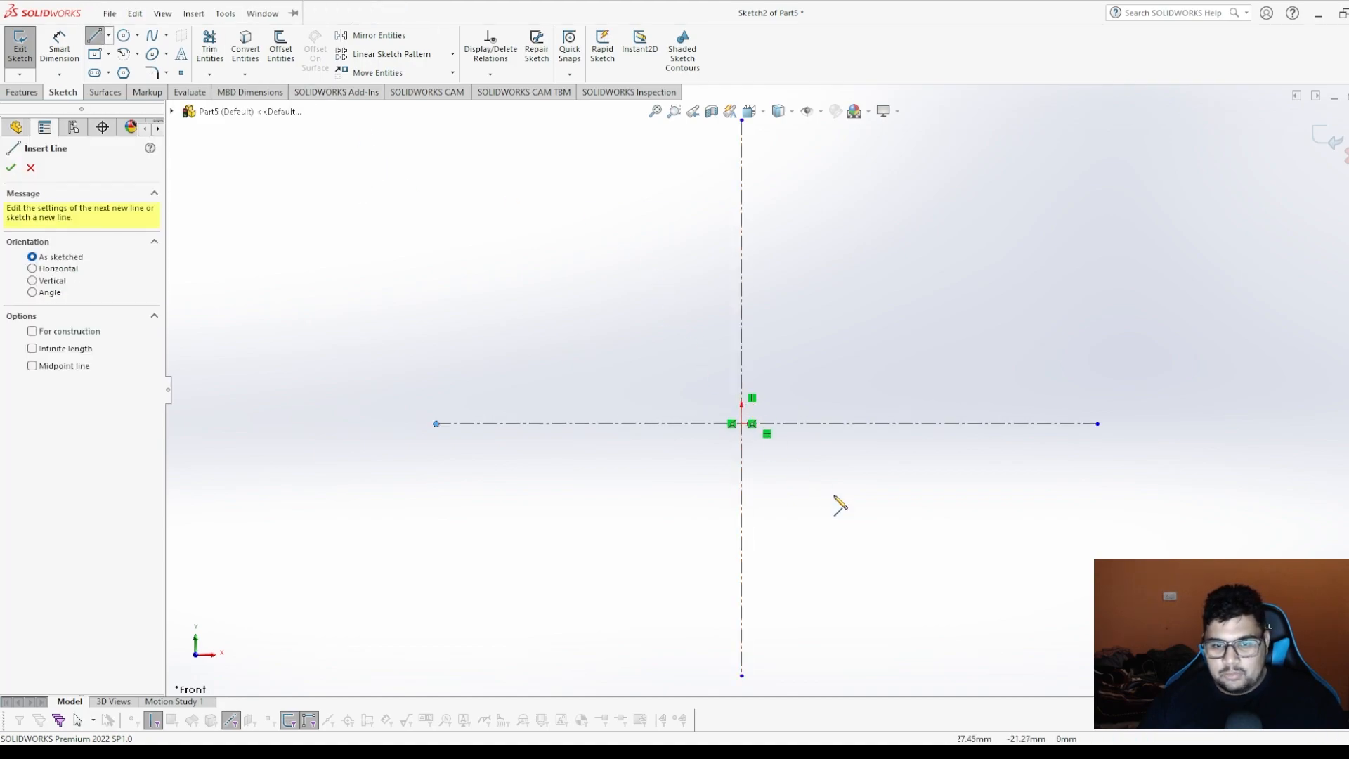
pyautogui.click(655, 423)
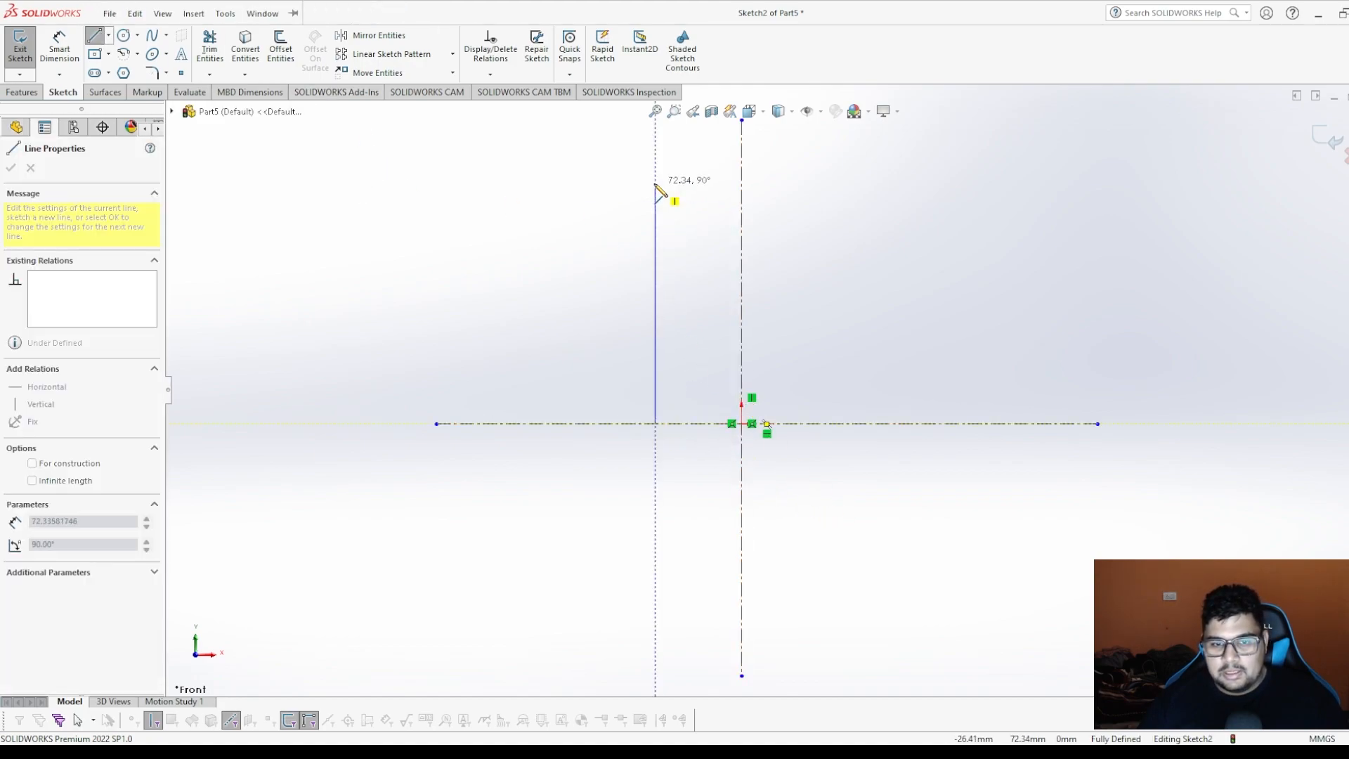
pyautogui.click(674, 235)
pyautogui.scroll(3, 732, 310)
pyautogui.scroll(-7, 754, 338)
pyautogui.scroll(-3, 733, 346)
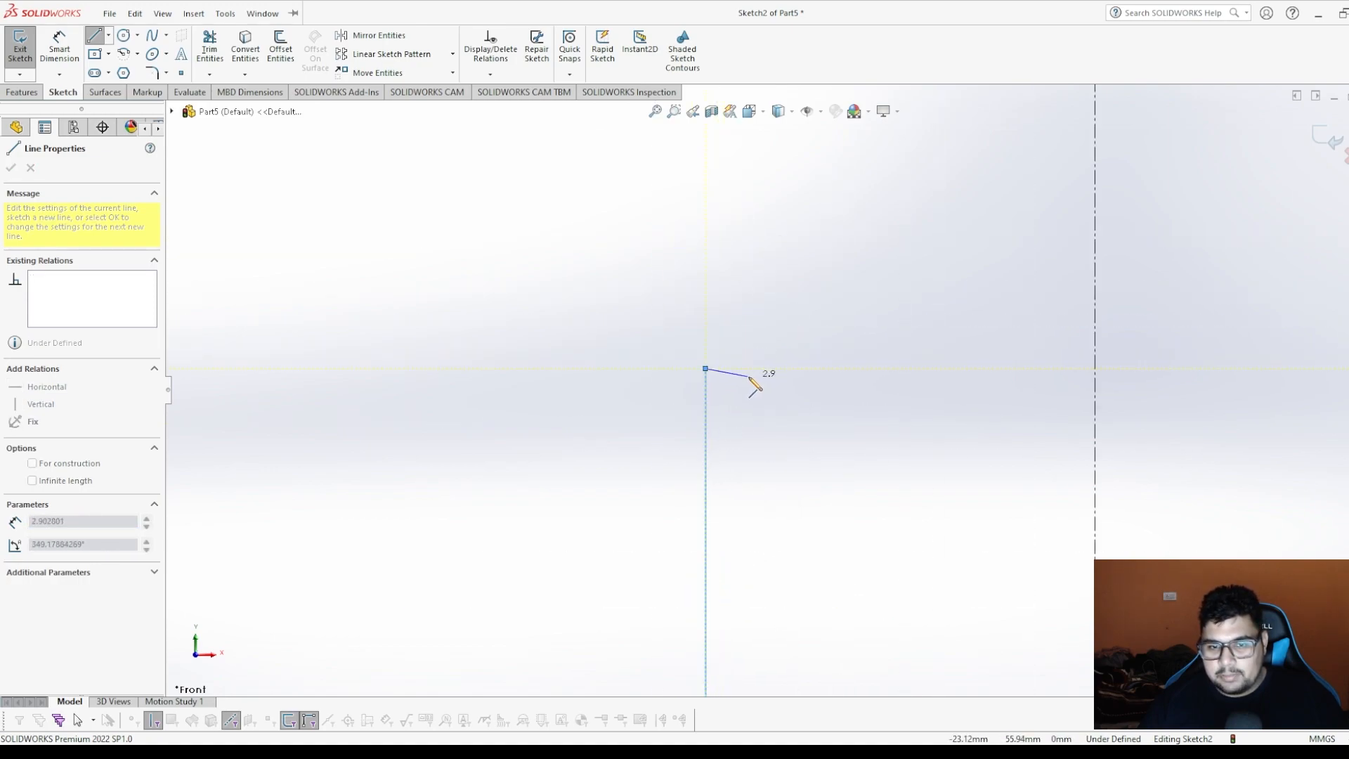
# Continue the line chain from its upper end with a short horizontal segment and three square teeth, each about 3 mm wide and high.
pyautogui.click(750, 368)
pyautogui.click(750, 326)
pyautogui.click(790, 326)
pyautogui.click(790, 369)
pyautogui.click(824, 368)
pyautogui.click(824, 326)
pyautogui.click(864, 325)
pyautogui.click(864, 368)
pyautogui.click(910, 368)
pyautogui.click(911, 326)
pyautogui.click(953, 326)
pyautogui.click(953, 368)
# Close the profile across the vertical centerline, down to the horizontal centerline and back to the start, making it about 34 mm wide.
pyautogui.scroll(5, 1018, 407)
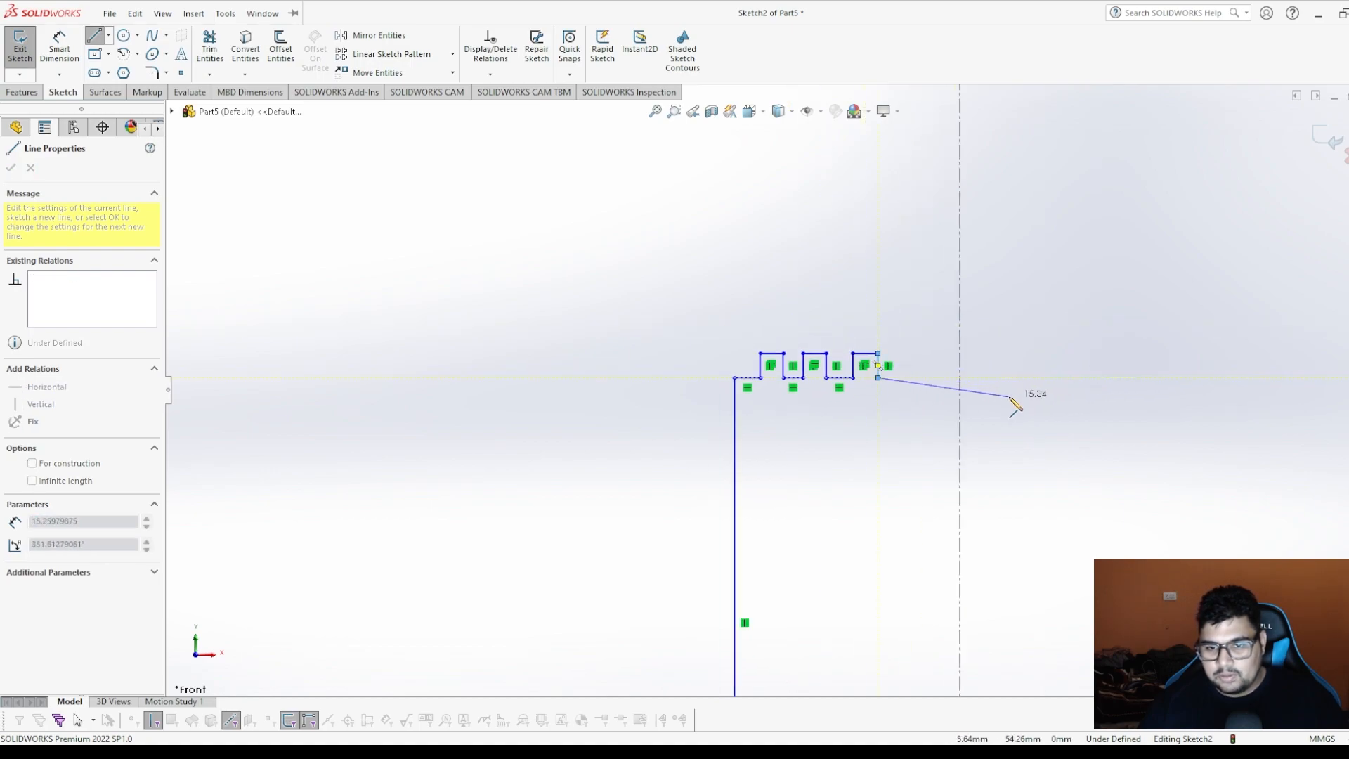
pyautogui.click(921, 382)
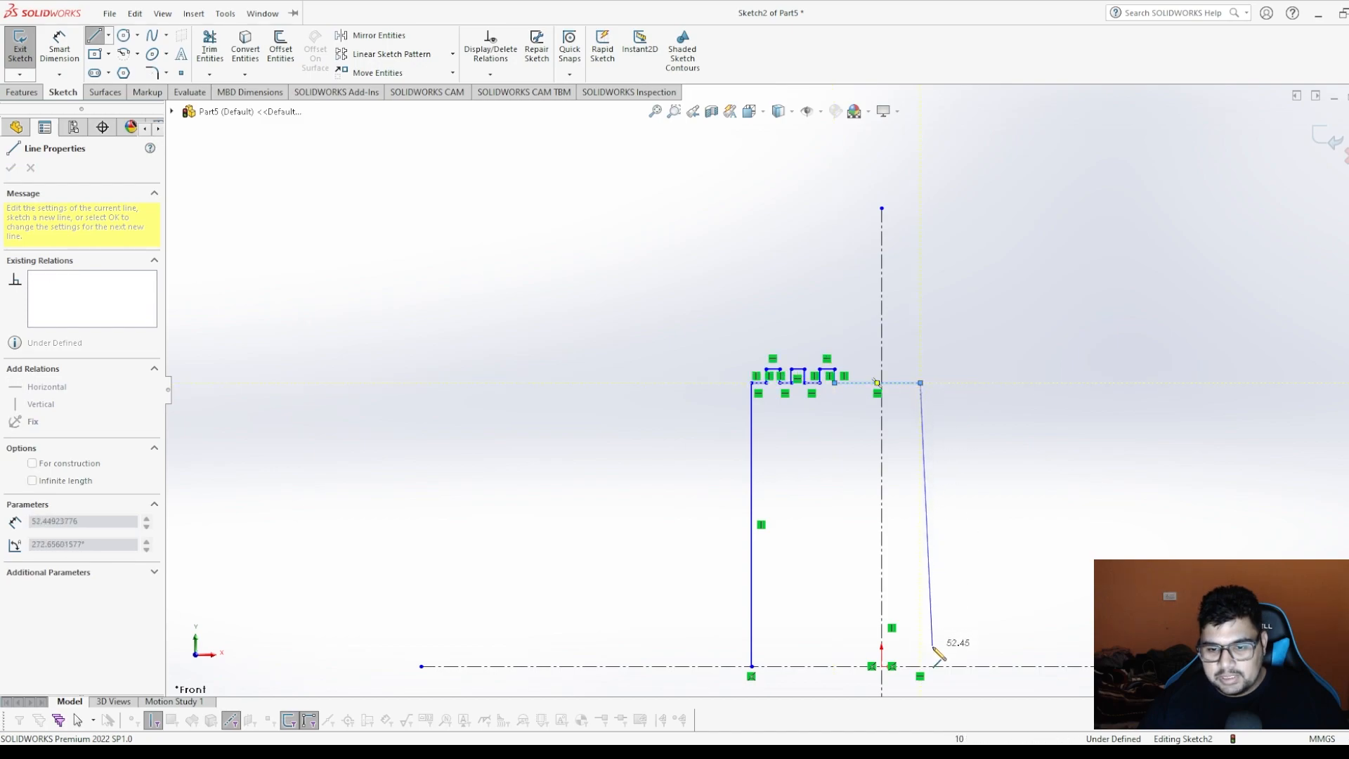
pyautogui.click(920, 666)
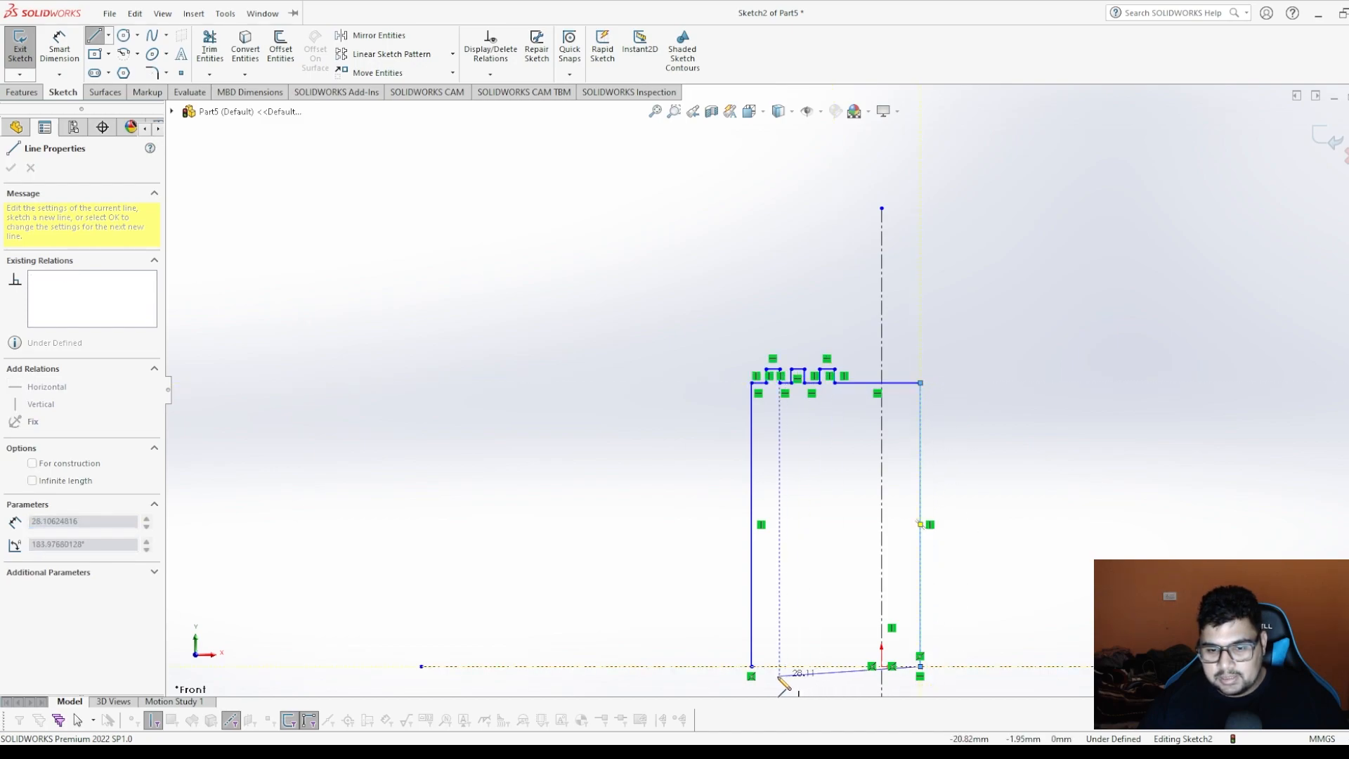
pyautogui.click(751, 666)
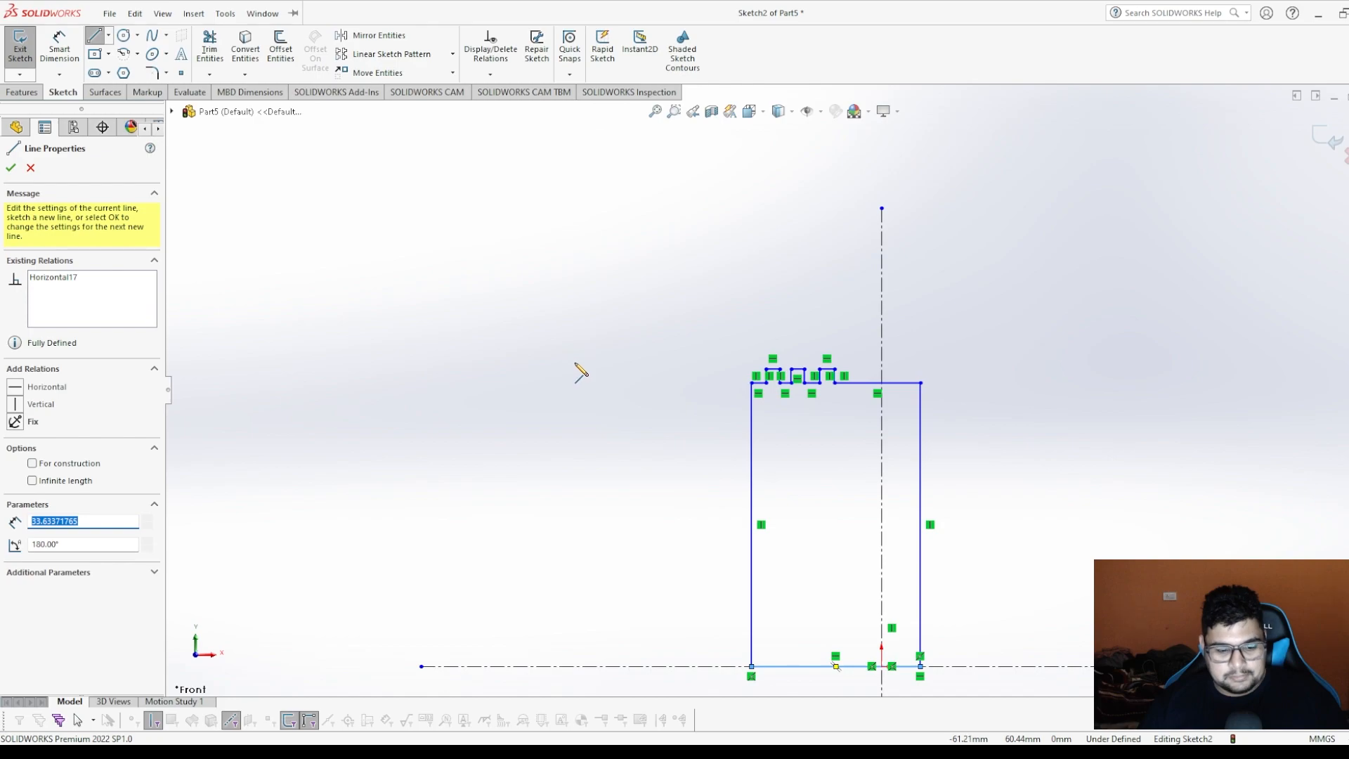
pyautogui.press('Escape')
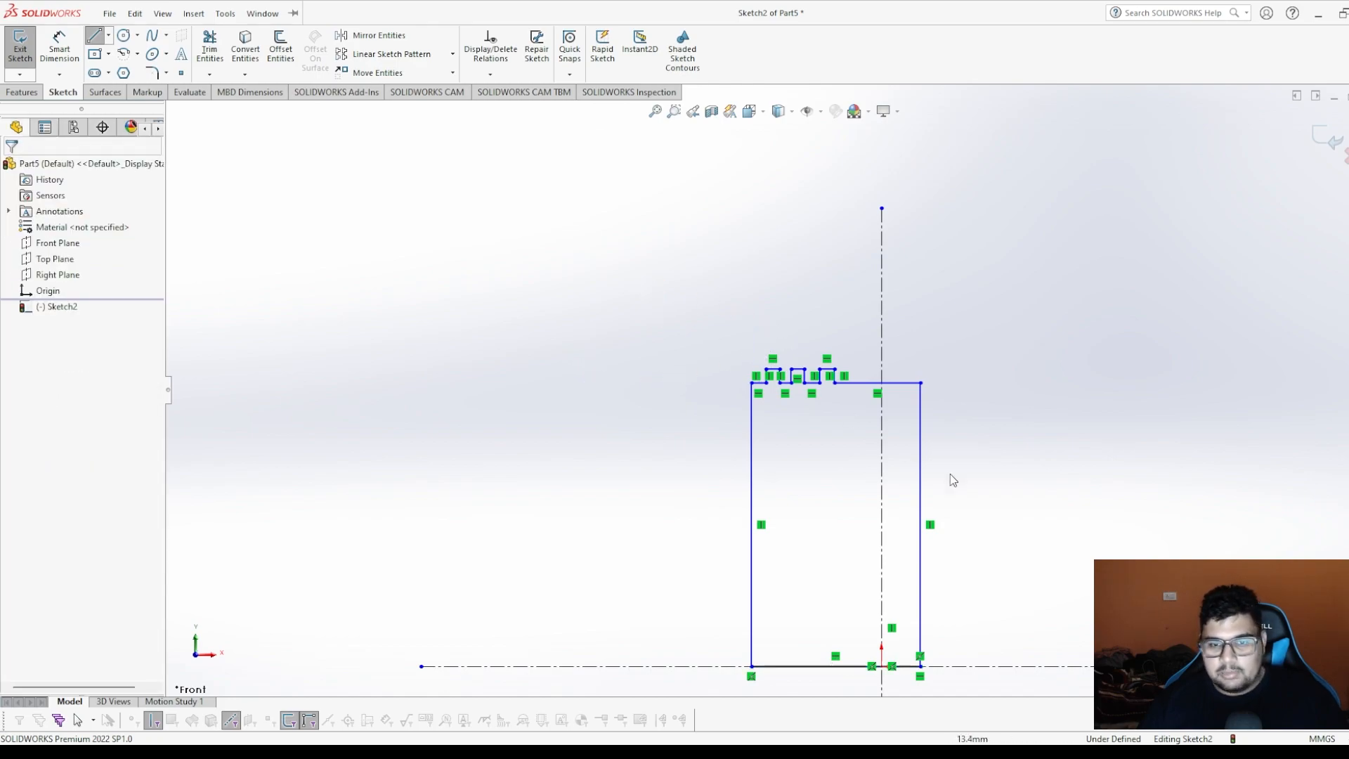
# Dimension the profile's right vertical edge and set its length to 60 mm.
pyautogui.scroll(-3, 864, 506)
pyautogui.scroll(3, 780, 420)
pyautogui.click(59, 48)
pyautogui.click(871, 373)
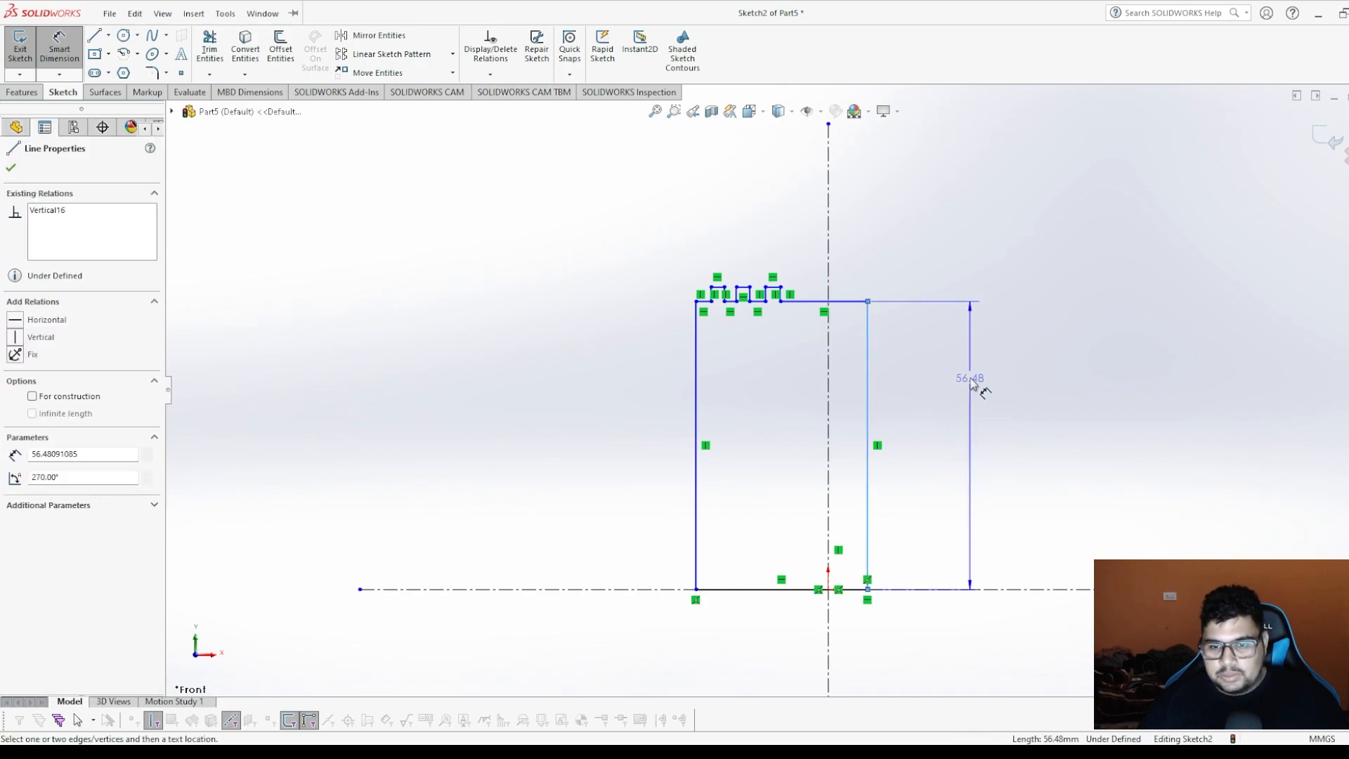
pyautogui.click(981, 390)
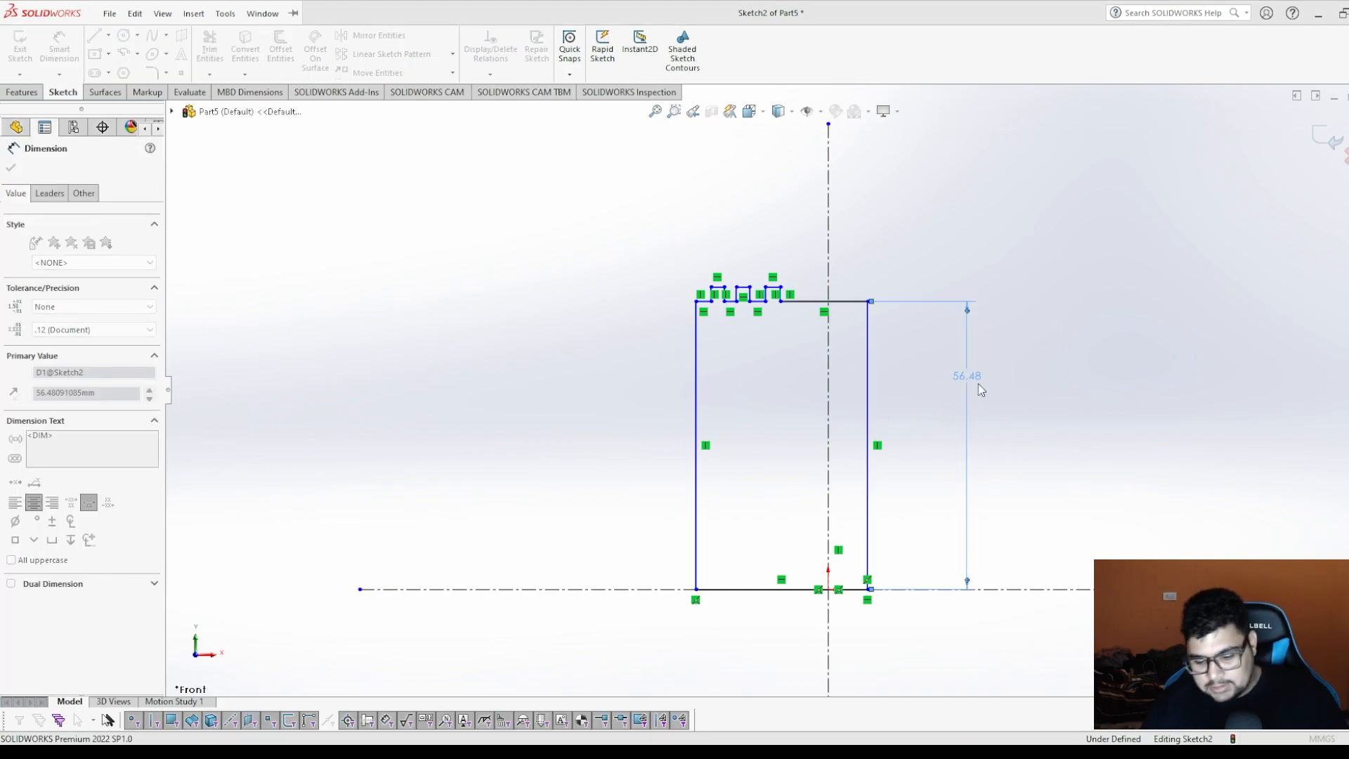
pyautogui.write('60')
pyautogui.press('Return')
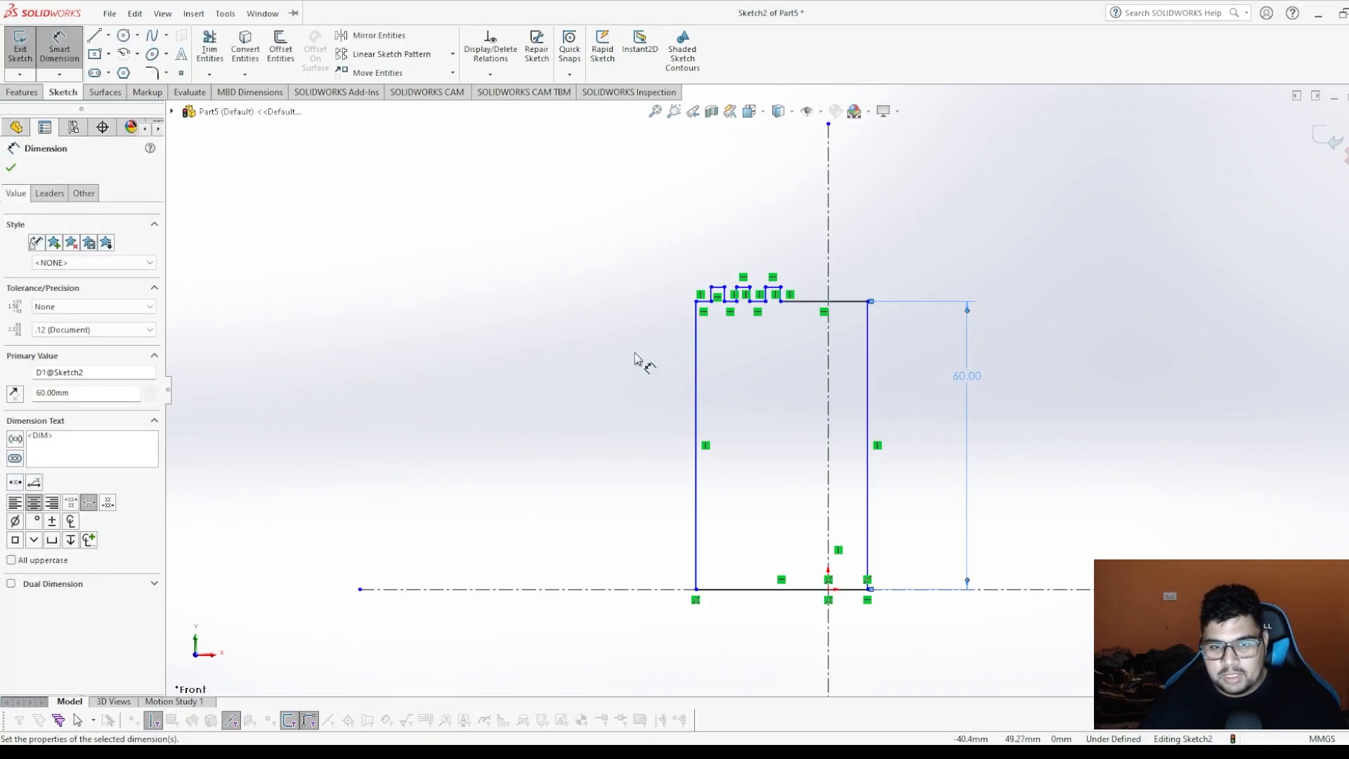
# Add a 60 mm length dimension to the profile's left vertical edge.
pyautogui.click(696, 379)
pyautogui.click(651, 383)
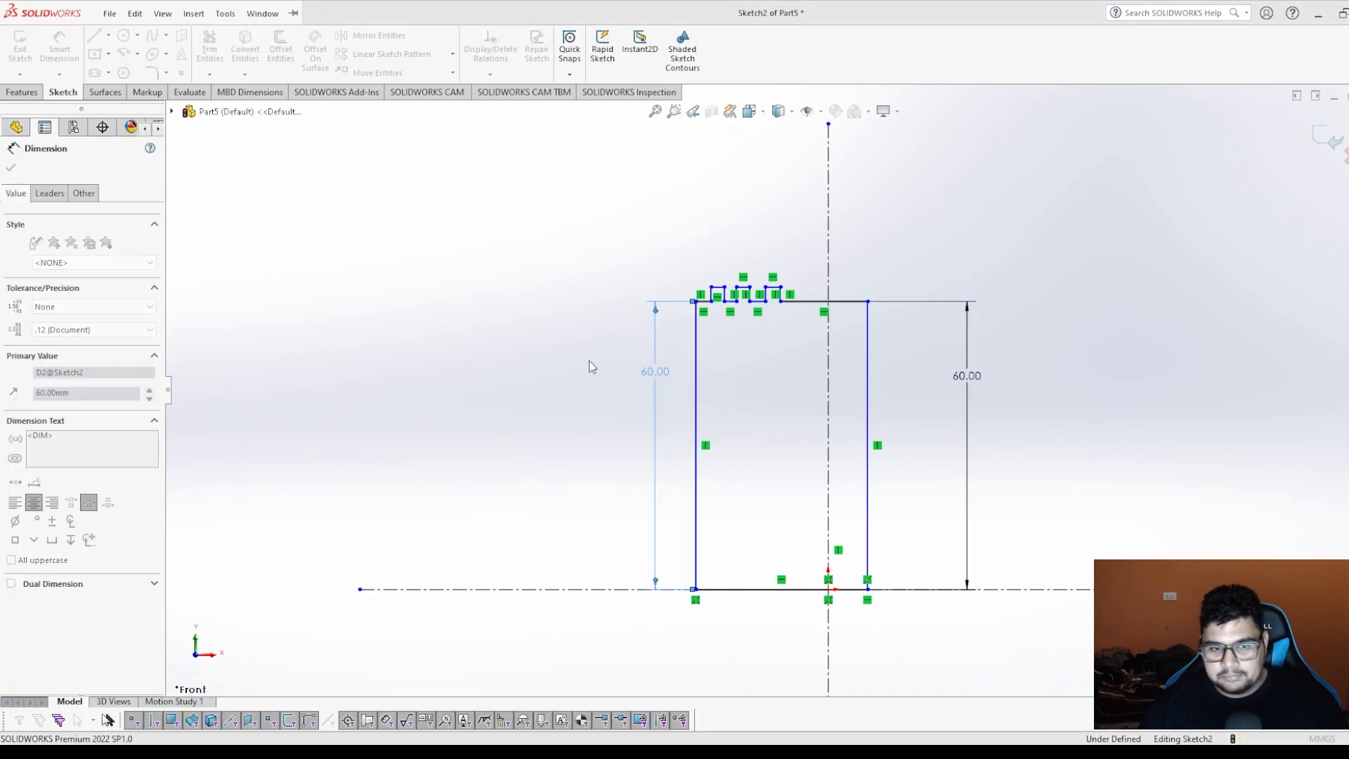
pyautogui.press('Return')
# Start another dimension from the lower part of the profile's left vertical edge.
pyautogui.click(697, 570)
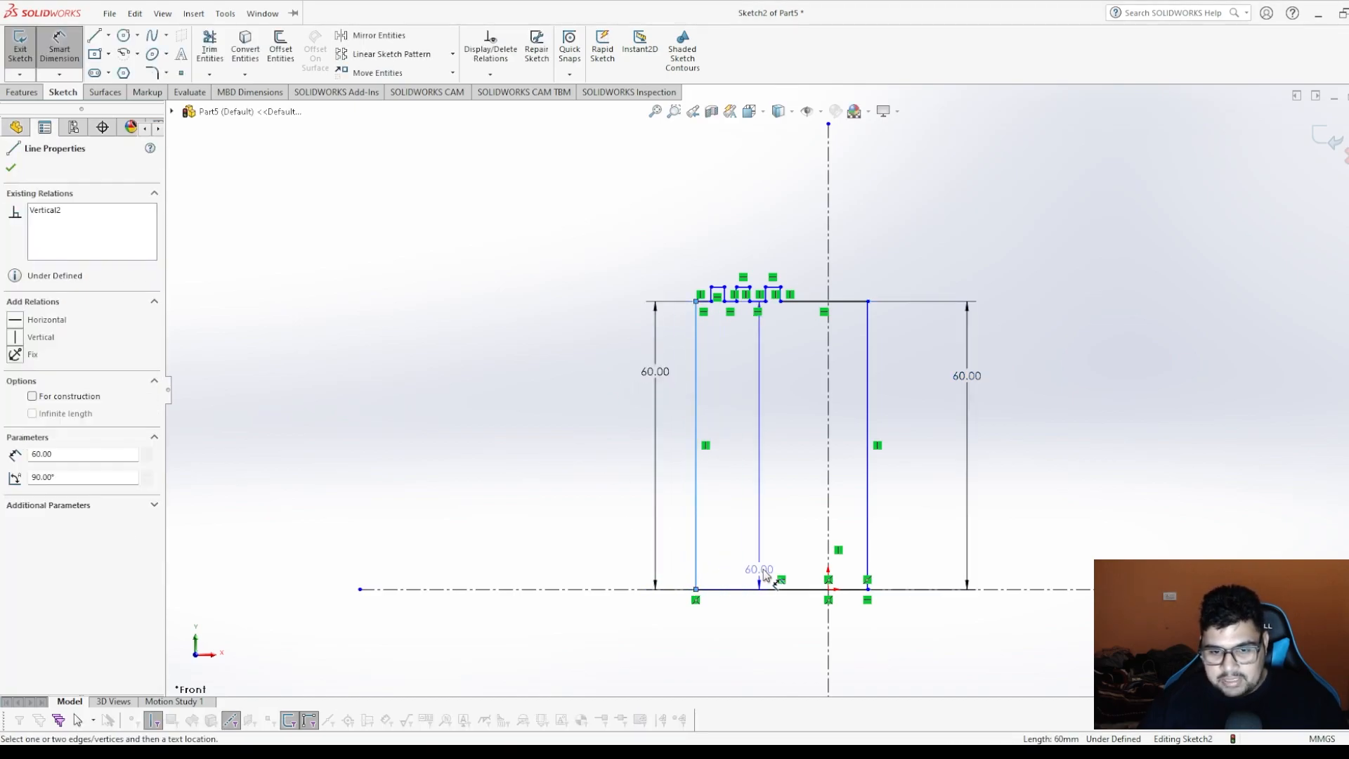
# Dimension the overall width between the profile's two vertical sides as 40 mm.
pyautogui.click(867, 566)
pyautogui.click(781, 639)
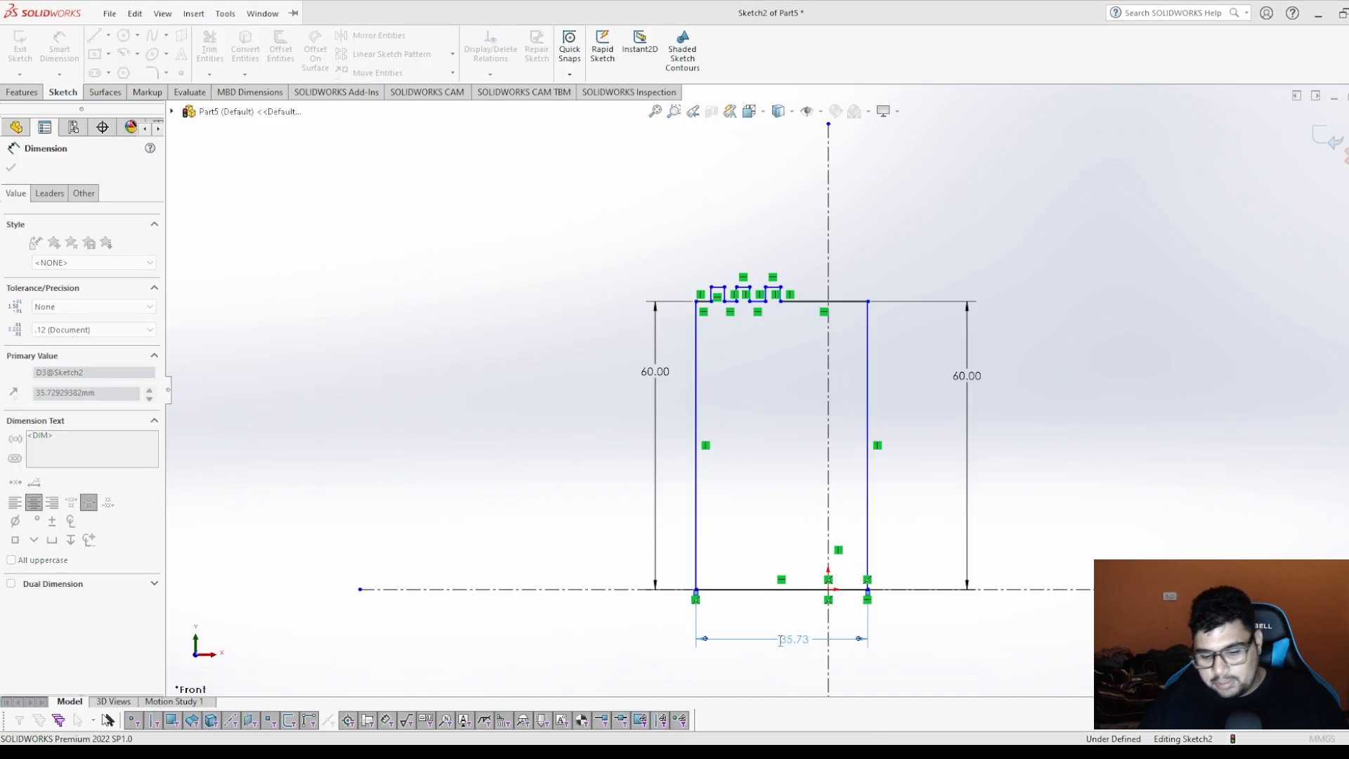
pyautogui.write('40')
pyautogui.press('Return')
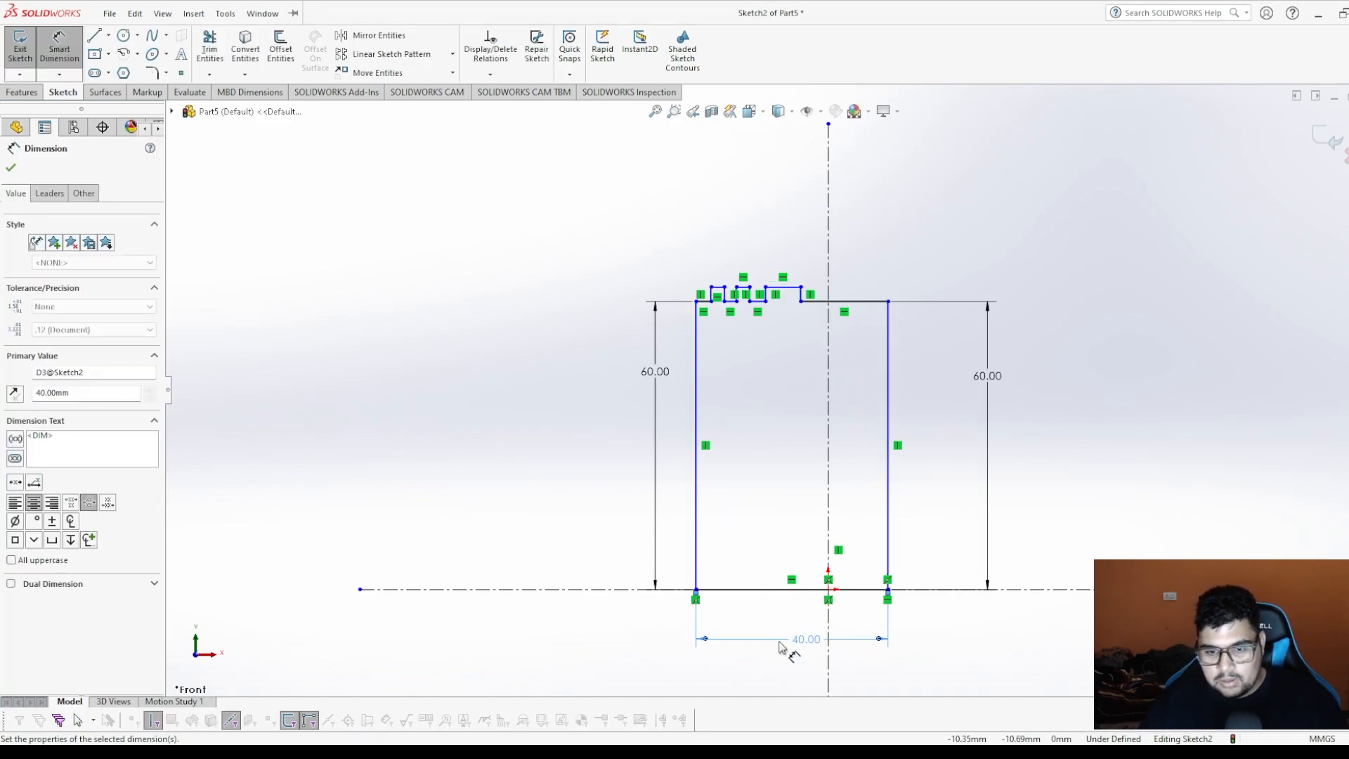
# Dimension the profile's left side 20 mm from the vertical centerline.
pyautogui.click(695, 560)
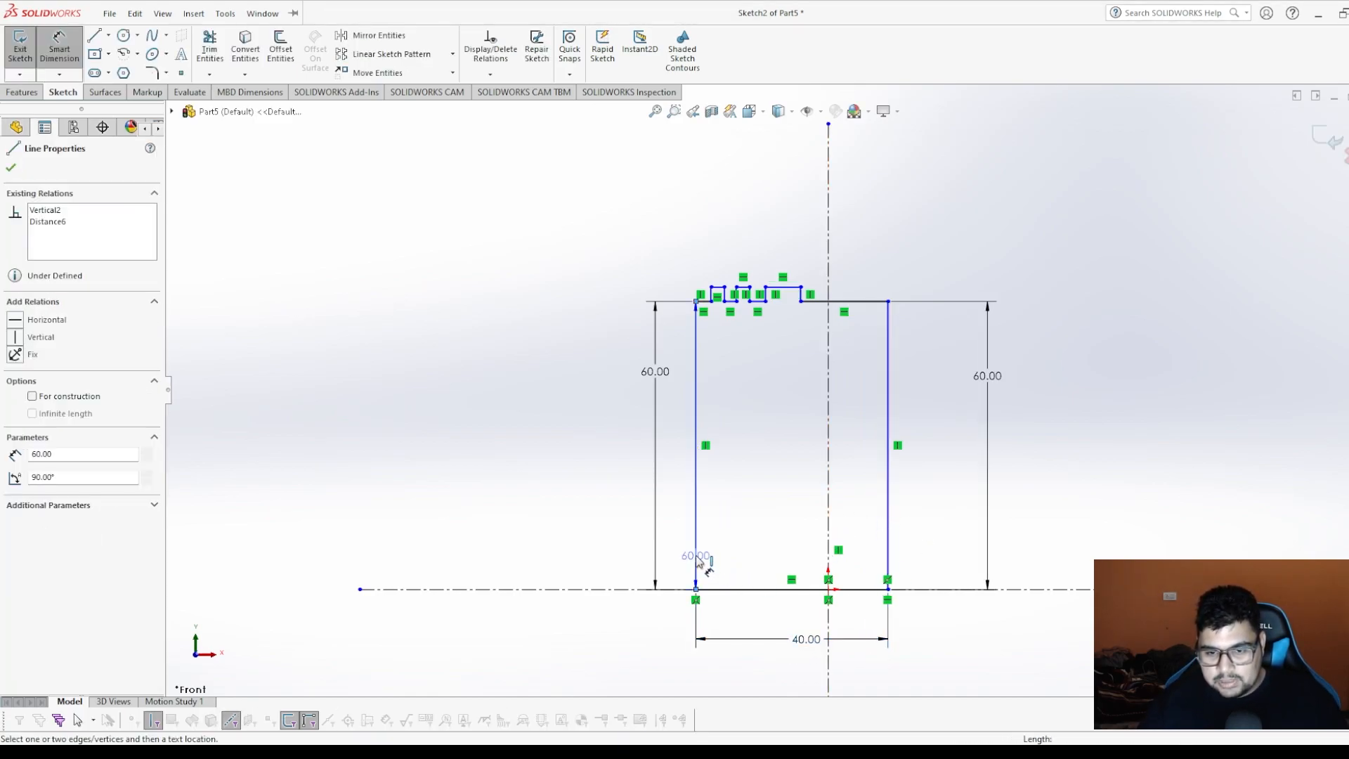
pyautogui.click(828, 545)
pyautogui.click(775, 621)
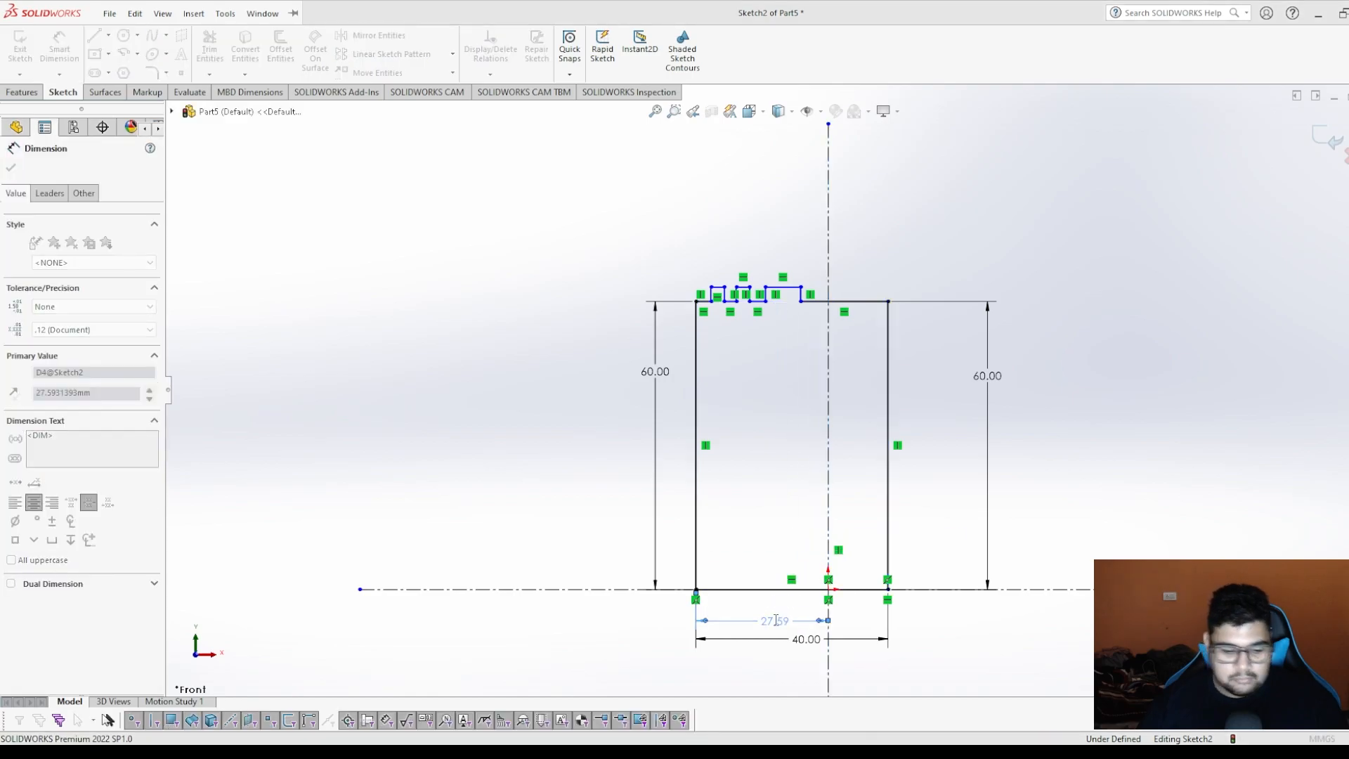
pyautogui.write('20')
pyautogui.press('Return')
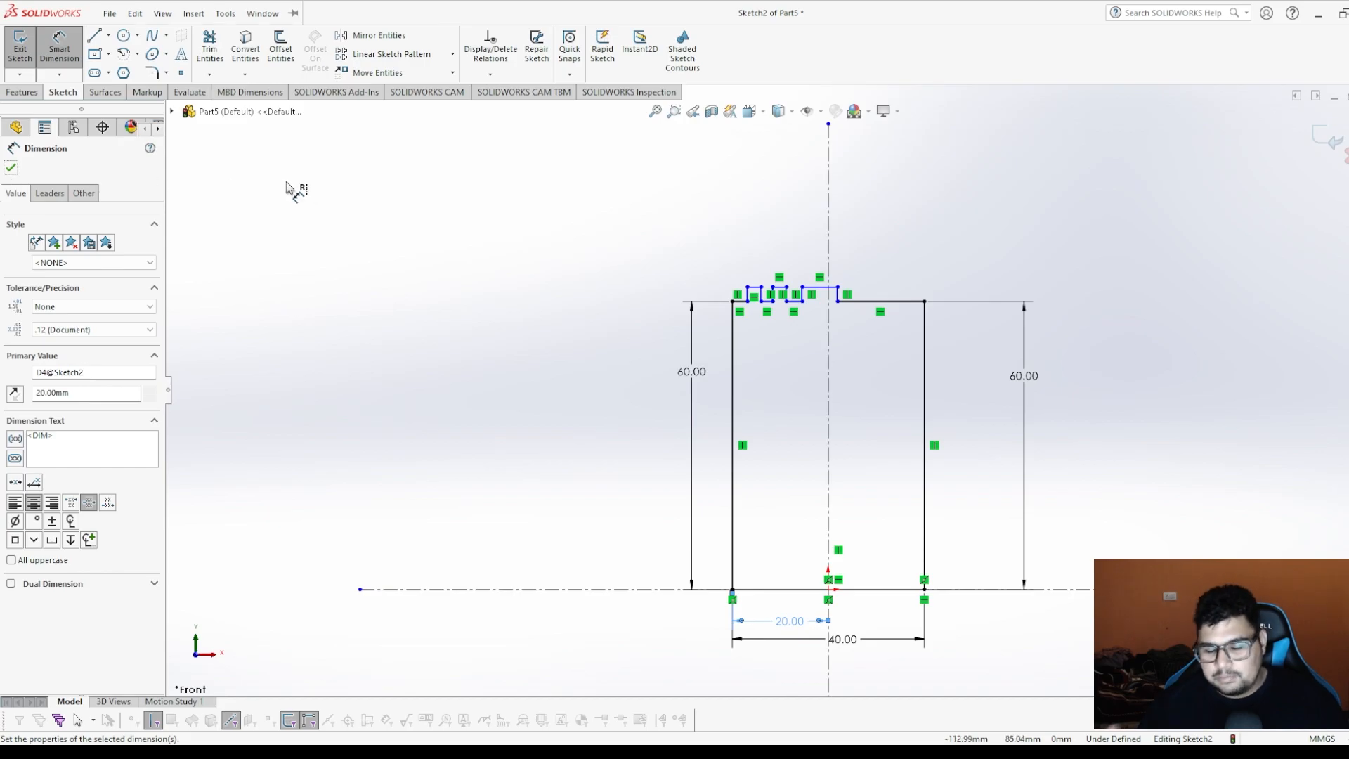
pyautogui.scroll(-3, 783, 301)
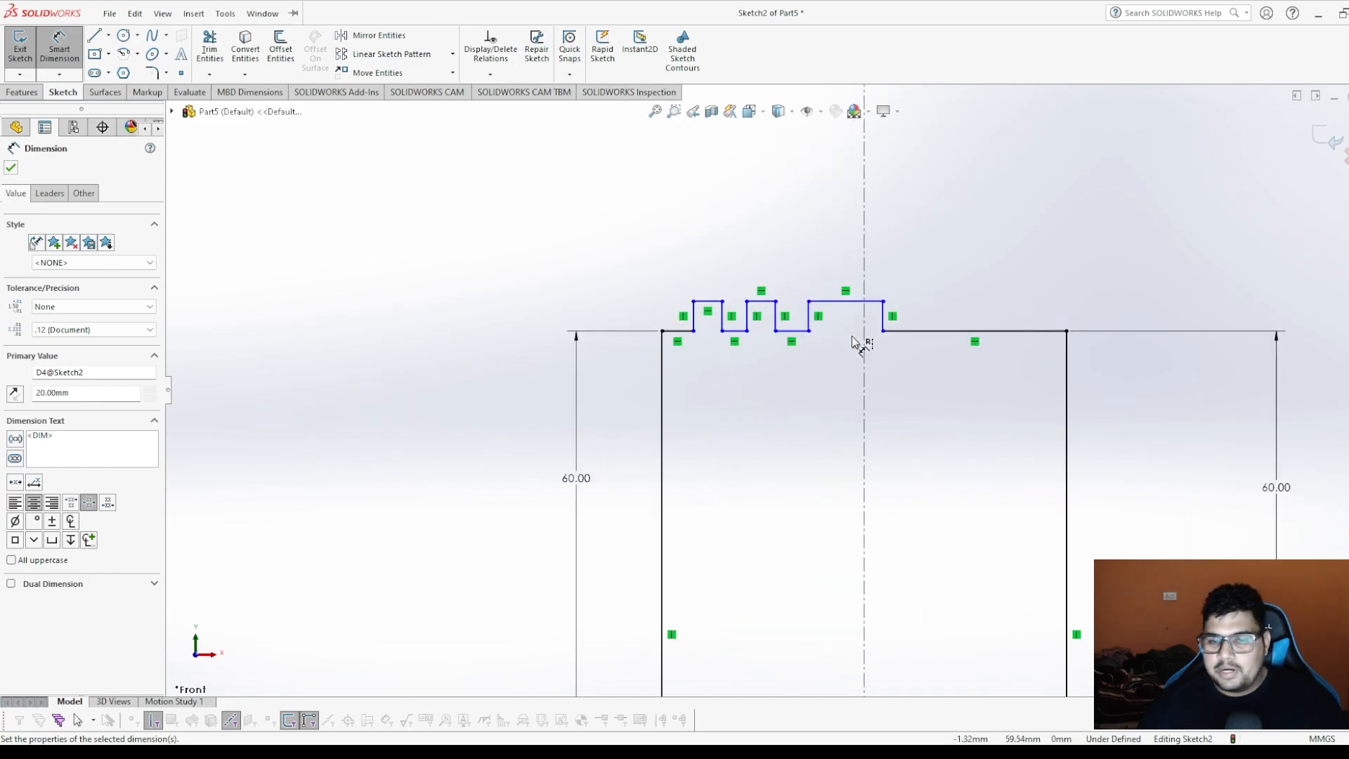
pyautogui.click(9, 169)
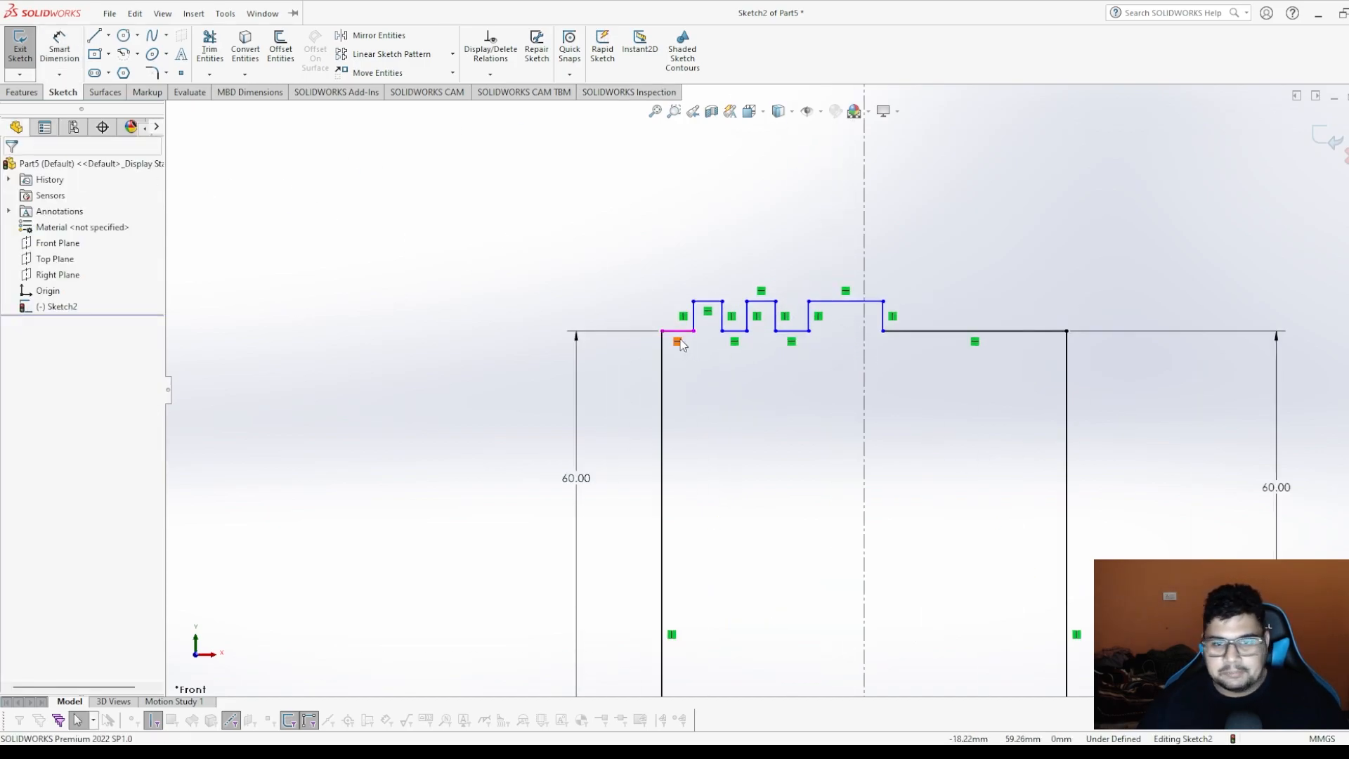
# Move the vertices of the stepped top edge to spread its three teeth across the profile's full width.
pyautogui.scroll(-2, 664, 331)
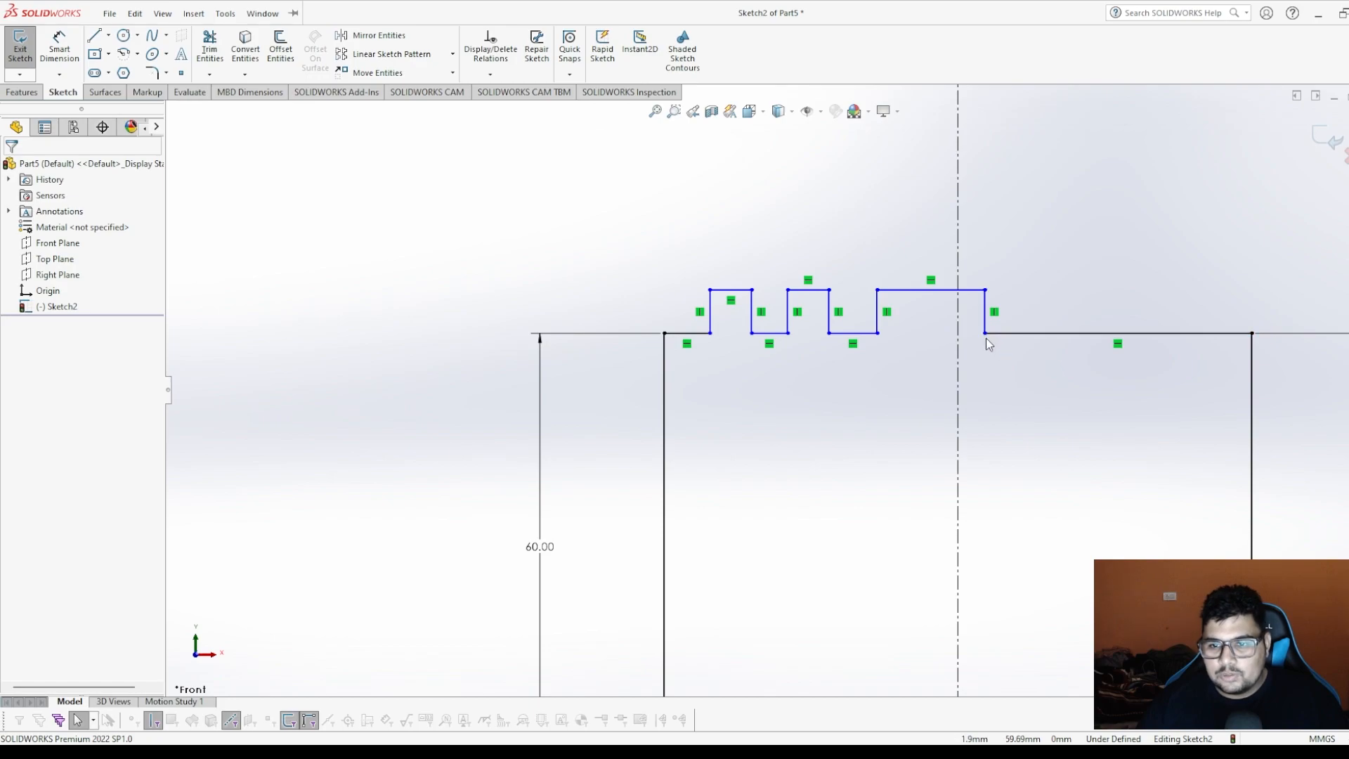
pyautogui.moveTo(985, 334); pyautogui.dragTo(1177, 334)
pyautogui.moveTo(883, 342); pyautogui.dragTo(1100, 343)
pyautogui.moveTo(835, 344); pyautogui.dragTo(987, 338)
pyautogui.moveTo(788, 333); pyautogui.dragTo(822, 343)
pyautogui.click(710, 334)
pyautogui.moveTo(715, 335); pyautogui.dragTo(756, 337)
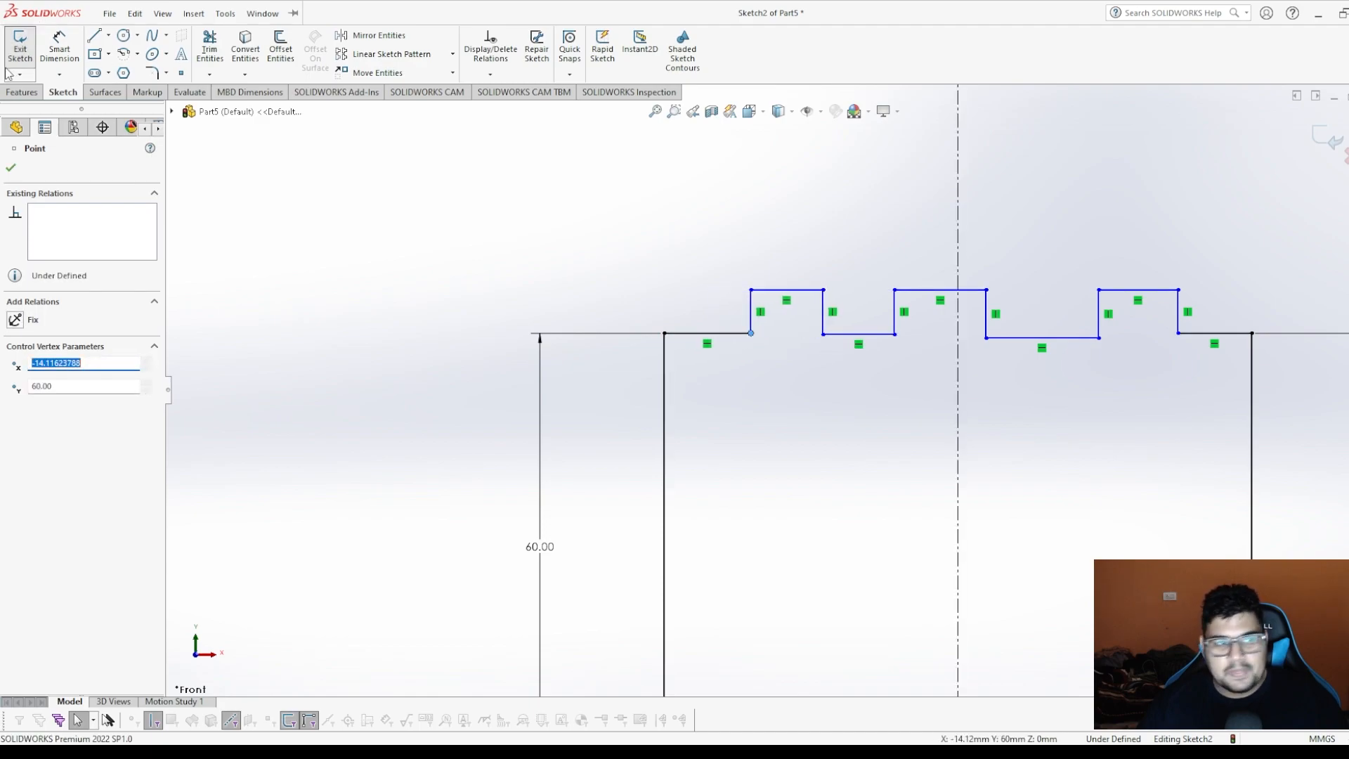
pyautogui.click(11, 168)
# Dimension the stepped top edge with 5 mm outer ledges and gaps and 3 mm wide outer teeth.
pyautogui.click(60, 49)
pyautogui.click(708, 334)
pyautogui.click(711, 304)
pyautogui.write('5')
pyautogui.press('Return')
pyautogui.click(780, 289)
pyautogui.click(765, 248)
pyautogui.write('3')
pyautogui.press('Return')
pyautogui.click(825, 334)
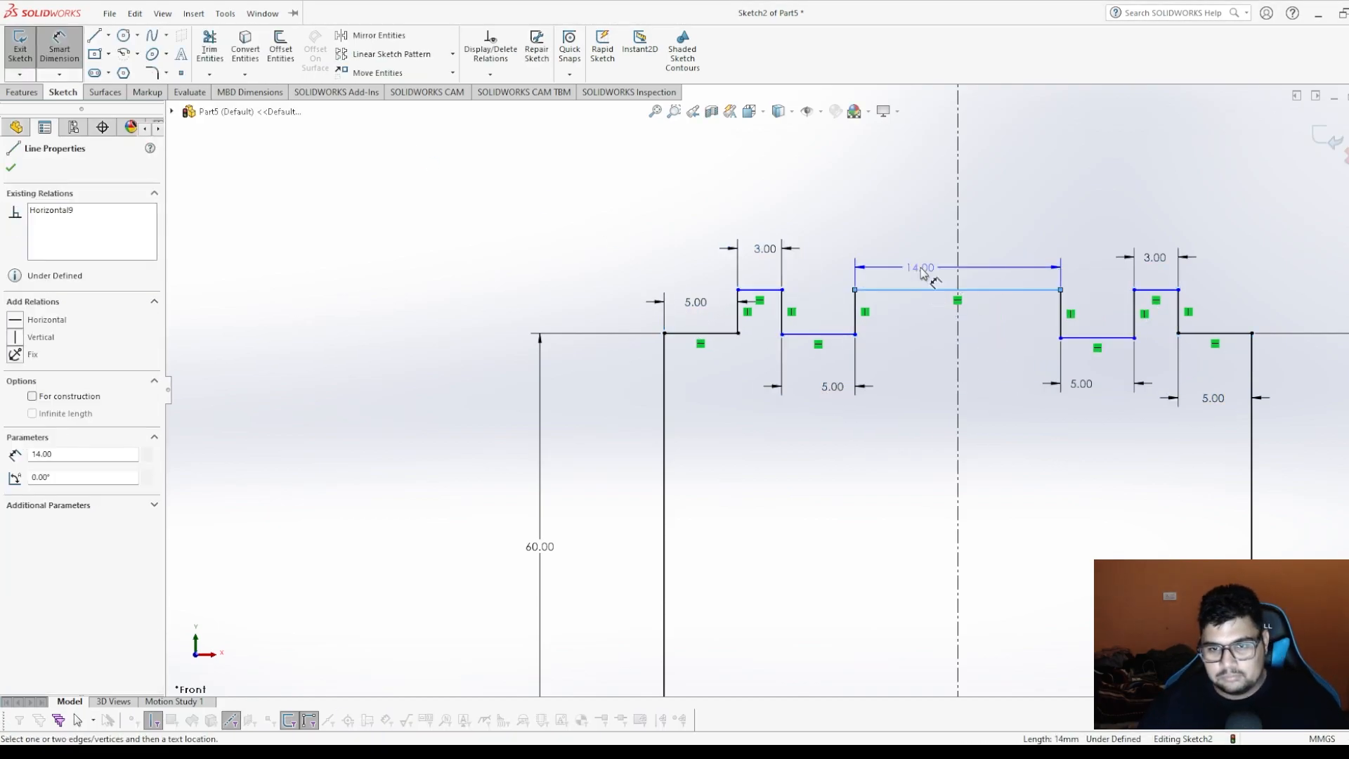
# Set the widths of both outer teeth to 5 mm.
pyautogui.doubleClick(576, 337)
pyautogui.doubleClick(708, 313)
pyautogui.write('5')
pyautogui.press('Return')
pyautogui.doubleClick(1027, 325)
pyautogui.write('5')
pyautogui.press('Return')
# Set the widths of the outer ledges and the gaps between the teeth to 6 mm.
pyautogui.doubleClick(1099, 447)
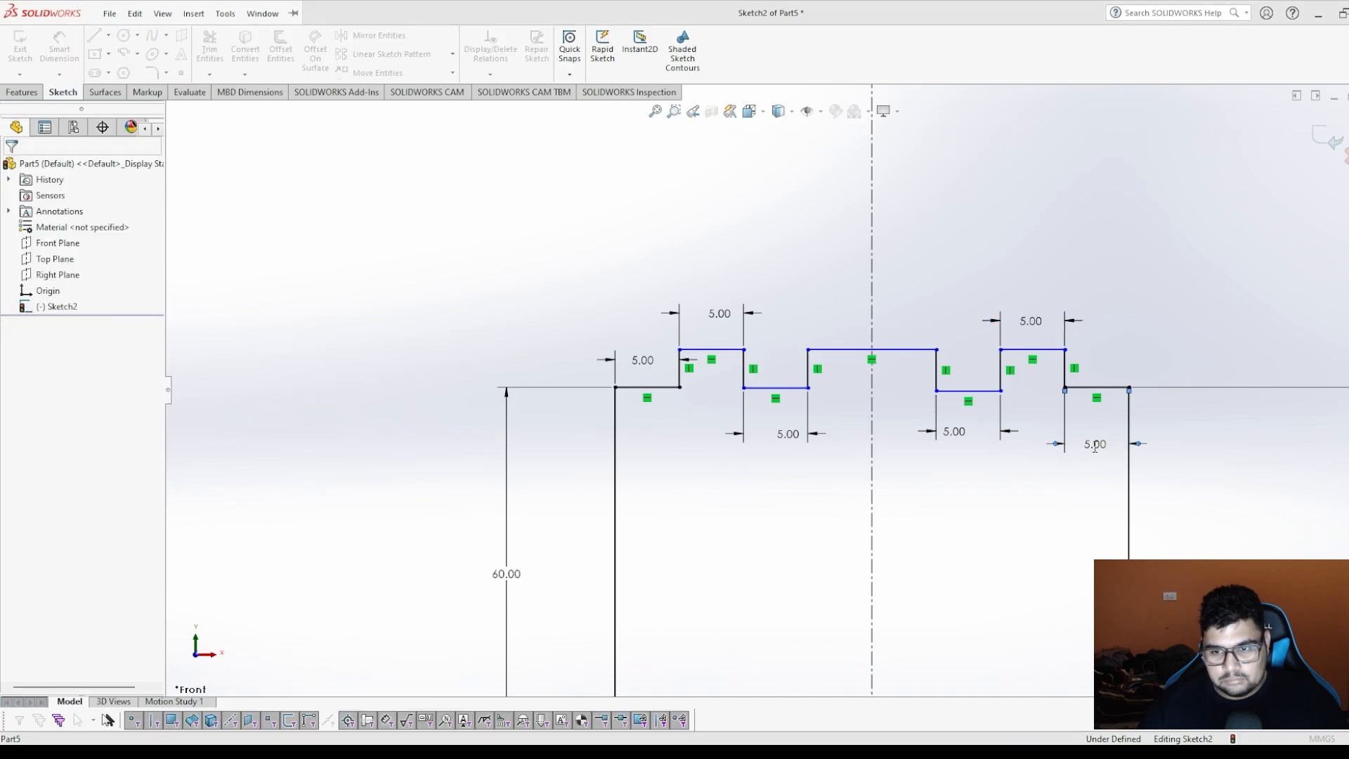
pyautogui.write('6')
pyautogui.press('Return')
pyautogui.doubleClick(948, 437)
pyautogui.write('6')
pyautogui.press('Return')
pyautogui.click(864, 349)
pyautogui.doubleClick(790, 433)
pyautogui.write('6')
# Dimension the height of both outer teeth above the outer ledges as 1.5 mm.
pyautogui.click(978, 362)
pyautogui.click(1028, 366)
pyautogui.write('1.5')
pyautogui.press('Return')
pyautogui.click(614, 342)
pyautogui.click(599, 381)
pyautogui.click(480, 368)
pyautogui.write('1.5')
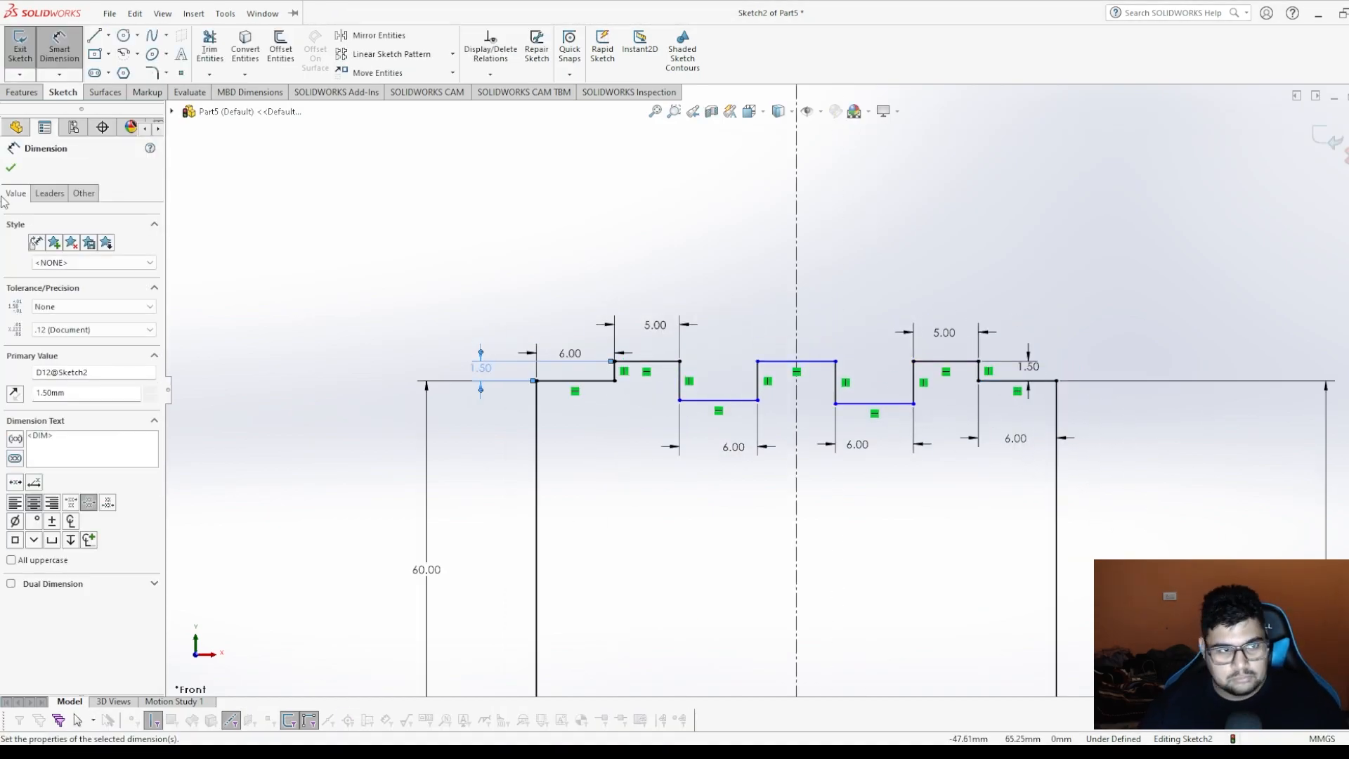
# Dimension the depths of the two gaps beside the middle tooth as 1.5 mm.
pyautogui.scroll(-1, 803, 205)
pyautogui.click(898, 404)
pyautogui.click(710, 419)
pyautogui.click(747, 396)
pyautogui.click(723, 405)
pyautogui.press('Return')
pyautogui.click(937, 407)
pyautogui.click(922, 406)
pyautogui.click(10, 169)
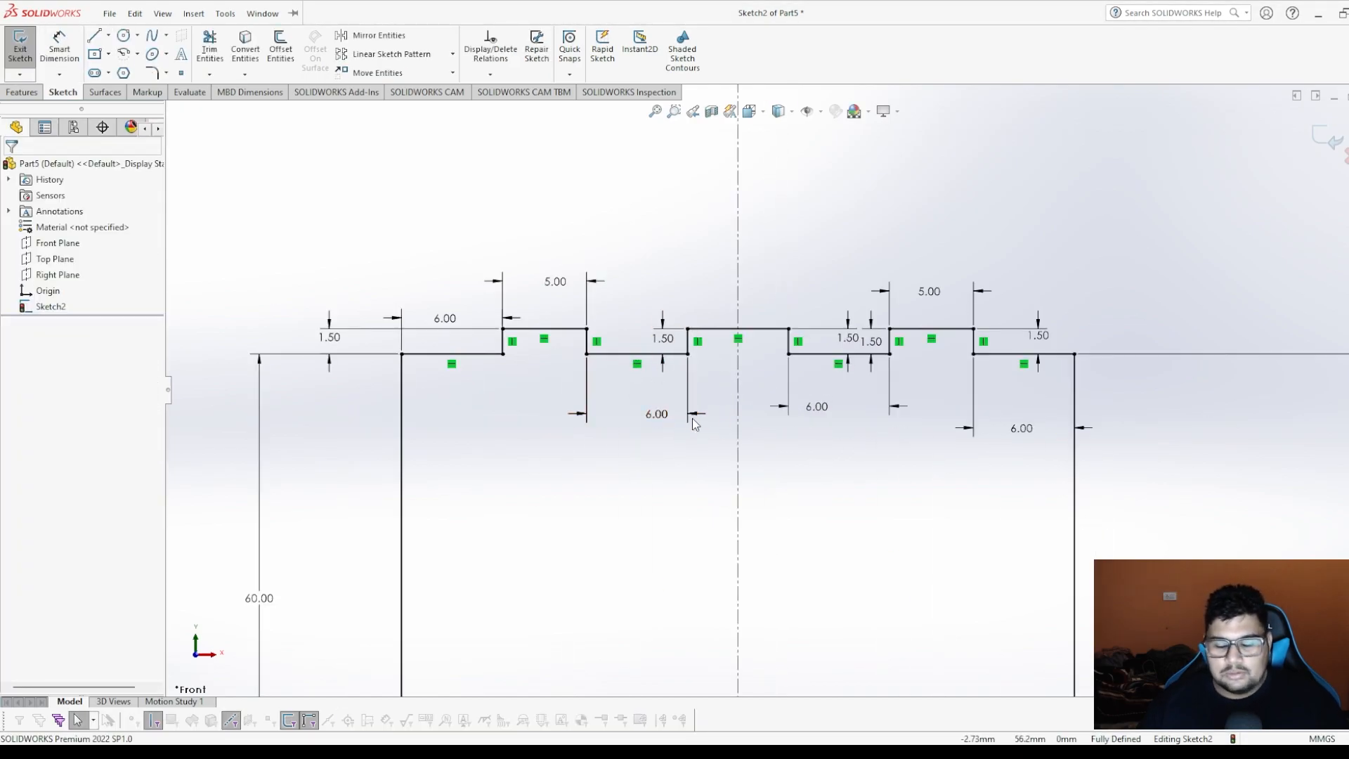
# Finish the sketch and revolve the stepped profile 360 degrees about the horizontal centerline.
pyautogui.scroll(-2, 656, 449)
pyautogui.scroll(3, 657, 464)
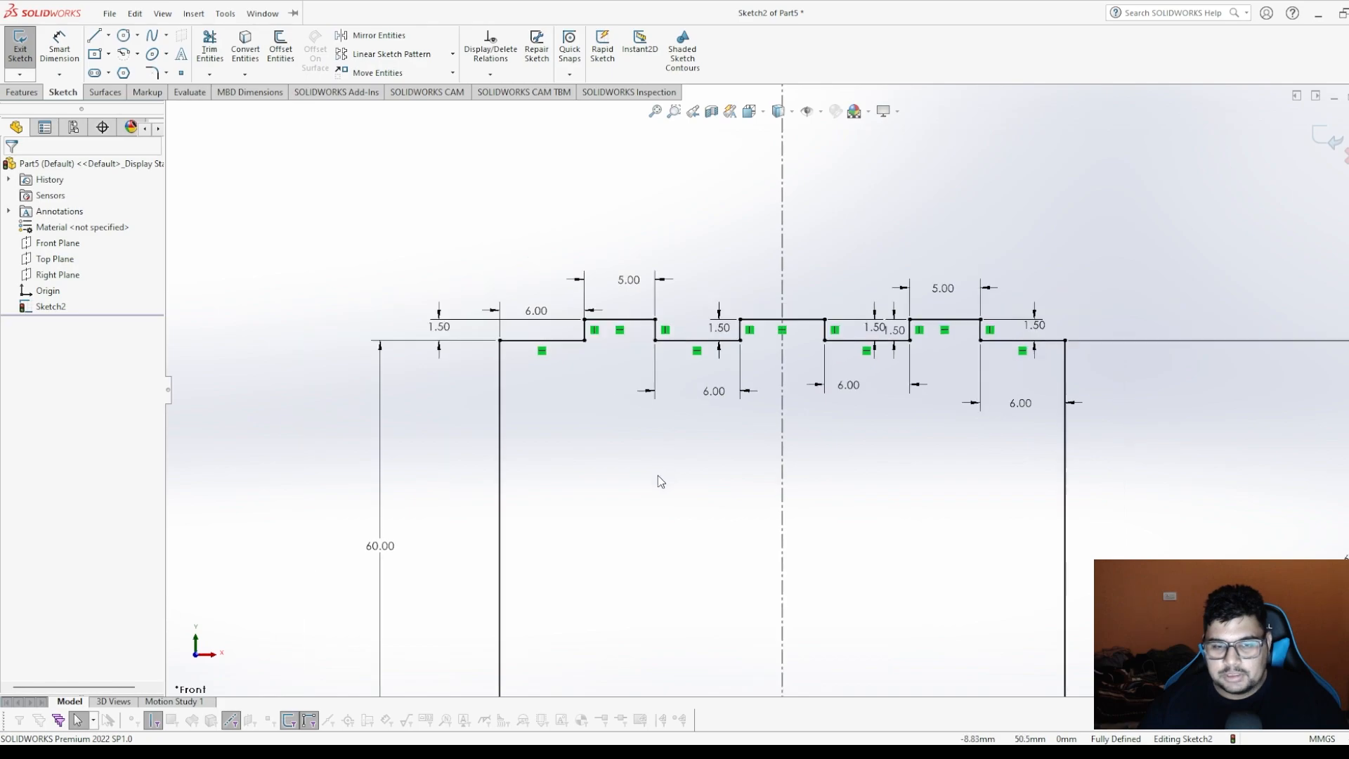
pyautogui.scroll(5, 880, 457)
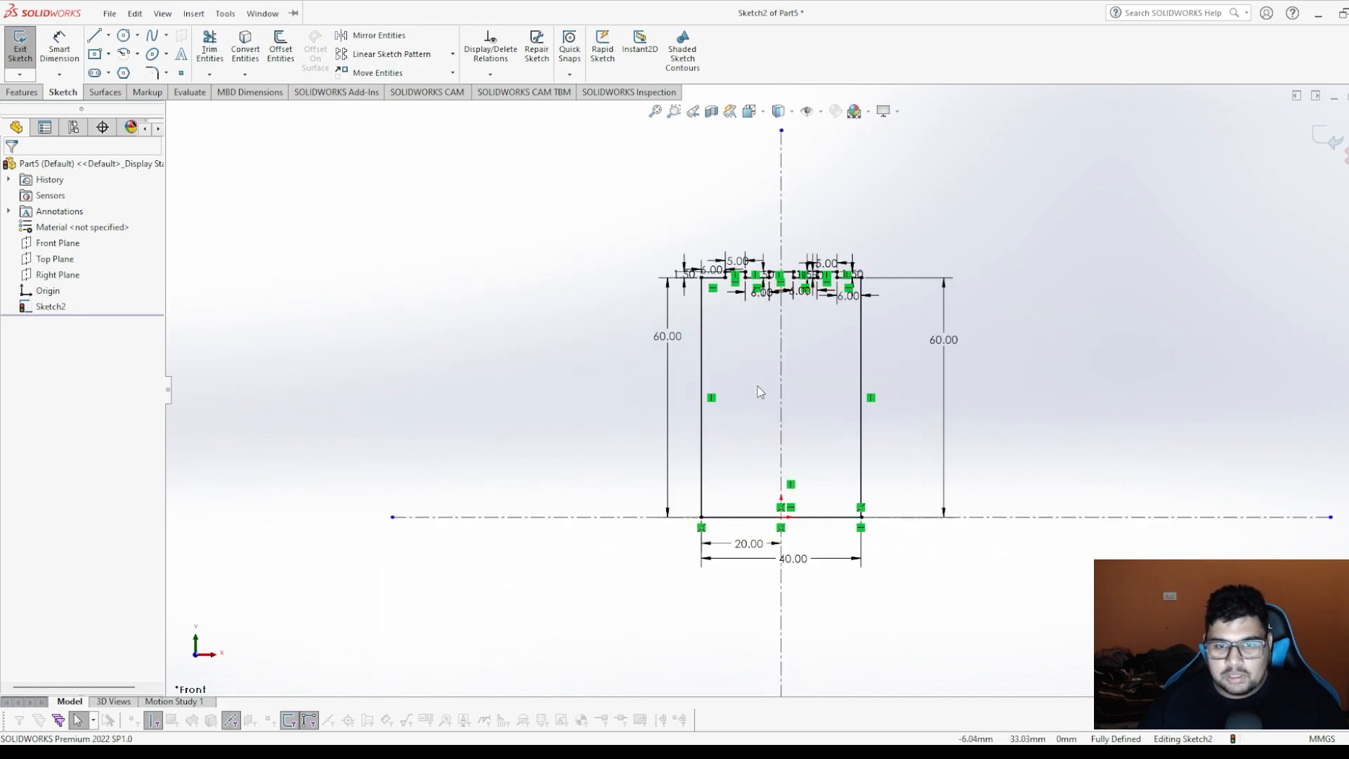
pyautogui.scroll(-2, 764, 475)
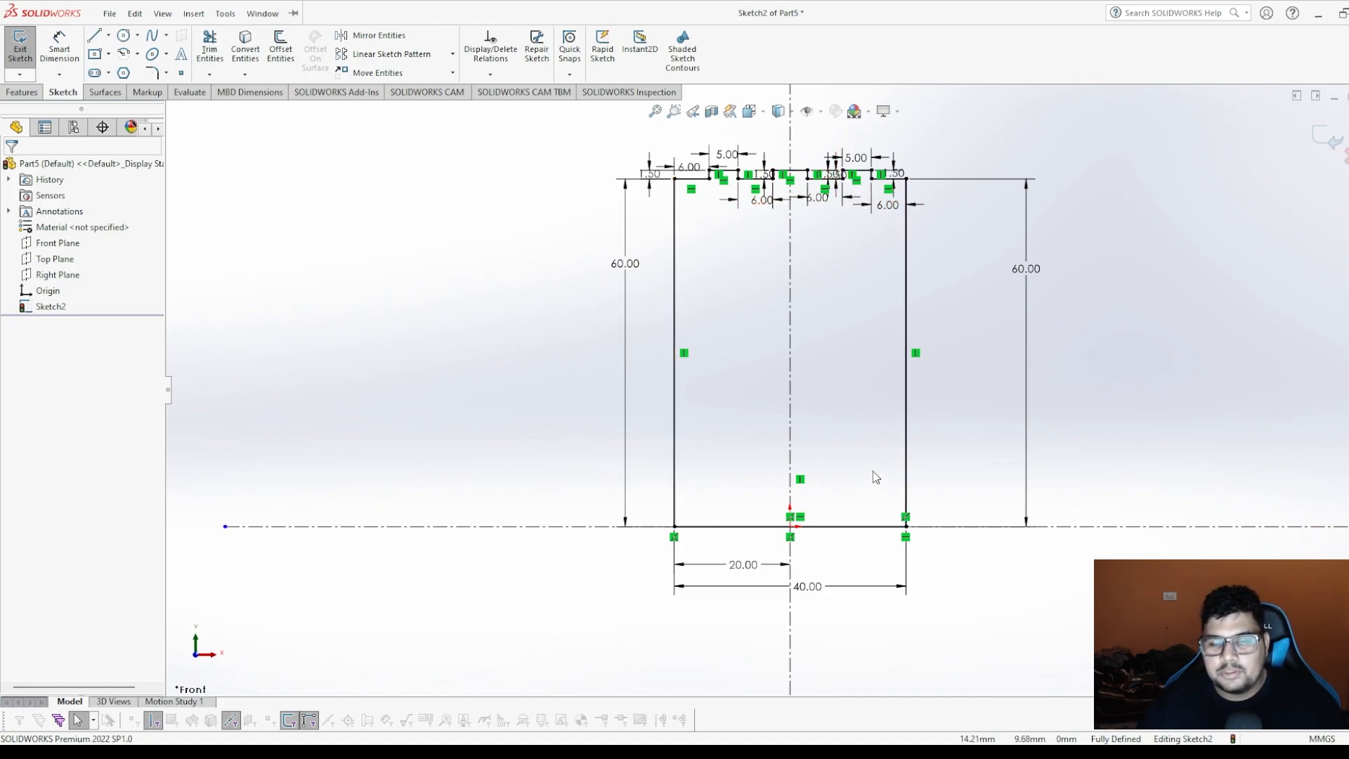
pyautogui.click(1327, 142)
pyautogui.click(69, 47)
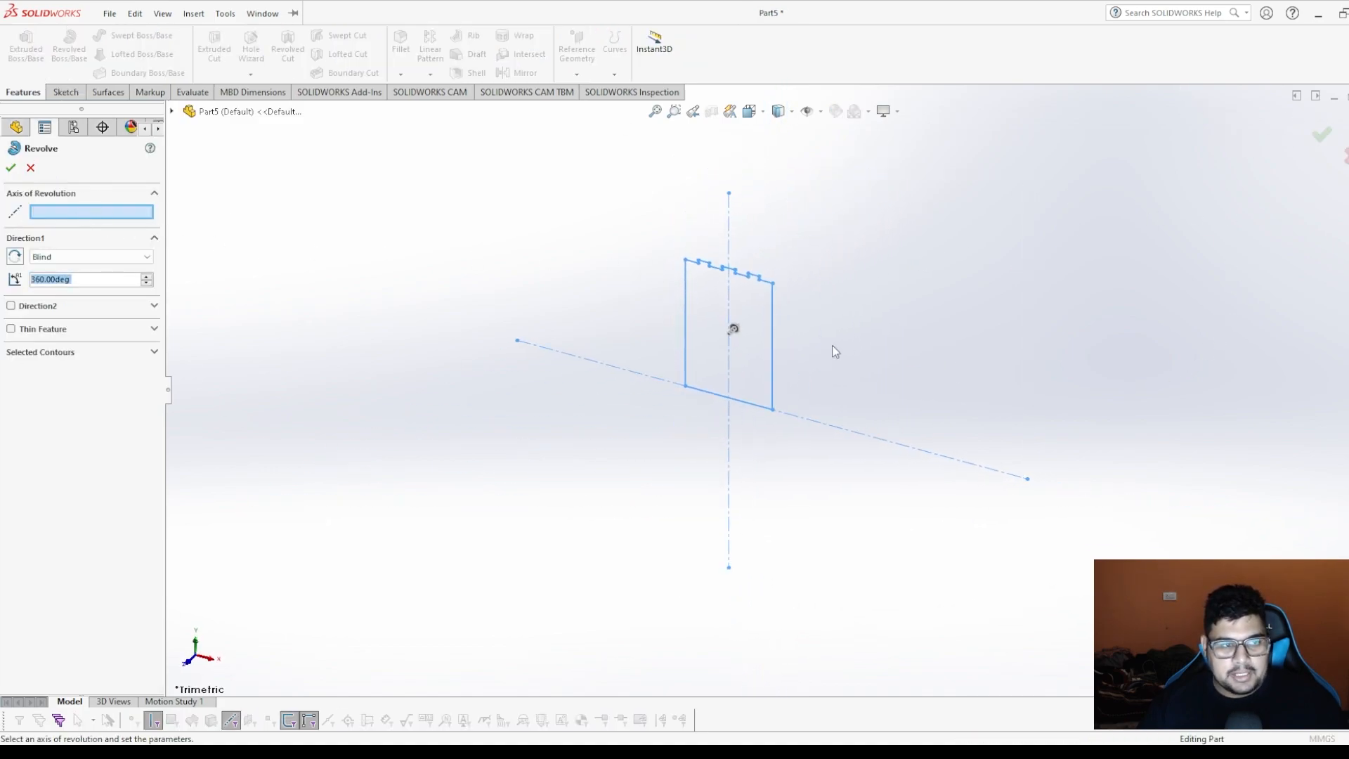
pyautogui.click(905, 451)
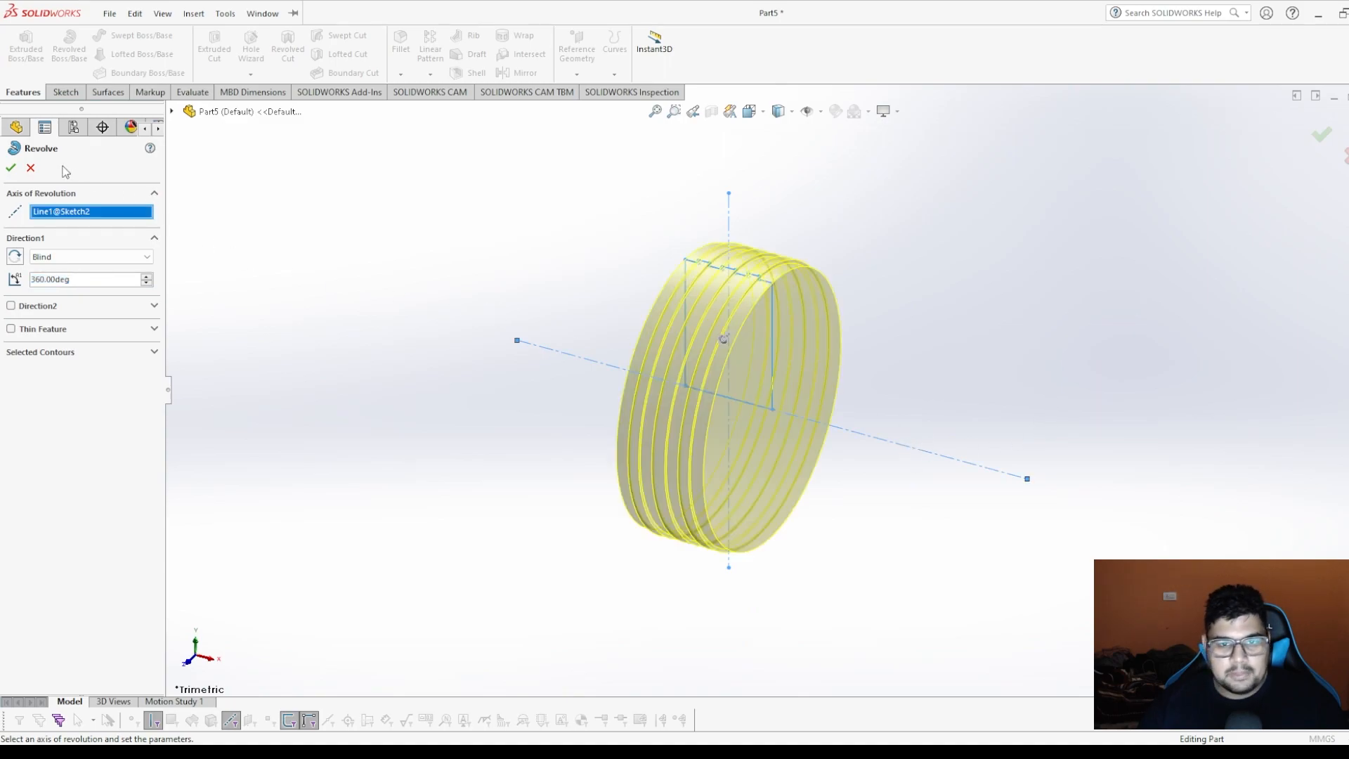
pyautogui.click(11, 168)
pyautogui.moveTo(590, 410); pyautogui.dragTo(852, 379, button='middle')
pyautogui.scroll(2, 843, 383)
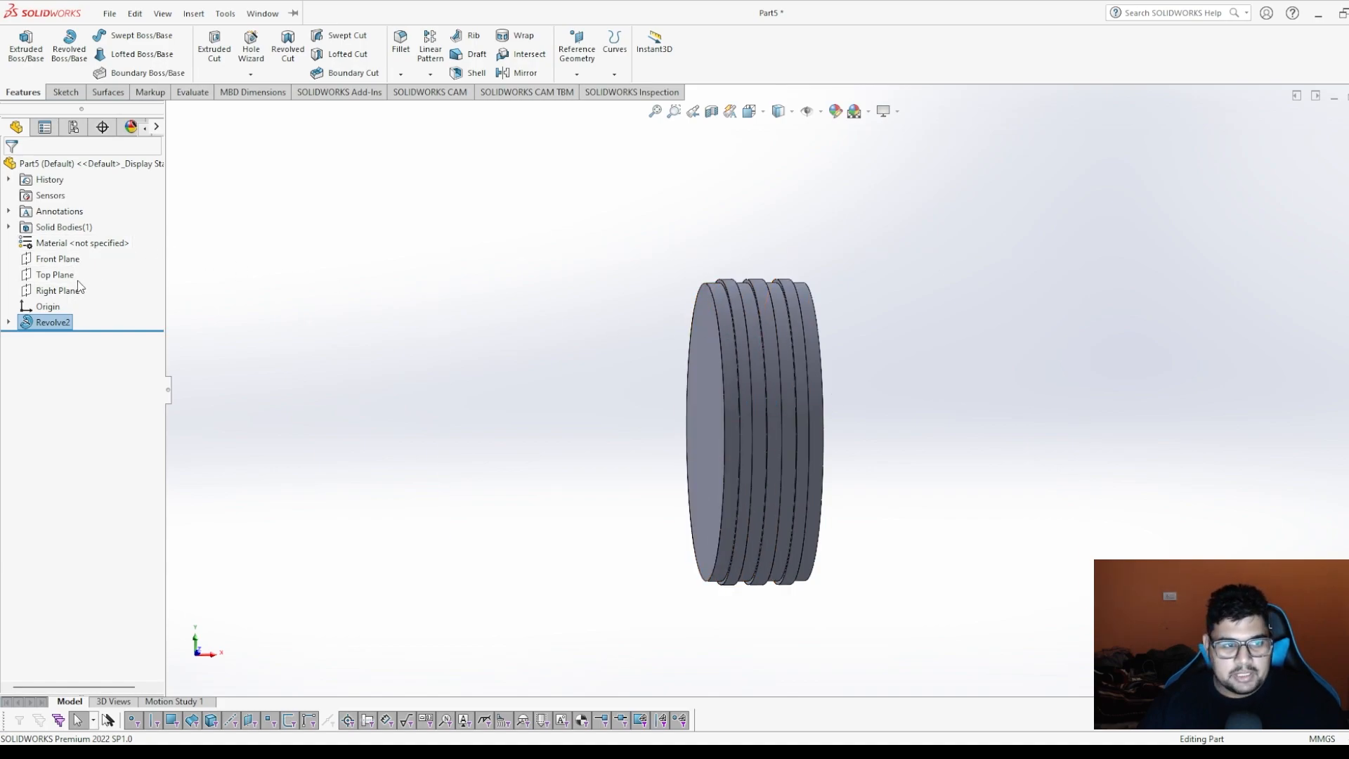
# Sketch centerlines through the origin on the Front Plane and a rectangle about 34 mm wide standing on the horizontal centerline.
pyautogui.click(52, 261)
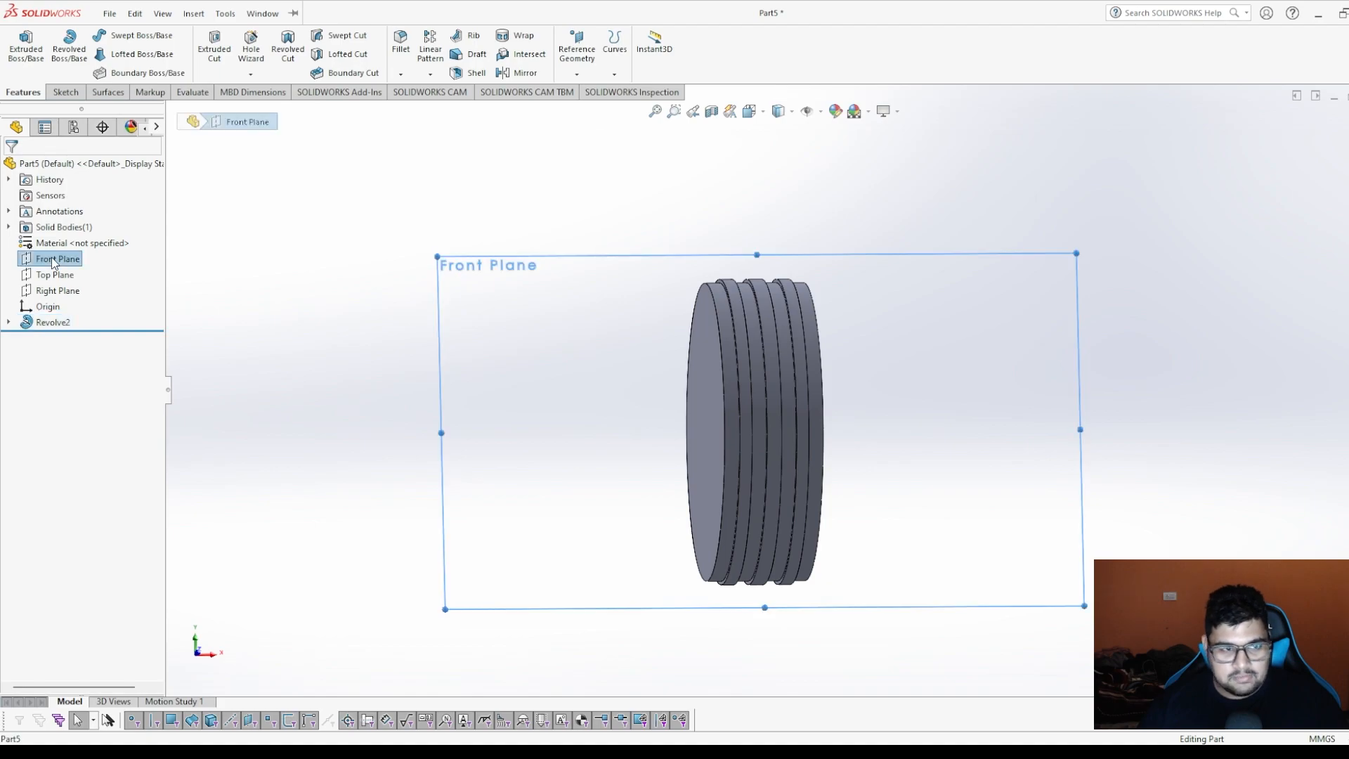
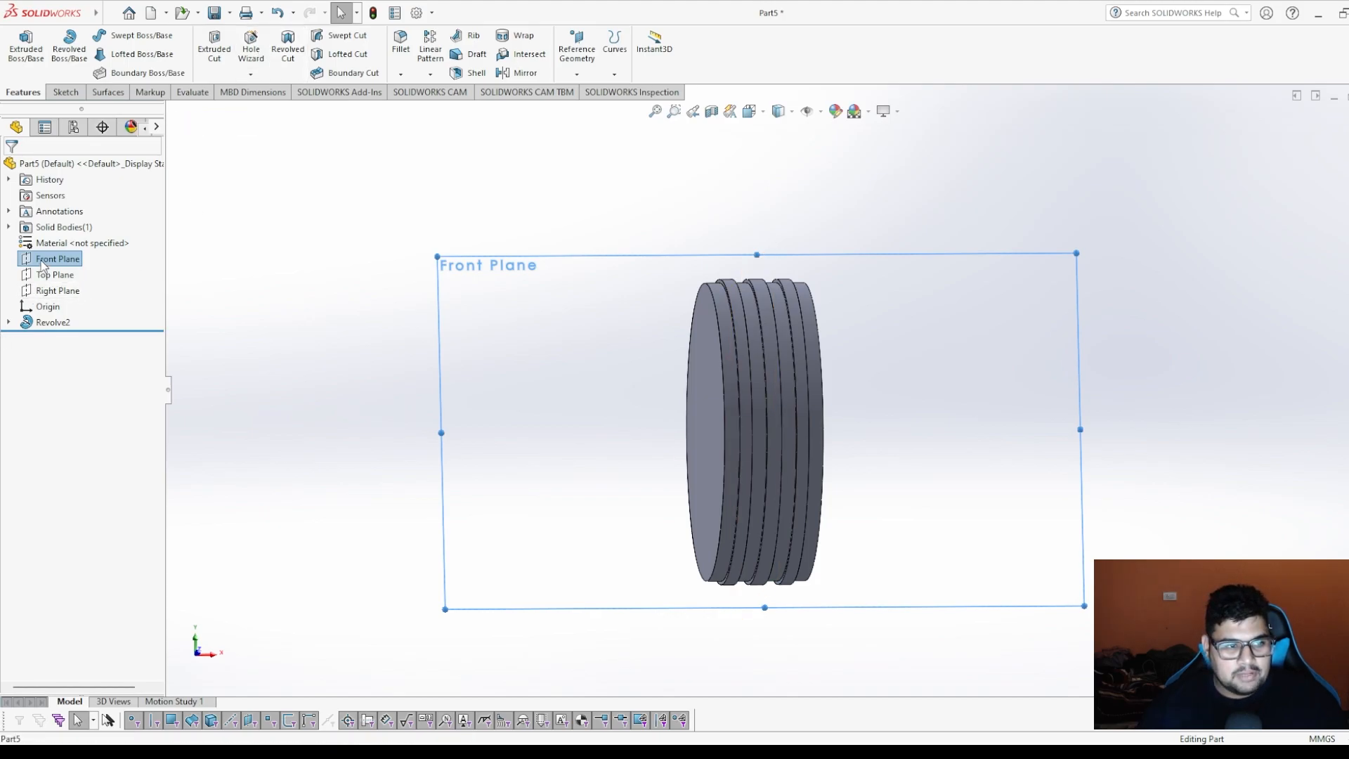
pyautogui.click(91, 241)
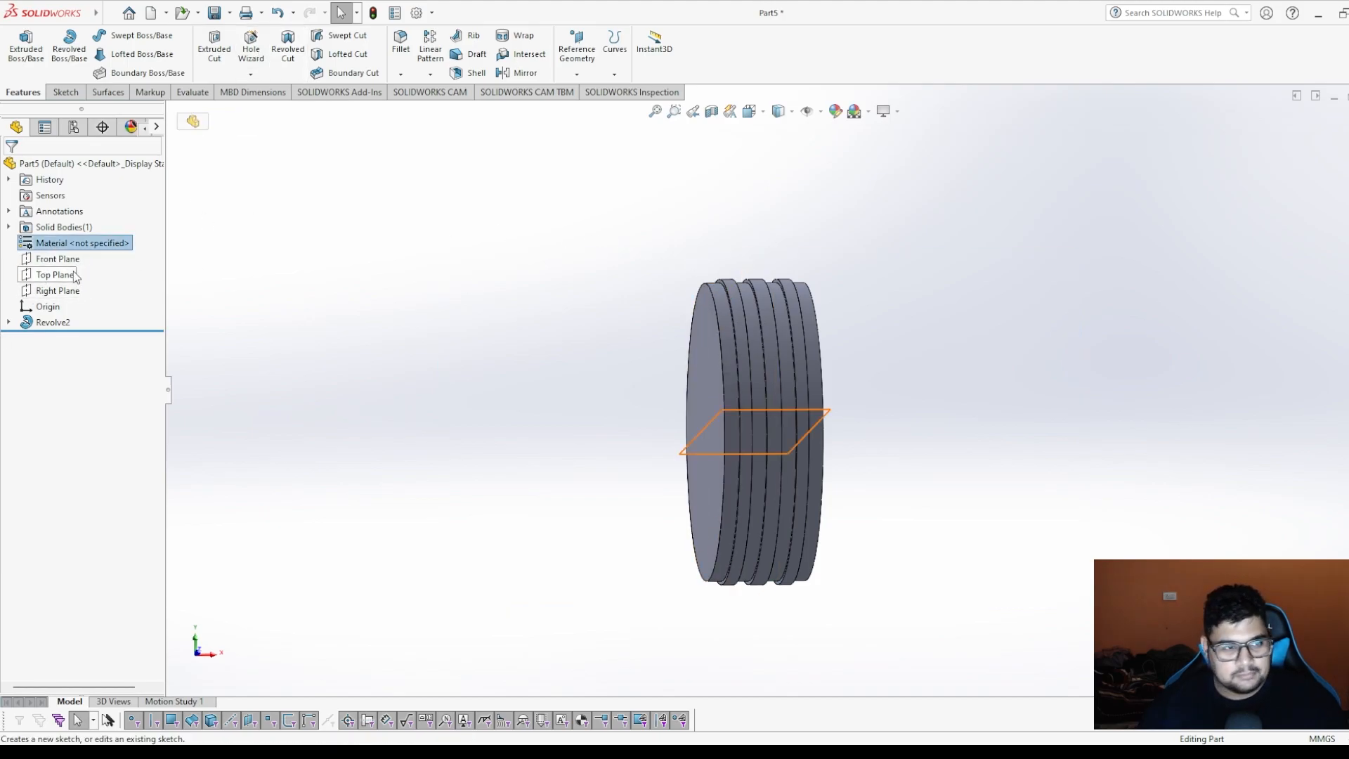
pyautogui.click(61, 257)
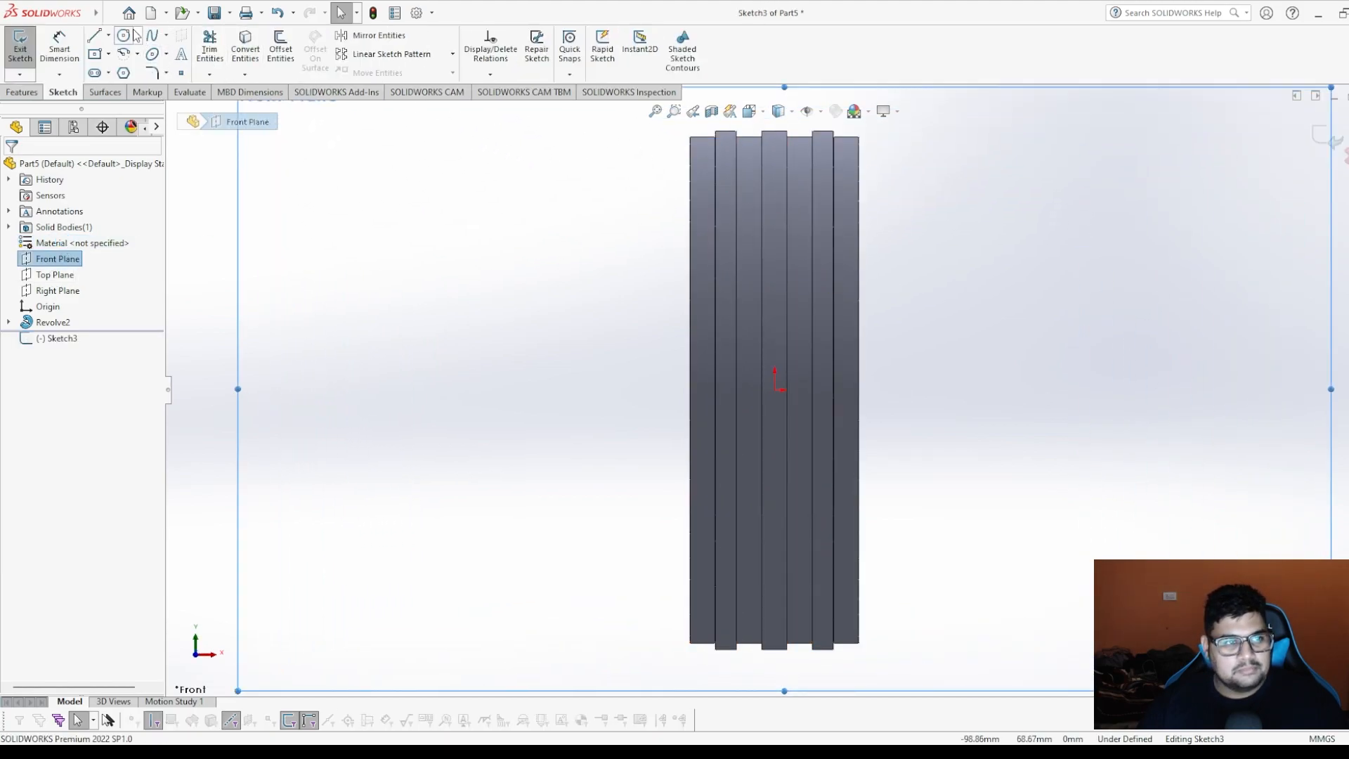
pyautogui.click(120, 74)
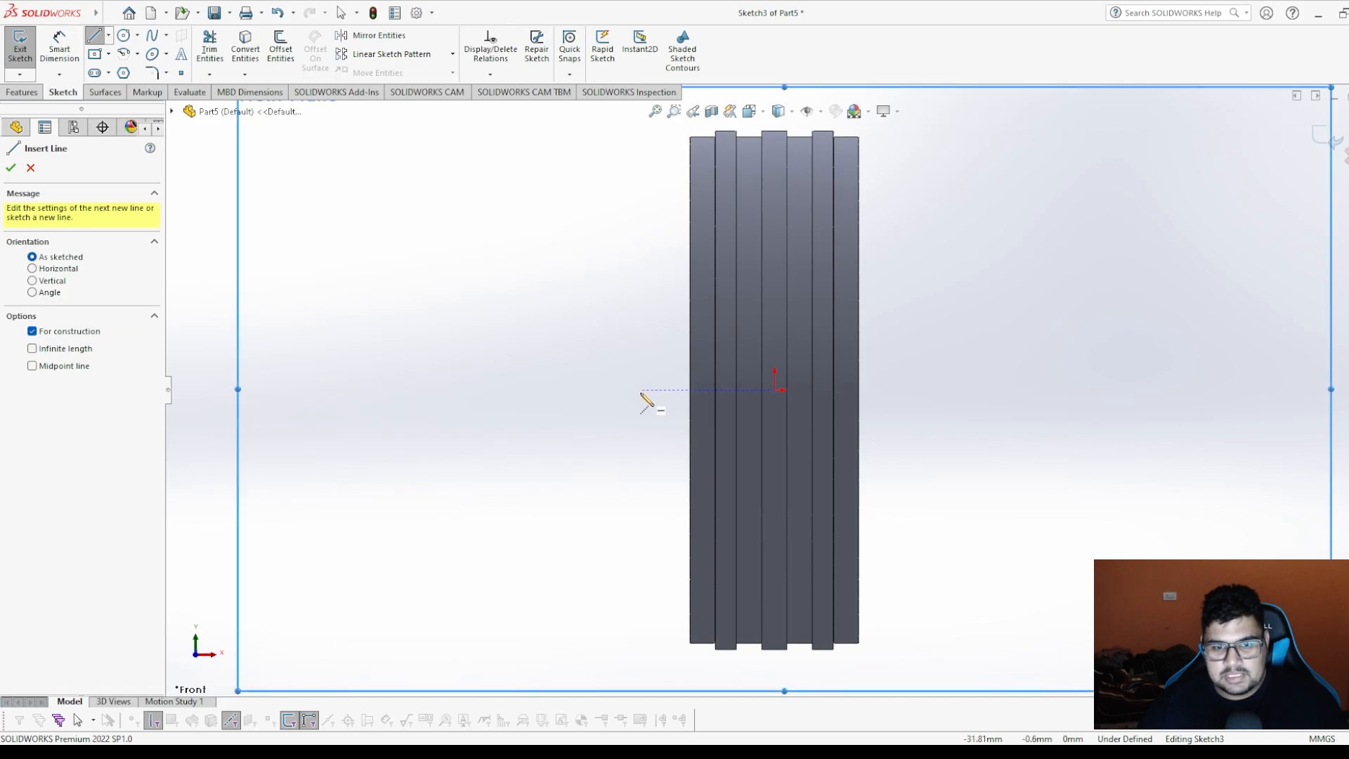
pyautogui.moveTo(640, 390); pyautogui.dragTo(995, 390)
pyautogui.press('Escape')
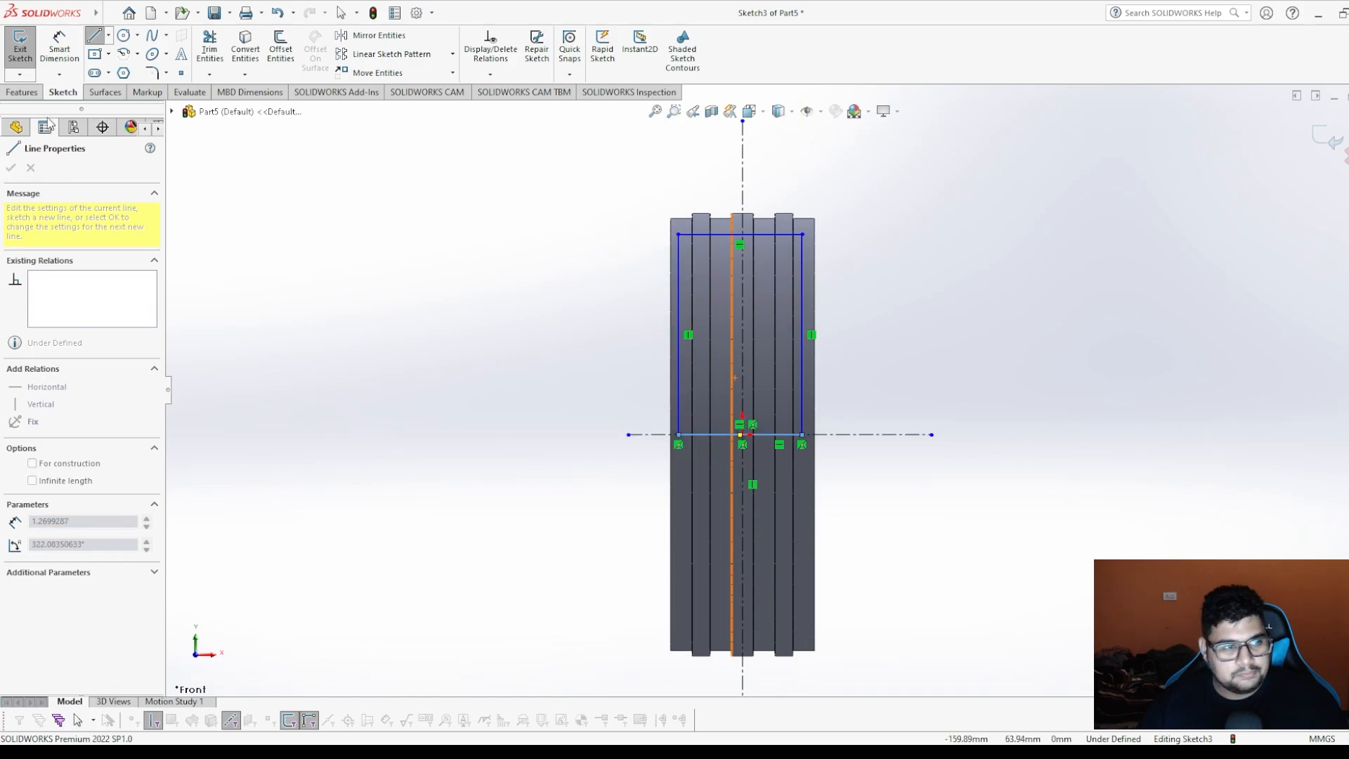
# Dimension the rectangle's bottom edge as 35 mm.
pyautogui.click(59, 56)
pyautogui.scroll(-3, 1039, 243)
pyautogui.scroll(3, 763, 400)
pyautogui.scroll(-1, 695, 392)
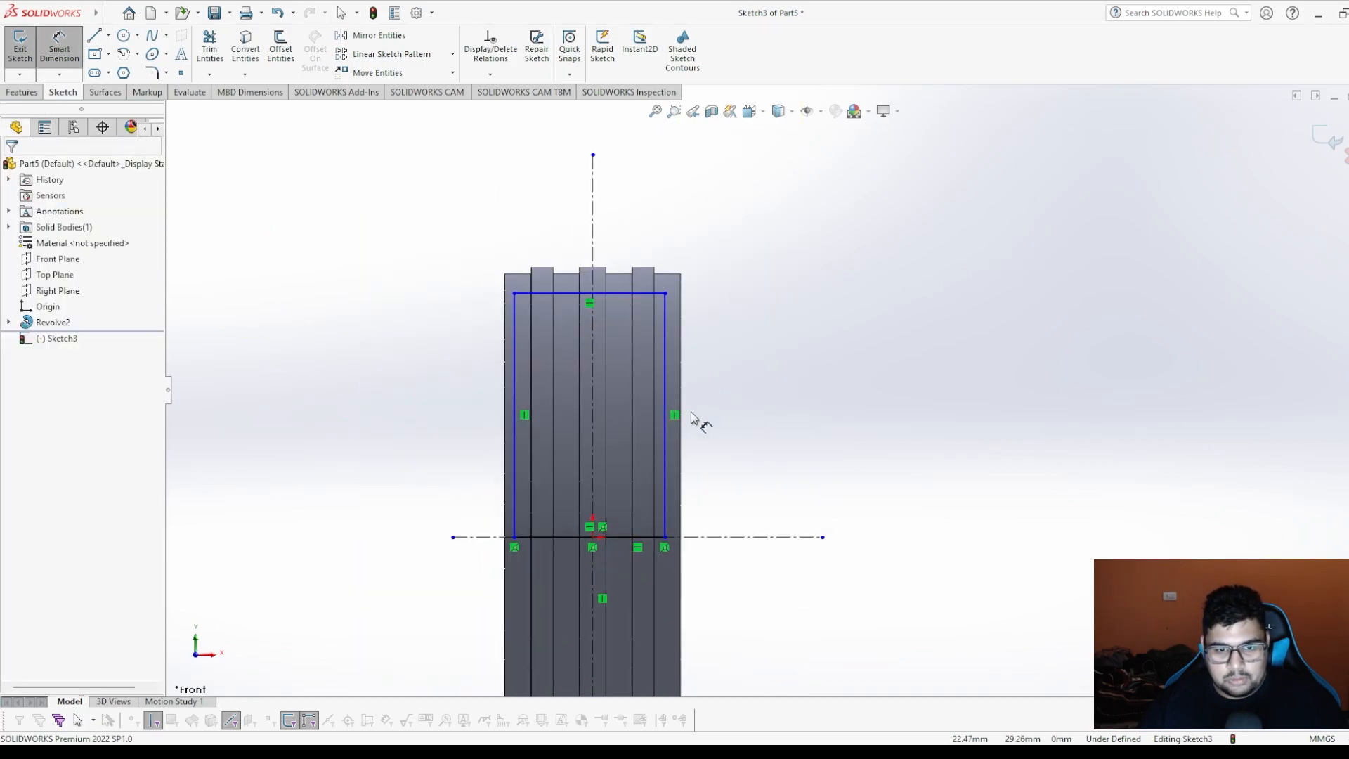
pyautogui.click(568, 541)
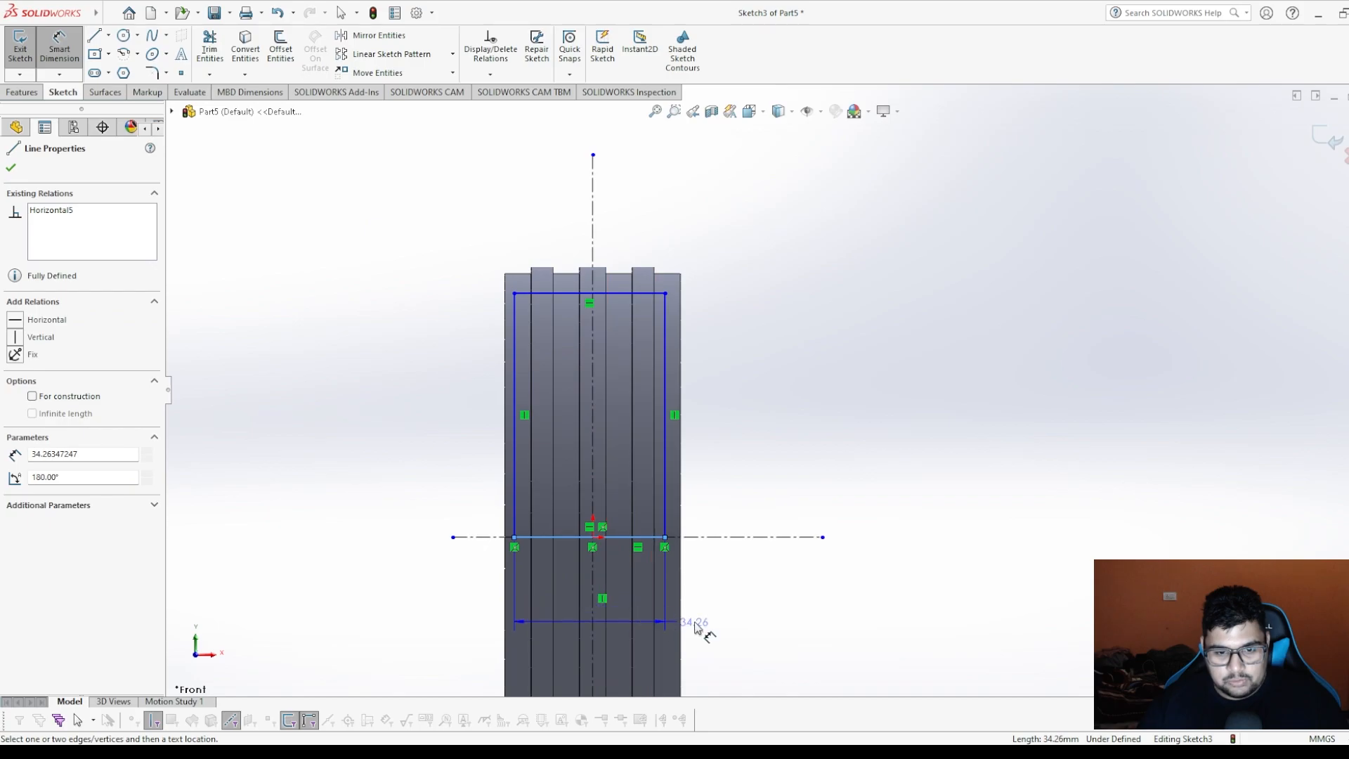
pyautogui.click(708, 638)
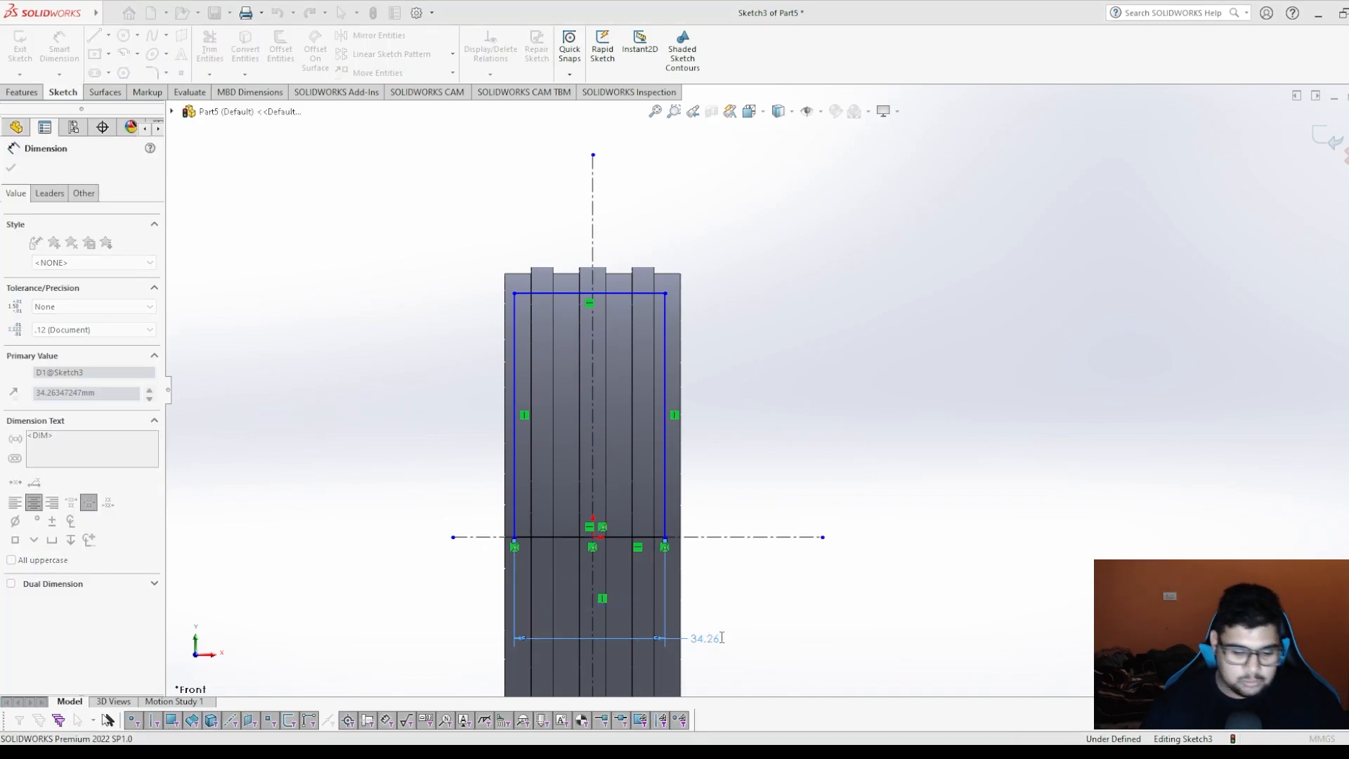
pyautogui.write('35')
pyautogui.press('Return')
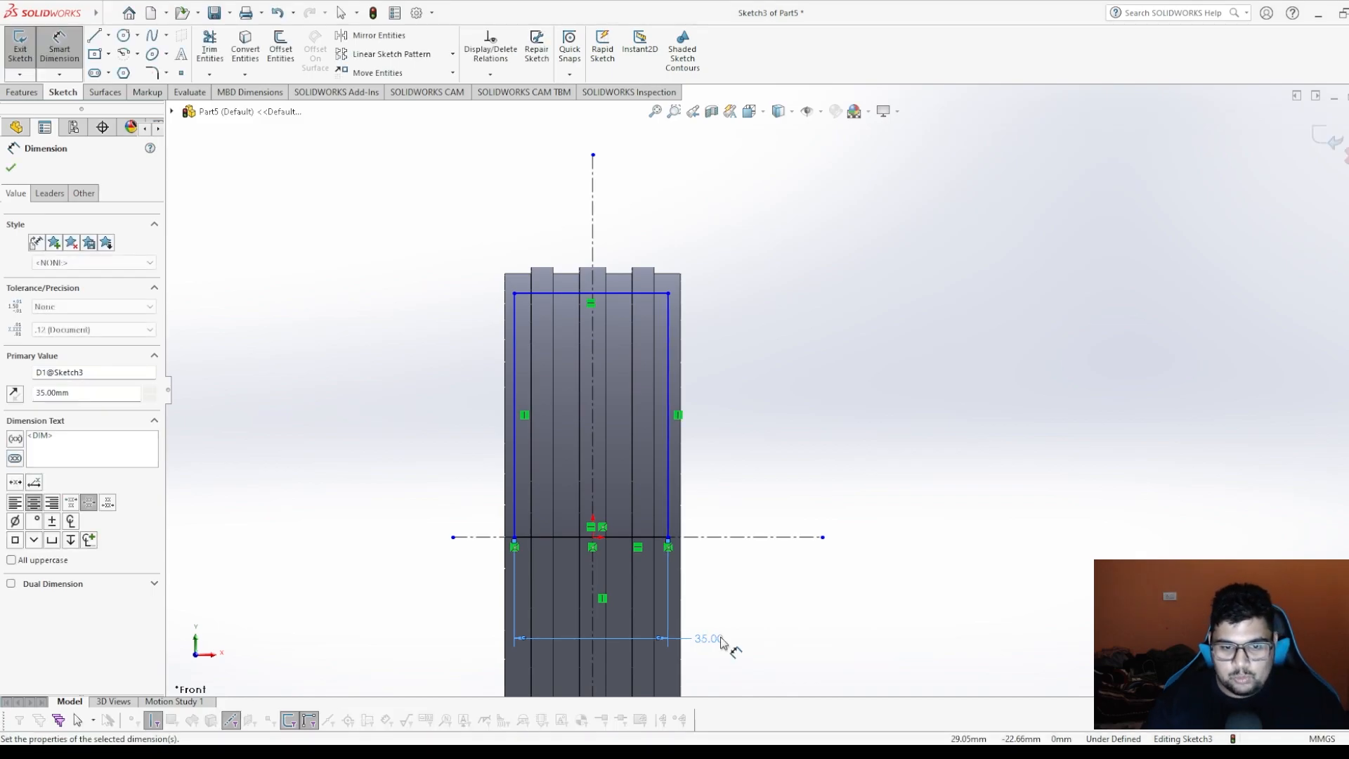
# Dimension the rectangle's left side 35/2 mm from the vertical centerline.
pyautogui.click(591, 399)
pyautogui.click(515, 397)
pyautogui.click(555, 417)
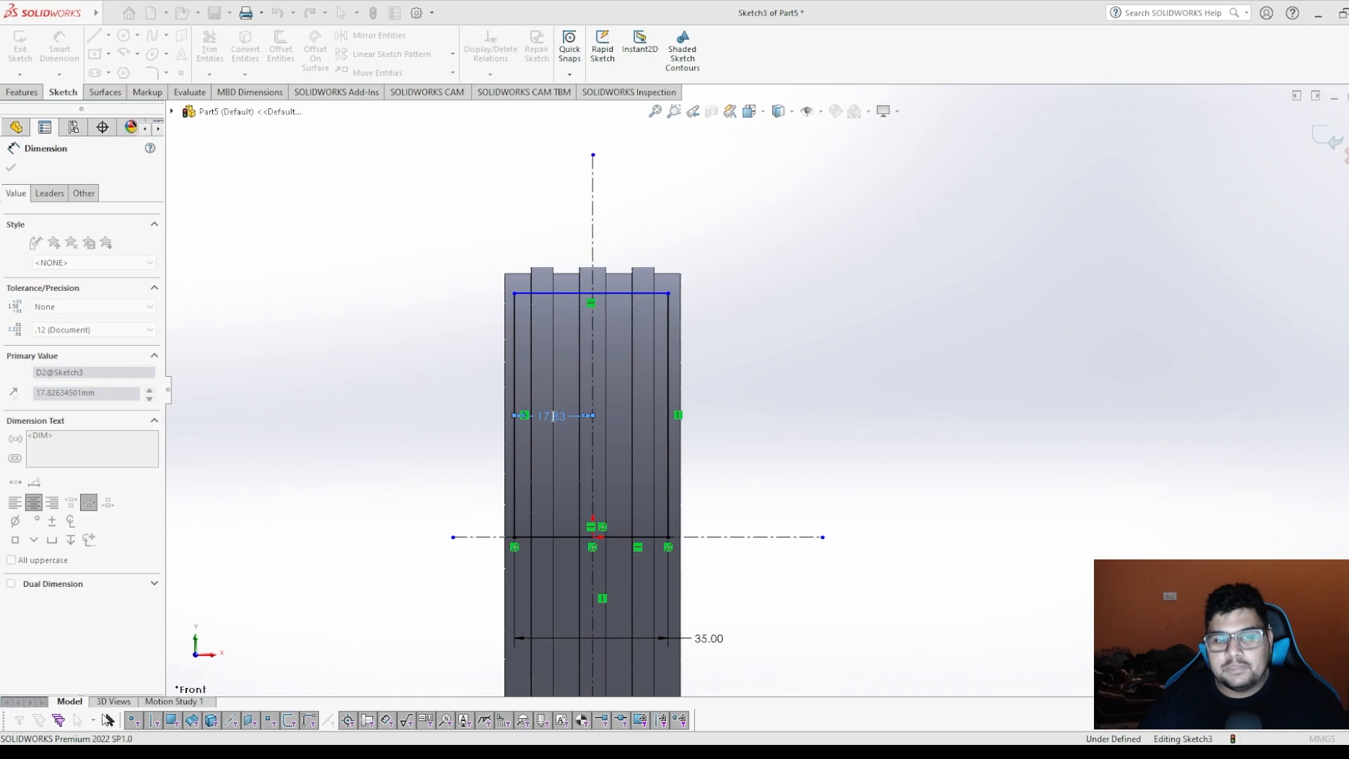
pyautogui.write('35/2')
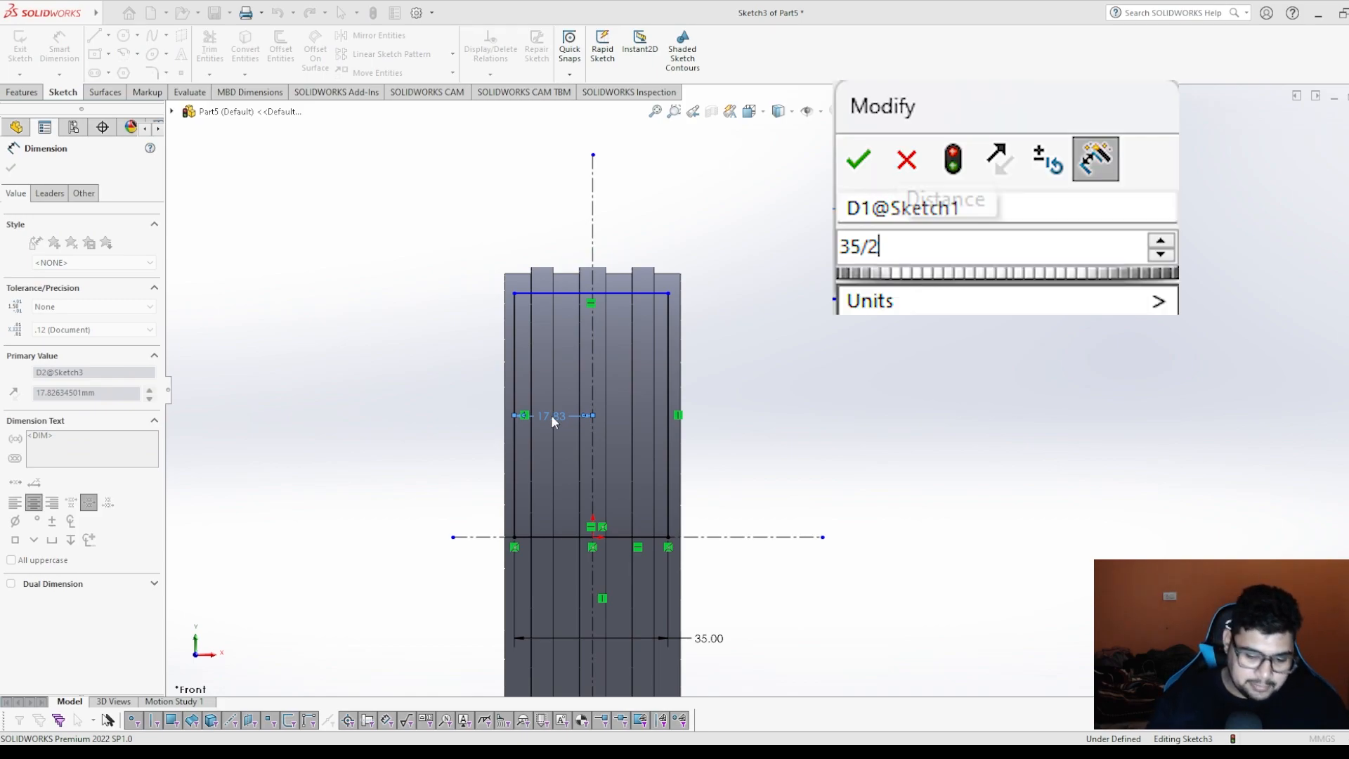
pyautogui.press('Return')
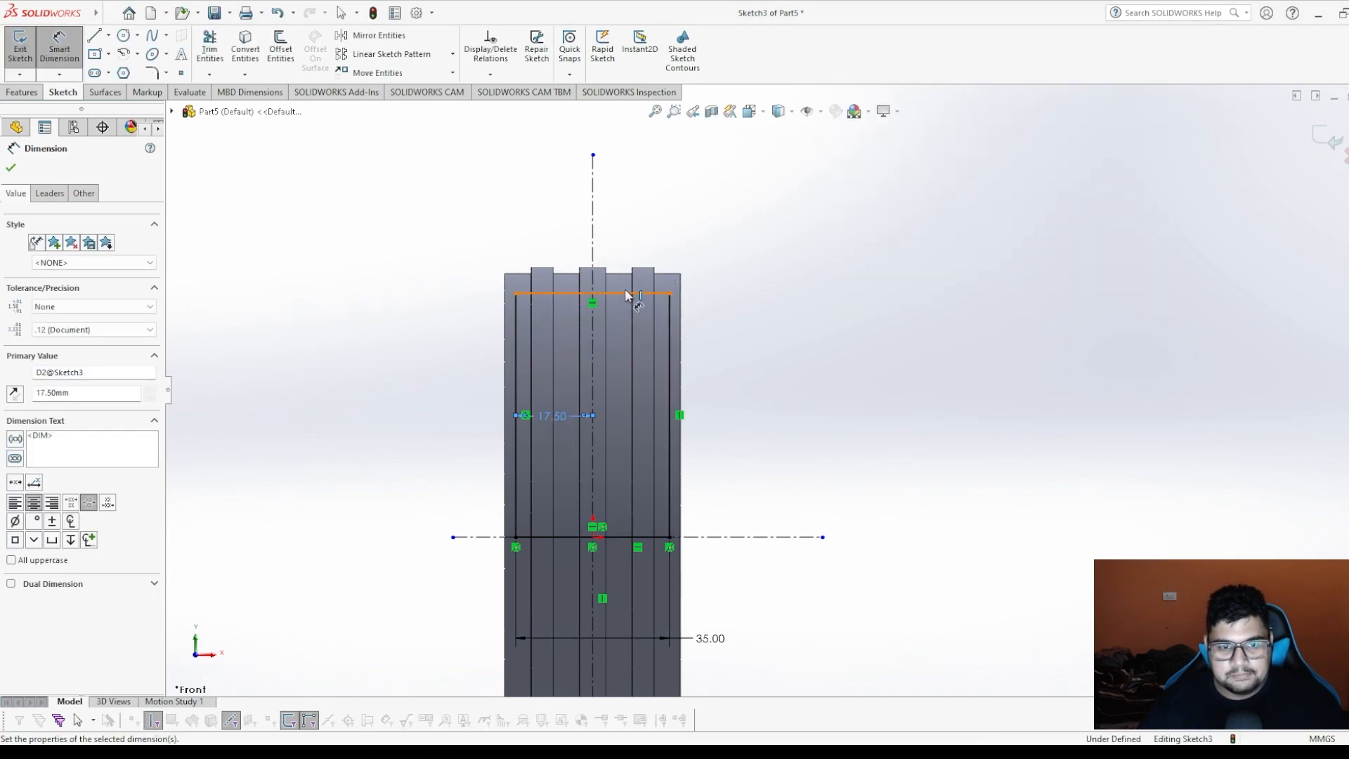
# Dimension the rectangle's height as 55 mm from the horizontal centerline.
pyautogui.click(671, 312)
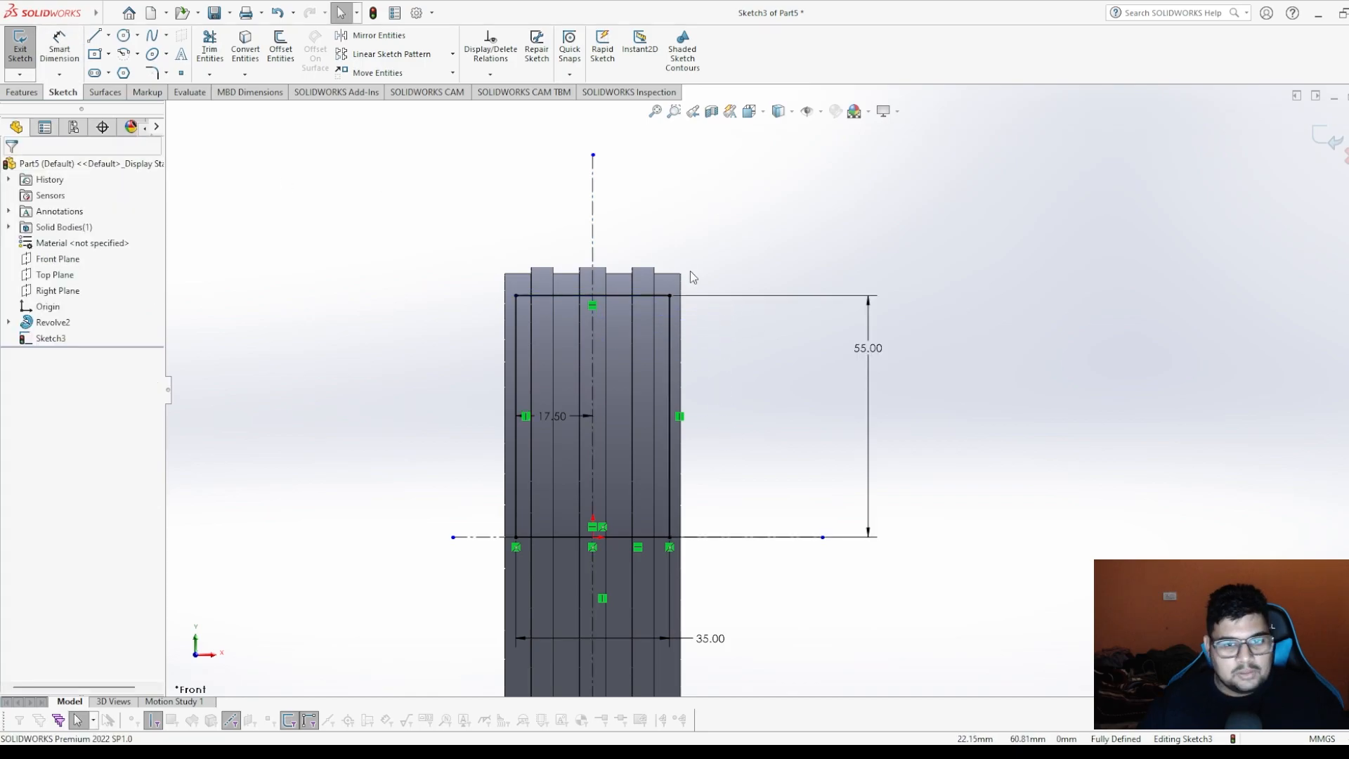
pyautogui.scroll(-3, 703, 414)
pyautogui.scroll(-2, 715, 460)
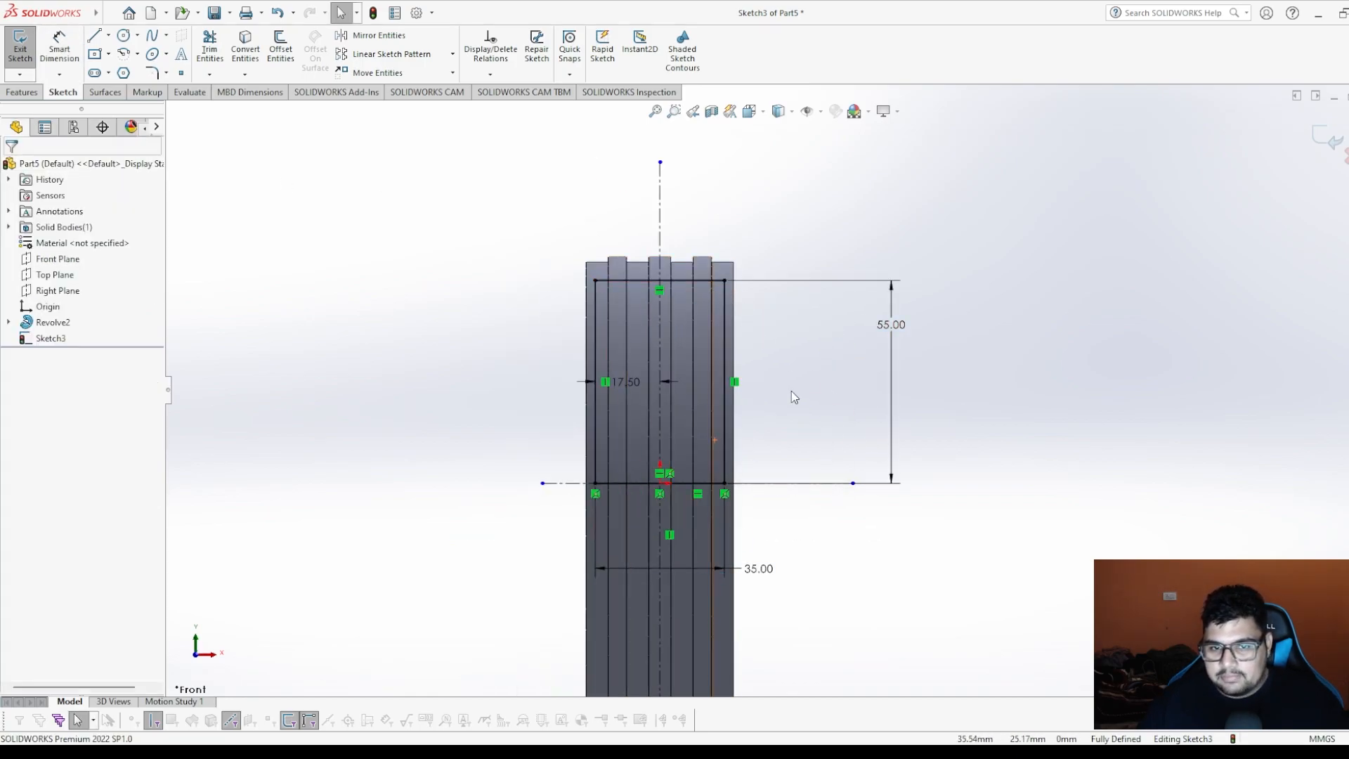
pyautogui.moveTo(816, 385); pyautogui.dragTo(754, 362, button='middle')
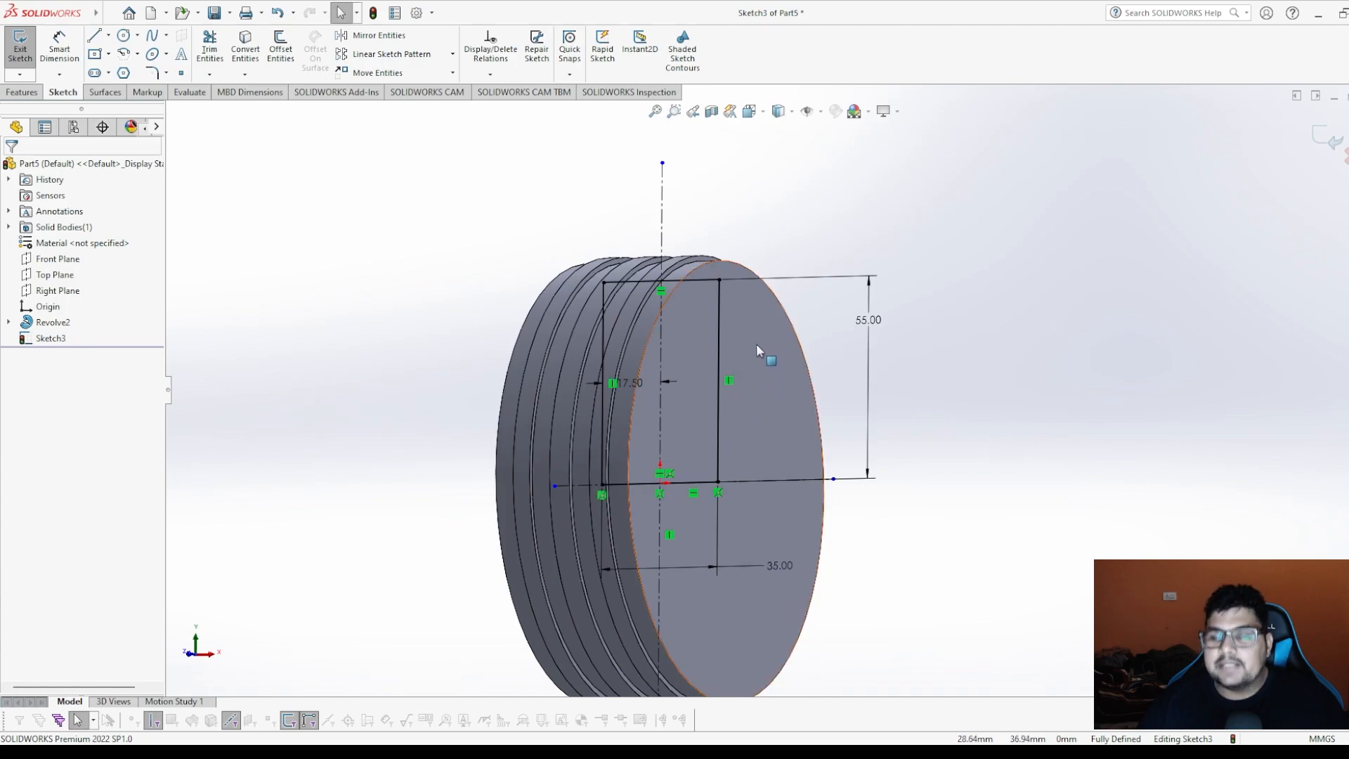
# Cut the rectangle profile out of the ribbed body with a 360° Revolved Cut about the horizontal centerline.
pyautogui.click(1319, 136)
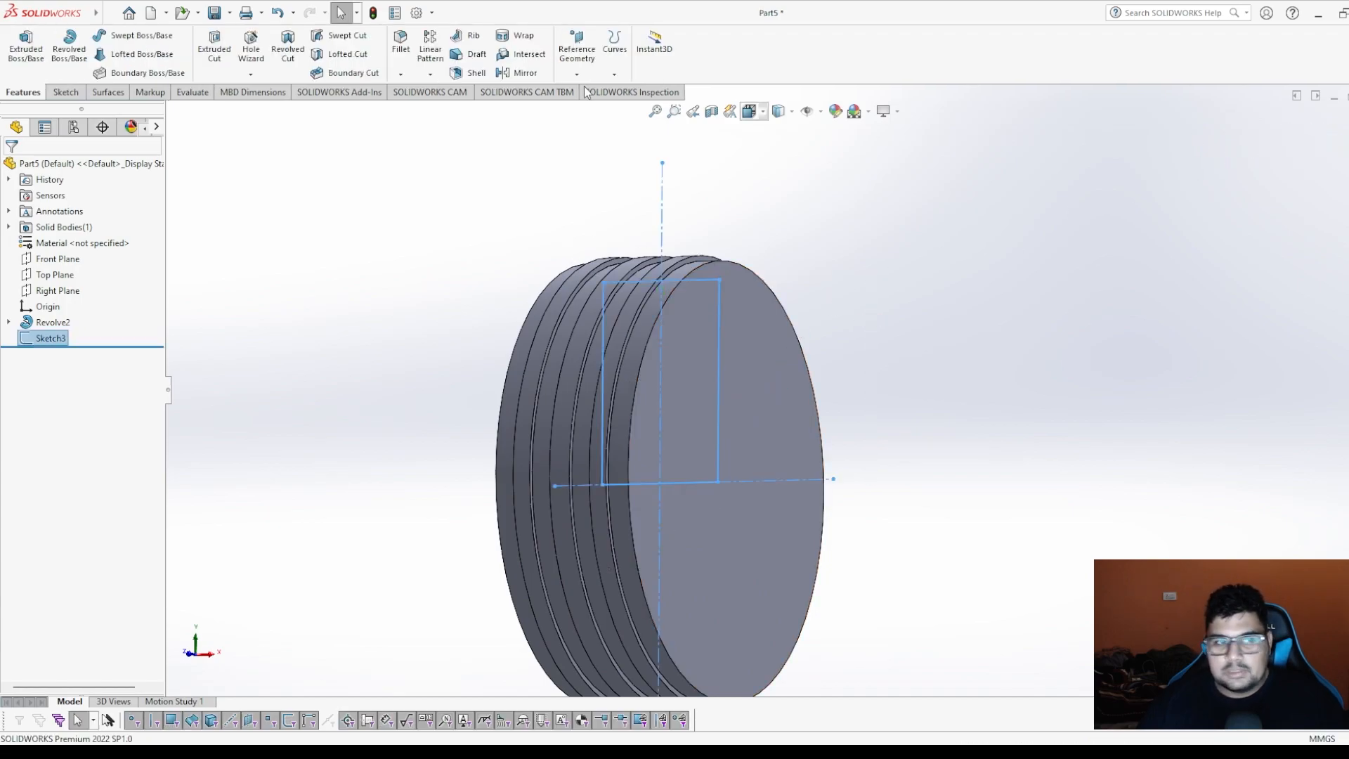
pyautogui.click(286, 49)
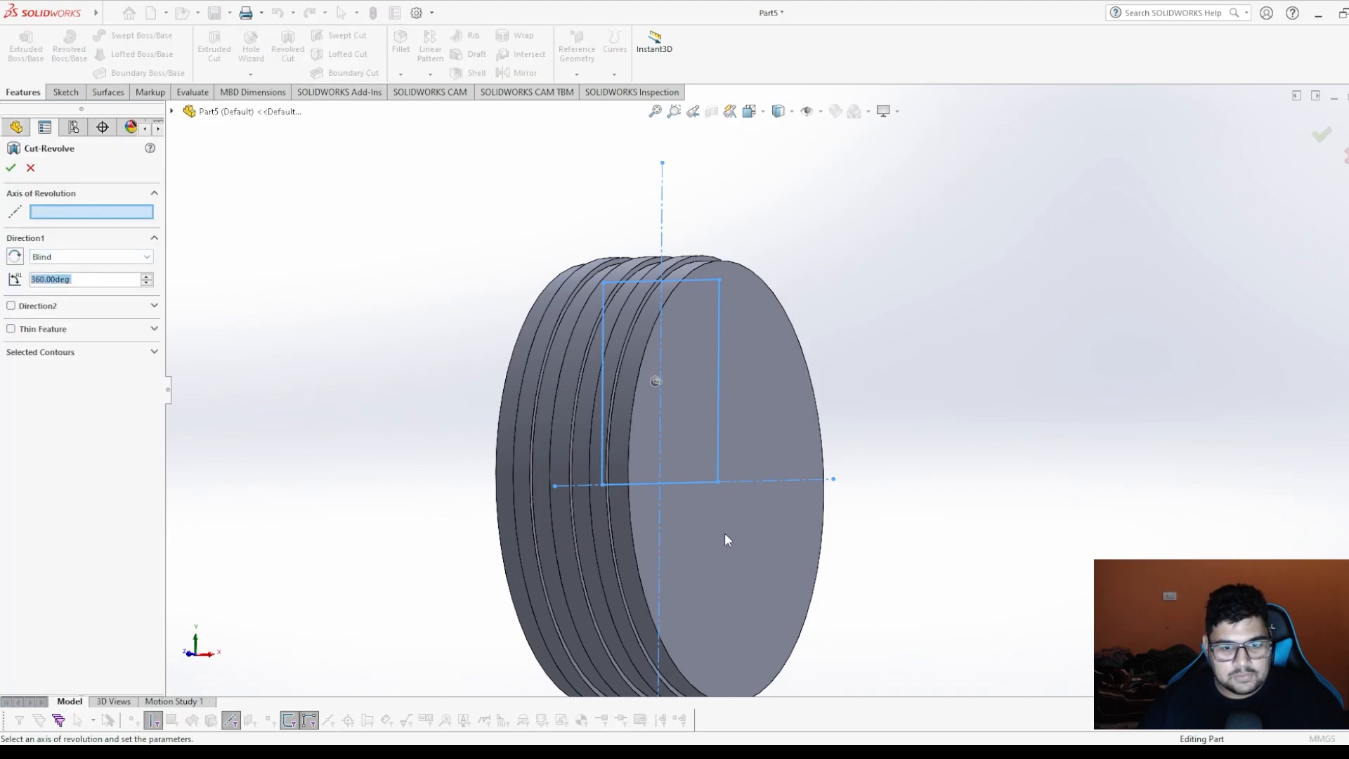
pyautogui.click(821, 482)
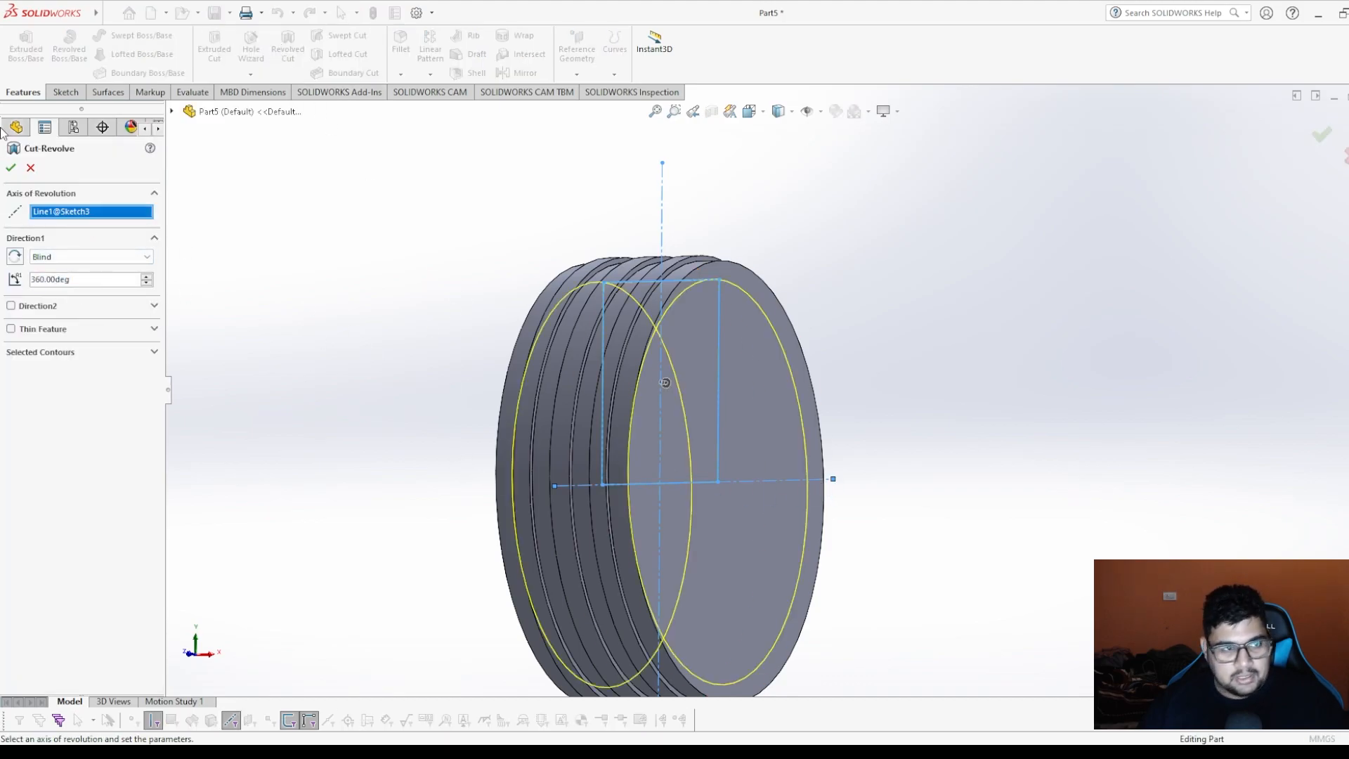
pyautogui.click(11, 168)
pyautogui.moveTo(622, 425); pyautogui.dragTo(560, 392, button='middle')
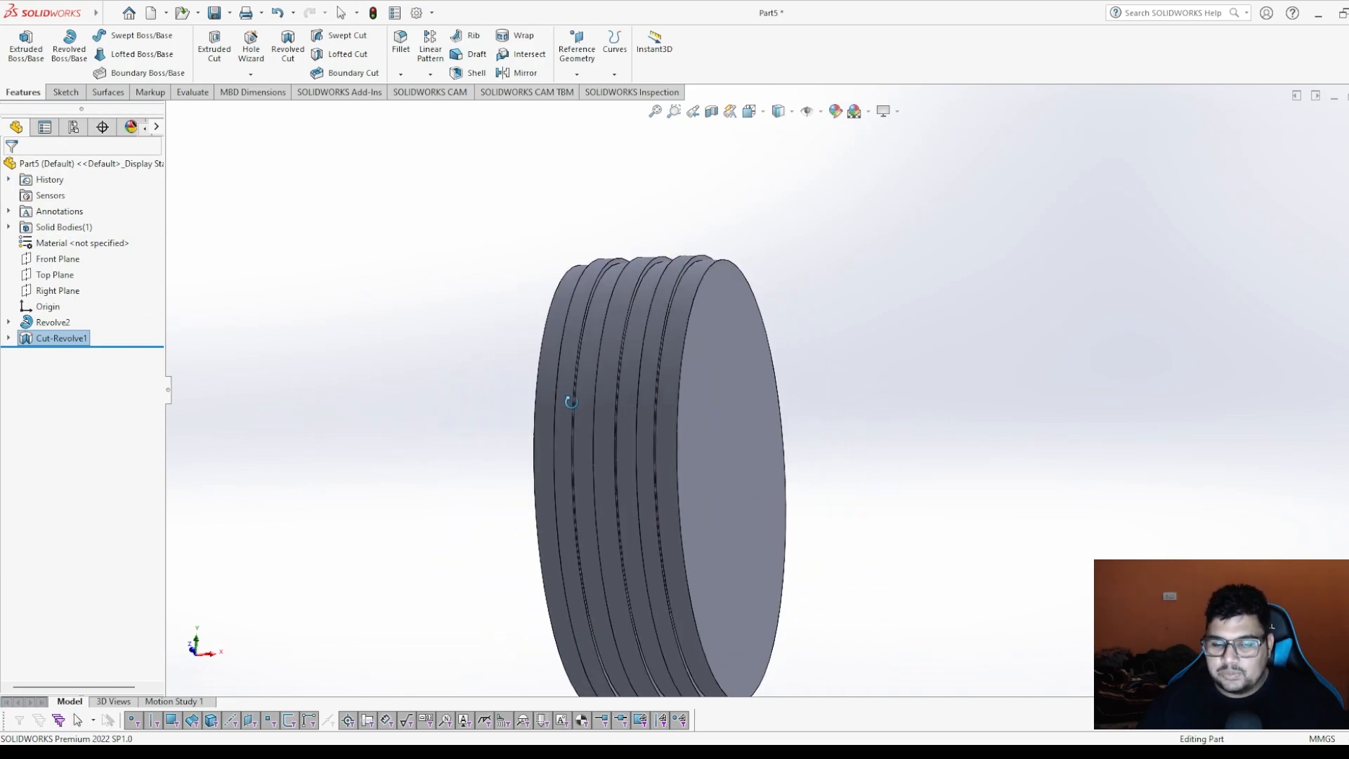
pyautogui.moveTo(963, 307); pyautogui.dragTo(887, 317, button='middle')
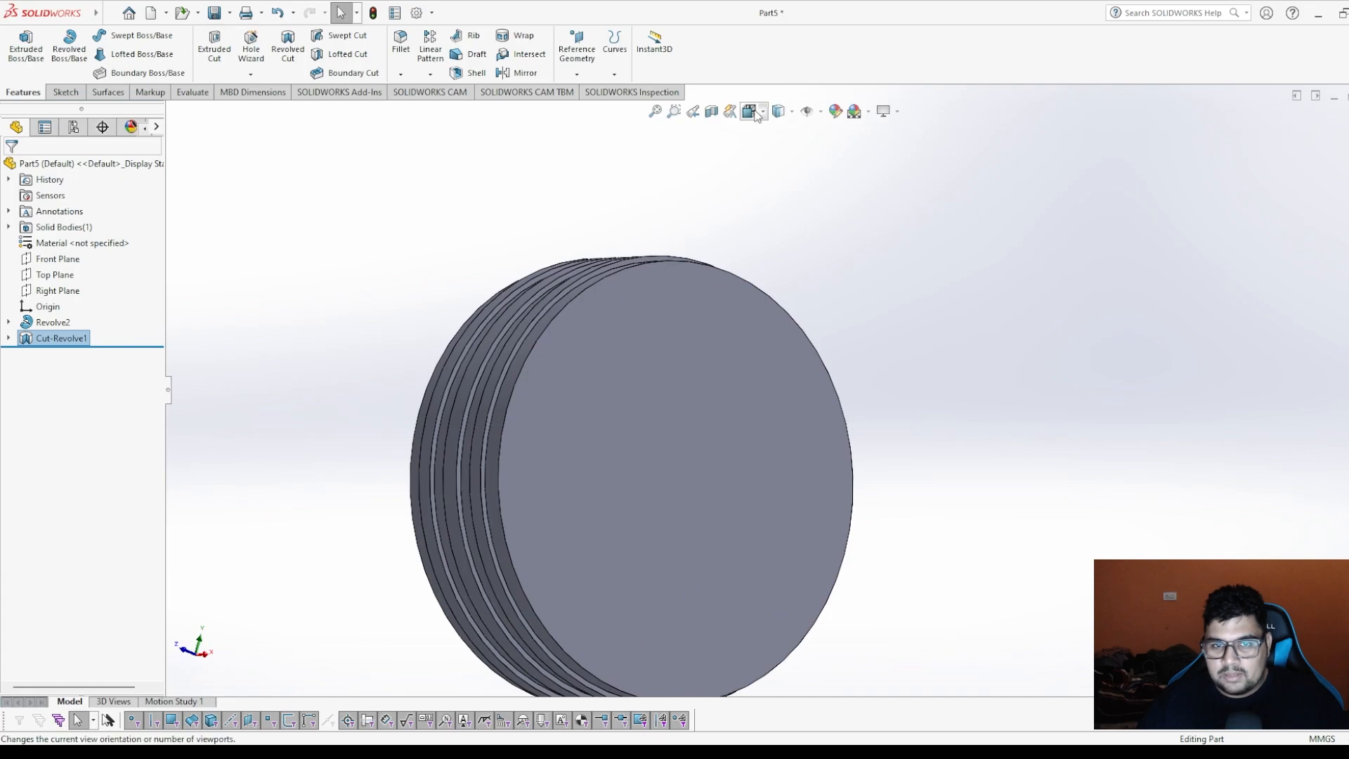
# Inspect the internal cavity with a temporary section view, moving the section plane slightly, and close the view without keeping it.
pyautogui.click(711, 112)
pyautogui.moveTo(853, 300); pyautogui.dragTo(812, 351, button='middle')
pyautogui.moveTo(638, 364)
pyautogui.mouseDown()
pyautogui.moveTo(622, 371)
pyautogui.moveTo(646, 397)
pyautogui.moveTo(583, 364)
pyautogui.moveTo(632, 375)
pyautogui.moveTo(613, 368)
pyautogui.mouseUp()
pyautogui.click(31, 168)
pyautogui.moveTo(340, 361); pyautogui.dragTo(377, 318, button='middle')
# Sketch a 90 mm diameter circle centred on the origin on the wheel's flat side face.
pyautogui.moveTo(817, 359)
pyautogui.mouseDown(button='middle')
pyautogui.moveTo(807, 393)
pyautogui.moveTo(778, 329)
pyautogui.mouseUp(button='middle')
pyautogui.click(780, 331)
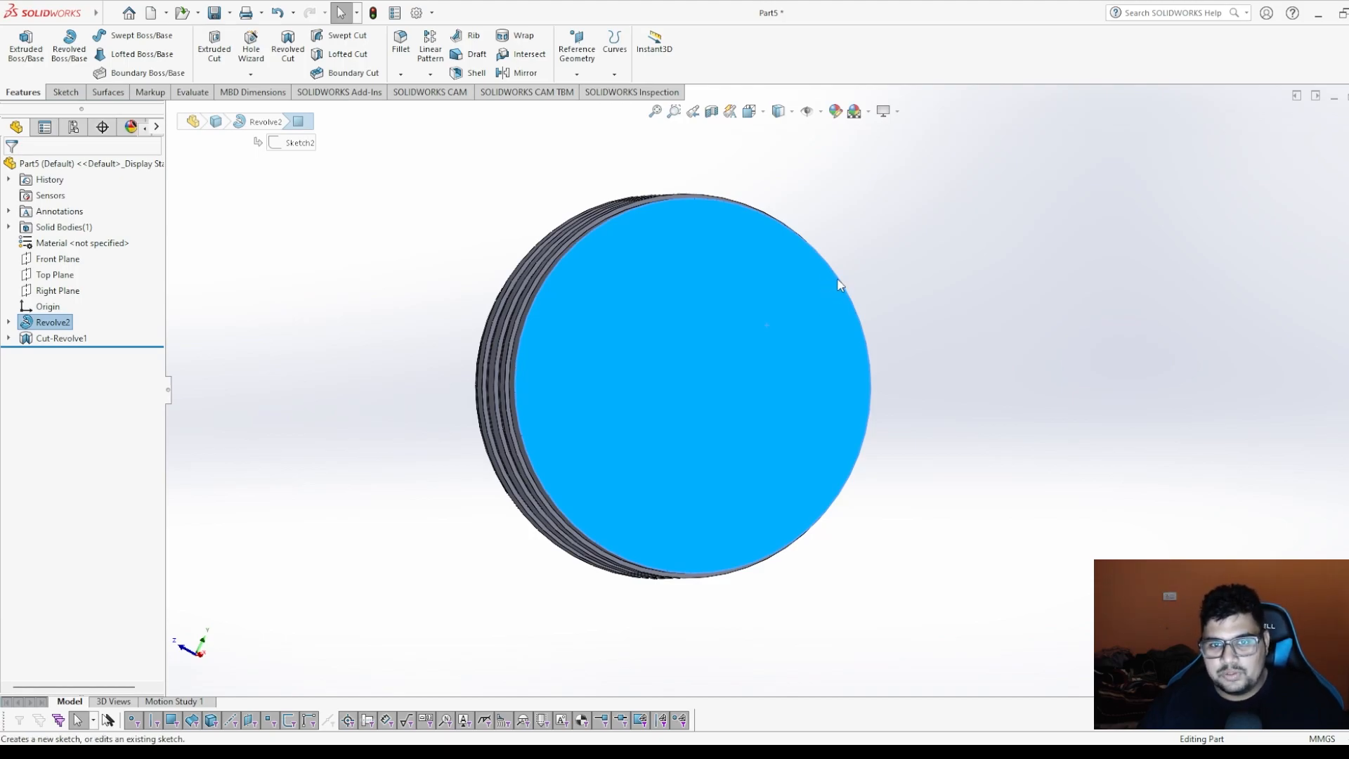
pyautogui.click(837, 279)
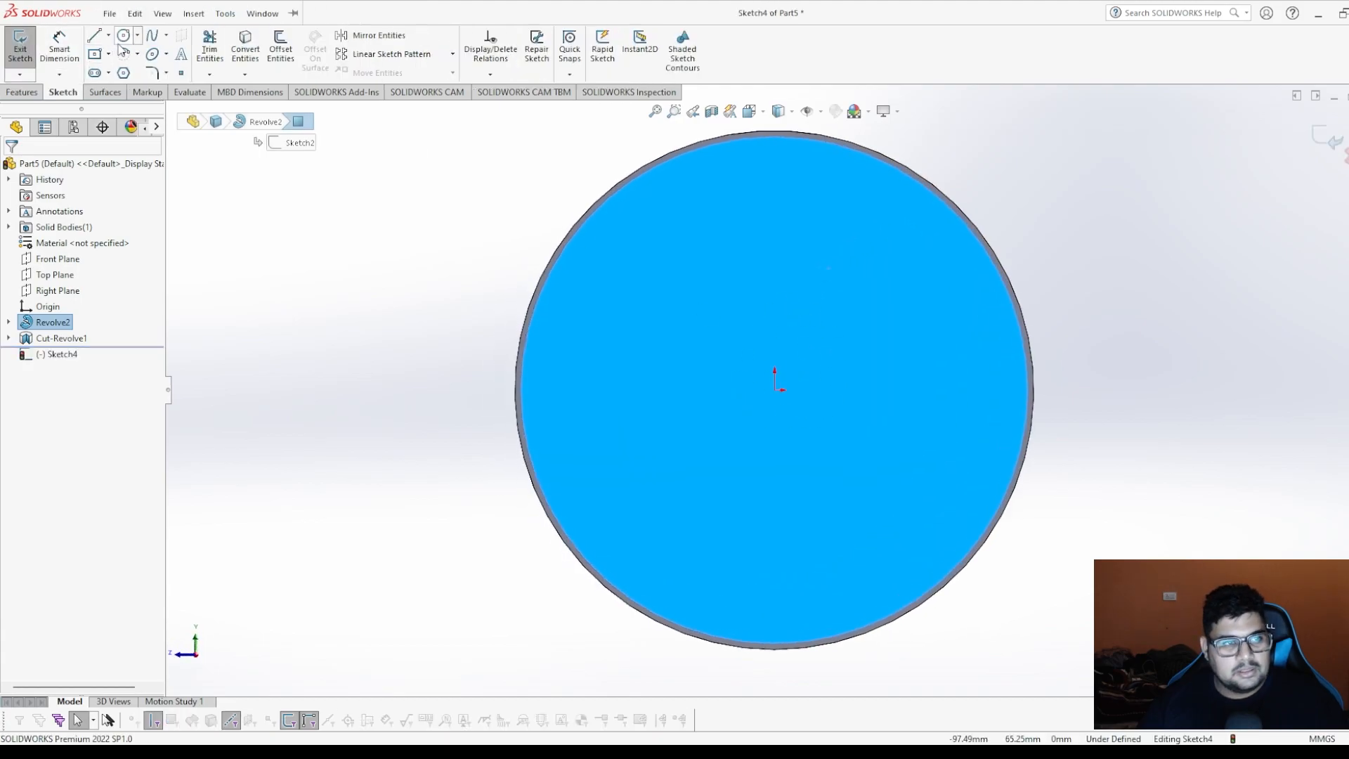
pyautogui.click(124, 35)
pyautogui.click(775, 388)
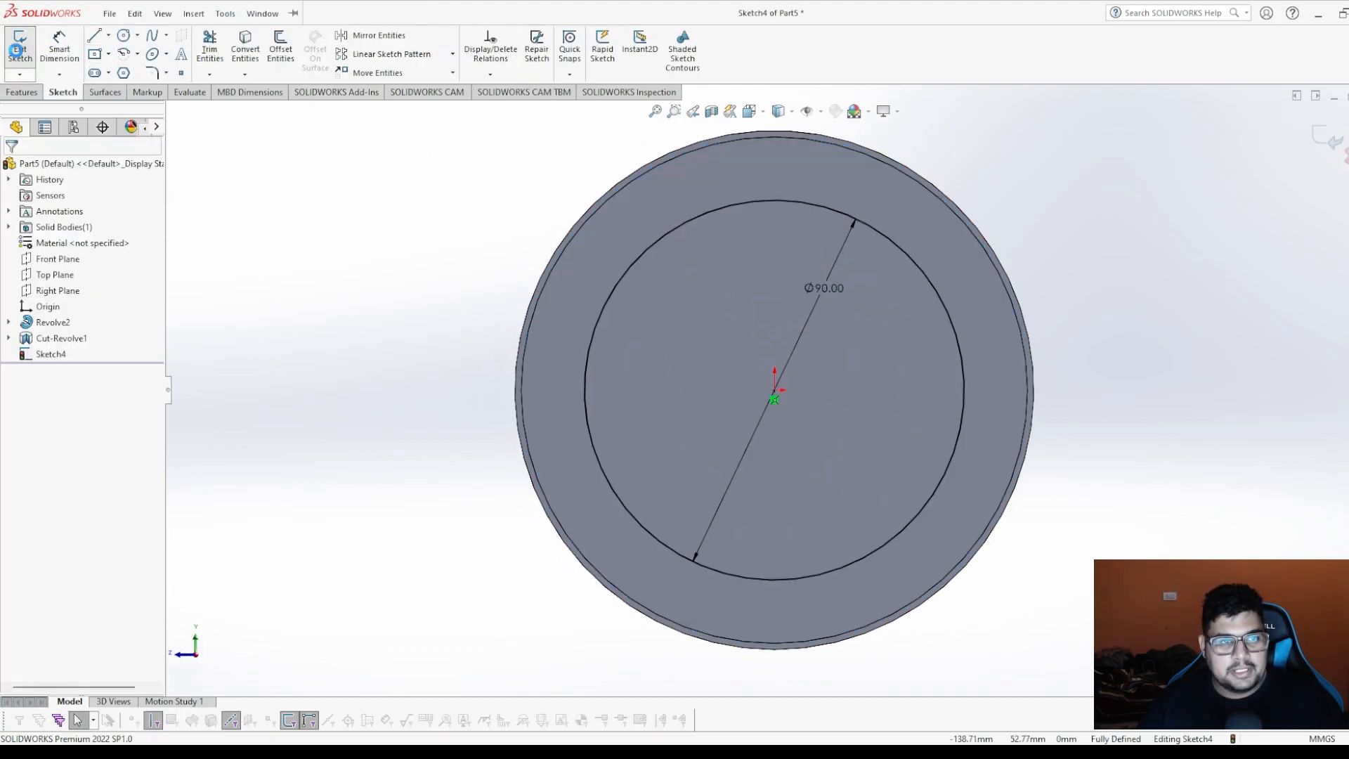
pyautogui.click(20, 49)
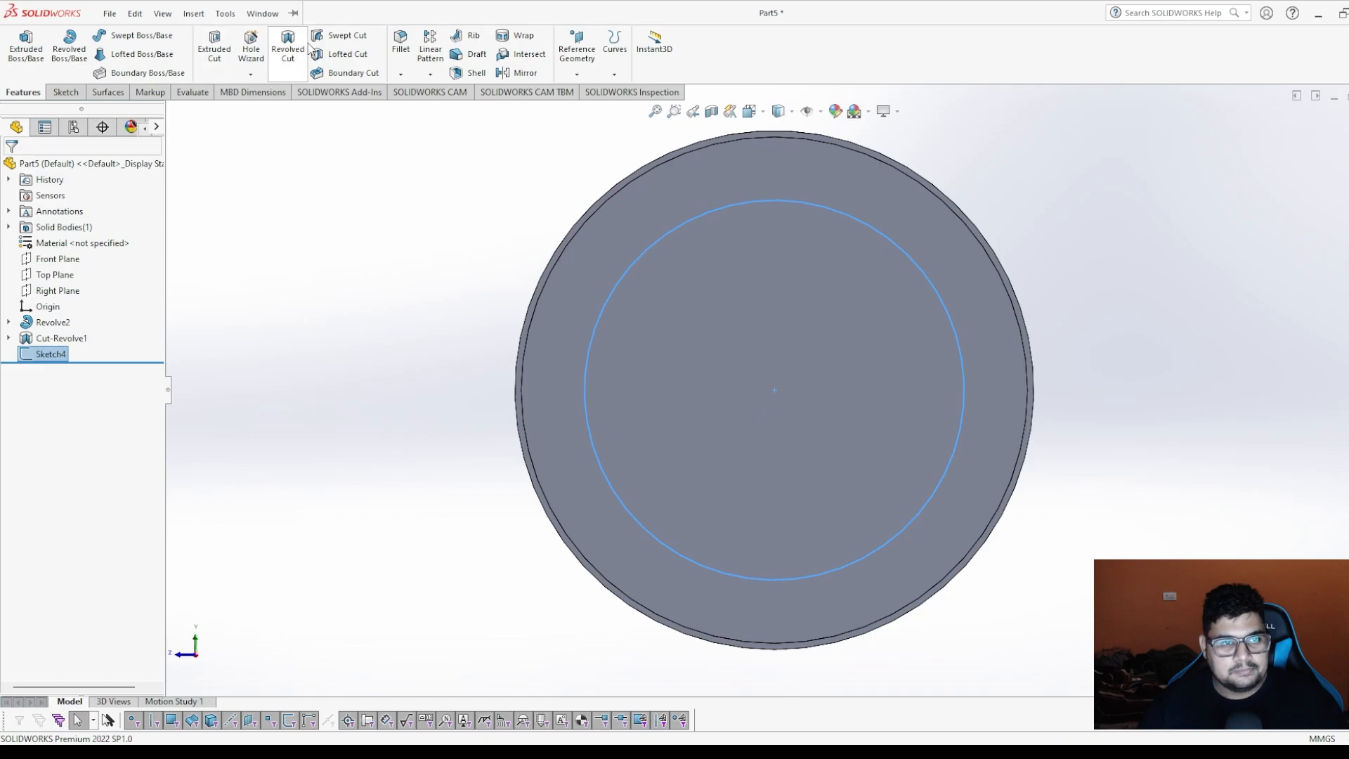
# Cut the circle through the wheel with an Extruded Cut using the Through All end condition.
pyautogui.click(214, 50)
pyautogui.moveTo(557, 225)
pyautogui.mouseDown(button='middle')
pyautogui.moveTo(487, 344)
pyautogui.moveTo(635, 370)
pyautogui.moveTo(593, 344)
pyautogui.mouseUp(button='middle')
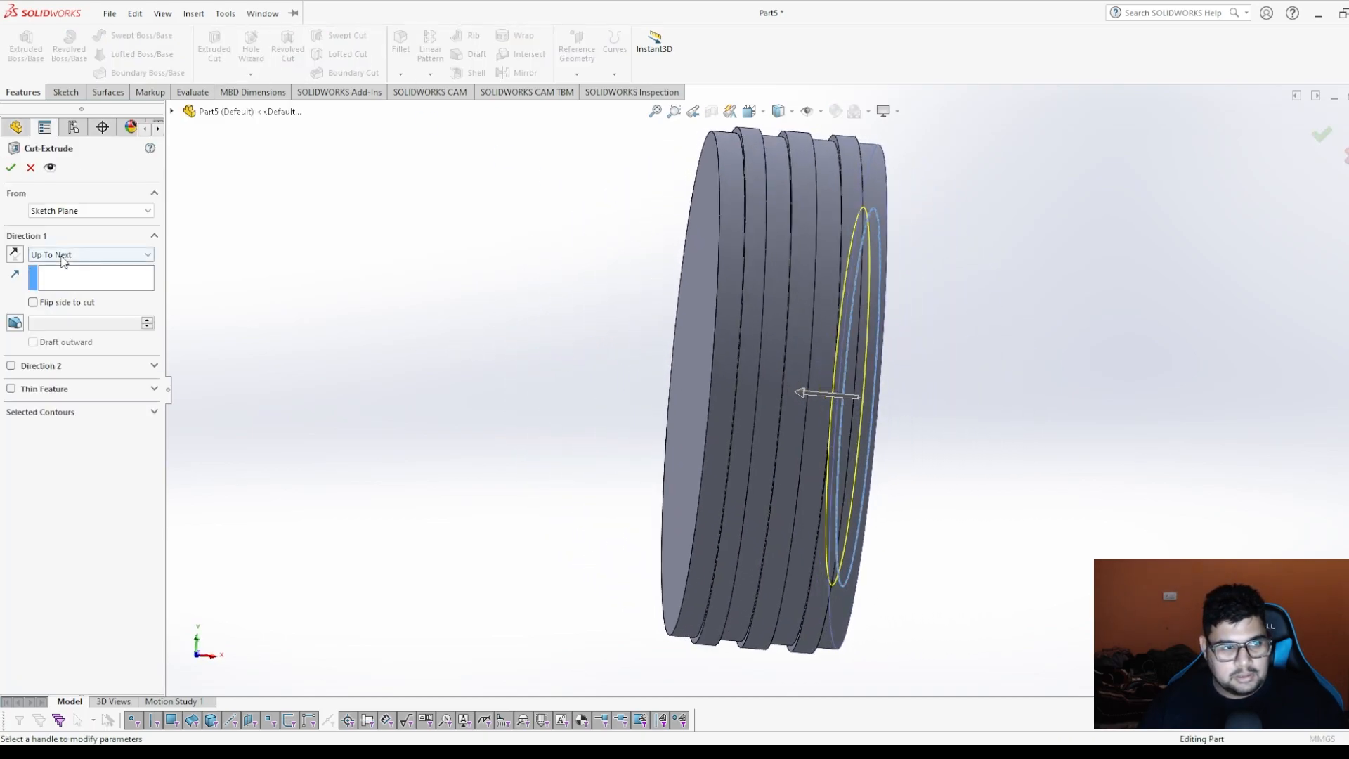
pyautogui.click(90, 254)
pyautogui.click(69, 277)
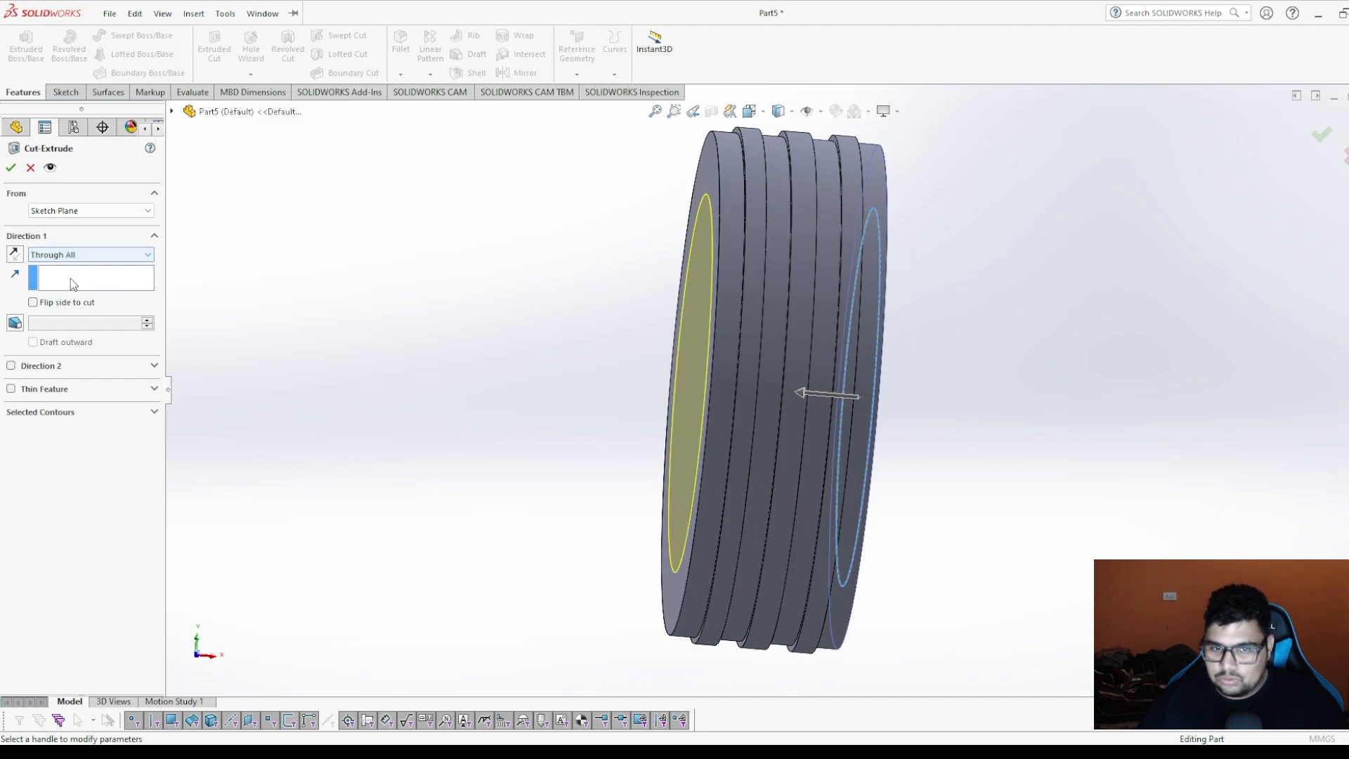
pyautogui.moveTo(496, 234); pyautogui.dragTo(505, 260, button='middle')
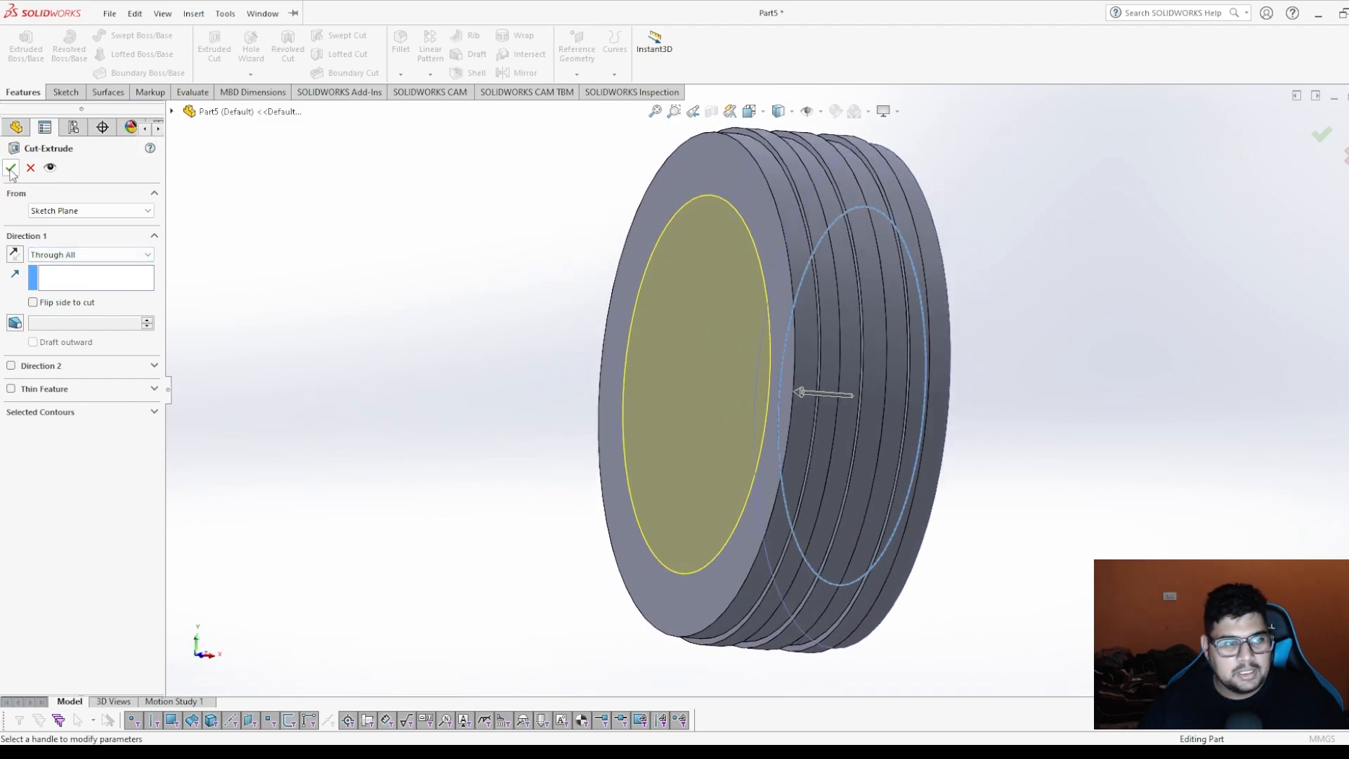
pyautogui.click(10, 169)
# Examine the outer ribs and the bored, hollow interior of the wheel from several angles.
pyautogui.moveTo(1152, 399); pyautogui.dragTo(957, 446, button='middle')
pyautogui.moveTo(749, 521); pyautogui.dragTo(858, 424, button='middle')
pyautogui.moveTo(934, 387); pyautogui.dragTo(963, 350, button='middle')
pyautogui.scroll(3, 965, 352)
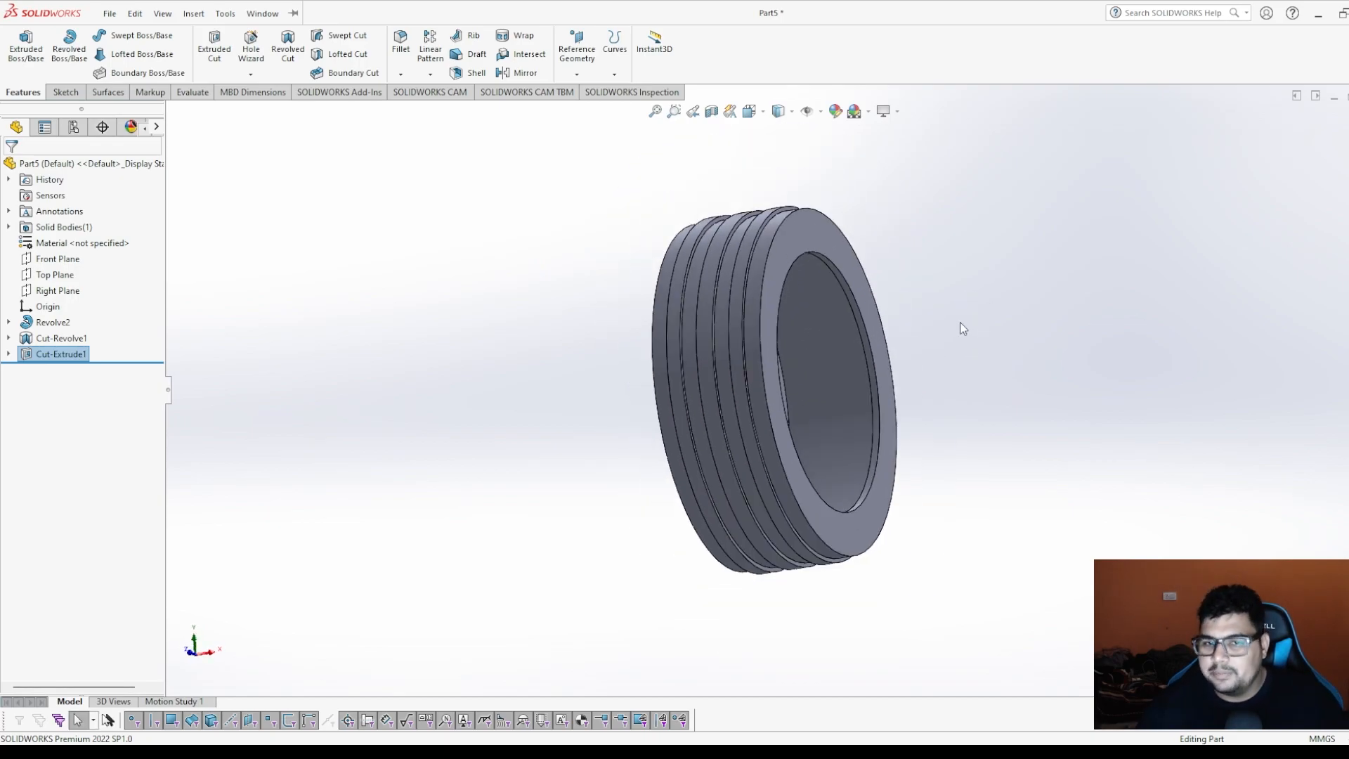
pyautogui.scroll(-3, 878, 292)
pyautogui.moveTo(900, 297); pyautogui.dragTo(921, 418, button='middle')
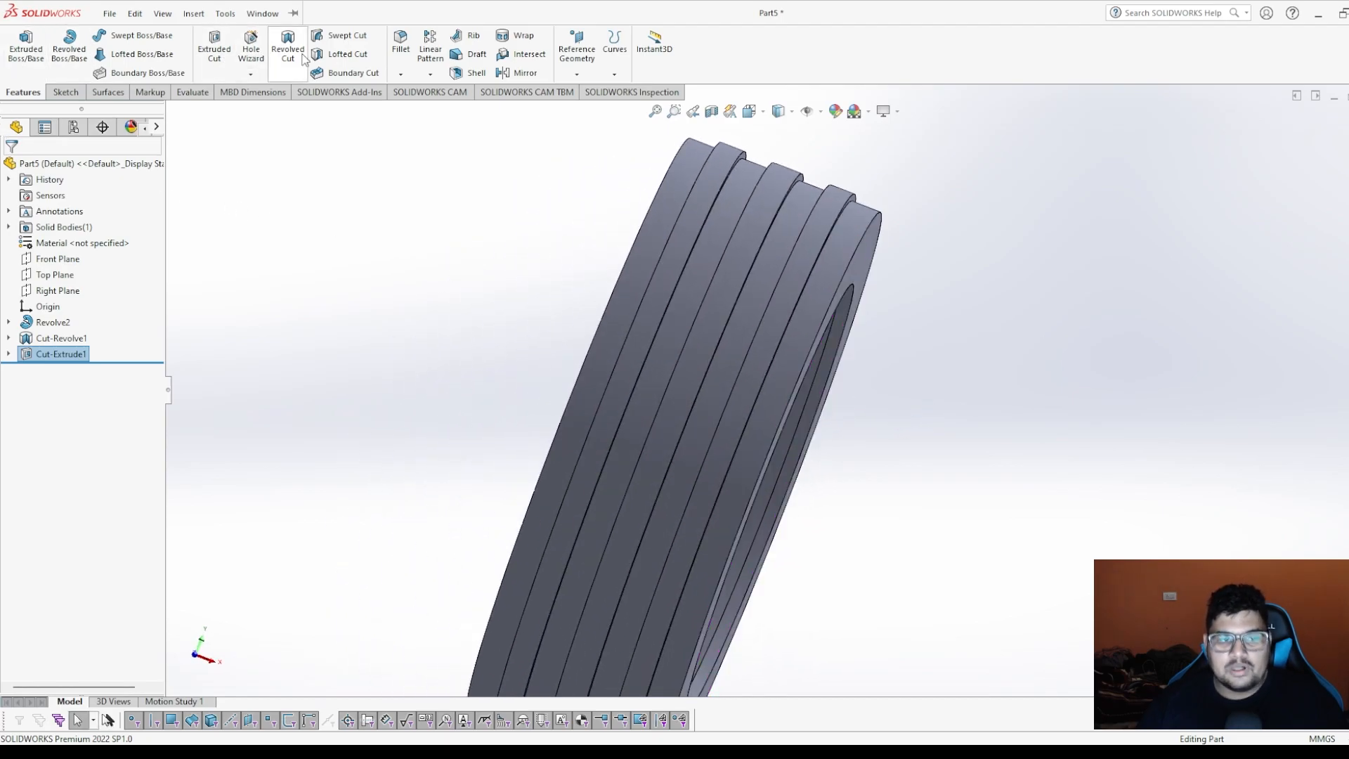
pyautogui.moveTo(665, 362); pyautogui.dragTo(726, 263, button='middle')
pyautogui.scroll(-4, 655, 393)
pyautogui.moveTo(668, 398); pyautogui.dragTo(774, 386, button='middle')
pyautogui.scroll(4, 772, 385)
pyautogui.scroll(-2, 632, 281)
# Apply a 3 mm fillet to the outer edge of one side face and to the whole side face opposite.
pyautogui.moveTo(1029, 295); pyautogui.dragTo(813, 286, button='middle')
pyautogui.click(554, 315)
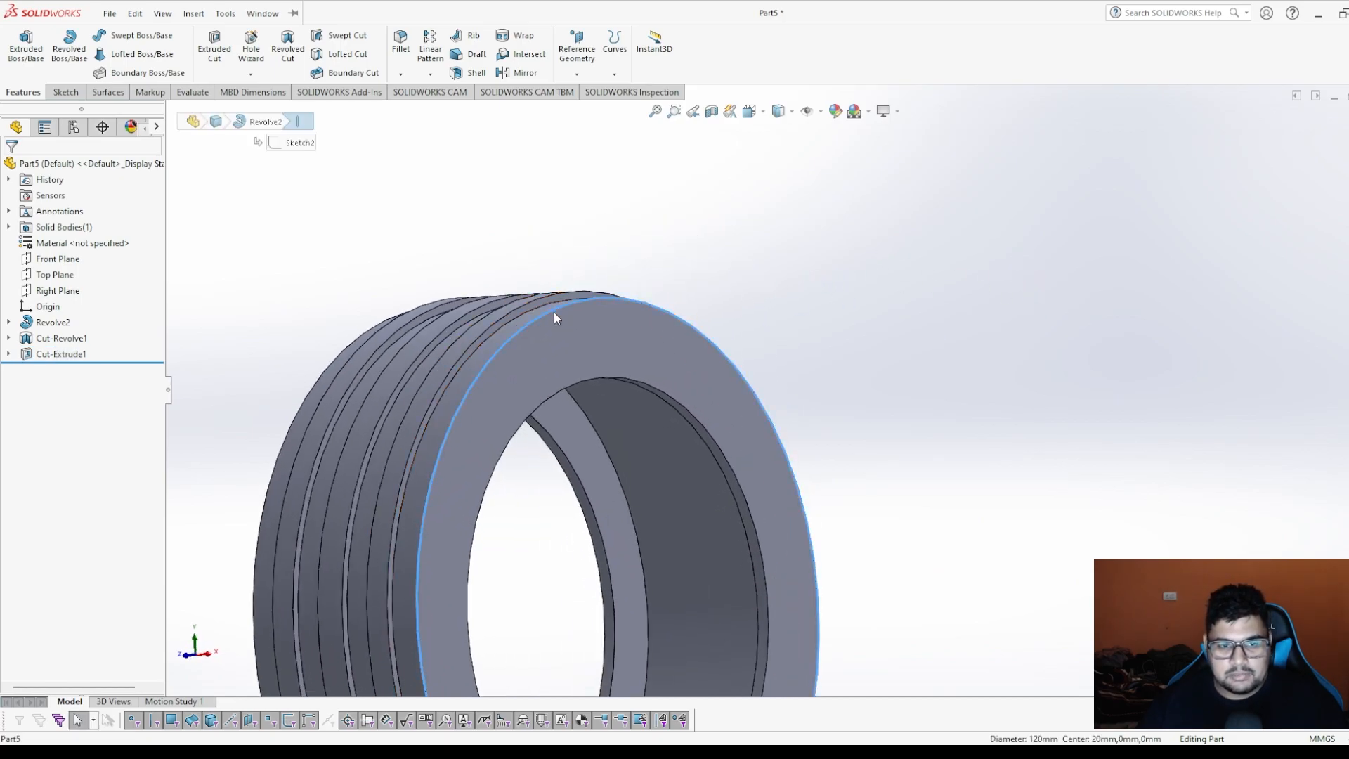
pyautogui.click(400, 43)
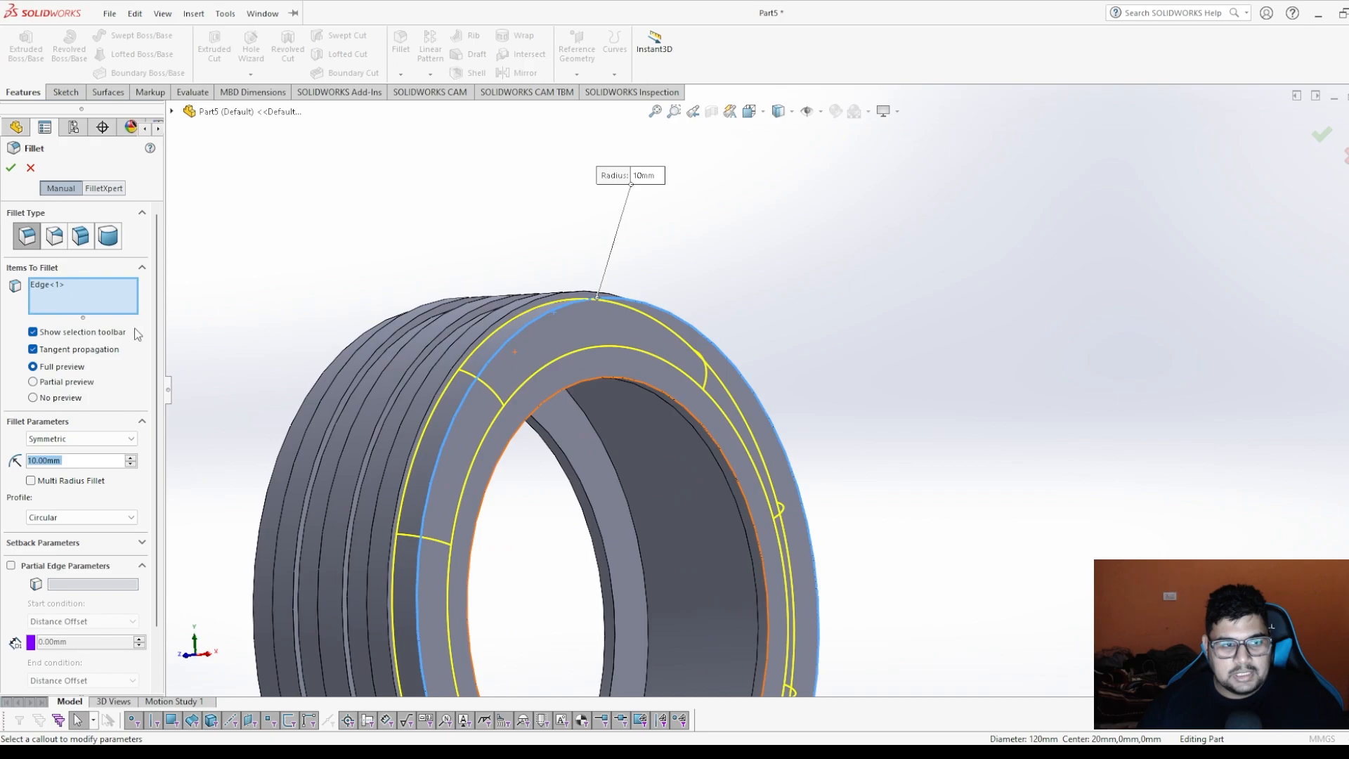
pyautogui.write('3')
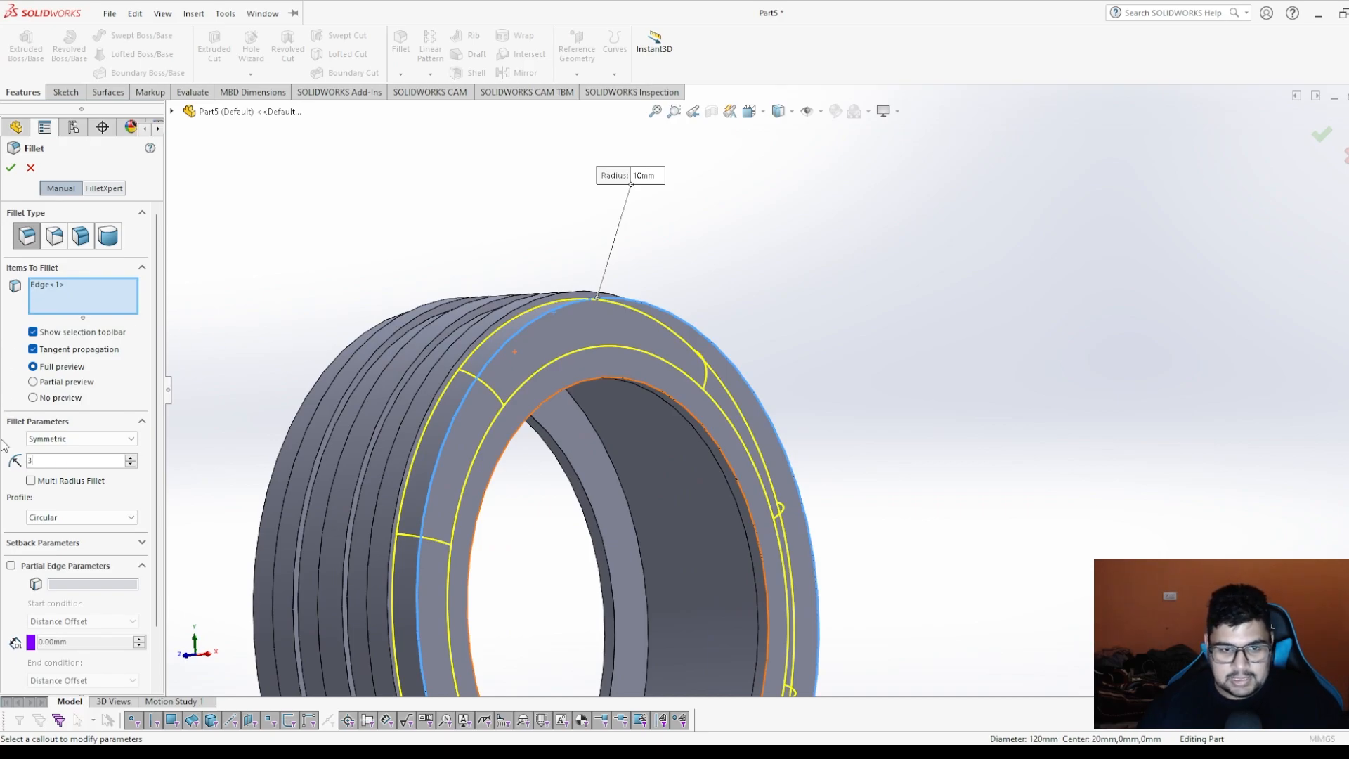
pyautogui.moveTo(183, 378); pyautogui.dragTo(246, 369, button='middle')
pyautogui.click(246, 369)
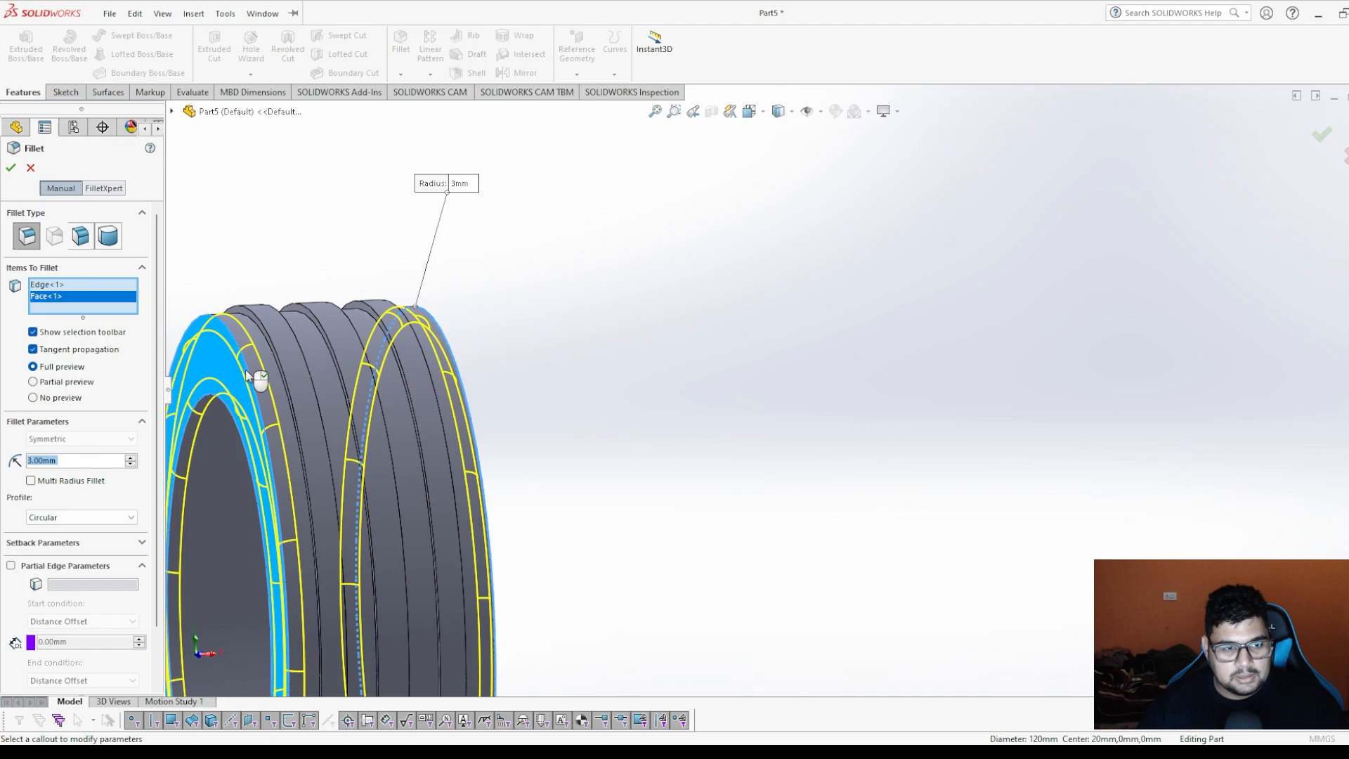
pyautogui.click(10, 167)
pyautogui.scroll(5, 361, 383)
pyautogui.moveTo(744, 416); pyautogui.dragTo(728, 472, button='middle')
pyautogui.scroll(-5, 678, 460)
pyautogui.scroll(1, 750, 389)
pyautogui.click(878, 284)
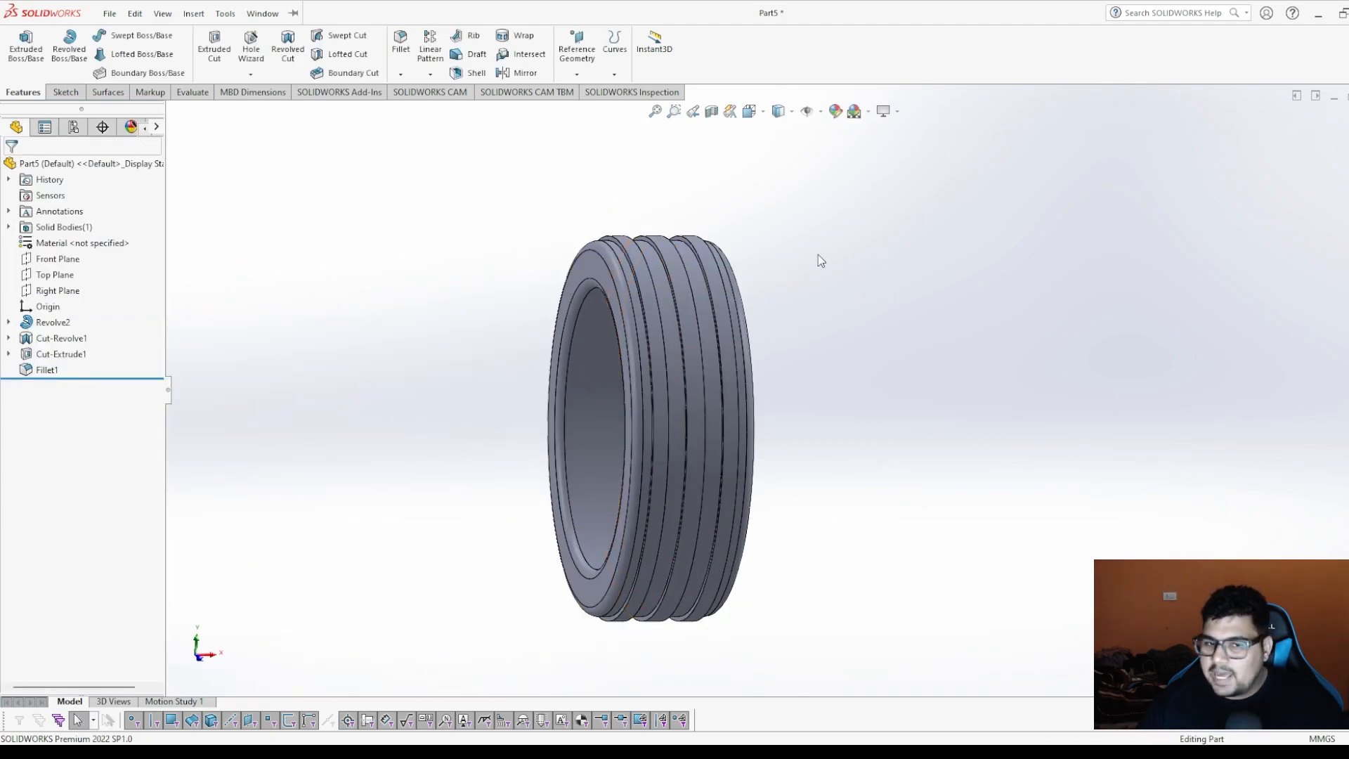
# Colour the whole part grey with RGB values 128, 128, 128.
pyautogui.click(701, 293)
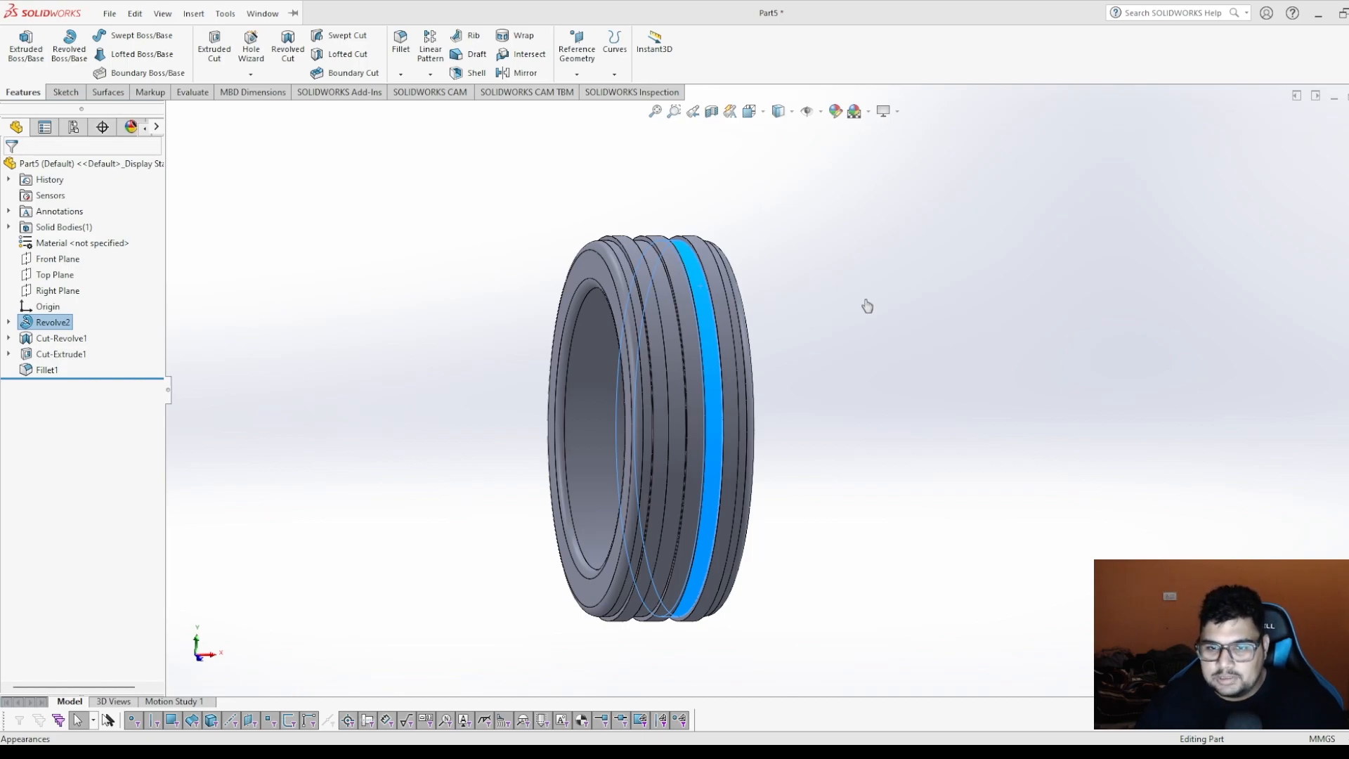
pyautogui.click(896, 325)
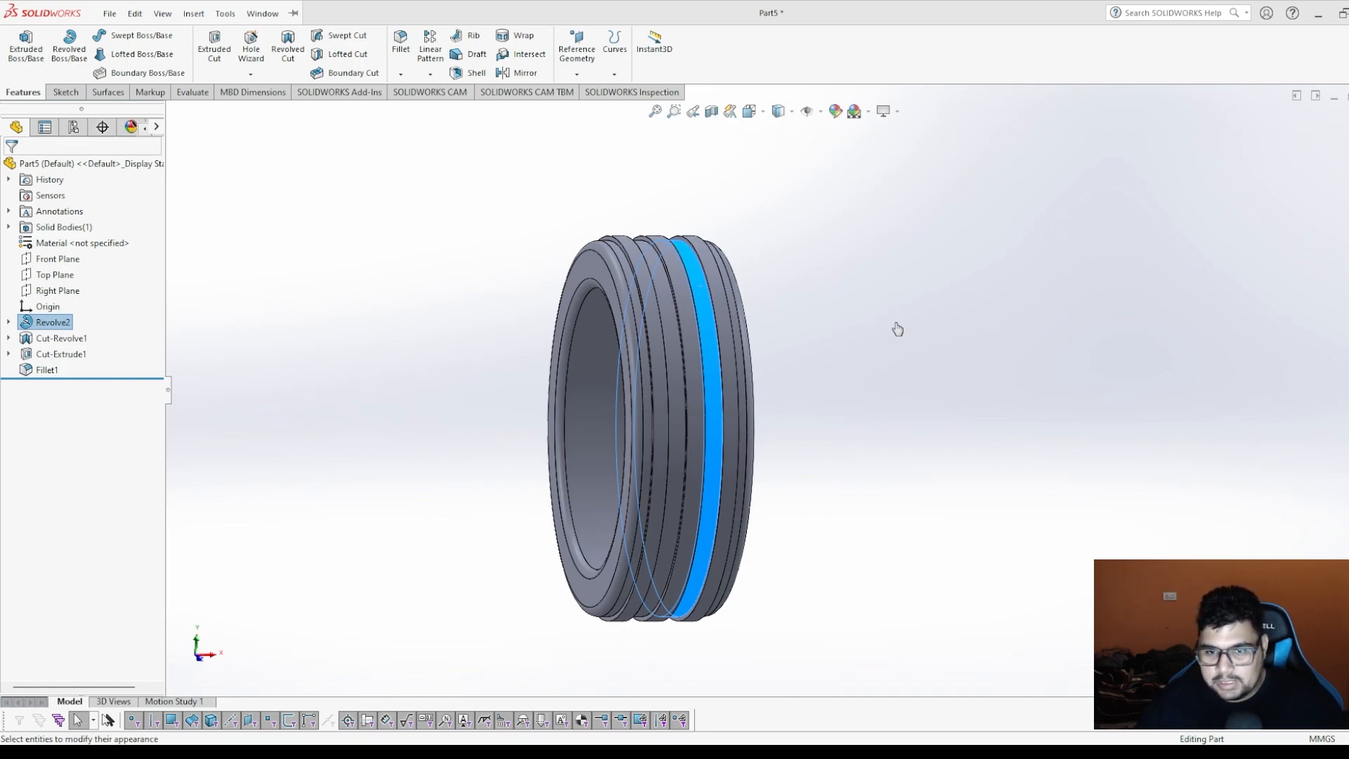
pyautogui.click(113, 479)
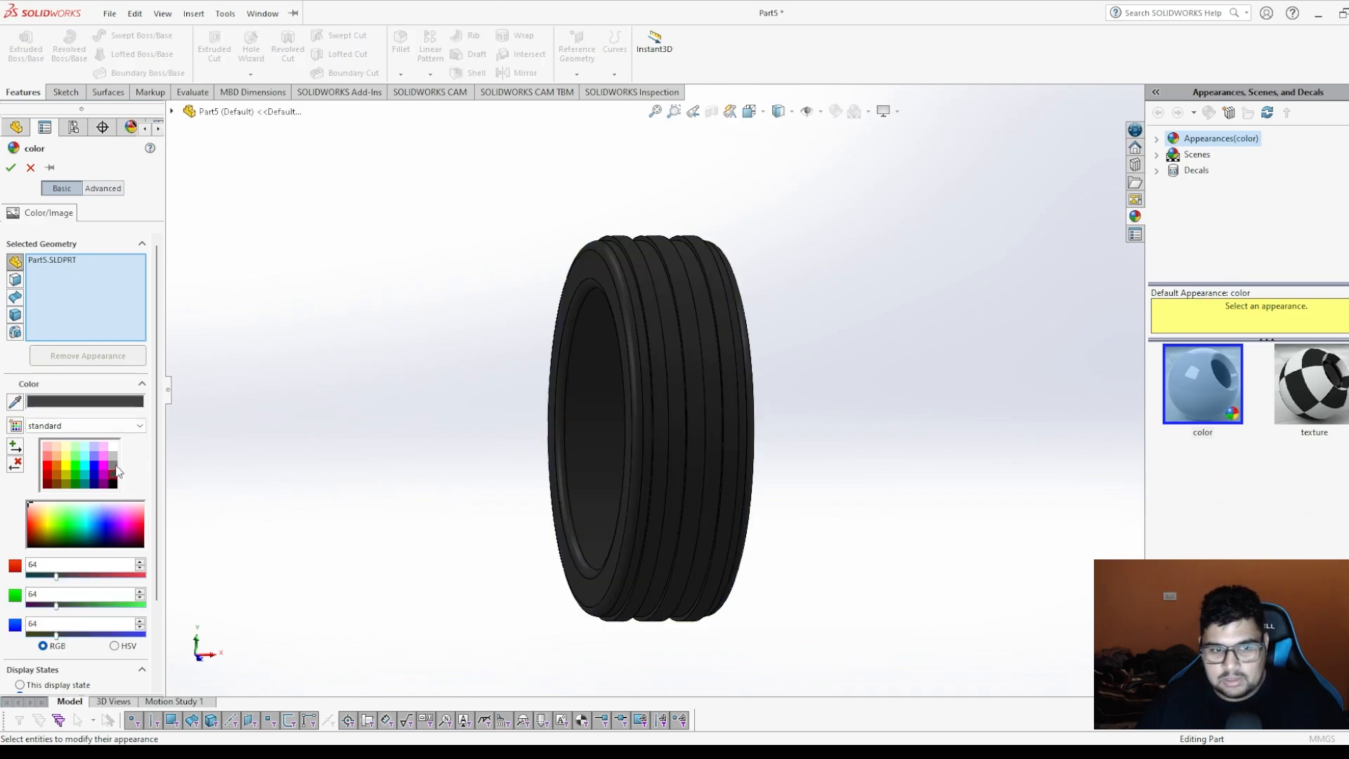
pyautogui.click(116, 467)
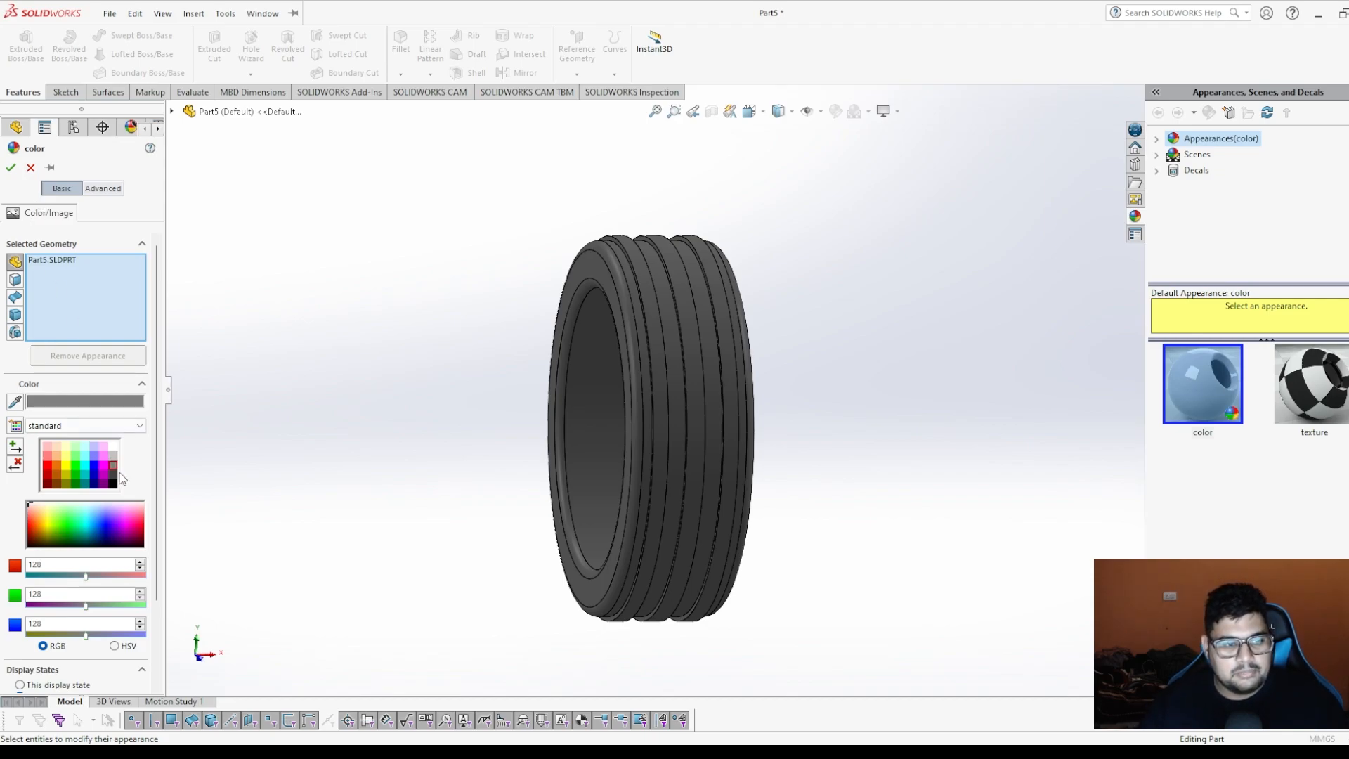
pyautogui.click(11, 167)
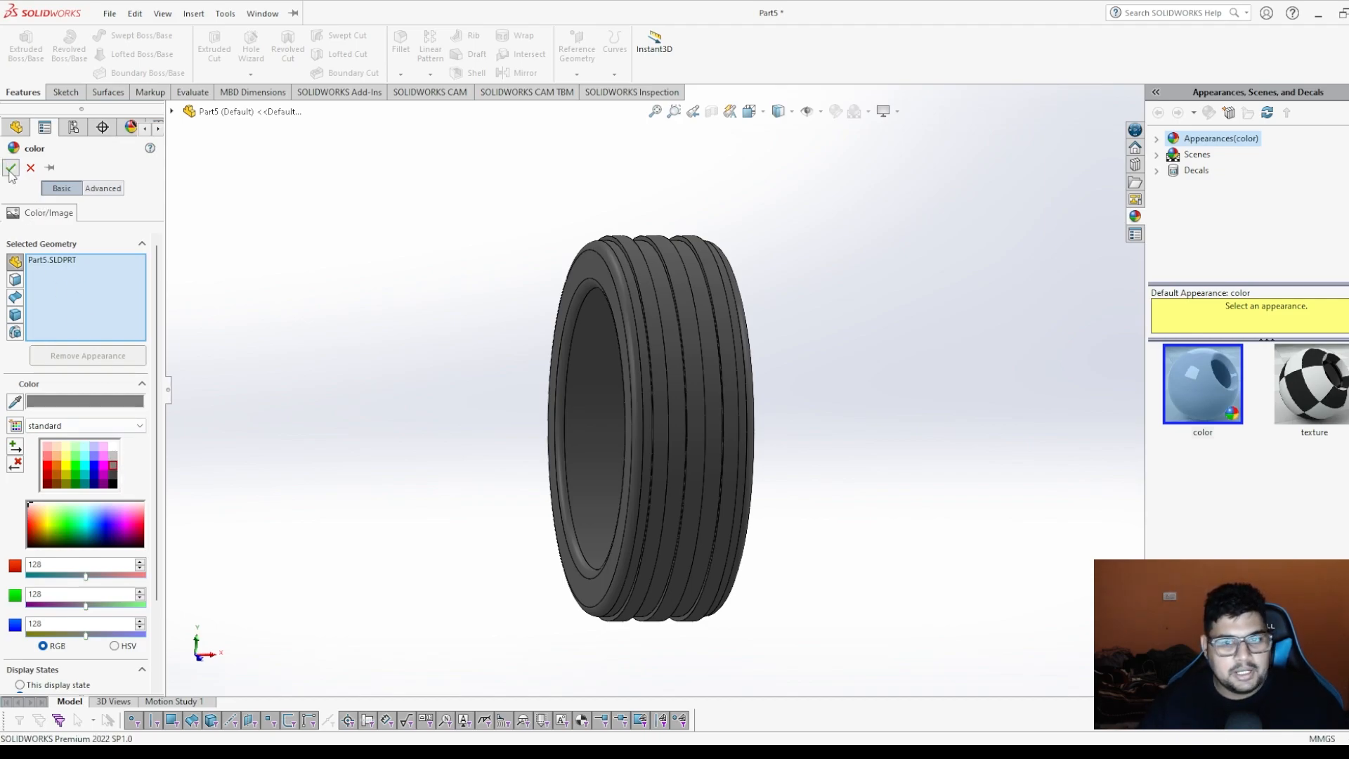
pyautogui.moveTo(913, 273); pyautogui.dragTo(913, 468, button='middle')
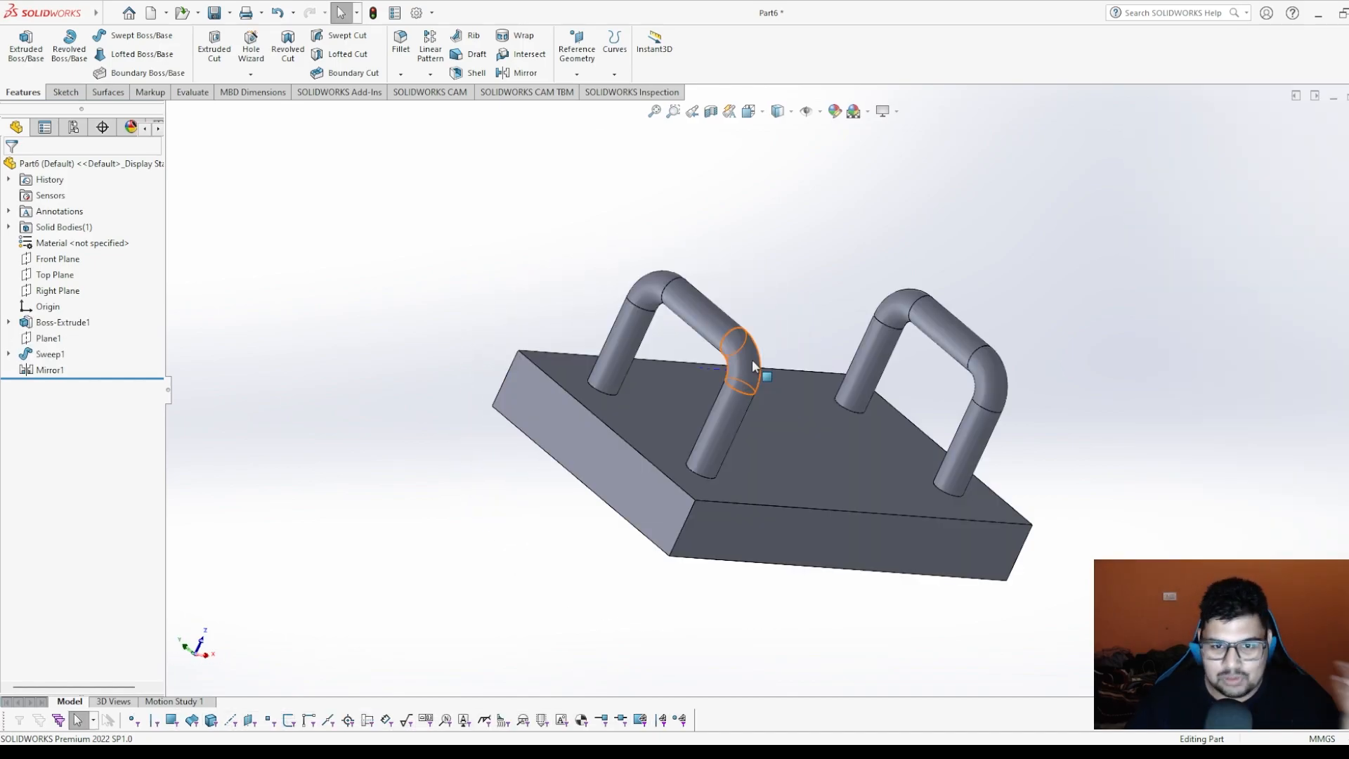
pyautogui.moveTo(1121, 398); pyautogui.dragTo(1041, 371, button='middle')
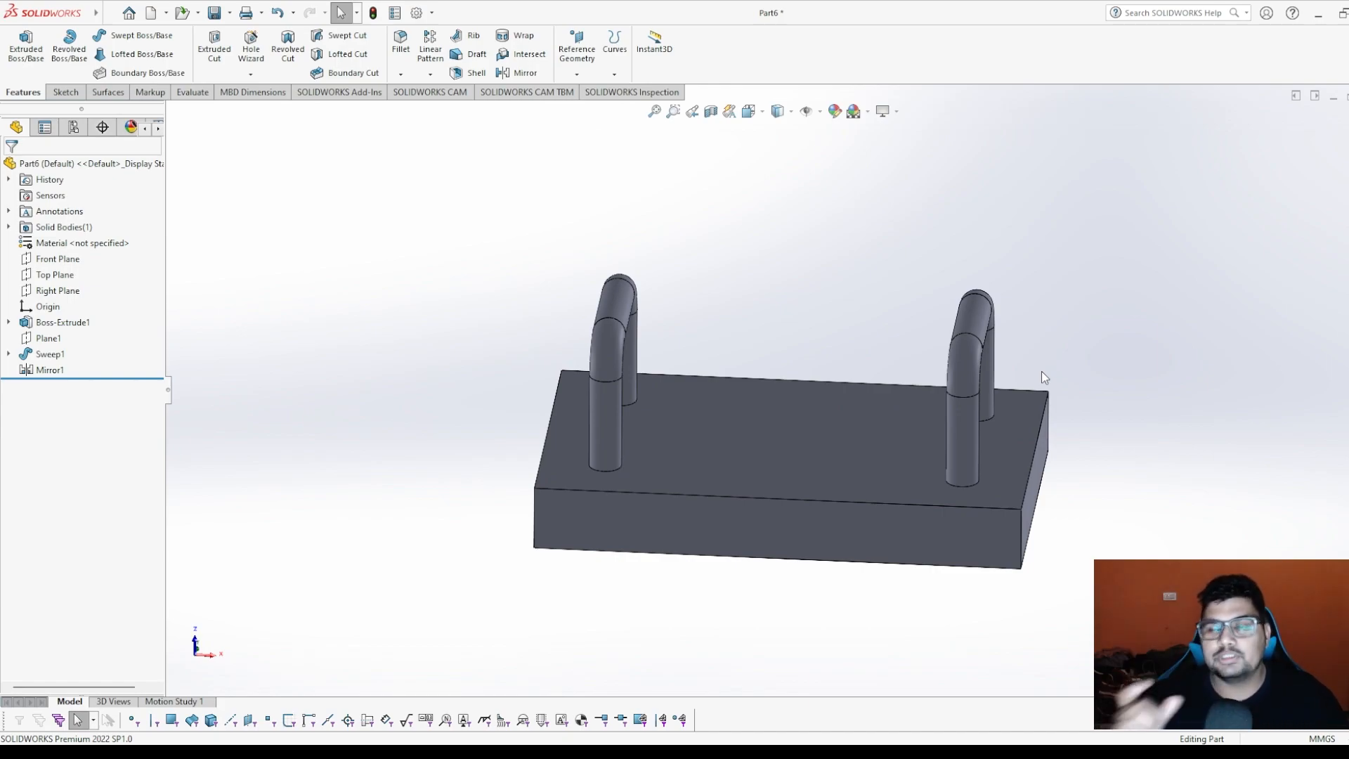
pyautogui.moveTo(1041, 369); pyautogui.dragTo(1148, 308, button='middle')
pyautogui.press('Escape')
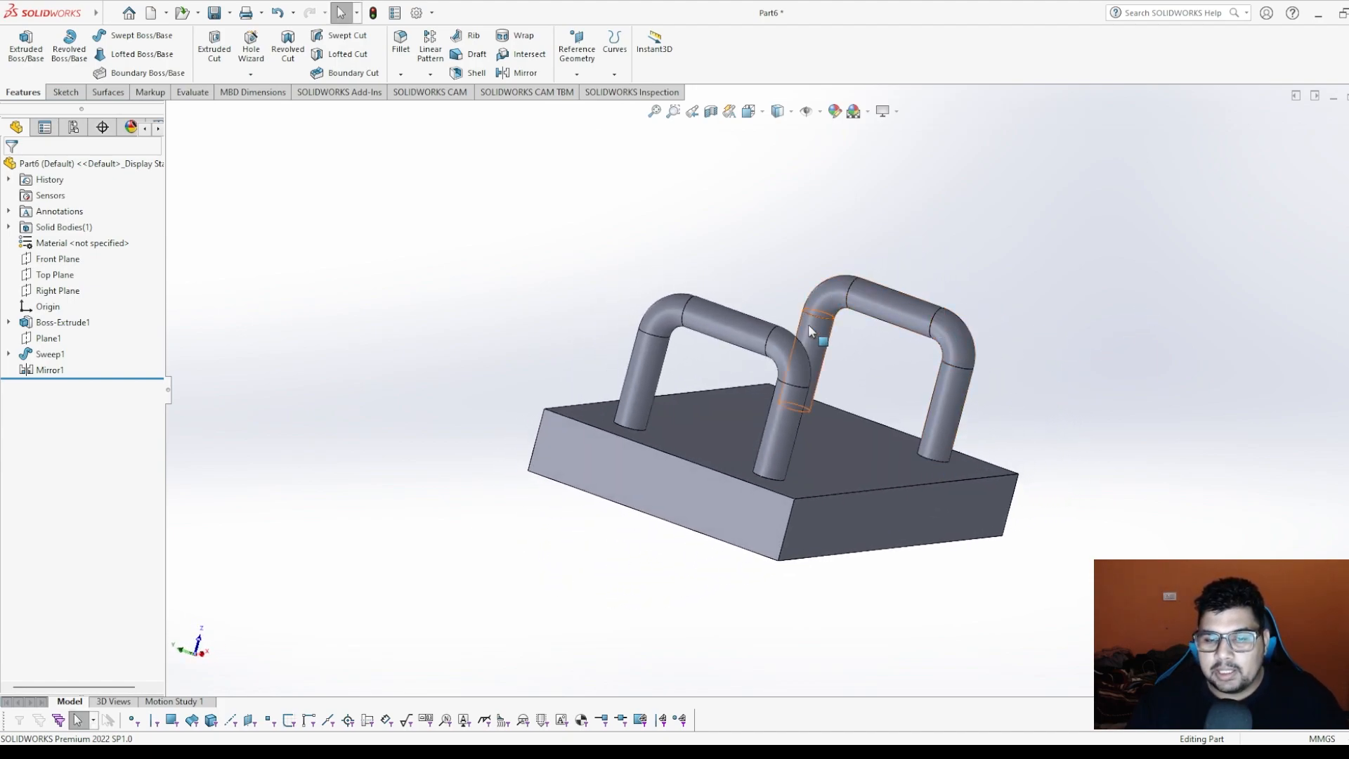
pyautogui.moveTo(938, 385); pyautogui.dragTo(1023, 491, button='middle')
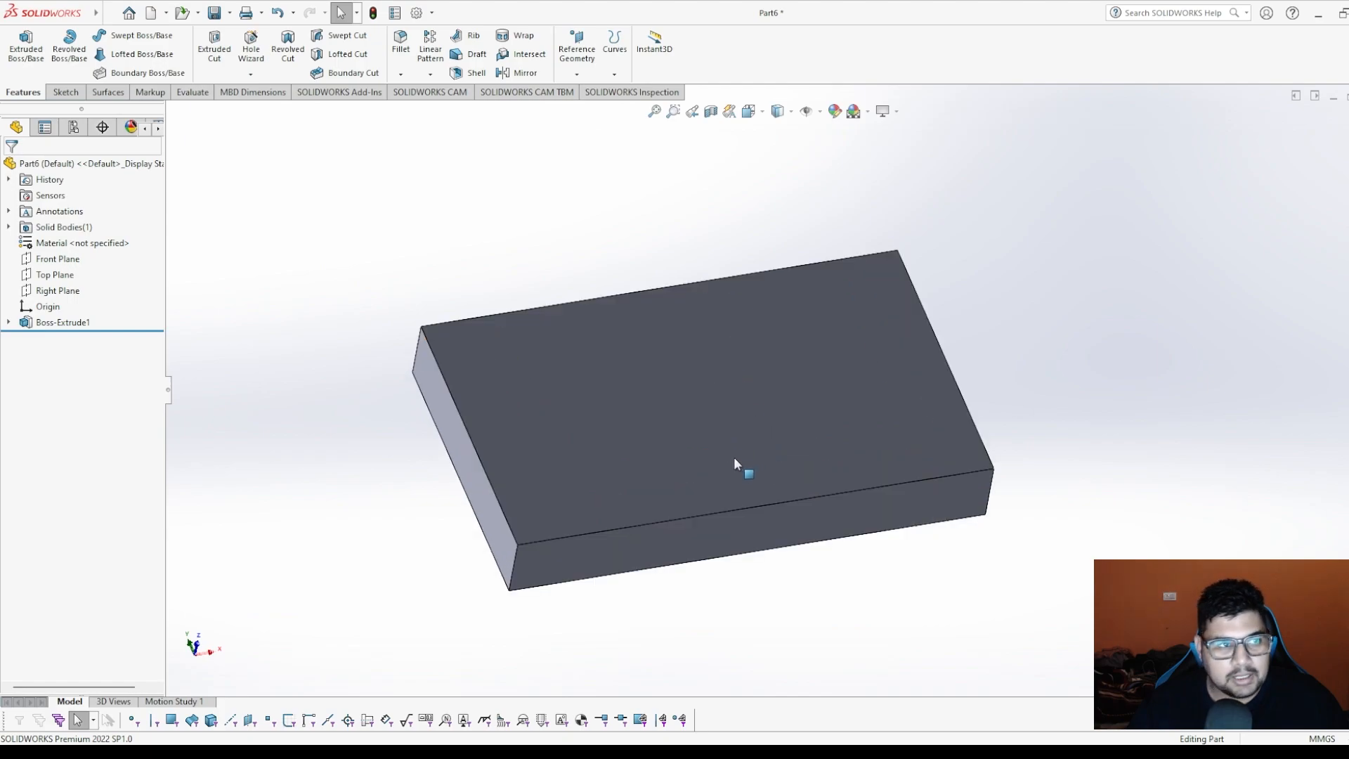
# Sketch a circle about 18 mm in diameter on the plate's large top face, near its lower-right corner.
pyautogui.scroll(3, 778, 389)
pyautogui.moveTo(778, 388); pyautogui.dragTo(767, 440, button='middle')
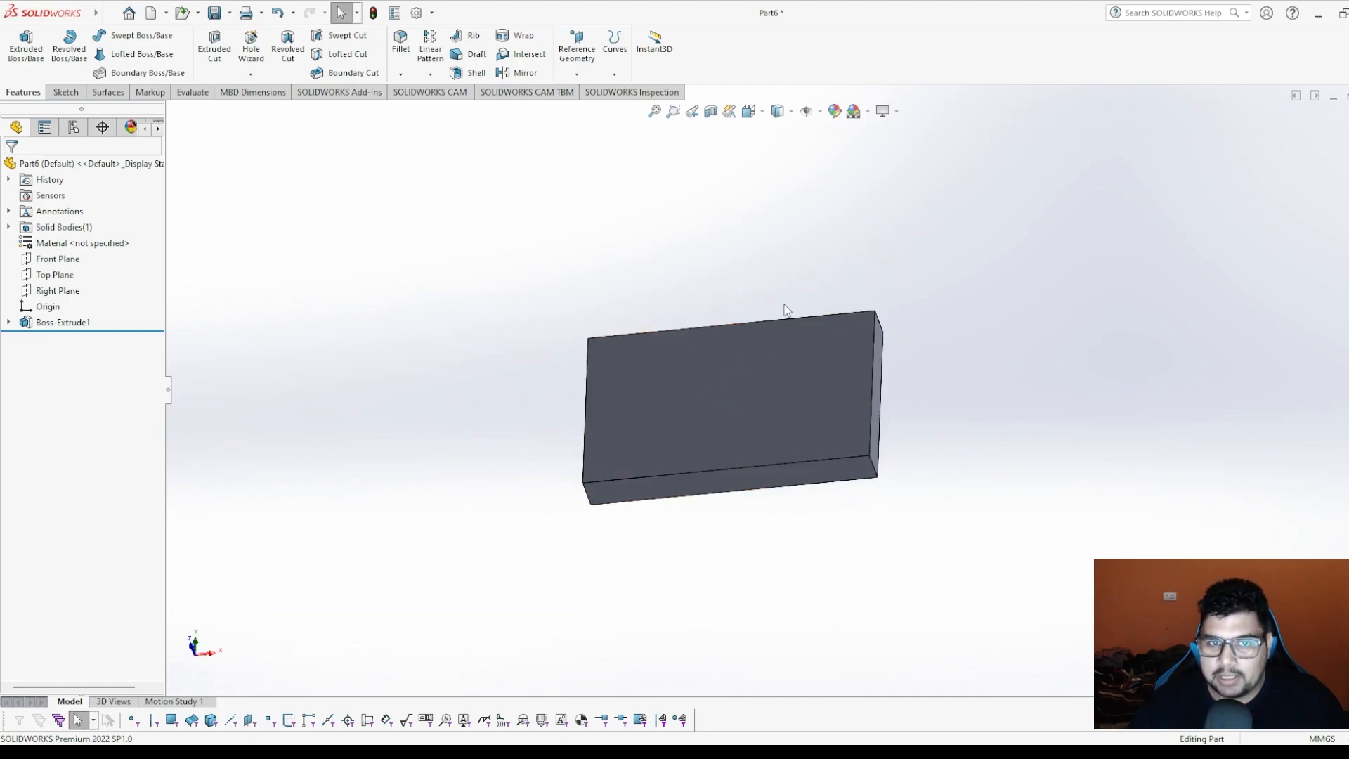
pyautogui.moveTo(882, 506); pyautogui.dragTo(838, 397, button='middle')
pyautogui.click(847, 385)
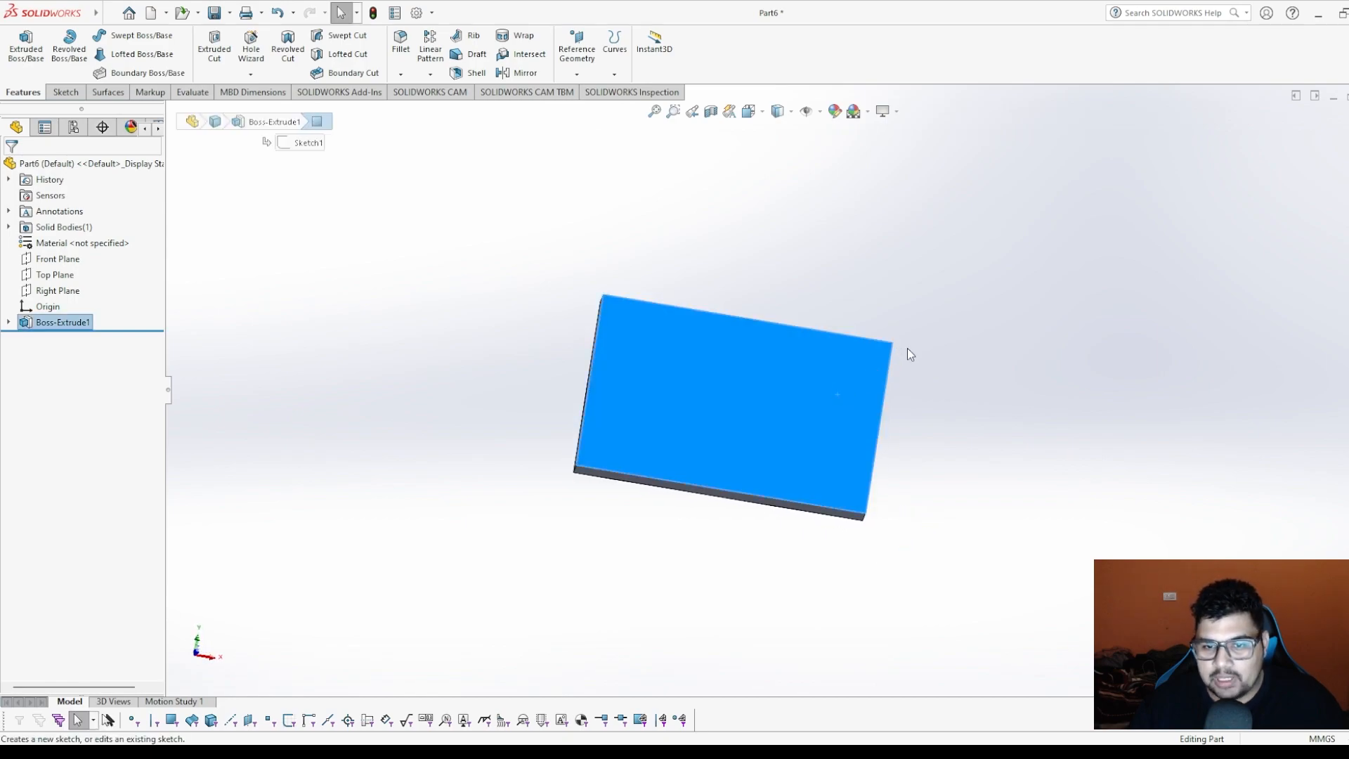
pyautogui.click(907, 347)
pyautogui.click(124, 36)
pyautogui.click(829, 411)
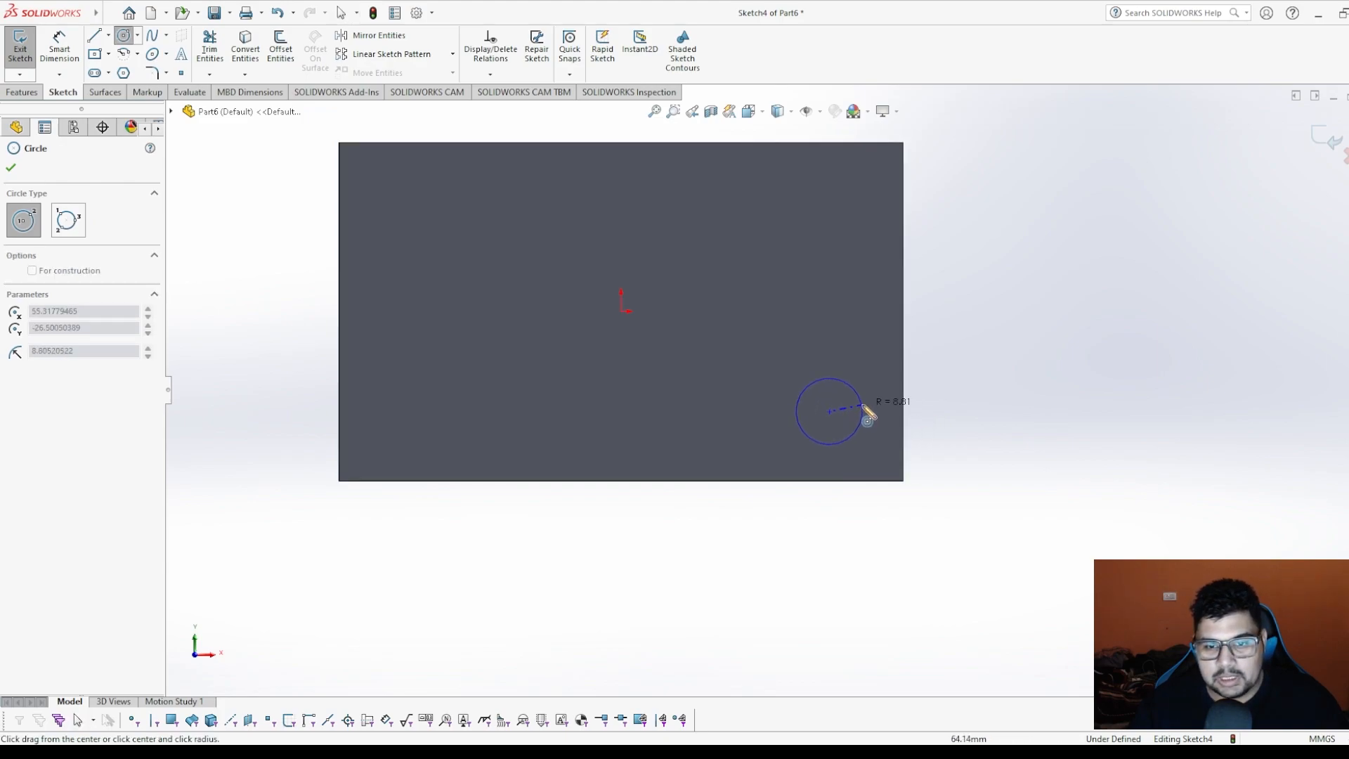
pyautogui.click(863, 411)
pyautogui.press('Escape')
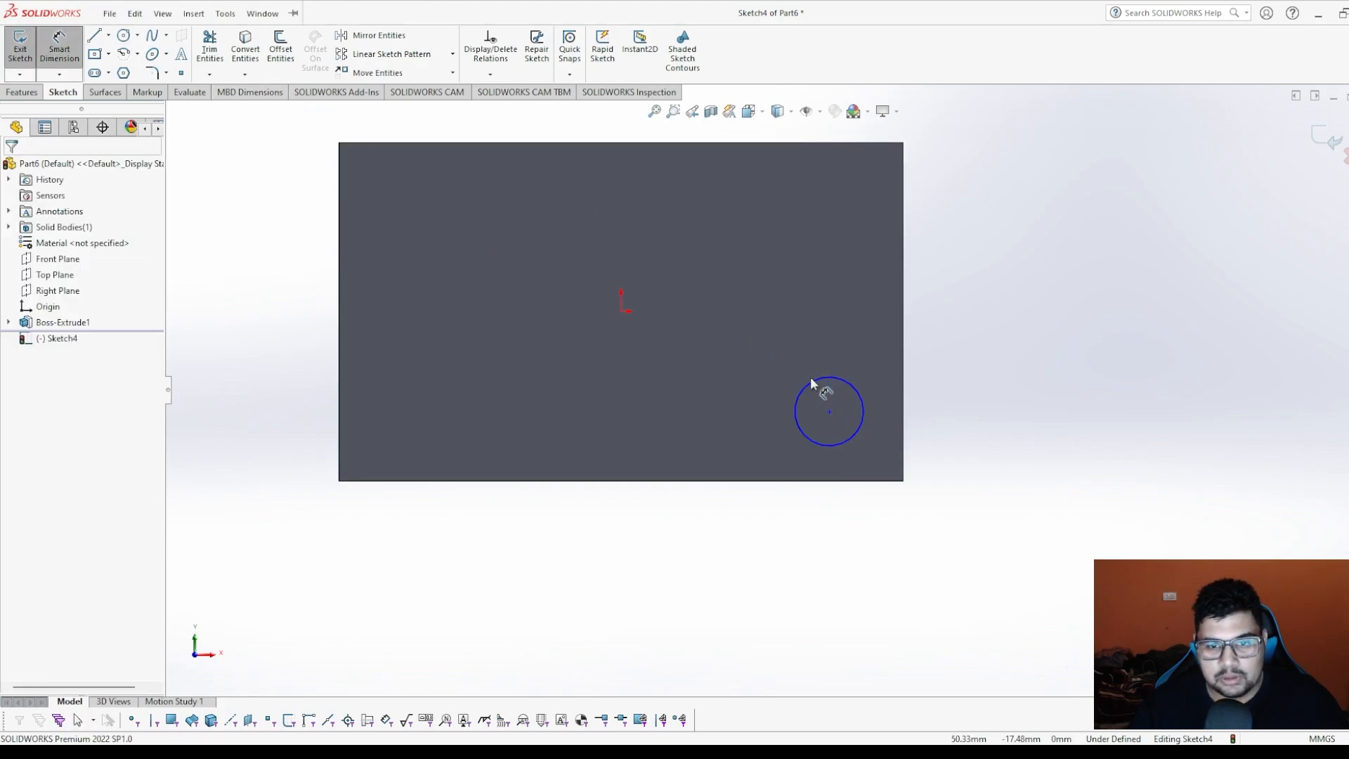
# Set the circle's diameter to 10 mm and its centre 15 mm from the plate's right edge.
pyautogui.click(812, 381)
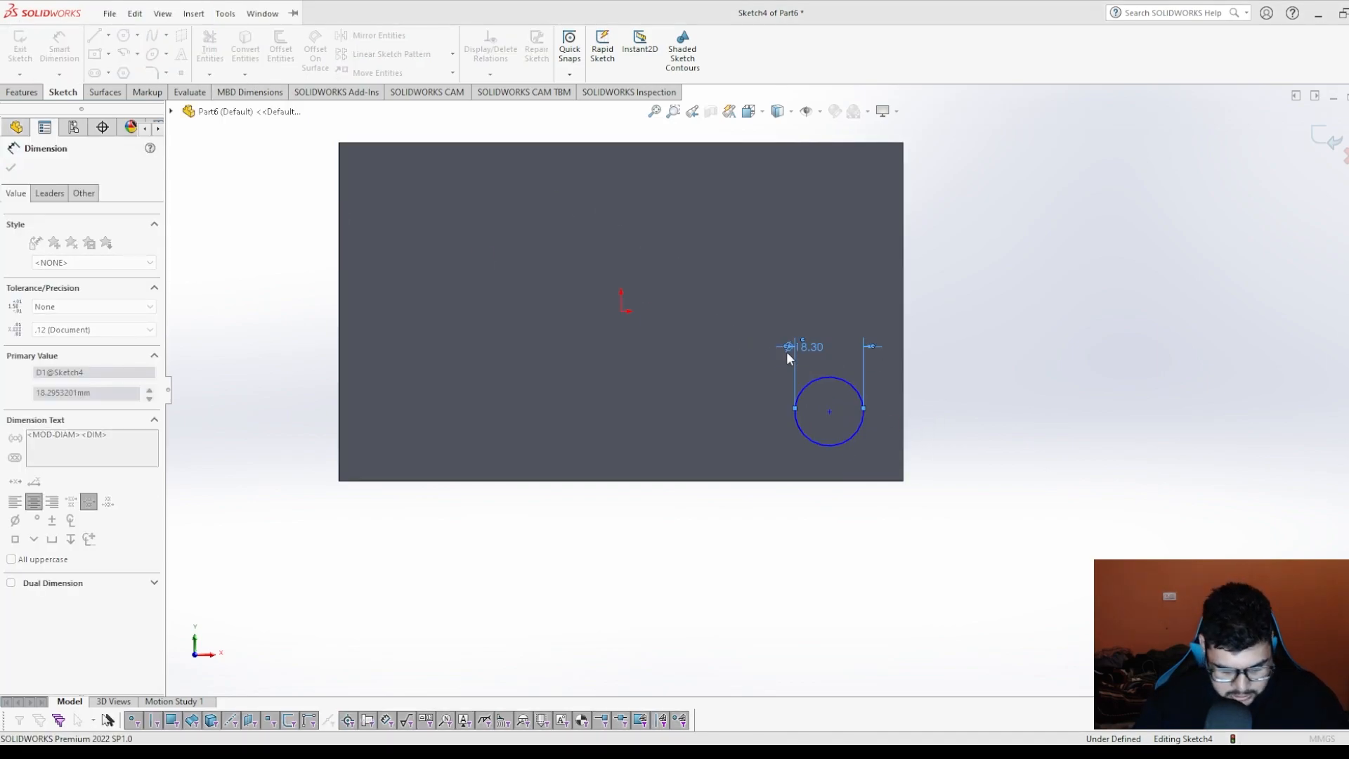
pyautogui.click(786, 351)
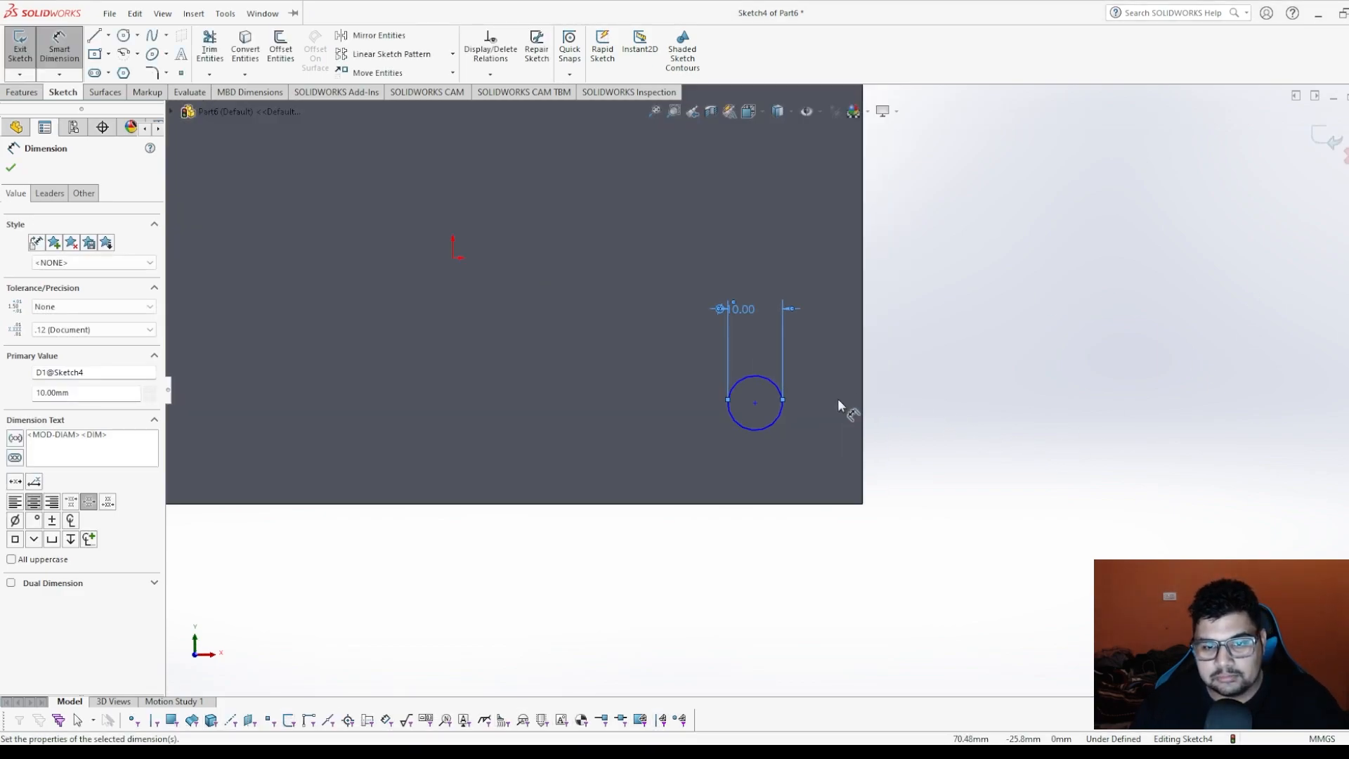
pyautogui.click(755, 404)
pyautogui.click(861, 405)
pyautogui.click(832, 414)
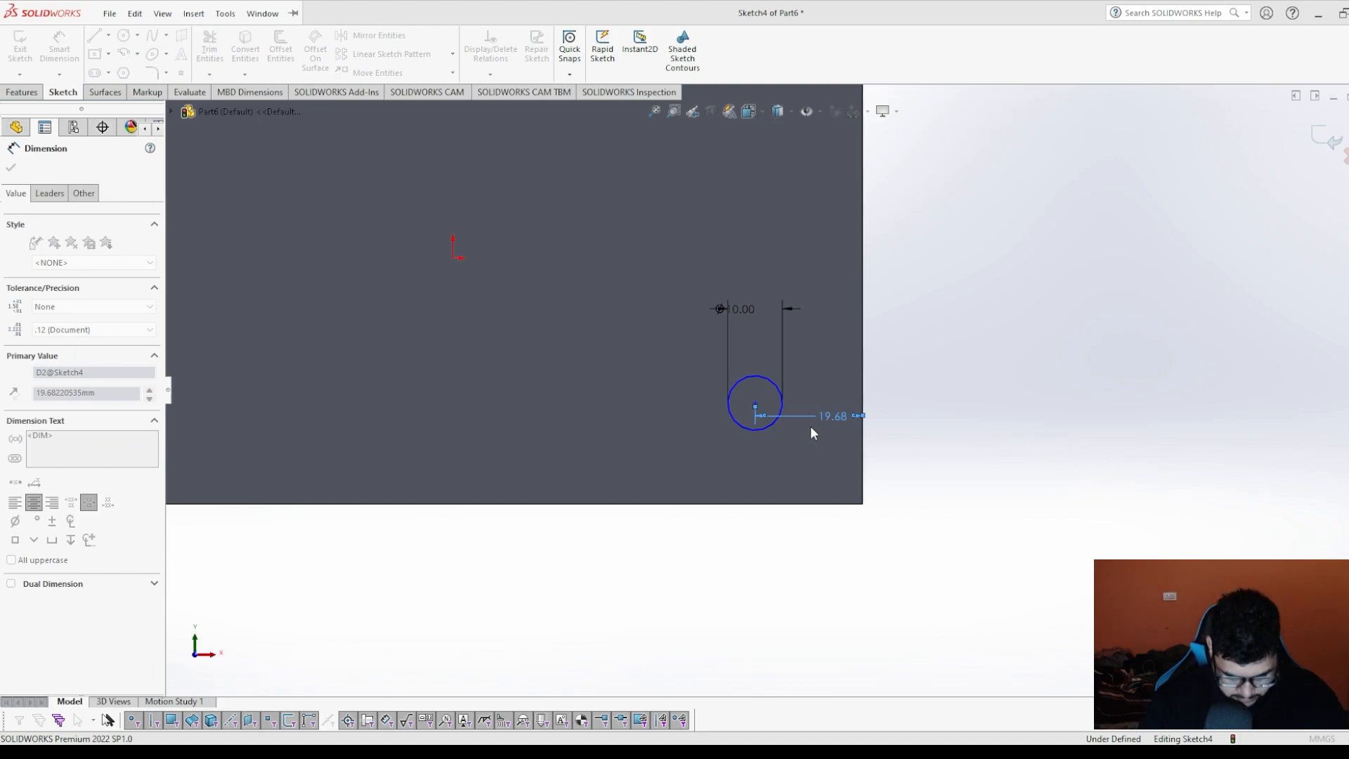
pyautogui.write('15')
pyautogui.press('Return')
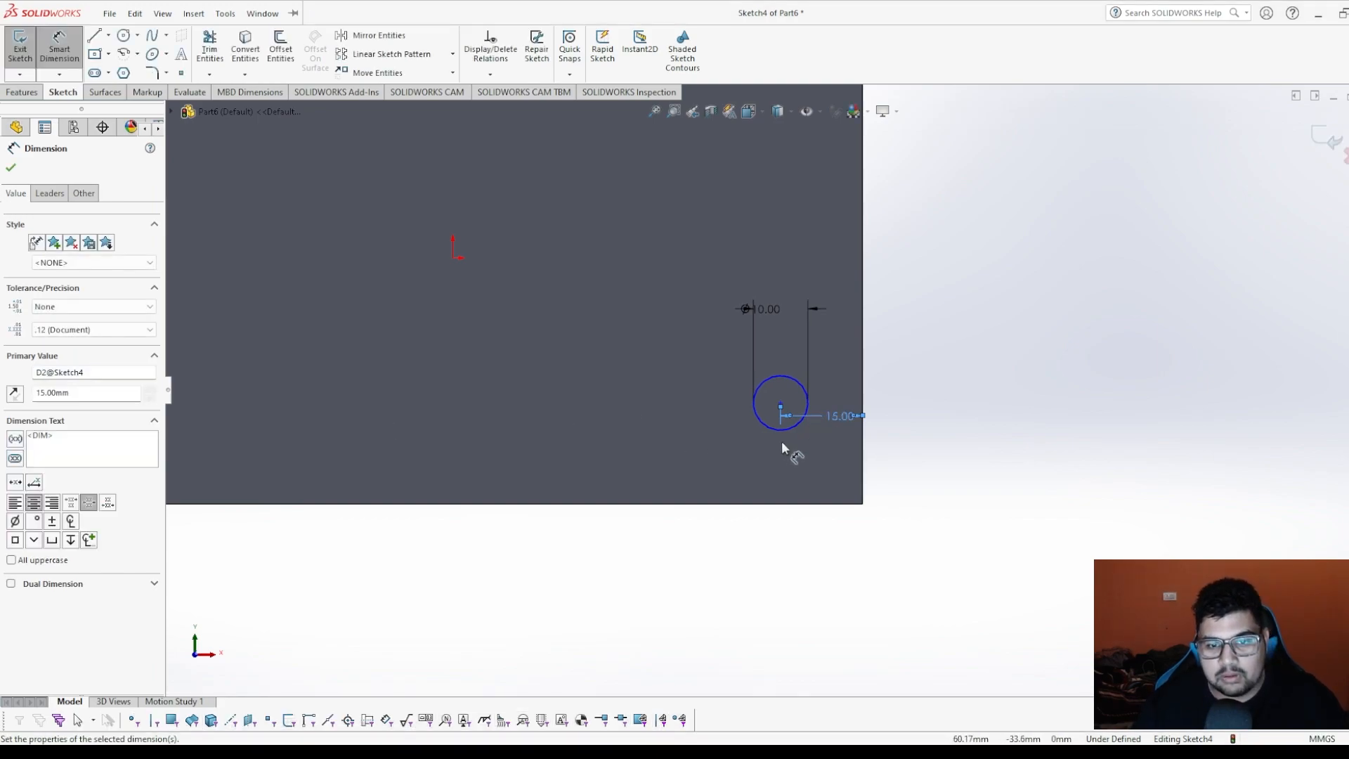
# Set the circle's centre 15 mm from the plate's lower edge and close the sketch.
pyautogui.click(780, 405)
pyautogui.click(795, 503)
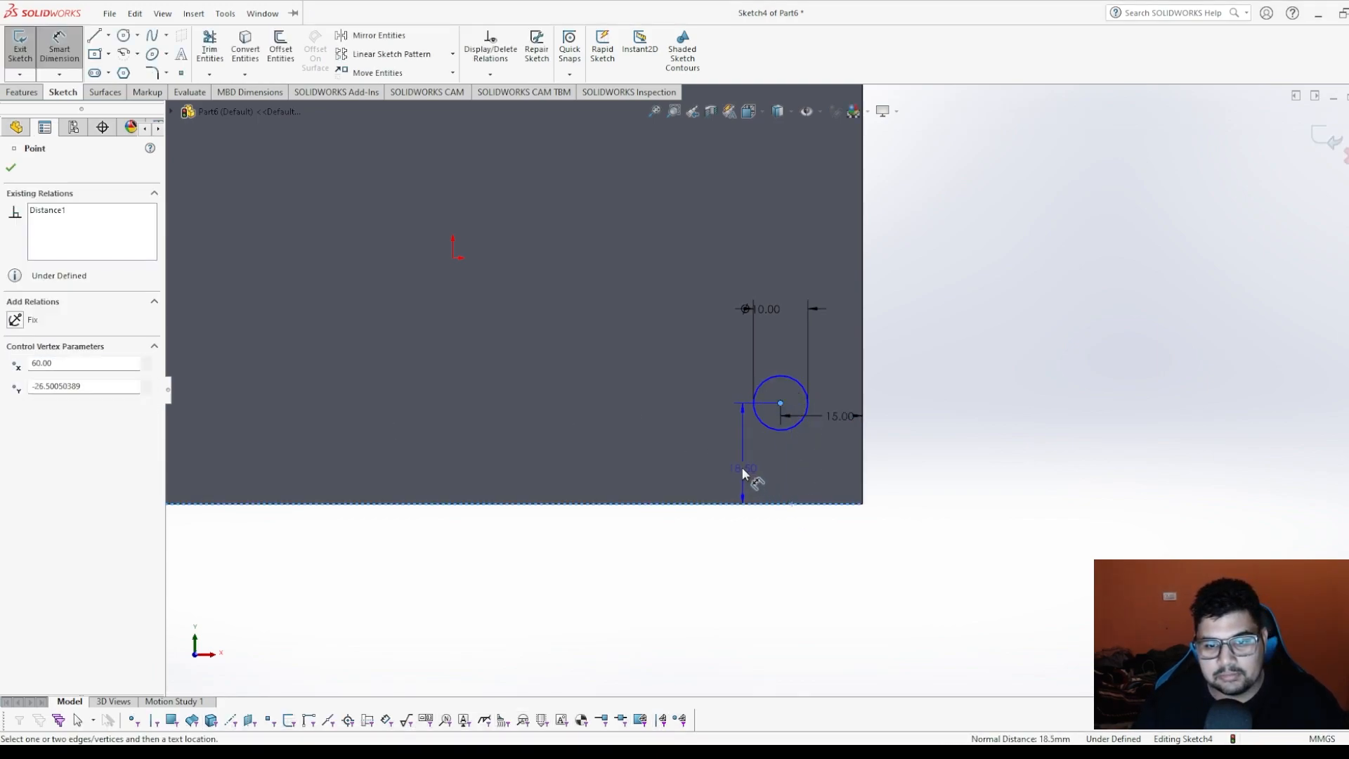
pyautogui.click(731, 465)
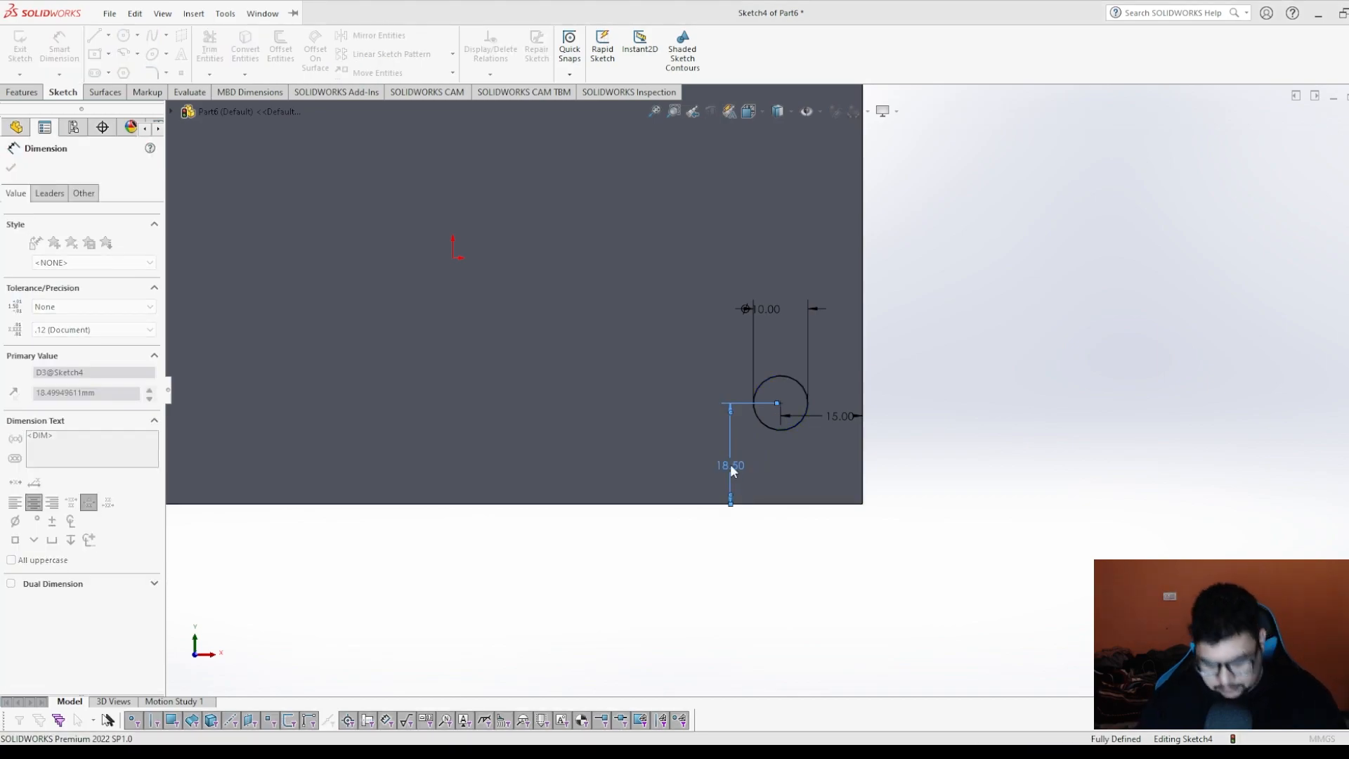
pyautogui.write('15')
pyautogui.press('Return')
pyautogui.scroll(3, 776, 380)
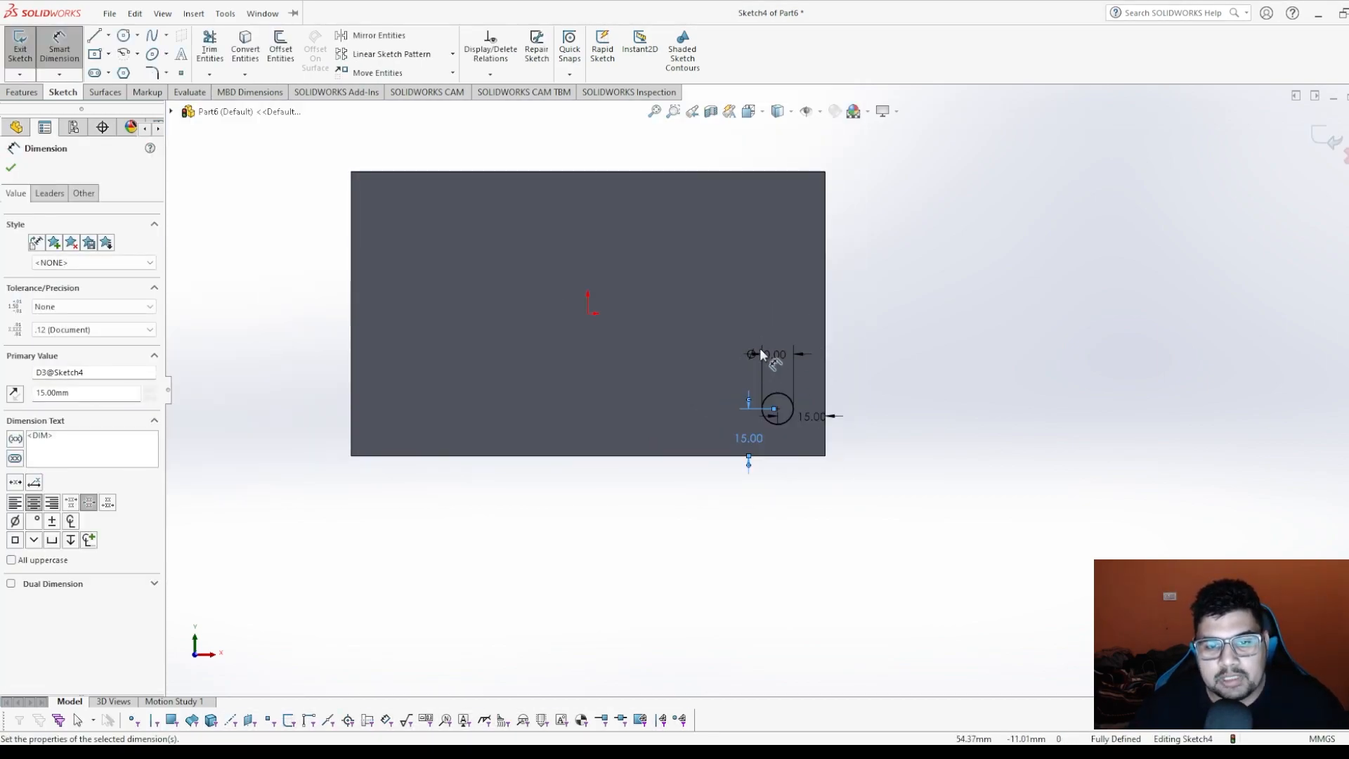
pyautogui.click(16, 170)
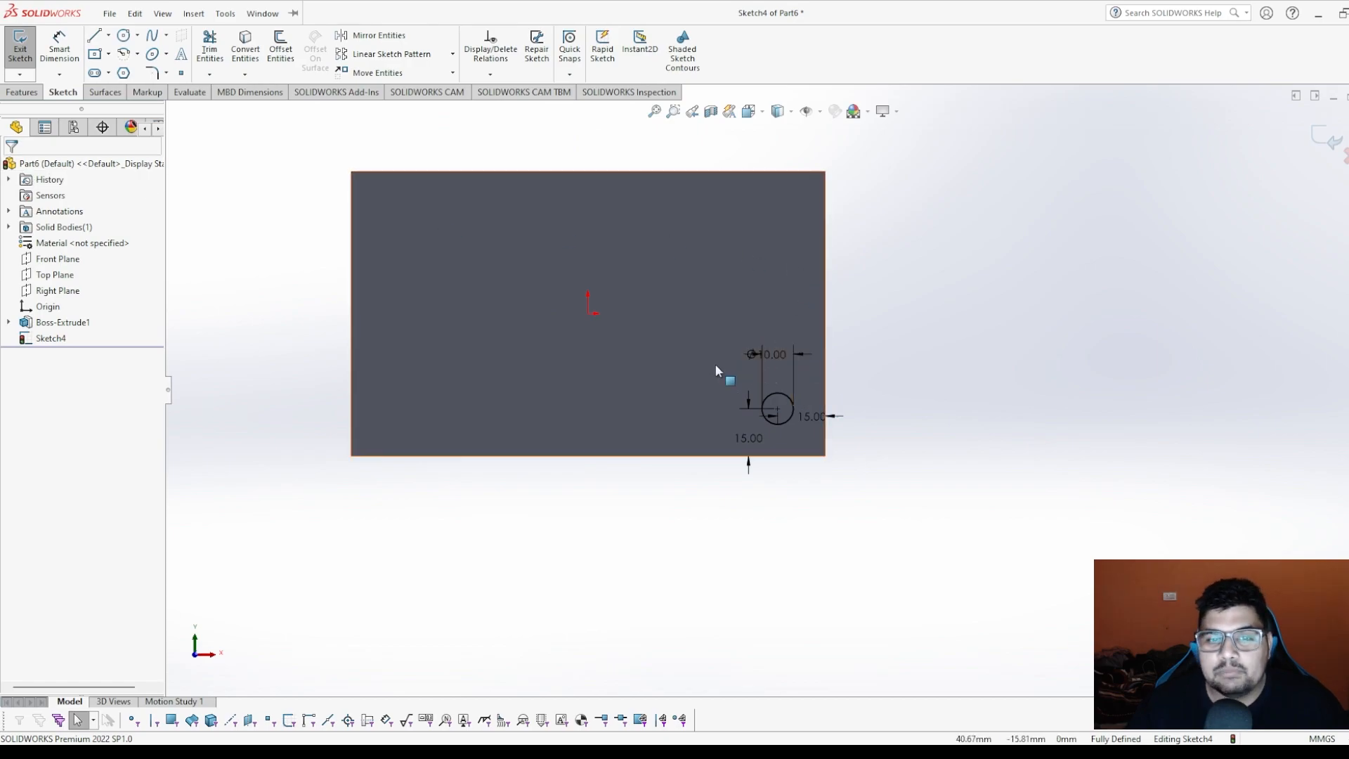
pyautogui.scroll(3, 723, 372)
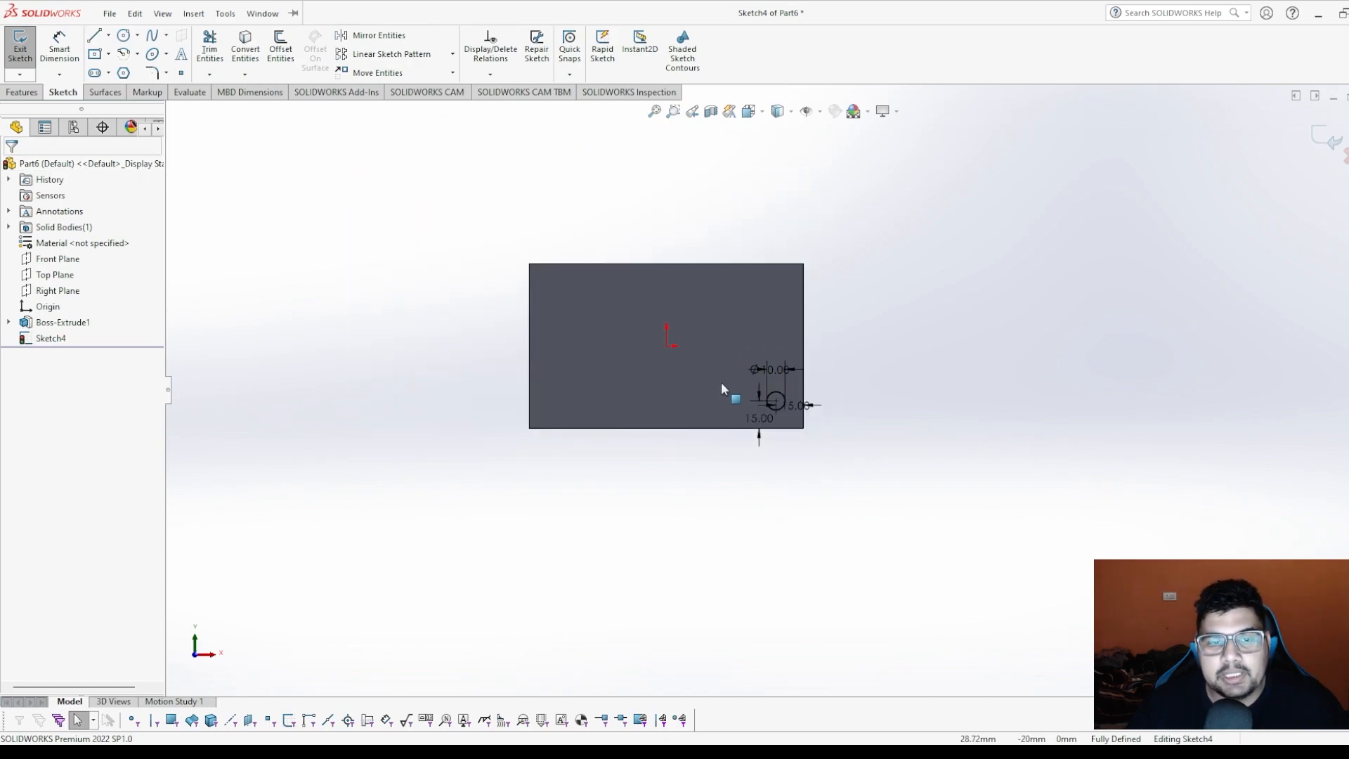
pyautogui.click(1323, 136)
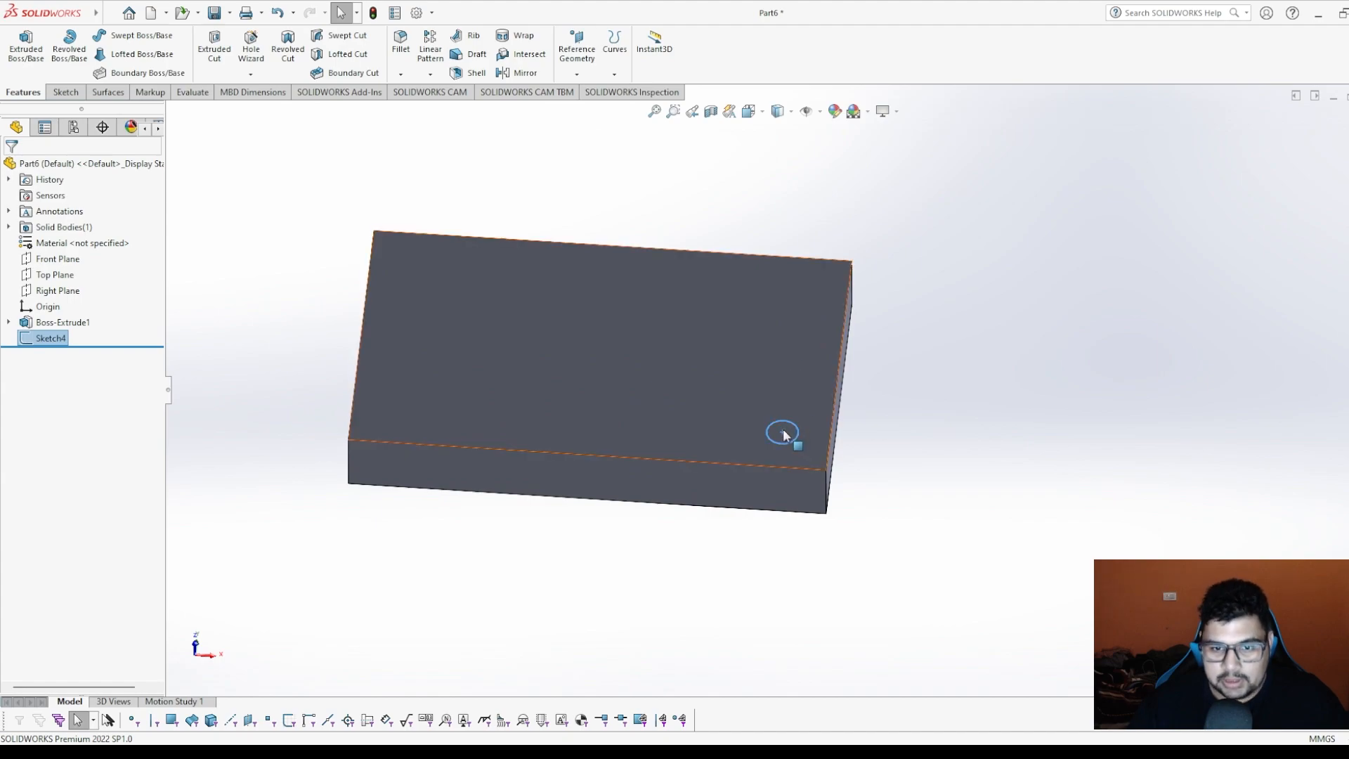
# Examine the plate's right side face and the Right Plane in relation to the circle sketch.
pyautogui.scroll(-2, 813, 435)
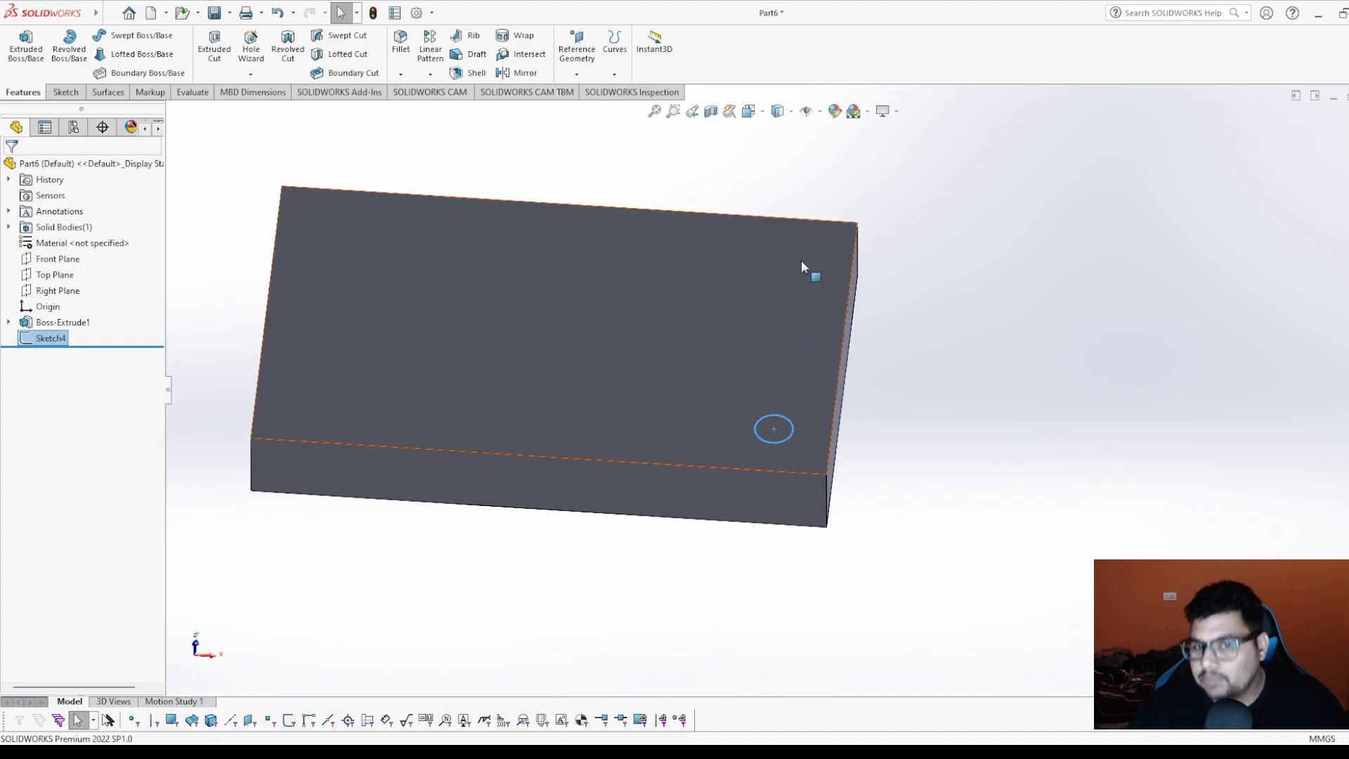
pyautogui.press('z')
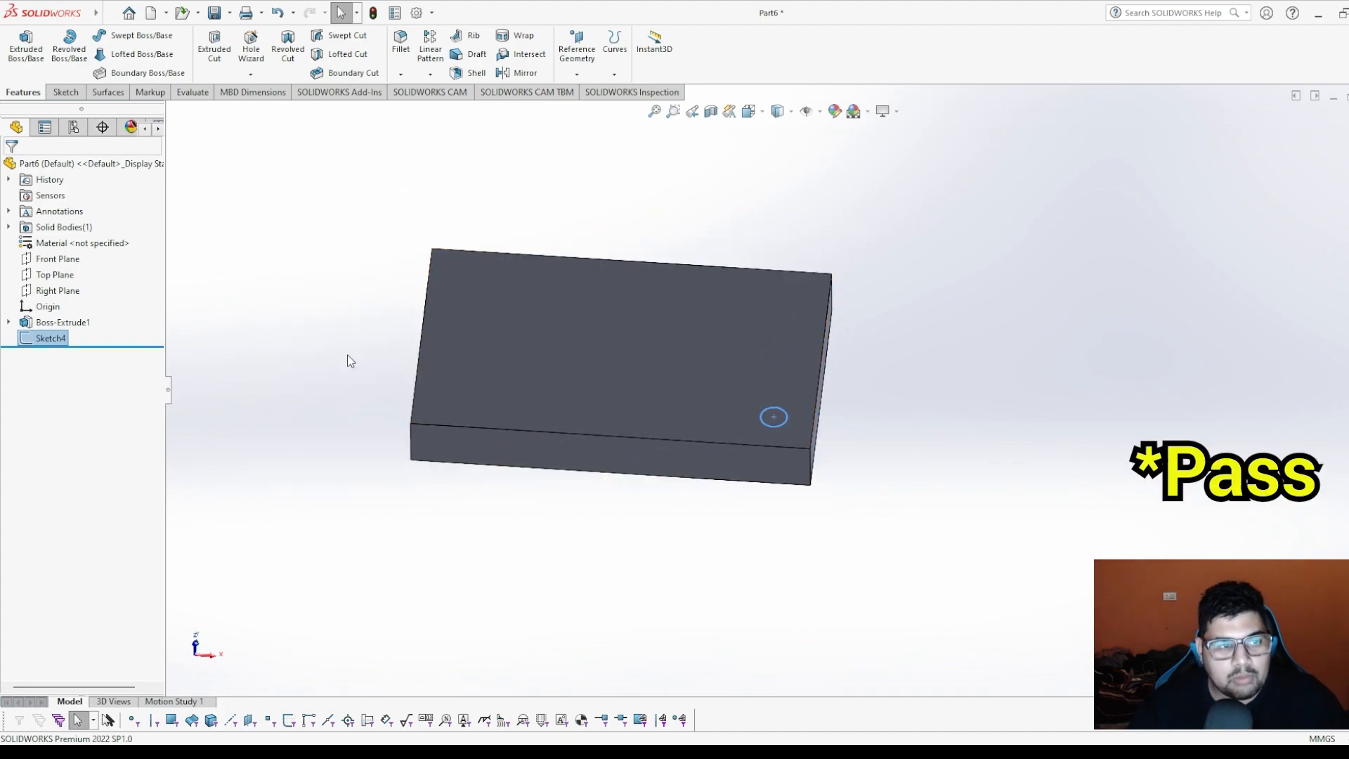
pyautogui.moveTo(580, 302)
pyautogui.mouseDown(button='middle')
pyautogui.moveTo(554, 328)
pyautogui.moveTo(560, 301)
pyautogui.mouseUp(button='middle')
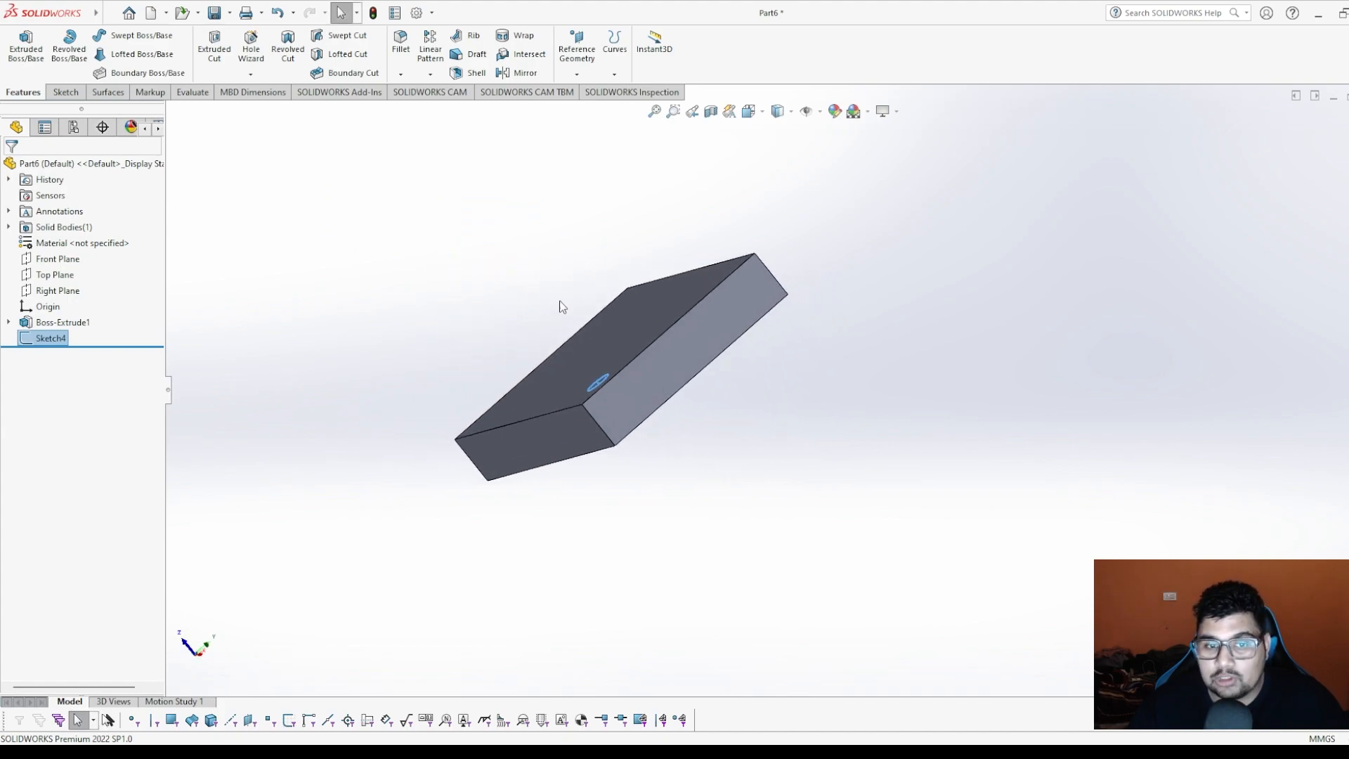
pyautogui.click(730, 311)
pyautogui.moveTo(728, 367); pyautogui.dragTo(641, 437, button='middle')
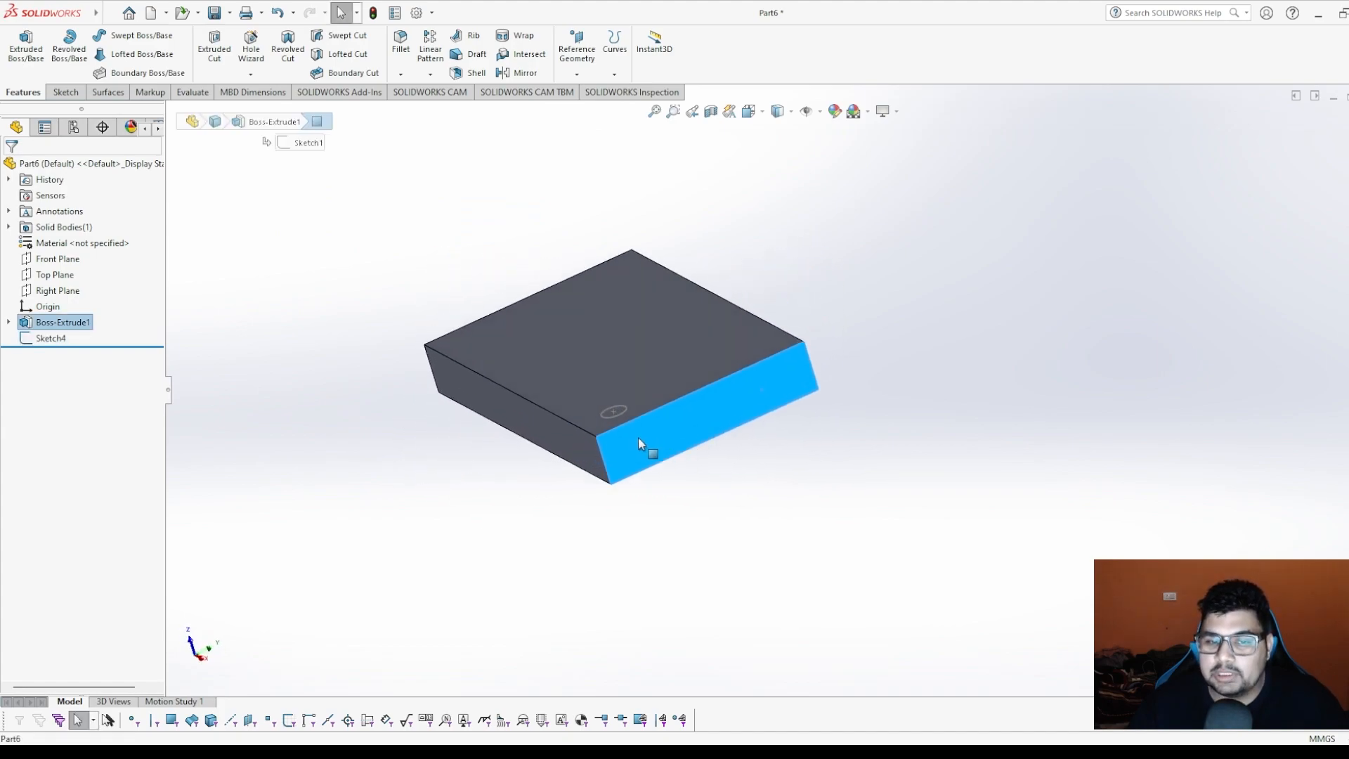
pyautogui.moveTo(620, 349); pyautogui.dragTo(500, 277, button='middle')
pyautogui.click(59, 291)
pyautogui.moveTo(360, 362); pyautogui.dragTo(723, 457, button='middle')
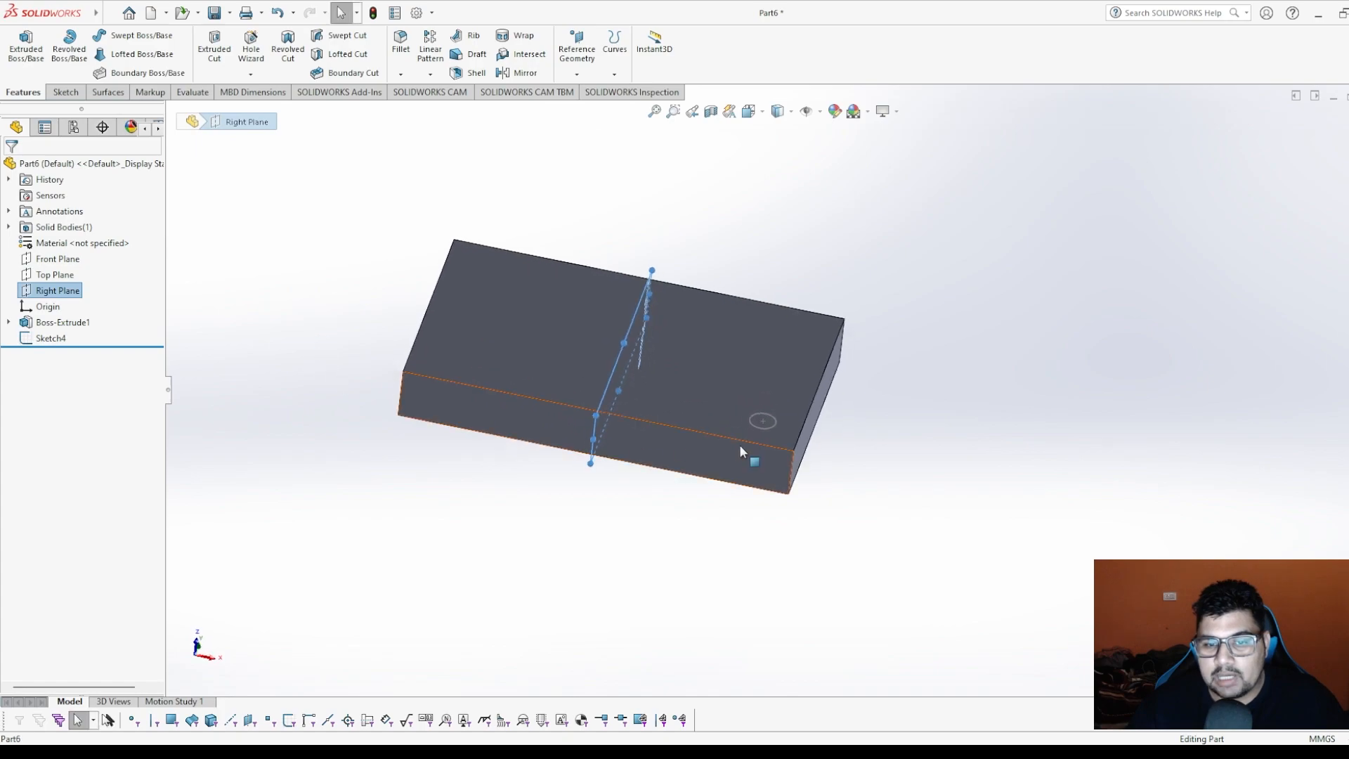
pyautogui.click(900, 342)
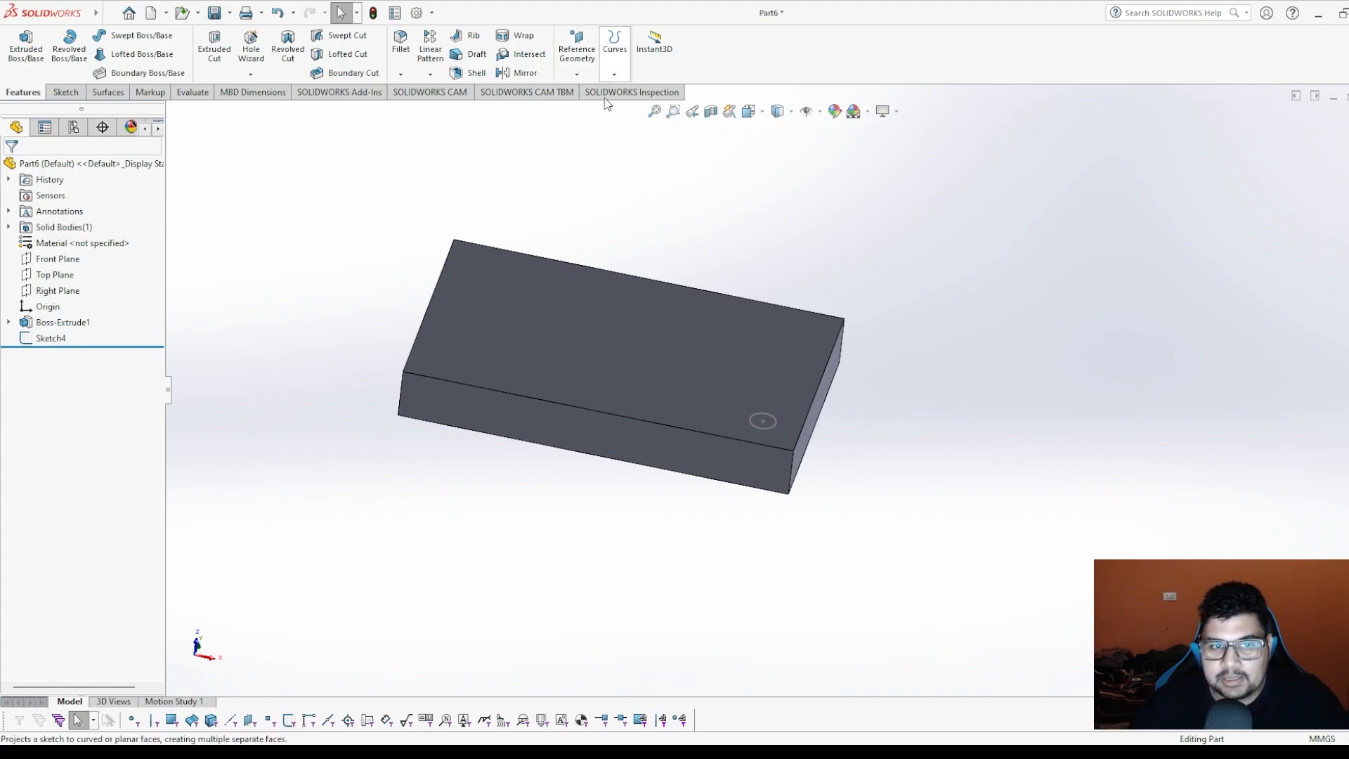
# Create a reference plane offset 15 mm inward from the plate's right side face and stretch its outline above the top face.
pyautogui.click(578, 100)
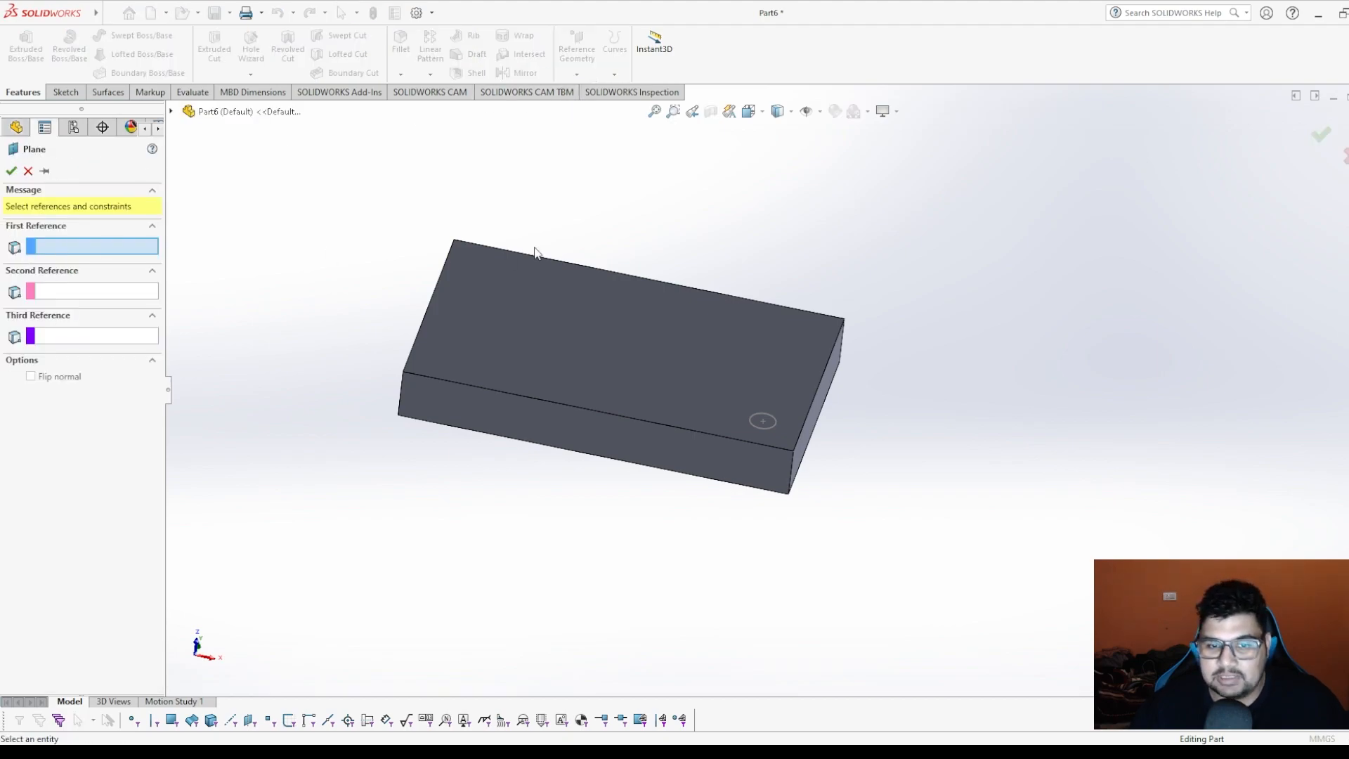
pyautogui.moveTo(819, 421); pyautogui.dragTo(819, 333, button='middle')
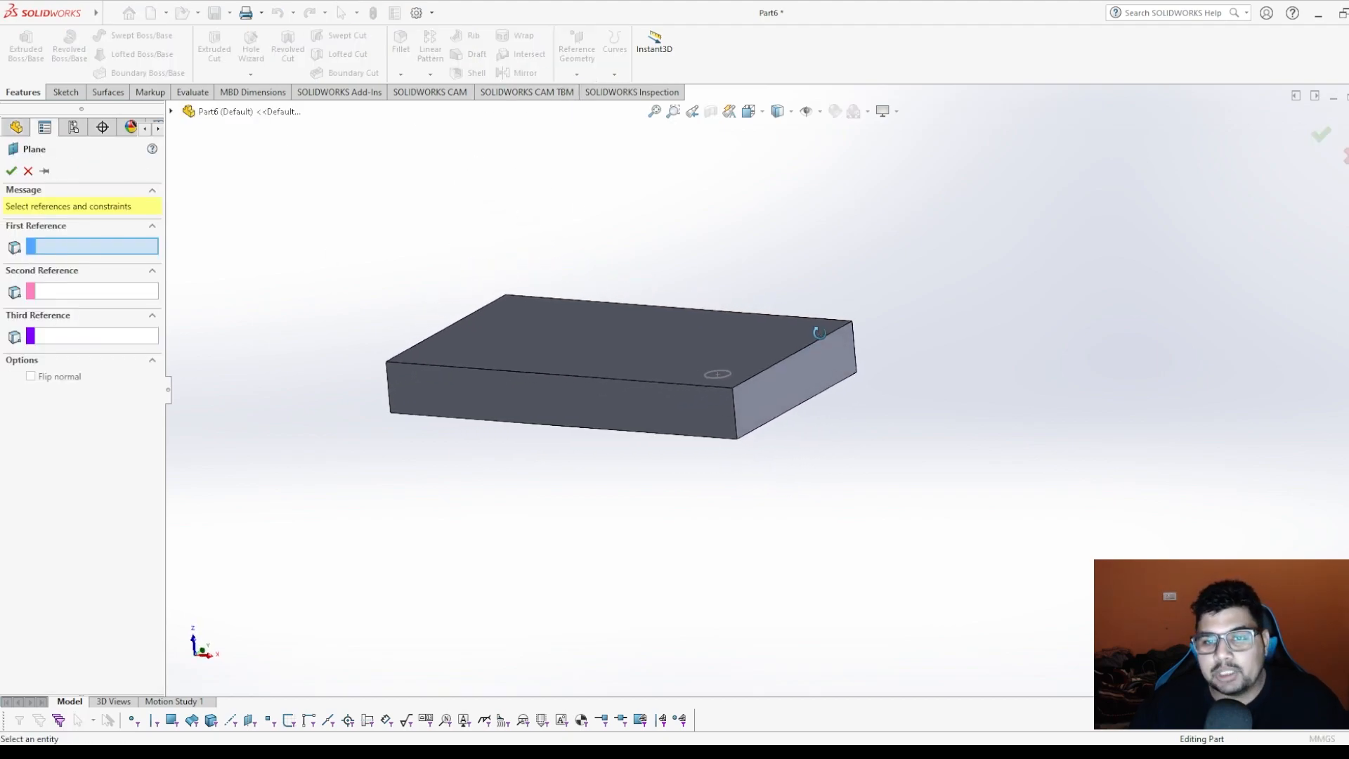
pyautogui.click(845, 371)
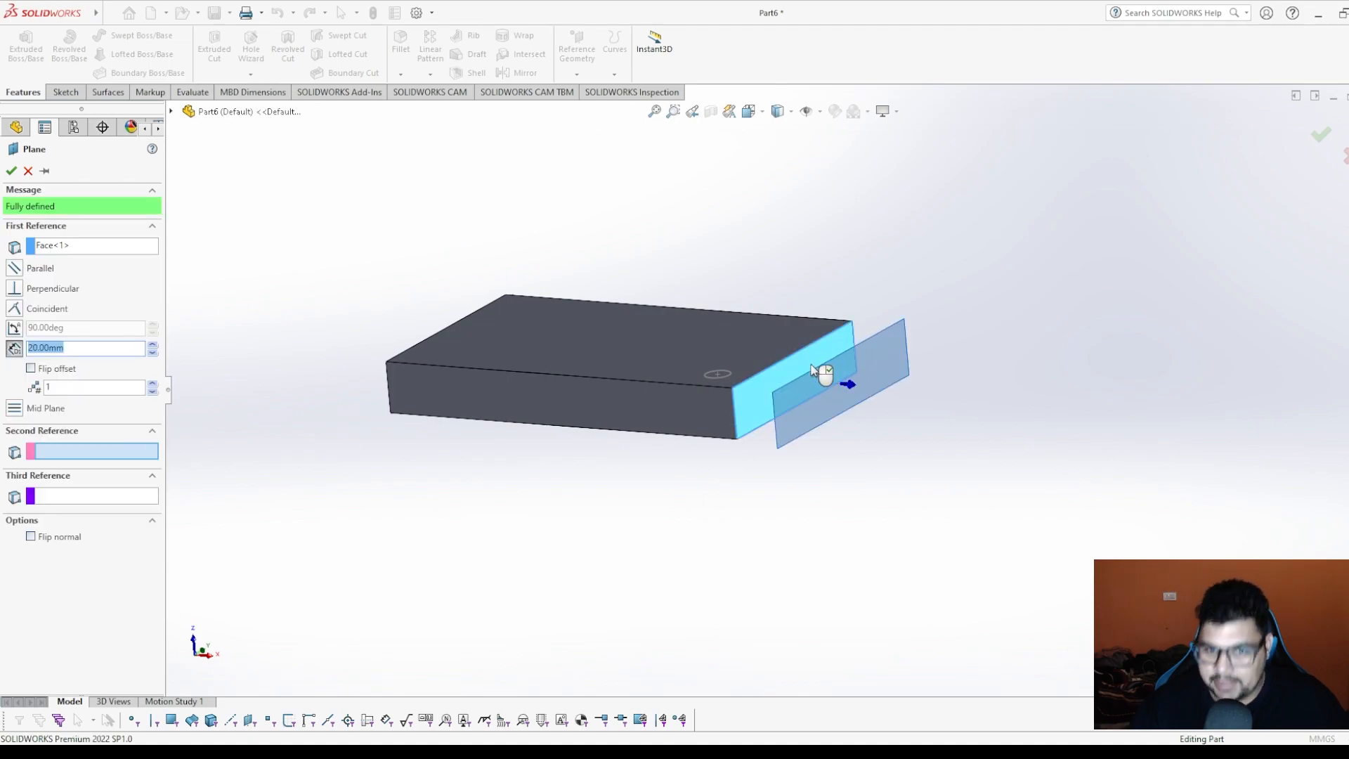
pyautogui.click(188, 113)
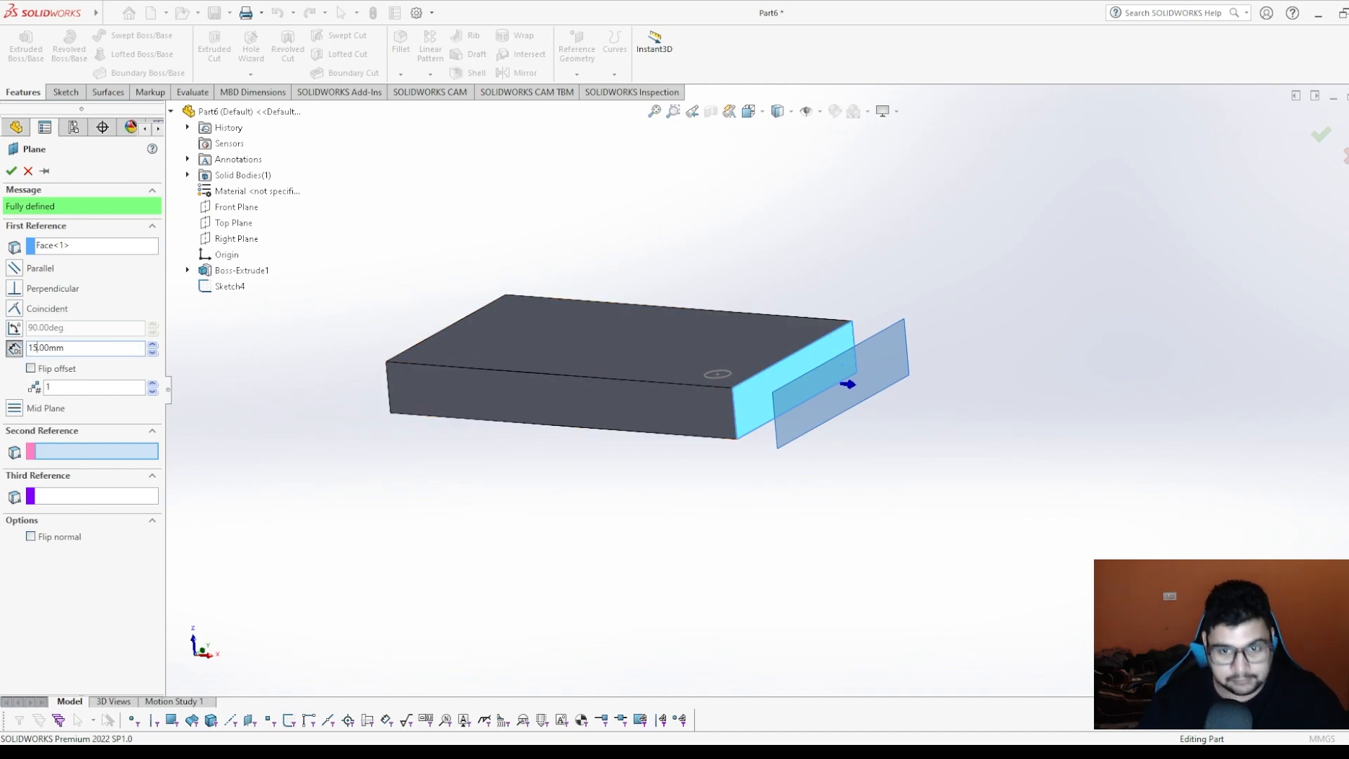
pyautogui.click(31, 368)
pyautogui.moveTo(458, 394)
pyautogui.mouseDown(button='middle')
pyautogui.moveTo(473, 569)
pyautogui.moveTo(442, 584)
pyautogui.moveTo(462, 589)
pyautogui.mouseUp(button='middle')
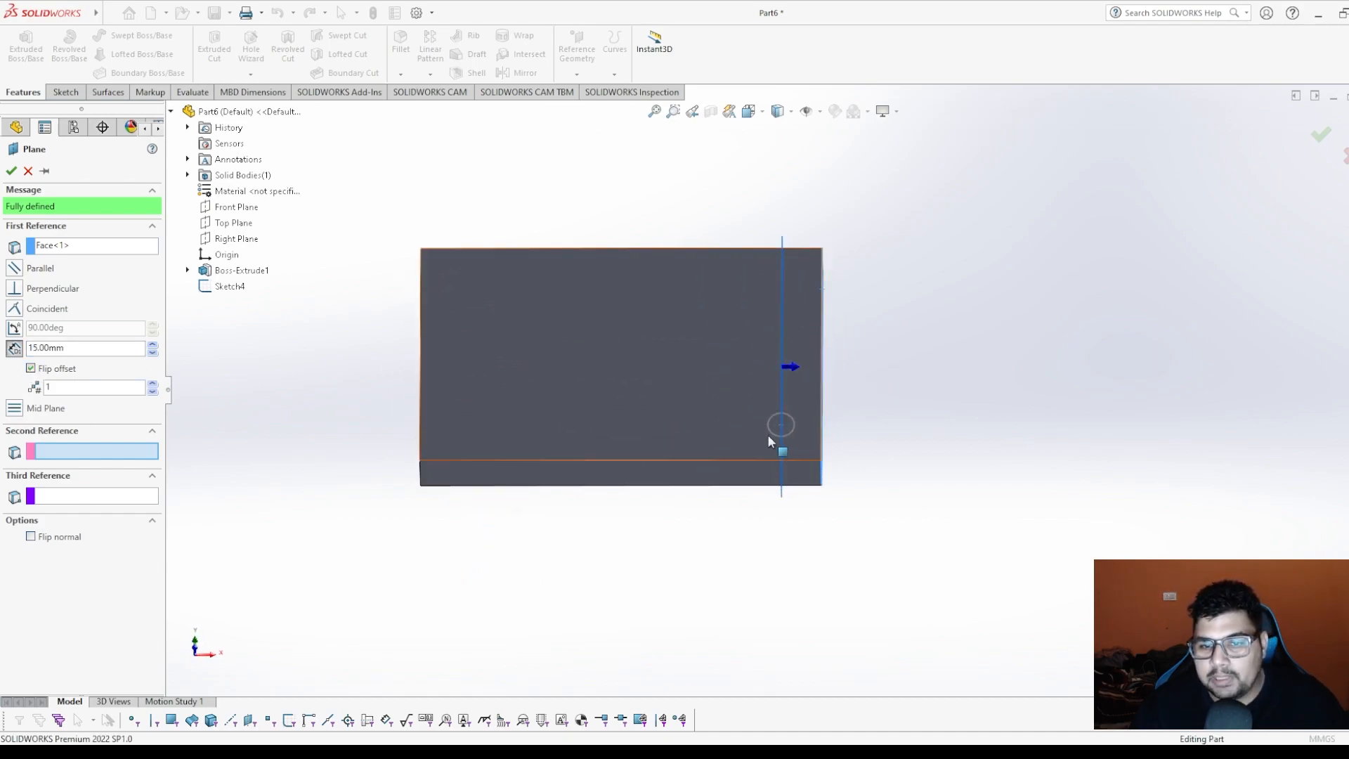
pyautogui.moveTo(864, 505)
pyautogui.mouseDown(button='middle')
pyautogui.moveTo(809, 500)
pyautogui.moveTo(737, 463)
pyautogui.mouseUp(button='middle')
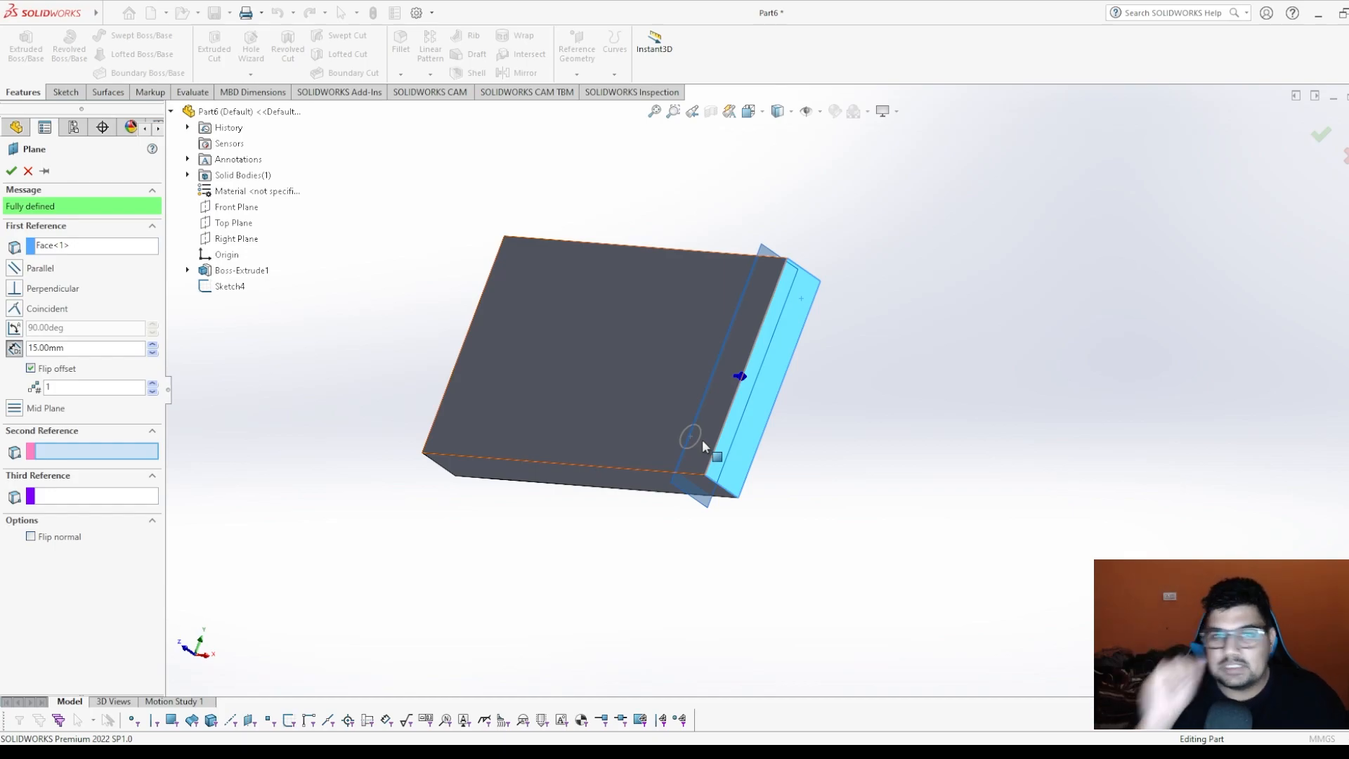
pyautogui.press('Return')
pyautogui.moveTo(674, 542); pyautogui.dragTo(641, 445, button='middle')
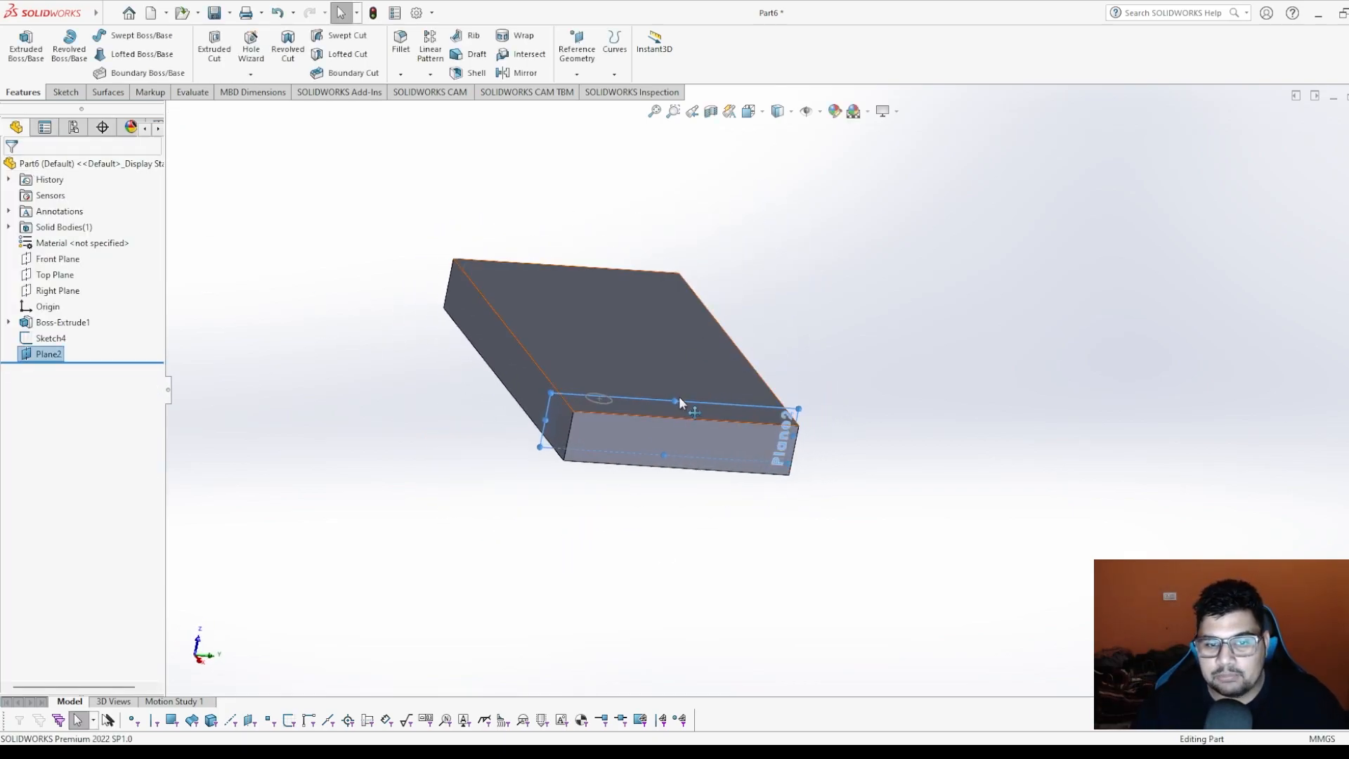
pyautogui.moveTo(672, 400); pyautogui.dragTo(674, 338)
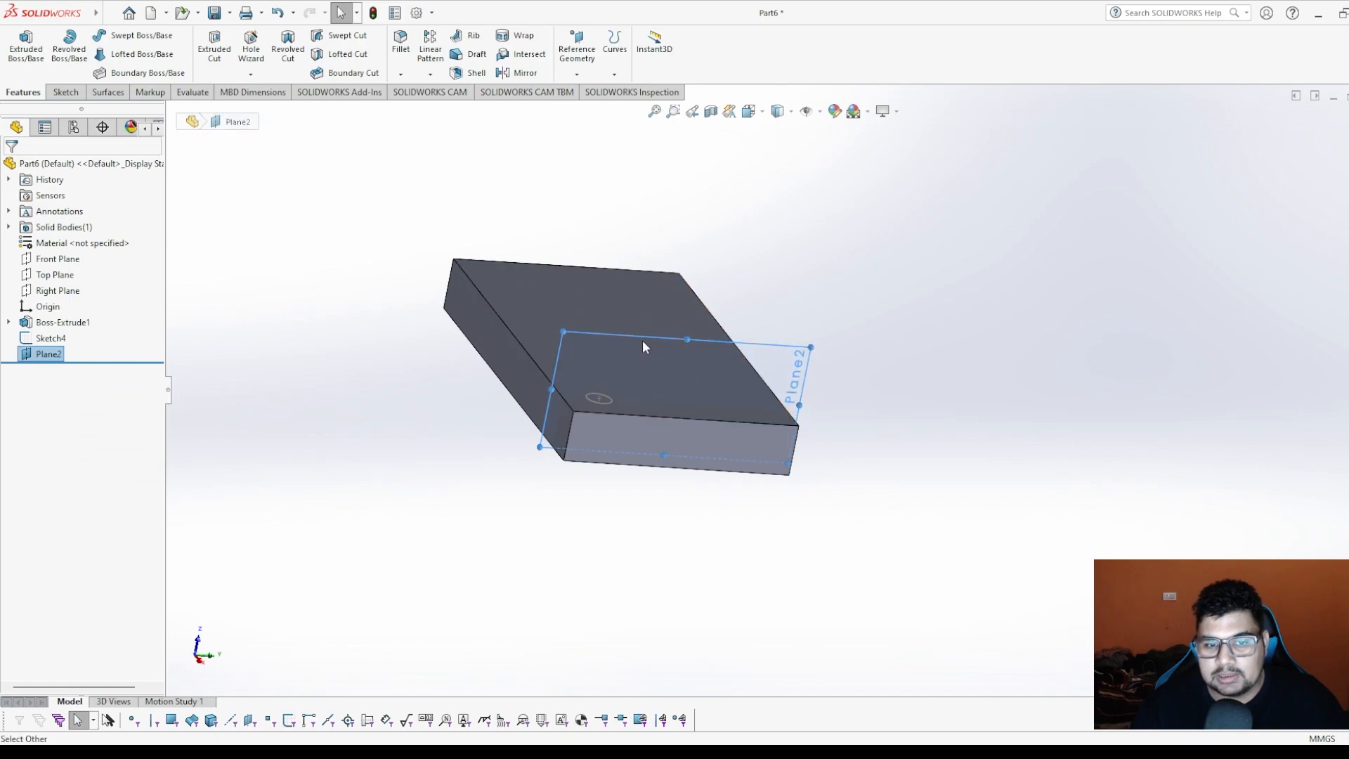
# On the offset plane, sketch a three-line U-shaped path from the circle's centre, about 35 mm out, 65 mm along and back to the plate.
pyautogui.click(714, 297)
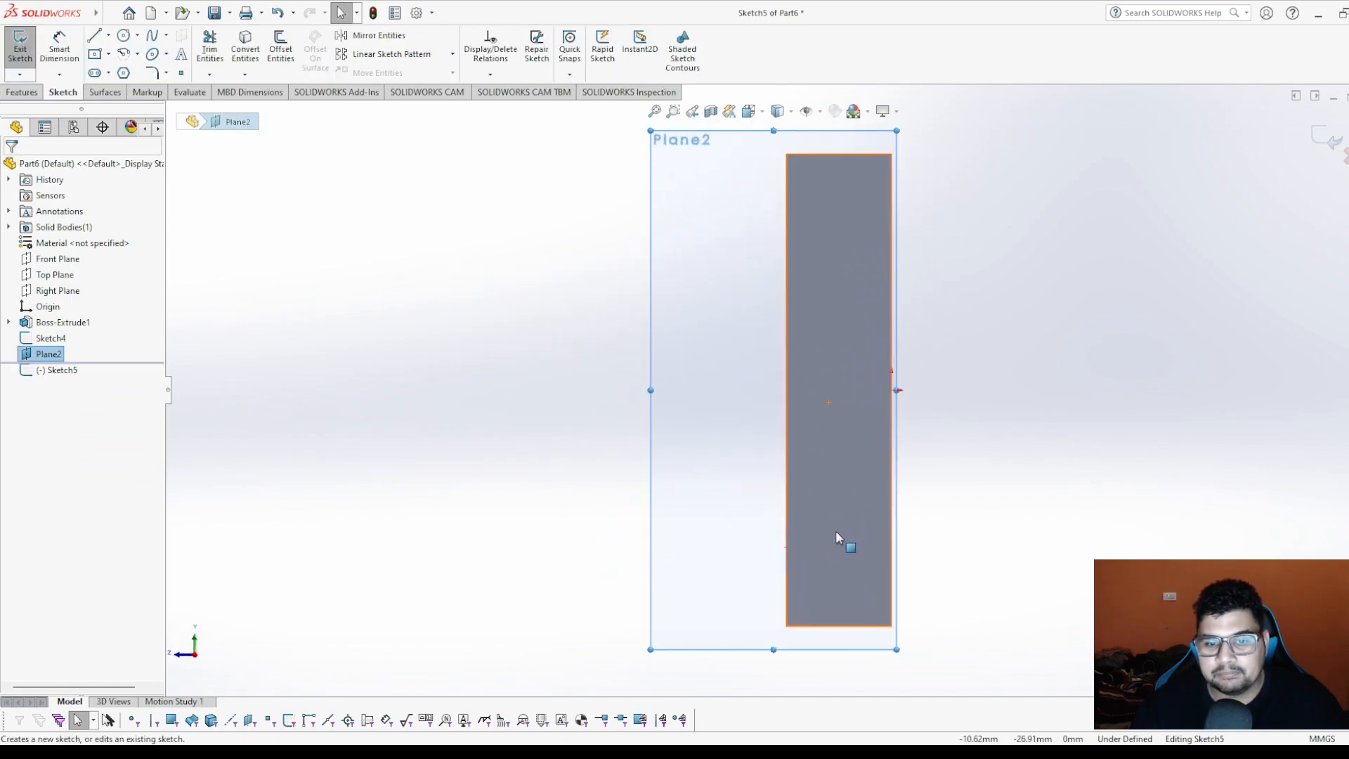
pyautogui.scroll(-1, 762, 523)
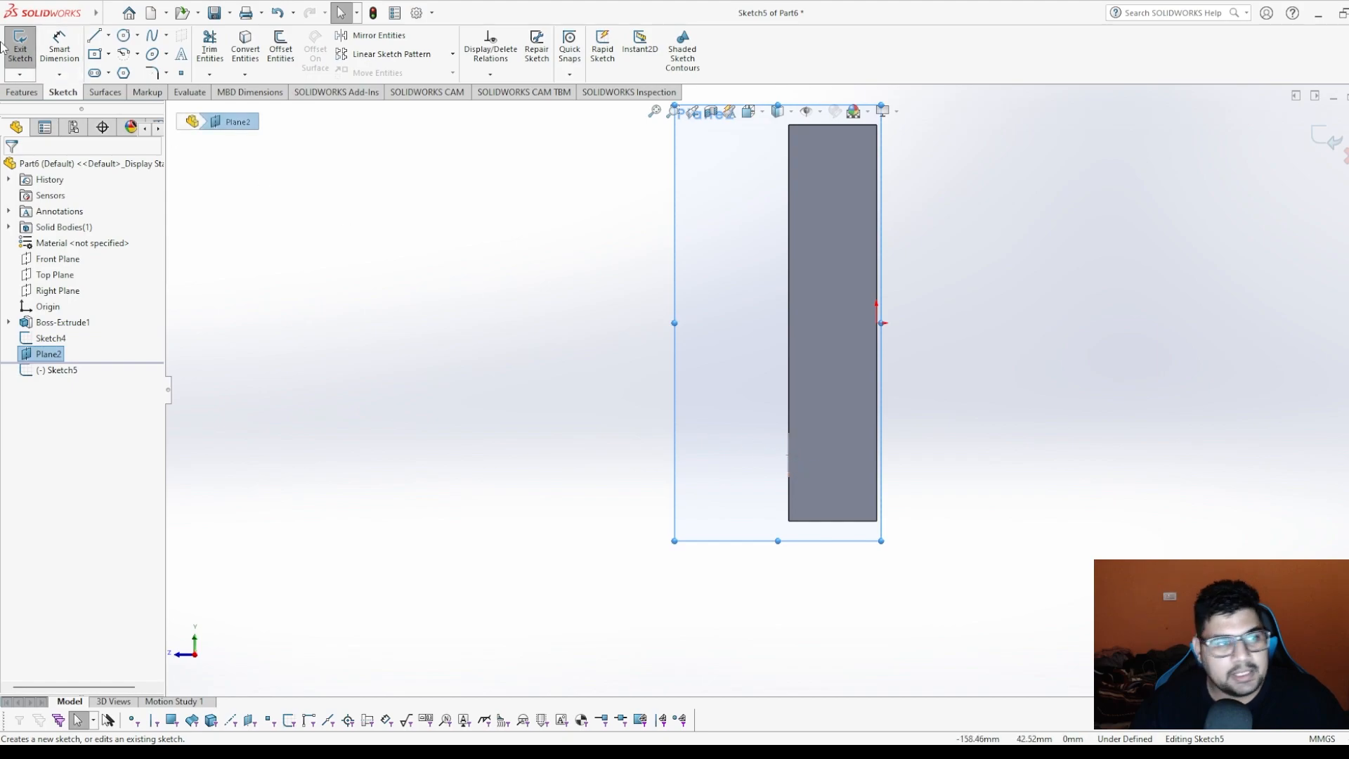
pyautogui.click(94, 38)
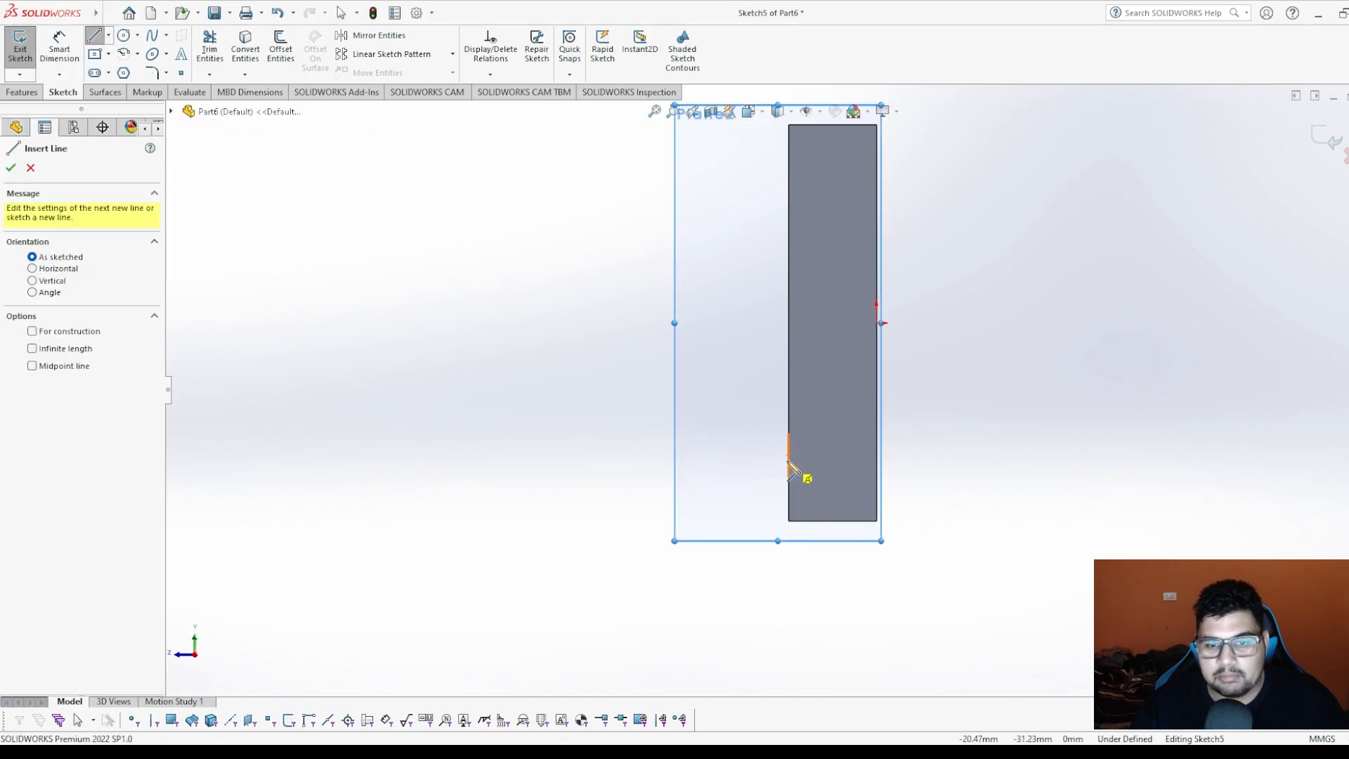
pyautogui.click(788, 454)
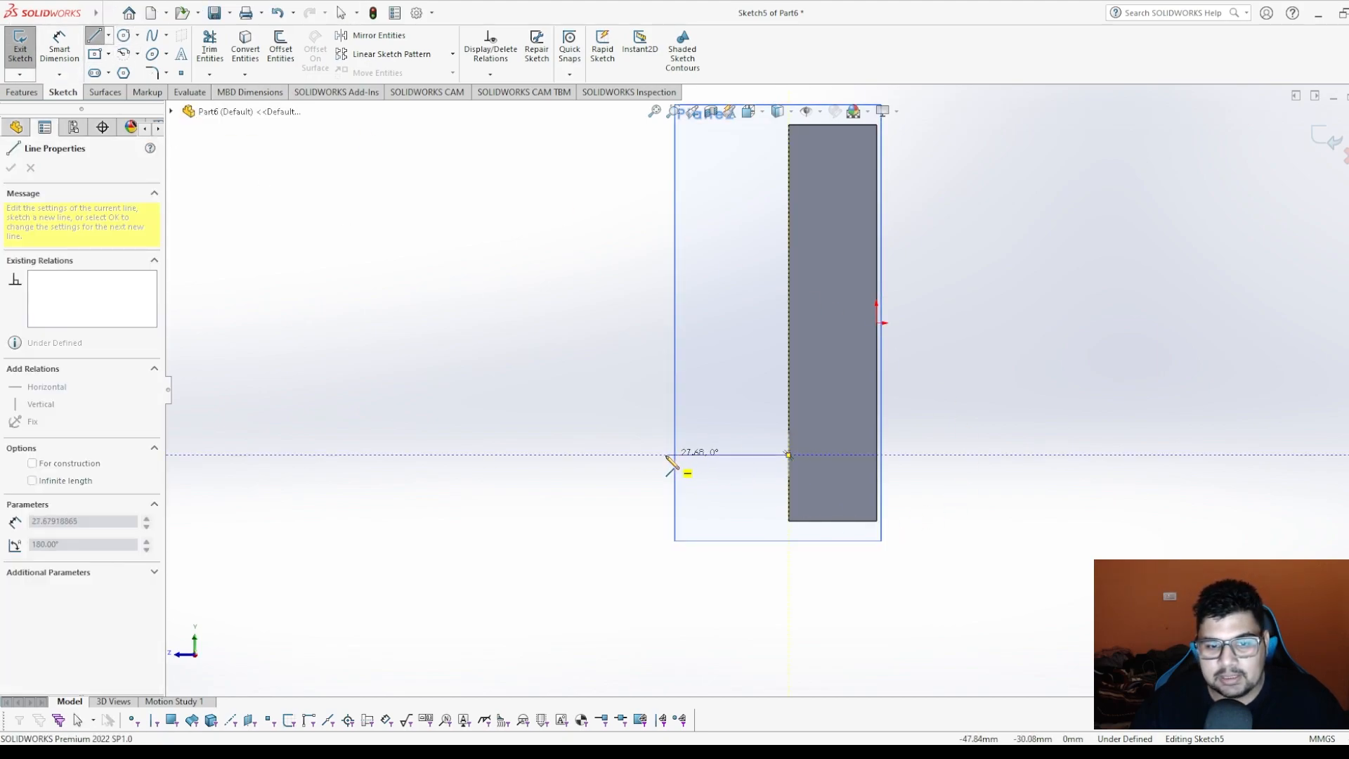
pyautogui.click(636, 455)
pyautogui.click(636, 169)
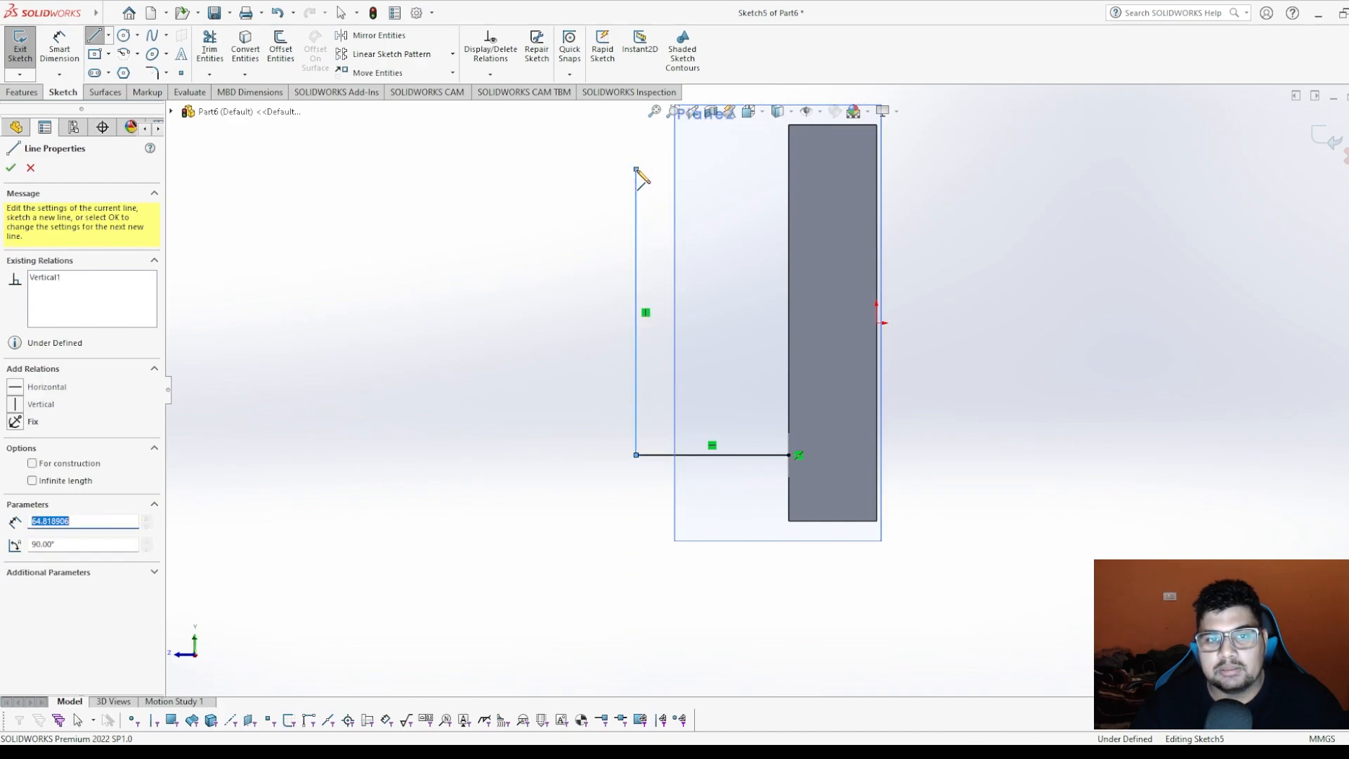
pyautogui.click(788, 169)
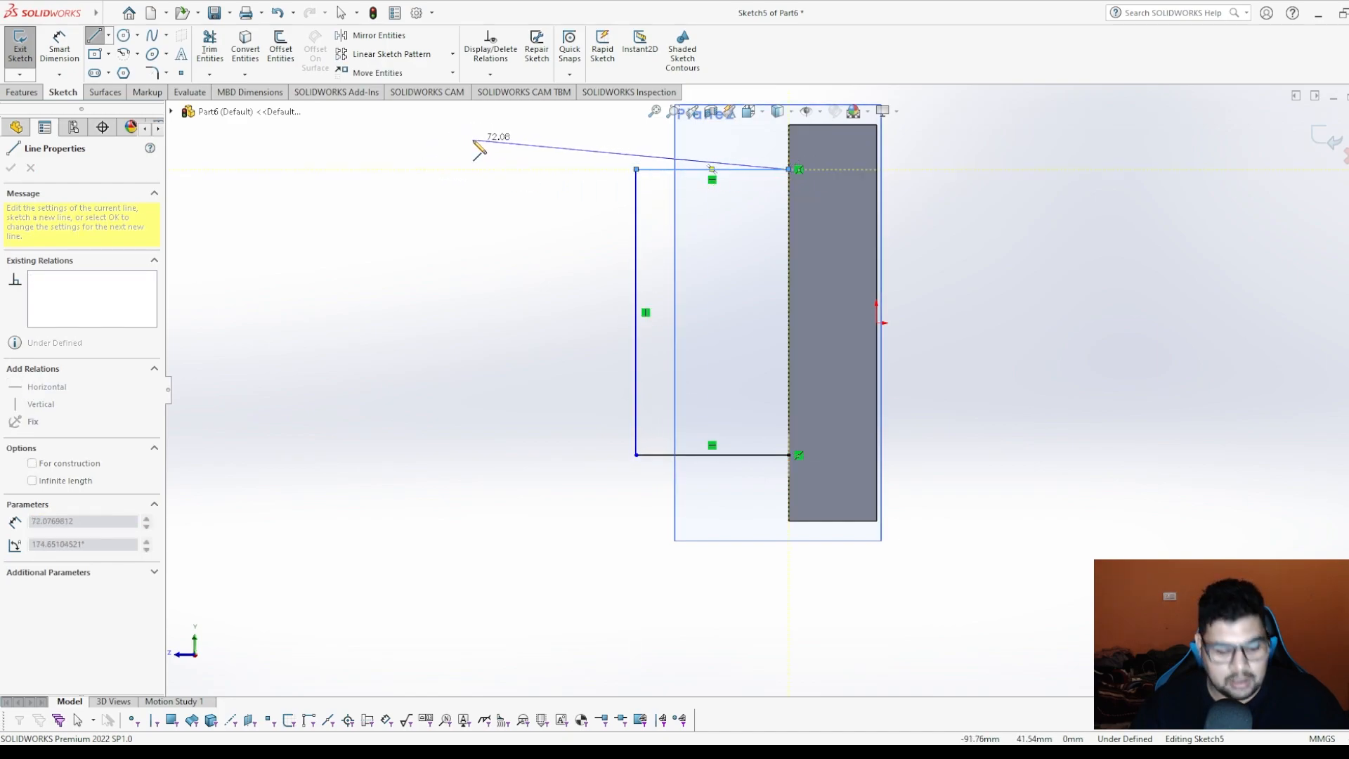
pyautogui.press('Escape')
# Set the length of the path leg that starts at the circle's centre to 40 mm.
pyautogui.click(60, 49)
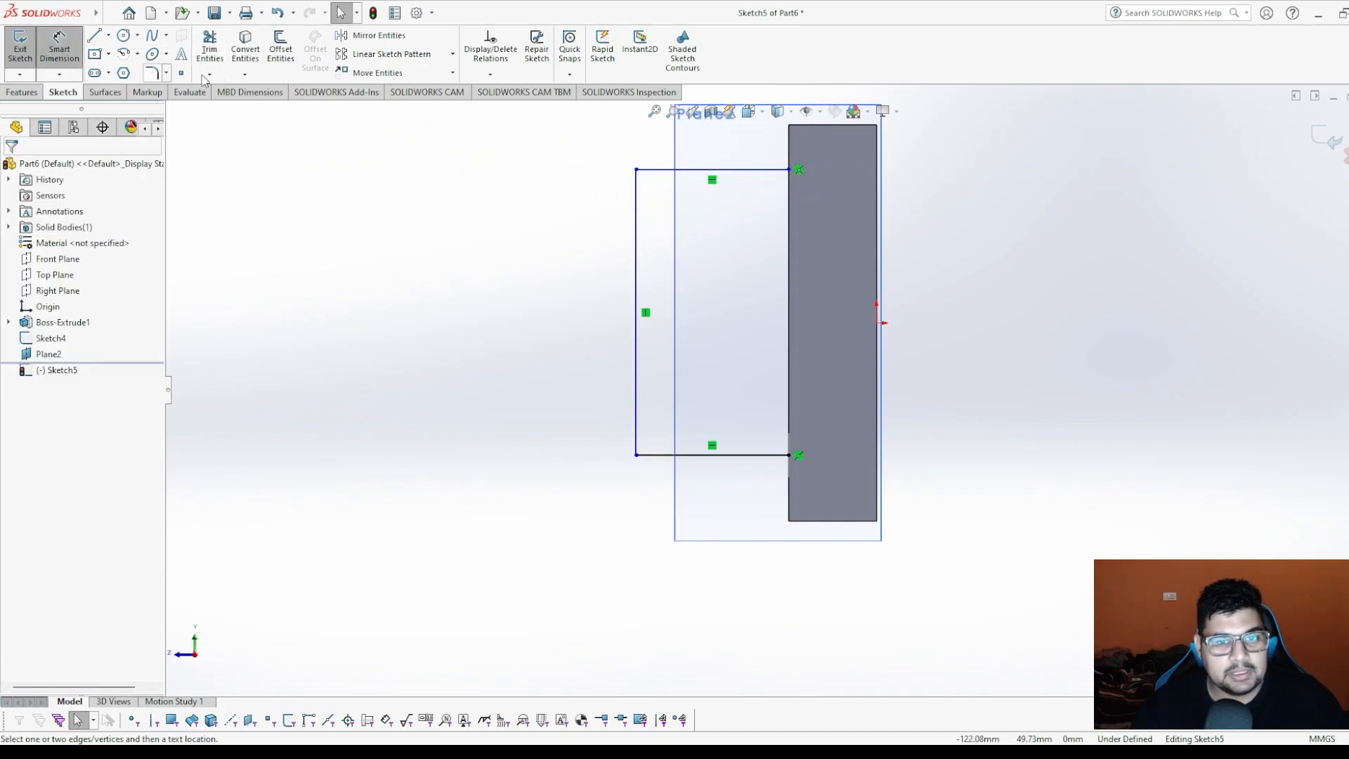
pyautogui.click(724, 461)
pyautogui.click(723, 507)
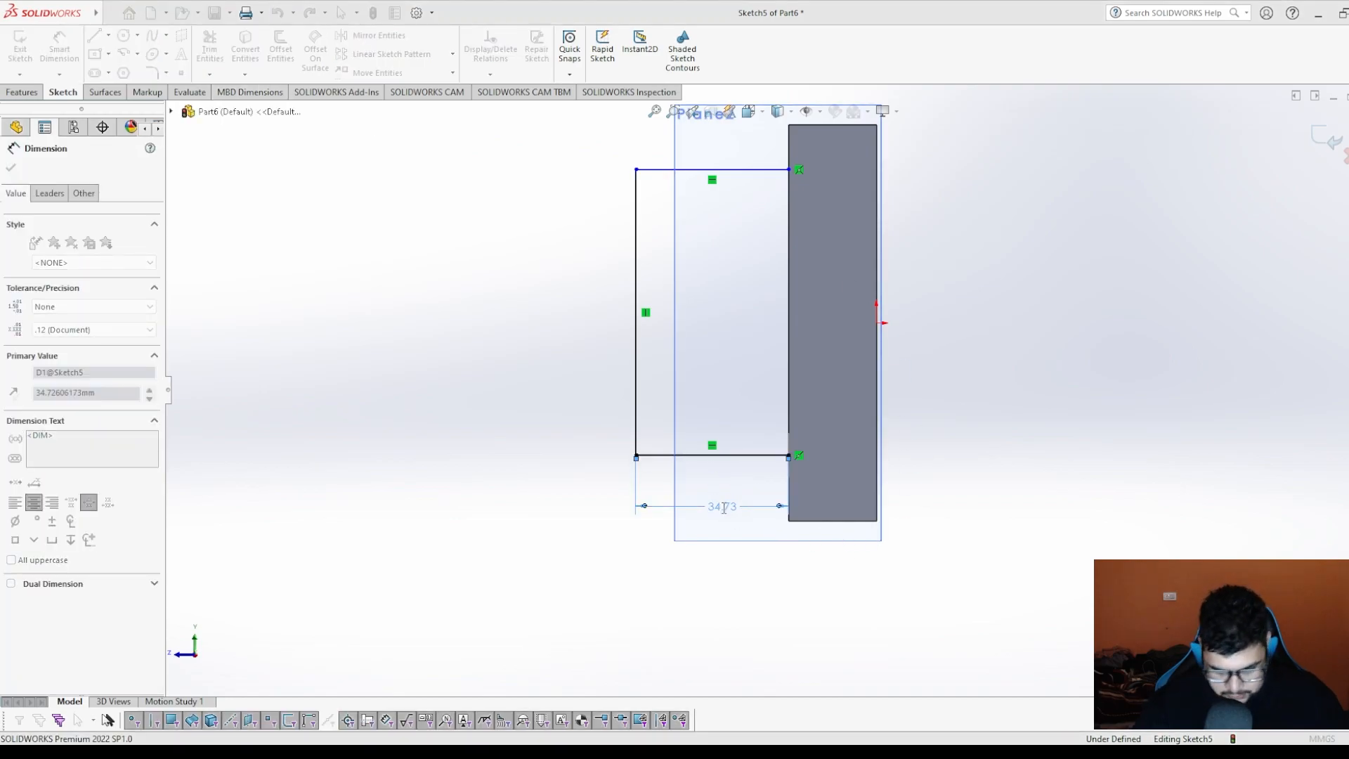
pyautogui.write('40')
pyautogui.press('Return')
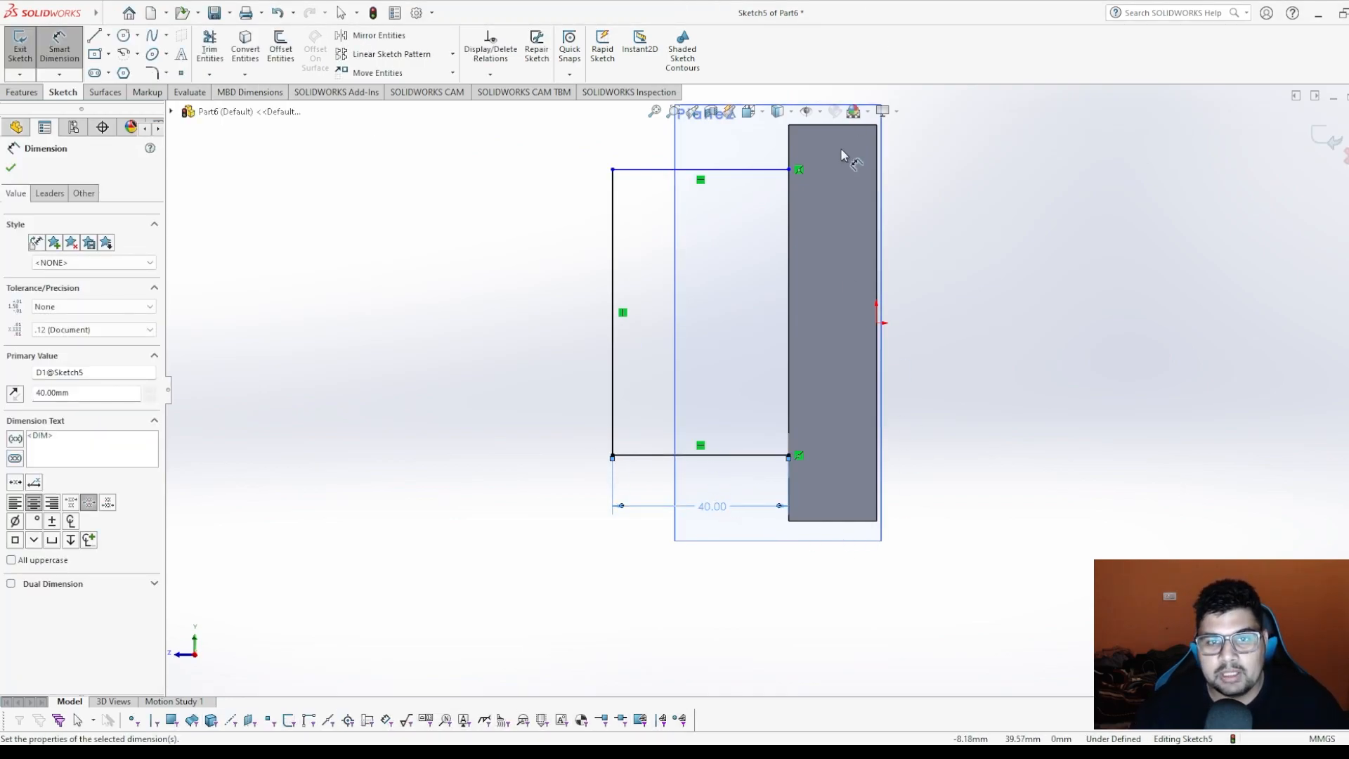
# Dimension the path's upper leg 15 mm from the plate's top edge and finish the path sketch.
pyautogui.click(780, 169)
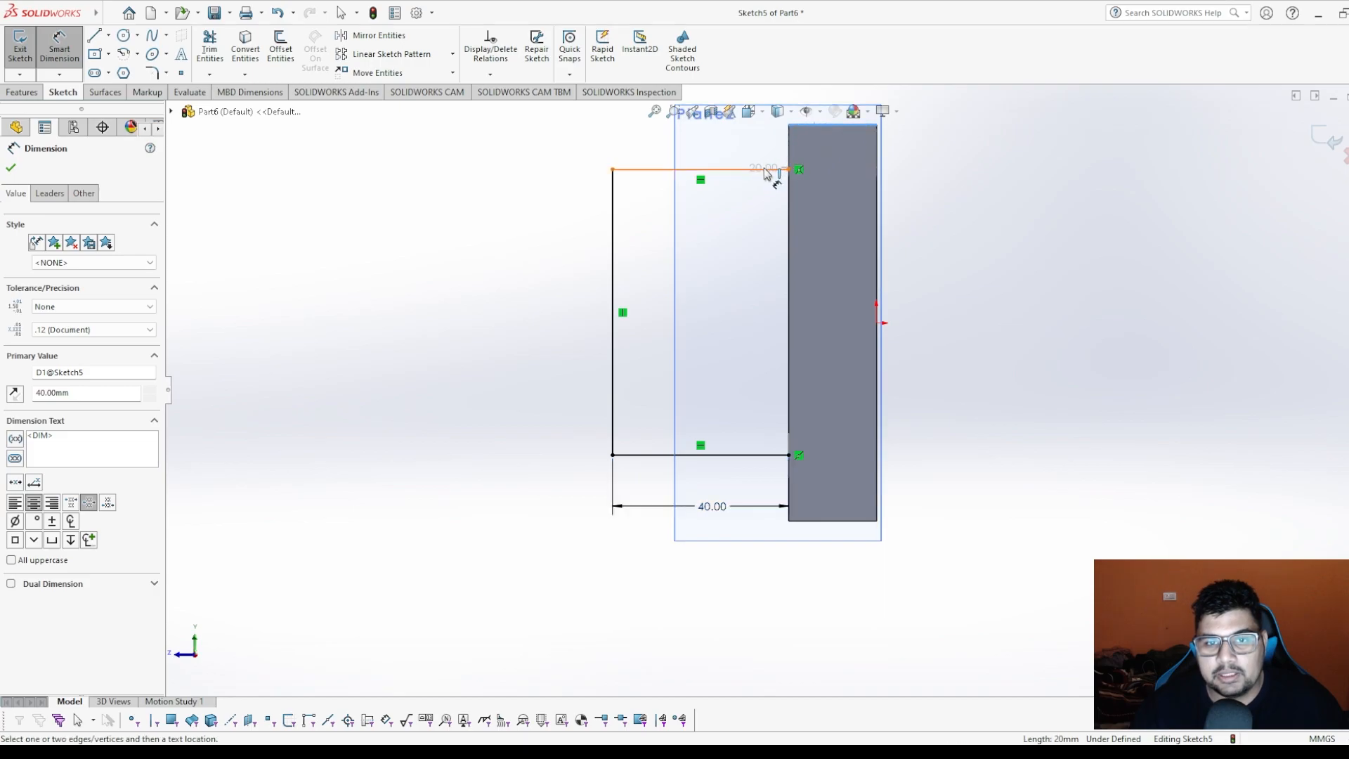
pyautogui.click(879, 124)
pyautogui.click(934, 155)
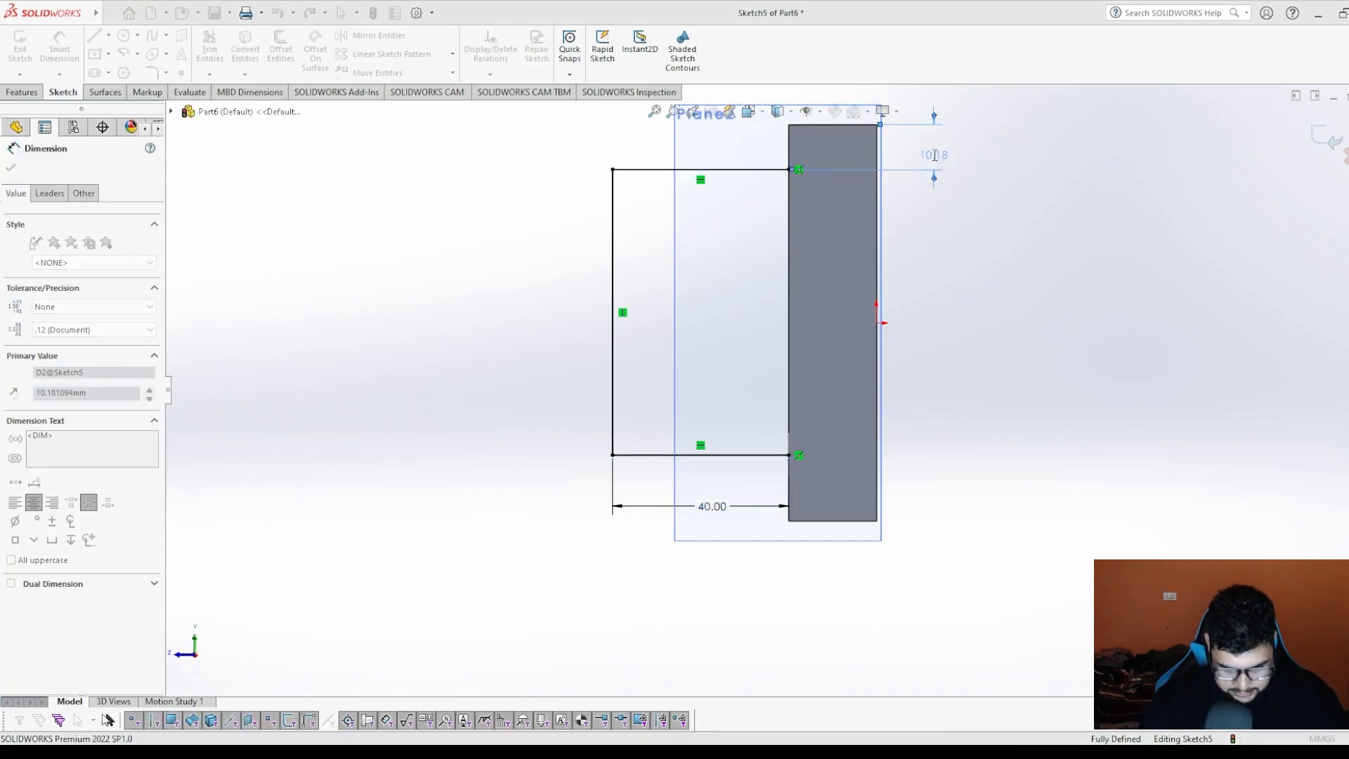
pyautogui.write('15')
pyautogui.press('Return')
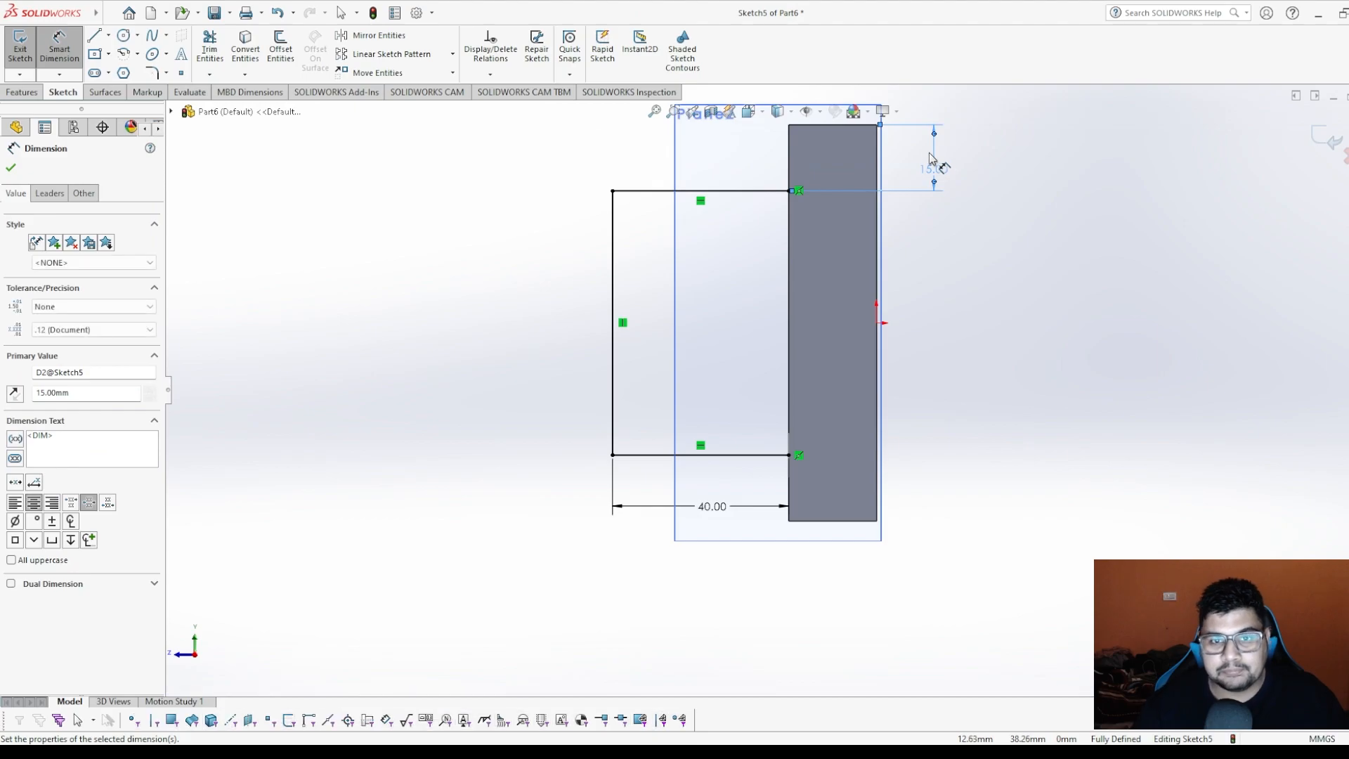
pyautogui.click(14, 170)
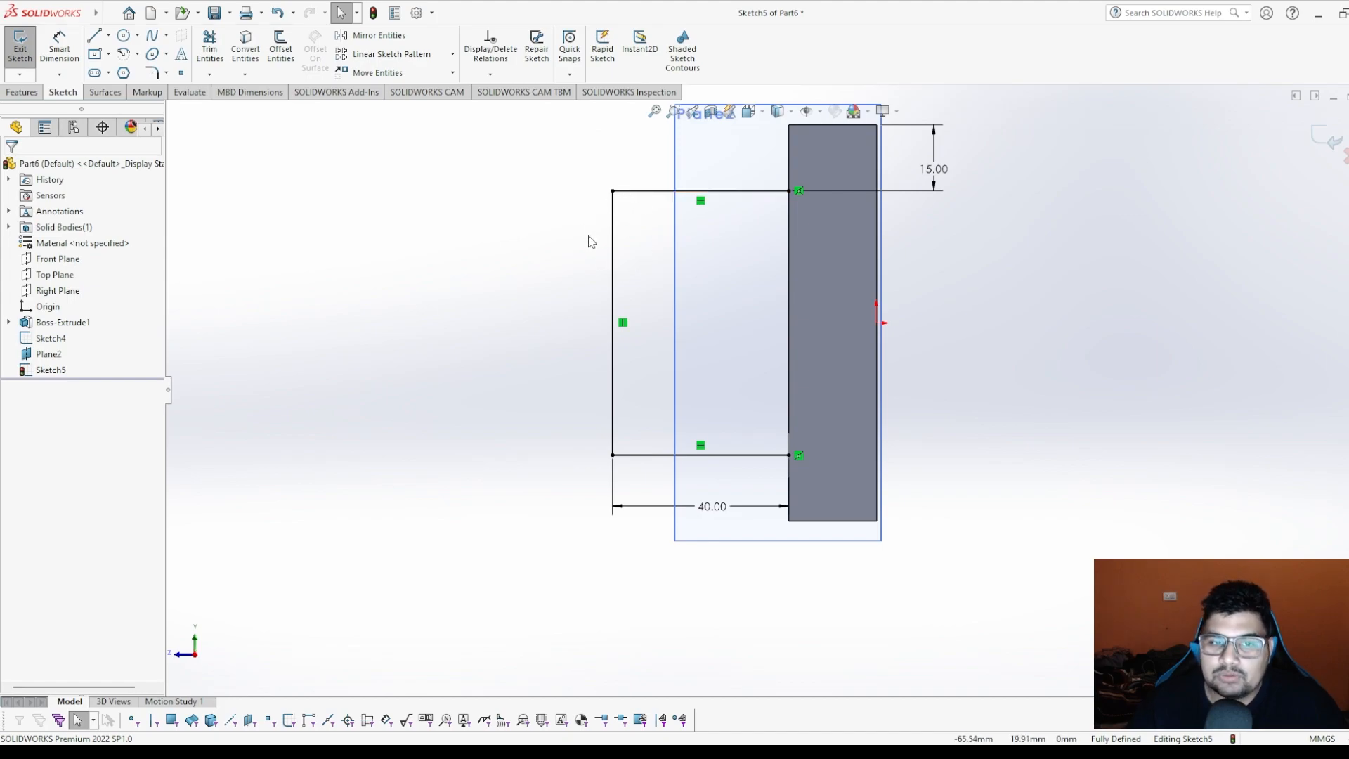
pyautogui.scroll(-1, 638, 197)
pyautogui.scroll(2, 669, 279)
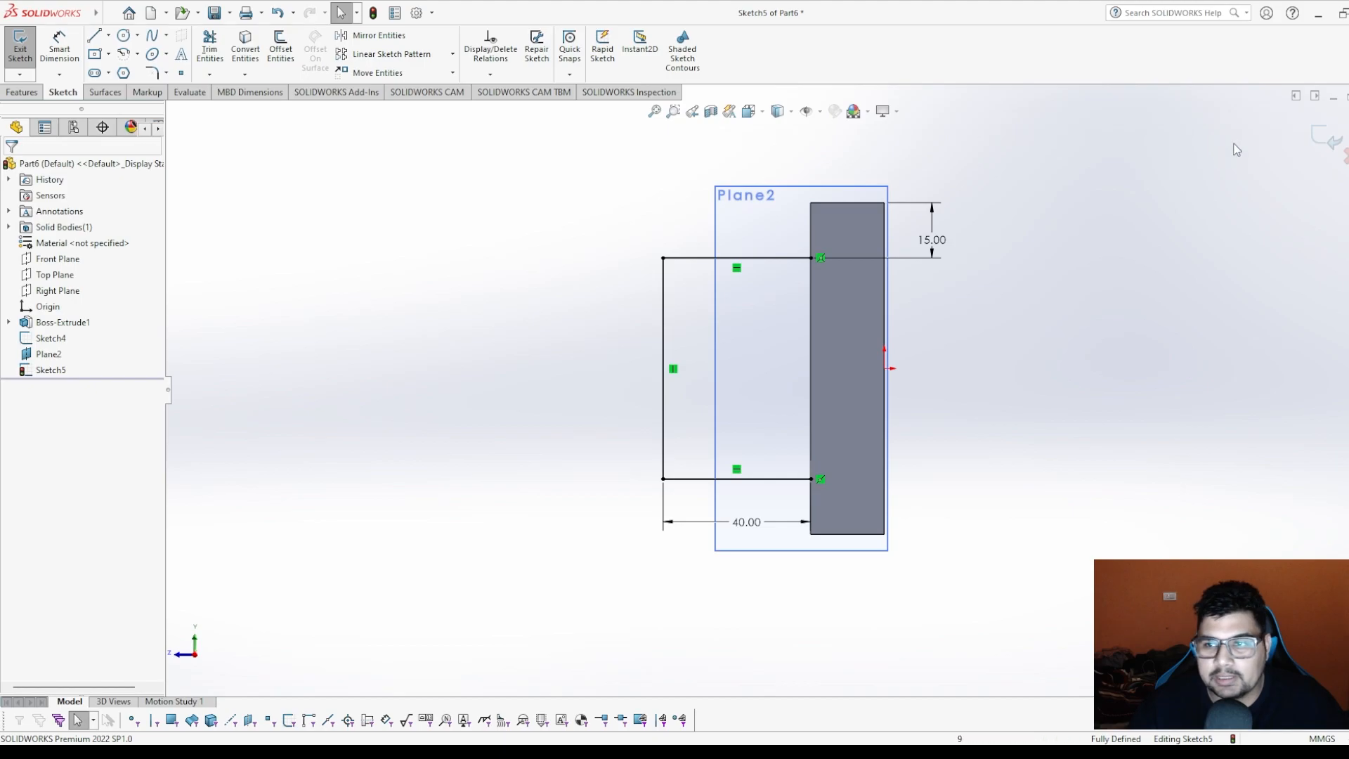
pyautogui.click(1321, 143)
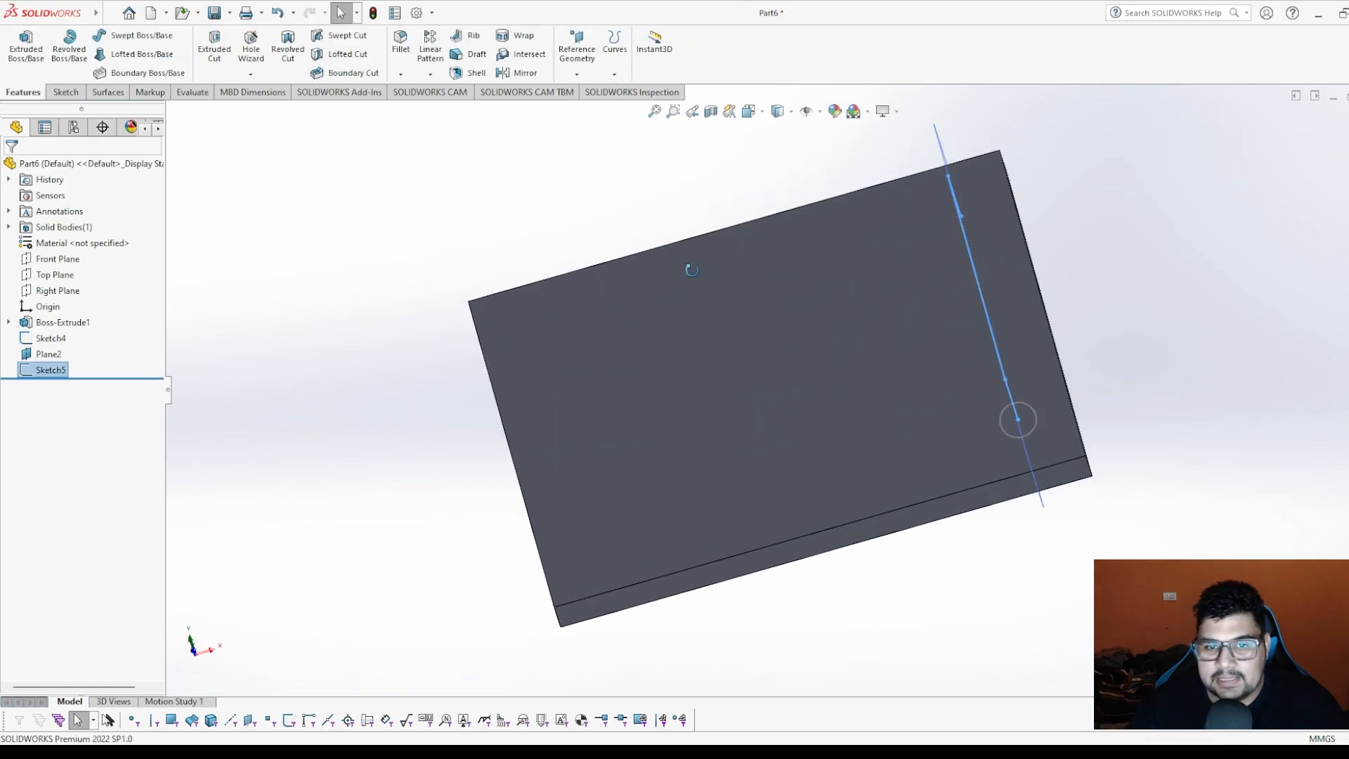
# Sweep the circle sketch along the U-shaped path to form a solid handle on the plate.
pyautogui.click(134, 36)
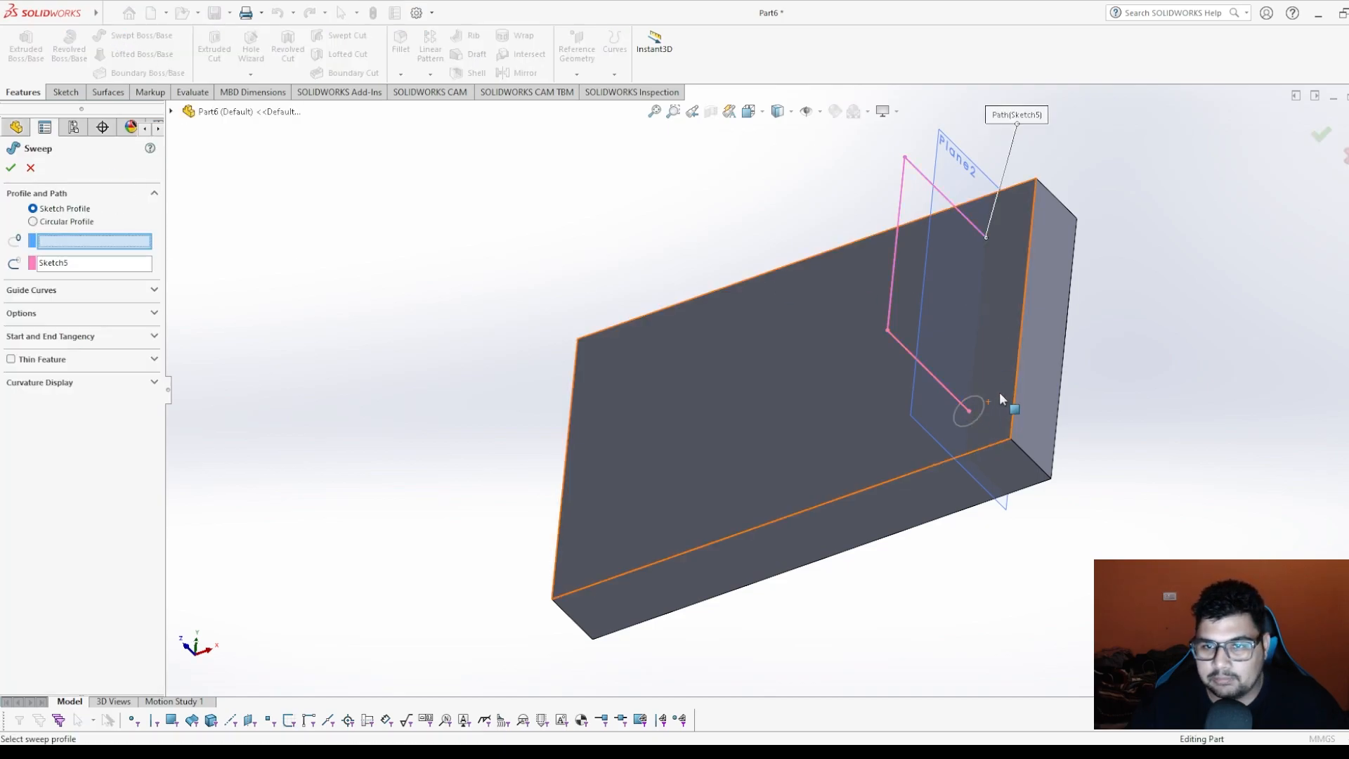
pyautogui.click(978, 419)
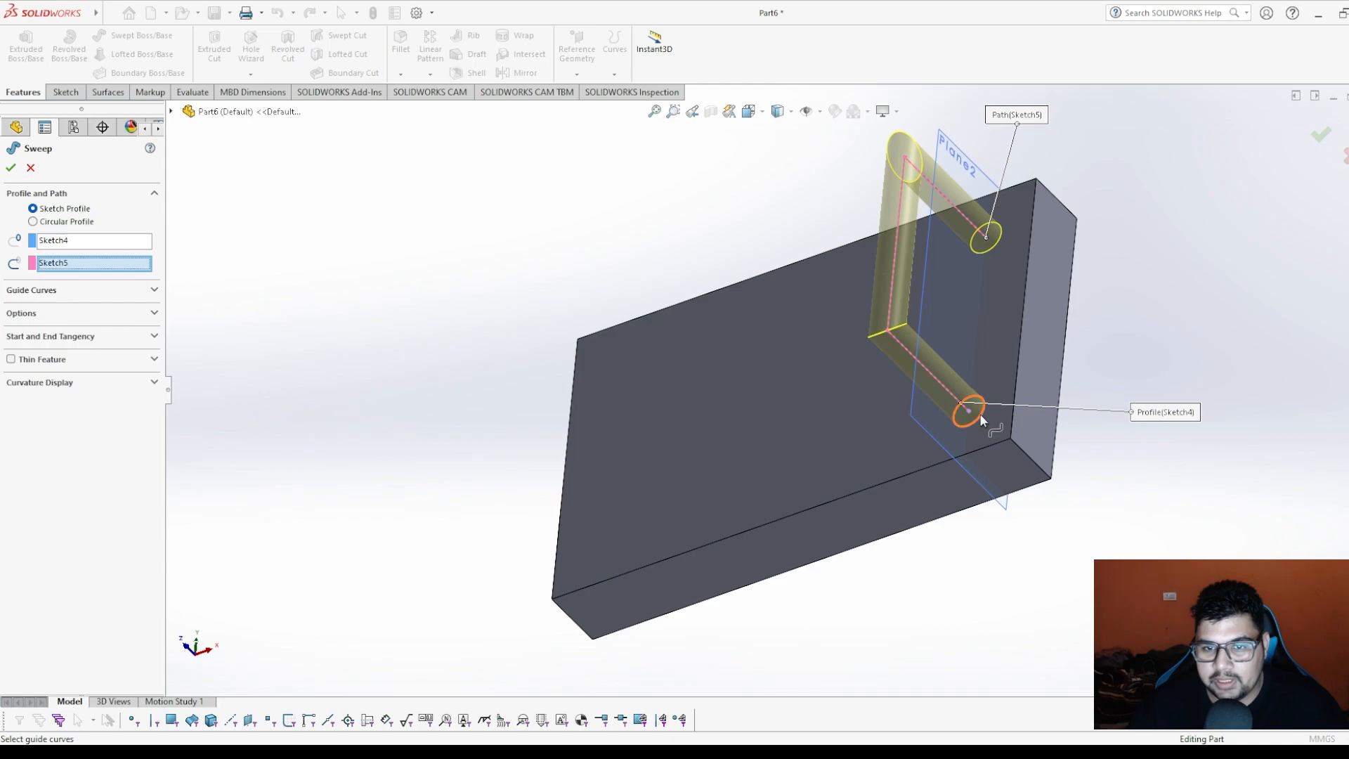
pyautogui.click(82, 271)
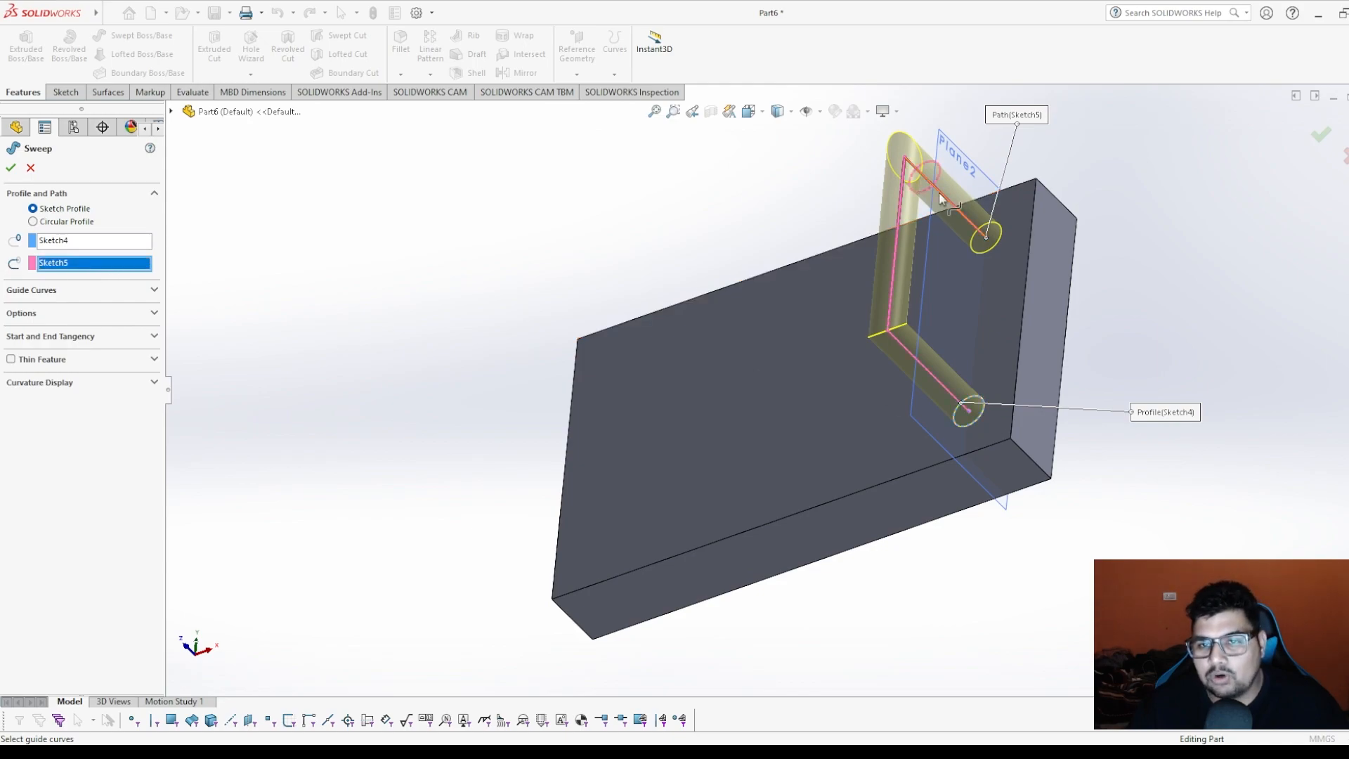
pyautogui.click(10, 169)
pyautogui.moveTo(633, 385); pyautogui.dragTo(858, 381, button='middle')
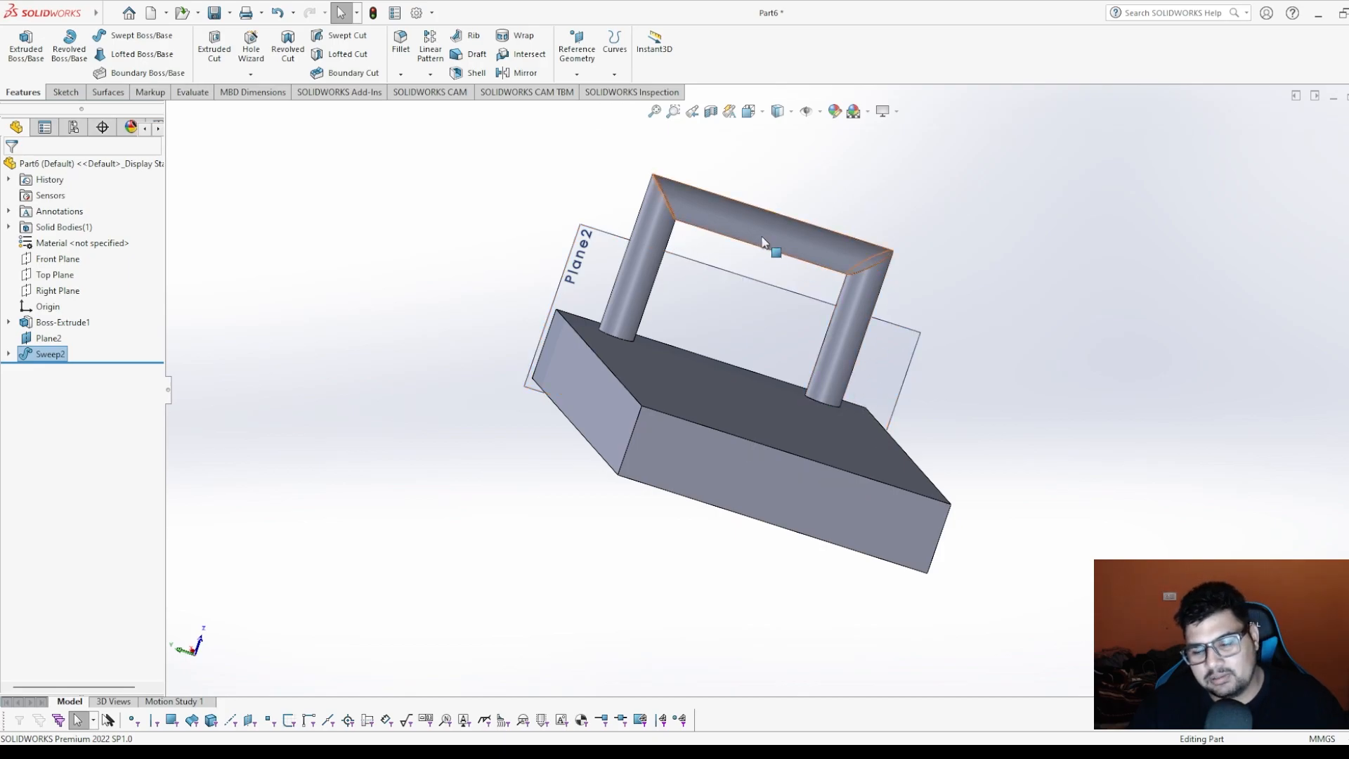
# Edit the sweep's path sketch and round both outer corners of the U with sketch fillets of about 5.13 mm radius.
pyautogui.click(9, 354)
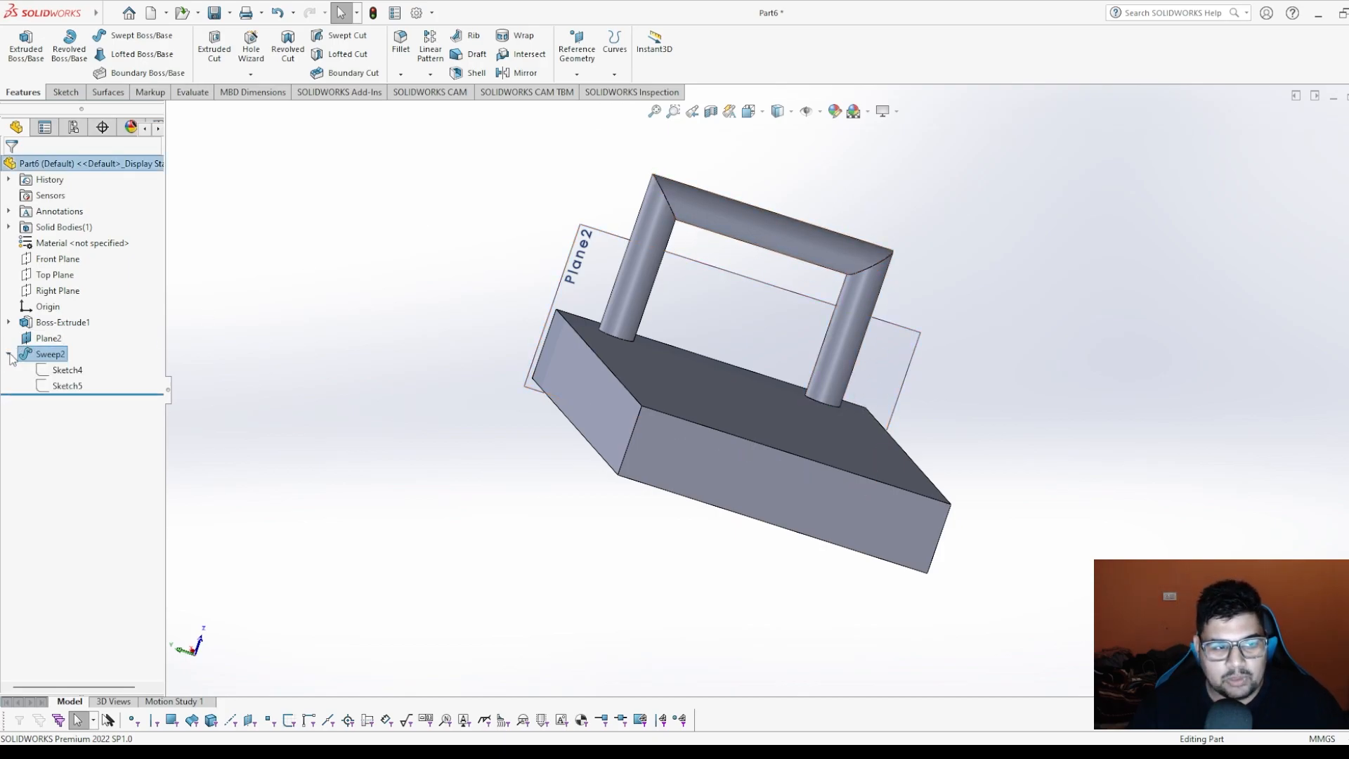
pyautogui.click(62, 388)
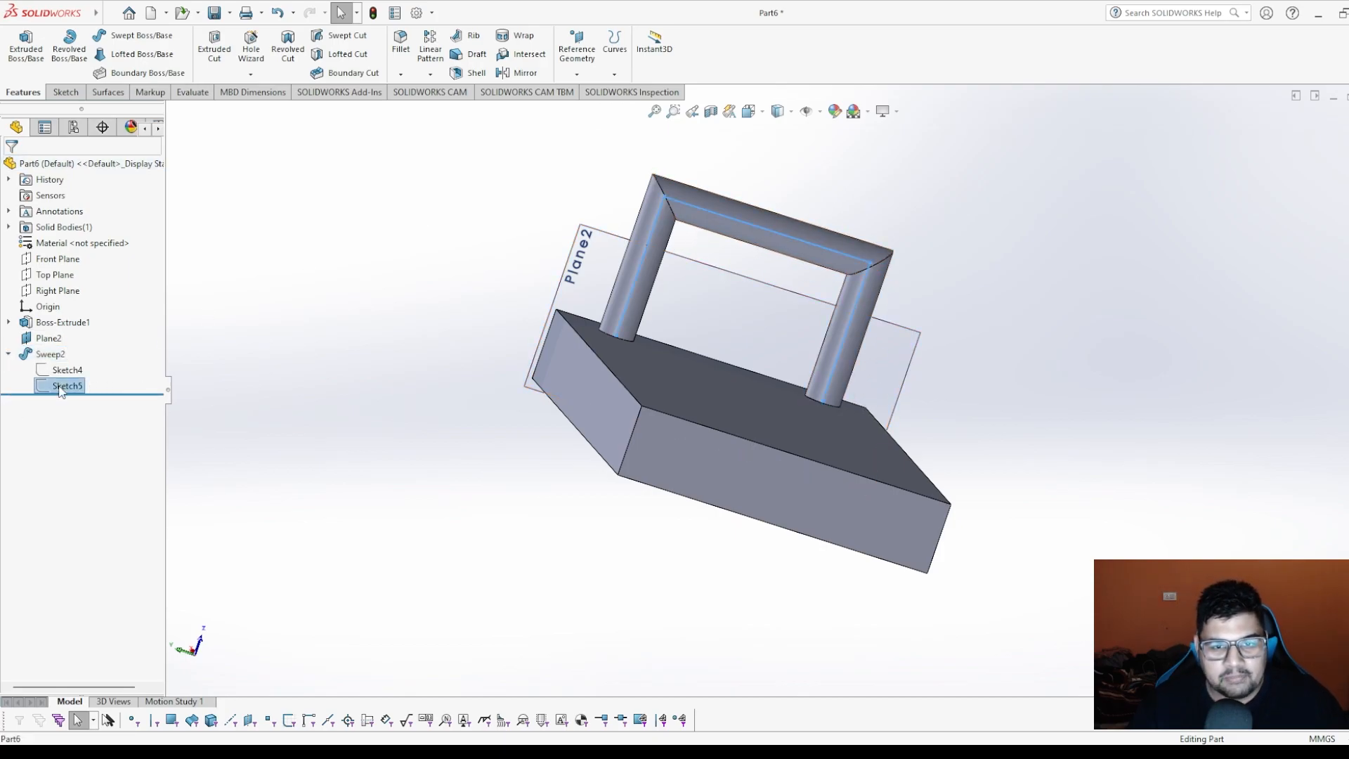
pyautogui.click(77, 342)
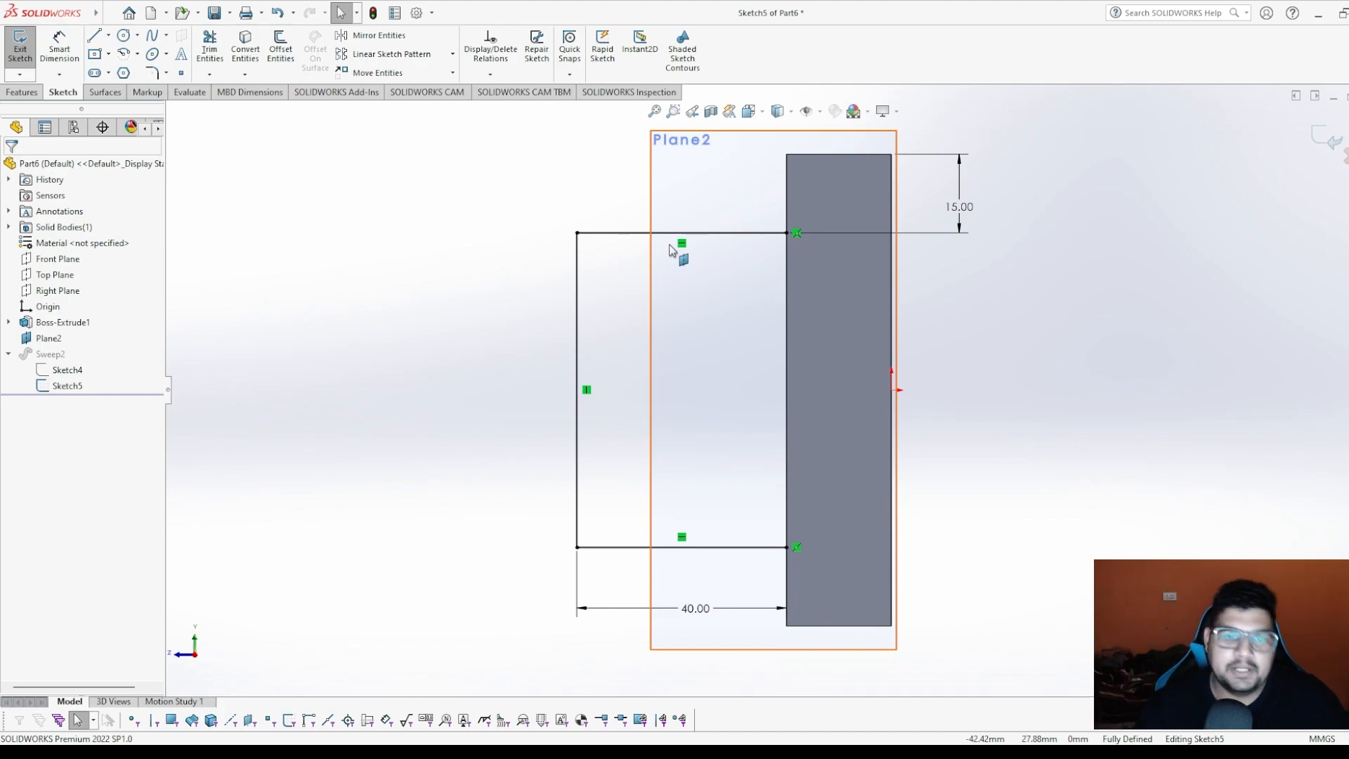
pyautogui.click(152, 72)
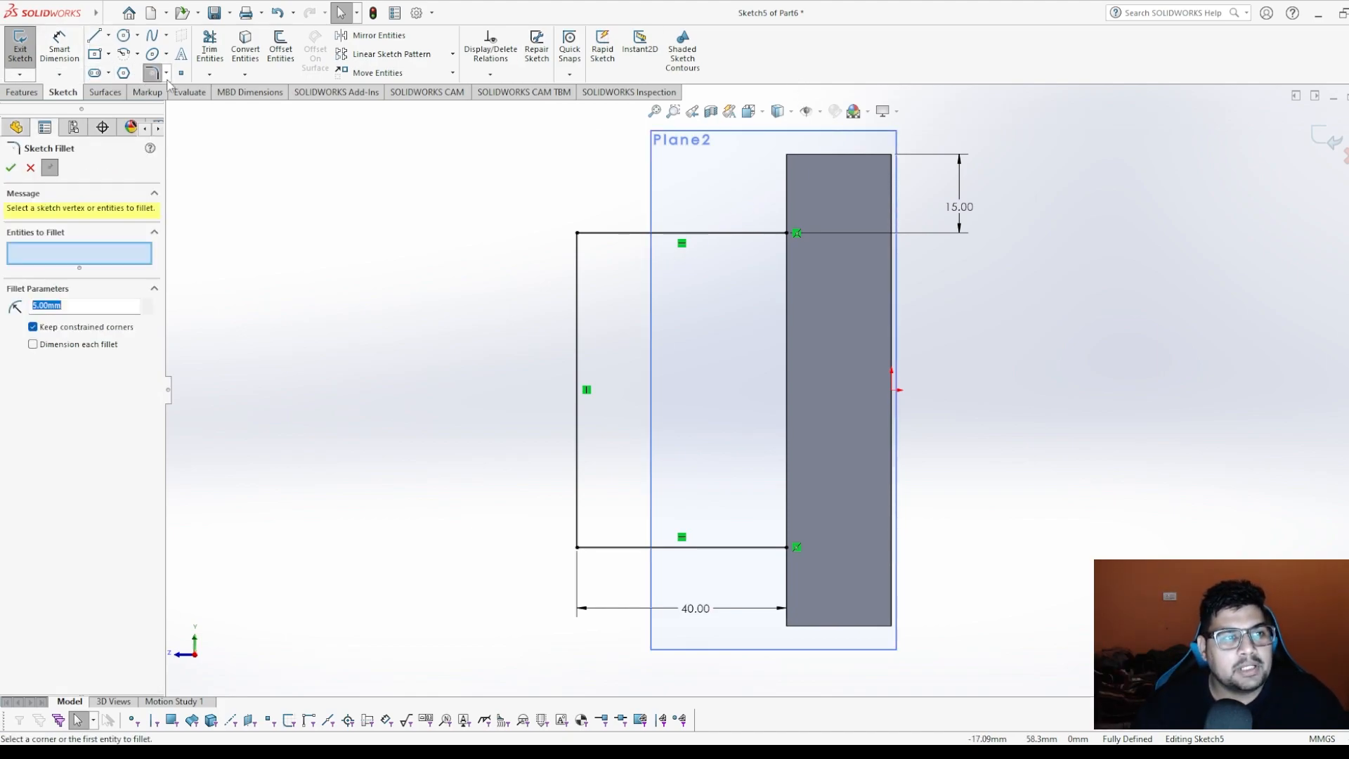
pyautogui.click(630, 233)
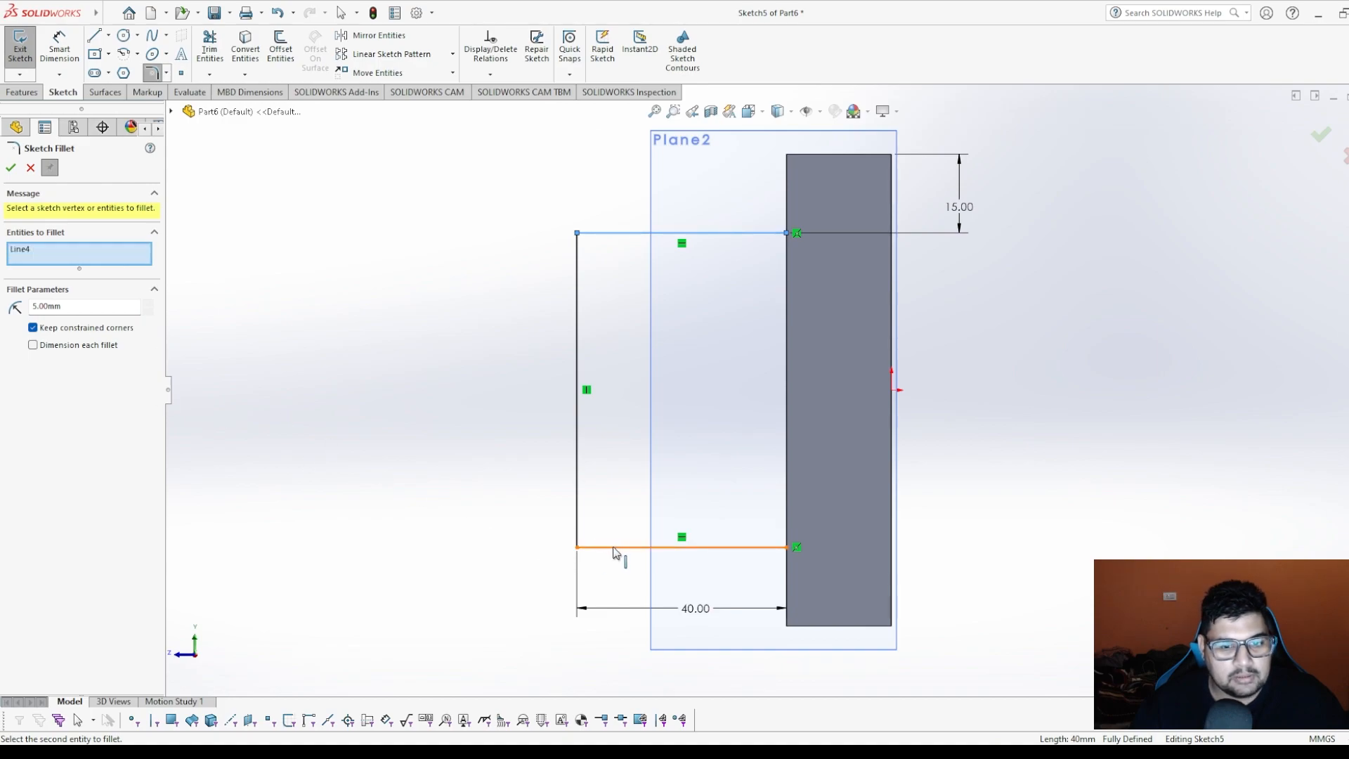
pyautogui.click(603, 233)
pyautogui.click(577, 256)
pyautogui.click(603, 235)
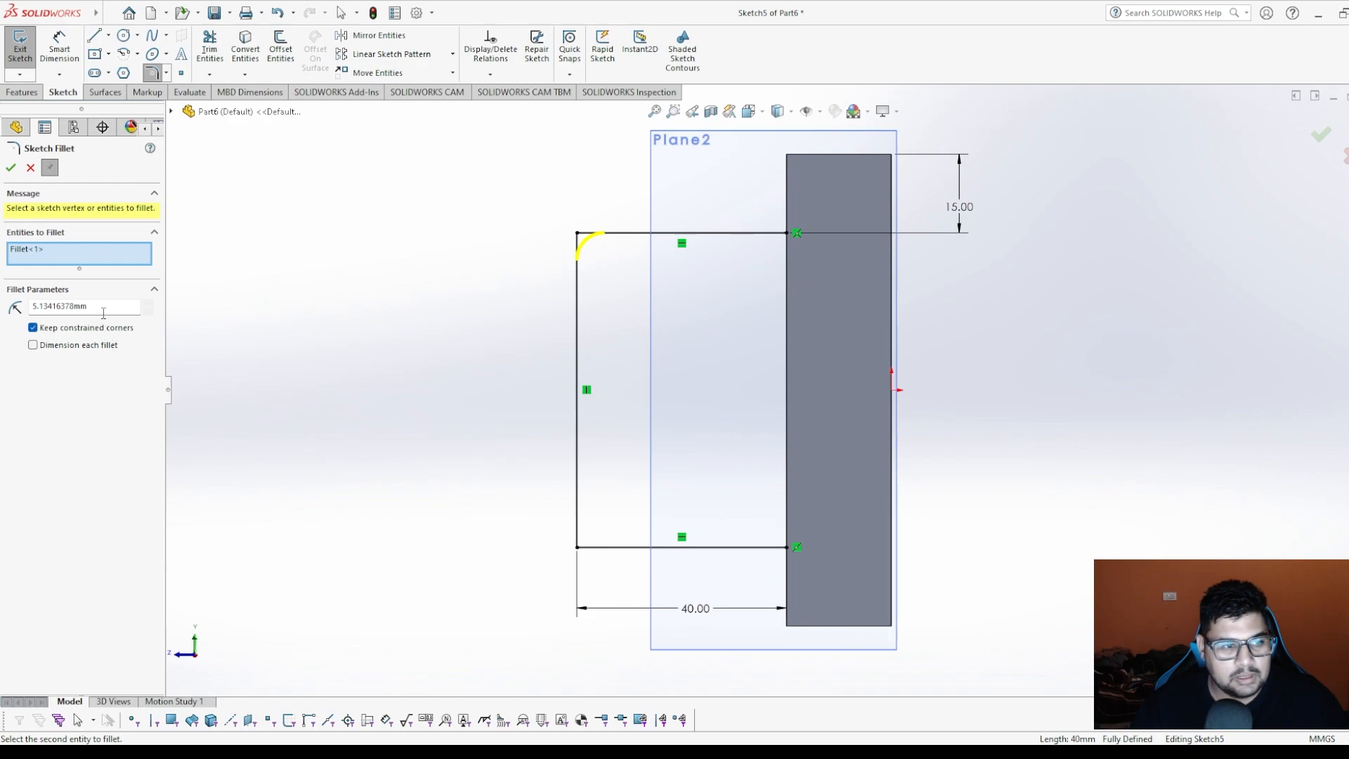
pyautogui.click(616, 550)
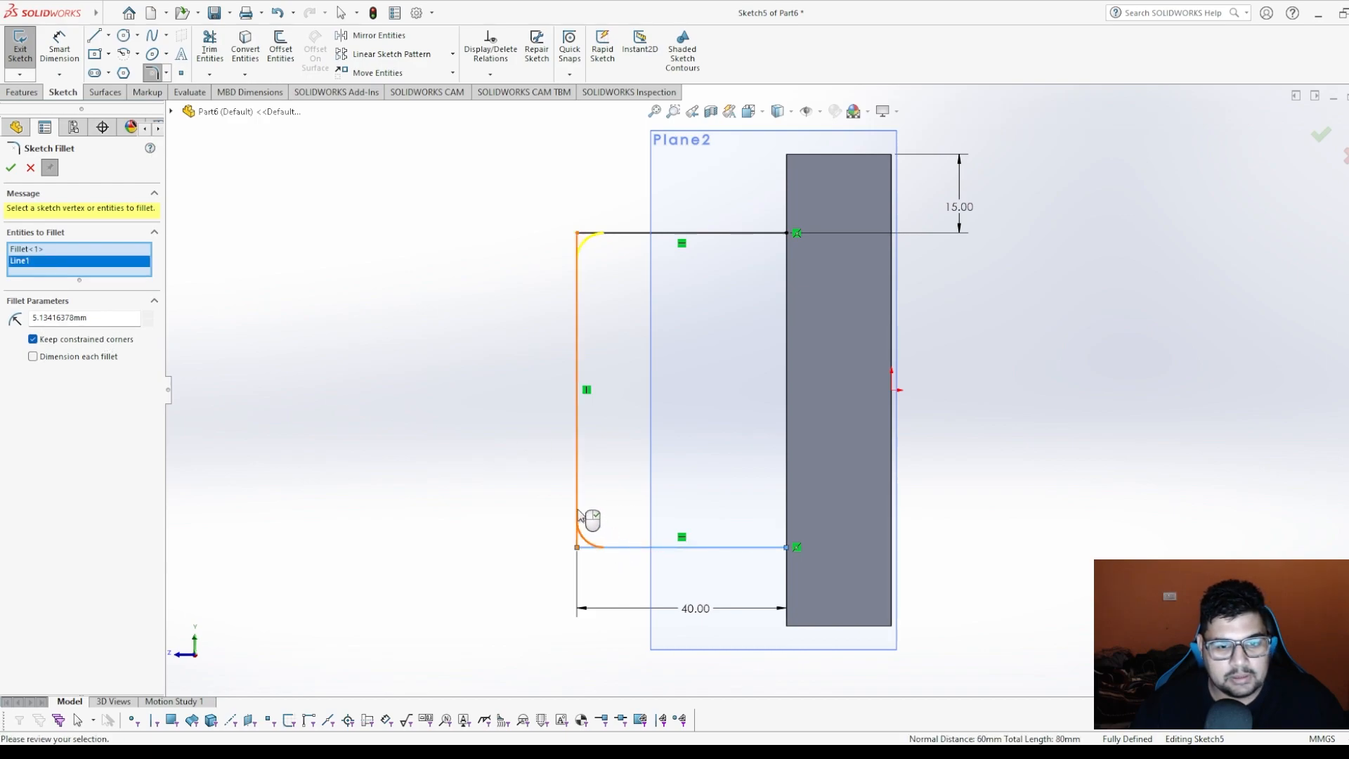
pyautogui.click(12, 173)
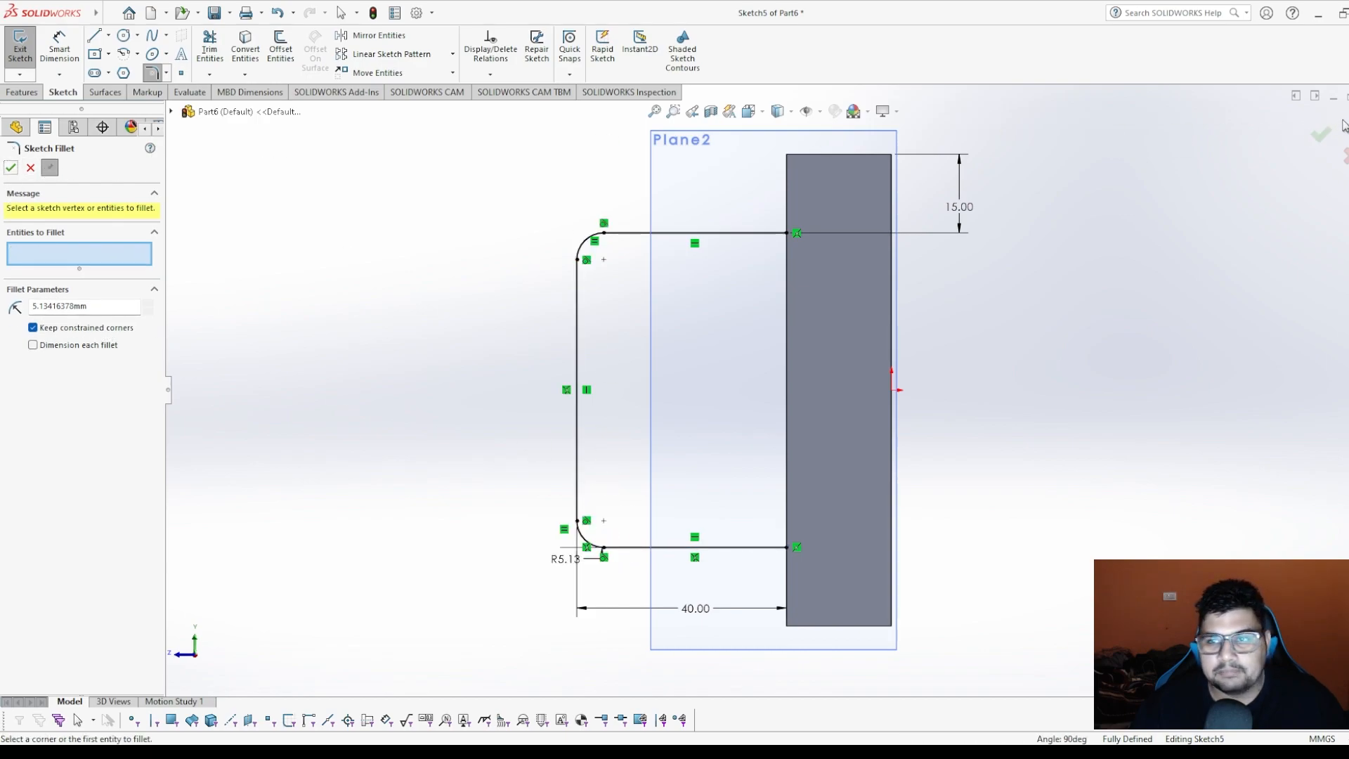
pyautogui.click(1321, 135)
pyautogui.click(1320, 136)
pyautogui.moveTo(933, 248)
pyautogui.mouseDown(button='middle')
pyautogui.moveTo(701, 360)
pyautogui.moveTo(906, 123)
pyautogui.moveTo(852, 280)
pyautogui.moveTo(662, 224)
pyautogui.mouseUp(button='middle')
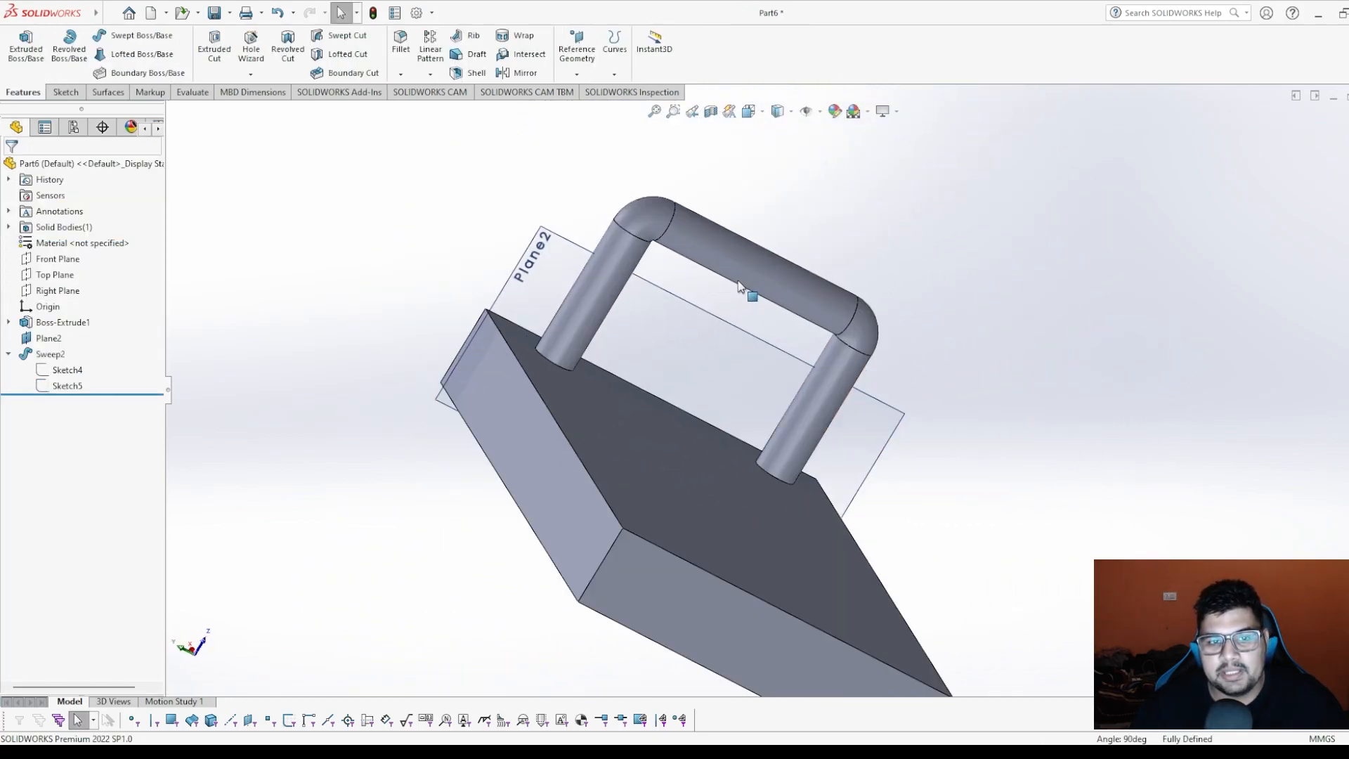
pyautogui.moveTo(1077, 334)
pyautogui.mouseDown(button='middle')
pyautogui.moveTo(948, 256)
pyautogui.moveTo(997, 236)
pyautogui.mouseUp(button='middle')
# Reopen the sweep's path sketch, set the corner fillet radius to 10 mm and finish the sketch.
pyautogui.click(59, 385)
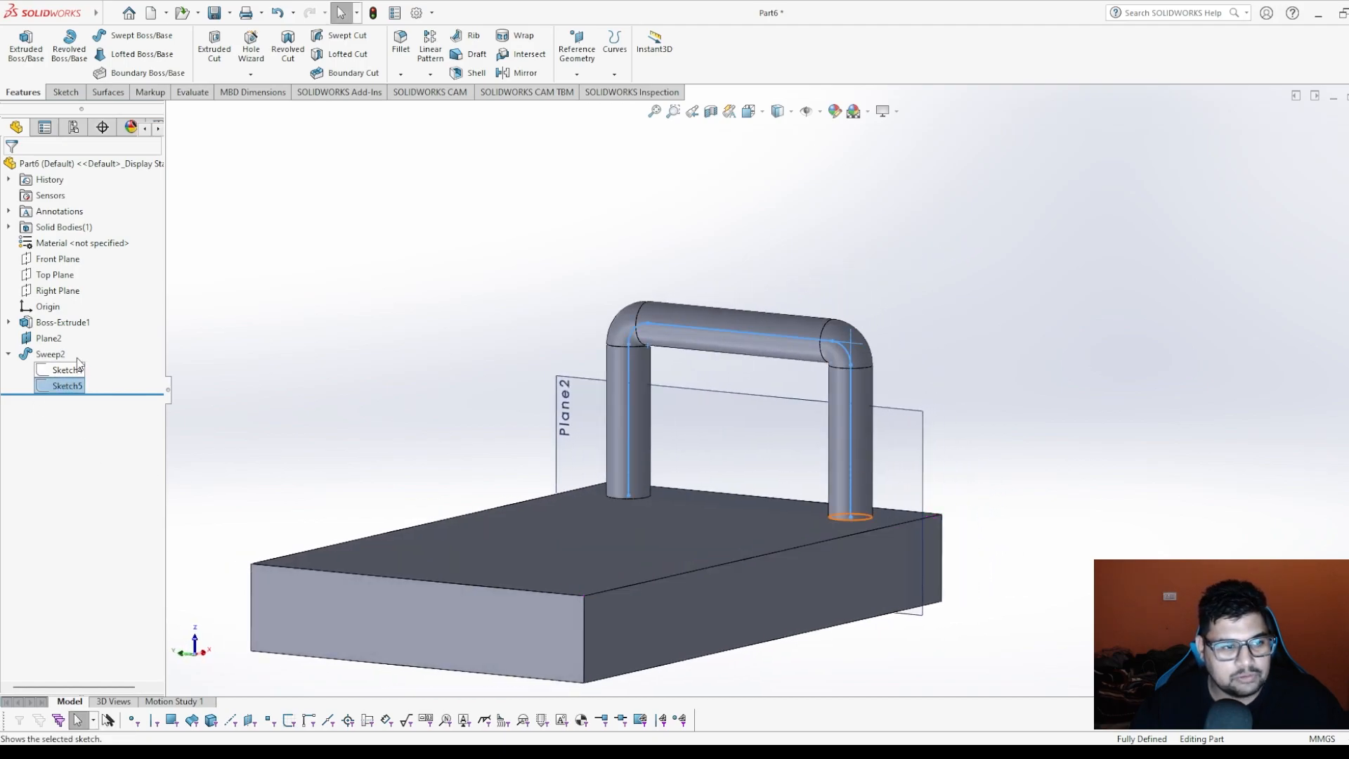
pyautogui.click(80, 357)
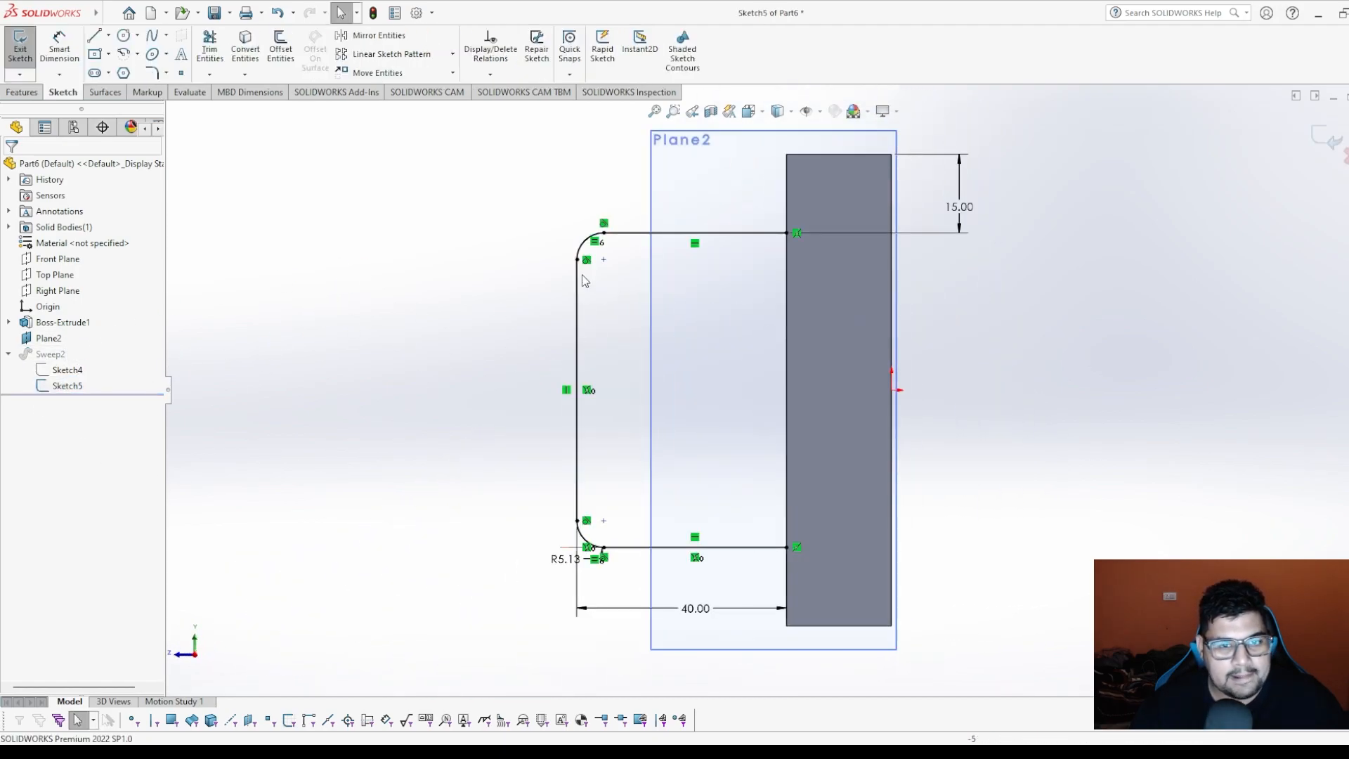
pyautogui.doubleClick(573, 561)
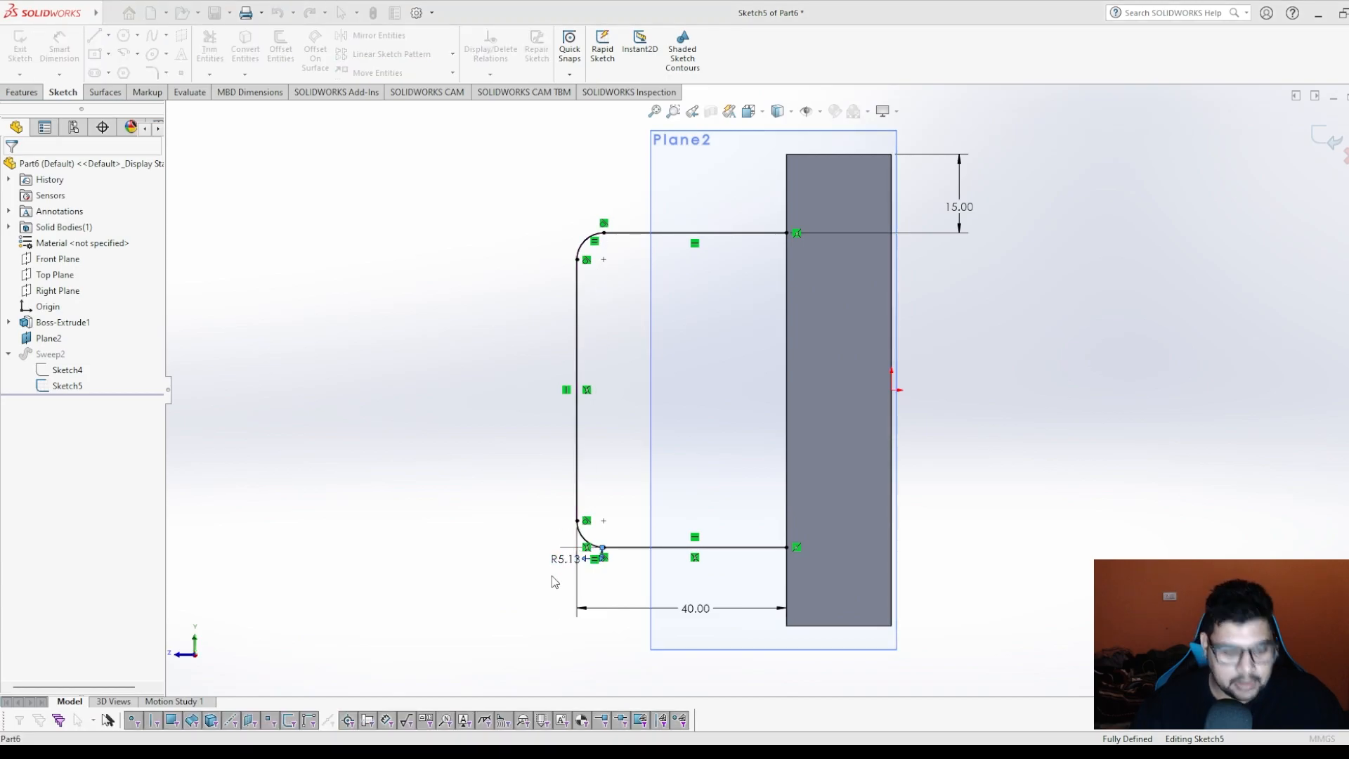
pyautogui.write('10')
pyautogui.press('Return')
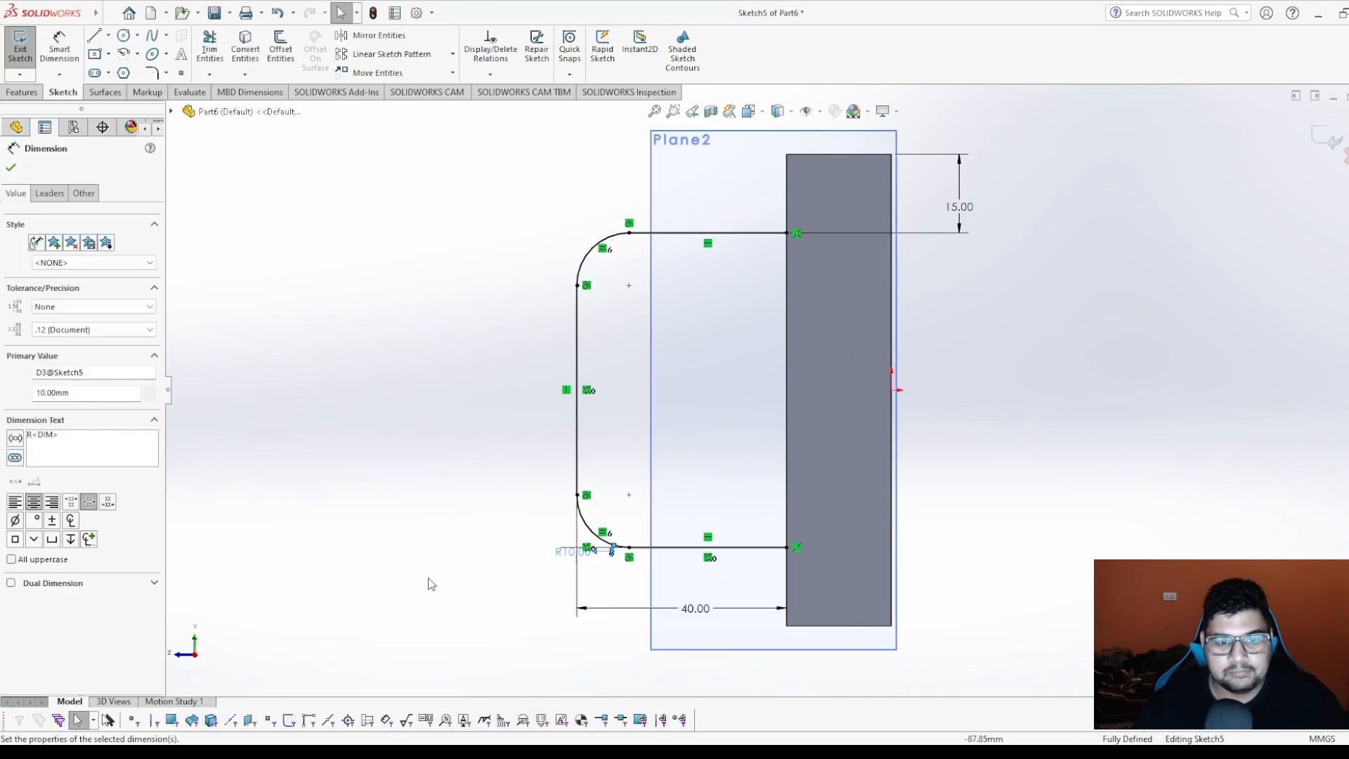
pyautogui.click(1330, 136)
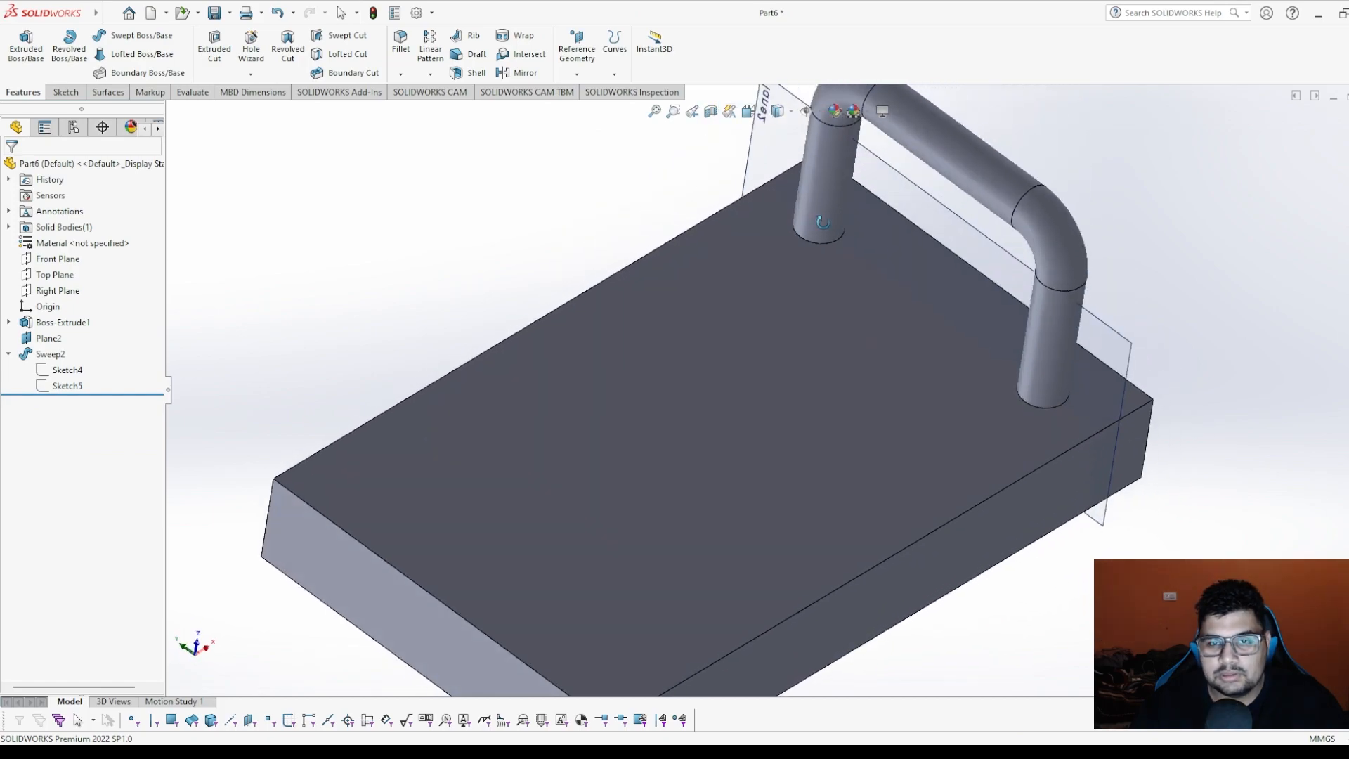
# Hide the offset reference plane that carries the path sketch.
pyautogui.scroll(2, 860, 350)
pyautogui.moveTo(906, 362); pyautogui.dragTo(709, 398, button='middle')
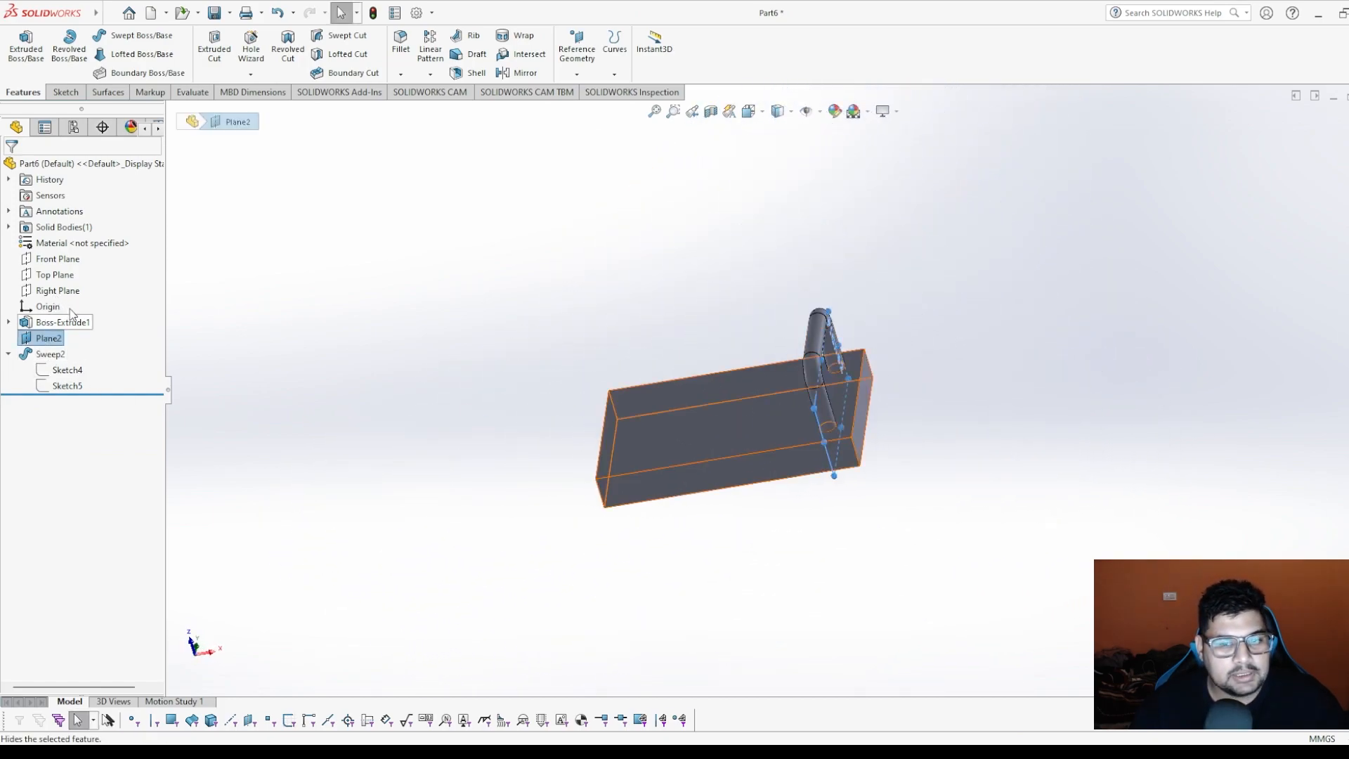
pyautogui.moveTo(524, 331)
pyautogui.mouseDown(button='middle')
pyautogui.moveTo(665, 259)
pyautogui.moveTo(533, 308)
pyautogui.mouseUp(button='middle')
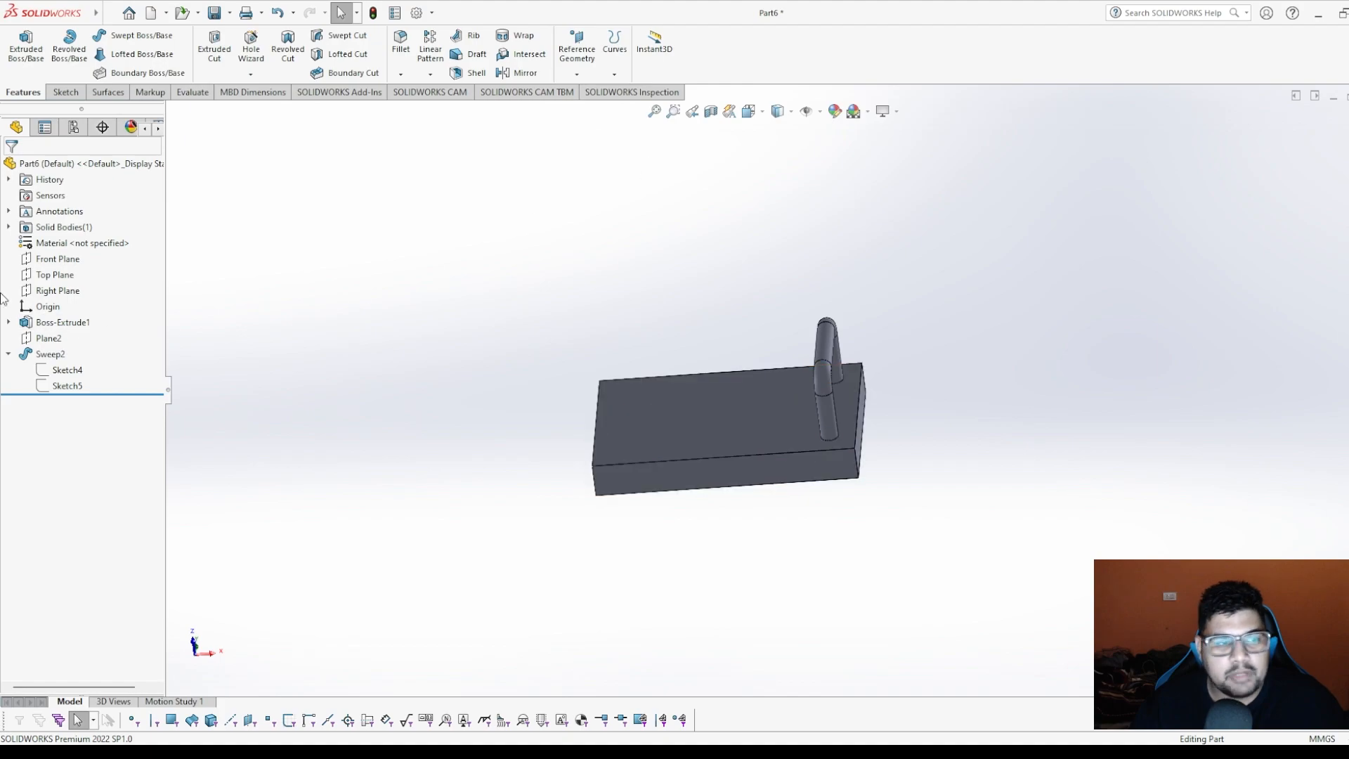
# Mirror the swept handle feature about the Right Plane to the opposite end of the plate.
pyautogui.click(57, 290)
pyautogui.moveTo(351, 344)
pyautogui.mouseDown(button='middle')
pyautogui.moveTo(478, 316)
pyautogui.moveTo(419, 326)
pyautogui.mouseUp(button='middle')
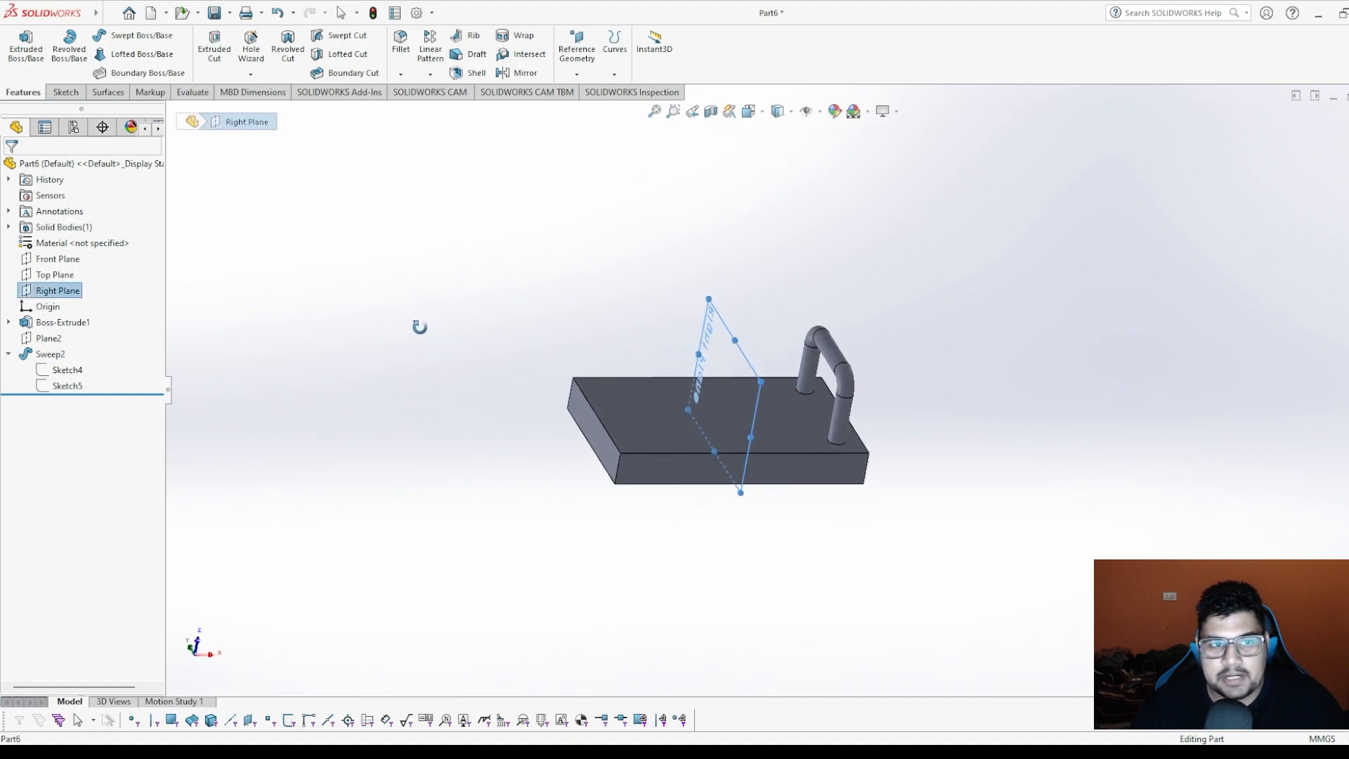
pyautogui.click(431, 76)
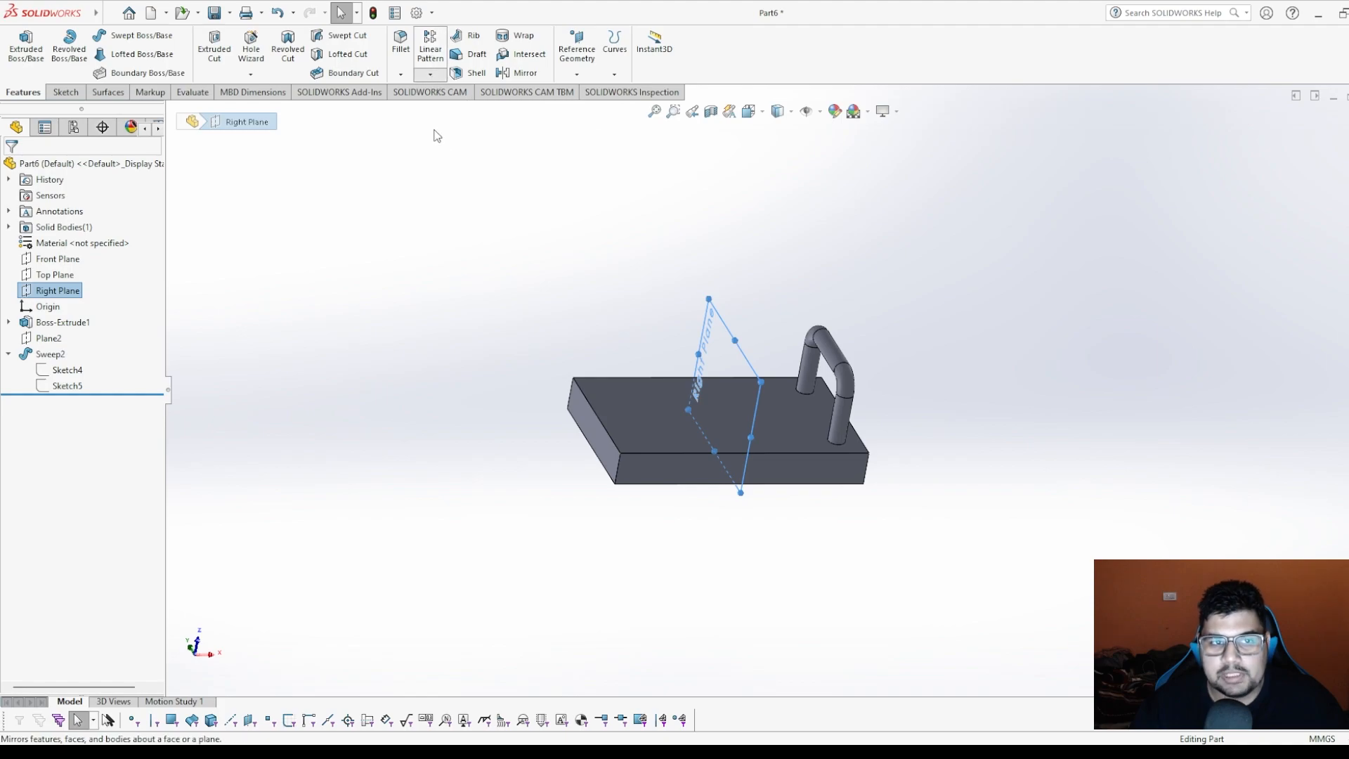
pyautogui.click(434, 128)
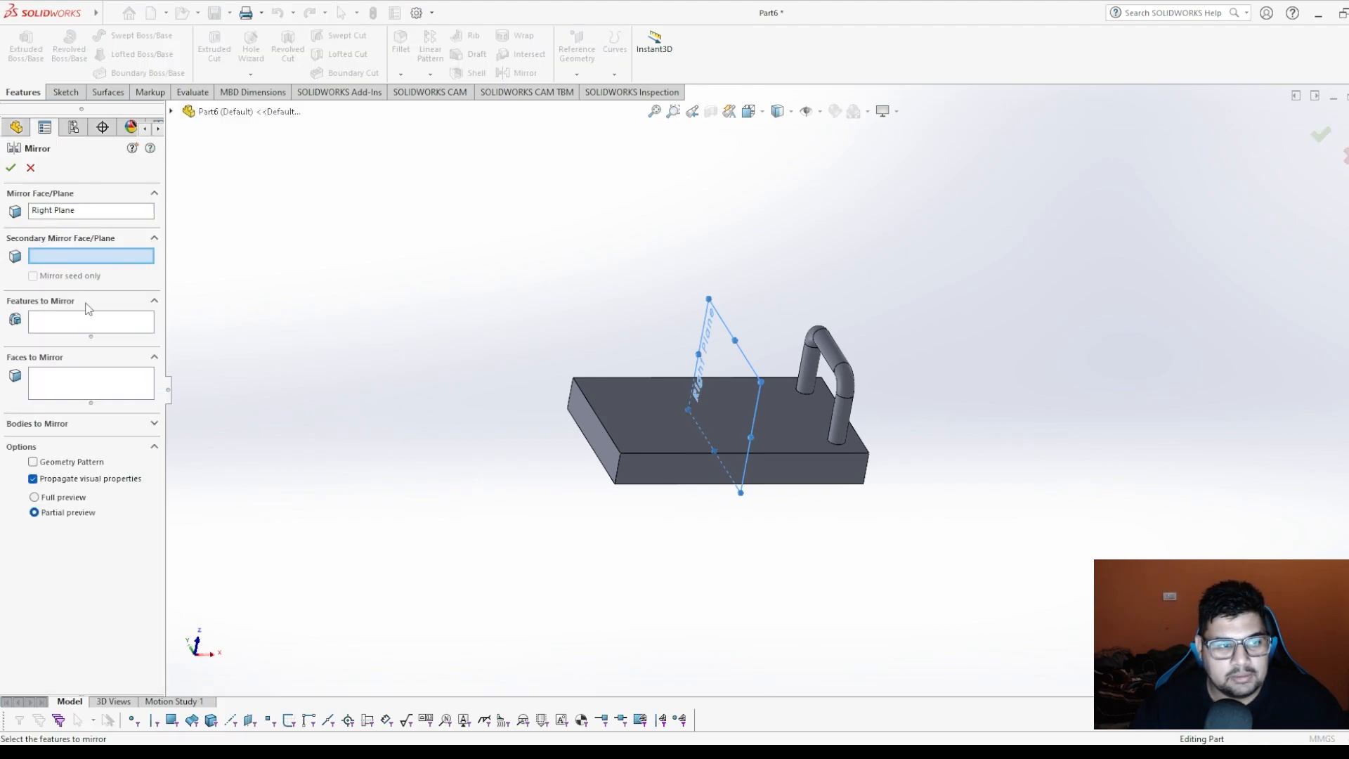
pyautogui.click(83, 386)
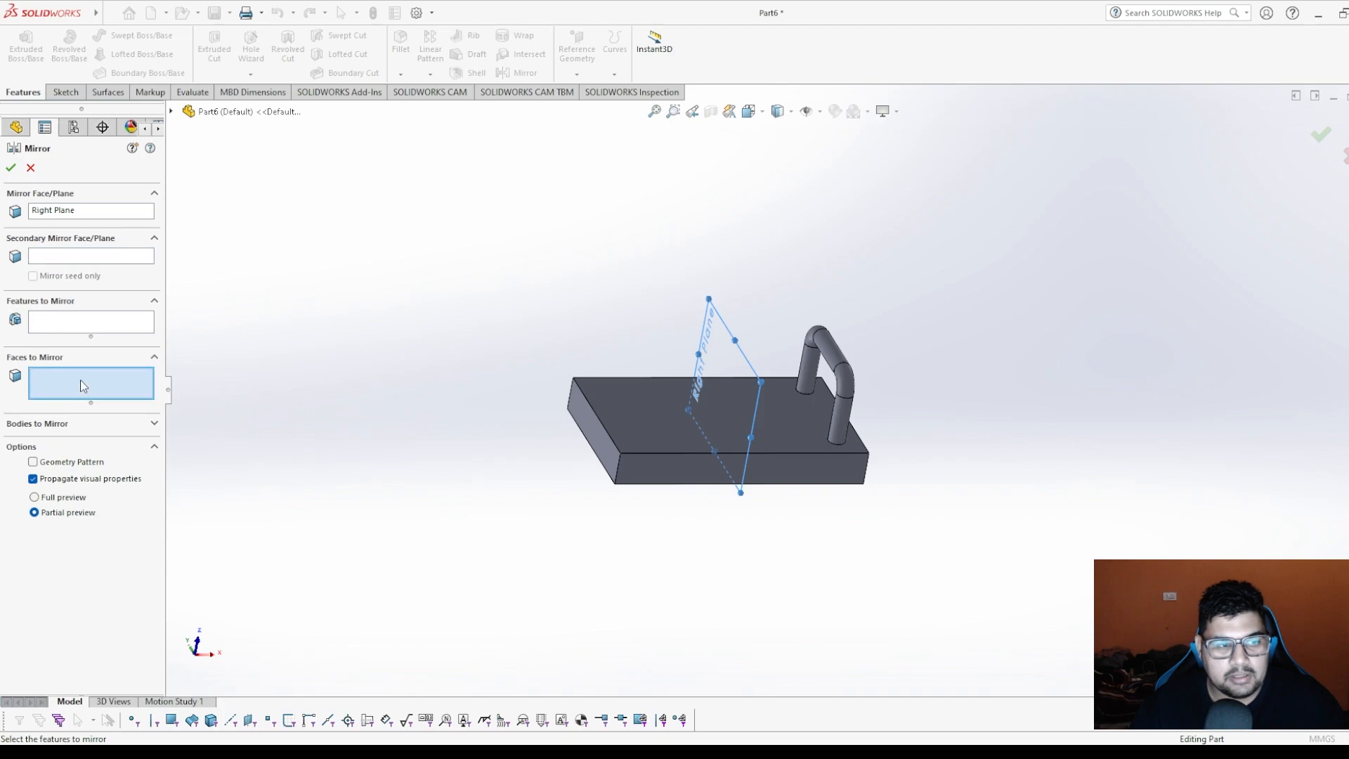
pyautogui.click(171, 111)
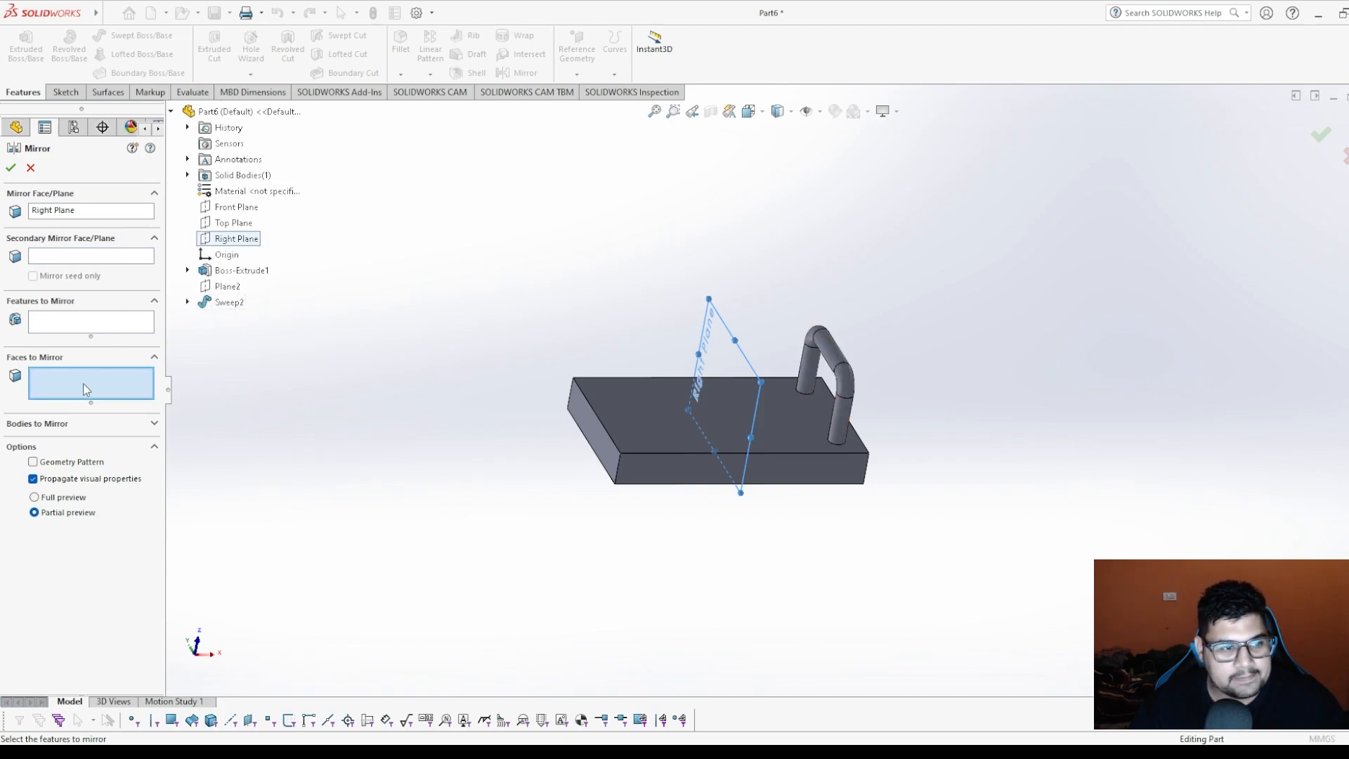
pyautogui.click(61, 319)
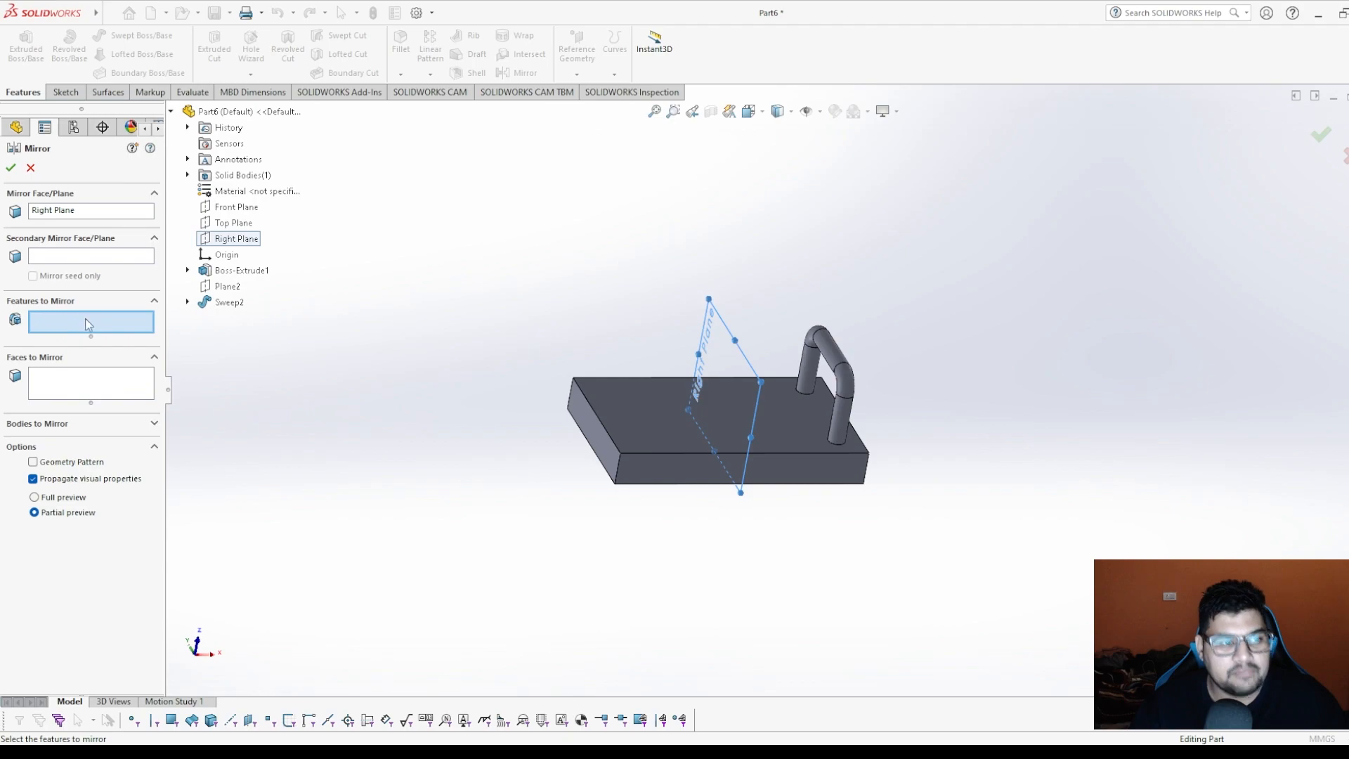
pyautogui.click(229, 302)
pyautogui.click(10, 167)
pyautogui.moveTo(646, 331); pyautogui.dragTo(751, 463, button='middle')
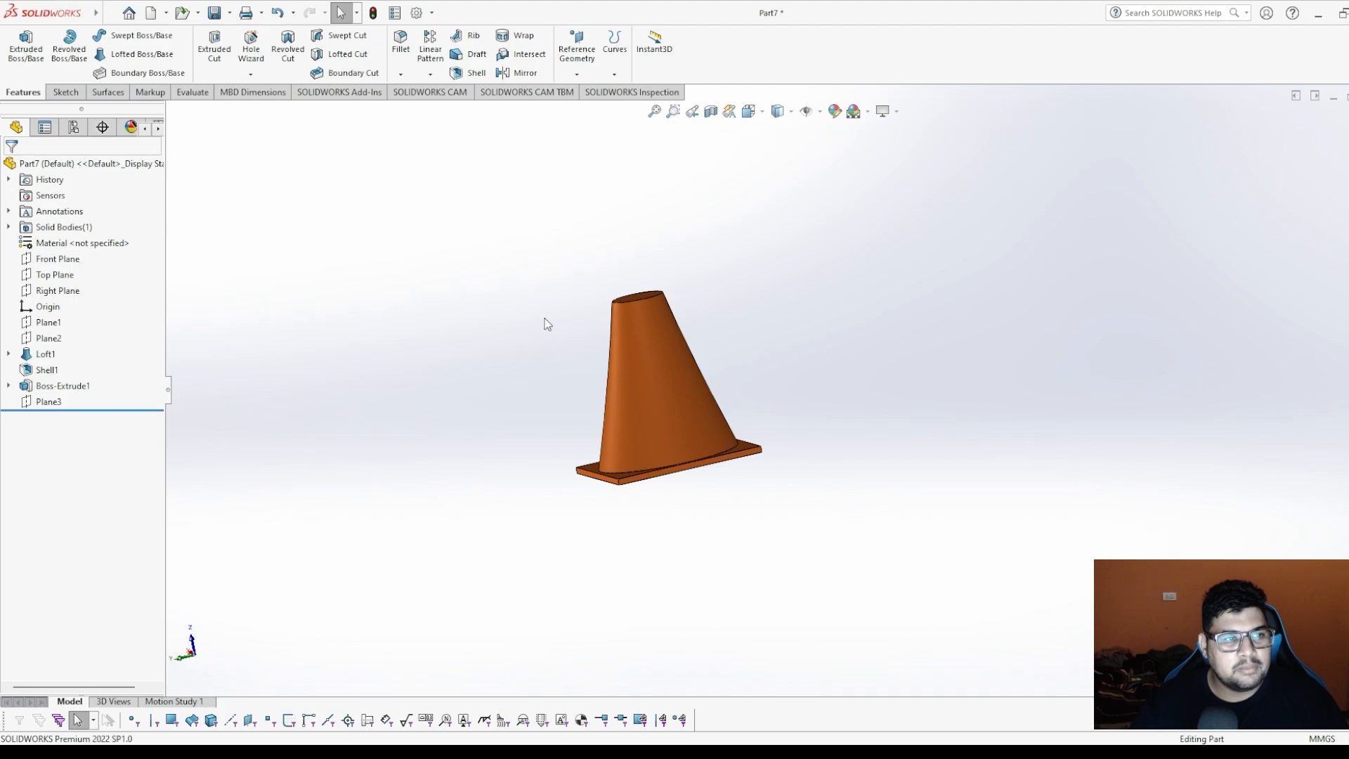
pyautogui.moveTo(594, 362); pyautogui.dragTo(693, 434, button='middle')
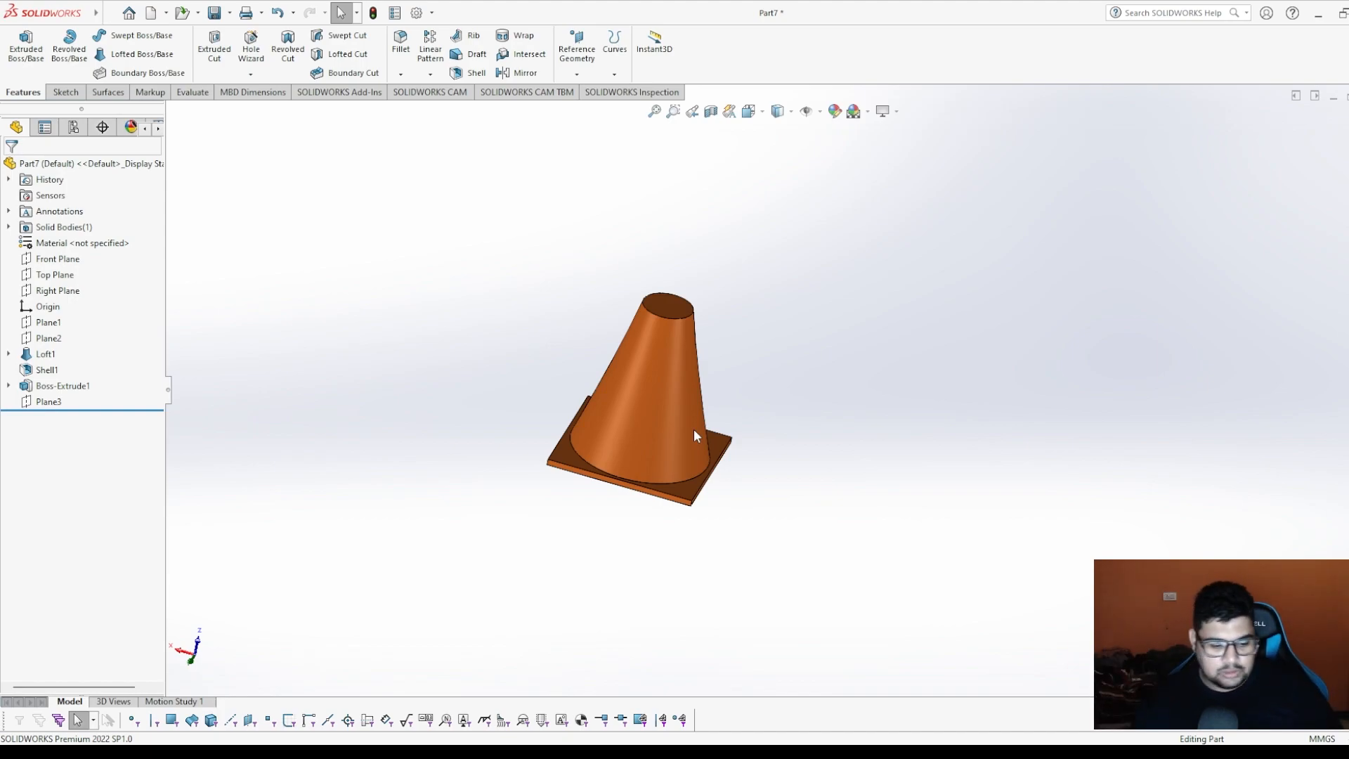
pyautogui.moveTo(814, 355); pyautogui.dragTo(631, 299, button='middle')
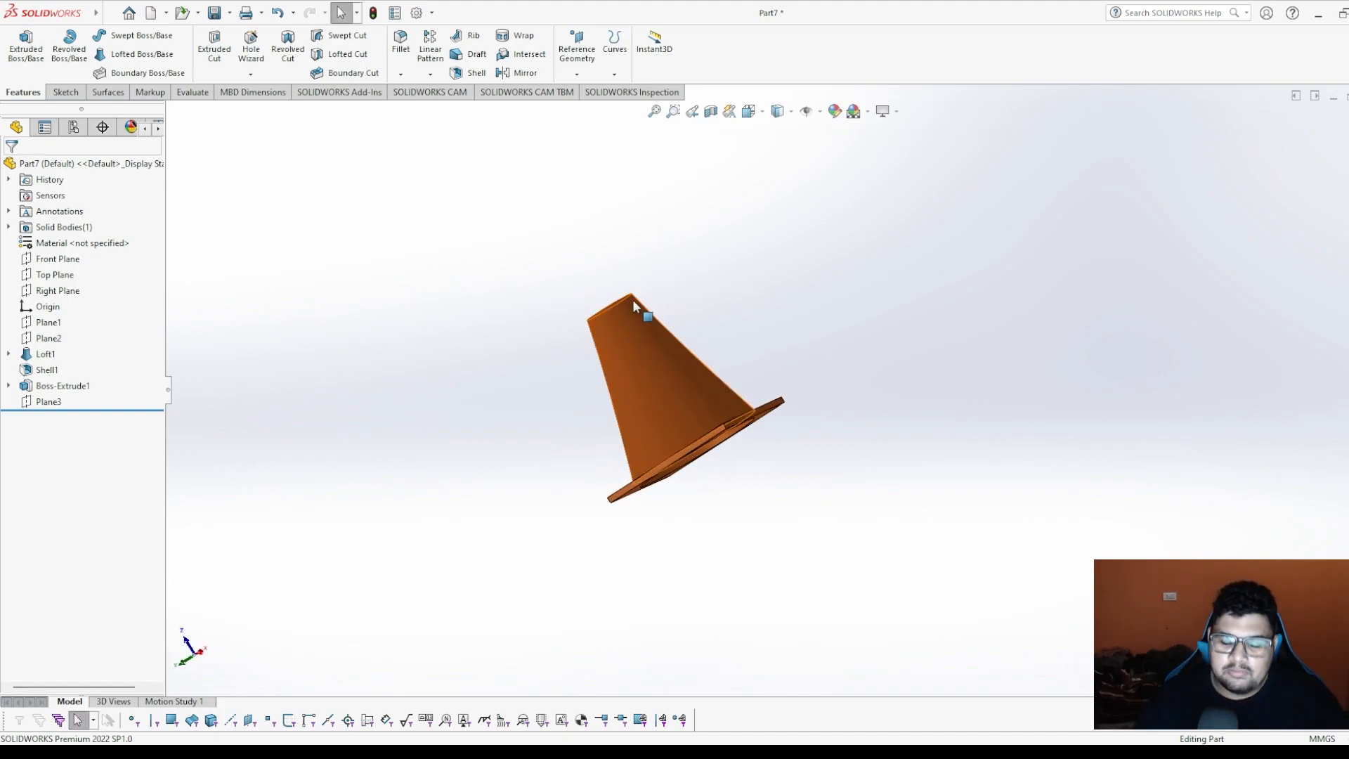
pyautogui.moveTo(545, 289); pyautogui.dragTo(761, 378, button='middle')
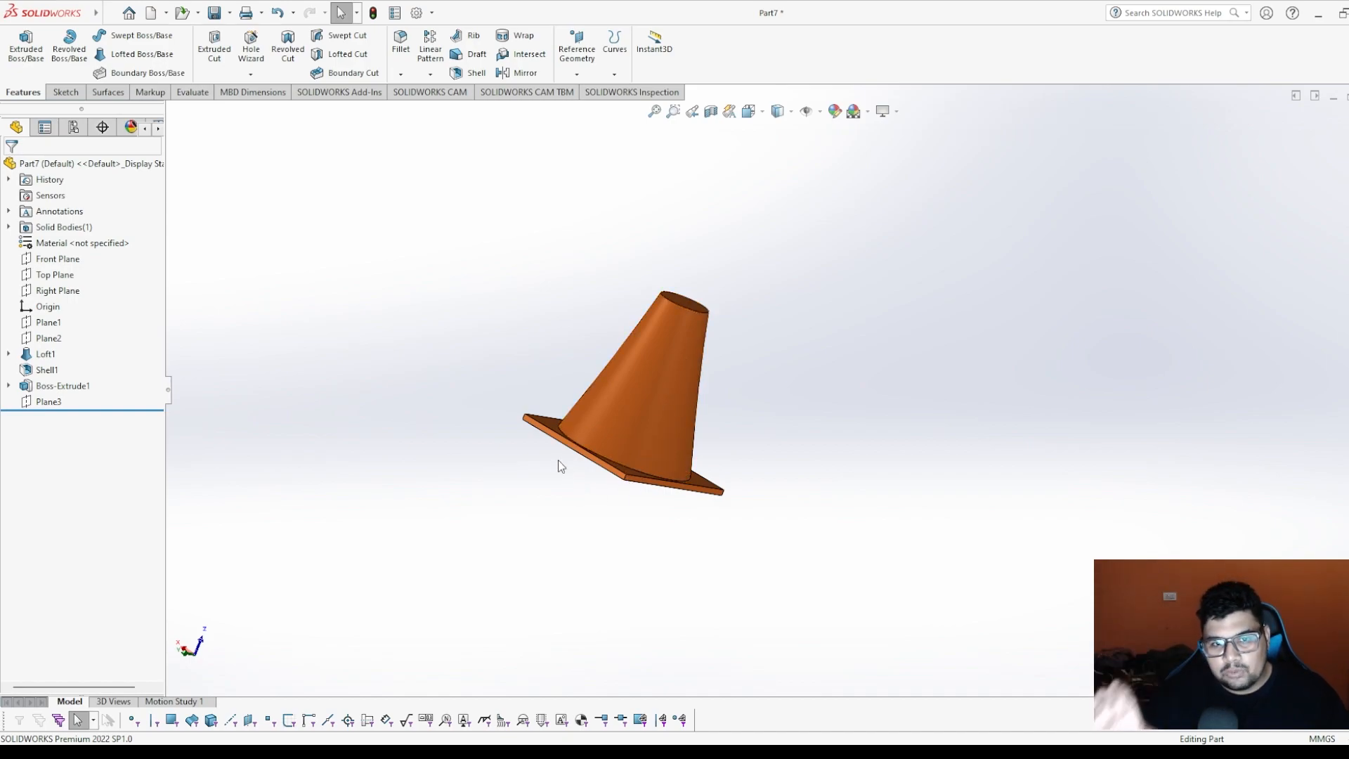
pyautogui.scroll(2, 710, 360)
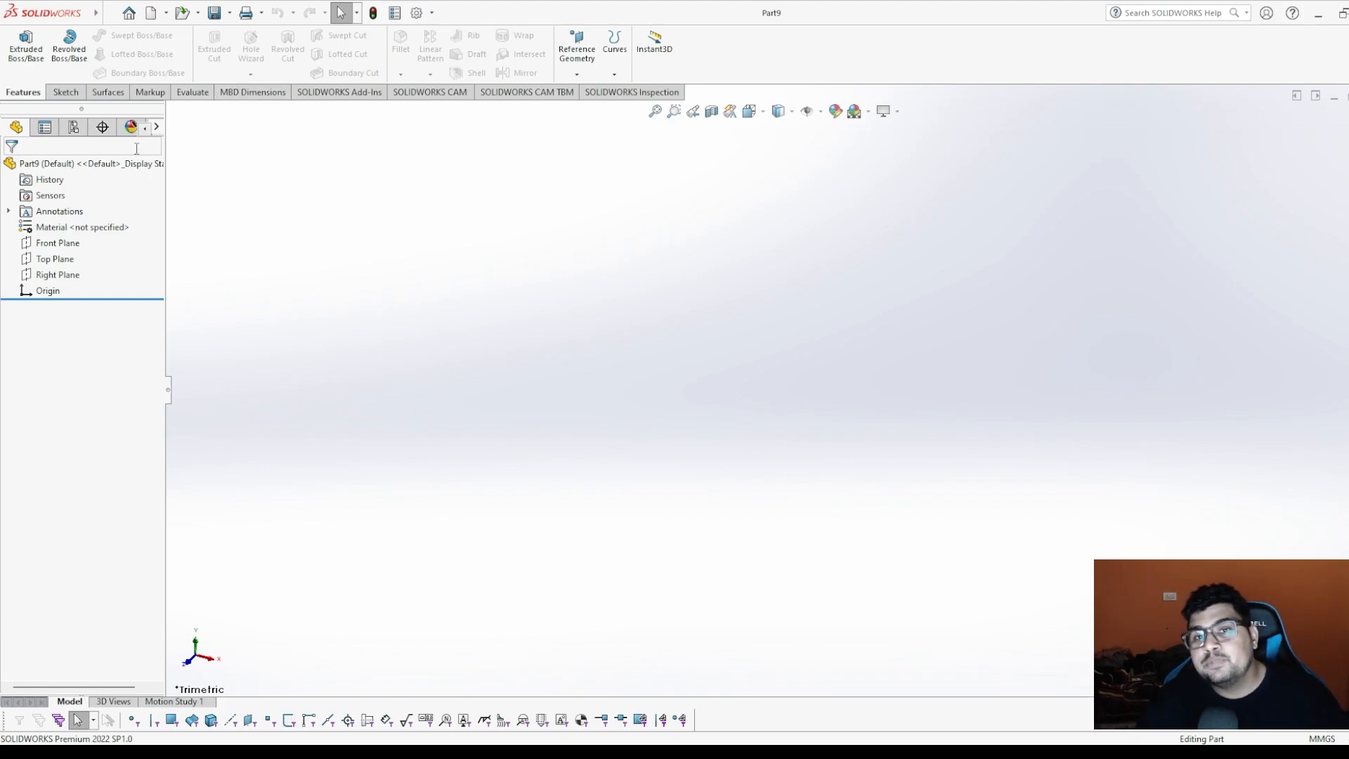
# Start a sketch on the Front Plane and draw a circle about 103 mm in diameter centred on the origin.
pyautogui.click(70, 242)
pyautogui.click(74, 222)
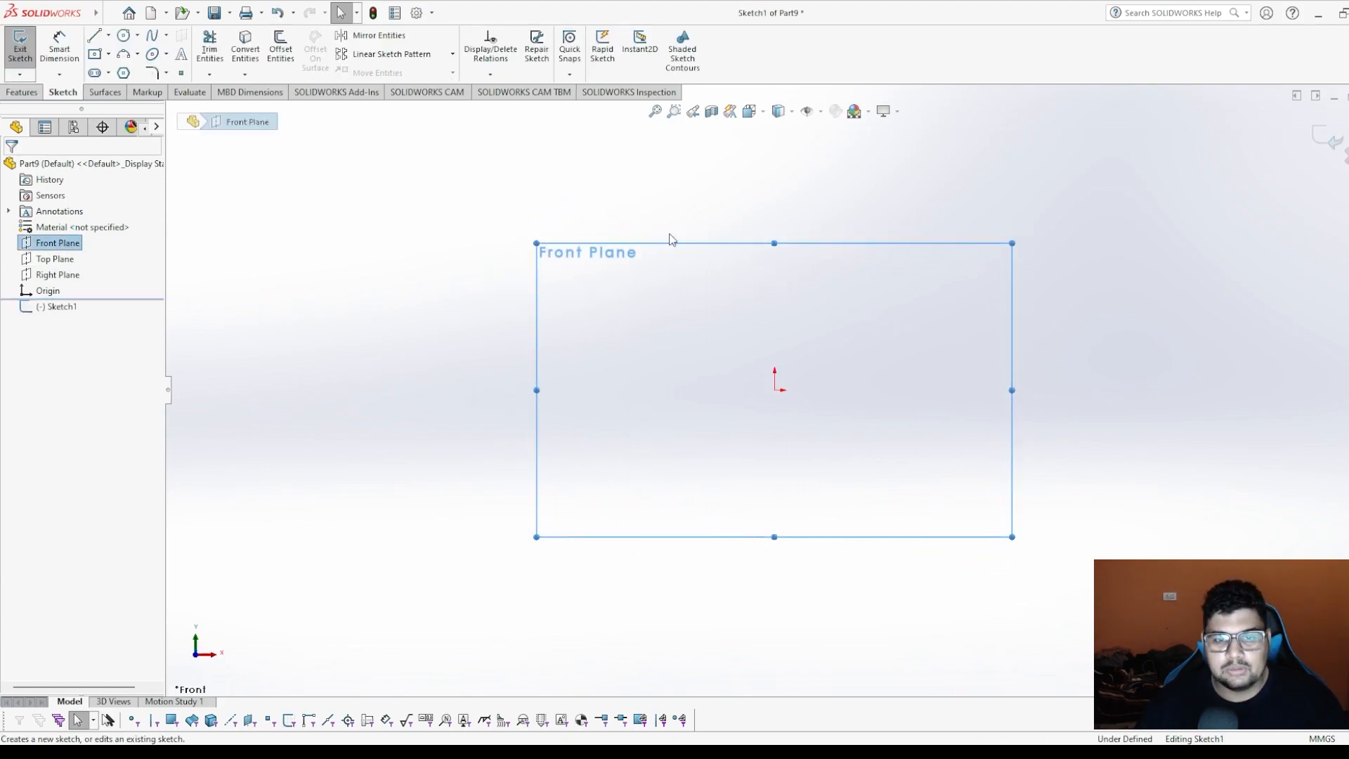
pyautogui.click(123, 35)
pyautogui.click(775, 391)
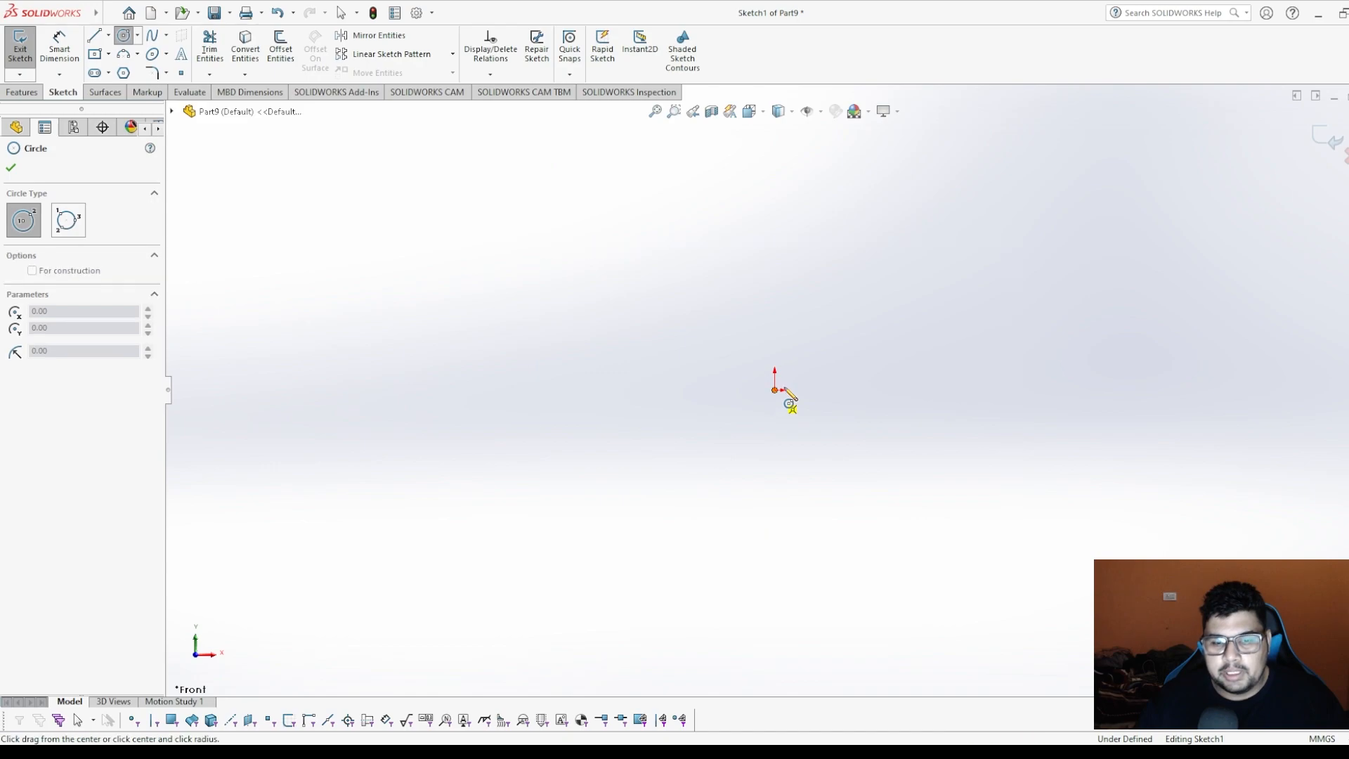
pyautogui.click(912, 391)
# Dimension the Front Plane circle to a diameter of 70 mm and finish the sketch.
pyautogui.click(73, 56)
pyautogui.click(739, 260)
pyautogui.click(724, 309)
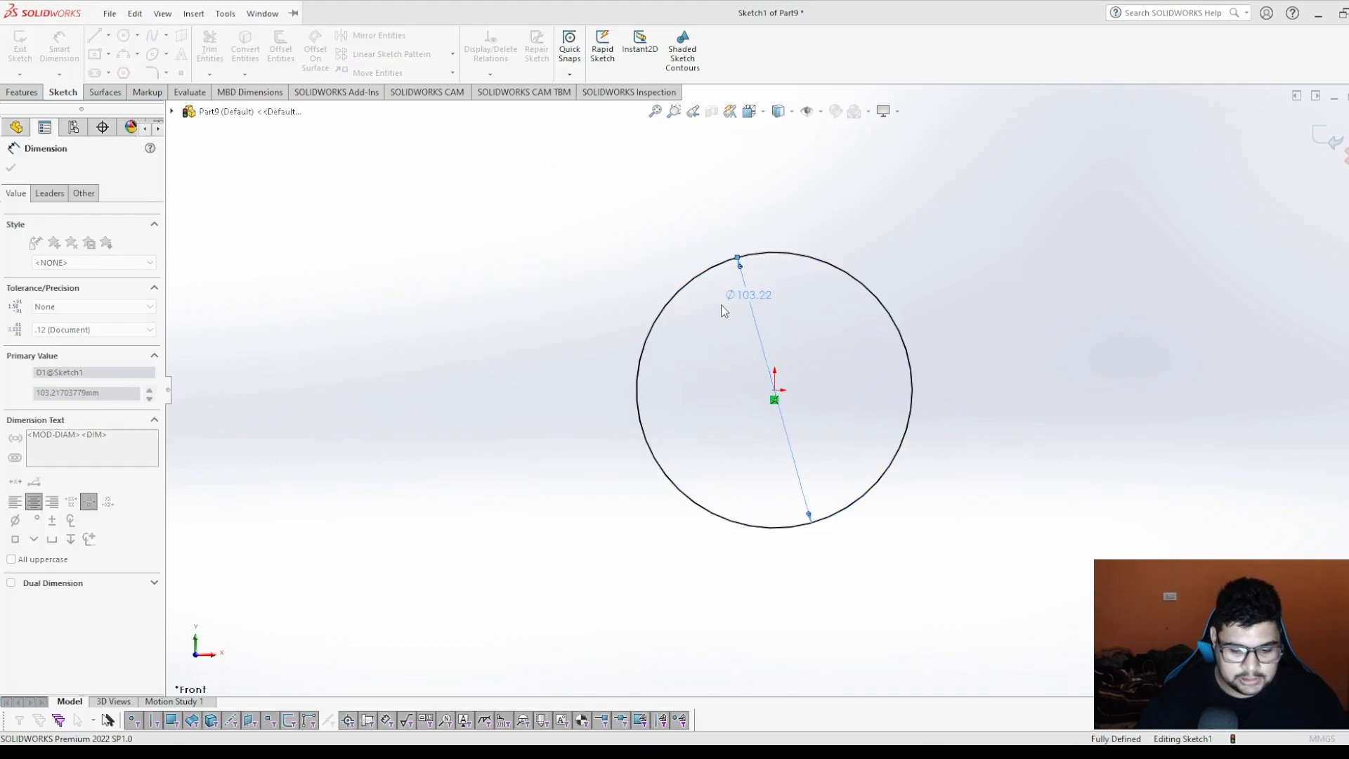
pyautogui.write('70')
pyautogui.press('Return')
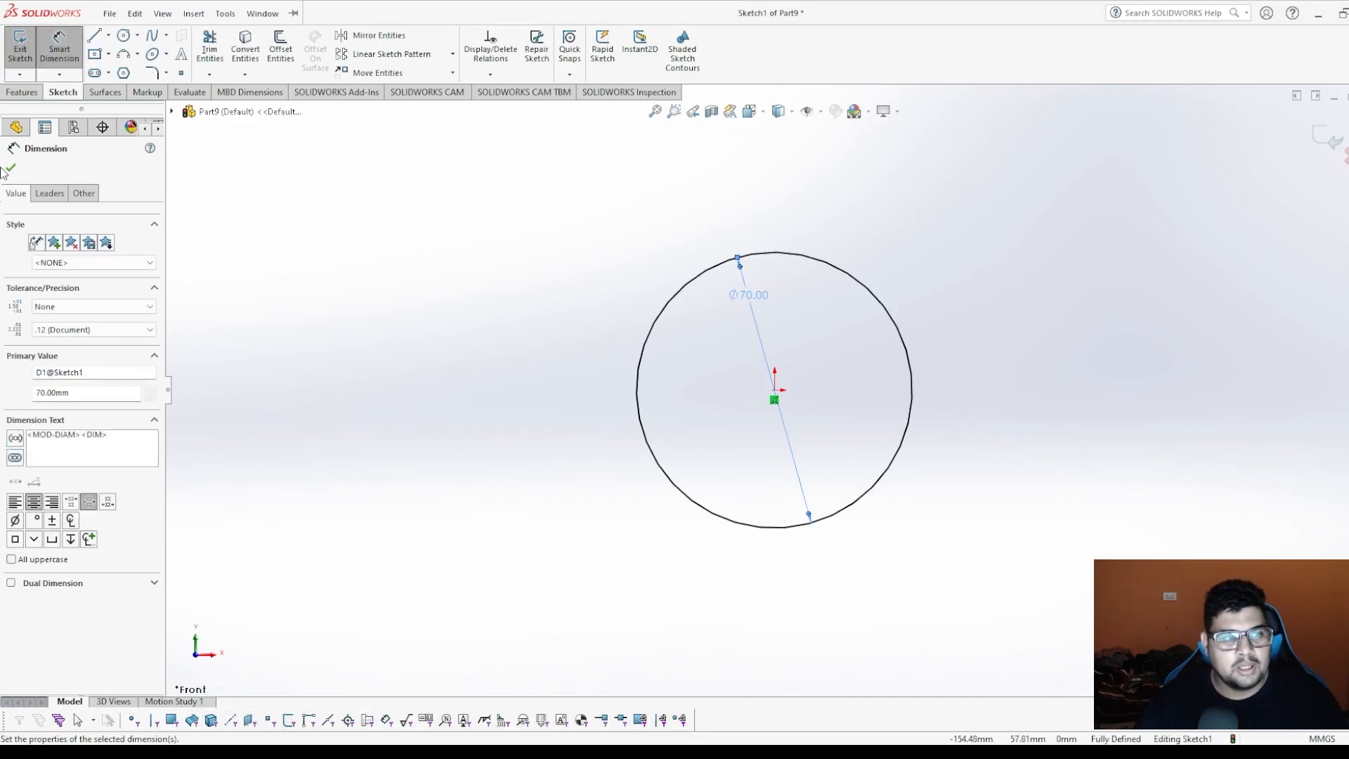
pyautogui.click(9, 168)
pyautogui.click(1325, 139)
# Define a new reference plane offset 30 mm from the Front Plane.
pyautogui.scroll(3, 814, 290)
pyautogui.moveTo(1017, 313)
pyautogui.mouseDown(button='middle')
pyautogui.moveTo(892, 384)
pyautogui.moveTo(817, 378)
pyautogui.mouseUp(button='middle')
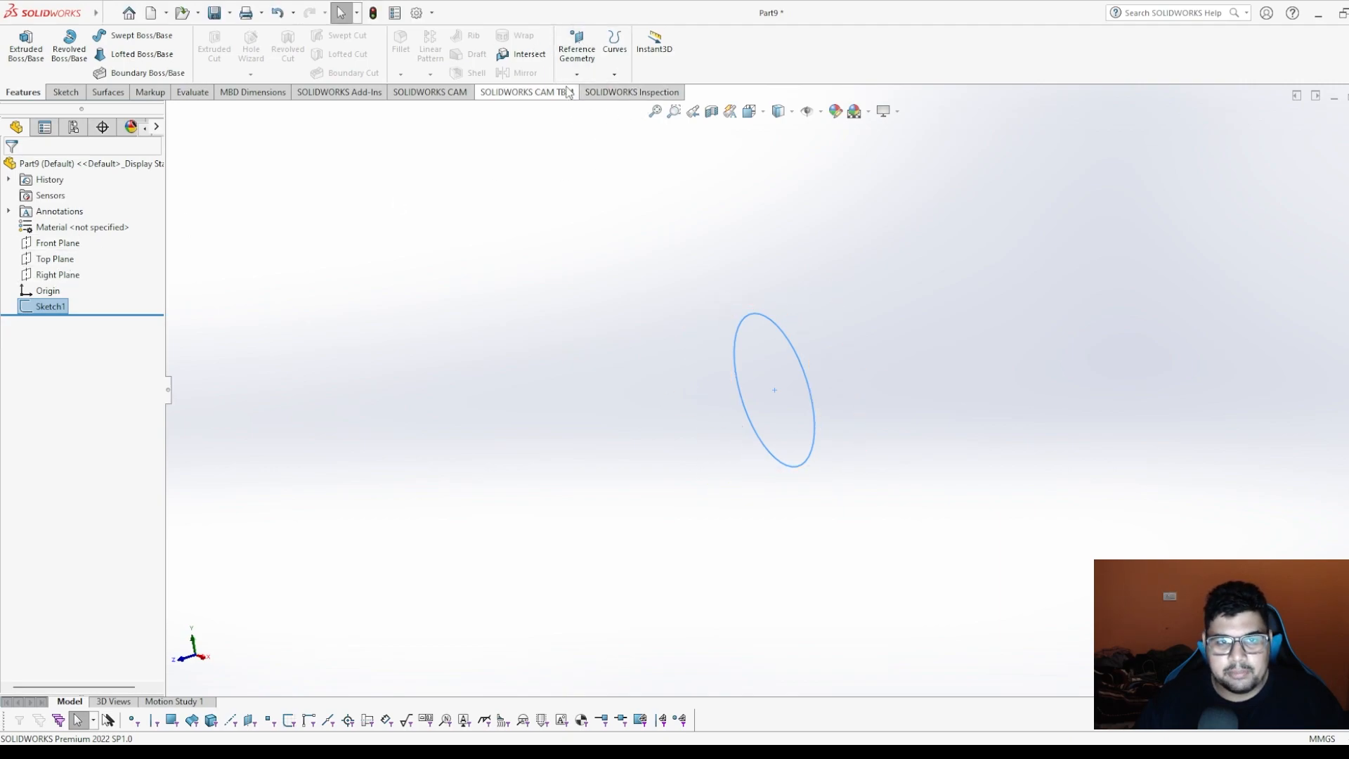
pyautogui.click(577, 43)
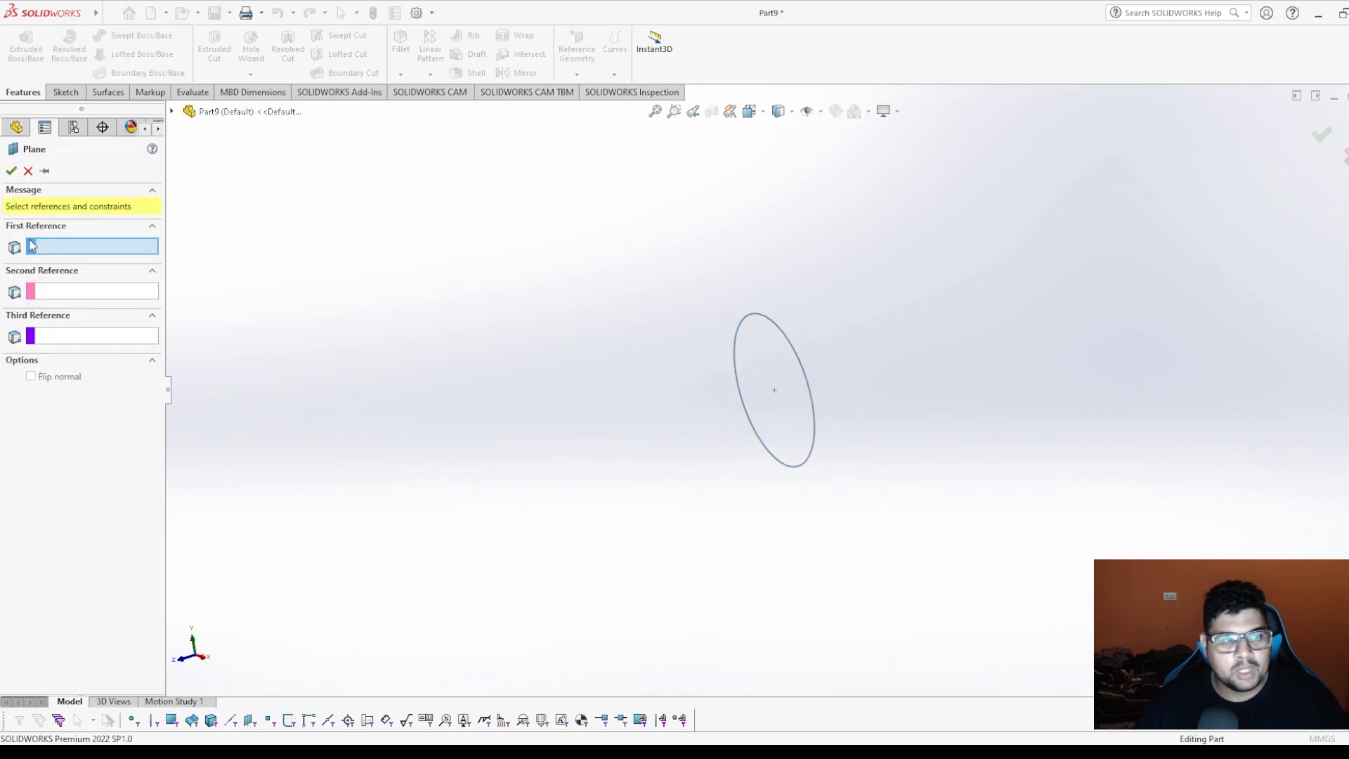
pyautogui.click(173, 111)
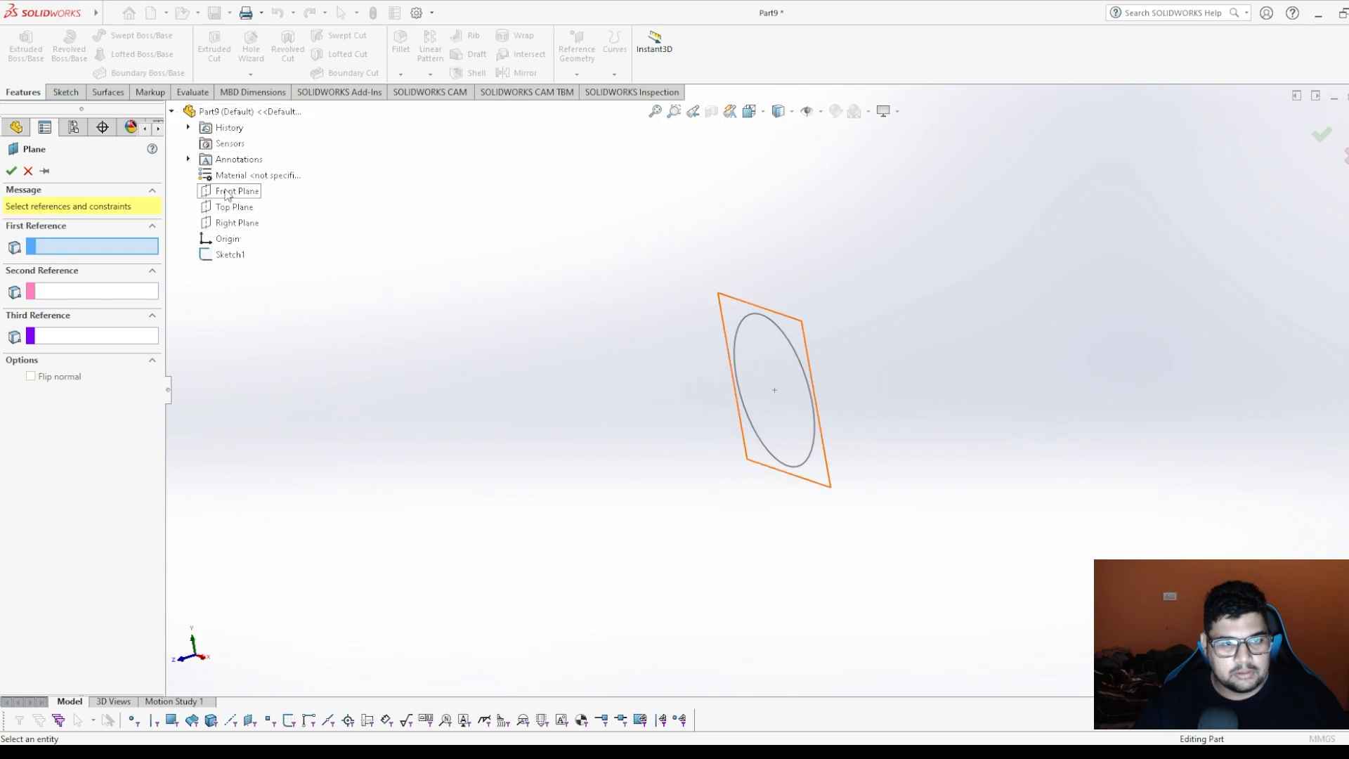
pyautogui.click(226, 192)
pyautogui.moveTo(557, 258)
pyautogui.mouseDown(button='middle')
pyautogui.moveTo(484, 298)
pyautogui.moveTo(499, 229)
pyautogui.moveTo(507, 250)
pyautogui.mouseUp(button='middle')
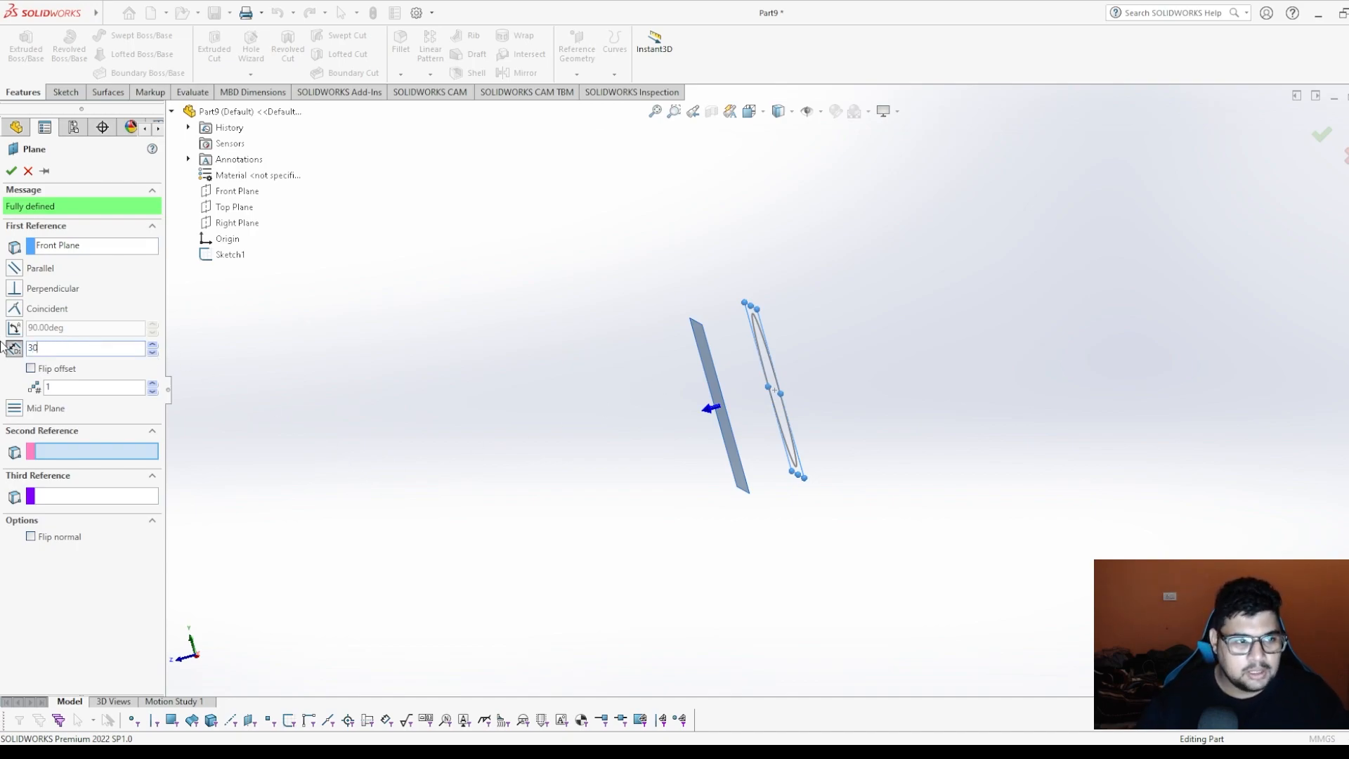
pyautogui.press('Return')
# Set the number of equally spaced offset planes to 4 and create them.
pyautogui.click(151, 383)
pyautogui.click(152, 383)
pyautogui.click(152, 383)
pyautogui.moveTo(394, 442); pyautogui.dragTo(423, 339, button='middle')
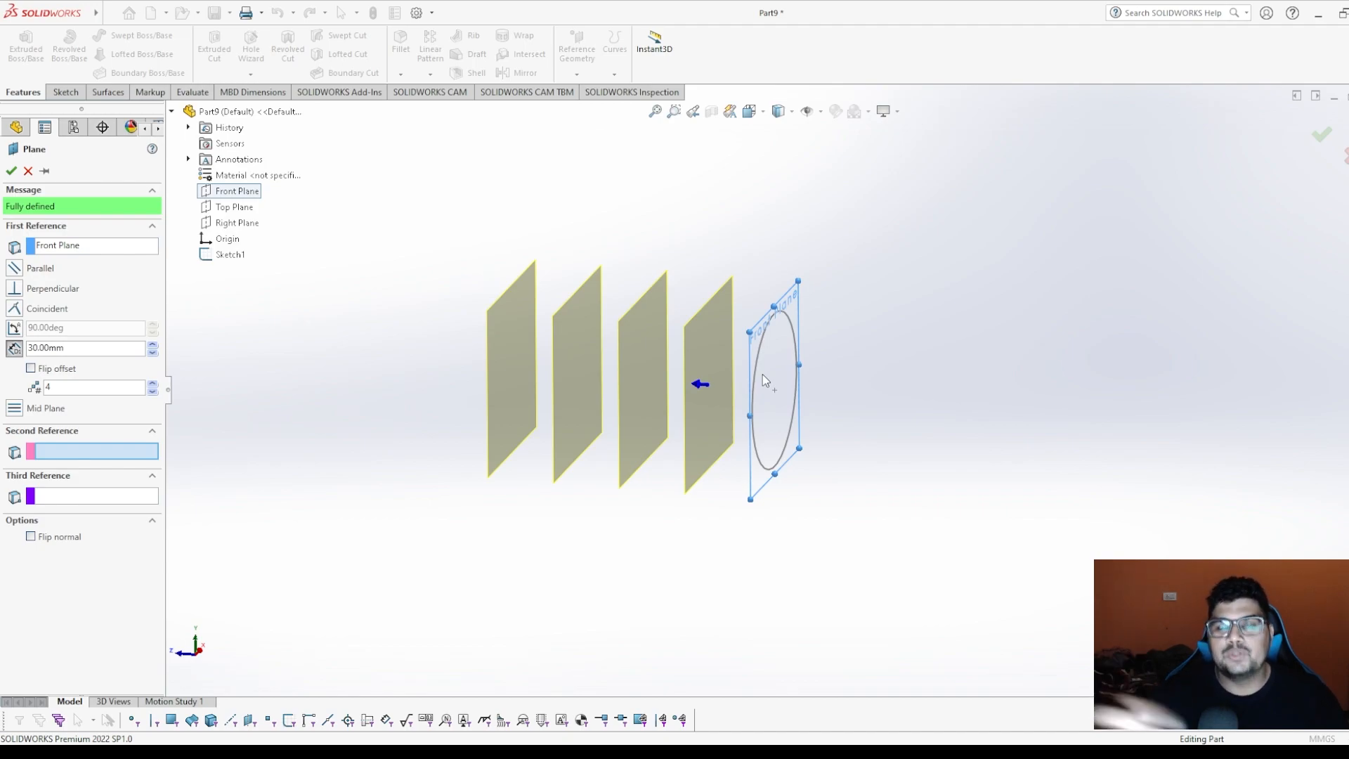
pyautogui.click(10, 171)
# Start a sketch on Plane1 and draw a circle about 51 mm in diameter centred on the origin.
pyautogui.moveTo(850, 357); pyautogui.dragTo(841, 447, button='middle')
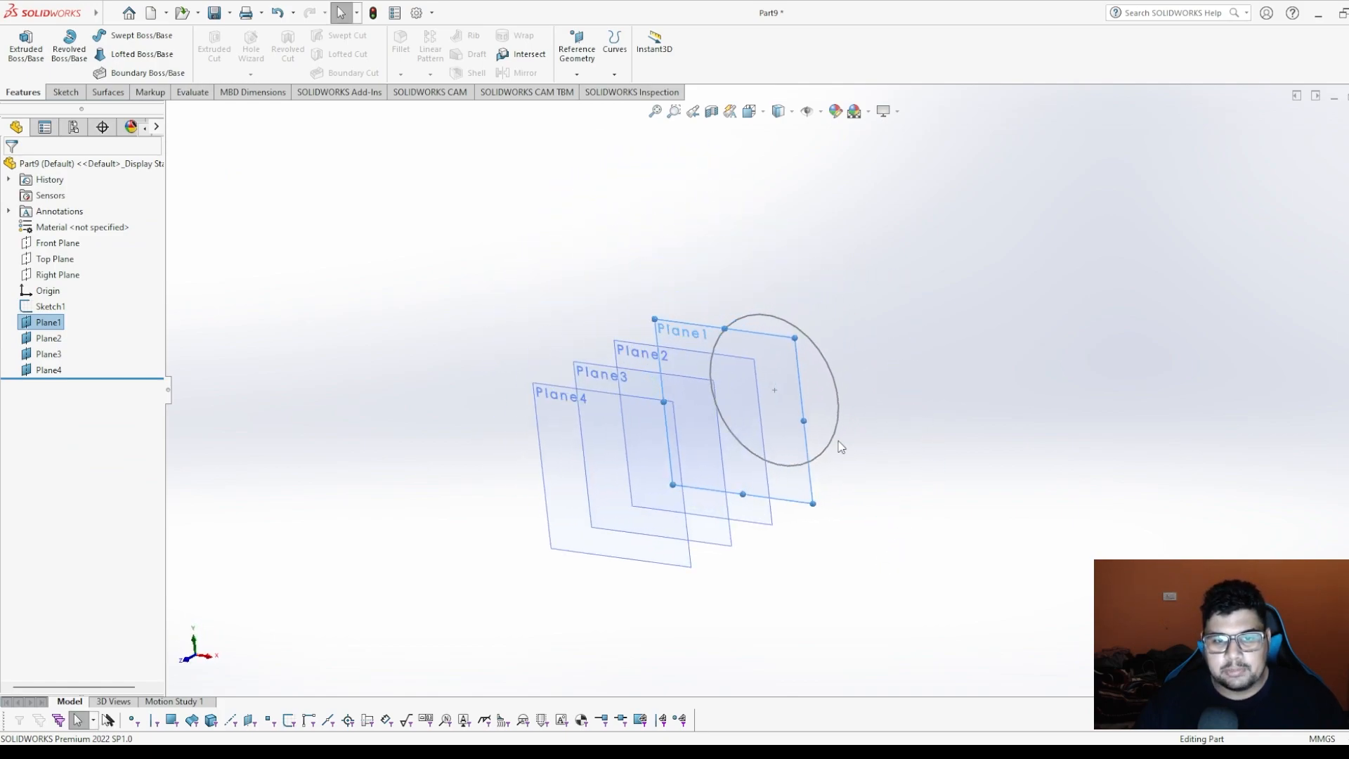
pyautogui.click(779, 349)
pyautogui.click(833, 304)
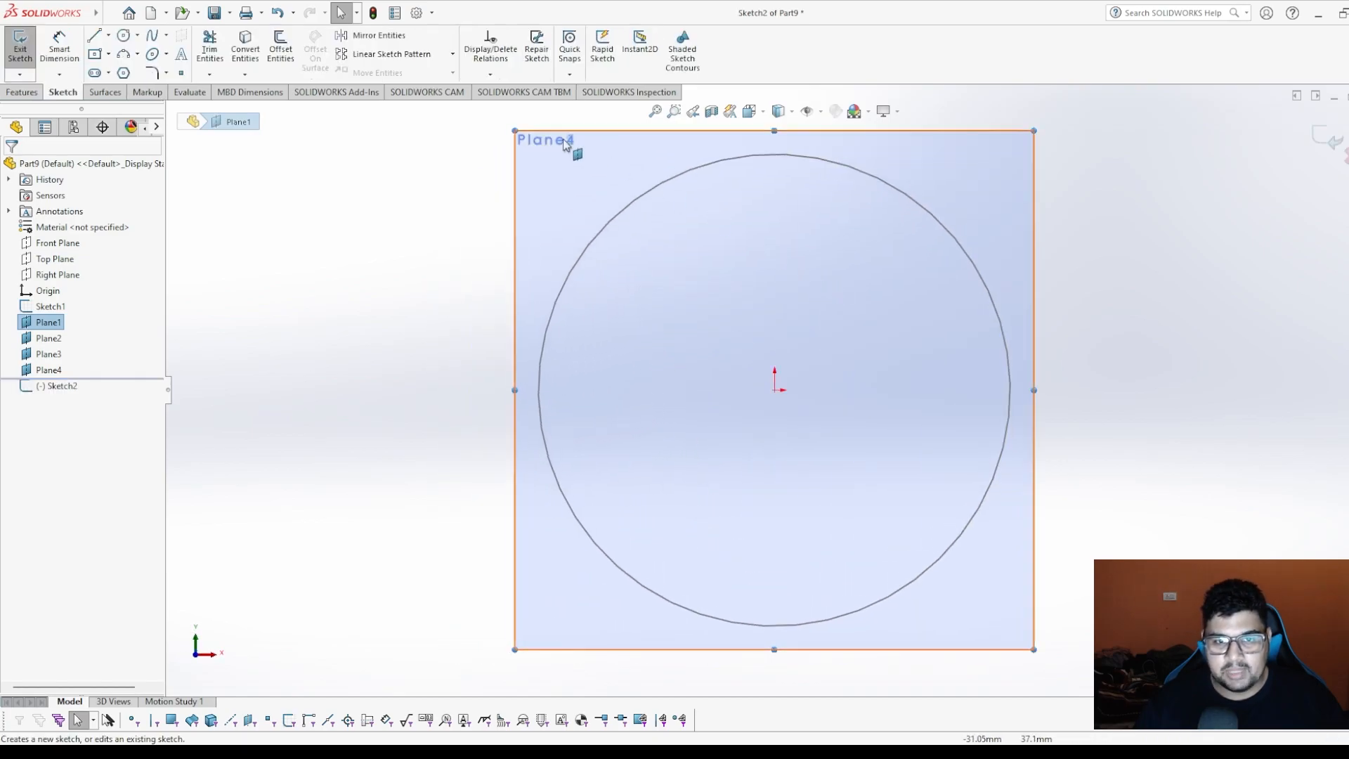
pyautogui.click(123, 36)
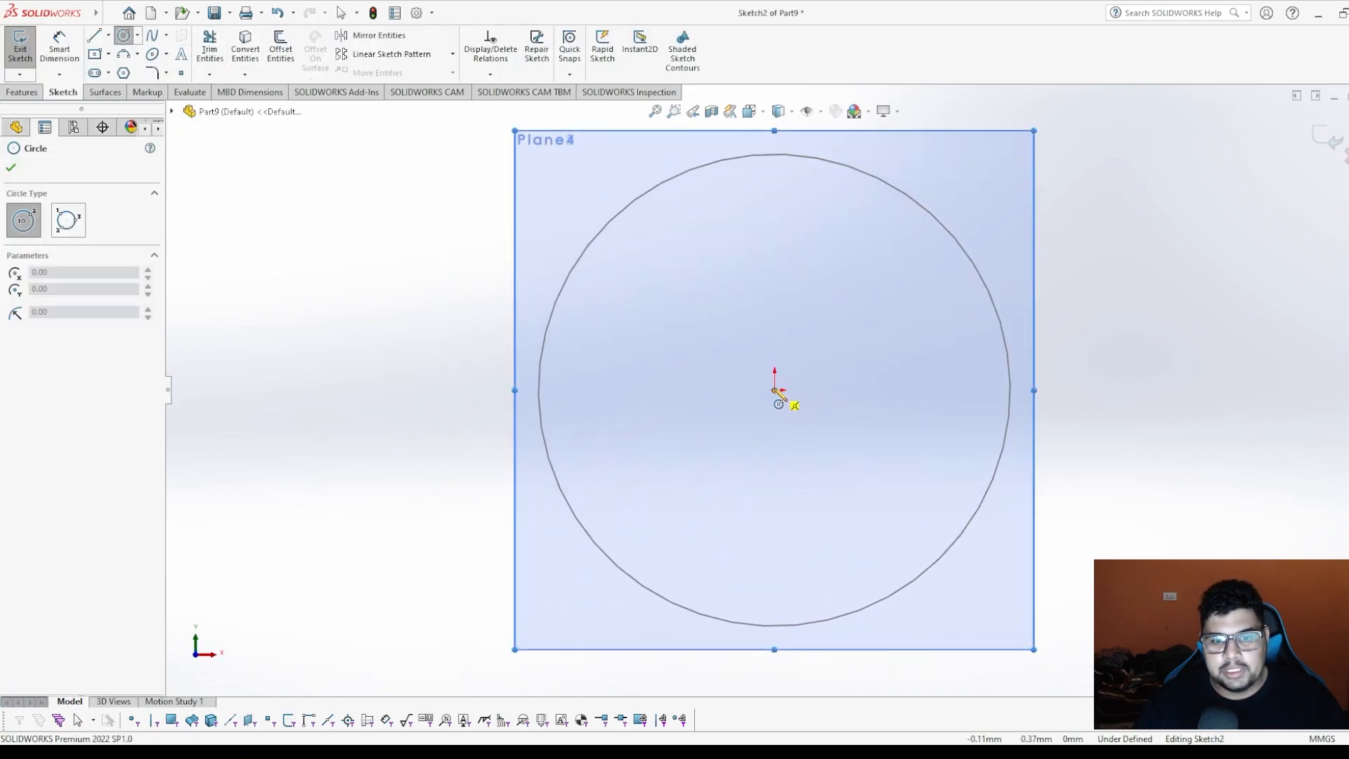
pyautogui.click(774, 390)
pyautogui.click(940, 344)
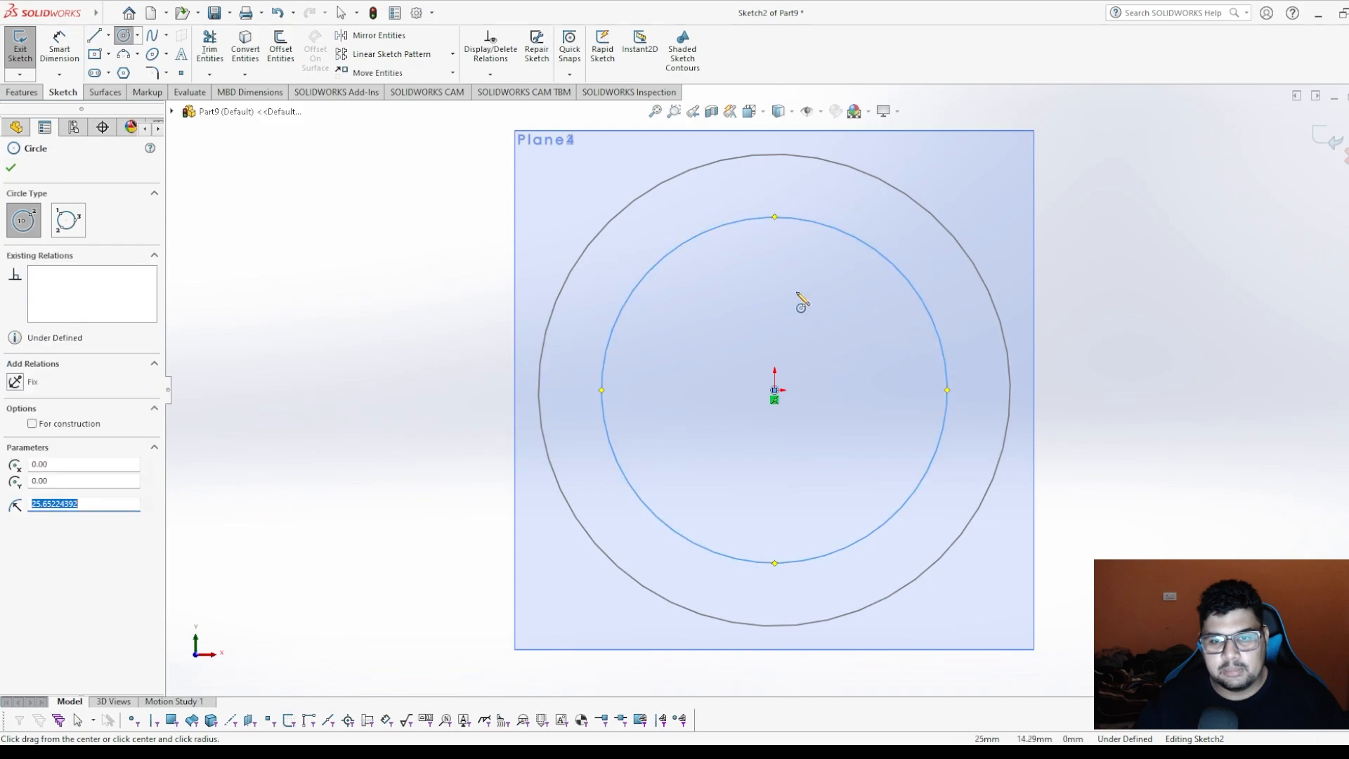
pyautogui.click(11, 167)
# Dimension the Plane1 circle to a diameter of 50 mm and finish the sketch.
pyautogui.click(59, 46)
pyautogui.click(809, 222)
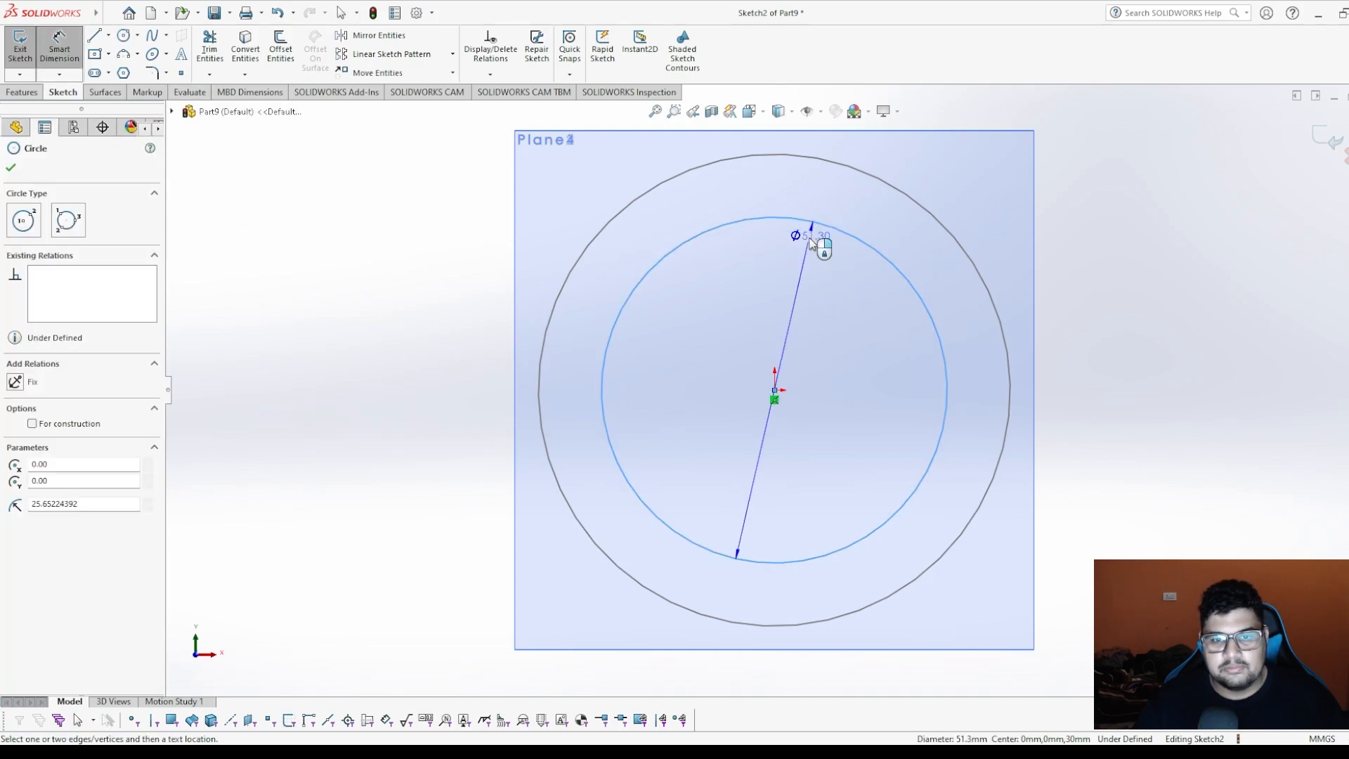
pyautogui.click(800, 267)
pyautogui.write('50')
pyautogui.press('Return')
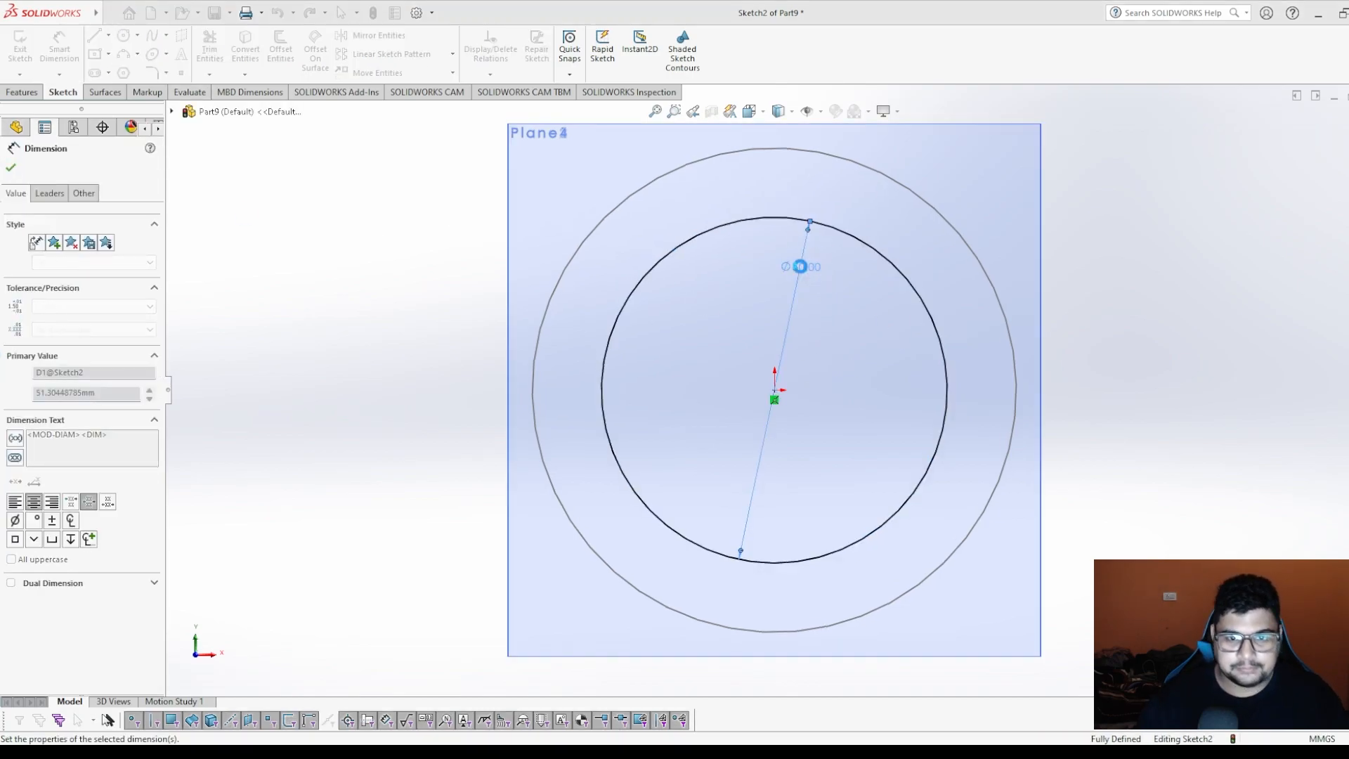
pyautogui.click(1319, 132)
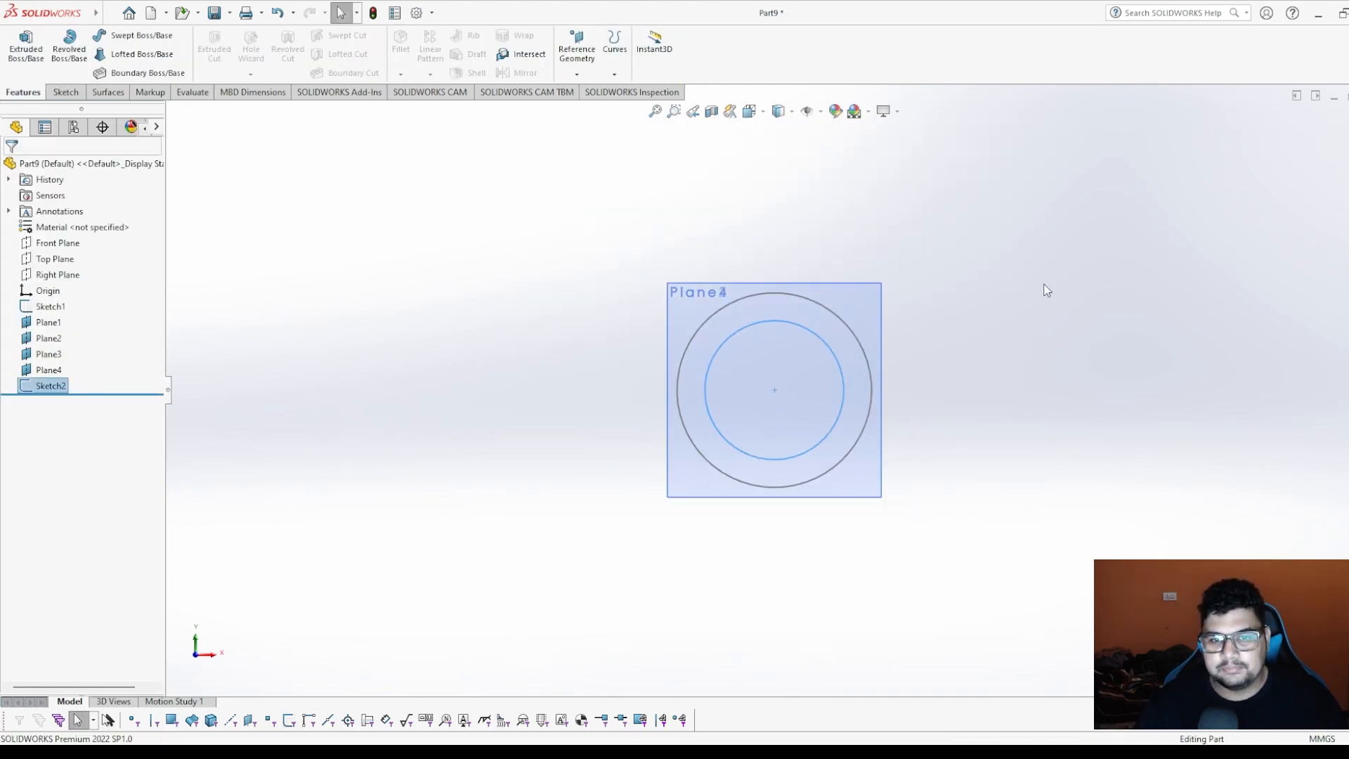
# Start a sketch on Plane2 and draw a circle about 32 mm in diameter centred on the origin.
pyautogui.click(640, 307)
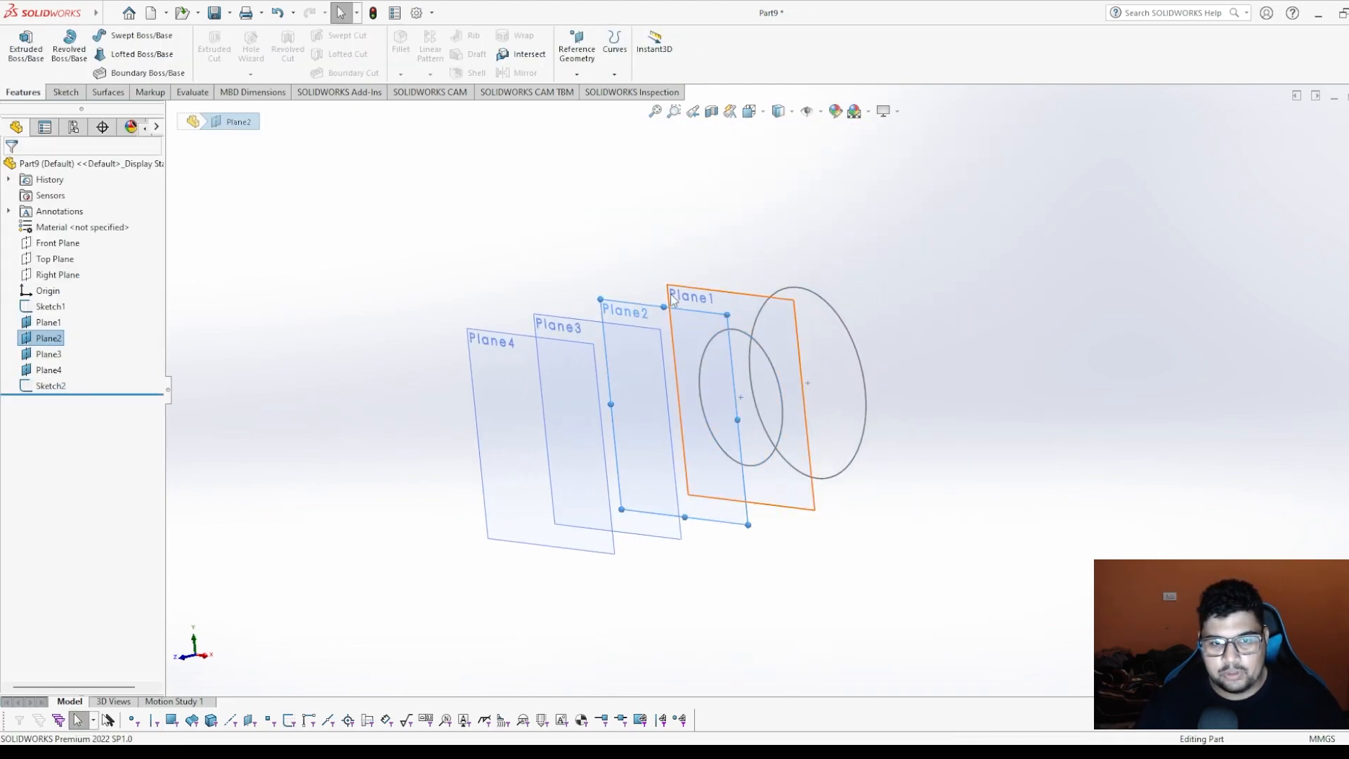
pyautogui.click(702, 274)
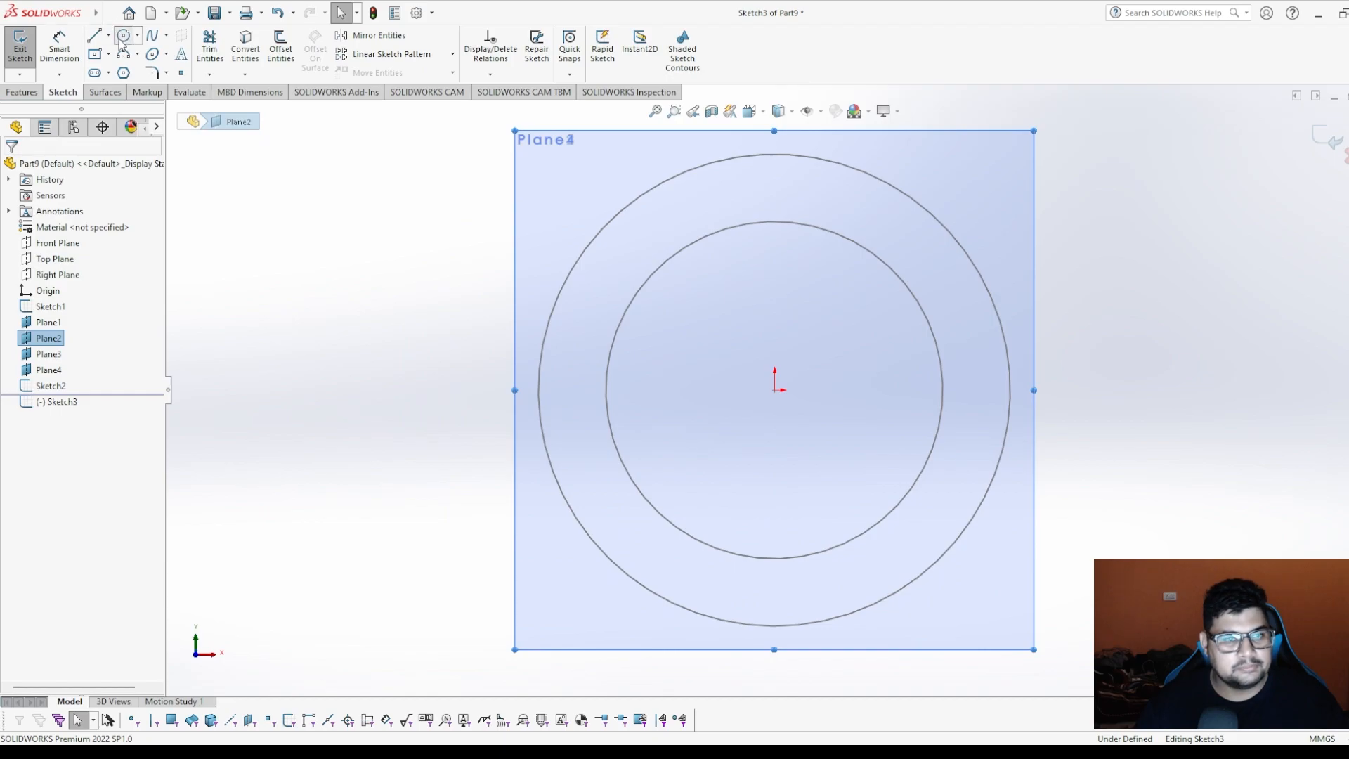
pyautogui.click(123, 36)
pyautogui.click(775, 389)
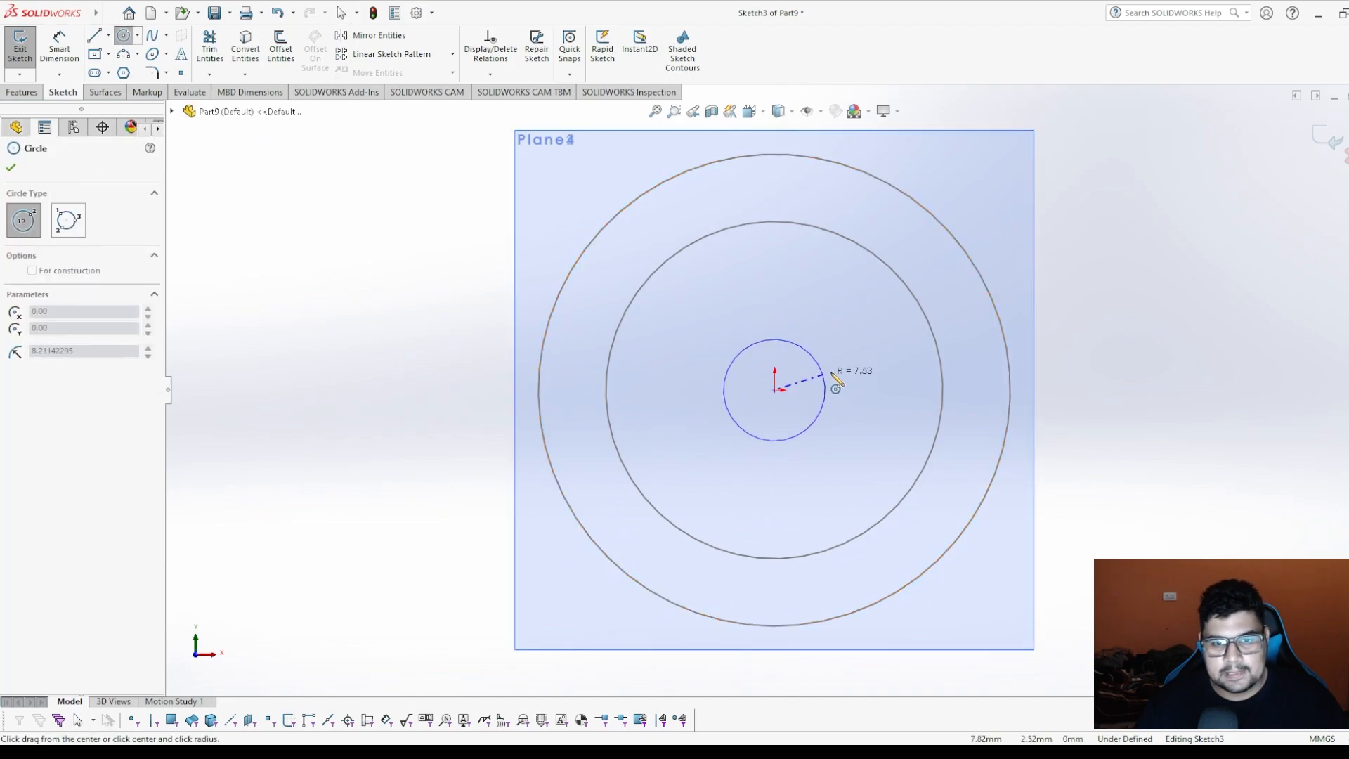
pyautogui.click(884, 380)
pyautogui.click(11, 167)
# Dimension the Plane2 circle to a diameter of 40 mm and finish the sketch.
pyautogui.click(59, 46)
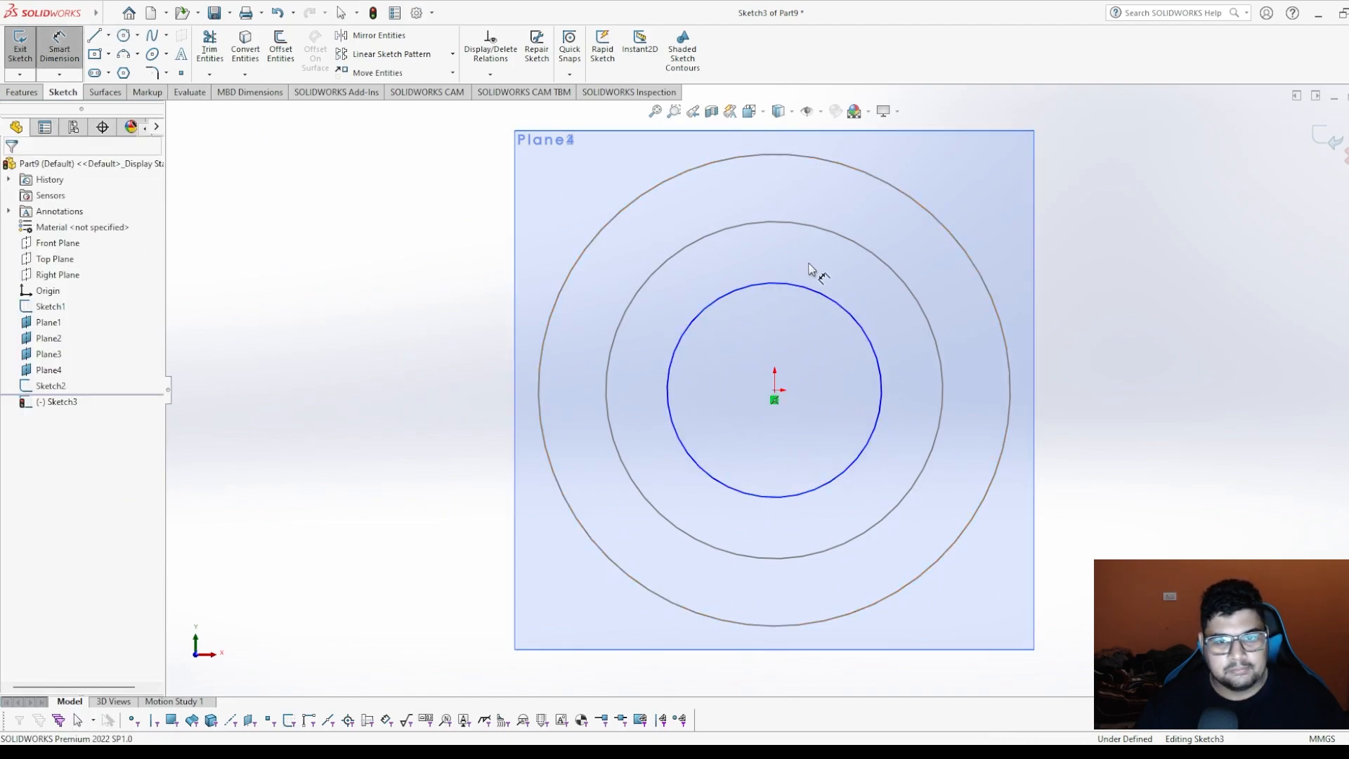
pyautogui.click(811, 267)
pyautogui.click(776, 317)
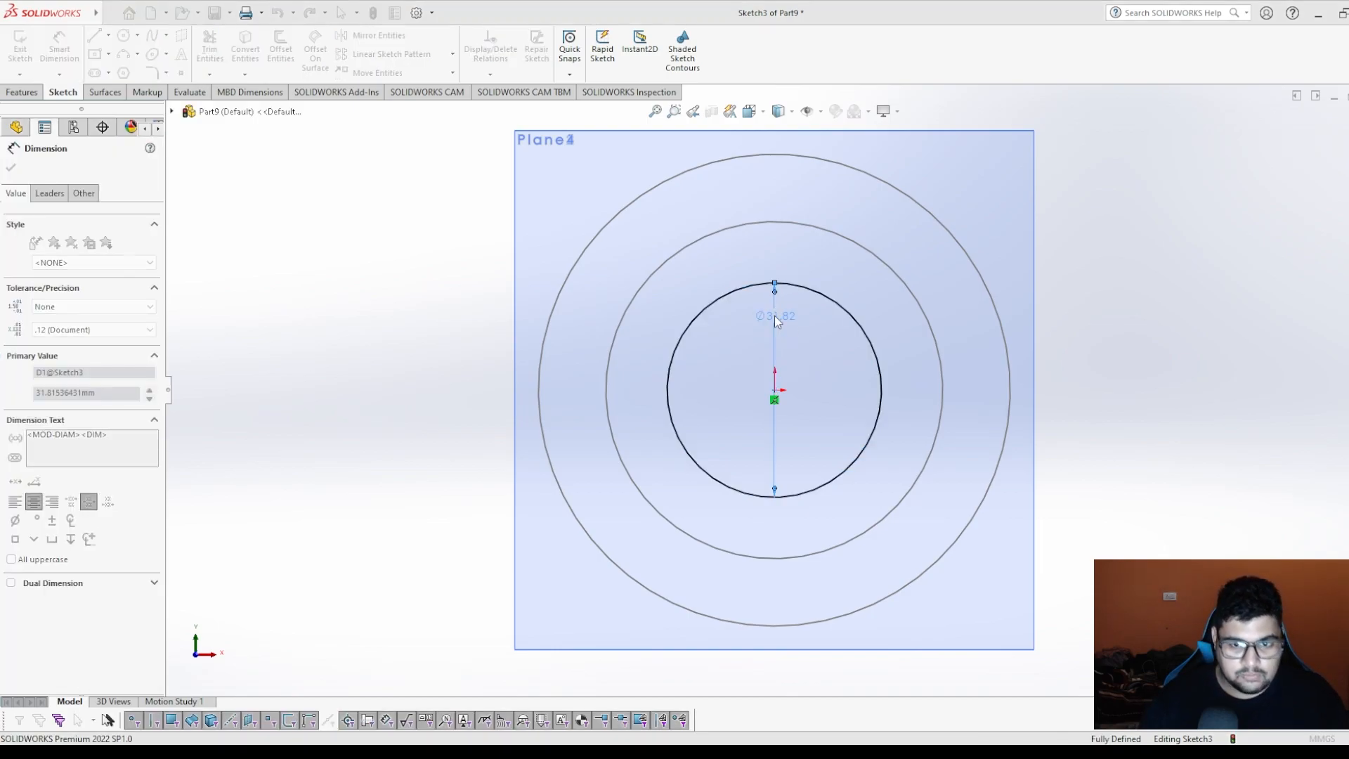
pyautogui.write('40')
pyautogui.press('Return')
pyautogui.moveTo(919, 310)
pyautogui.mouseDown(button='middle')
pyautogui.moveTo(773, 349)
pyautogui.moveTo(828, 331)
pyautogui.moveTo(1027, 329)
pyautogui.mouseUp(button='middle')
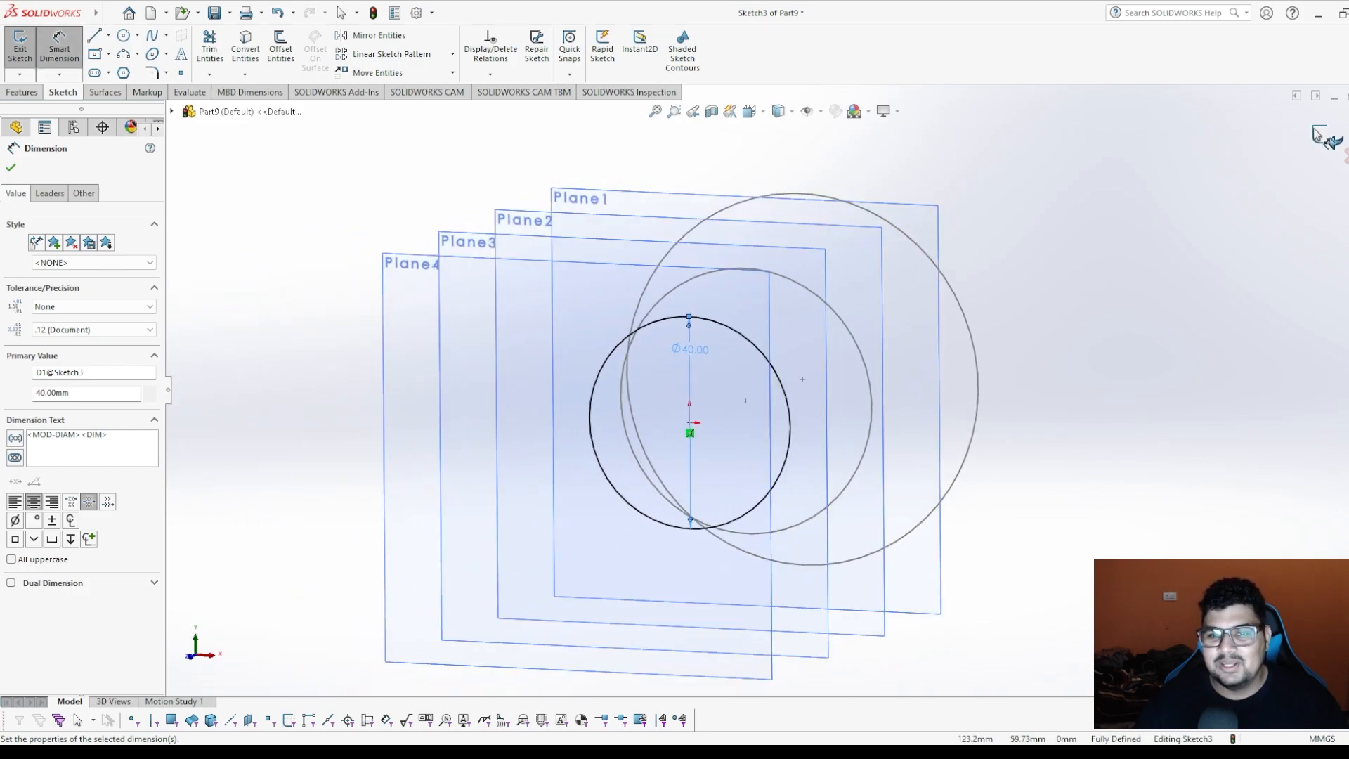
pyautogui.click(1327, 138)
# Start a sketch on Plane3 and draw a circle about 25 mm in diameter centred on the origin.
pyautogui.moveTo(1052, 280); pyautogui.dragTo(1008, 304, button='middle')
pyautogui.click(571, 352)
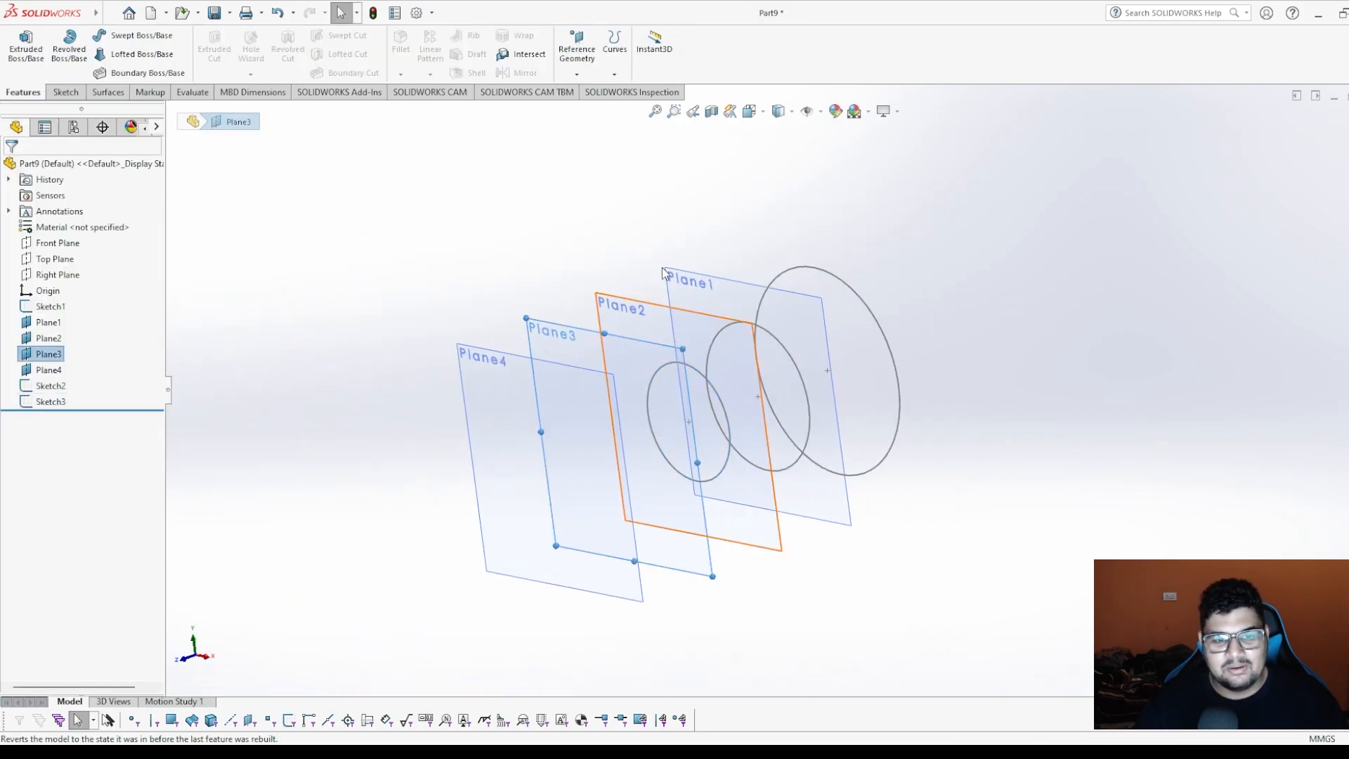
pyautogui.click(642, 289)
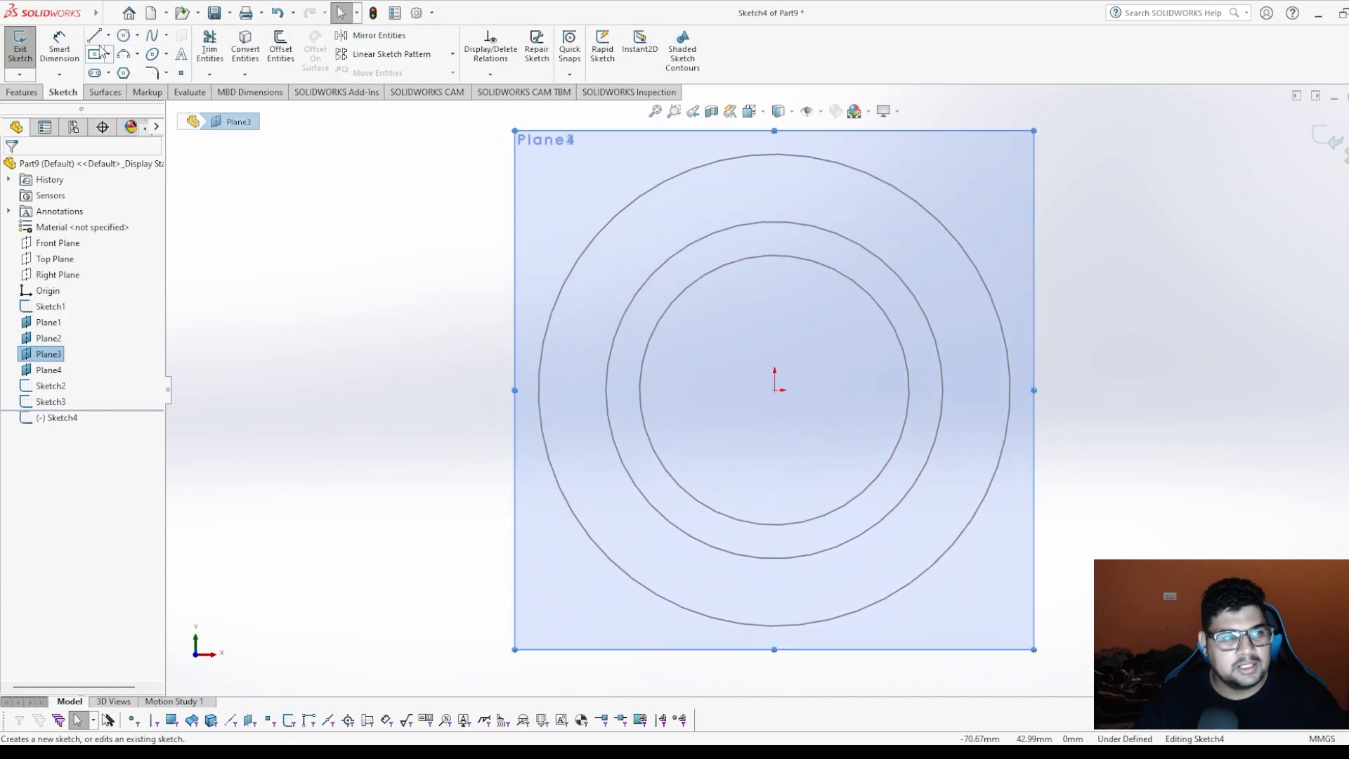
pyautogui.click(124, 36)
pyautogui.click(775, 388)
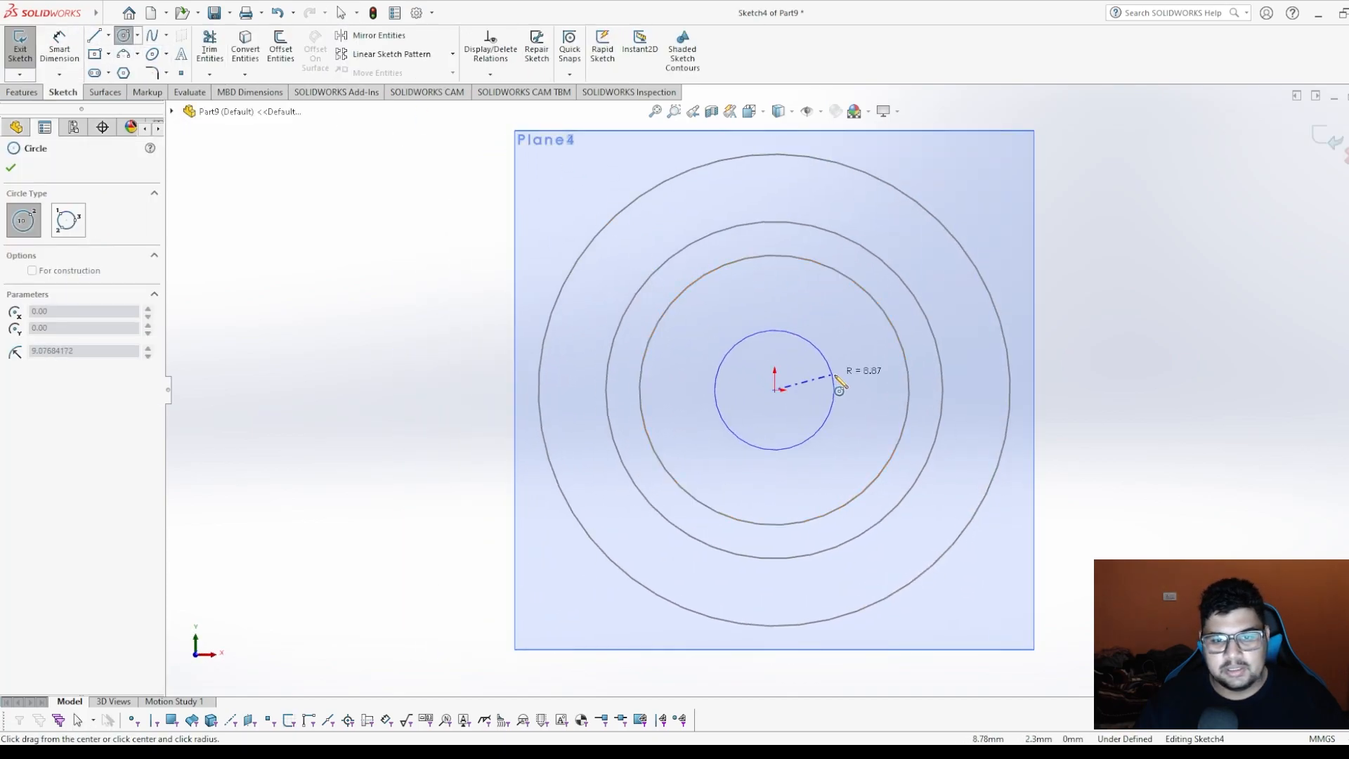
pyautogui.click(859, 382)
pyautogui.click(749, 308)
pyautogui.press('Escape')
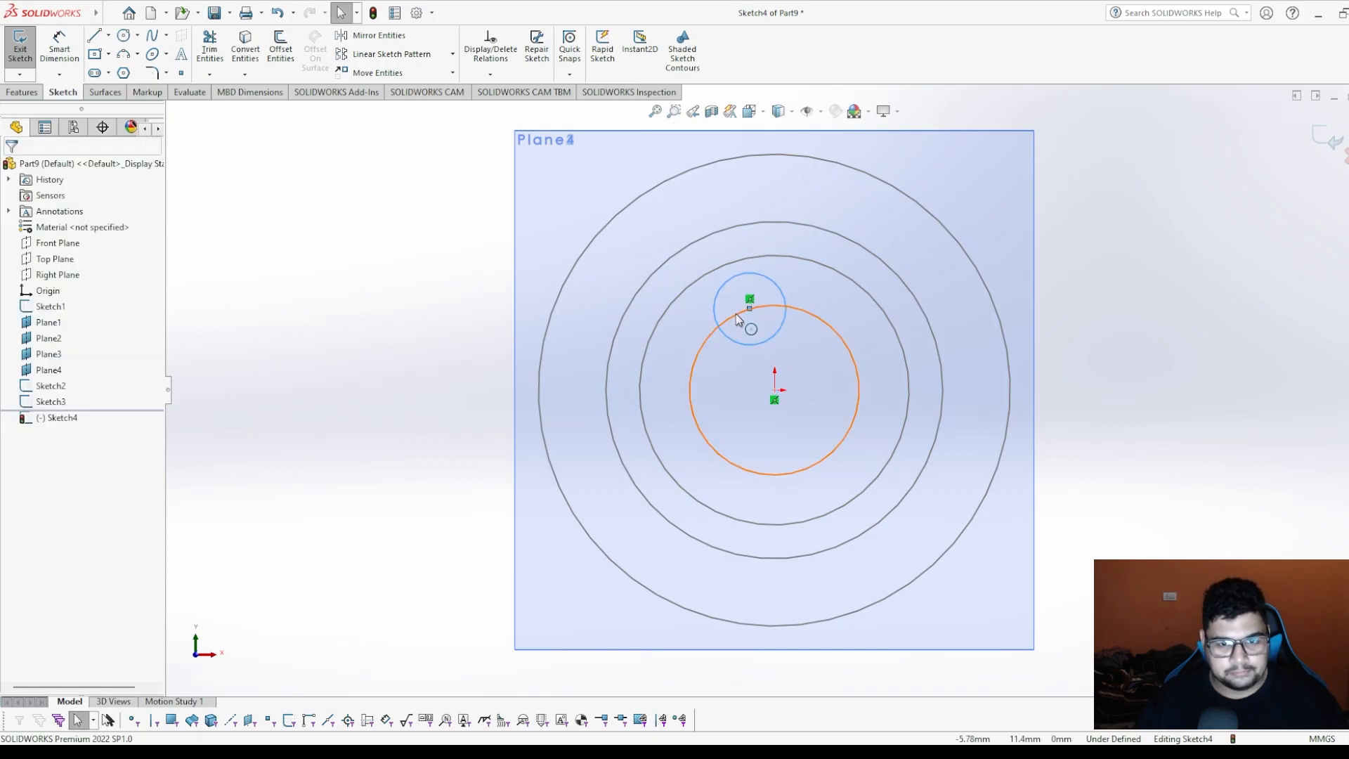
pyautogui.hotkey('ctrl', 'z')
# Dimension the Plane3 circle to a diameter of 25 mm and finish the sketch.
pyautogui.click(69, 46)
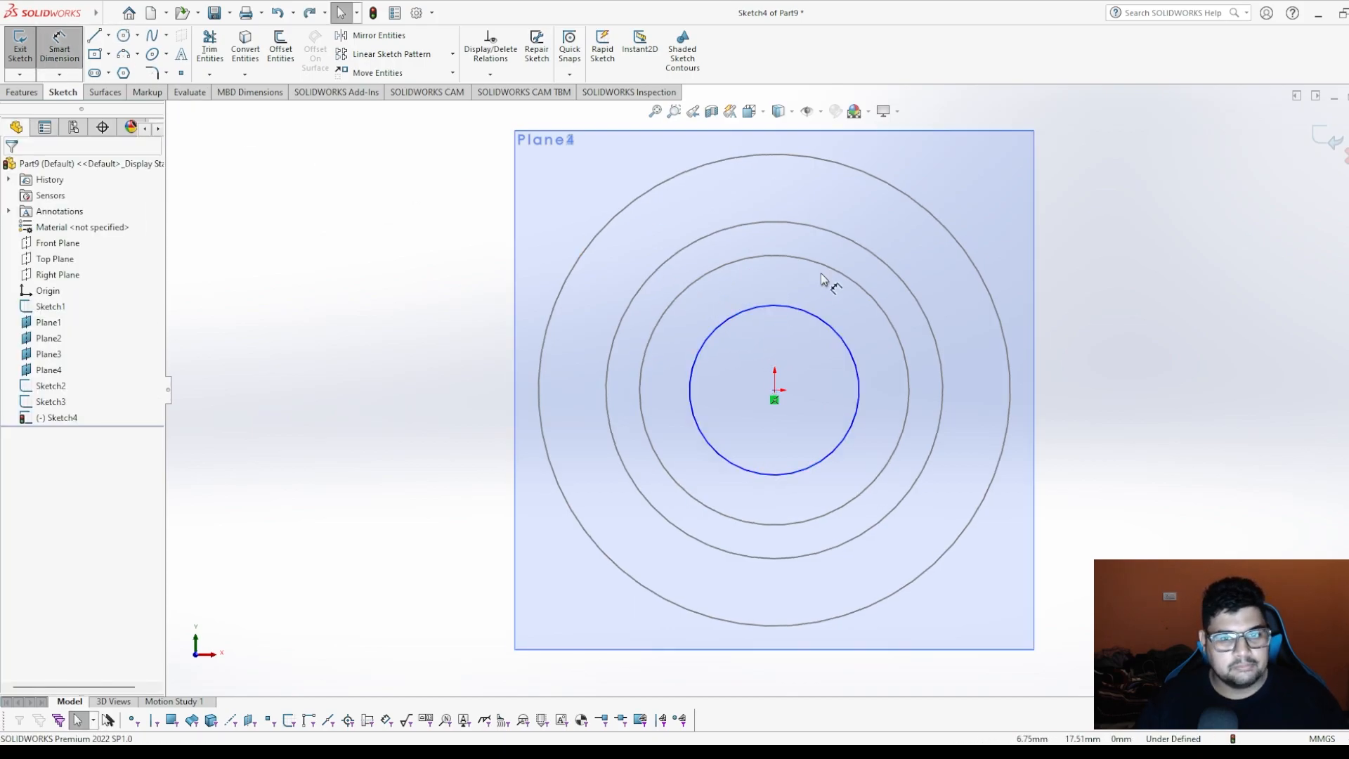
pyautogui.click(784, 307)
pyautogui.click(784, 335)
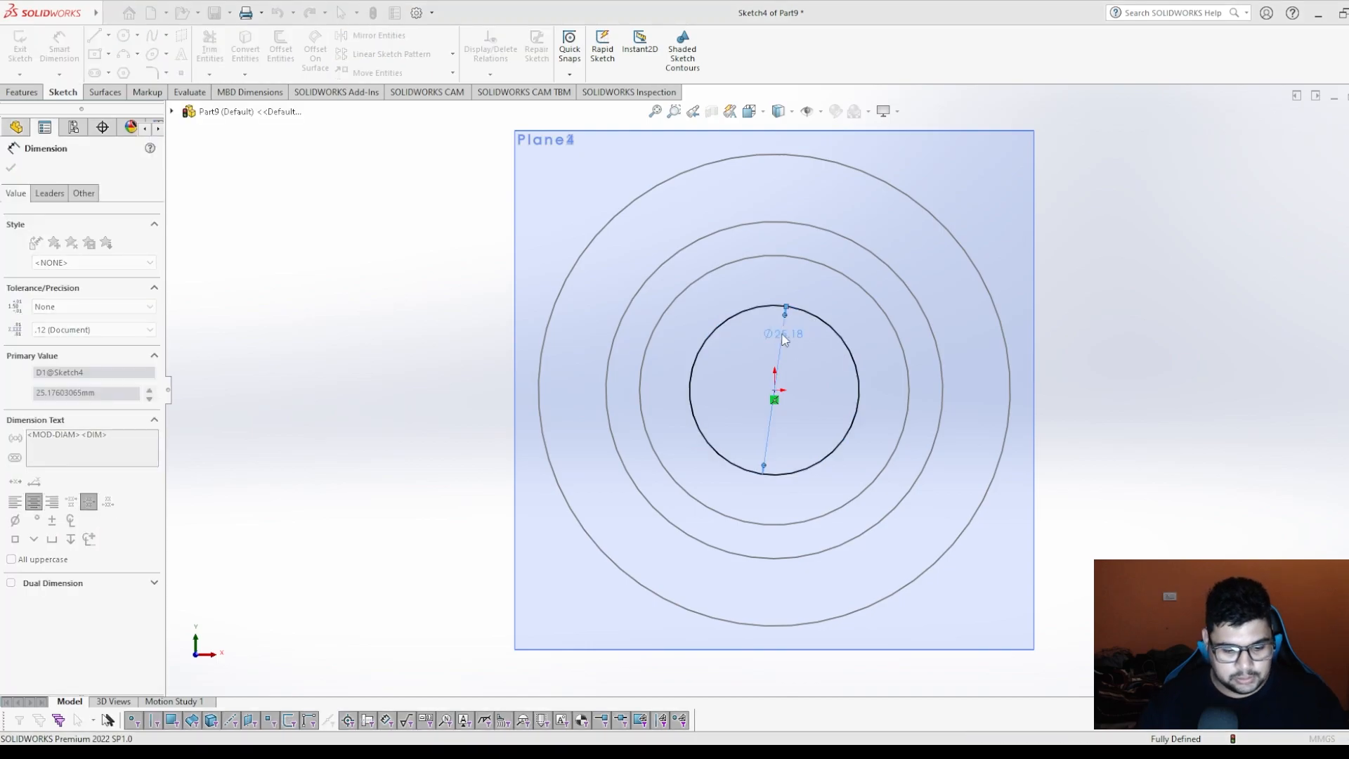
pyautogui.write('25')
pyautogui.press('Return')
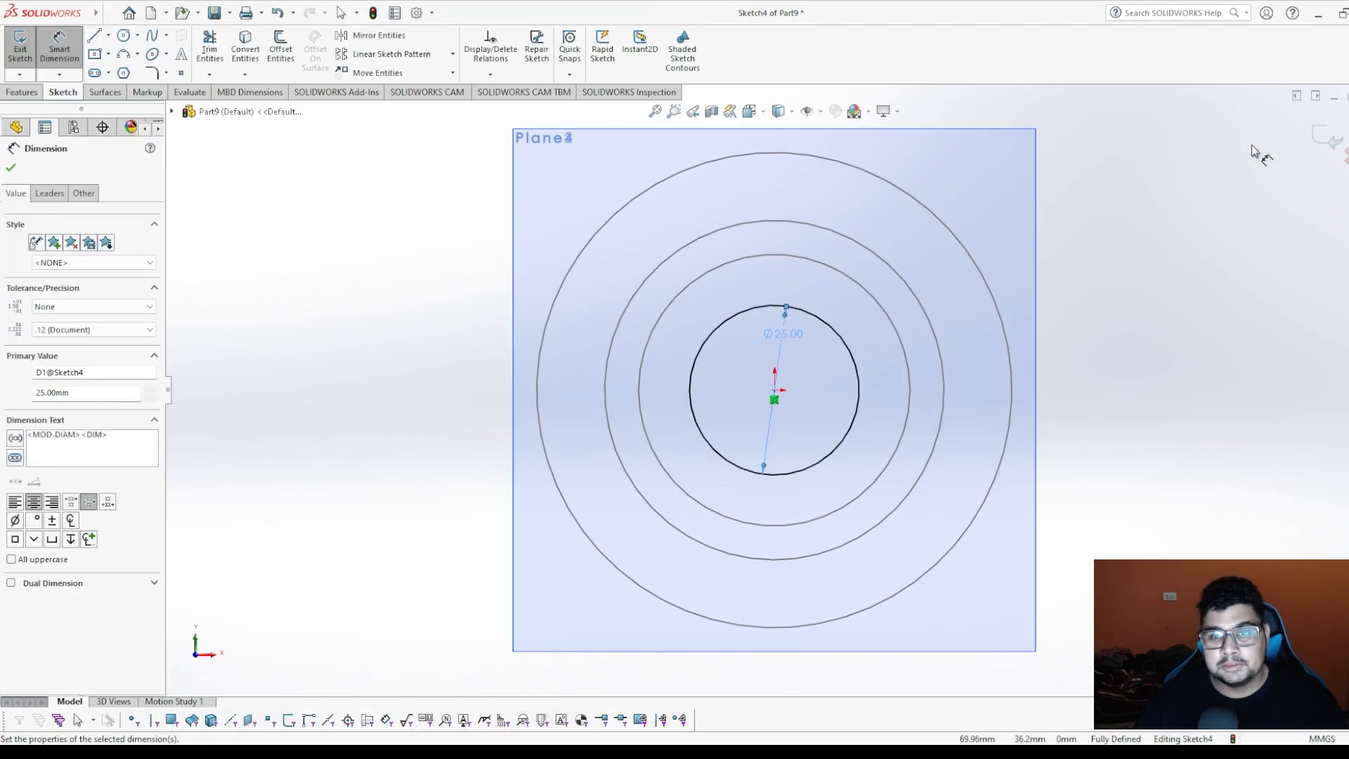
pyautogui.click(1325, 137)
# Start a sketch on Plane4 and draw a circle with a radius of about 6.8 mm centred on the origin.
pyautogui.moveTo(1012, 225); pyautogui.dragTo(545, 282, button='middle')
pyautogui.click(545, 282)
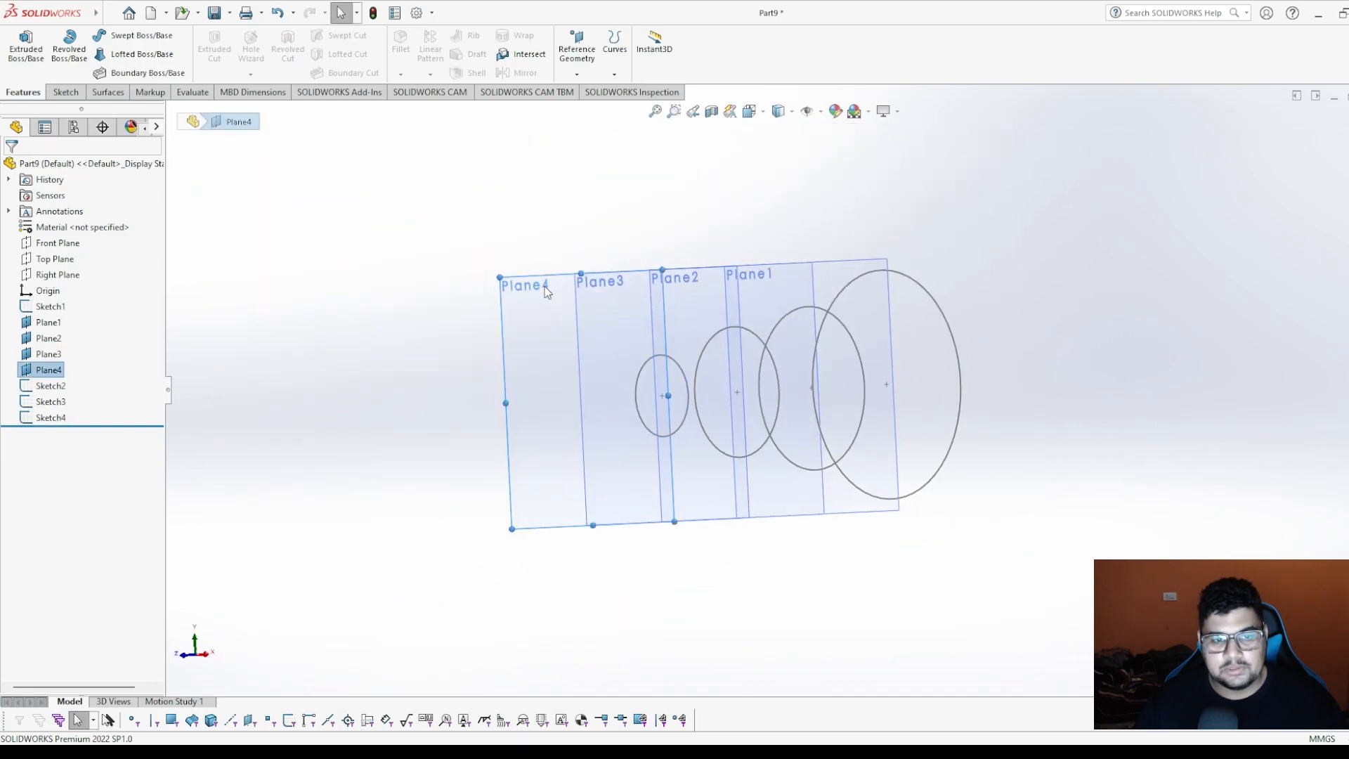
pyautogui.click(604, 247)
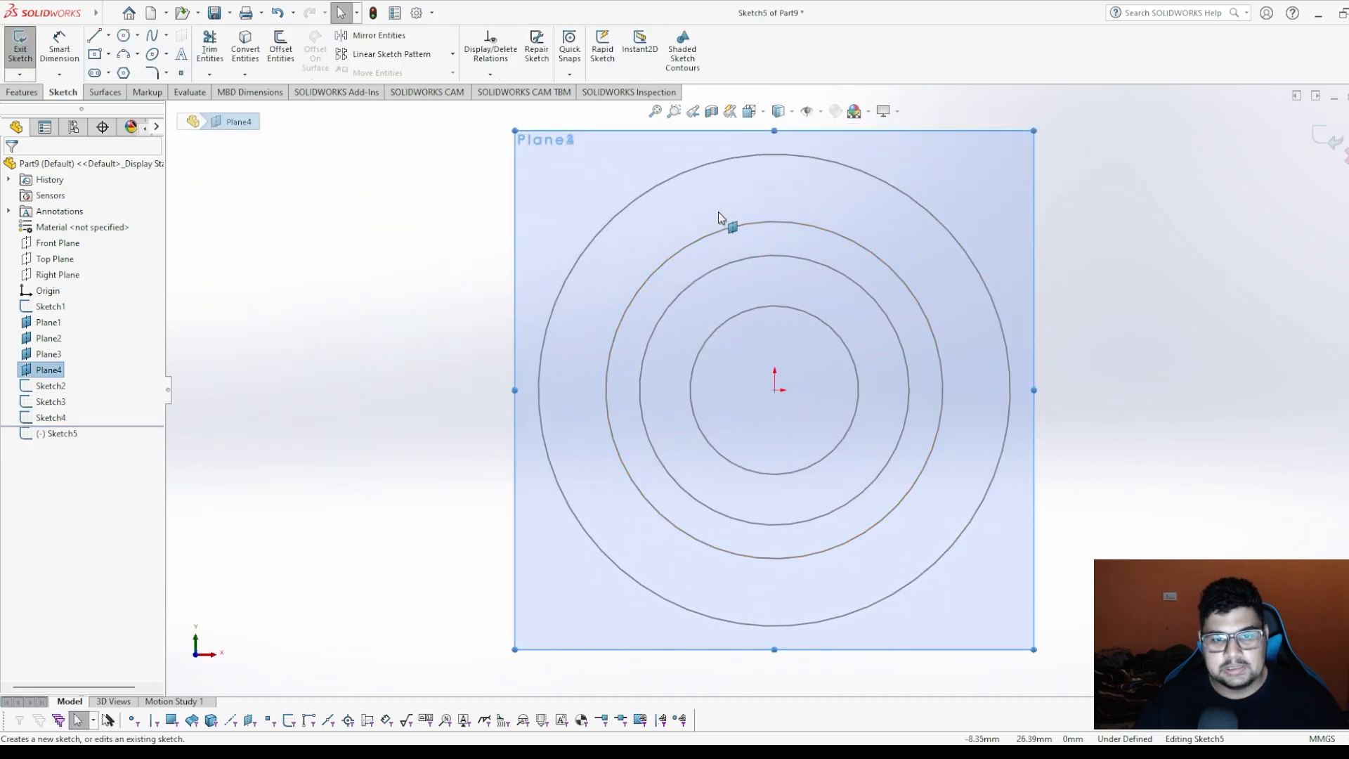
pyautogui.click(124, 35)
pyautogui.click(774, 390)
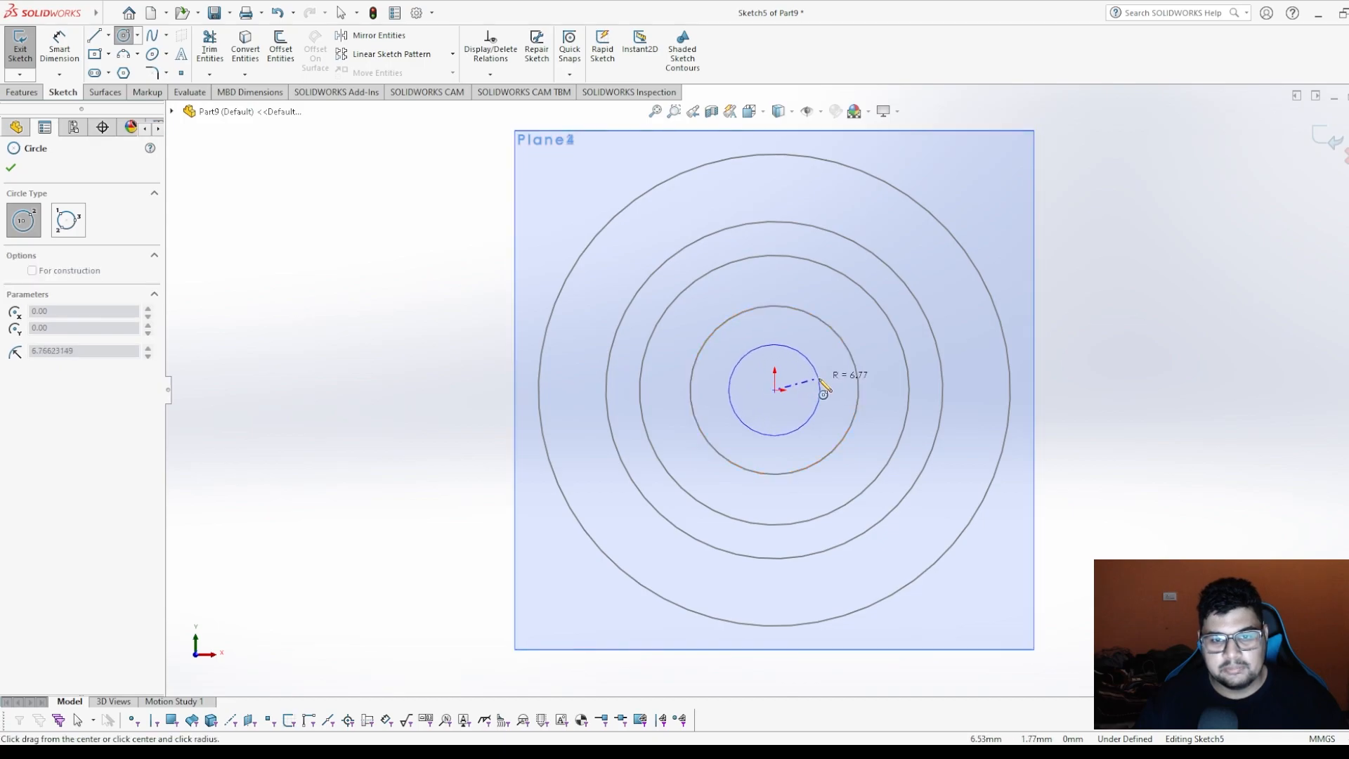
pyautogui.click(819, 383)
pyautogui.click(10, 167)
# Dimension the Plane4 circle to a diameter of 12 mm and finish the sketch.
pyautogui.click(59, 45)
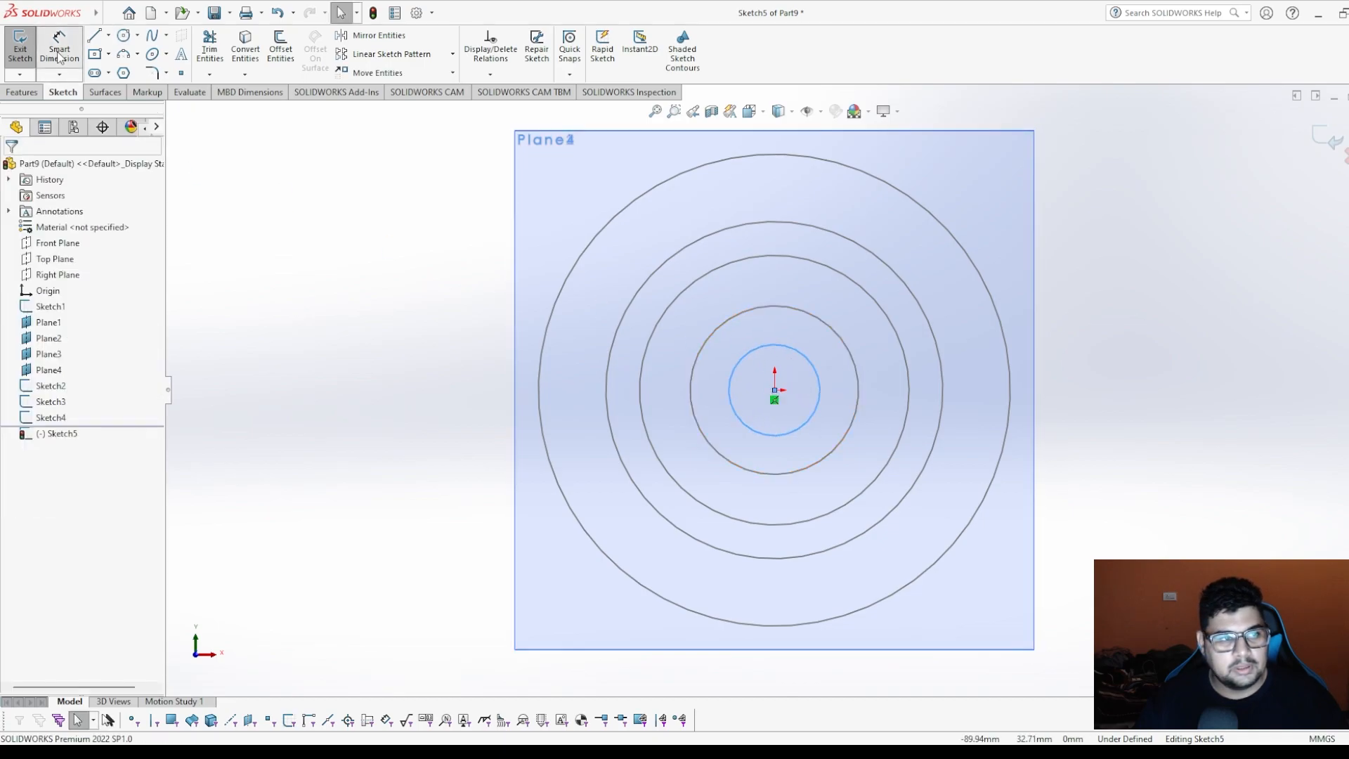
pyautogui.click(805, 357)
pyautogui.click(787, 374)
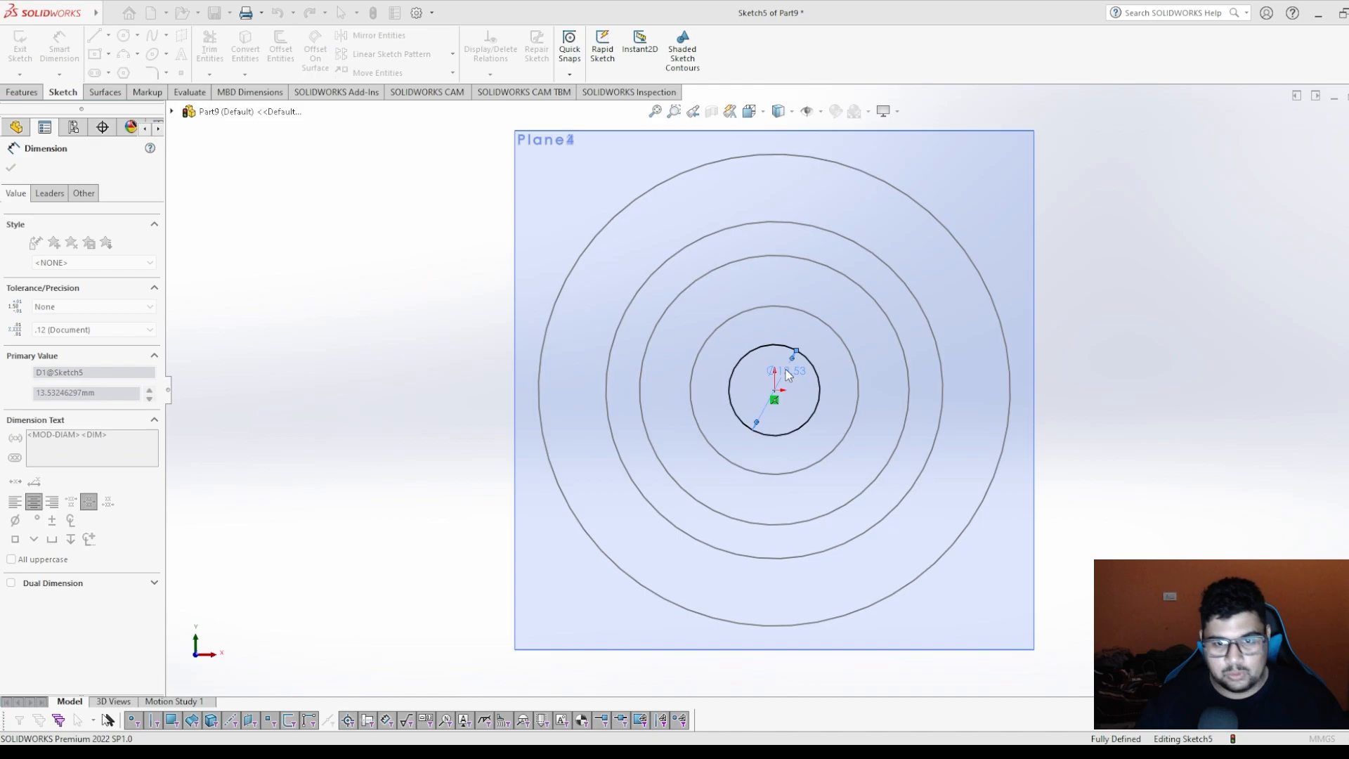
pyautogui.write('12')
pyautogui.press('Return')
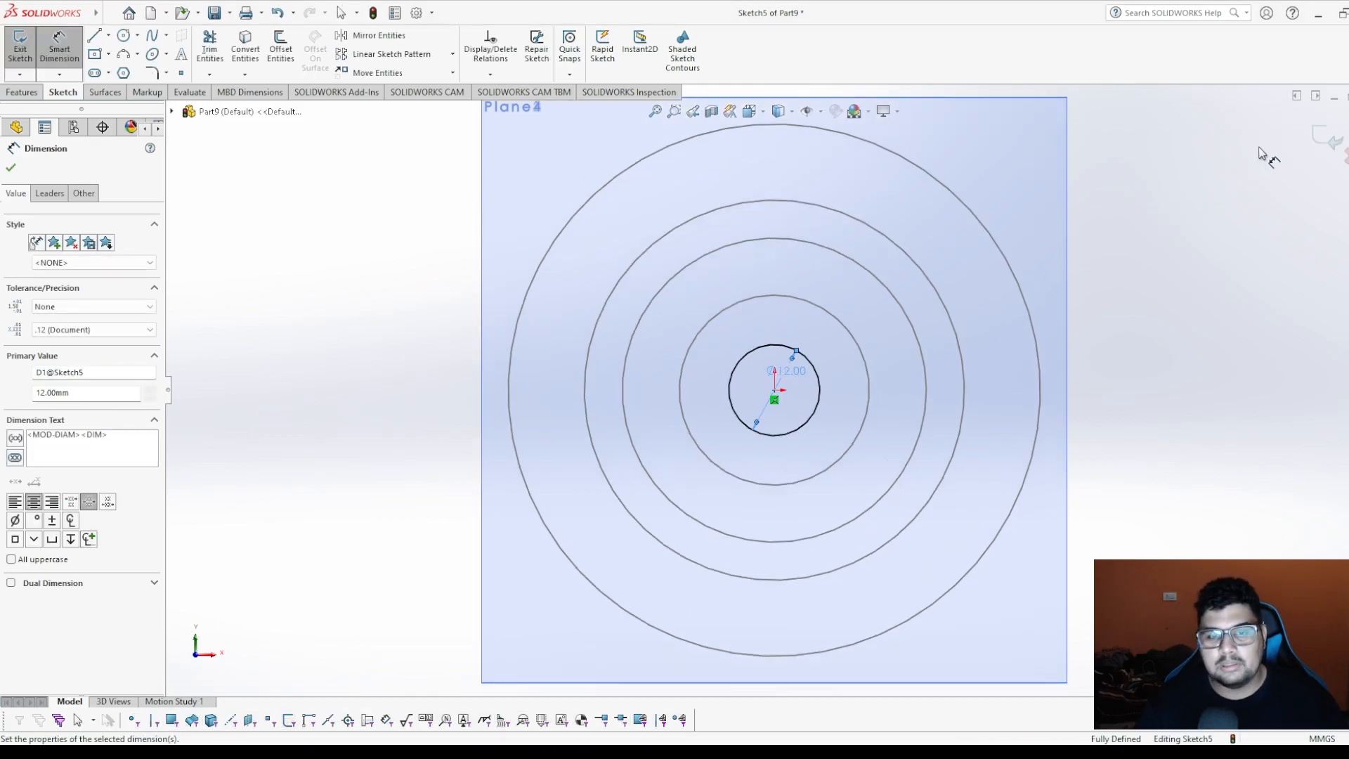
pyautogui.click(1329, 134)
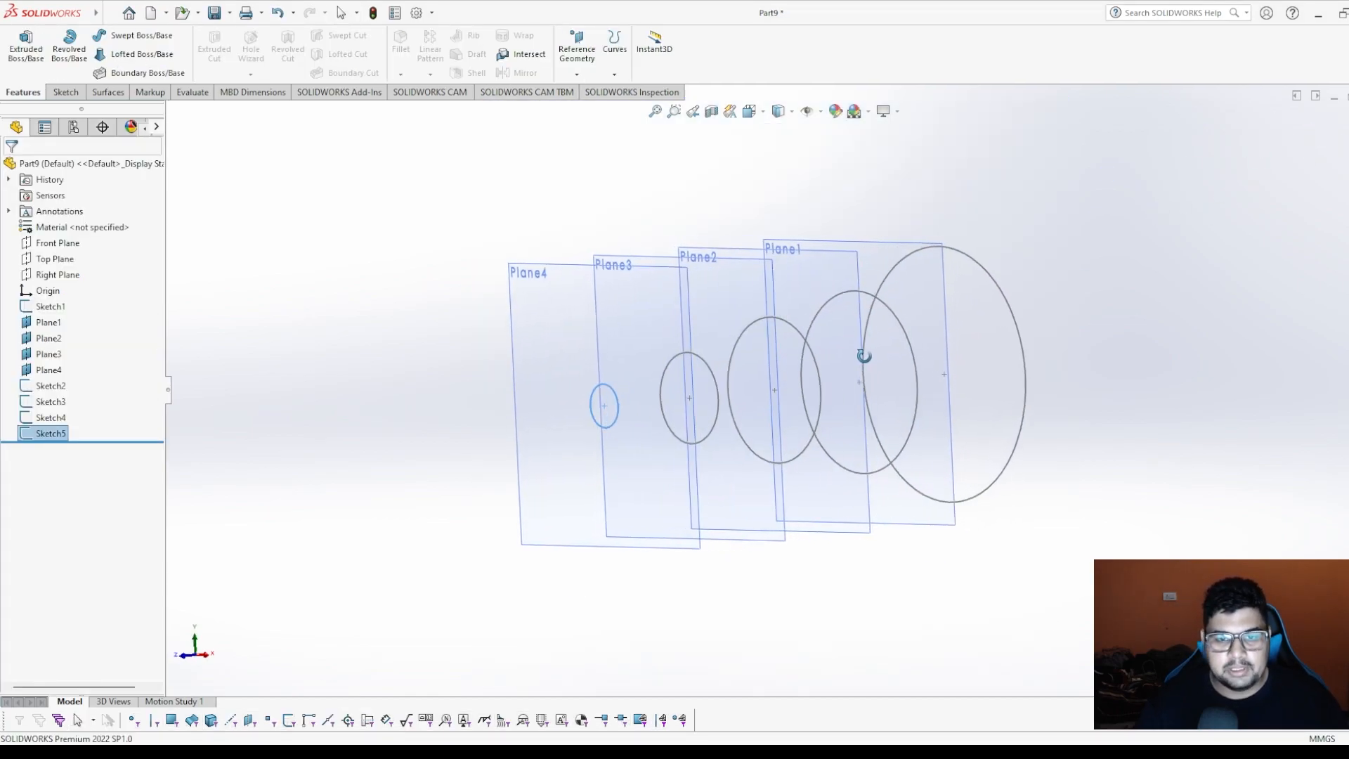
# Start a Lofted Boss/Base with all five circles as profiles, in order from the smallest on Plane4 to the largest base circle.
pyautogui.moveTo(304, 238); pyautogui.dragTo(285, 240, button='middle')
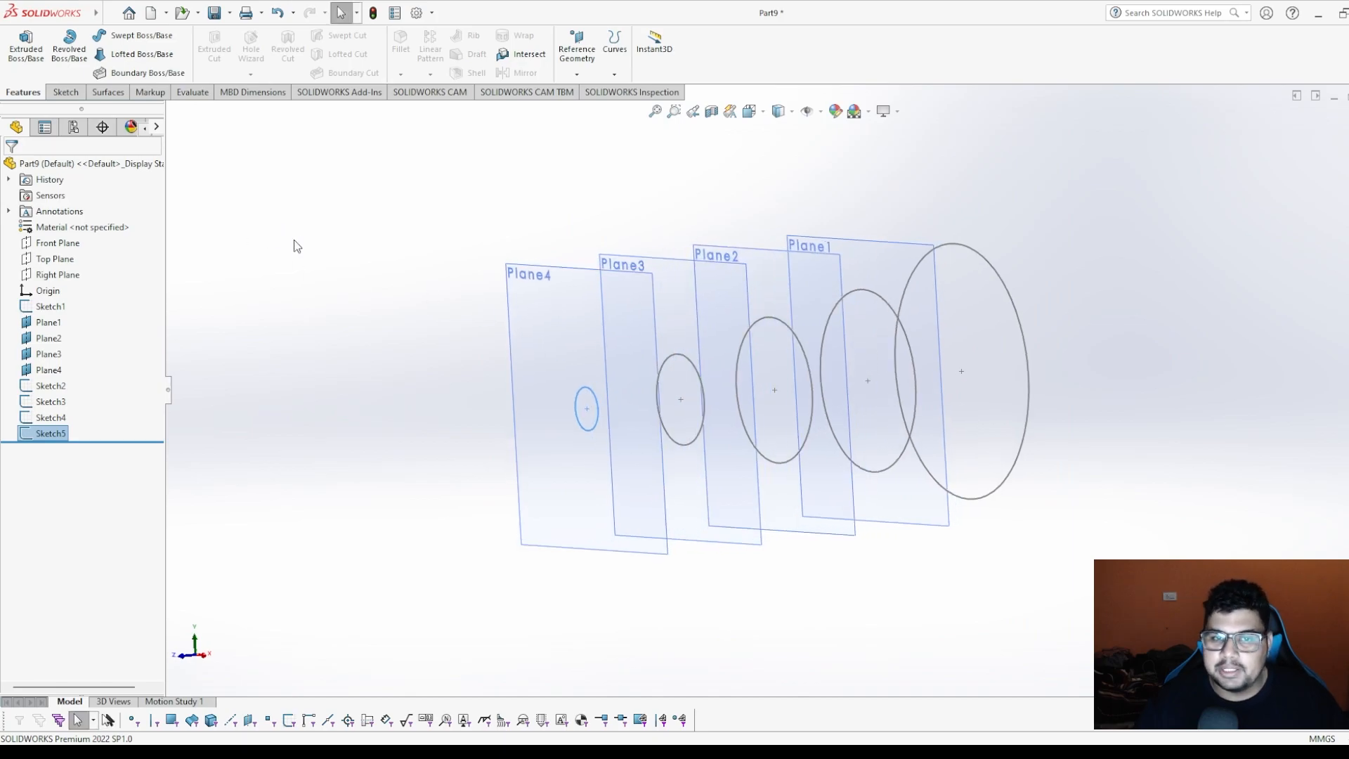
pyautogui.click(873, 163)
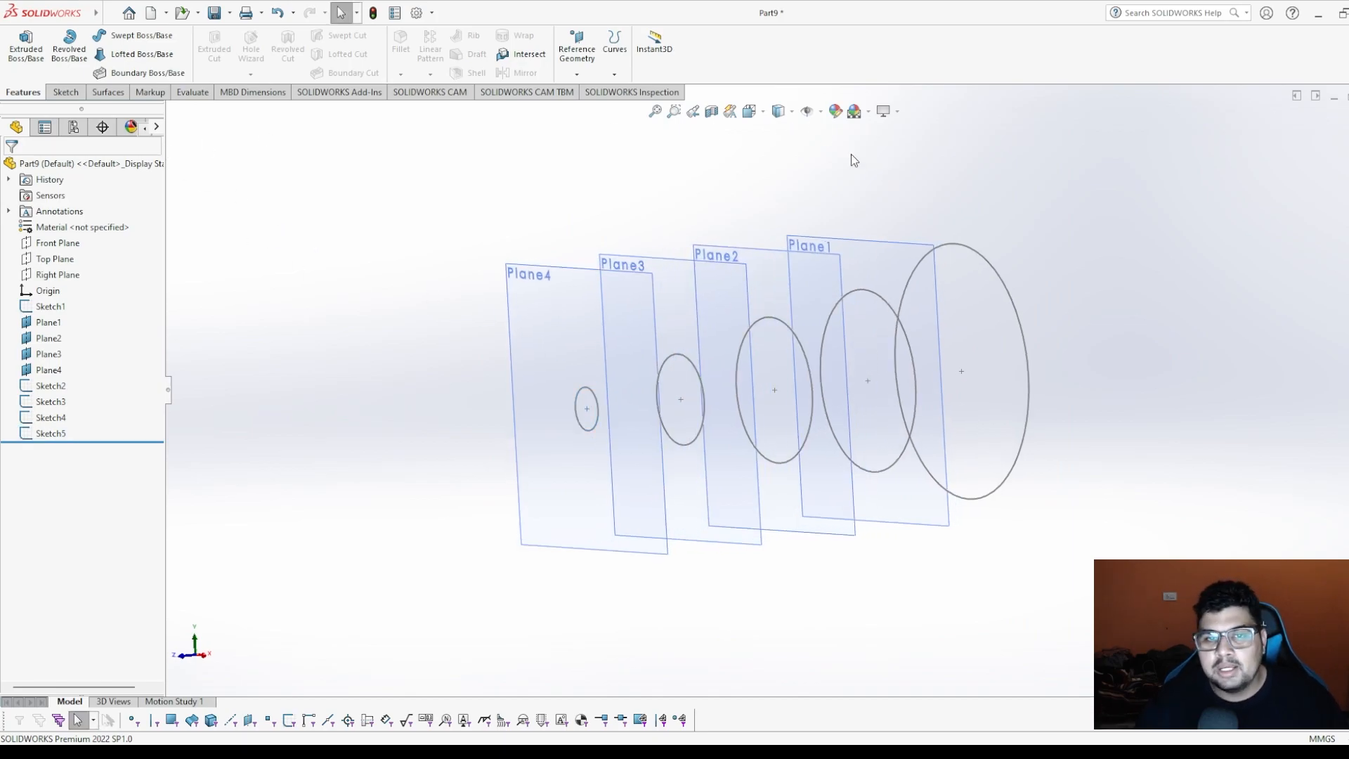
pyautogui.click(137, 54)
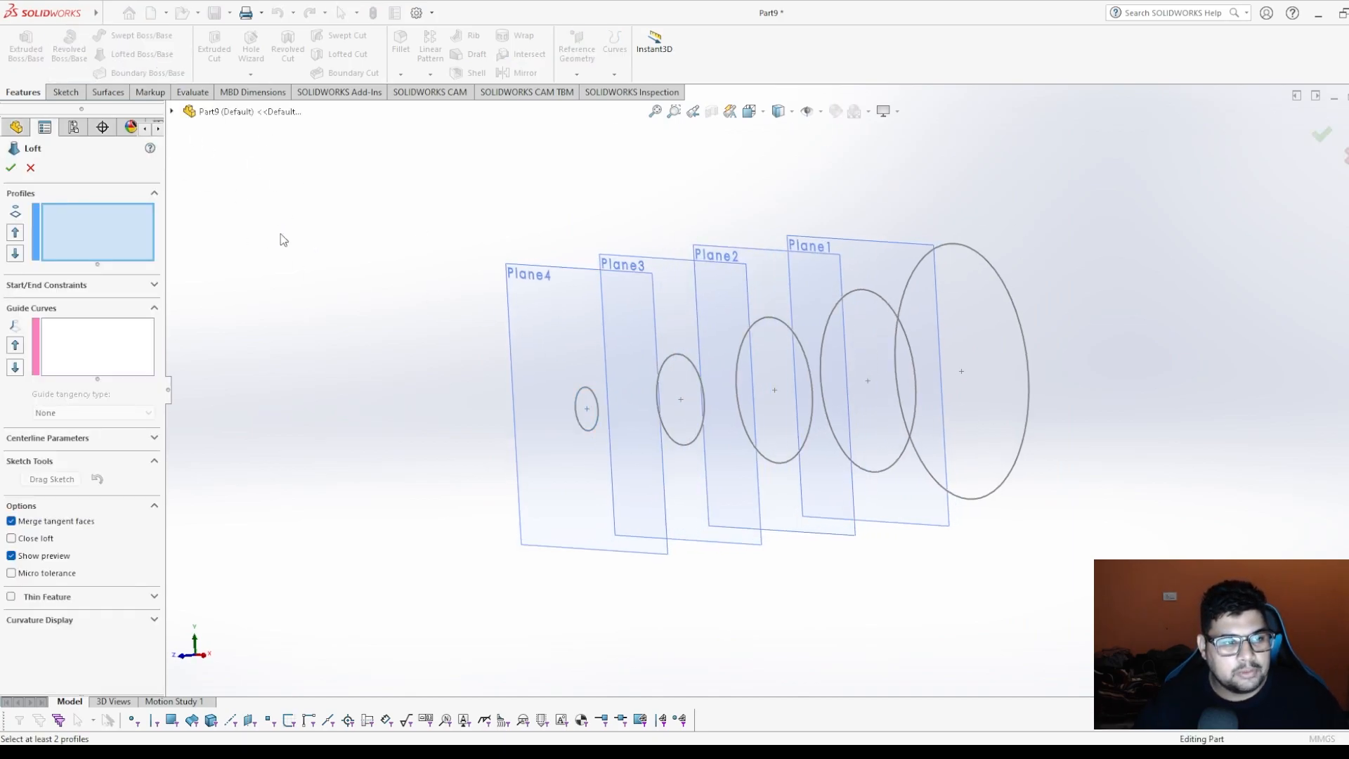
pyautogui.moveTo(327, 286); pyautogui.dragTo(289, 292, button='middle')
pyautogui.moveTo(611, 246); pyautogui.dragTo(566, 253, button='middle')
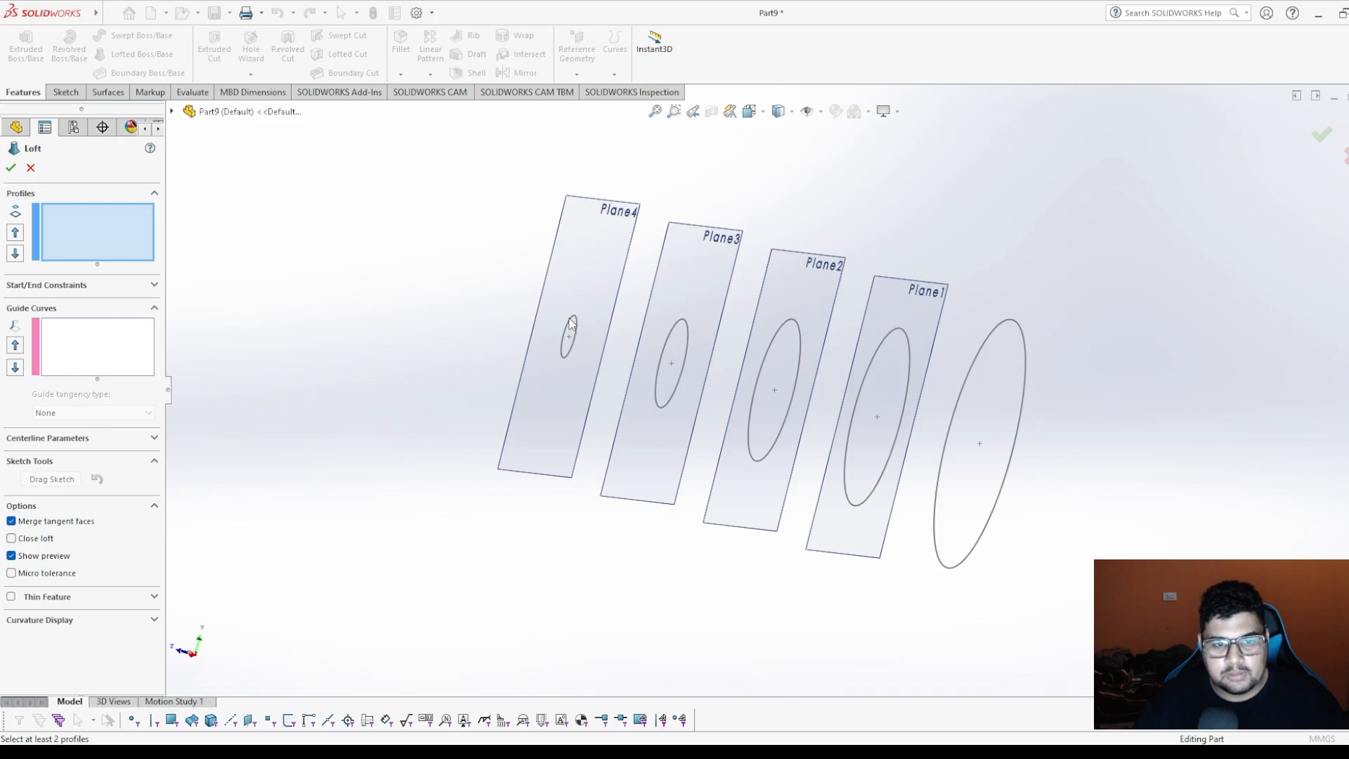
pyautogui.click(573, 323)
pyautogui.click(685, 324)
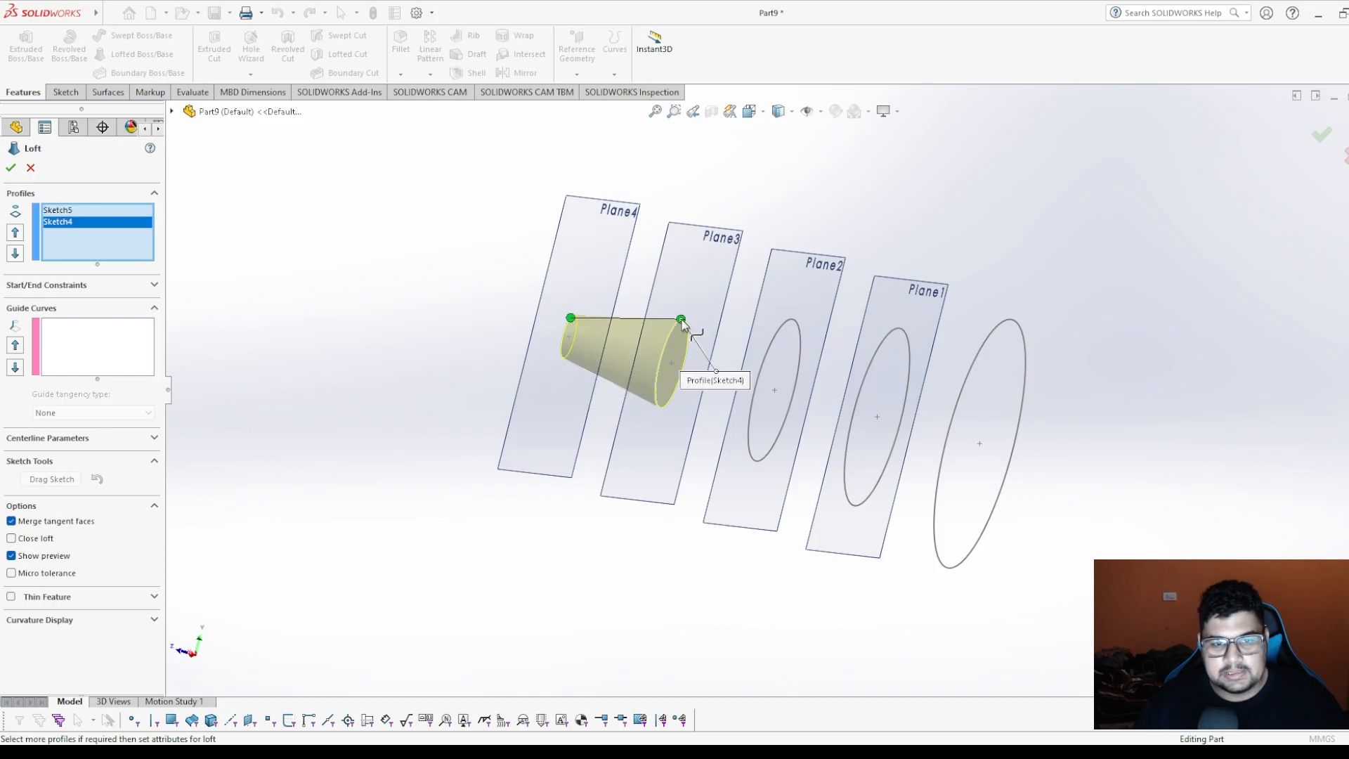
pyautogui.click(790, 323)
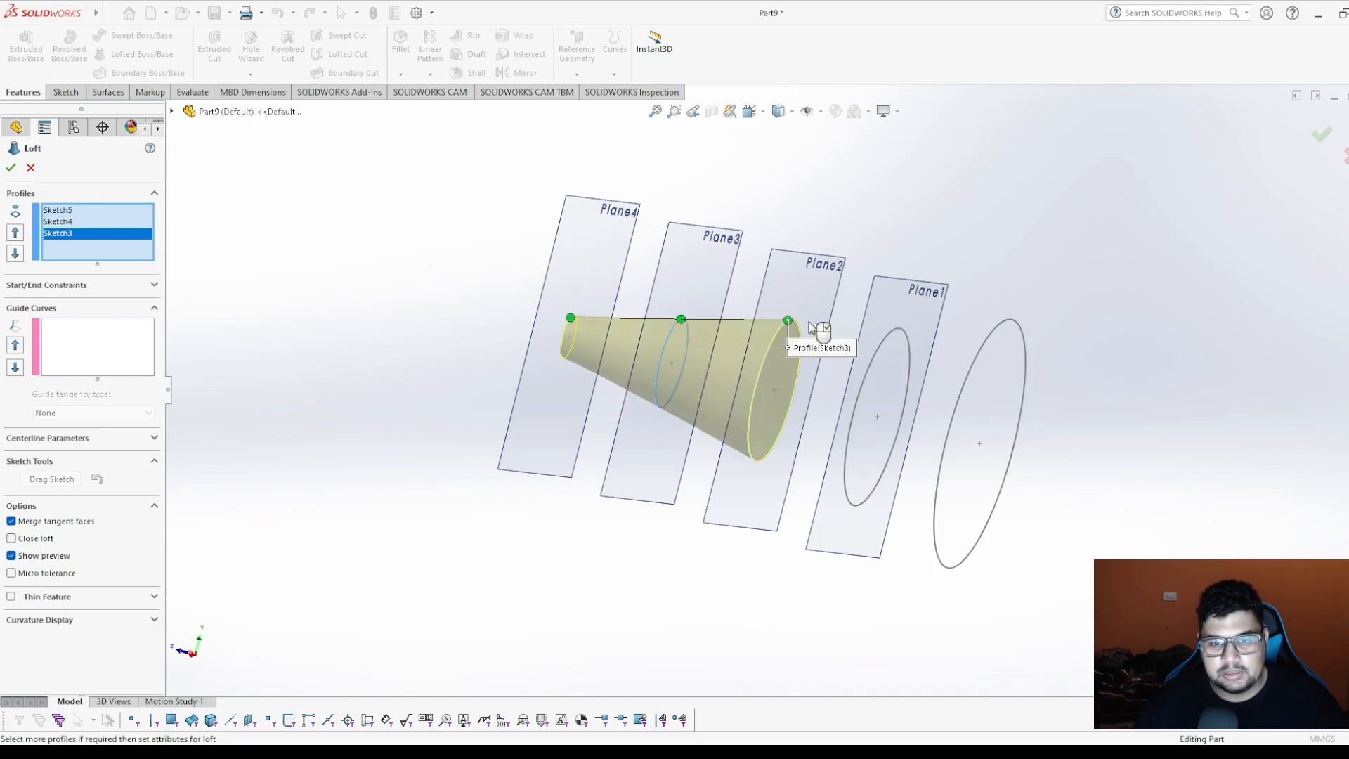
pyautogui.click(892, 329)
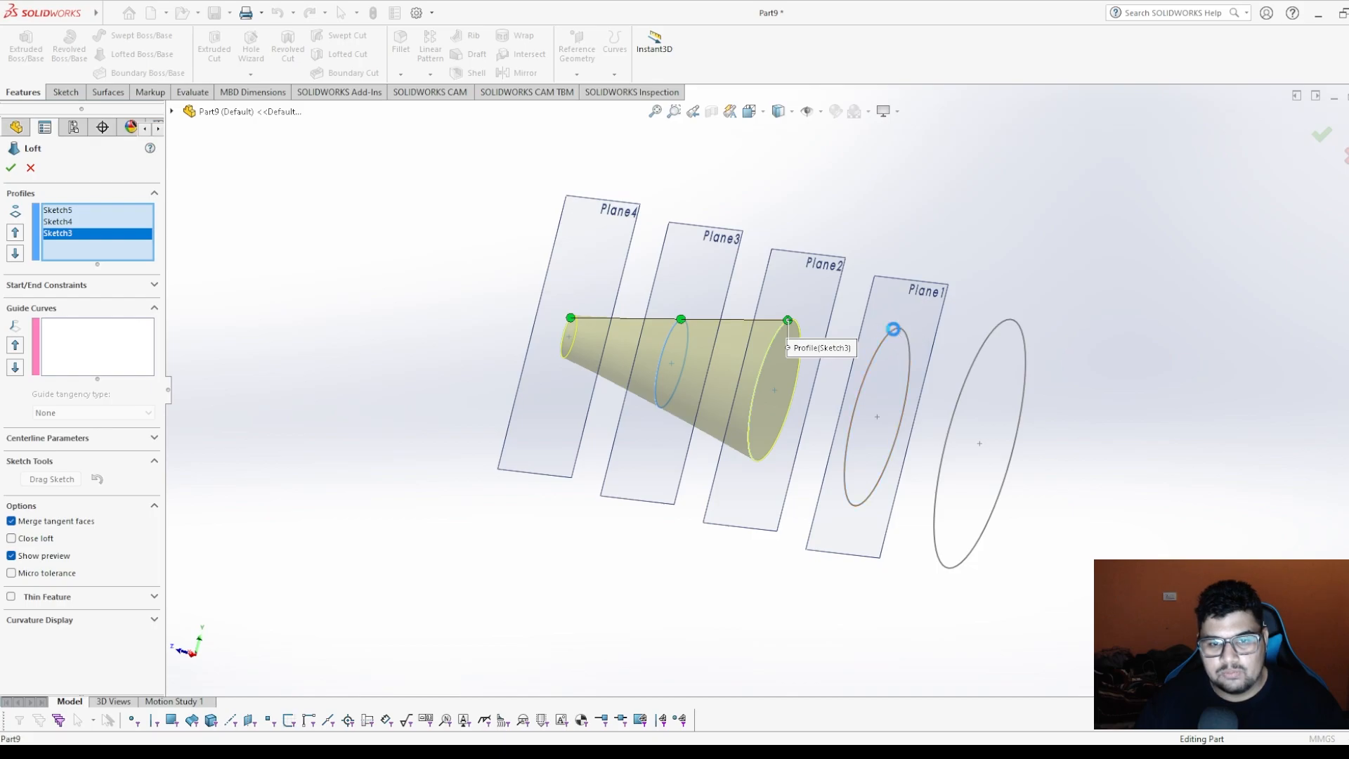
pyautogui.click(1014, 328)
# Slide the loft connector point on the Plane3 circle around its profile to line it up with the neighbouring connectors.
pyautogui.moveTo(1135, 292)
pyautogui.mouseDown(button='middle')
pyautogui.moveTo(1023, 452)
pyautogui.moveTo(868, 602)
pyautogui.moveTo(1050, 476)
pyautogui.moveTo(897, 638)
pyautogui.moveTo(1086, 671)
pyautogui.mouseUp(button='middle')
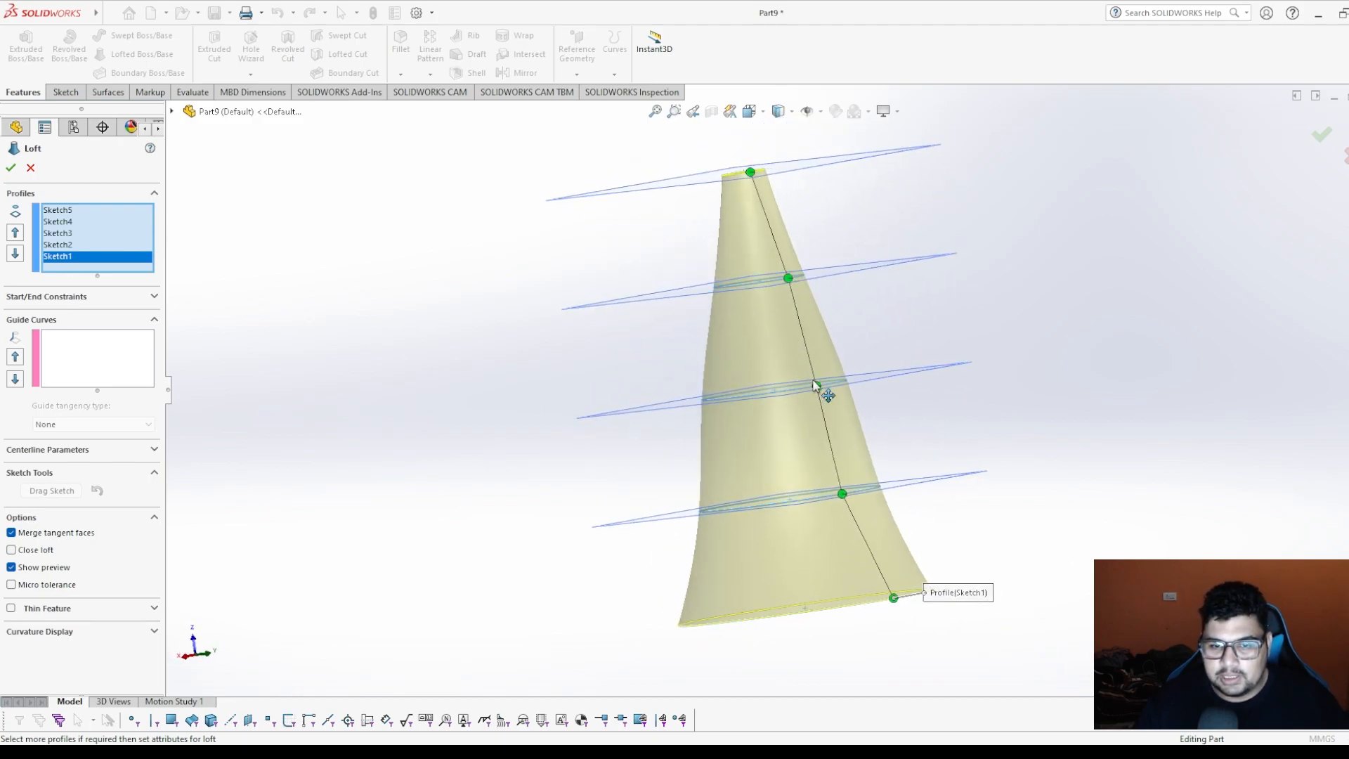
pyautogui.moveTo(1187, 246); pyautogui.dragTo(1093, 306, button='middle')
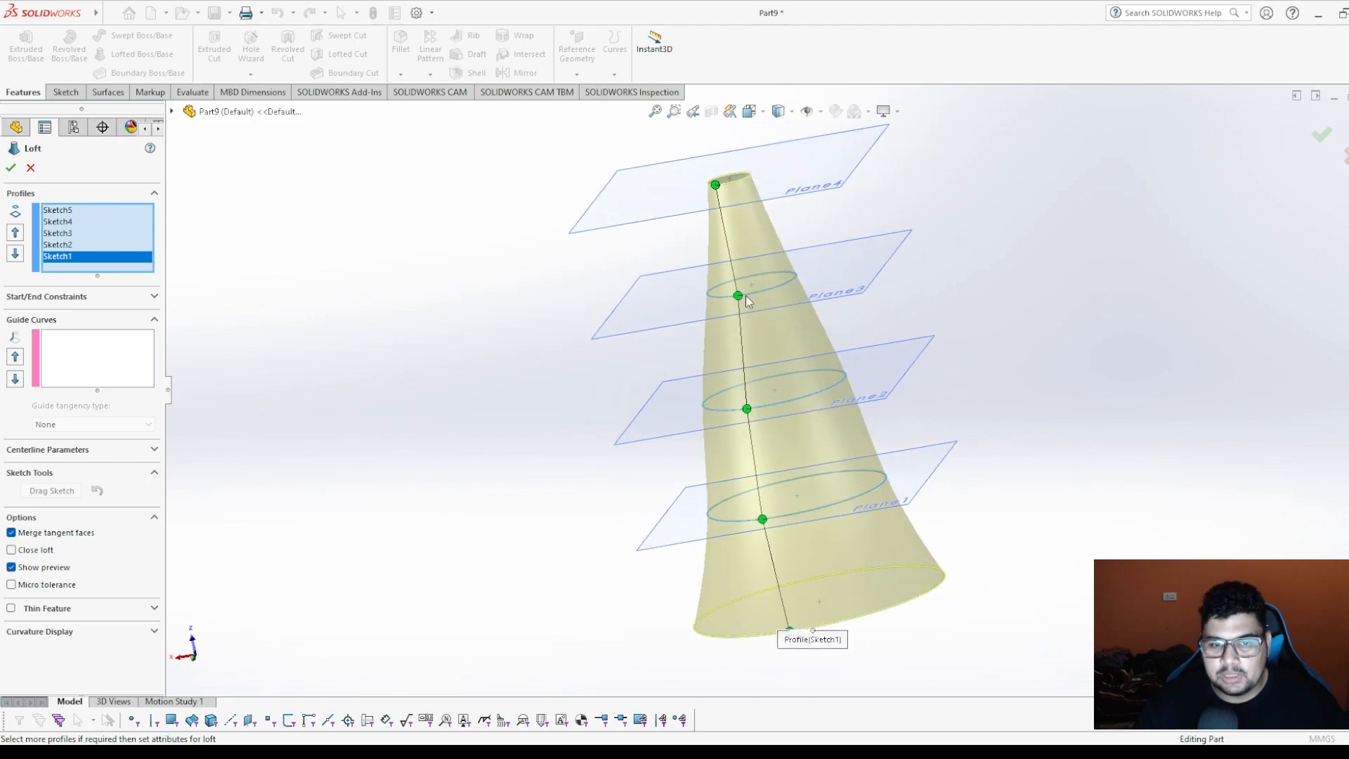
pyautogui.moveTo(738, 296); pyautogui.dragTo(776, 287)
pyautogui.moveTo(1014, 317); pyautogui.dragTo(1057, 264, button='middle')
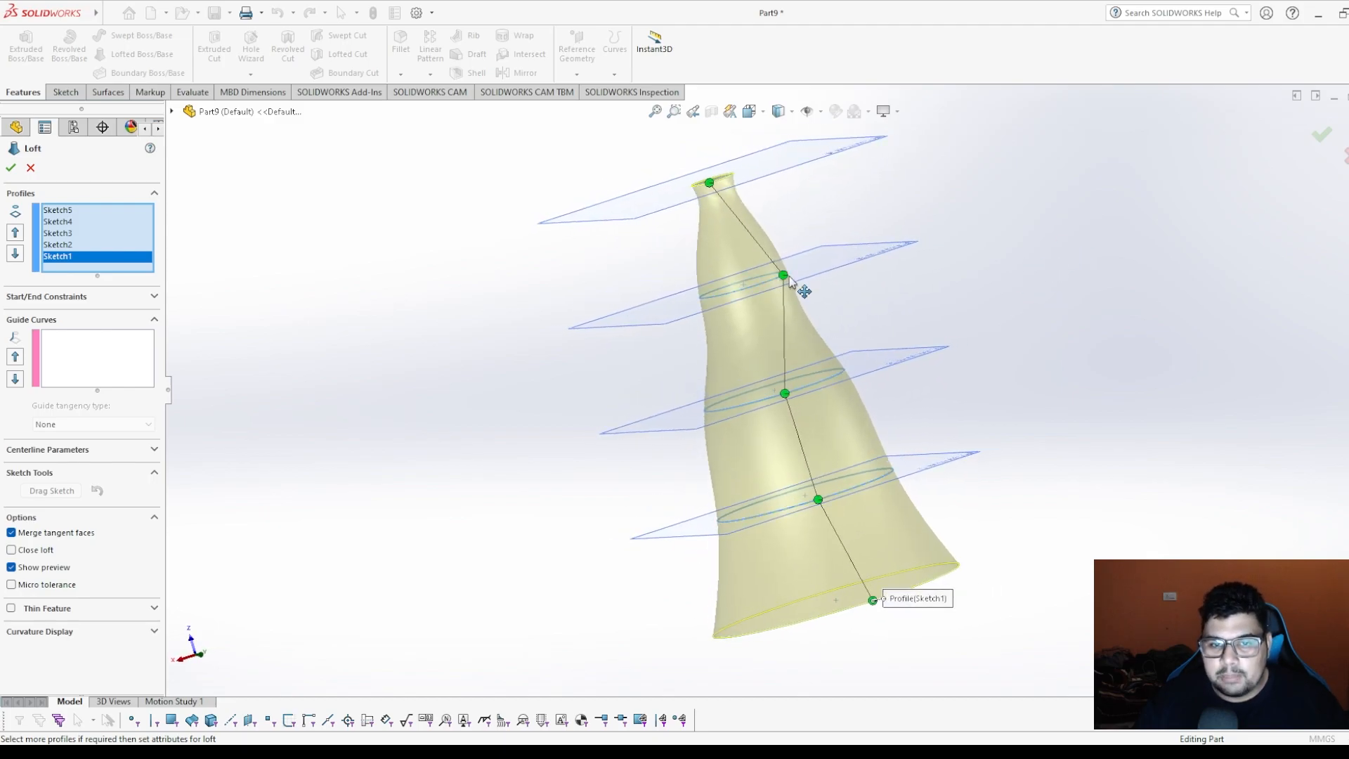
pyautogui.moveTo(786, 280); pyautogui.dragTo(764, 285)
pyautogui.moveTo(990, 300); pyautogui.dragTo(1014, 380, button='middle')
pyautogui.moveTo(812, 291); pyautogui.dragTo(804, 289)
pyautogui.moveTo(1008, 388)
pyautogui.mouseDown(button='middle')
pyautogui.moveTo(1096, 356)
pyautogui.moveTo(1012, 421)
pyautogui.moveTo(1021, 373)
pyautogui.moveTo(1018, 394)
pyautogui.moveTo(1053, 403)
pyautogui.moveTo(992, 414)
pyautogui.moveTo(1015, 400)
pyautogui.mouseUp(button='middle')
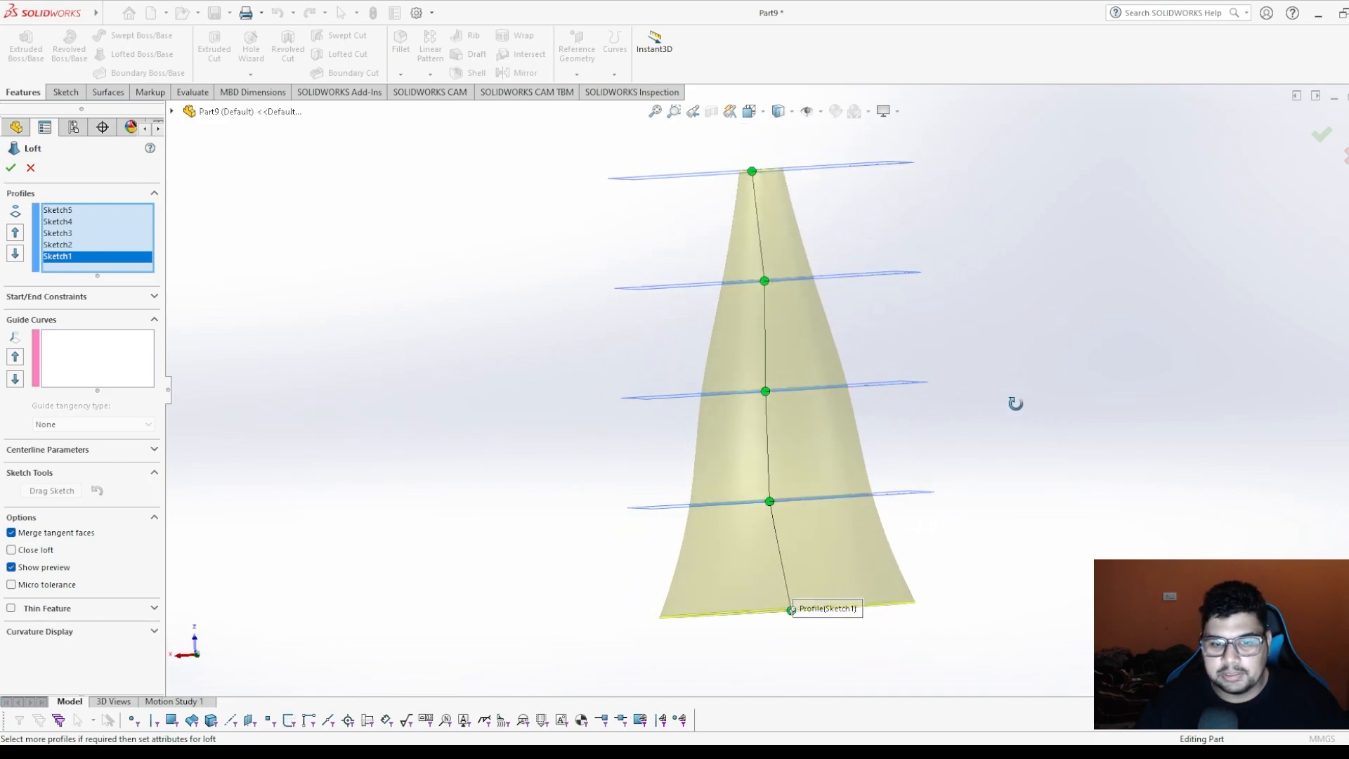
# Move the base circle's connector point in line with the others and accept the loft.
pyautogui.moveTo(796, 610); pyautogui.dragTo(779, 618)
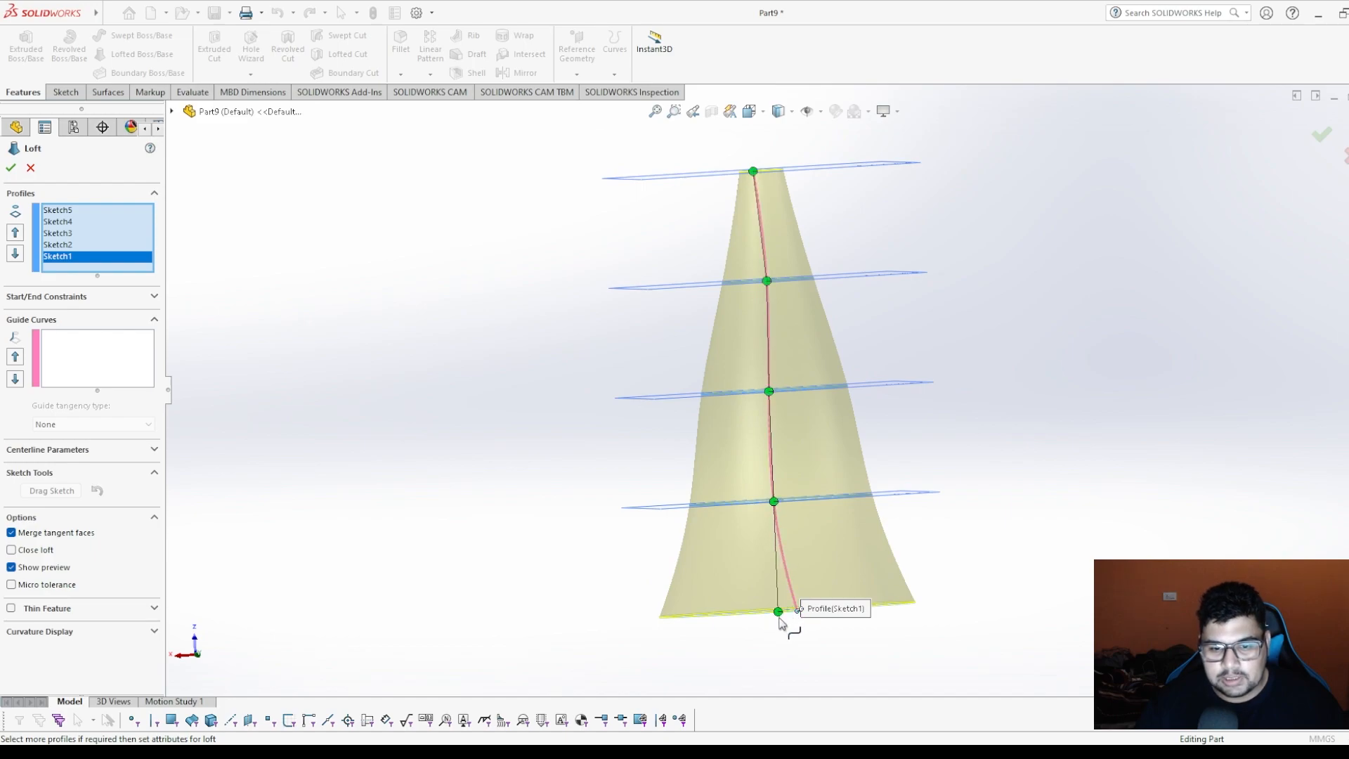
pyautogui.moveTo(807, 611); pyautogui.dragTo(971, 523, button='middle')
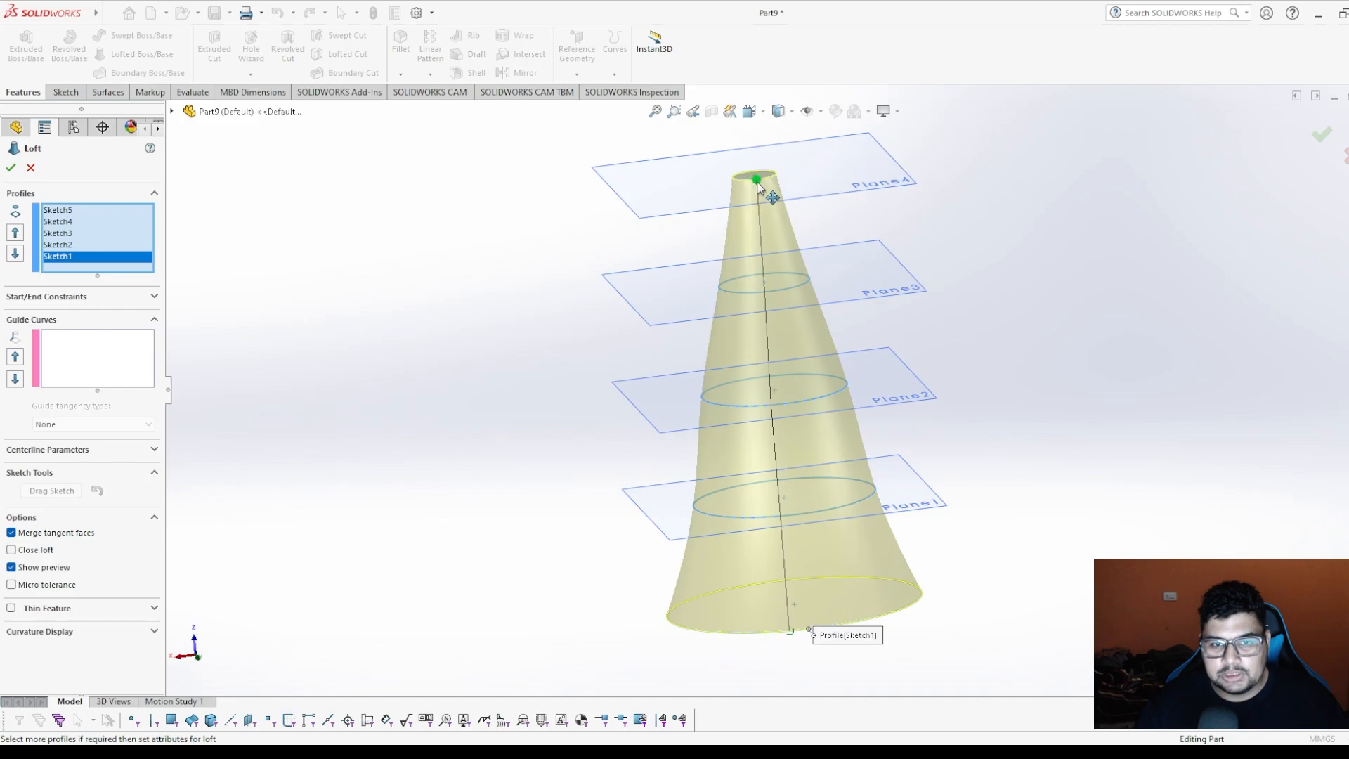
pyautogui.moveTo(999, 343); pyautogui.dragTo(670, 392, button='middle')
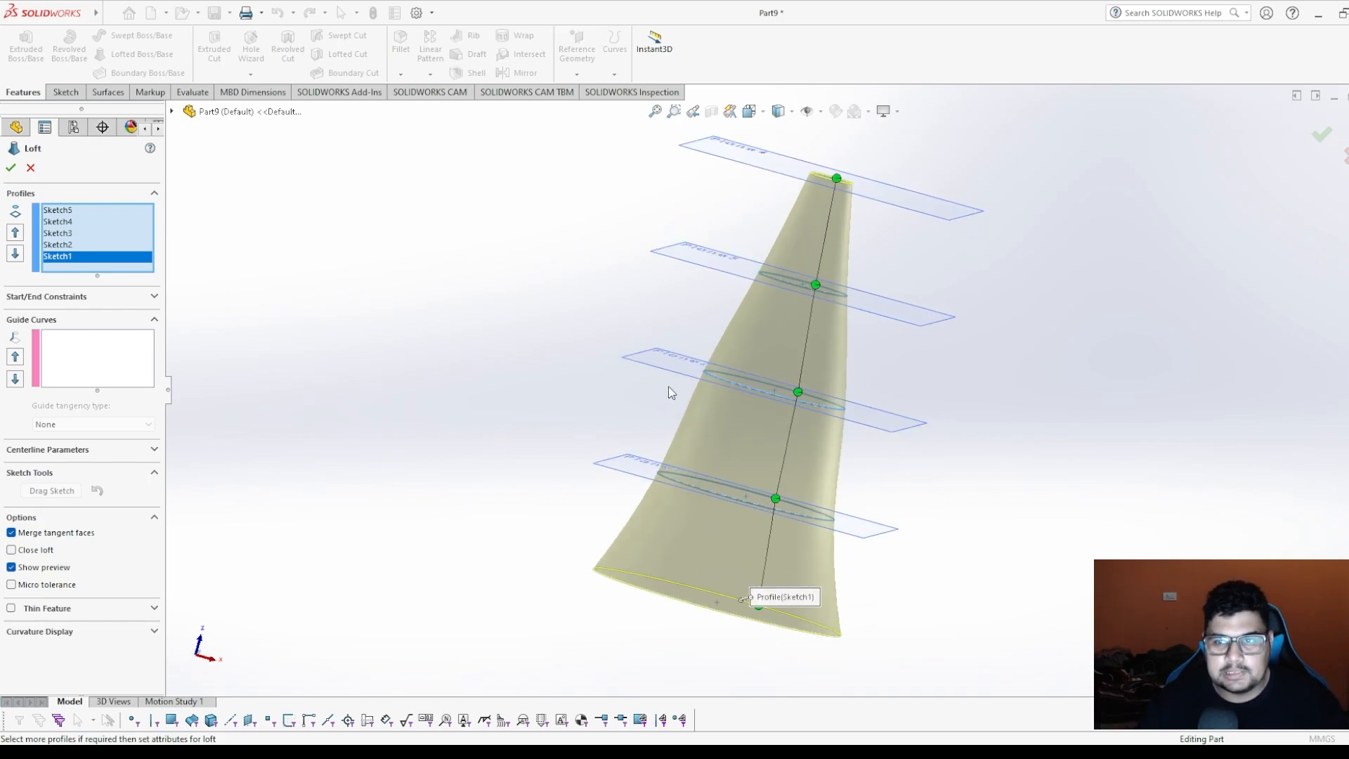
pyautogui.click(11, 167)
pyautogui.moveTo(809, 471)
pyautogui.mouseDown(button='middle')
pyautogui.moveTo(812, 157)
pyautogui.moveTo(826, 446)
pyautogui.moveTo(533, 519)
pyautogui.mouseUp(button='middle')
# Hide the reference planes Plane1, Plane2, Plane3 and Plane4.
pyautogui.click(48, 322)
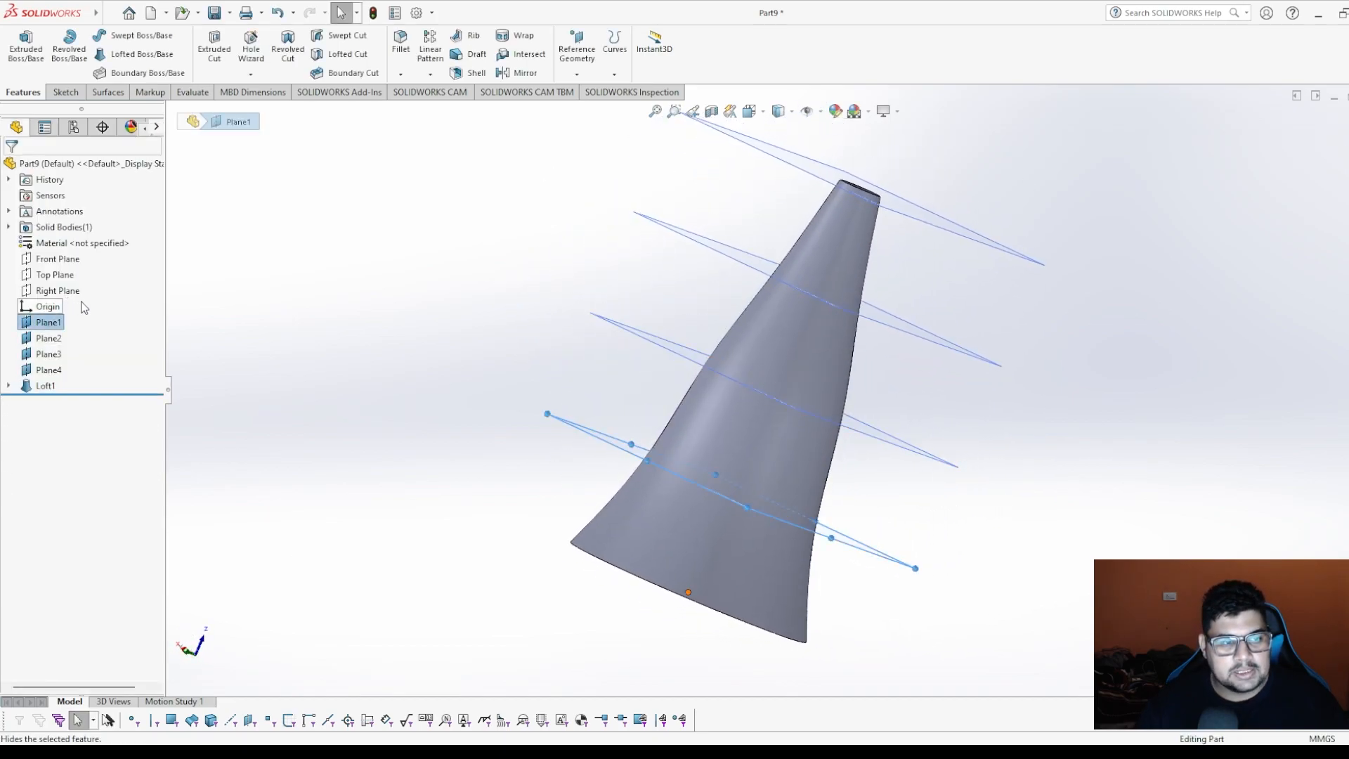
pyautogui.click(81, 304)
pyautogui.click(52, 341)
pyautogui.click(79, 323)
pyautogui.click(52, 355)
pyautogui.click(80, 340)
pyautogui.click(51, 369)
pyautogui.click(79, 354)
pyautogui.moveTo(575, 331); pyautogui.dragTo(629, 237, button='middle')
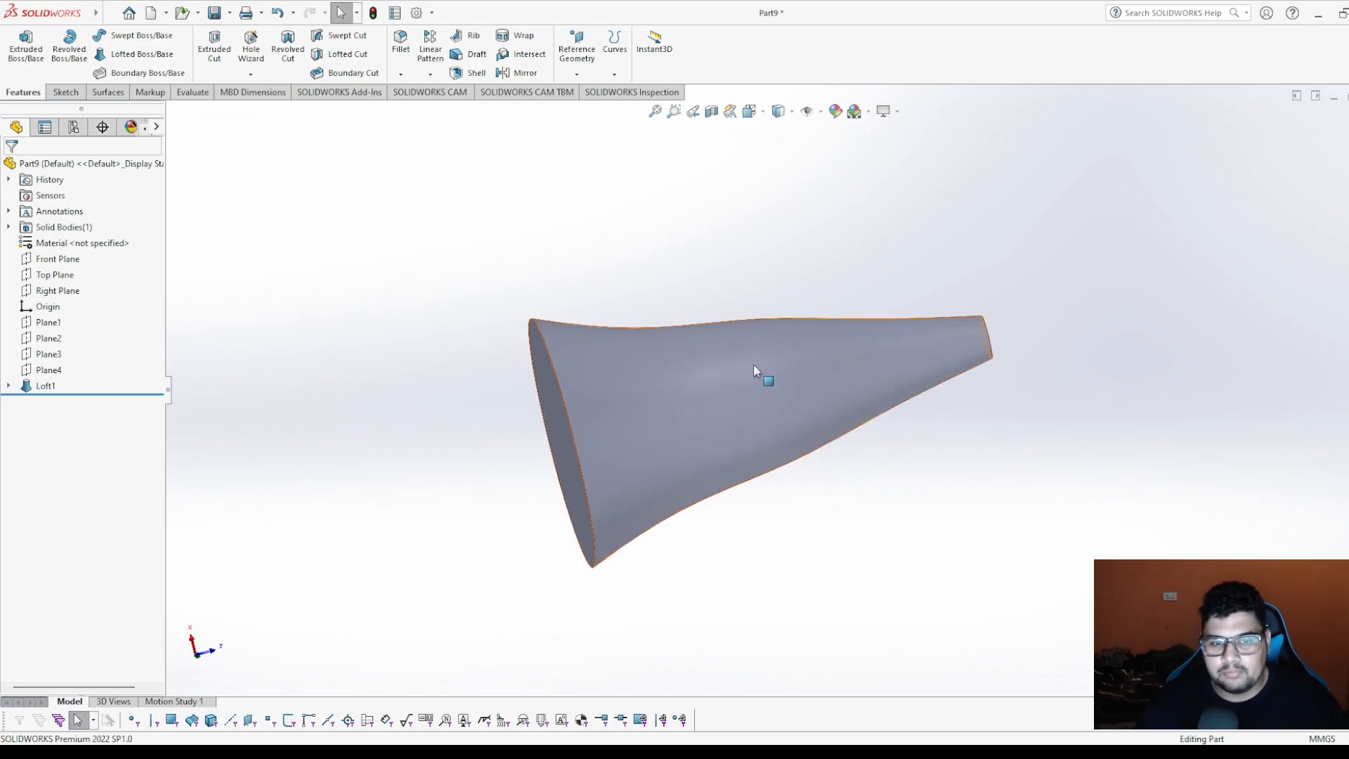
# Shell the lofted body with a 3 mm wall, removing the large end face and enabling the preview.
pyautogui.scroll(2, 757, 360)
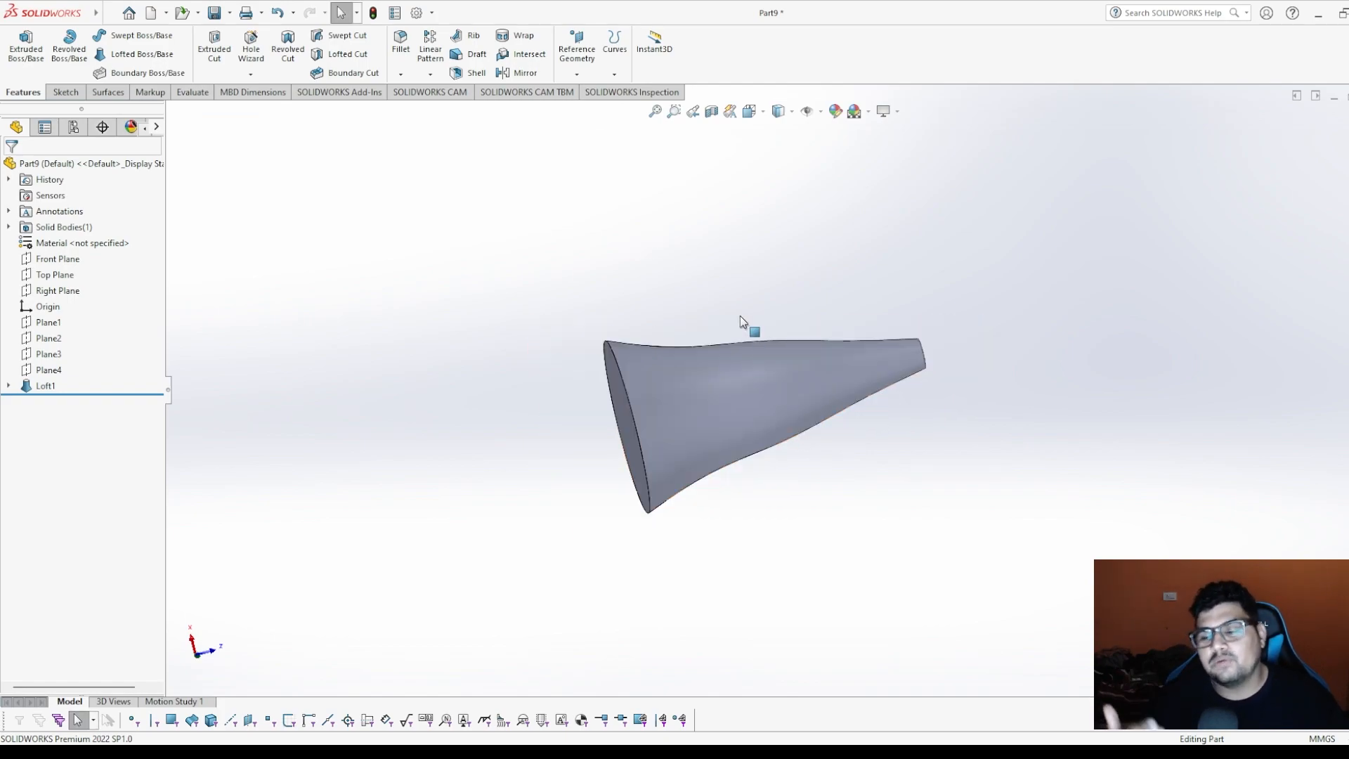
pyautogui.moveTo(728, 331)
pyautogui.mouseDown(button='middle')
pyautogui.moveTo(798, 304)
pyautogui.moveTo(723, 292)
pyautogui.moveTo(734, 305)
pyautogui.mouseUp(button='middle')
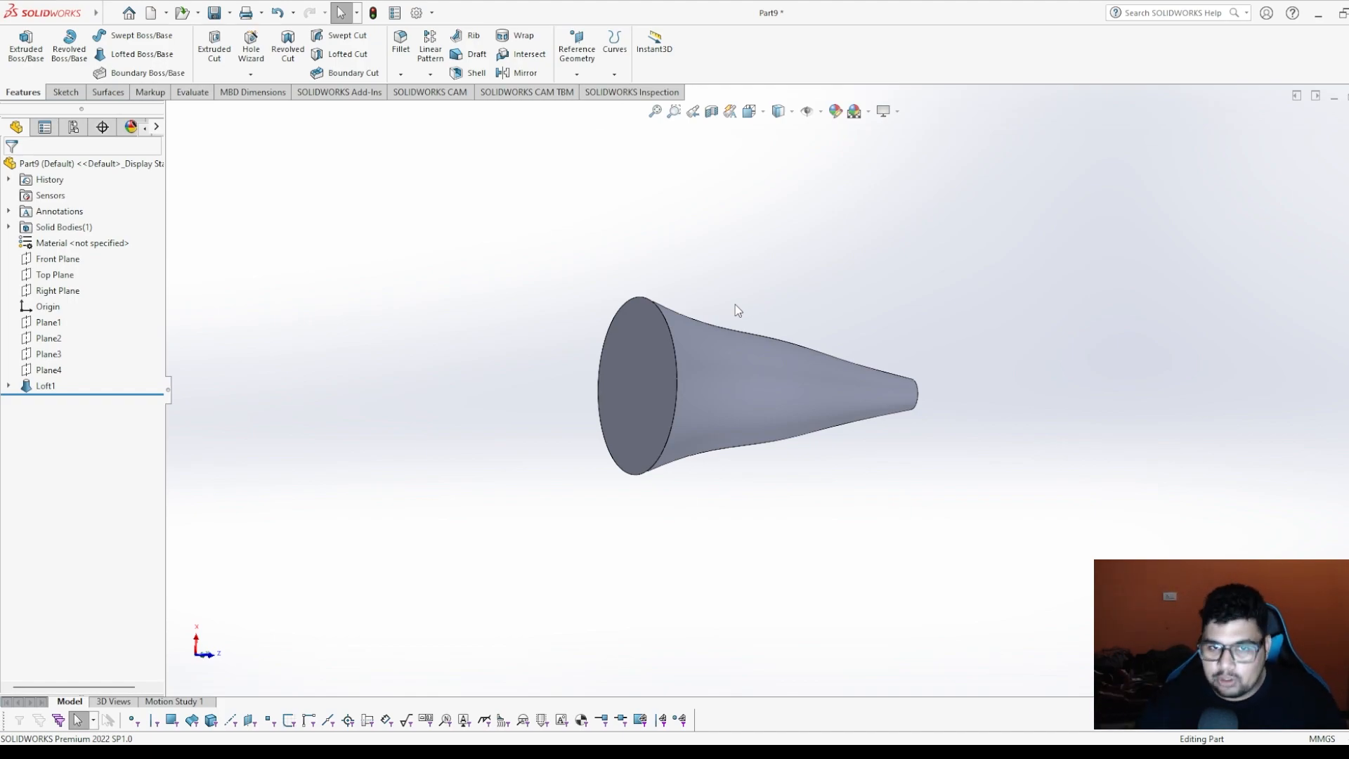
pyautogui.scroll(3, 600, 272)
pyautogui.scroll(-2, 600, 274)
pyautogui.scroll(1, 861, 462)
pyautogui.scroll(-5, 756, 410)
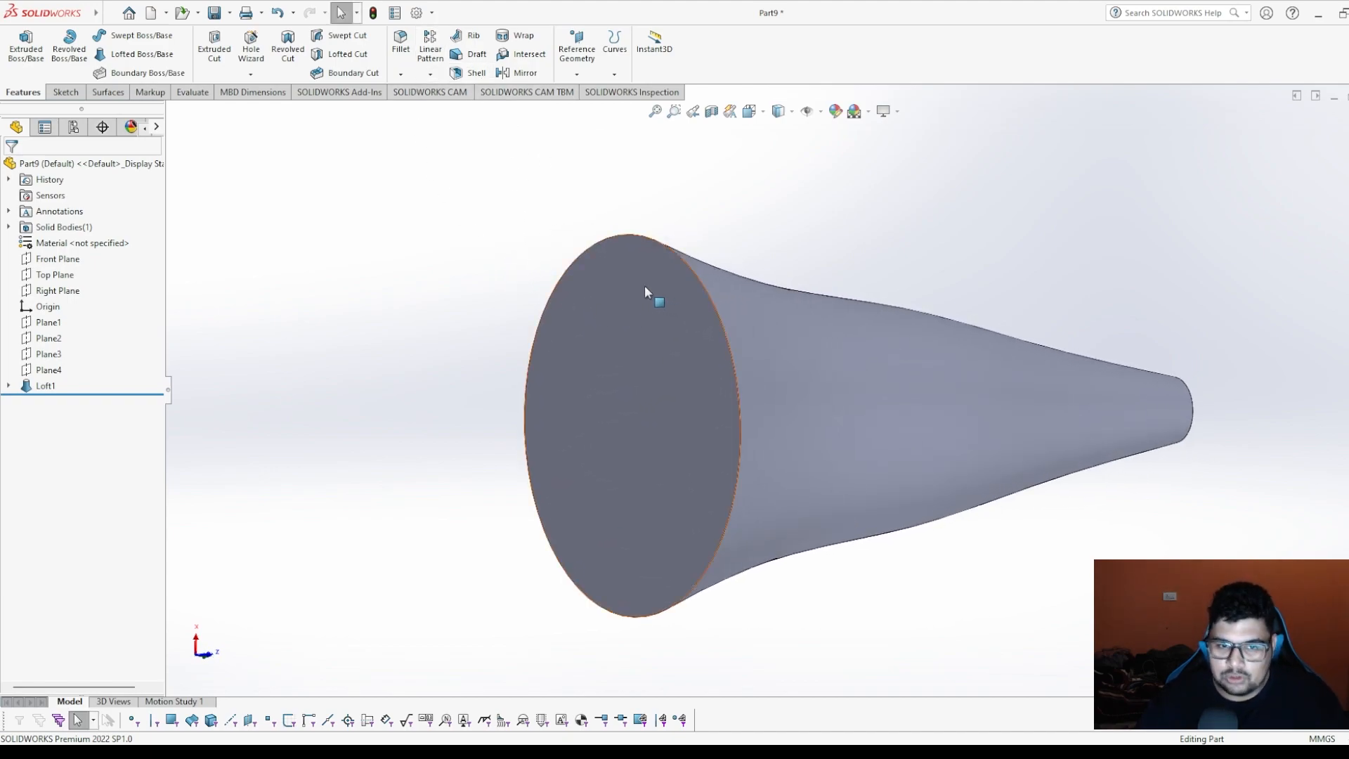
pyautogui.click(473, 73)
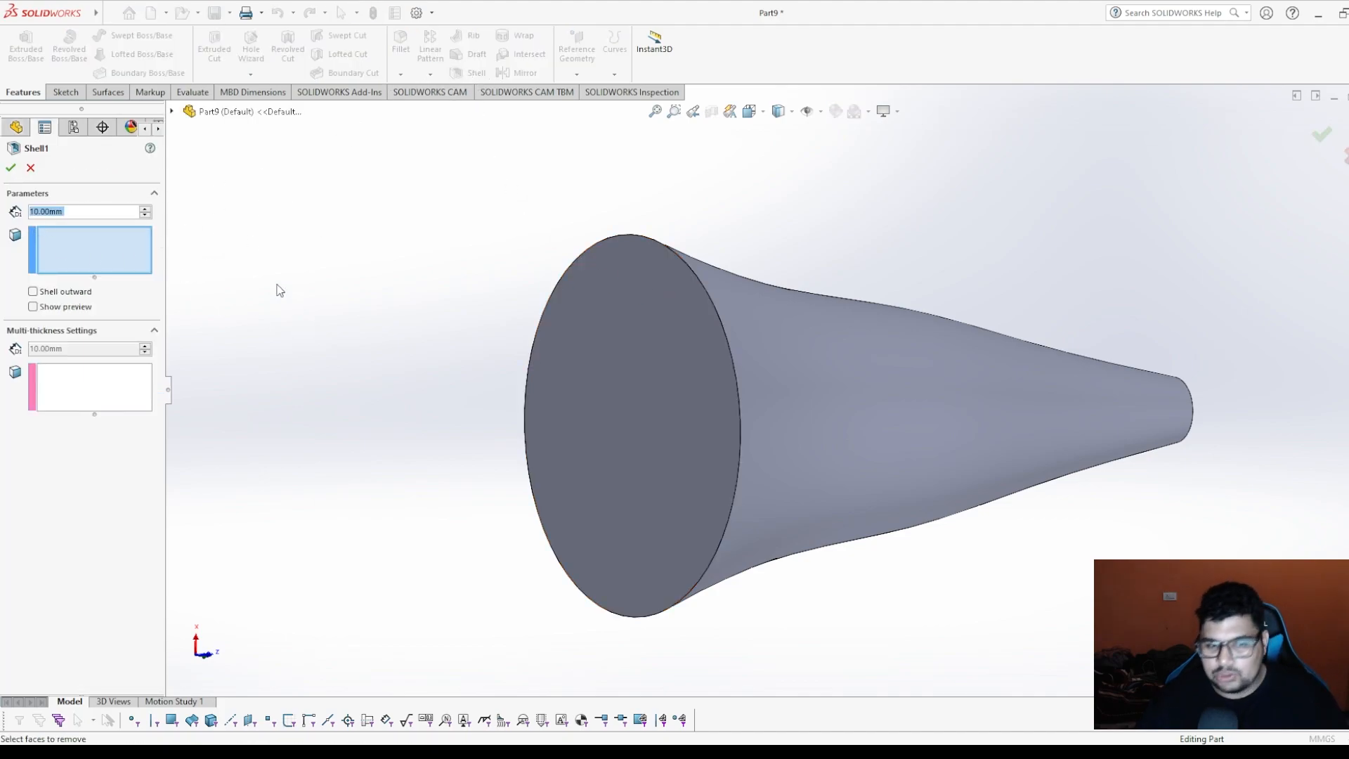
pyautogui.click(655, 342)
pyautogui.moveTo(499, 288); pyautogui.dragTo(365, 260, button='middle')
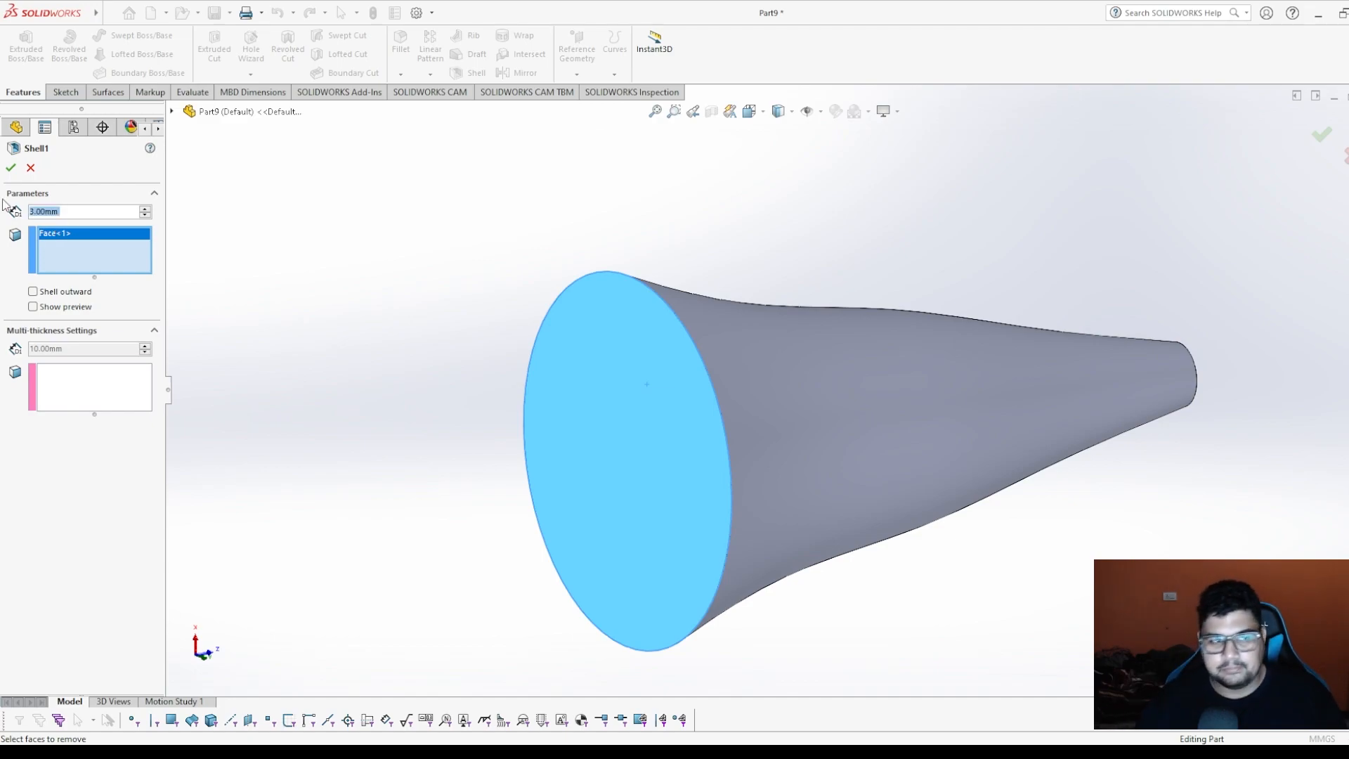
pyautogui.click(33, 307)
pyautogui.moveTo(382, 337); pyautogui.dragTo(412, 274, button='middle')
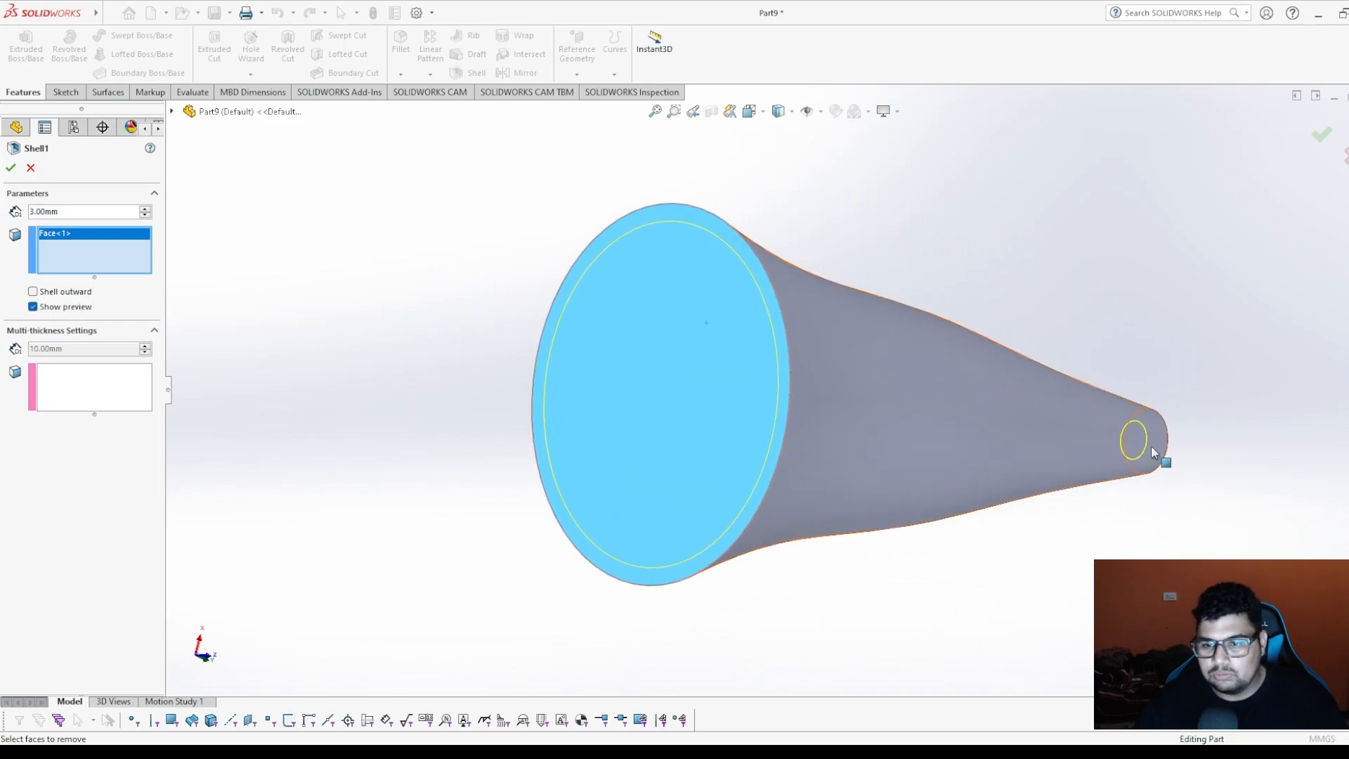
pyautogui.click(11, 167)
# Start a sketch on the shelled rim face and draw a center rectangle about 87 by 80 mm centred on the origin.
pyautogui.moveTo(609, 309); pyautogui.dragTo(746, 277, button='middle')
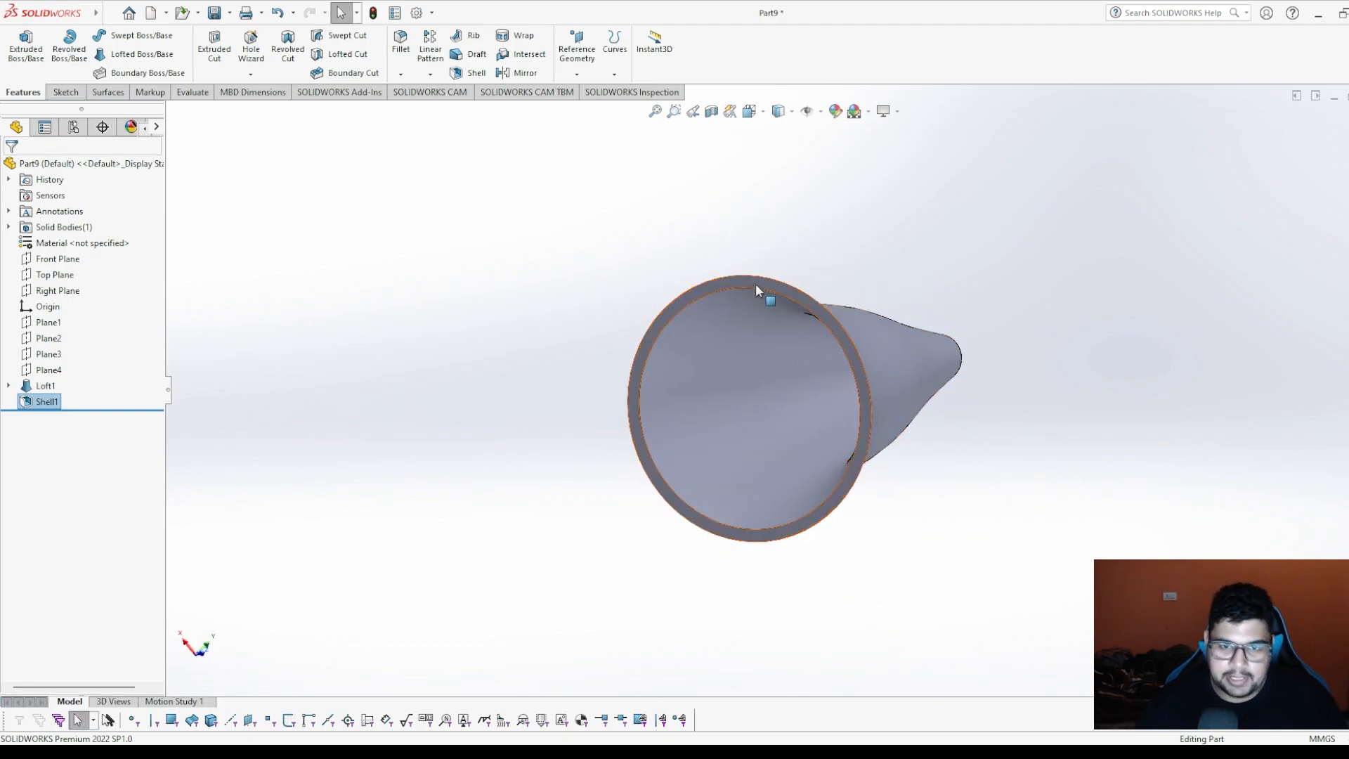
pyautogui.click(756, 284)
pyautogui.click(818, 251)
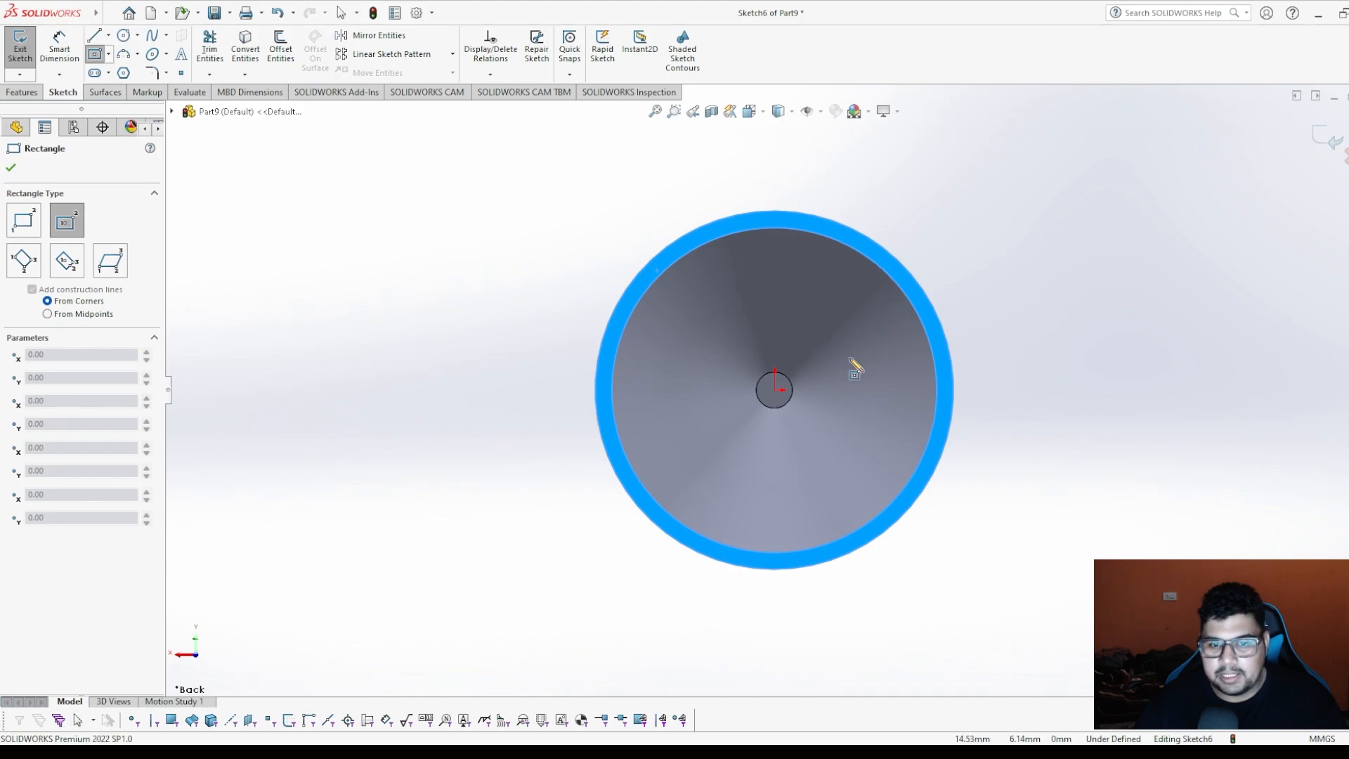
pyautogui.click(775, 389)
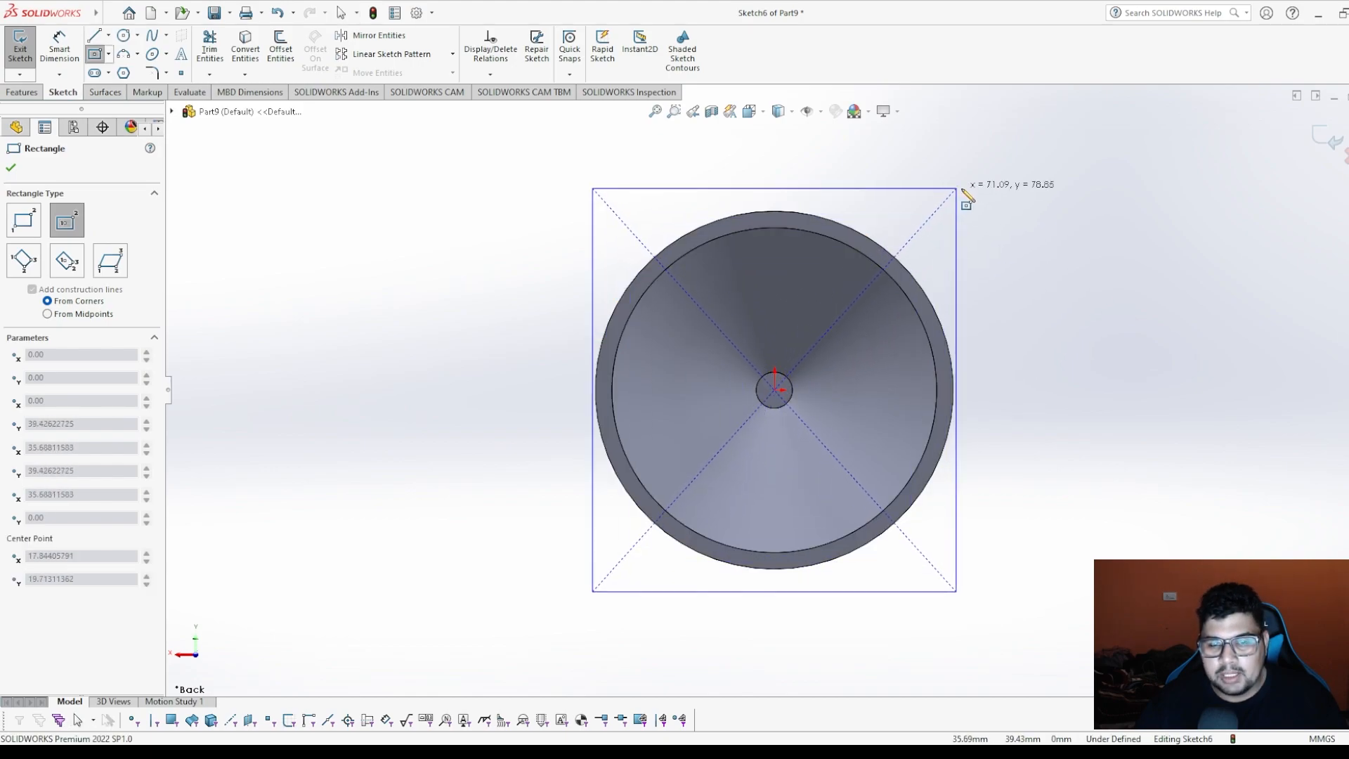
pyautogui.click(998, 186)
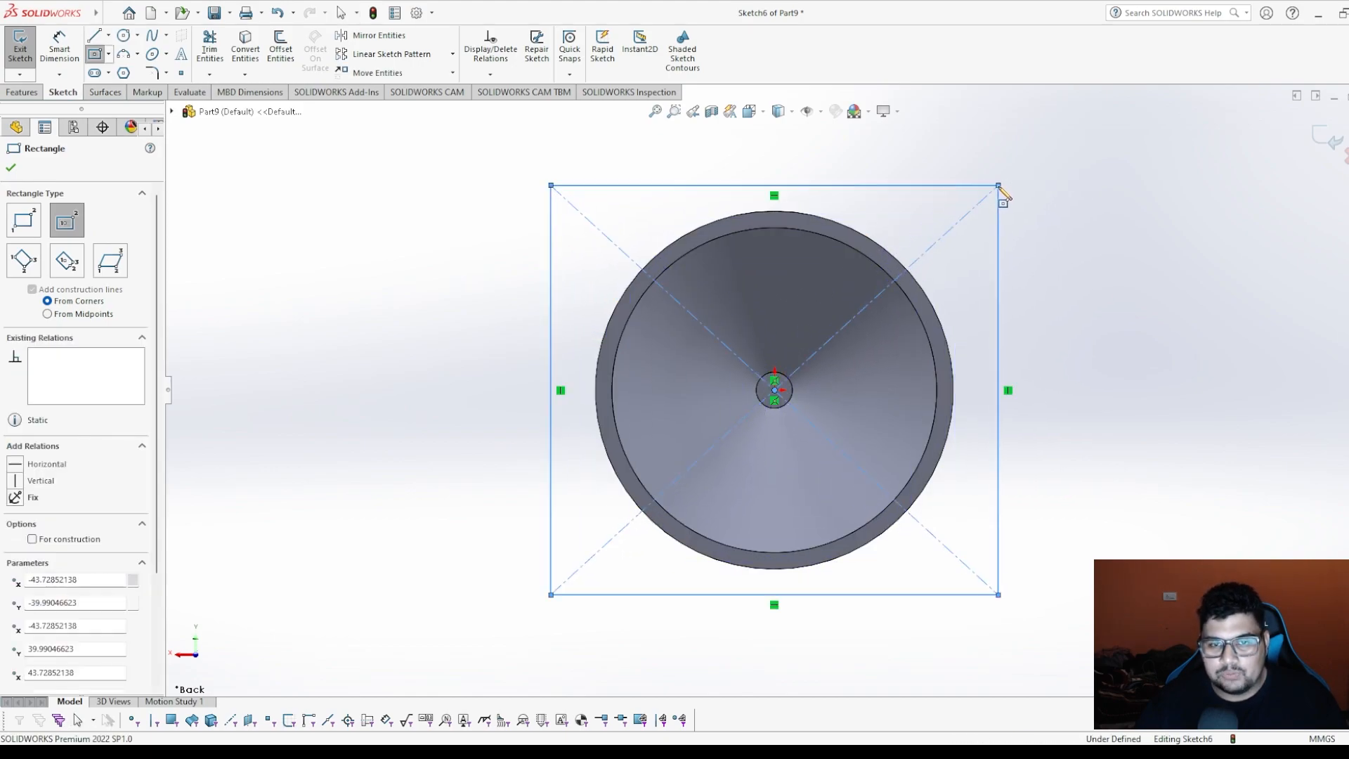
pyautogui.click(9, 169)
# Dimension the rectangle's height and width to 80 mm each.
pyautogui.click(60, 49)
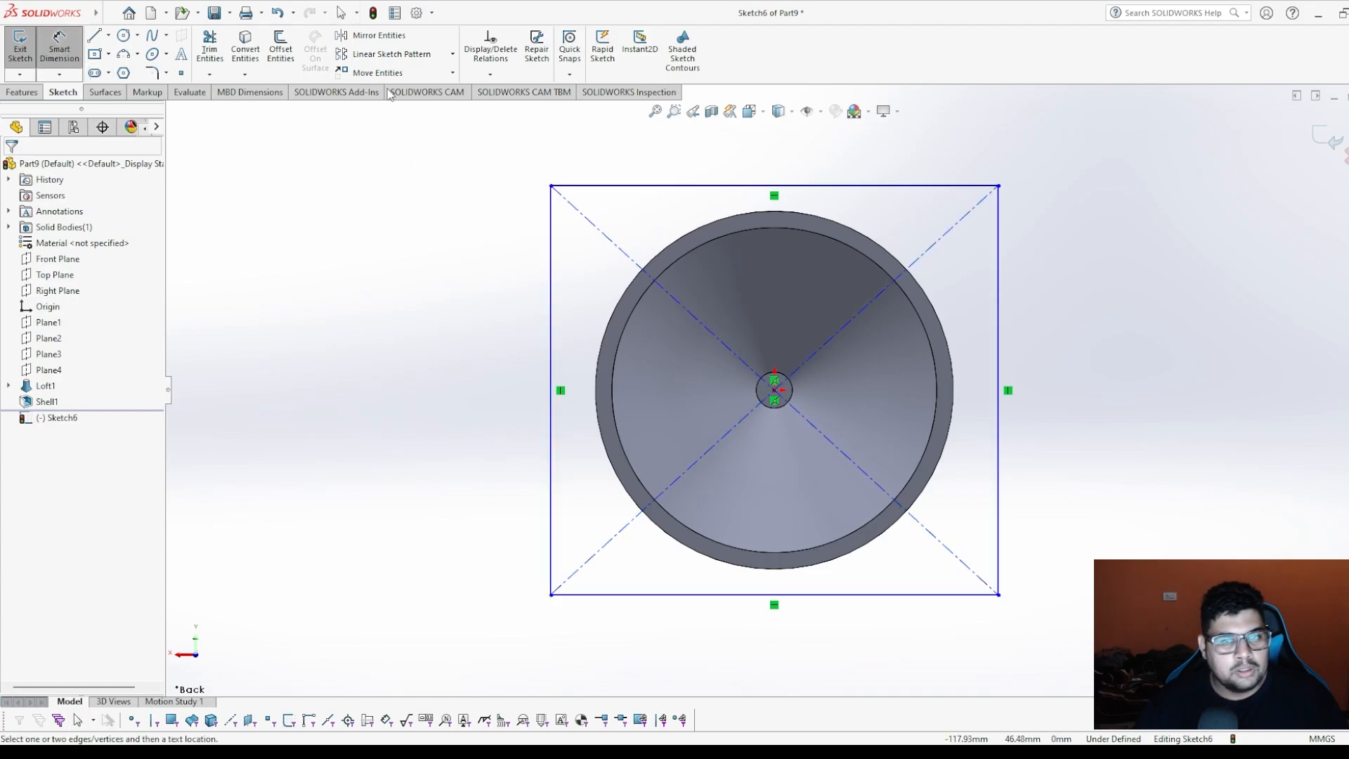
pyautogui.click(998, 247)
pyautogui.click(1050, 251)
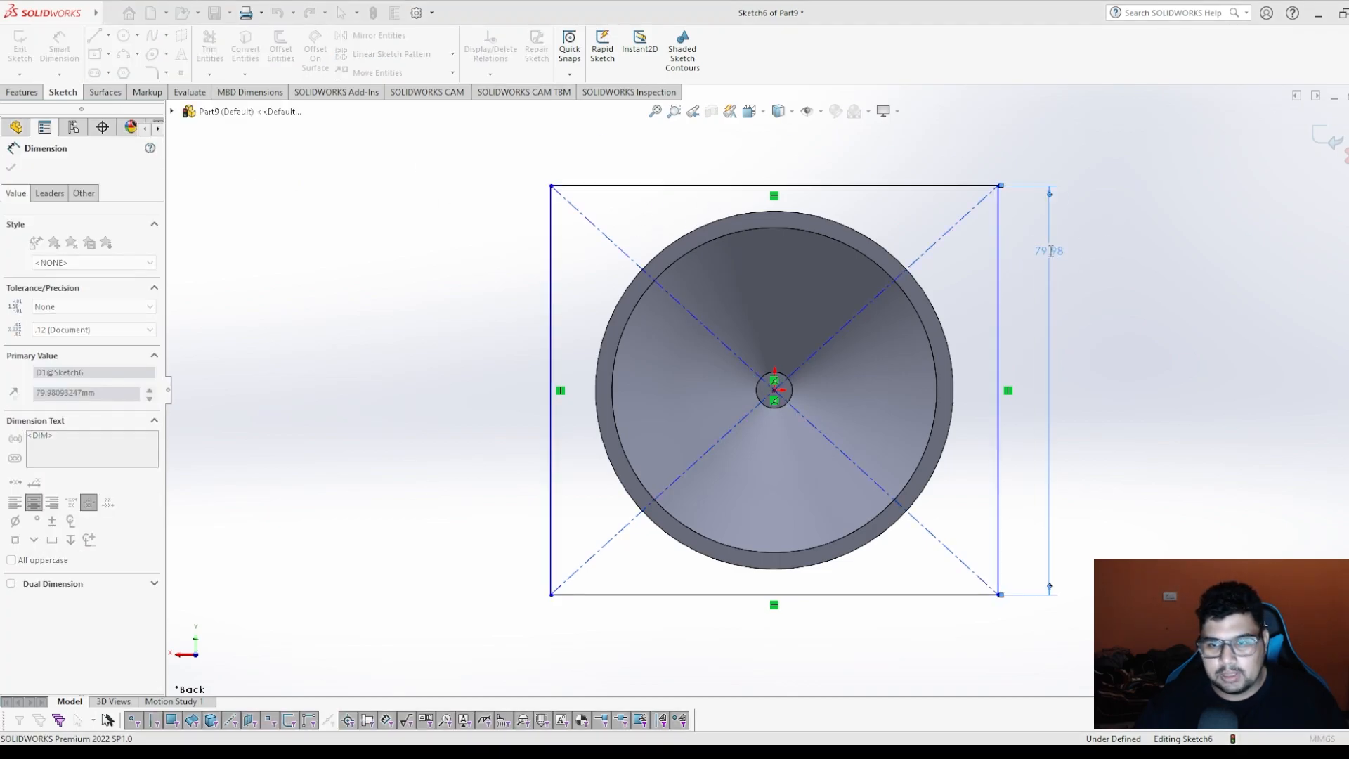
pyautogui.write('80')
pyautogui.press('Return')
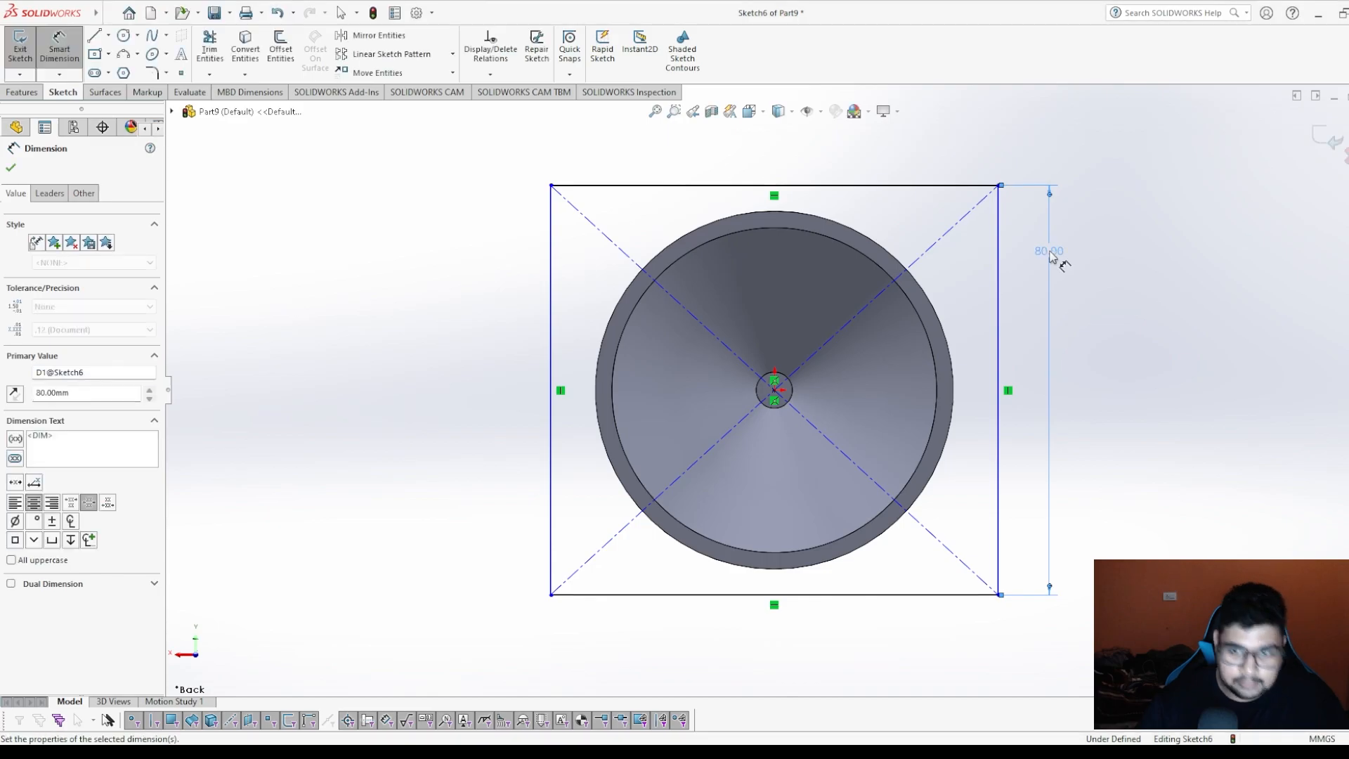
pyautogui.click(870, 186)
pyautogui.click(874, 149)
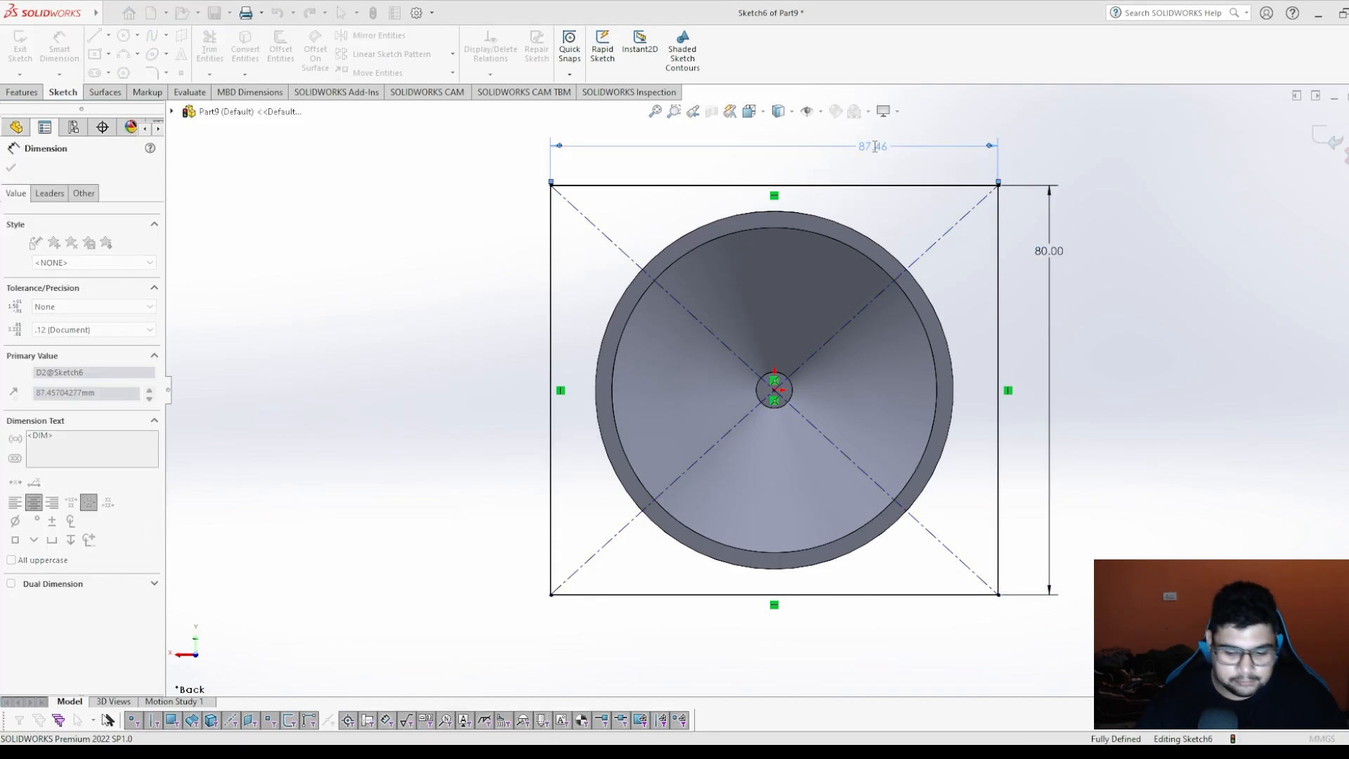
pyautogui.write('80')
pyautogui.press('Return')
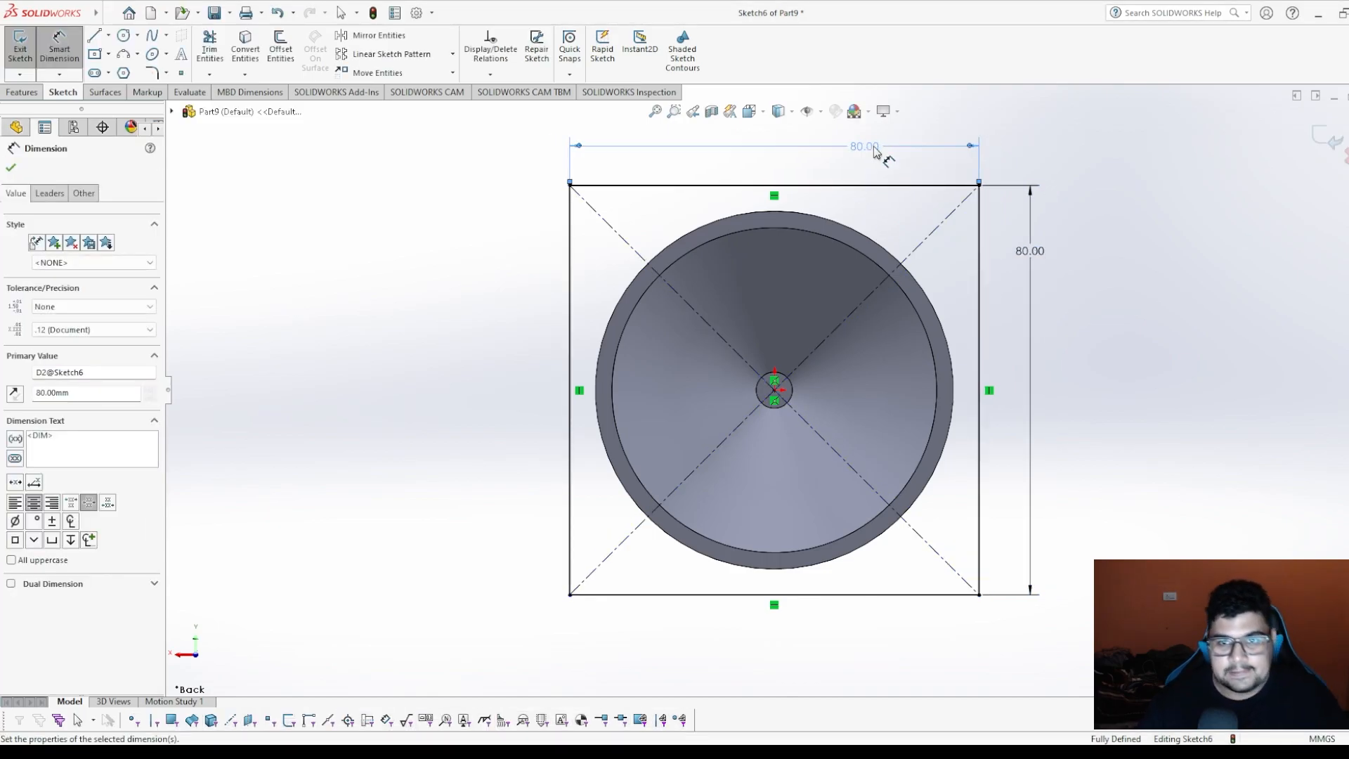
# Convert the outer circular edge of the shelled rim into the square base sketch and finish the sketch.
pyautogui.click(10, 167)
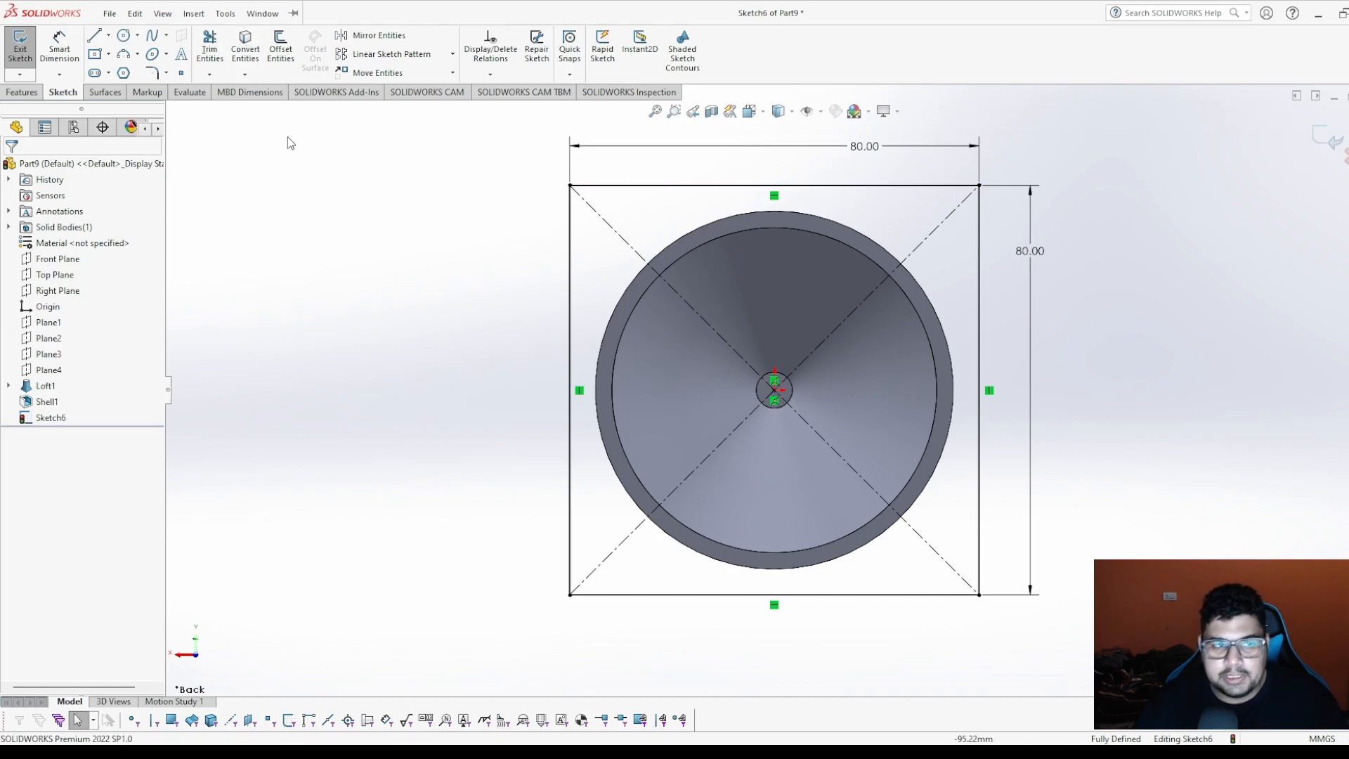
pyautogui.click(247, 45)
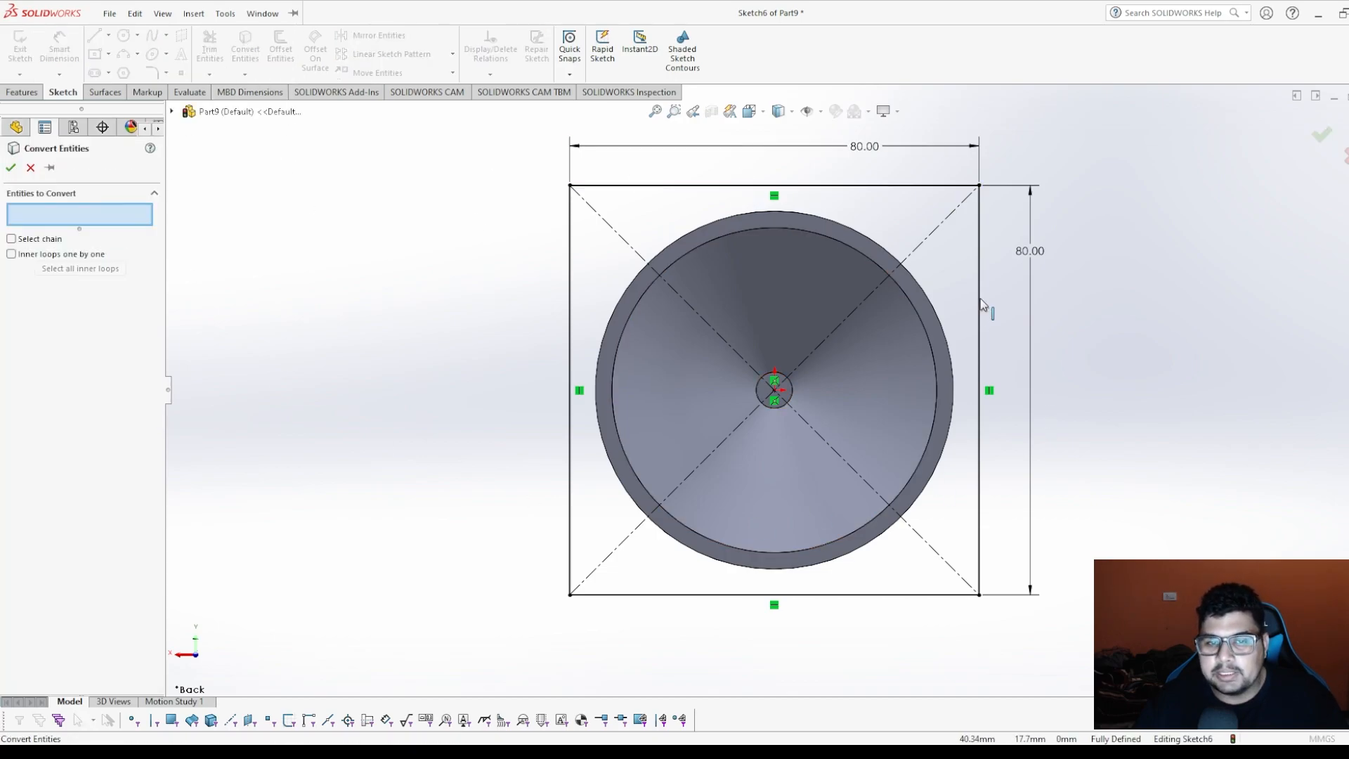
pyautogui.click(819, 223)
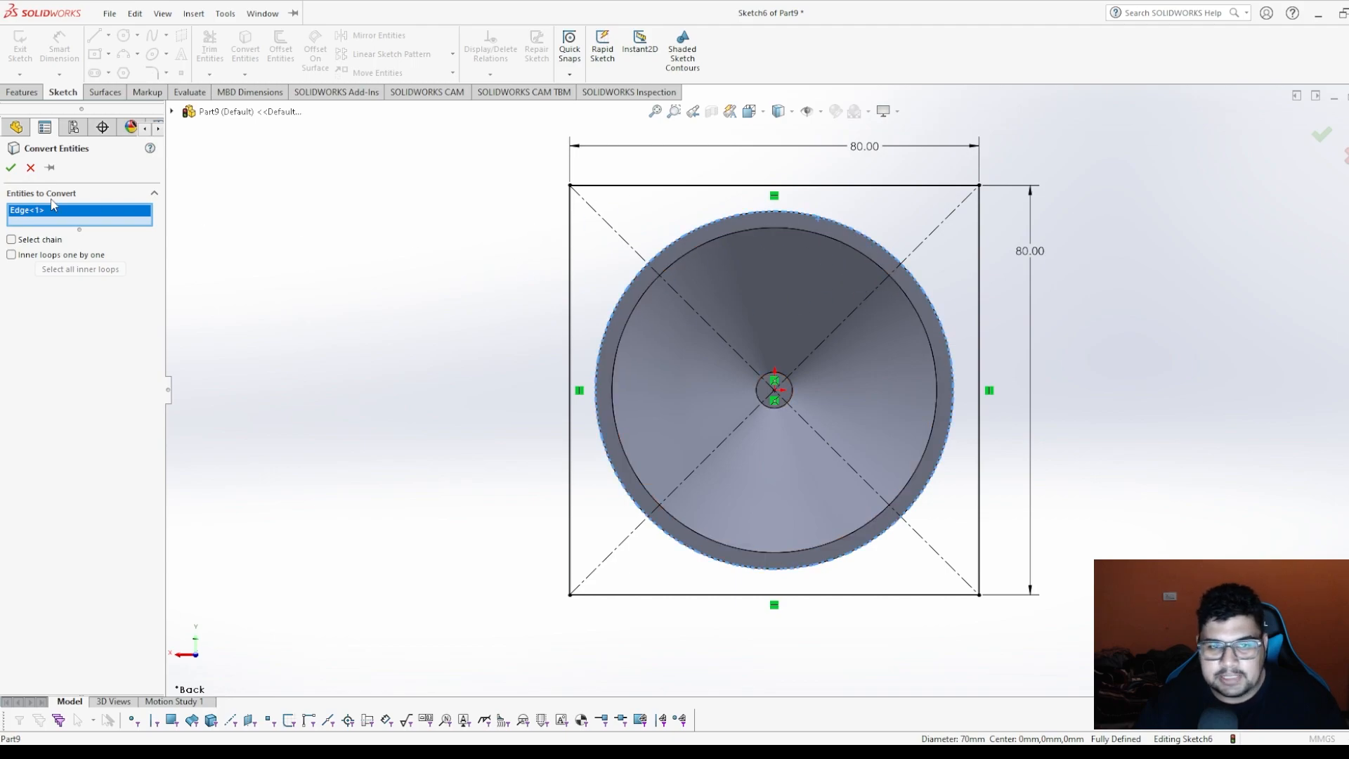
pyautogui.click(11, 167)
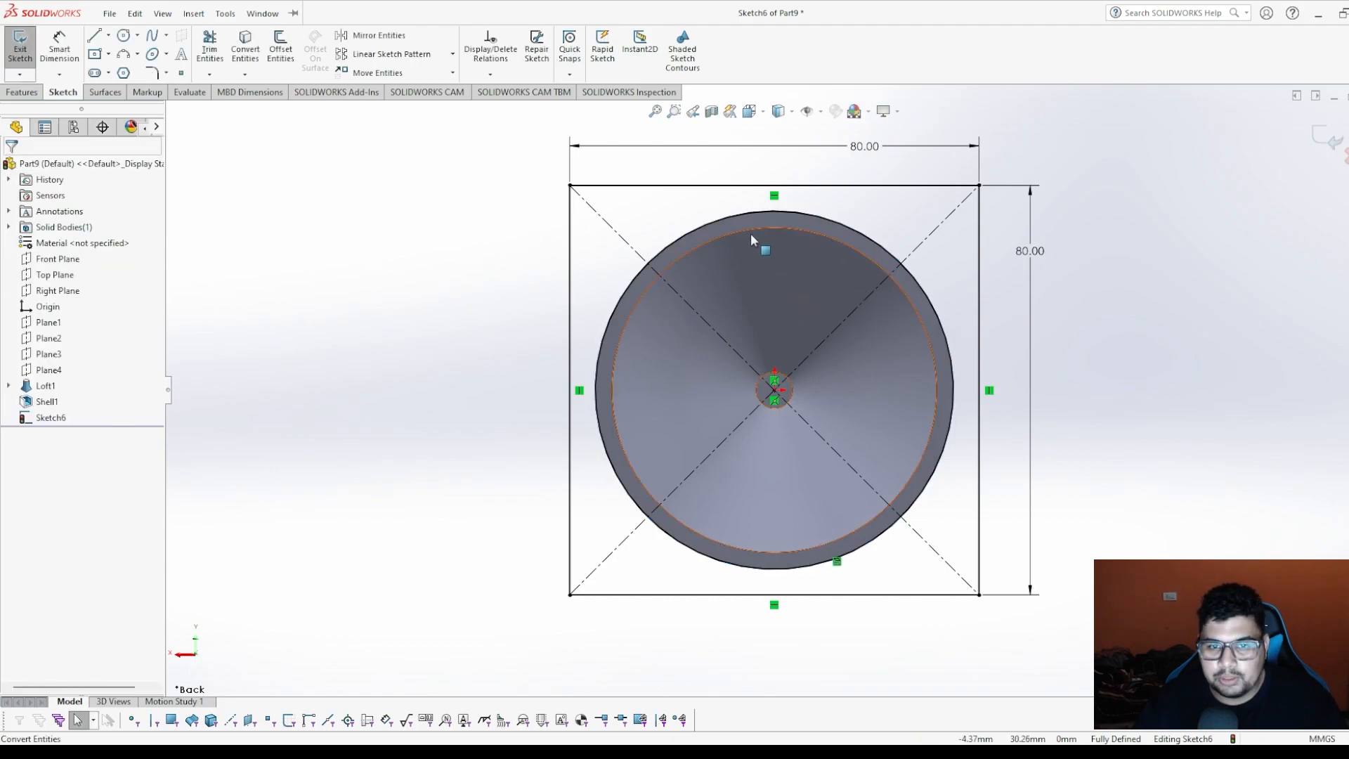
pyautogui.click(1322, 140)
# Extrude the square base sketch with its circular opening 5 mm blind, away from the cone, with merge result enabled.
pyautogui.click(25, 54)
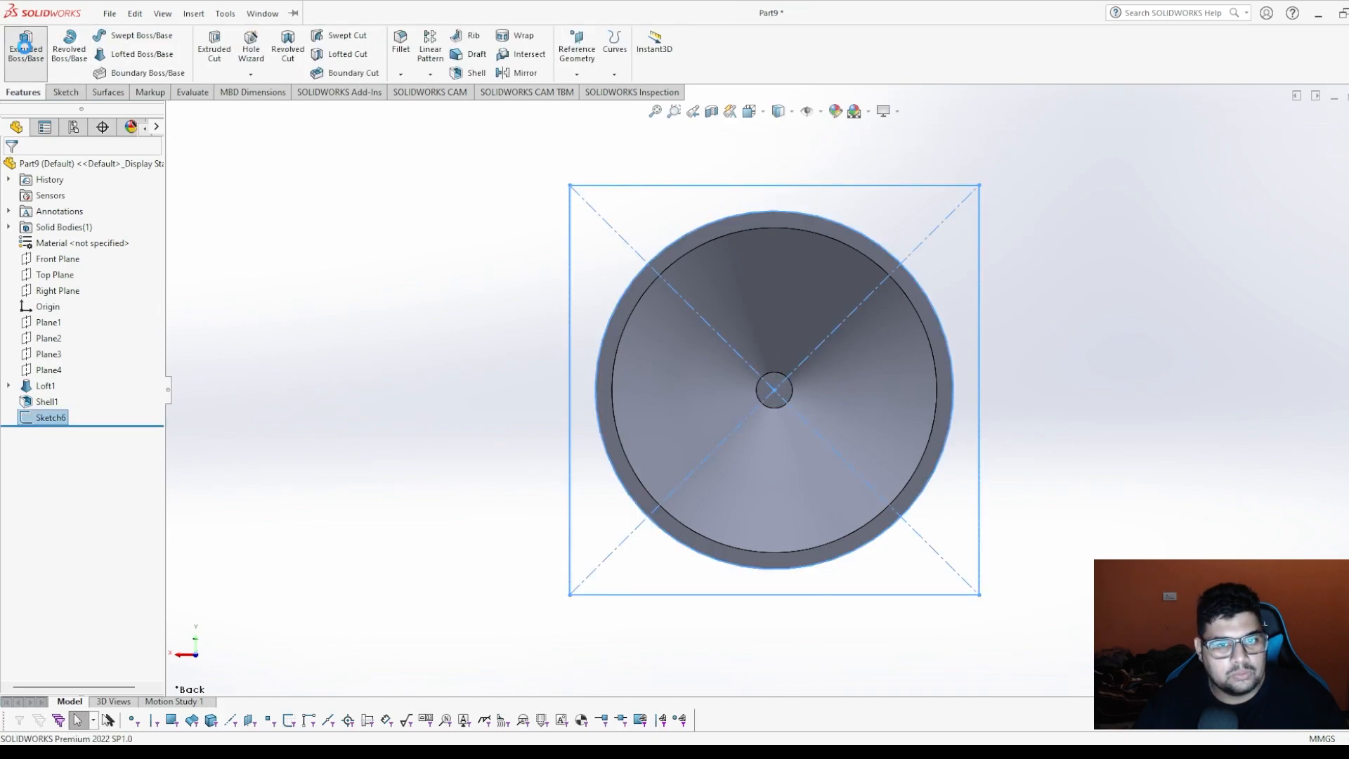
pyautogui.moveTo(172, 266); pyautogui.dragTo(455, 410, button='middle')
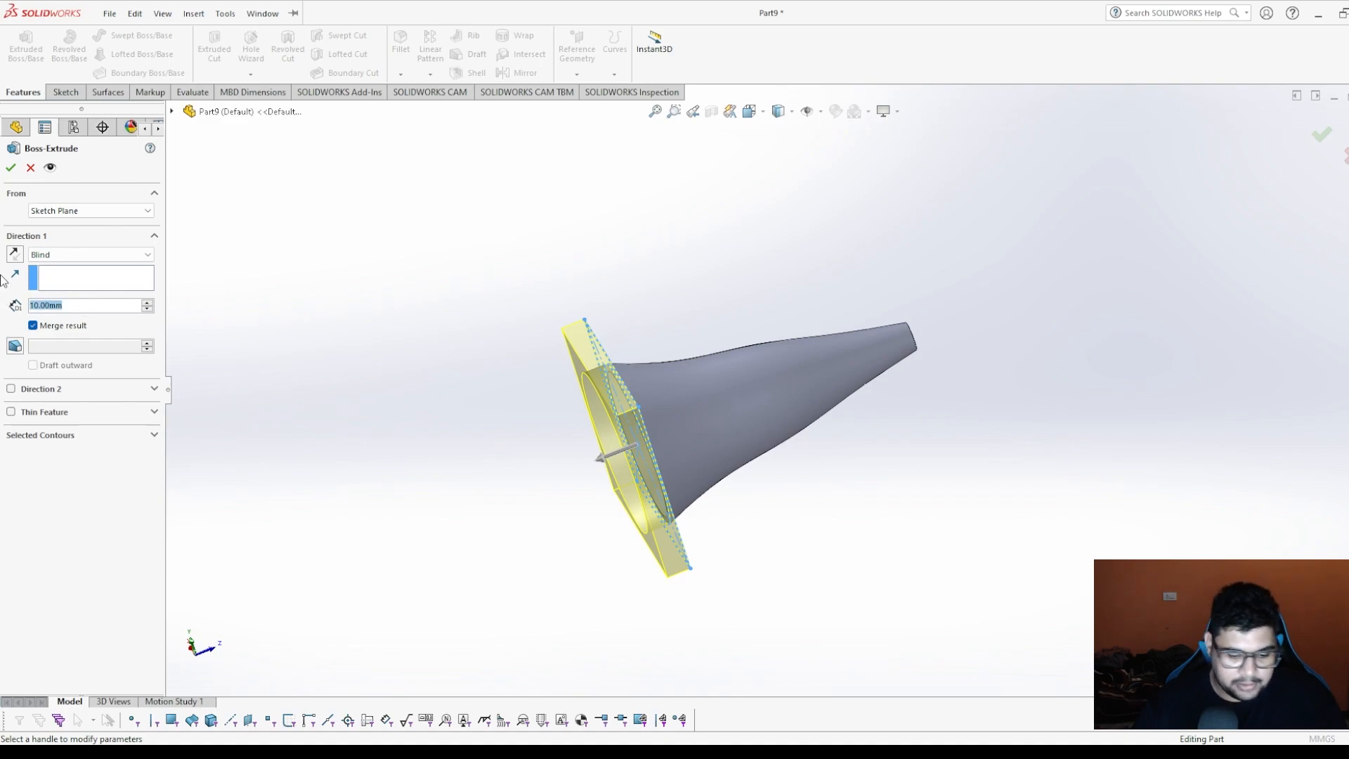
pyautogui.write('5')
pyautogui.press('Return')
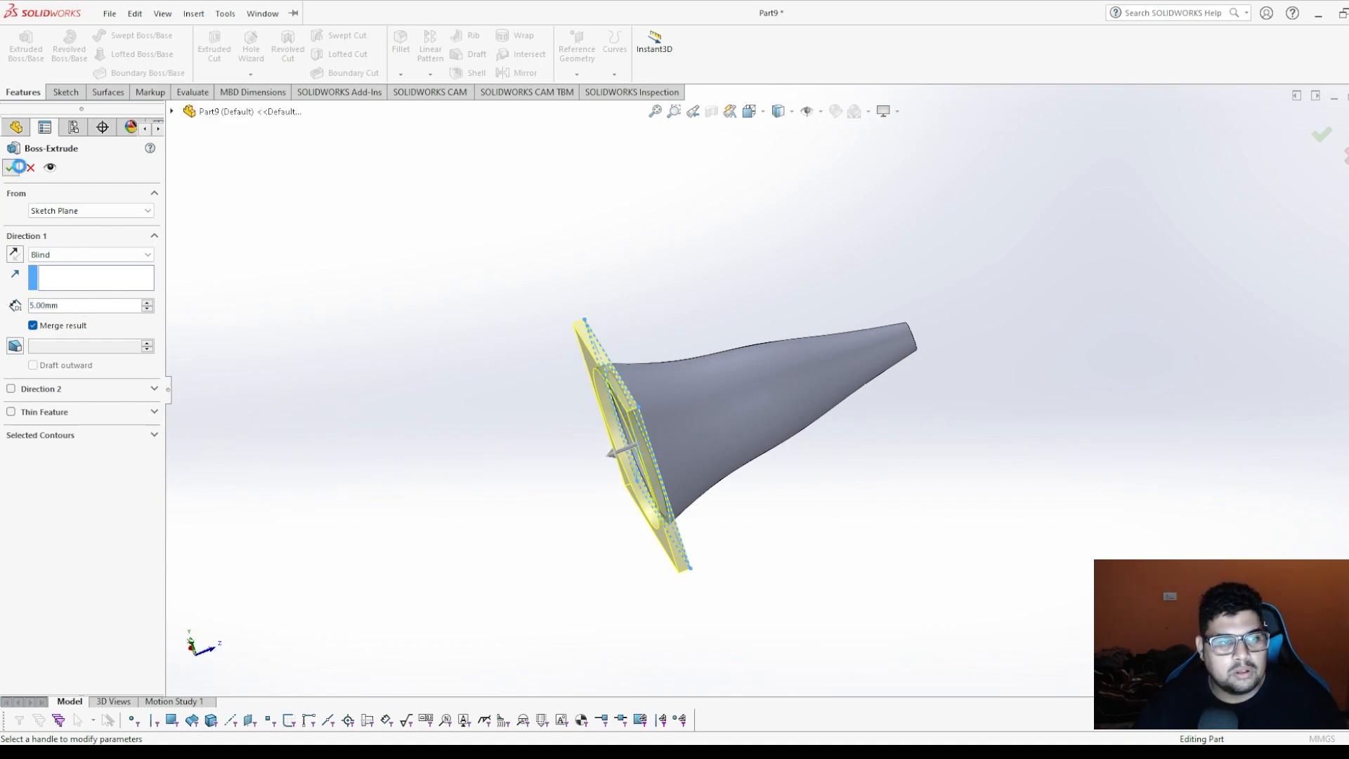
pyautogui.click(11, 167)
# Examine the cone and its square base from several angles, including where the cone meets the base.
pyautogui.moveTo(504, 260); pyautogui.dragTo(604, 663, button='middle')
pyautogui.scroll(4, 942, 478)
pyautogui.scroll(-3, 826, 470)
pyautogui.moveTo(737, 395); pyautogui.dragTo(850, 520, button='middle')
pyautogui.scroll(-4, 613, 237)
pyautogui.scroll(4, 850, 520)
pyautogui.scroll(-3, 513, 312)
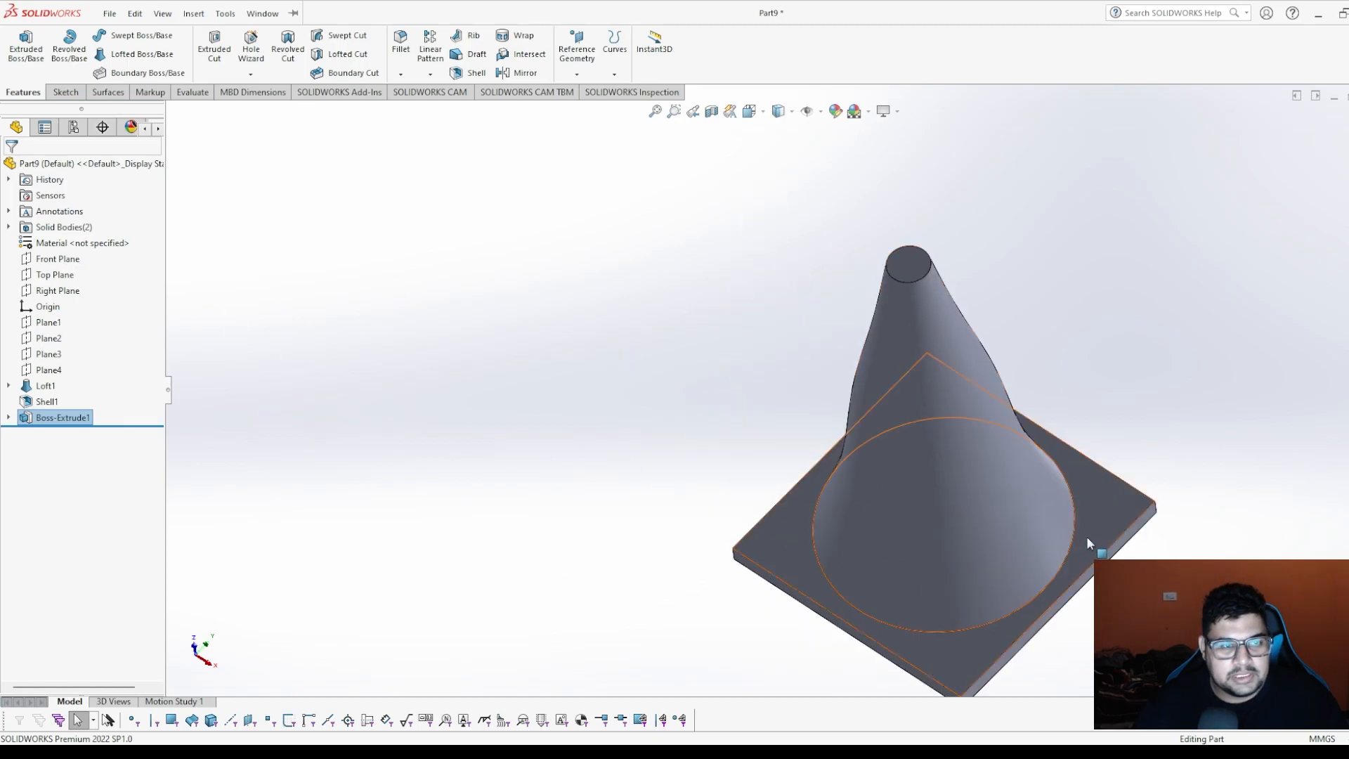
pyautogui.scroll(3, 1006, 586)
pyautogui.scroll(-3, 1006, 586)
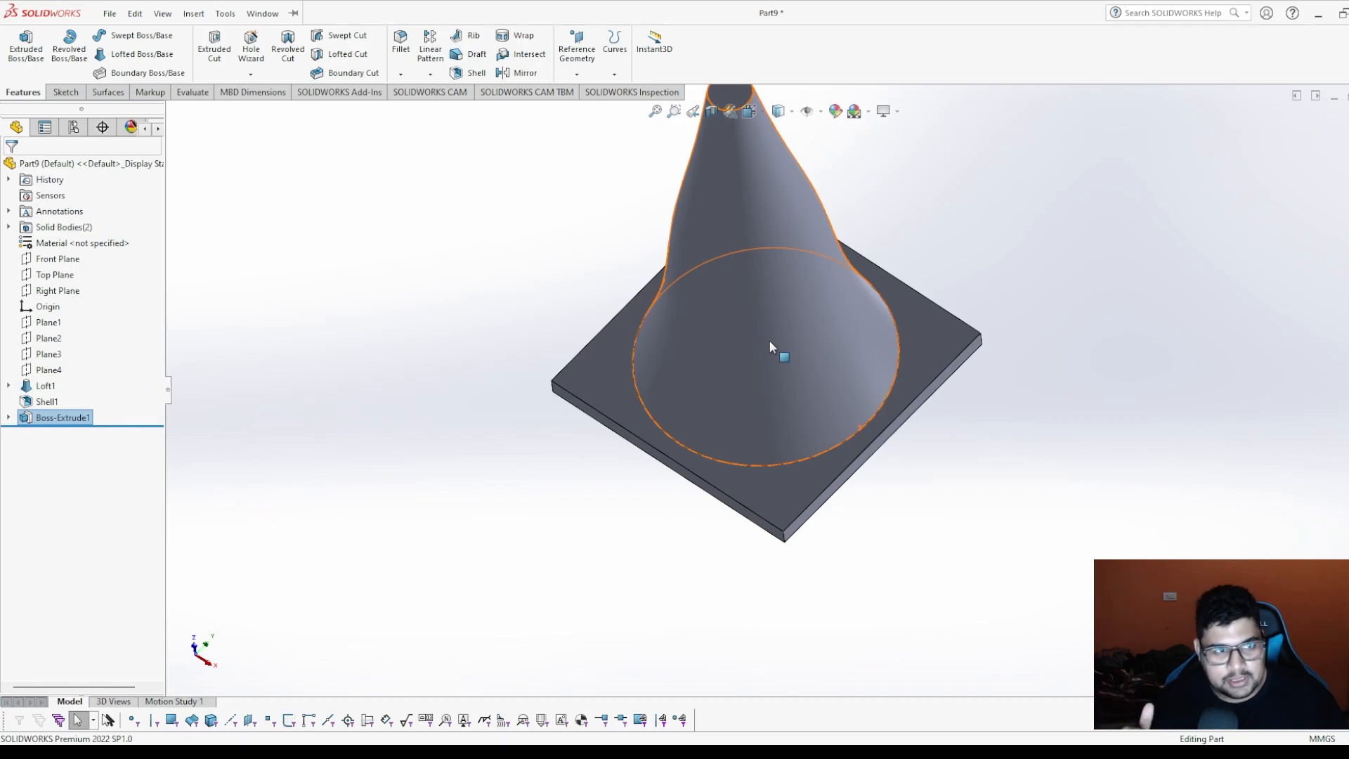
pyautogui.scroll(2, 769, 340)
pyautogui.moveTo(897, 400); pyautogui.dragTo(839, 337, button='middle')
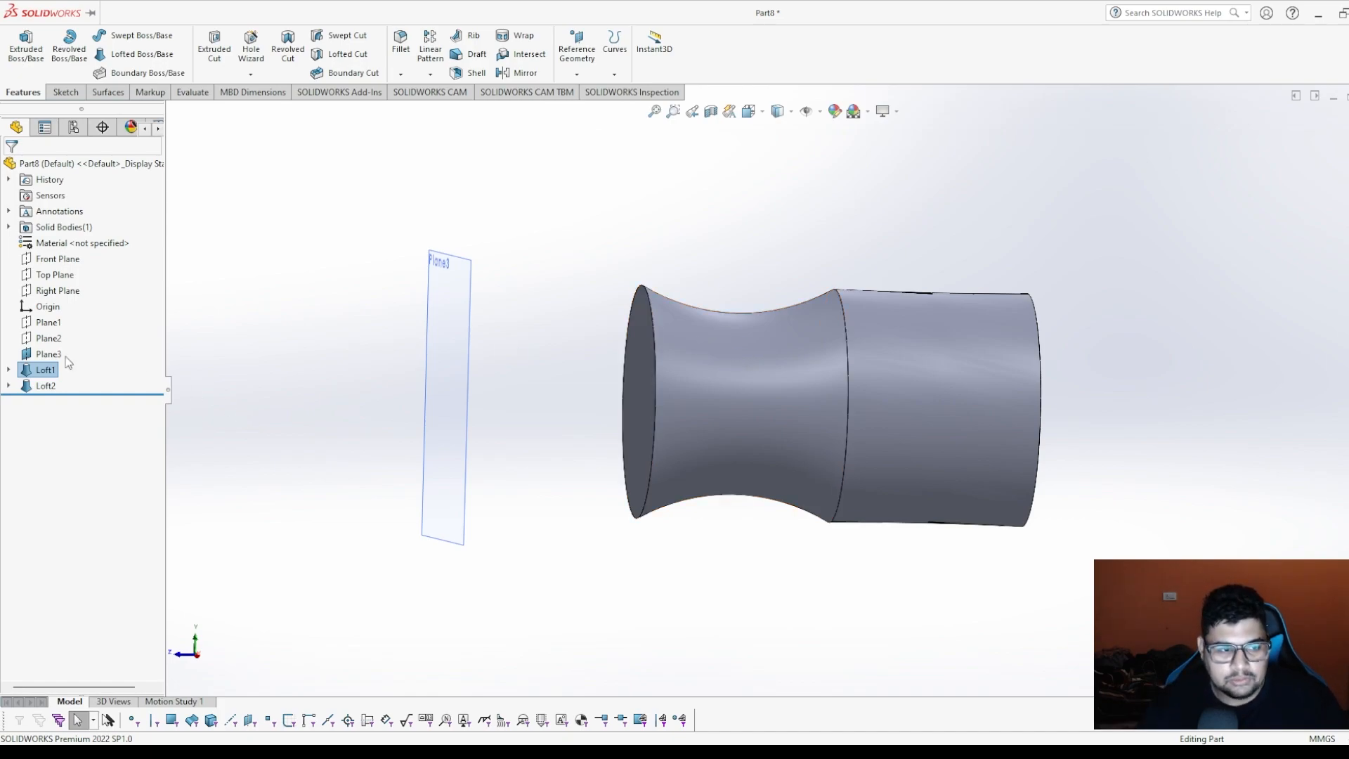
# In Part8, expand Loft1 and highlight its two circular profile sketches and its guide curve sketch, Sketch4.
pyautogui.click(8, 370)
pyautogui.click(67, 386)
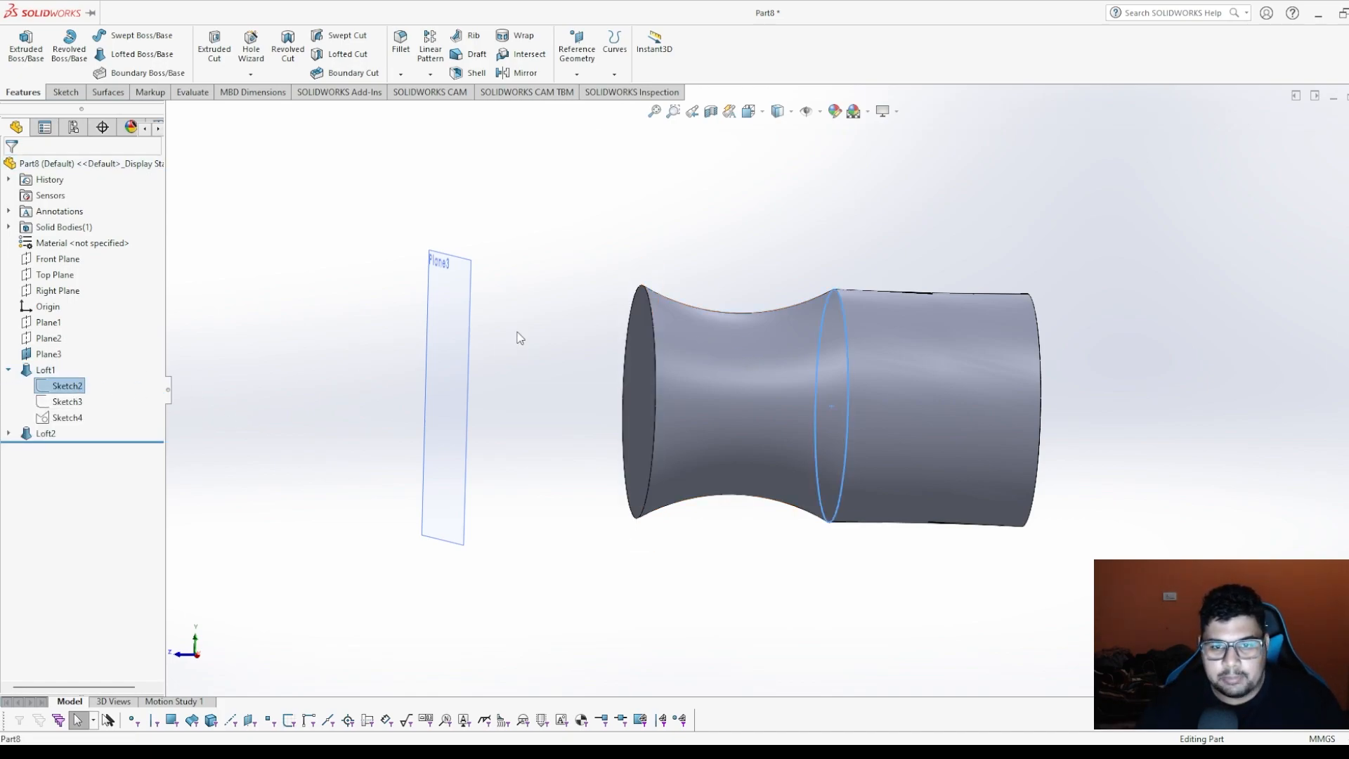
pyautogui.click(838, 328)
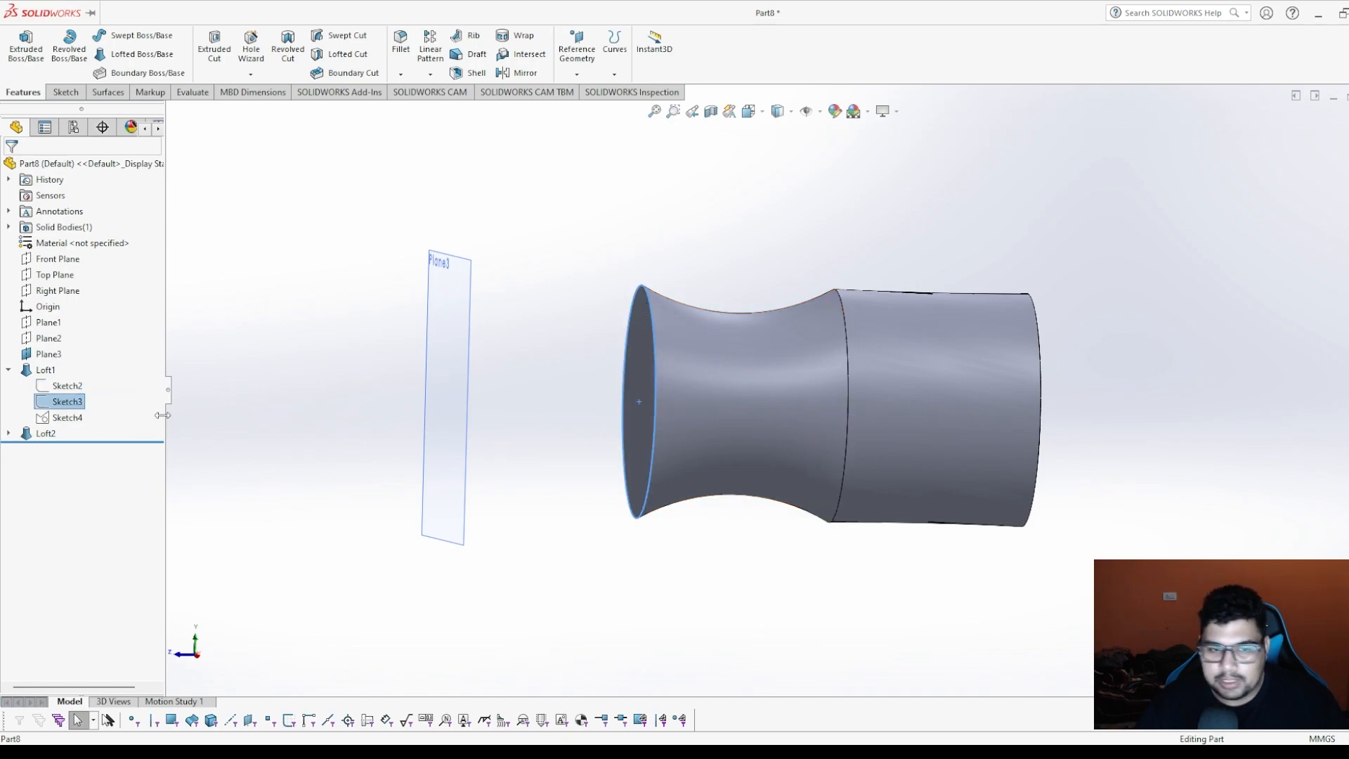
pyautogui.click(65, 418)
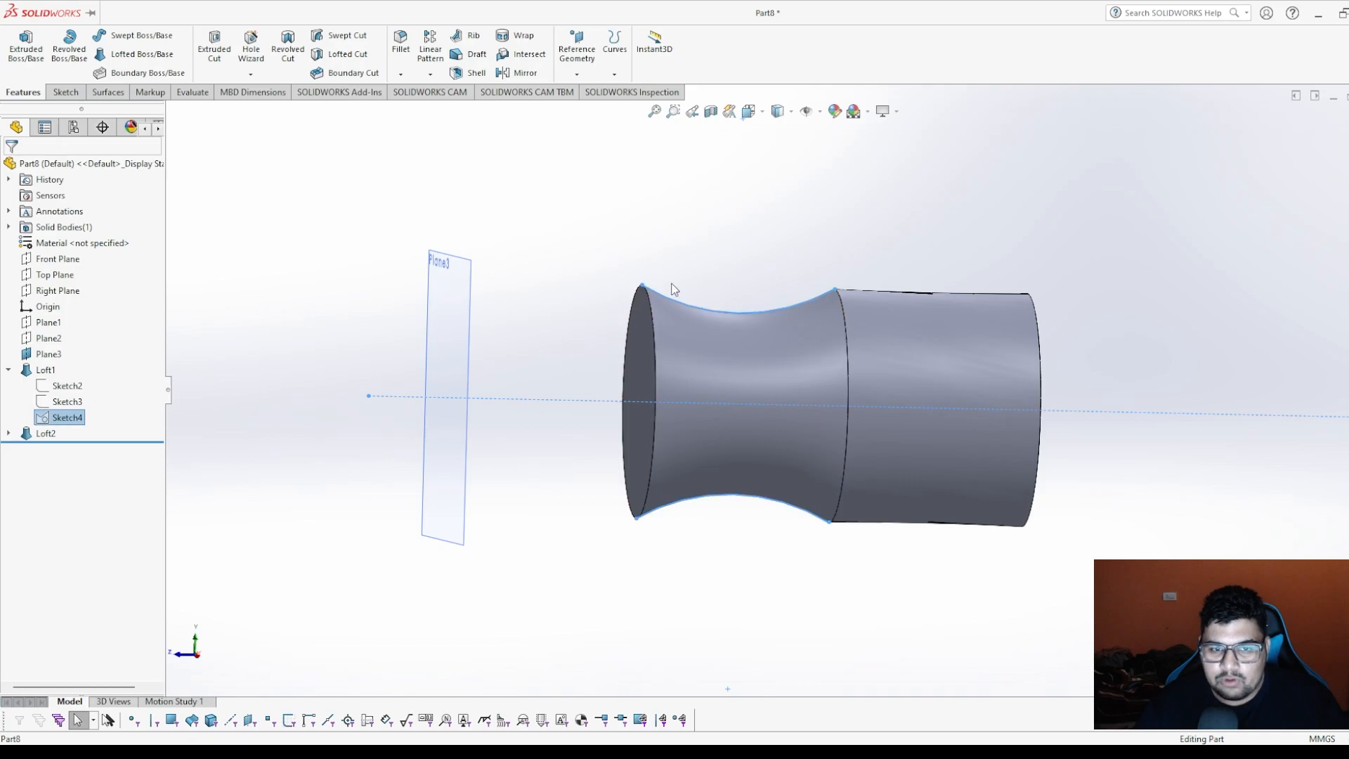
# Open the Loft1 definition to review its profiles and guide curves, cancel without changes, and view the part's end face.
pyautogui.click(44, 370)
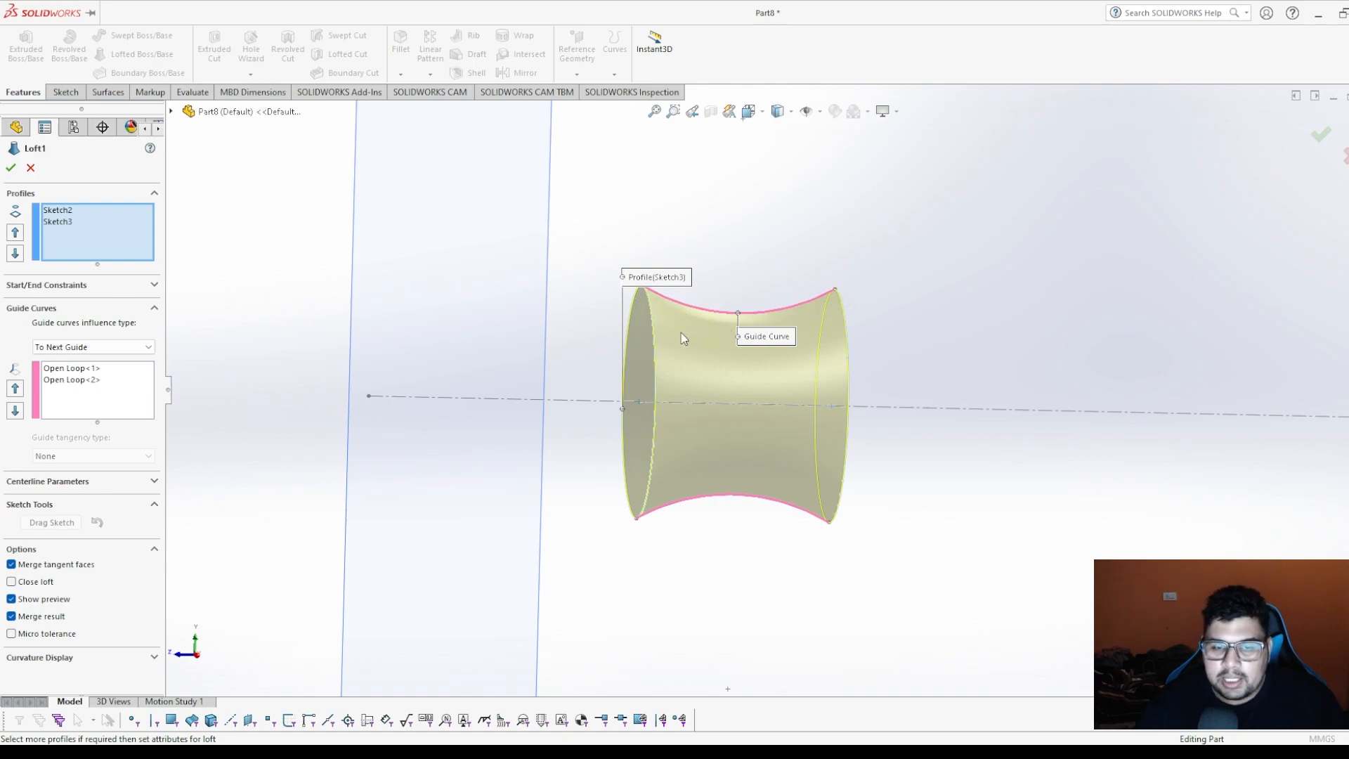
pyautogui.moveTo(973, 377); pyautogui.dragTo(957, 341, button='middle')
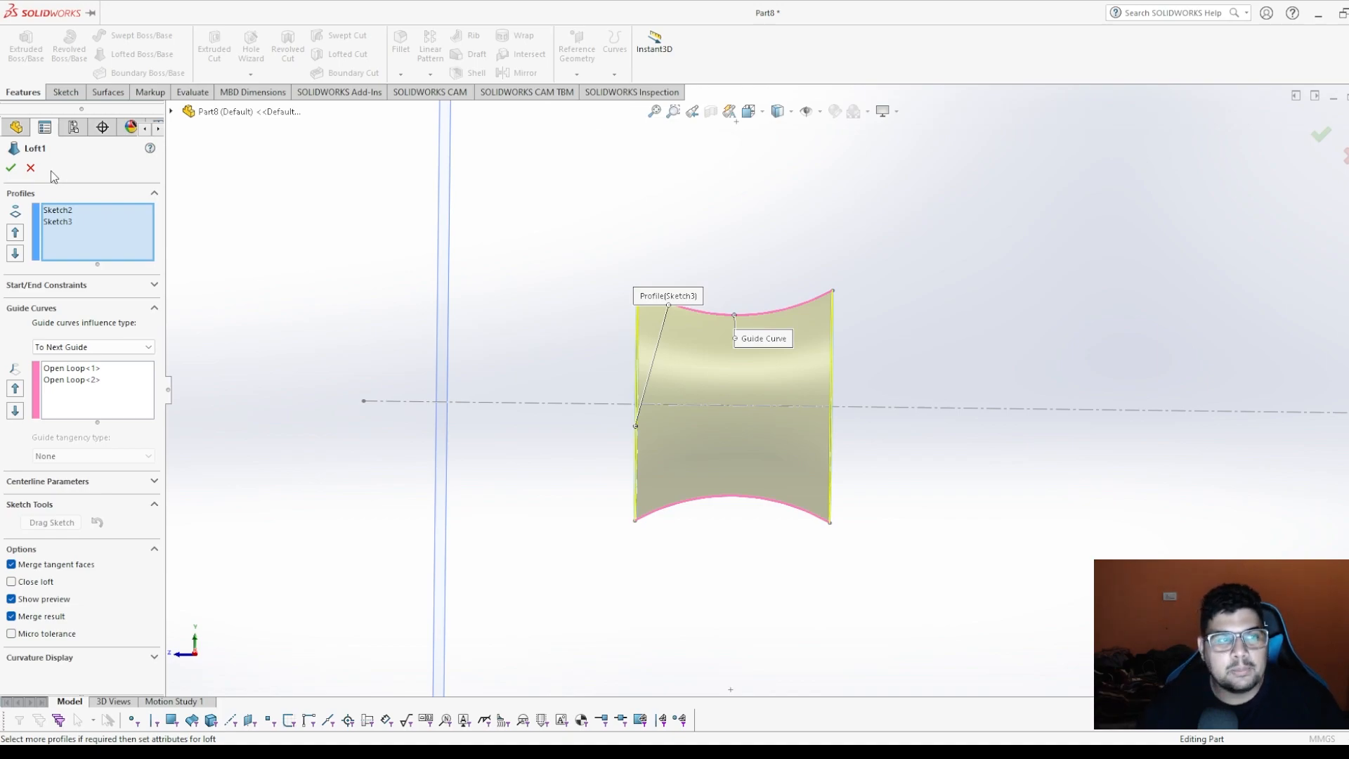
pyautogui.click(30, 169)
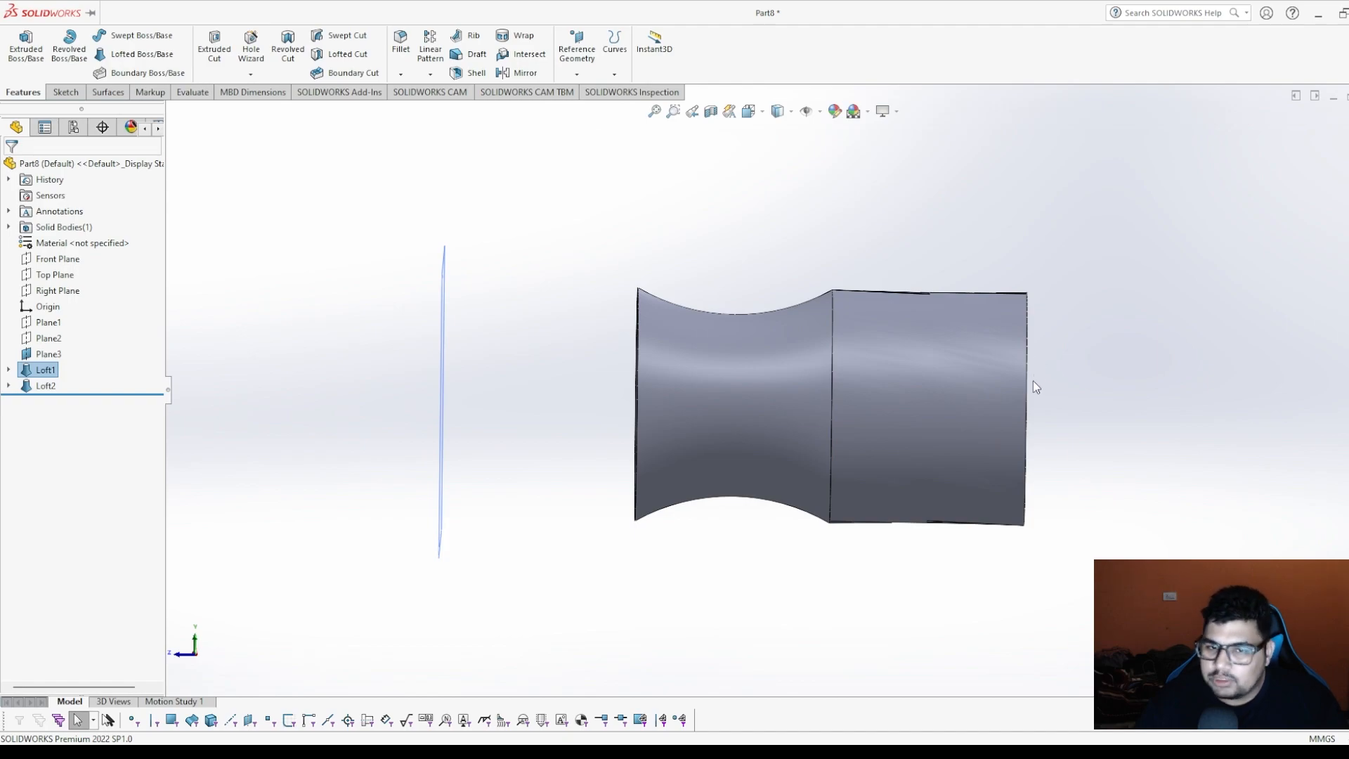
pyautogui.moveTo(902, 397); pyautogui.dragTo(941, 411, button='middle')
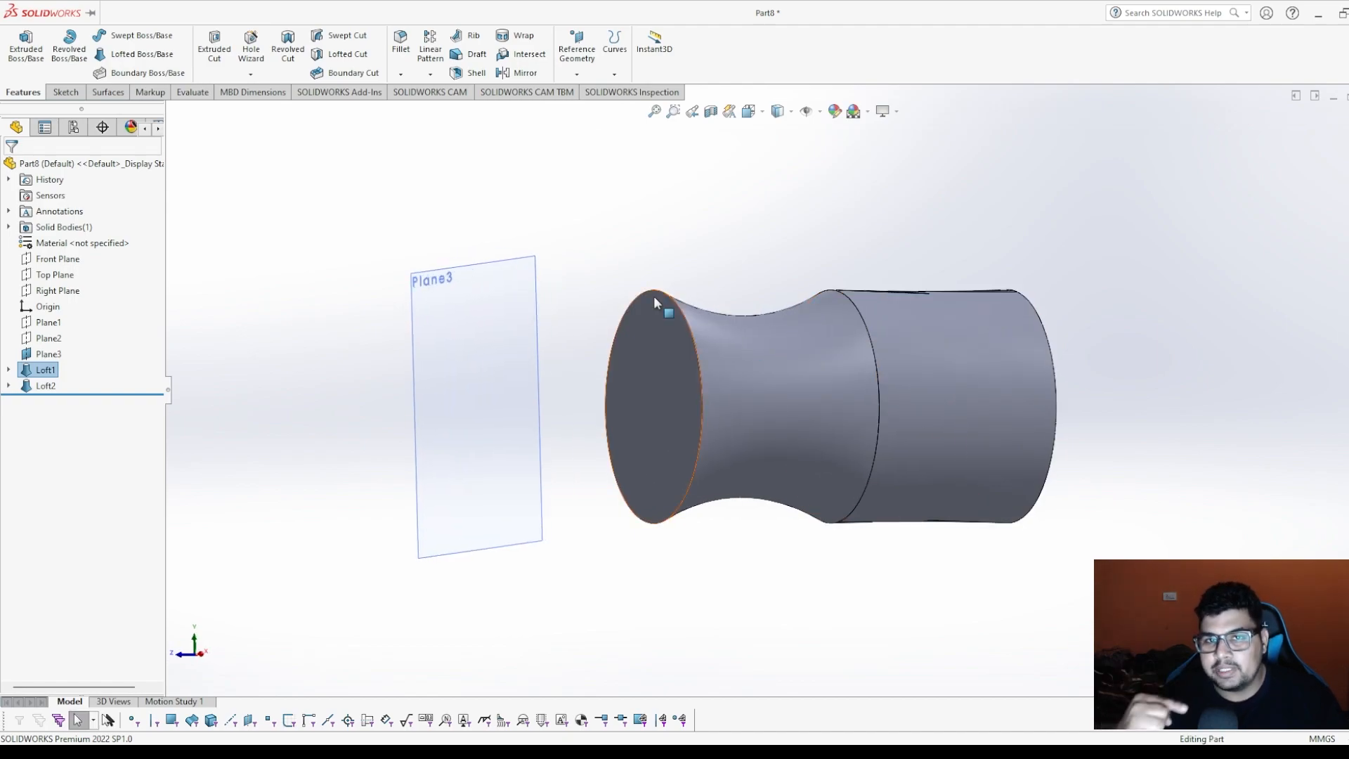